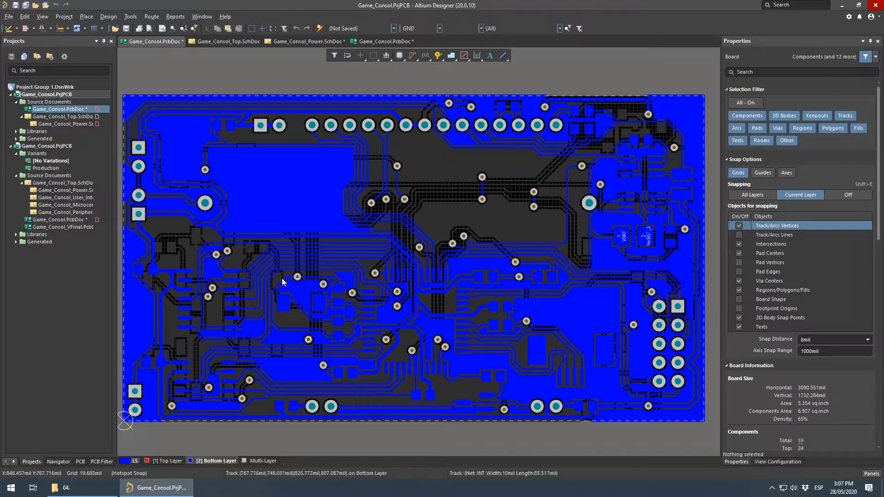
Inspect the first board's bottom-layer routing around the NetBST, VBAT and VCC pads, and compare it with the second board's top layer
right_click_drag(344, 315, 379, 302)
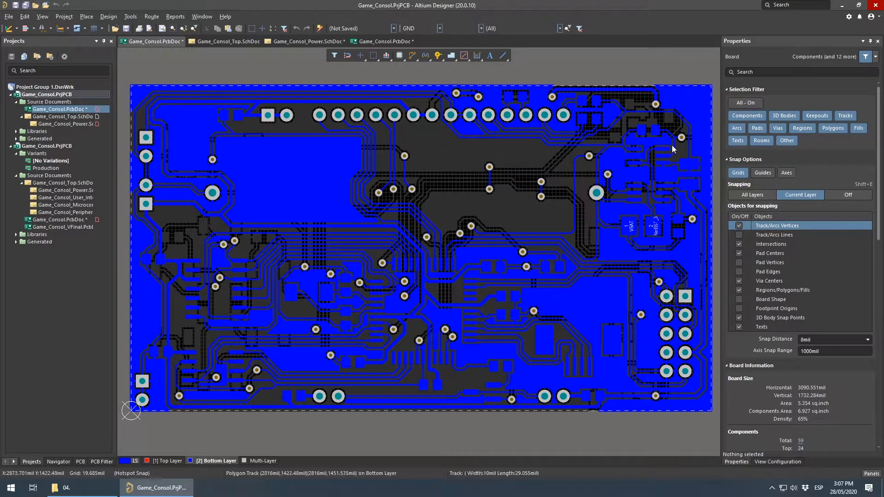
scroll(680, 145, "up", 5, "ctrl")
right_click_drag(680, 146, 472, 171)
scroll(386, 253, "up", 3, "ctrl")
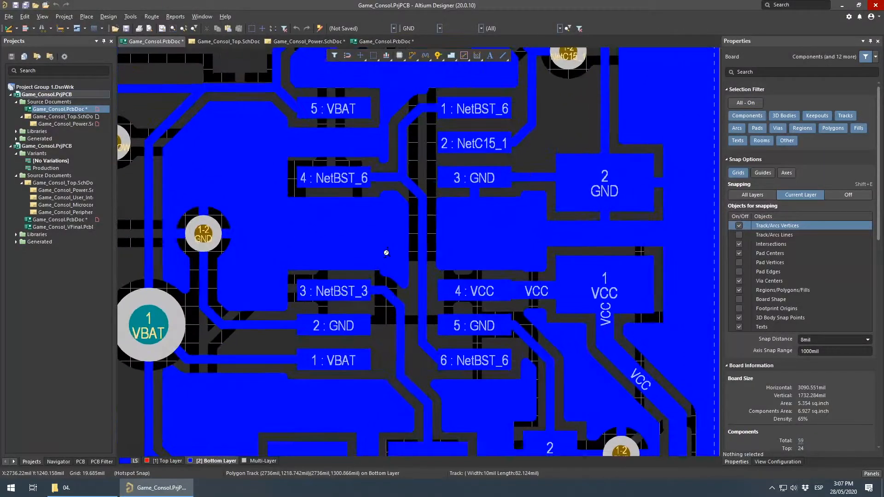
scroll(387, 253, "down", 6, "ctrl")
right_click_drag(320, 261, 521, 223)
scroll(577, 181, "down", 3, "ctrl")
scroll(480, 228, "up", 1, "ctrl")
scroll(481, 227, "up", 2, "ctrl")
left_click(364, 42)
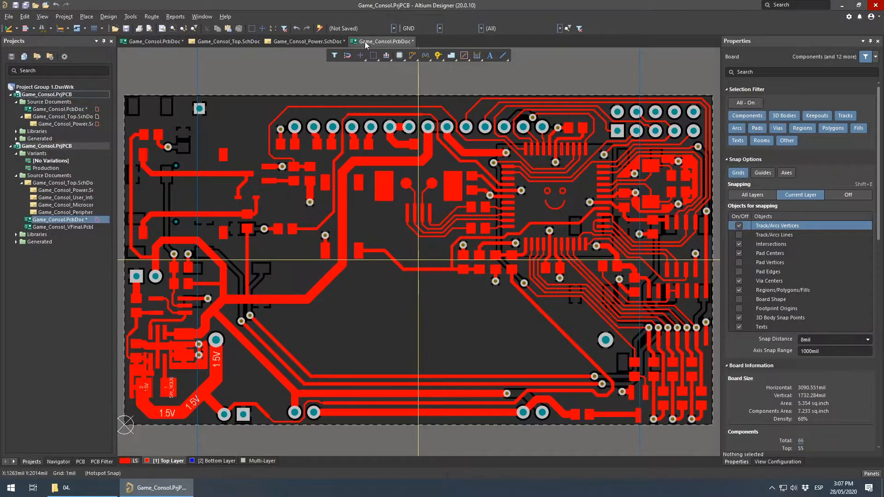
left_click(158, 39)
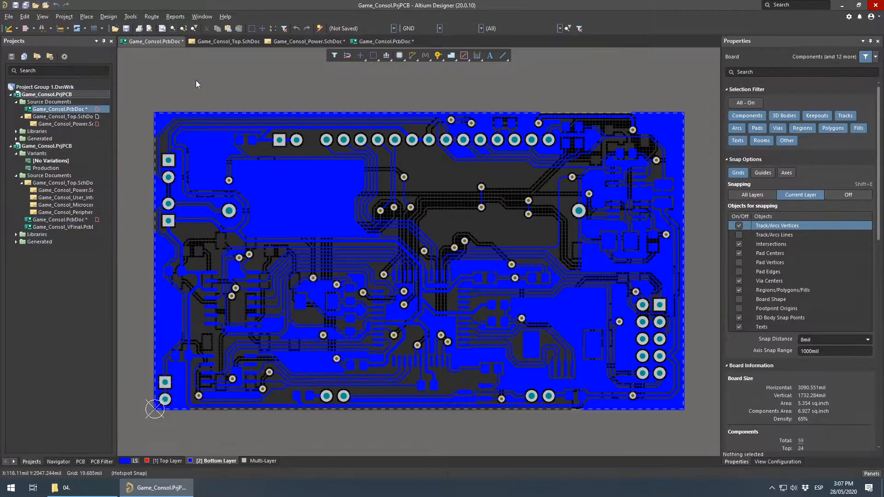
View the first board in 3D, flip it to examine both component sides, and return to the 2D layout
right_click_drag(451, 246, 445, 224)
key("3")
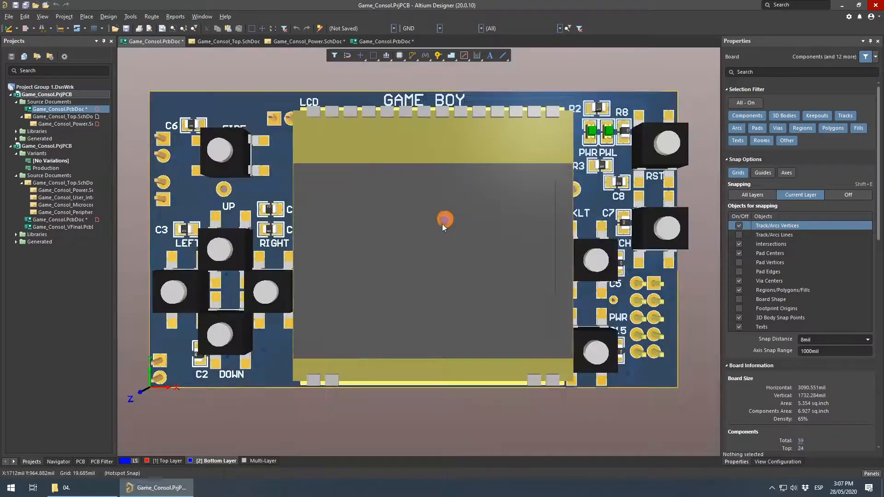
scroll(414, 251, "down", 3, "ctrl")
right_click_drag(377, 258, 398, 211, "shift")
right_click_drag(398, 275, 399, 235)
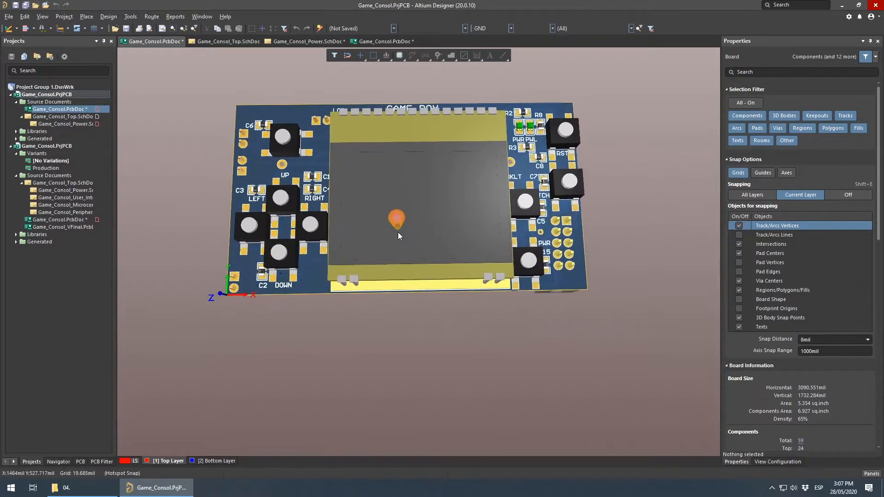
key("v")
key("b")
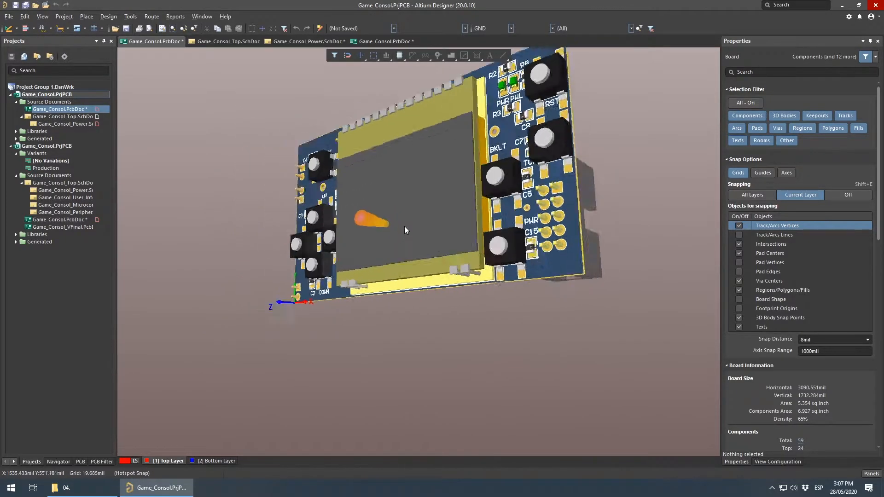
right_click_drag(418, 218, 440, 230)
scroll(427, 246, "up", 2, "ctrl")
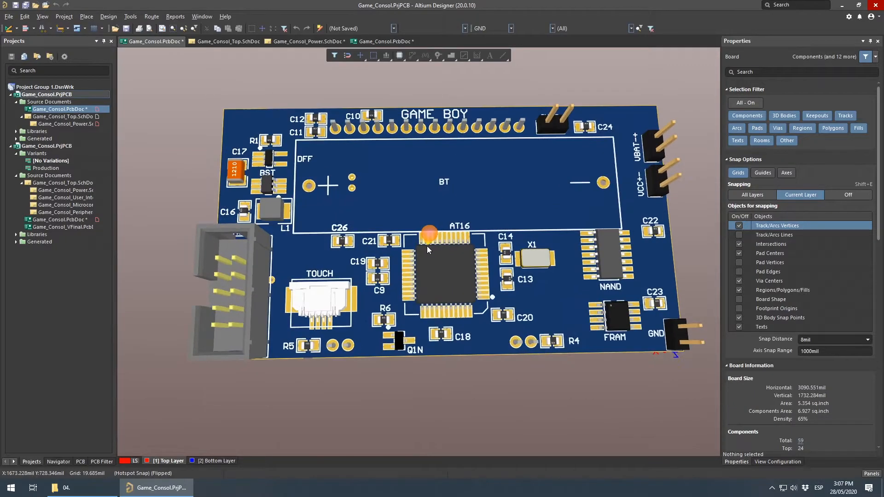
key("ctrl+f")
right_click_drag(454, 303, 435, 302)
key("2")
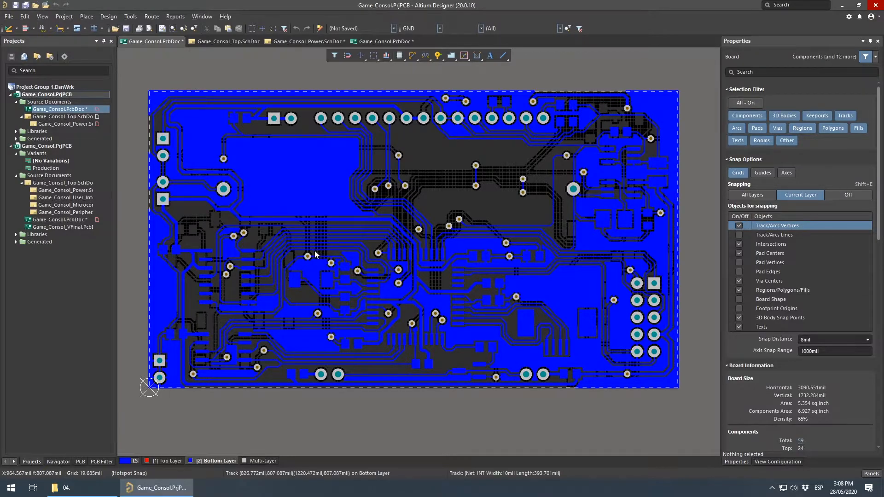
key("shift")
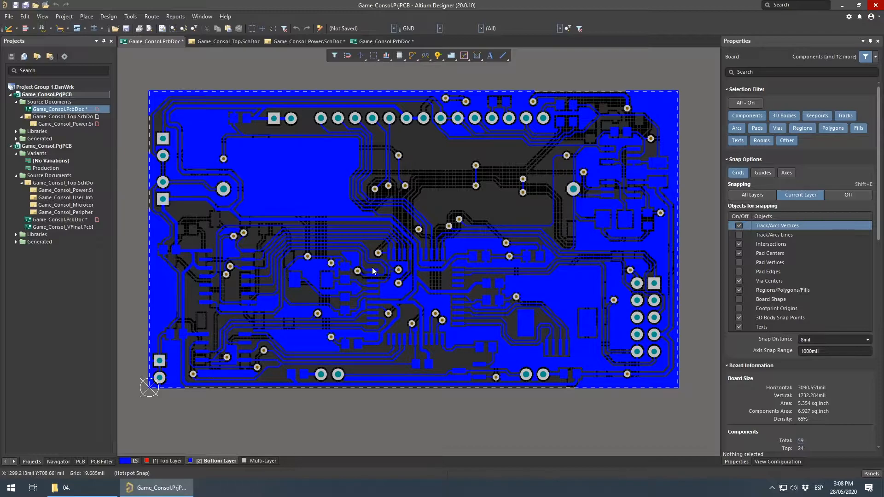
right_click_drag(470, 250, 461, 260)
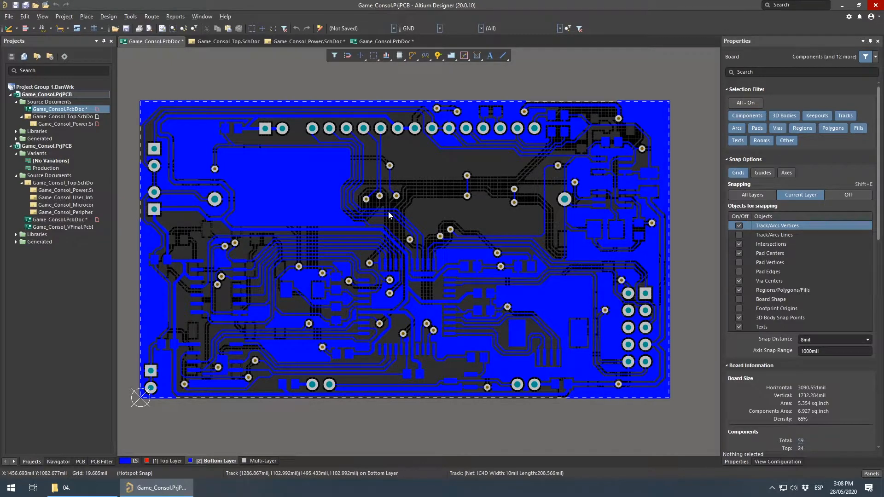
right_click_drag(360, 220, 373, 221)
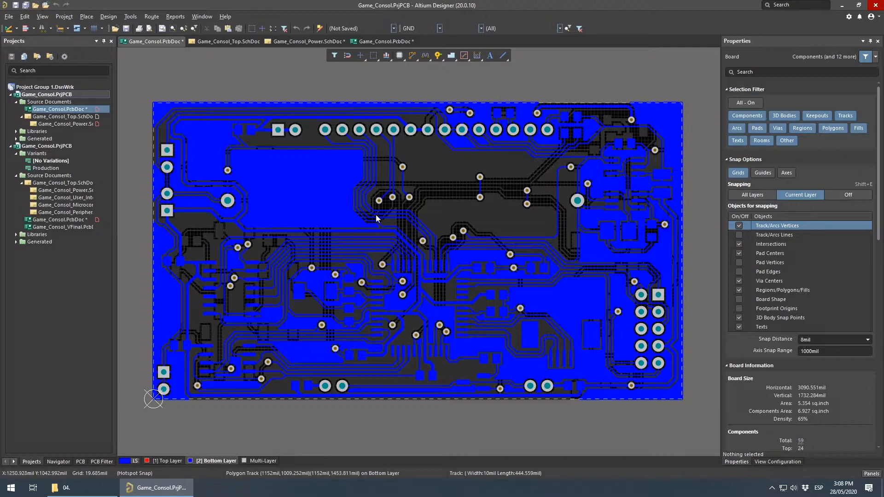
Compare the second board's top-layer routing with the first board's bottom layer, examining the first board's central traces and vias closely
left_click(369, 39)
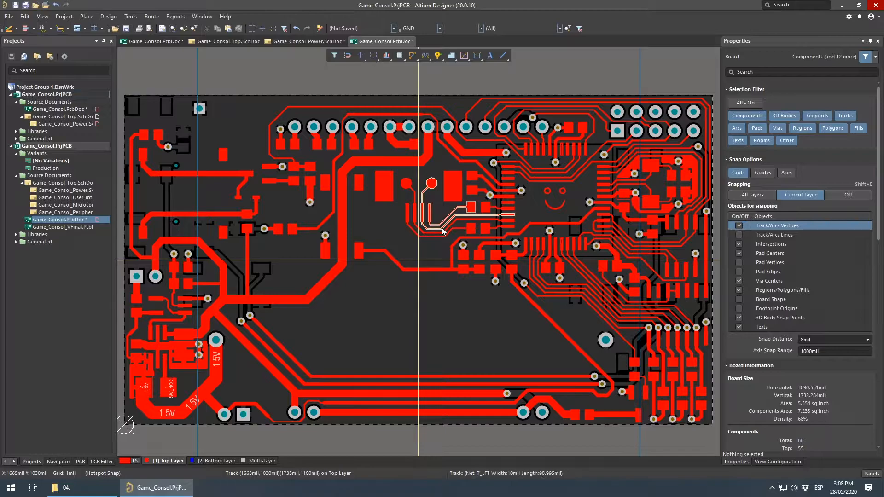
left_click(147, 43)
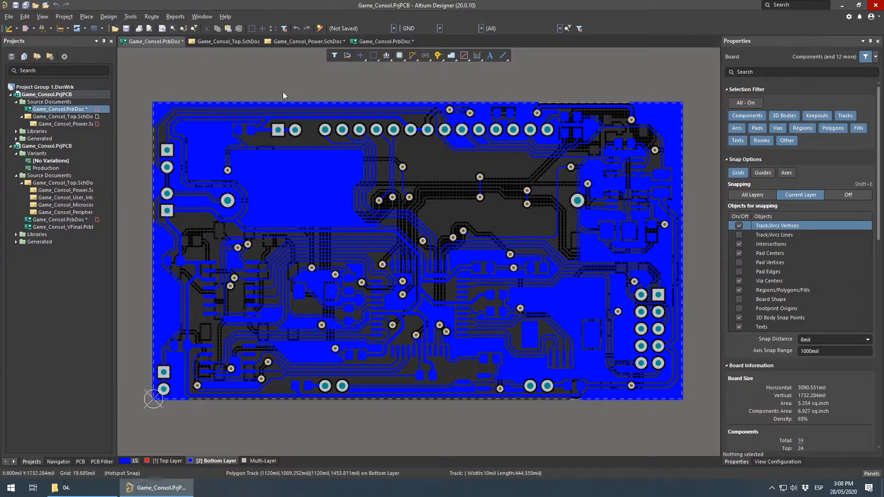
left_click(368, 42)
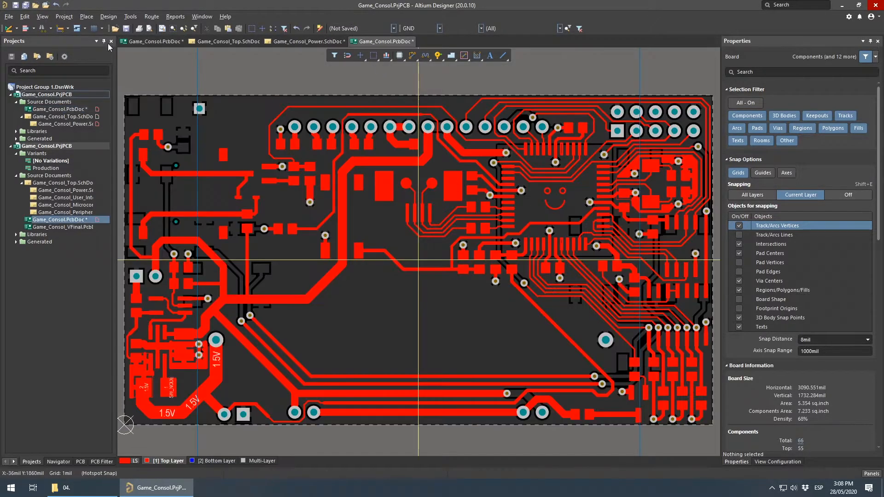
left_click(147, 42)
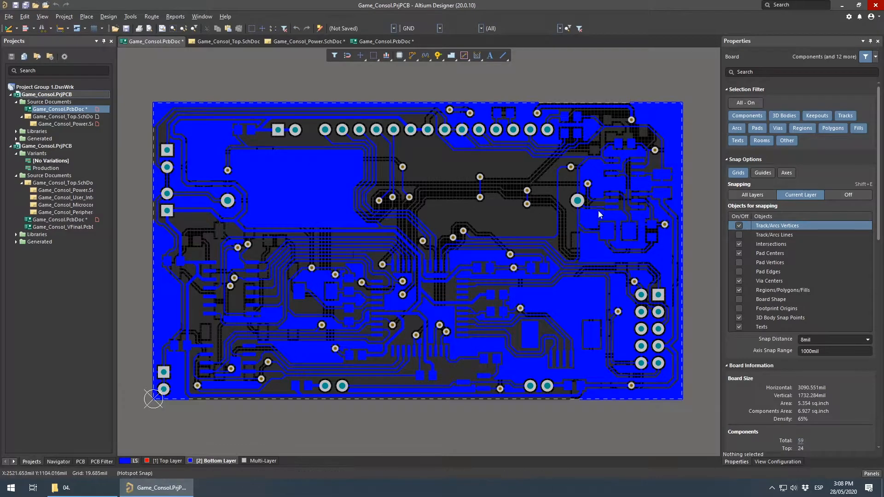
scroll(620, 211, "up", 2, "ctrl")
right_click_drag(468, 268, 605, 189)
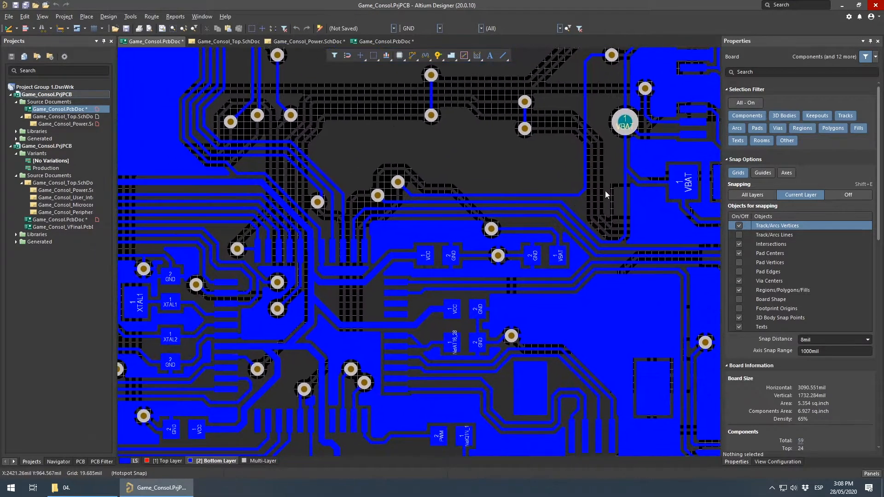
scroll(604, 189, "down", 1, "ctrl")
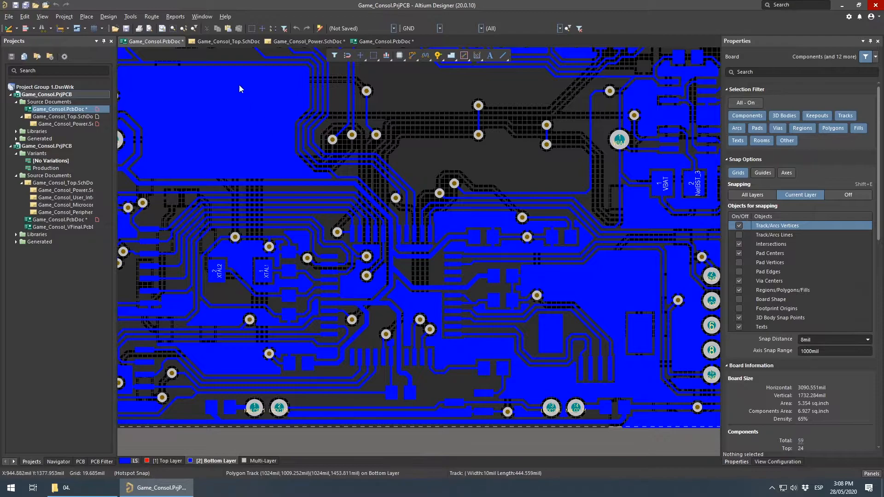
Examine the second board's top-layer routing around the ATMEGA16 microcontroller, crystal, touch connector and 3.3V power traces
left_click(380, 44)
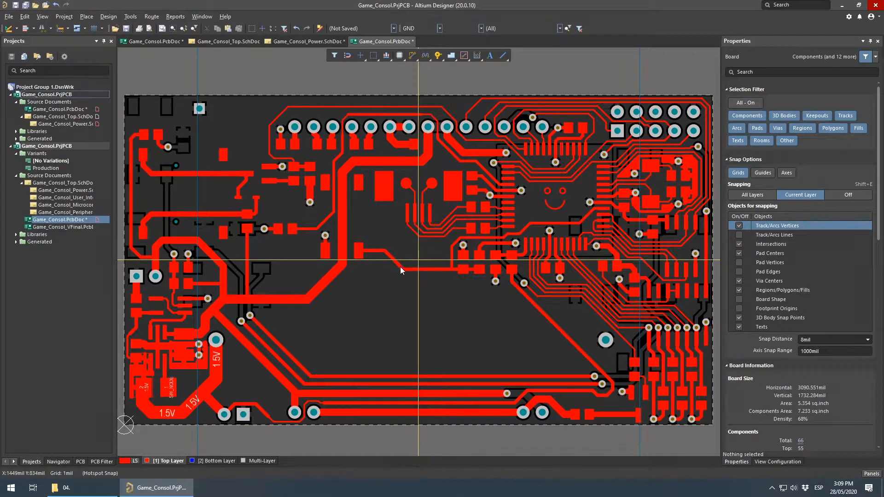
right_click_drag(363, 287, 313, 270)
right_click_drag(617, 175, 548, 217)
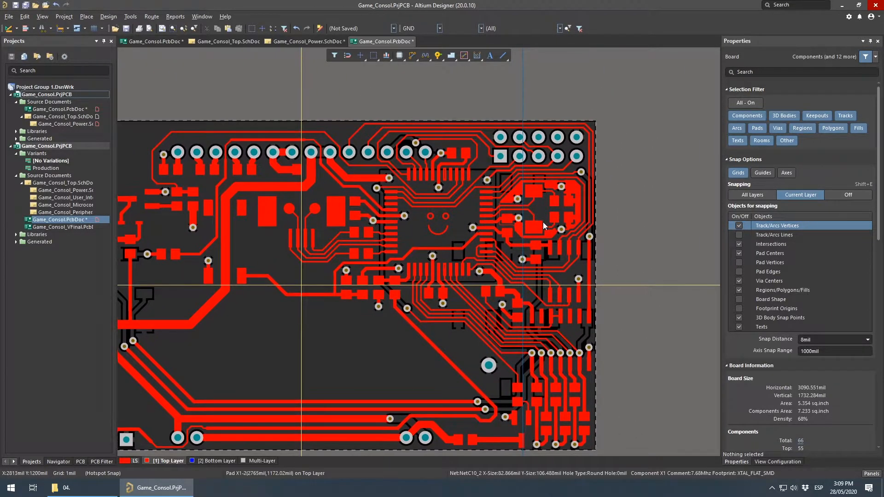
middle_click_drag(522, 206, 522, 182)
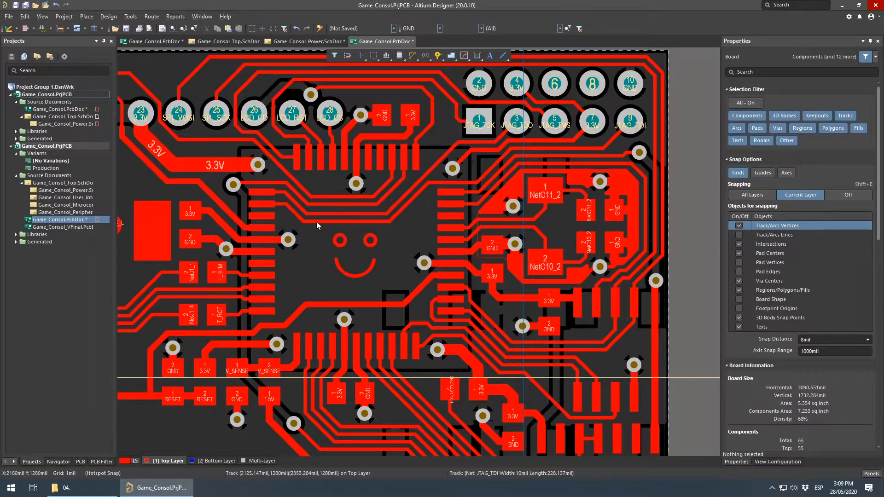
right_click_drag(335, 242, 464, 190)
middle_click_drag(588, 172, 588, 186)
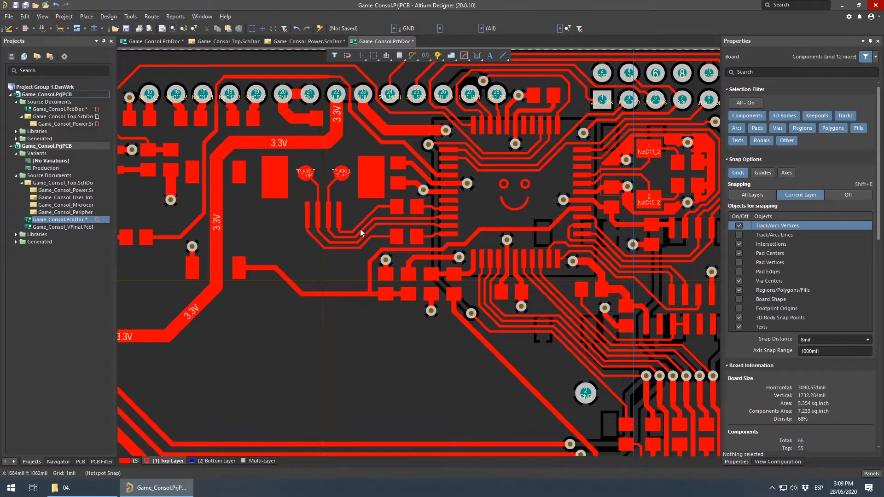
right_click_drag(586, 171, 565, 176)
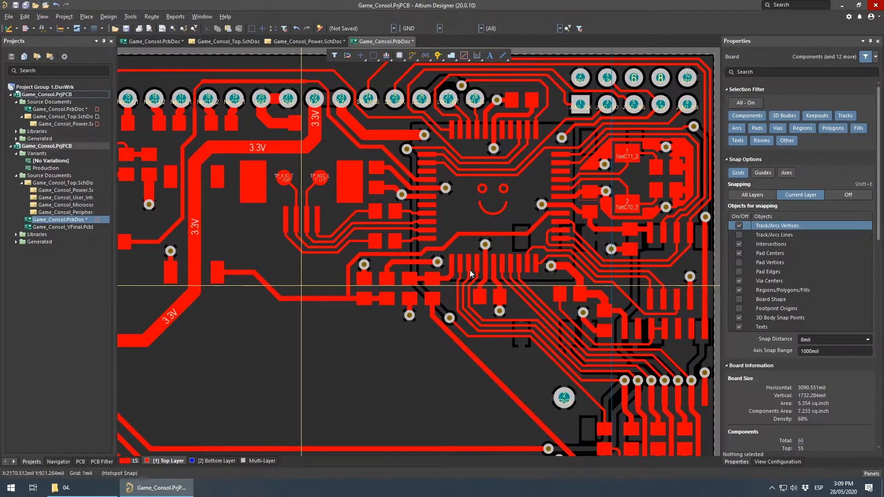
right_click_drag(452, 290, 475, 280)
right_click_drag(523, 137, 489, 187)
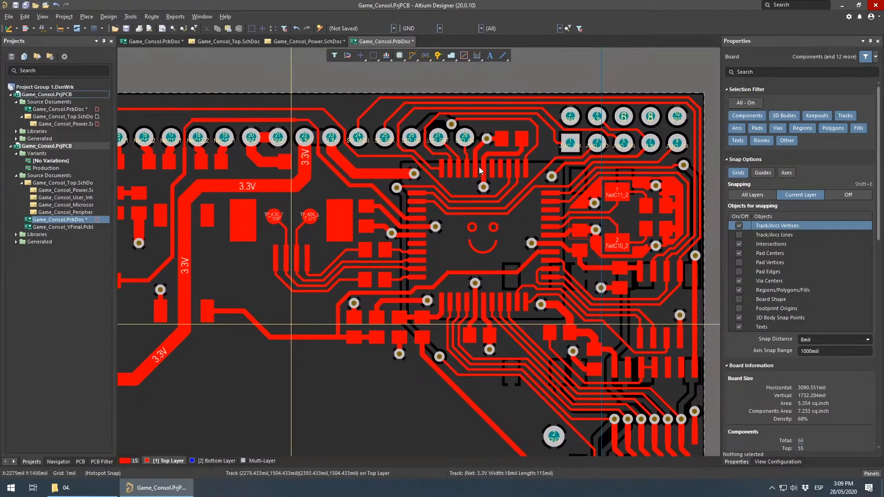
scroll(374, 148, "up", 2, "ctrl")
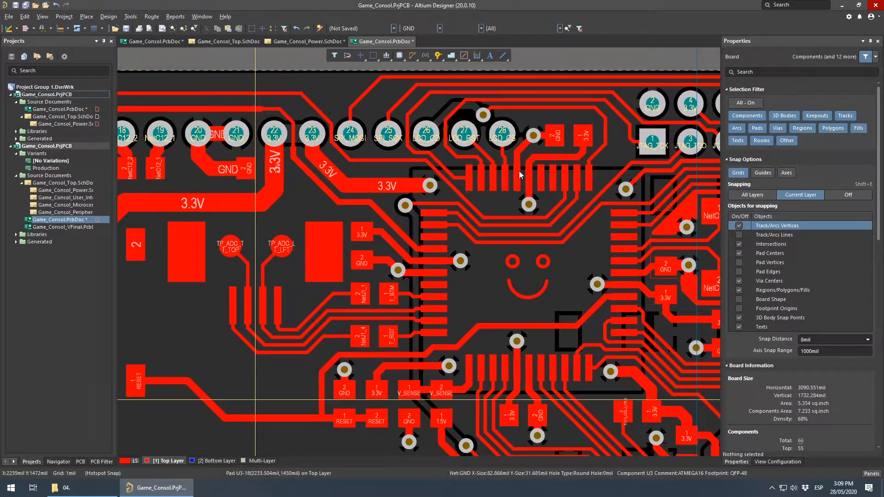
scroll(518, 170, "down", 1, "ctrl")
right_click_drag(474, 250, 547, 155)
scroll(547, 155, "down", 1, "ctrl")
mouse_move(590, 242)
right_mouse_down()
mouse_move(588, 187)
mouse_move(583, 228)
right_mouse_up()
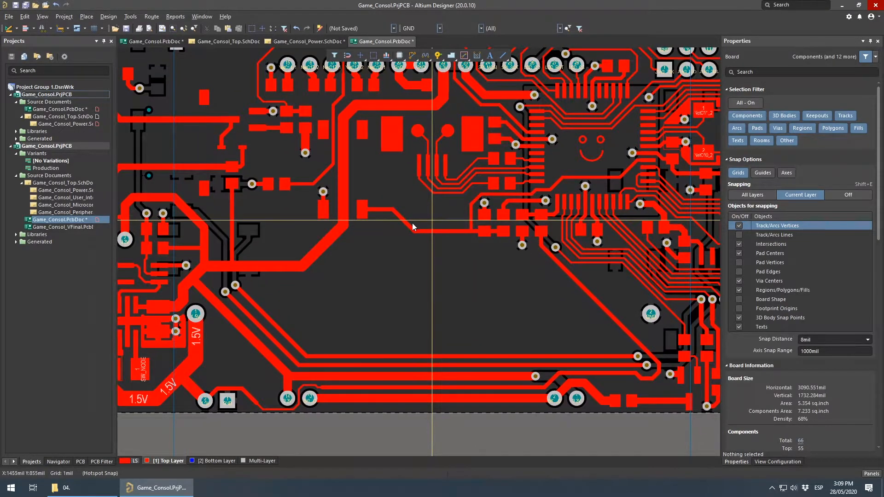
right_click_drag(331, 258, 365, 295)
middle_click_drag(389, 264, 390, 271)
right_click_drag(489, 264, 455, 267)
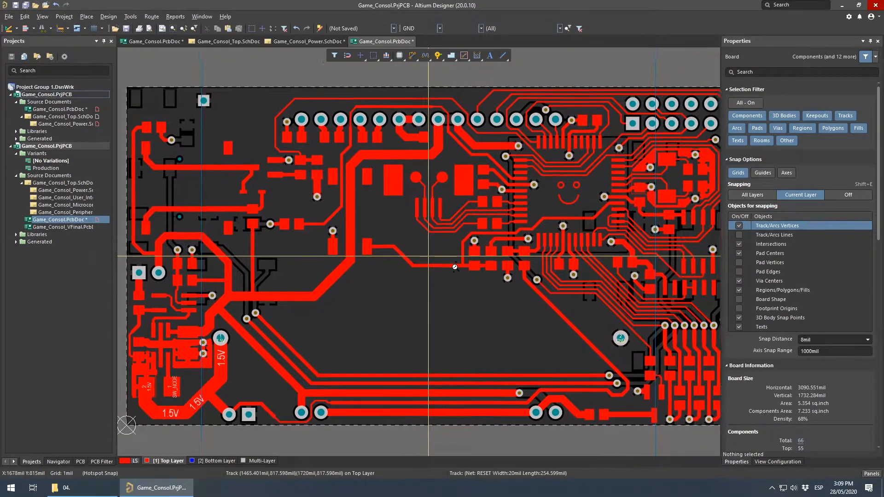
Return to the first board and alternate between its Top Layer and Bottom Layer to compare the copper pours and traces
left_click(153, 39)
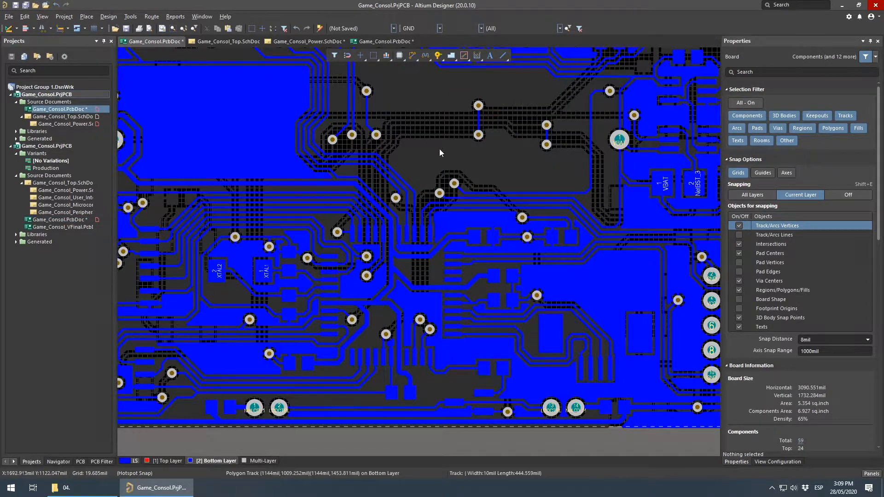
scroll(454, 148, "down", 4, "ctrl")
right_click_drag(453, 149, 457, 231)
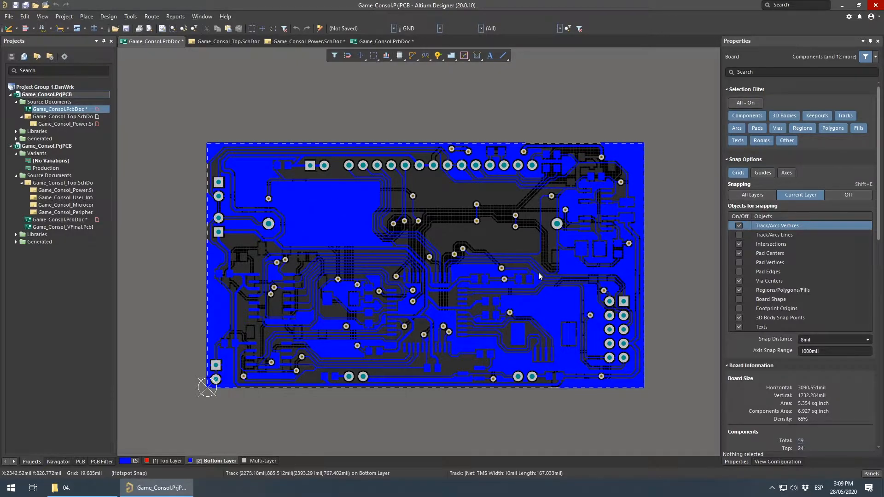
left_click(169, 461)
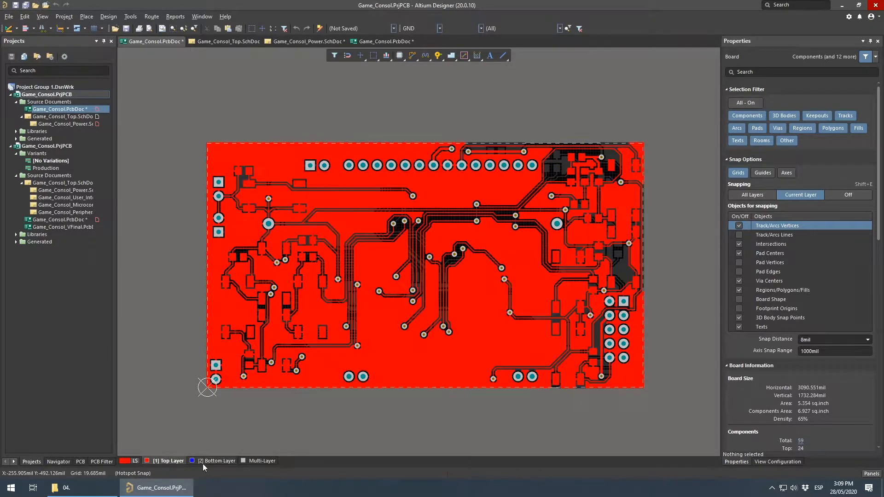
left_click(220, 463)
left_click(167, 464)
left_click(217, 462)
left_click(170, 461)
left_click(200, 462)
left_click(173, 462)
left_click(203, 462)
left_click(176, 461)
left_click(202, 461)
left_click(162, 461)
left_click(201, 462)
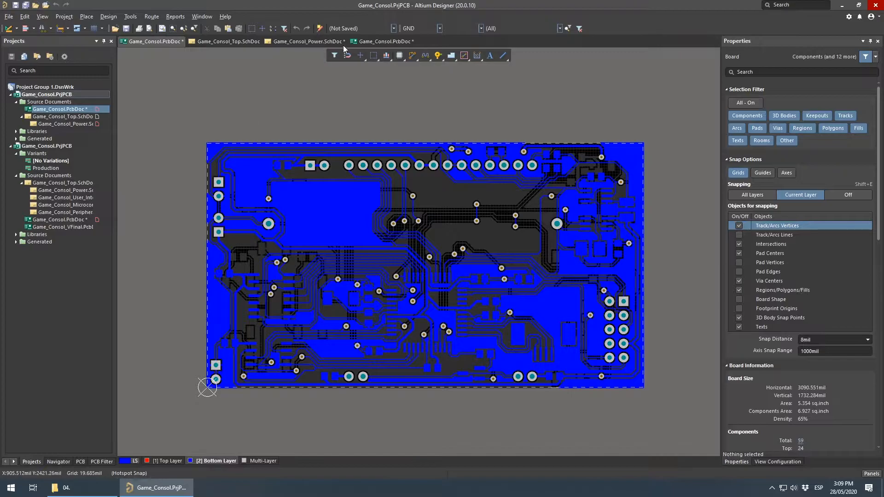
Compare the second board's Top Layer and Bottom Layer, ending on the Bottom Layer's ground copper pour
left_click(354, 44)
scroll(347, 254, "up", 3, "ctrl")
right_click_drag(468, 240, 529, 247)
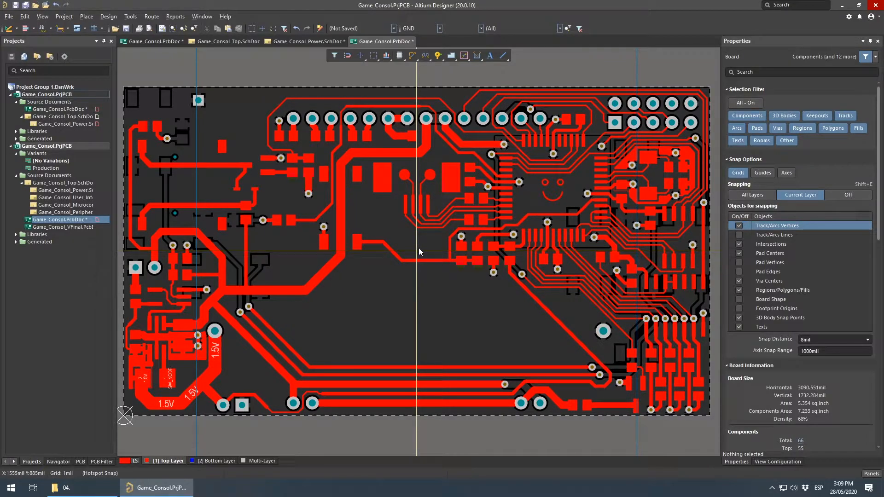
left_click(215, 461)
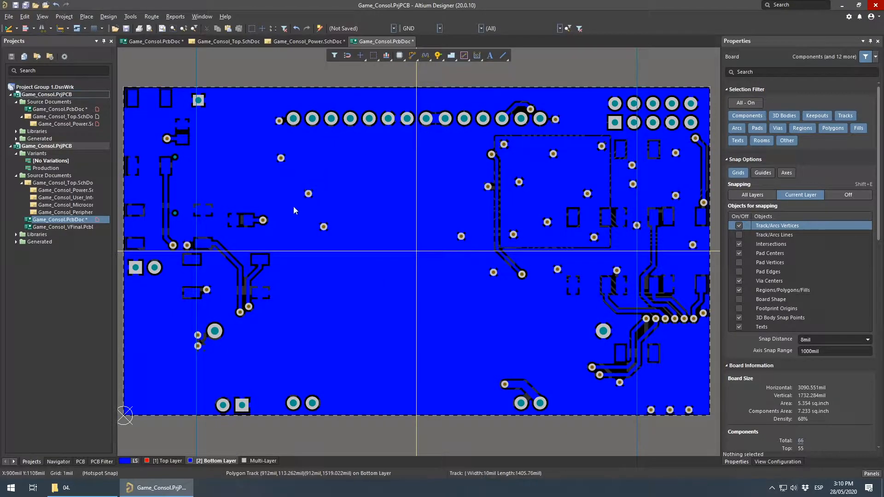
left_click(164, 460)
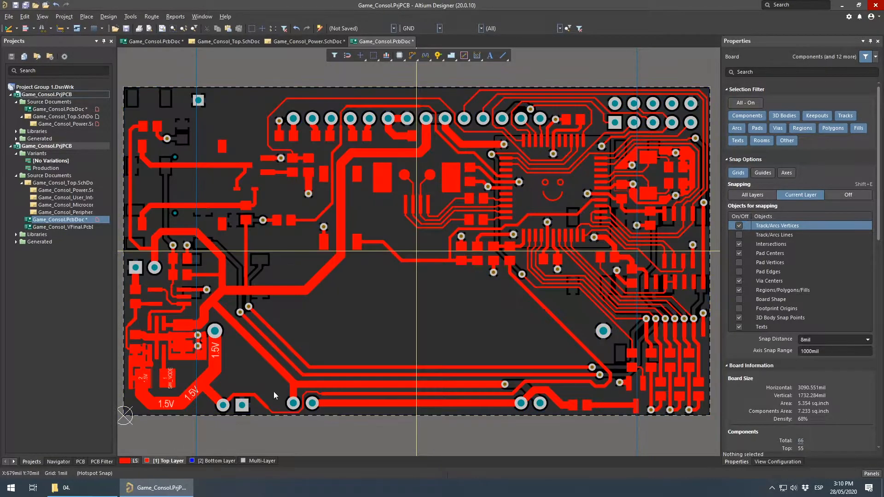
left_click(230, 460)
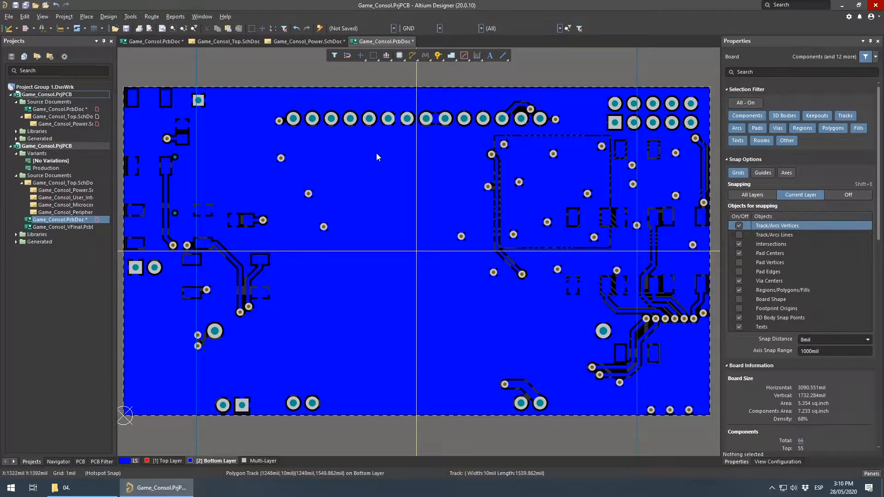
Show the second board's Top Layer and examine the SPI, RAM and 3.3V traces beside the microcontroller
left_click(151, 462)
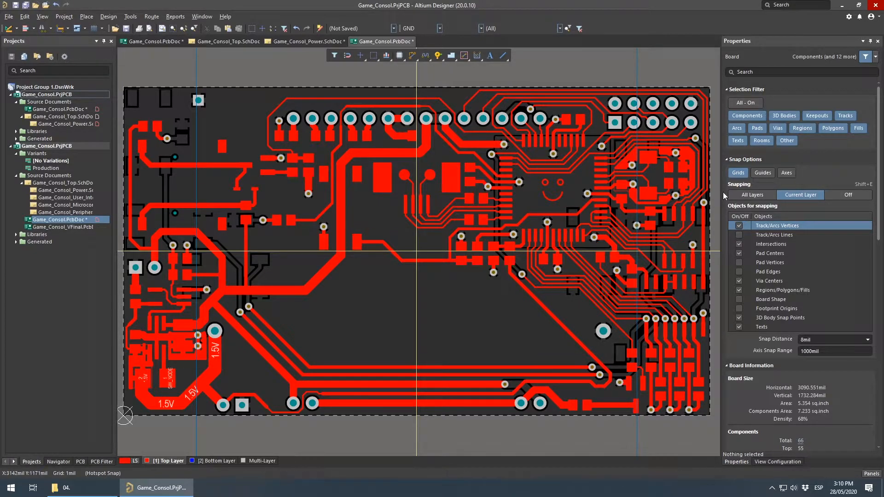
scroll(693, 241, "up", 5, "ctrl")
right_click_drag(700, 263, 528, 262)
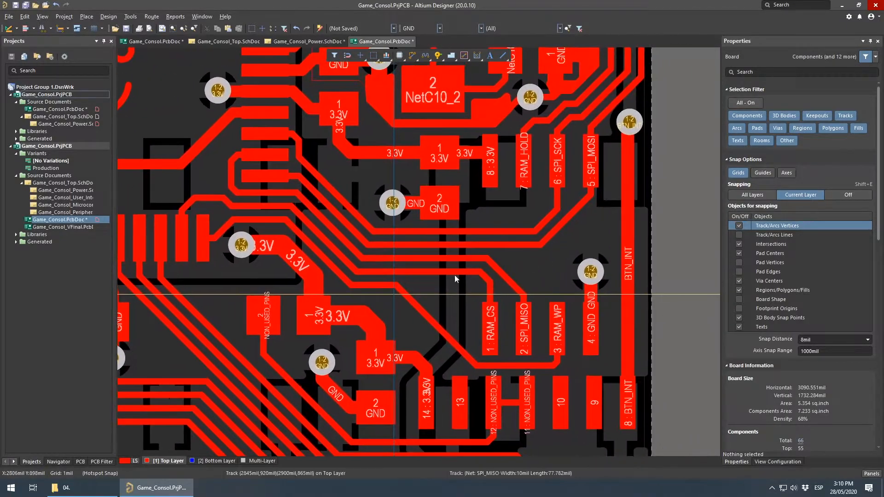
right_click_drag(440, 323, 476, 293)
scroll(485, 270, "down", 2, "ctrl")
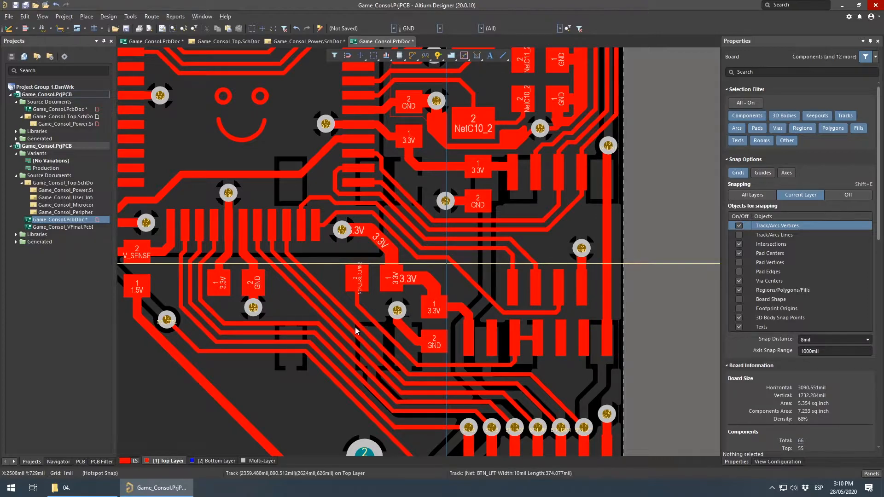
right_click_drag(359, 323, 483, 267)
scroll(484, 267, "down", 2, "ctrl")
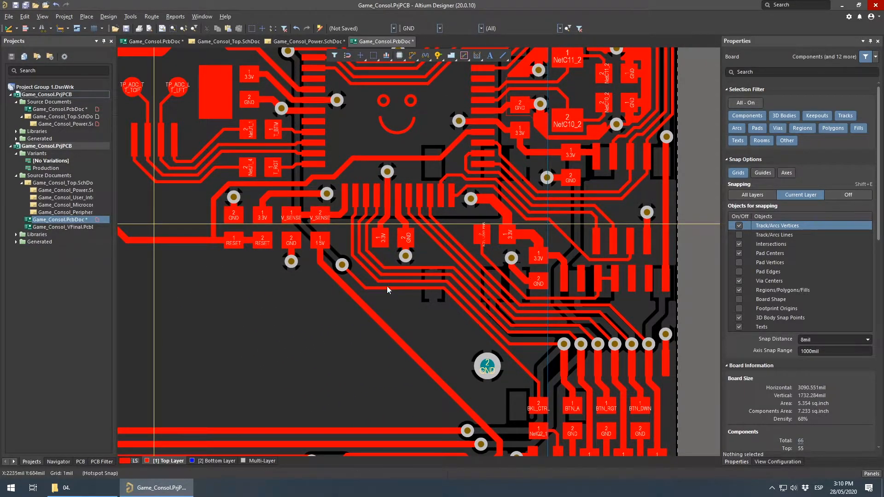
Examine the second board's top-layer RESET, V_SENSE, 1.5V, backlight and button traces, including their routing along the lower board edge
right_click_drag(280, 243, 433, 287)
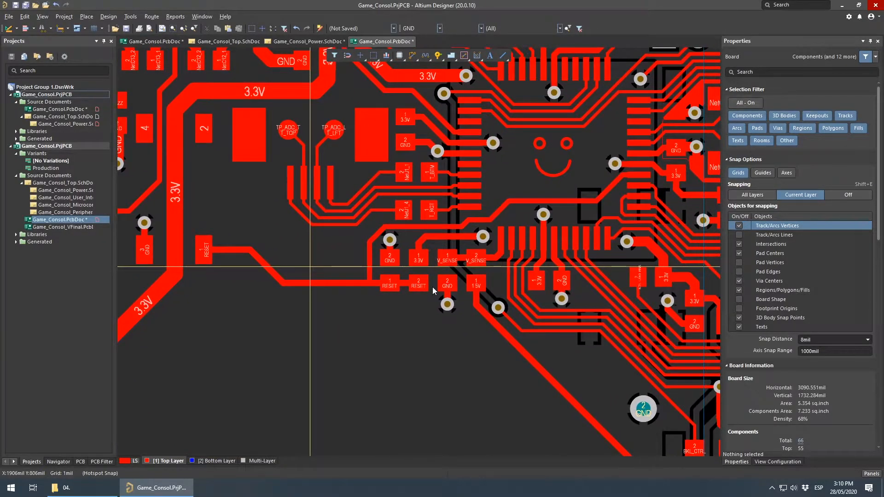
right_click_drag(256, 275, 306, 289)
right_click_drag(591, 336, 432, 282)
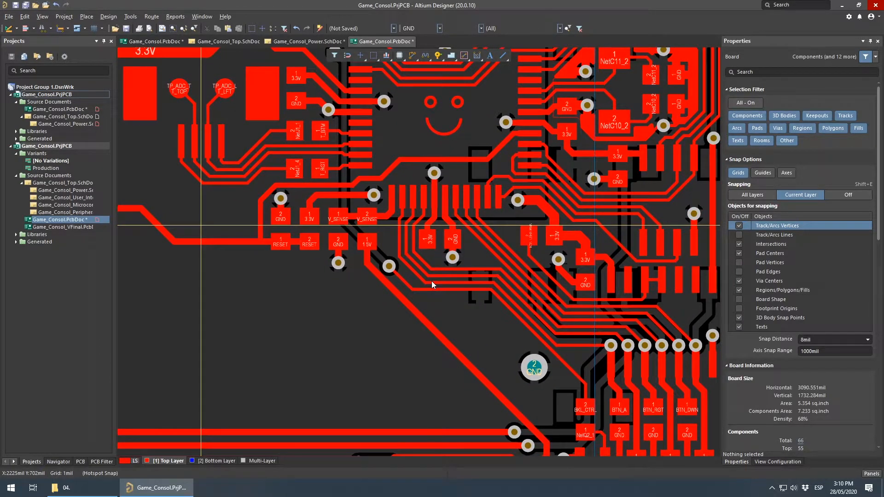
right_click_drag(386, 357, 484, 279)
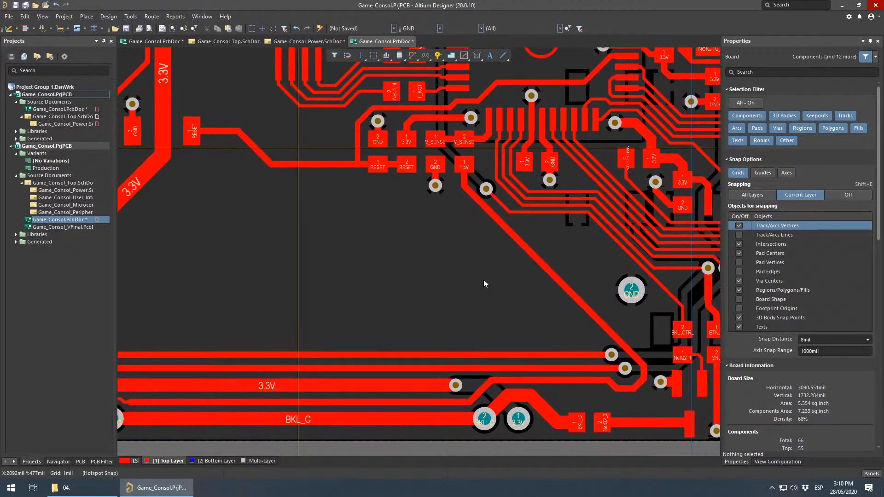
right_click_drag(606, 251, 474, 261)
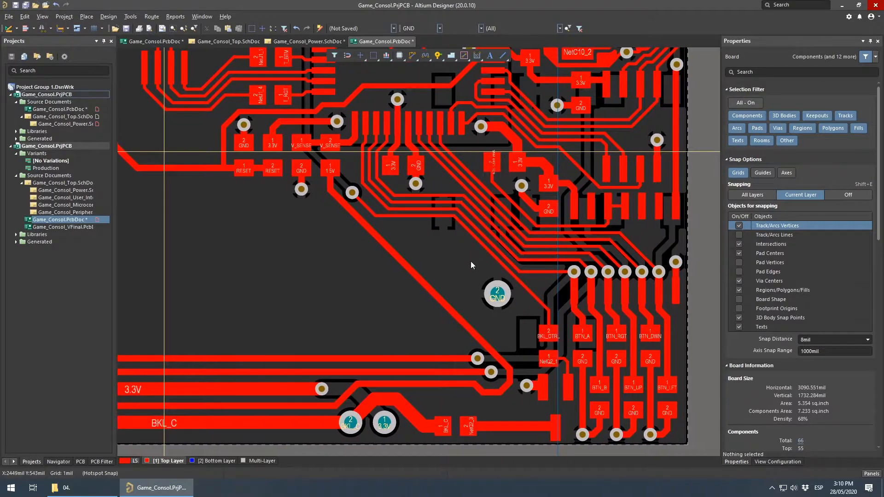
scroll(547, 283, "up", 2, "ctrl")
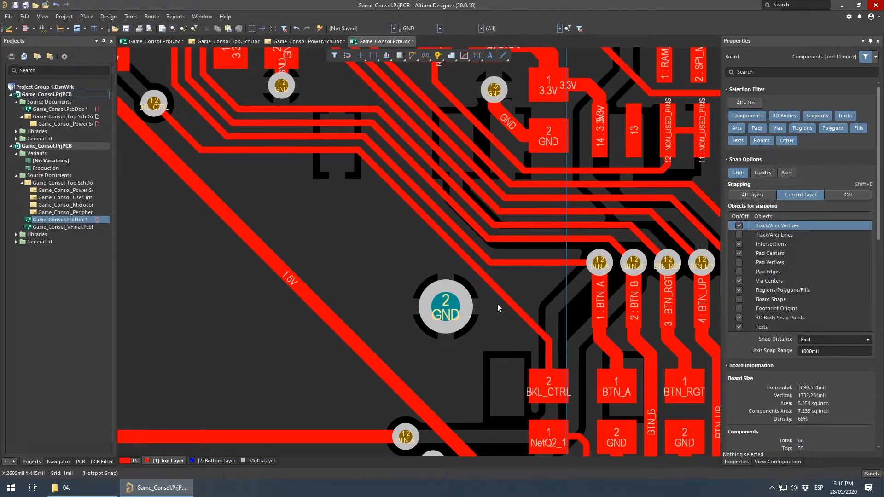
scroll(497, 244, "down", 3, "ctrl")
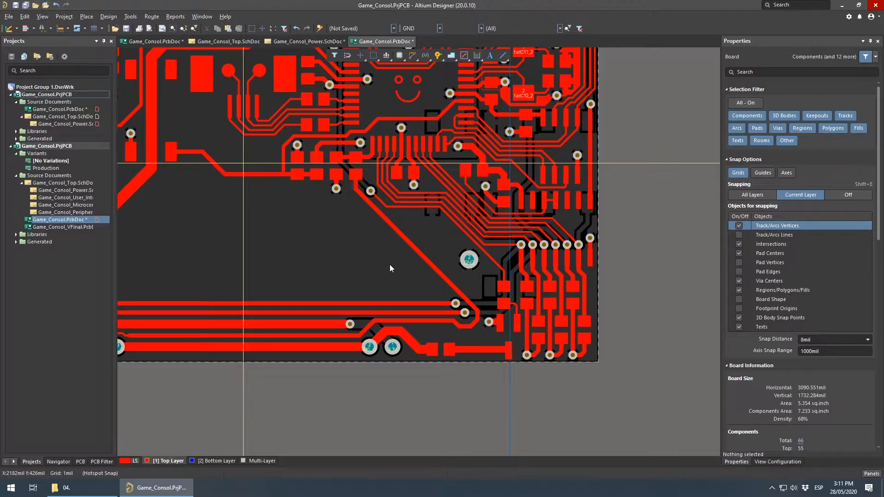
right_click_drag(323, 256, 458, 307)
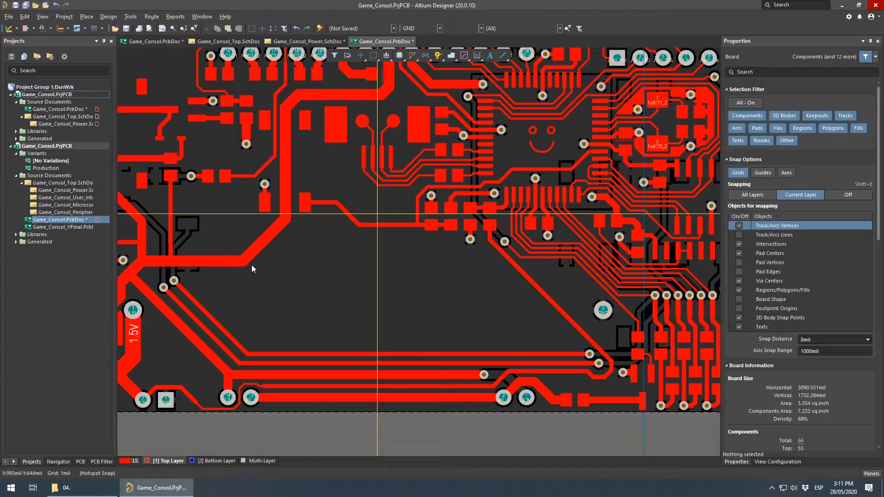
right_click_drag(584, 286, 546, 298)
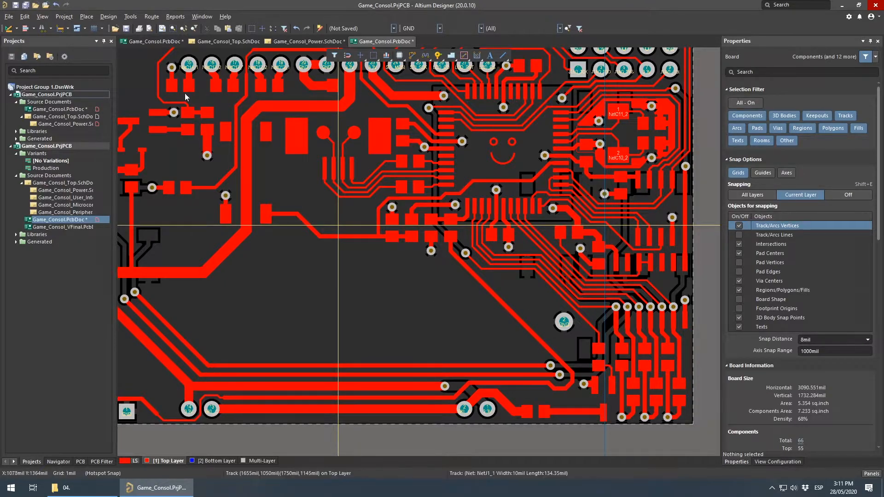
Return to the first board and examine its bottom-layer routing around the crystal and the TCK, TMS, TDO and TDI traces
left_click(154, 41)
scroll(457, 275, "up", 6, "ctrl")
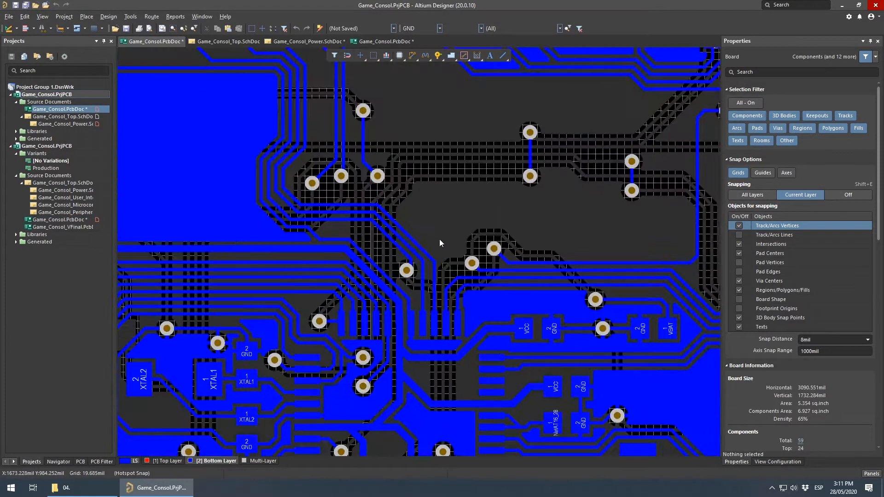
right_click_drag(386, 352, 178, 245)
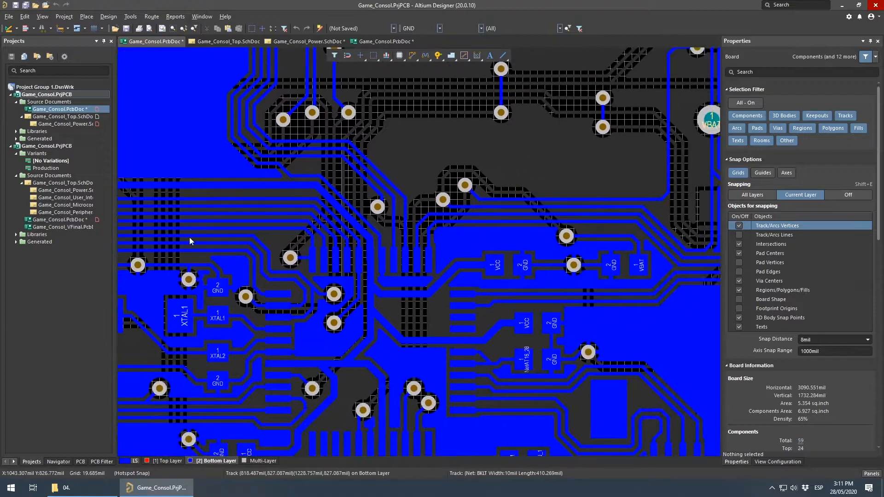
right_click_drag(587, 365, 358, 341)
scroll(562, 349, "up", 5, "ctrl")
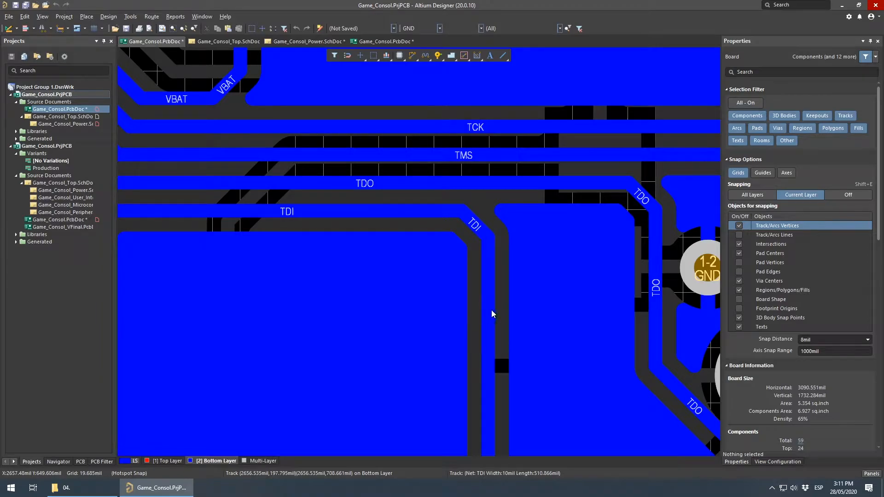
right_click_drag(607, 357, 573, 267)
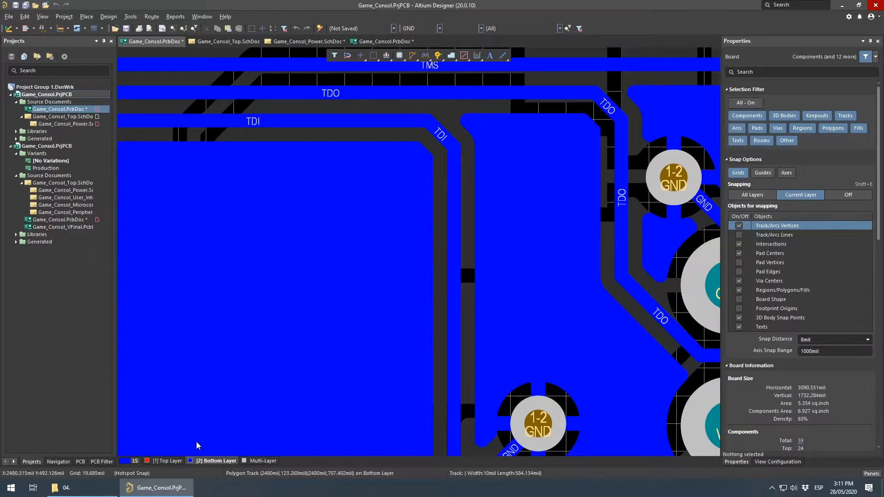
Go back to the second board's Top Layer and inspect the button traces and vias near the BKL_CTRL pad
left_click(371, 42)
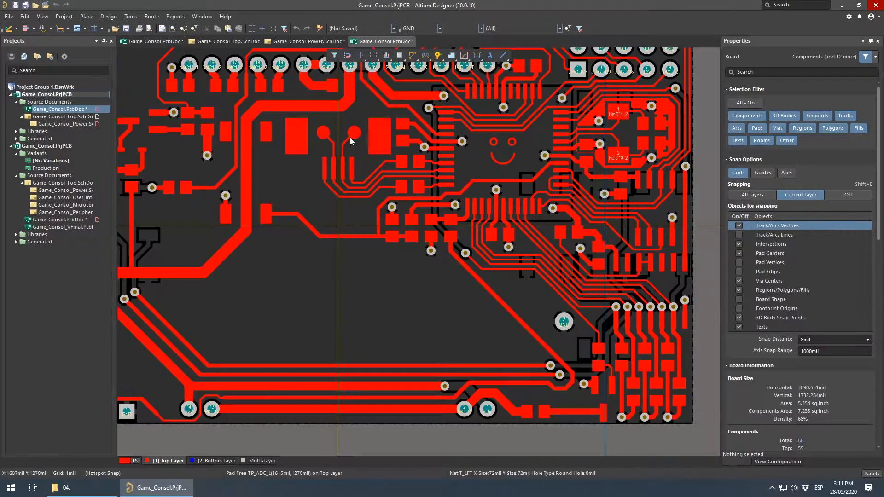
scroll(565, 273, "up", 3, "ctrl")
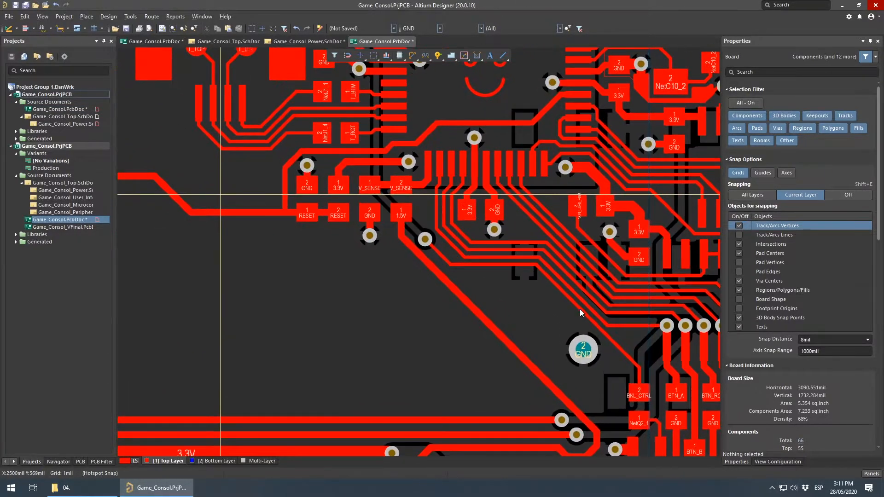
scroll(510, 335, "down", 2, "ctrl")
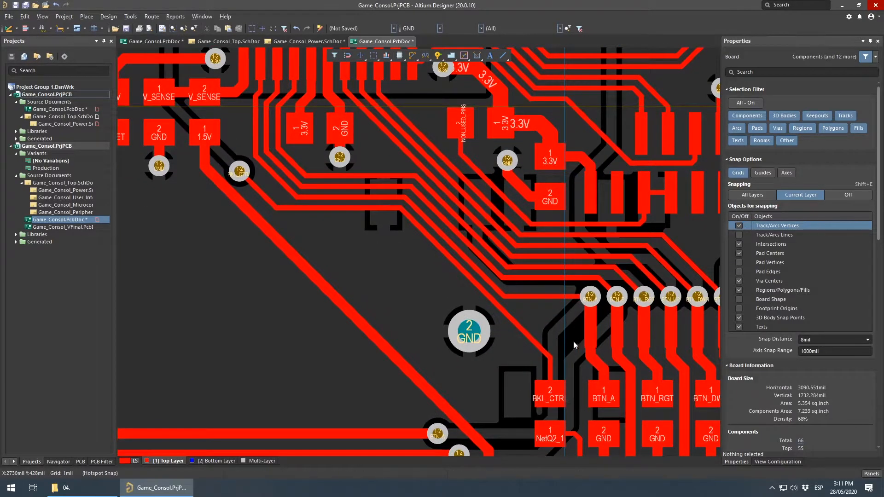
scroll(550, 278, "down", 1, "ctrl")
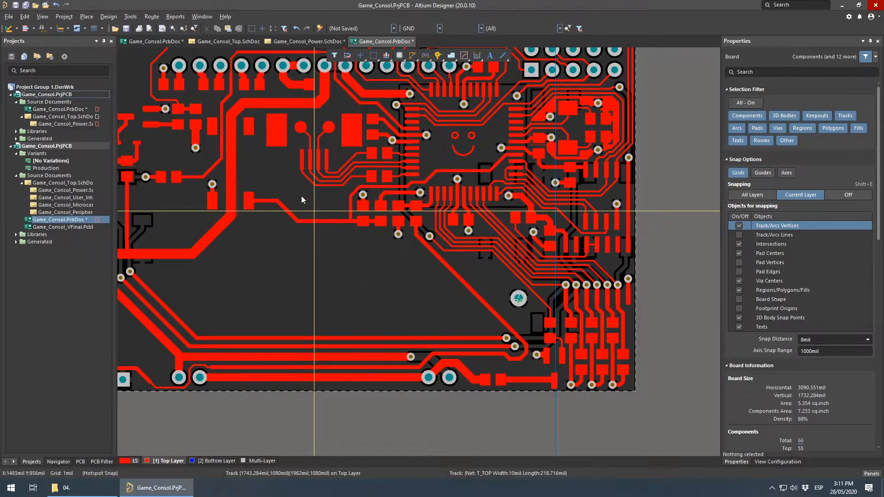
right_click_drag(273, 241, 344, 277)
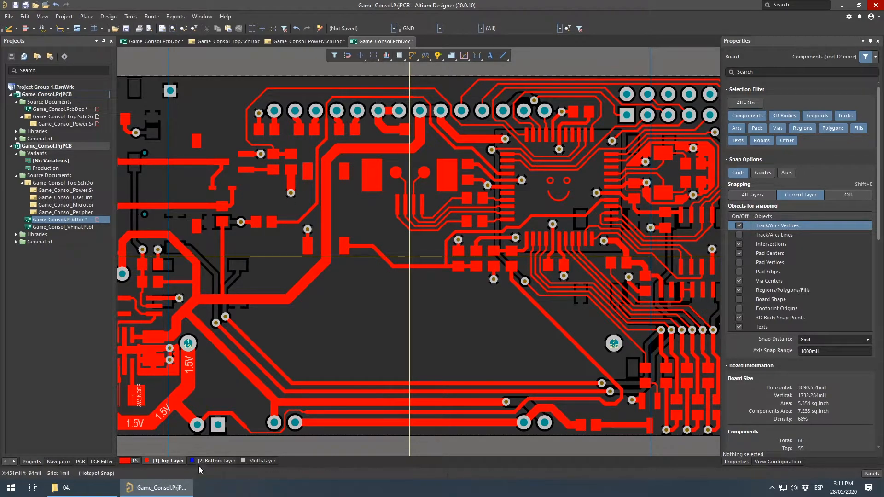
Compare the second board's bottom-layer ground pour with the first board's, and review the second board's whole Top Layer
left_click(217, 461)
middle_click_drag(421, 246, 425, 248)
right_click_drag(427, 247, 436, 266)
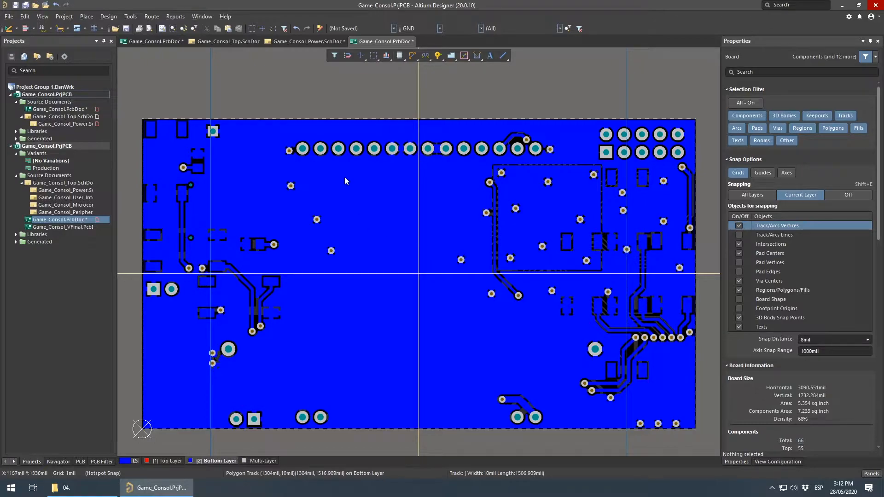
left_click(159, 41)
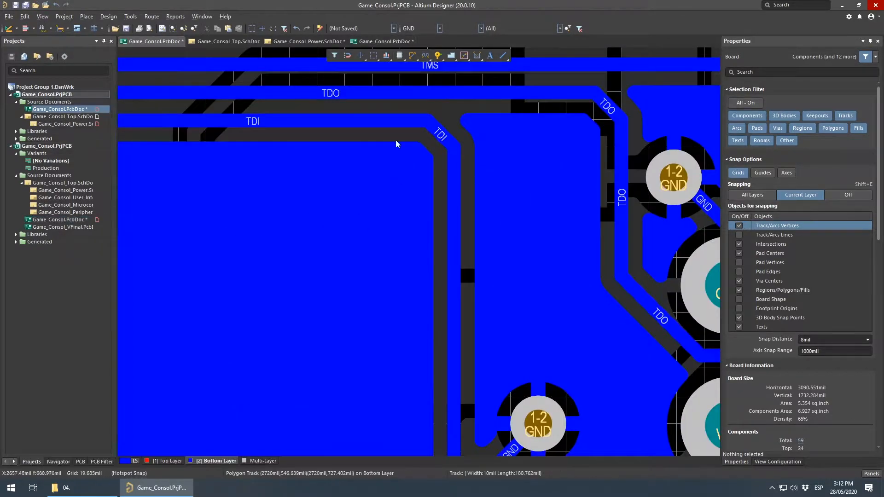
left_click(384, 41)
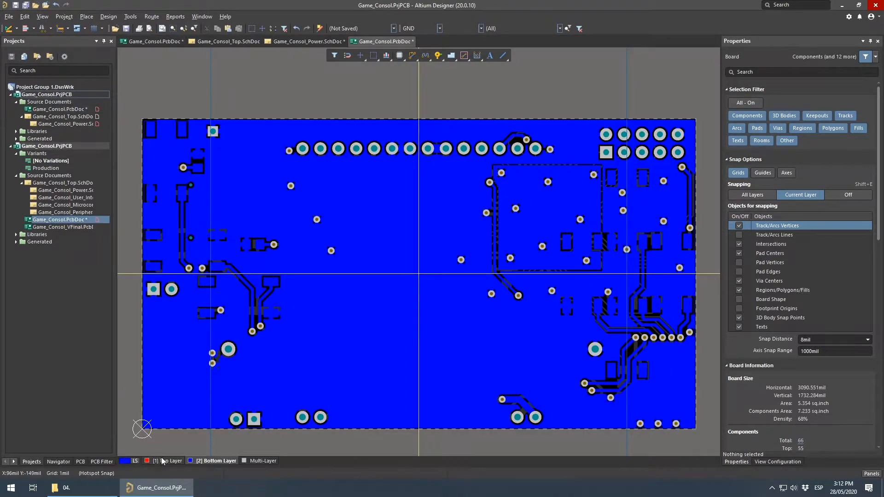
left_click(164, 461)
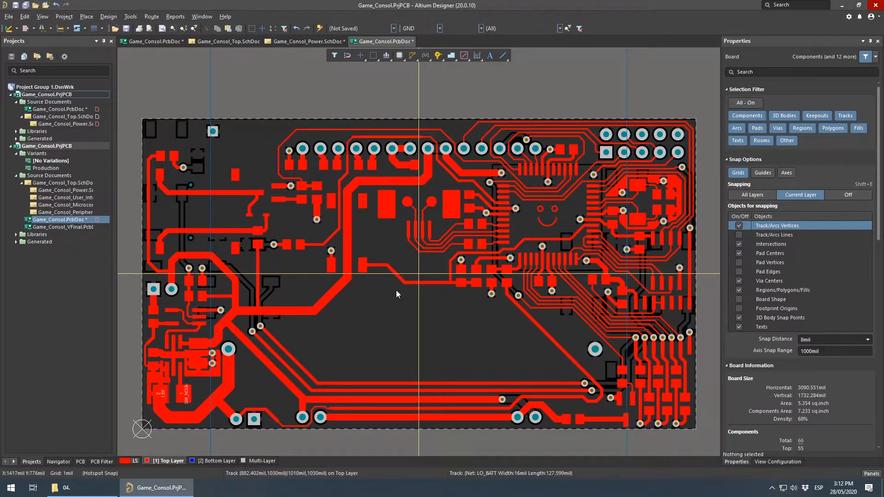
right_click_drag(664, 328, 570, 337)
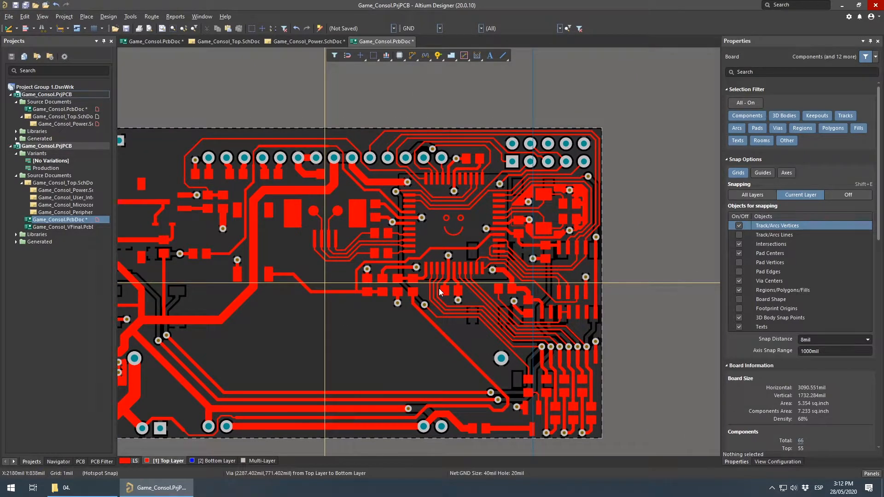
right_click_drag(309, 325, 377, 311)
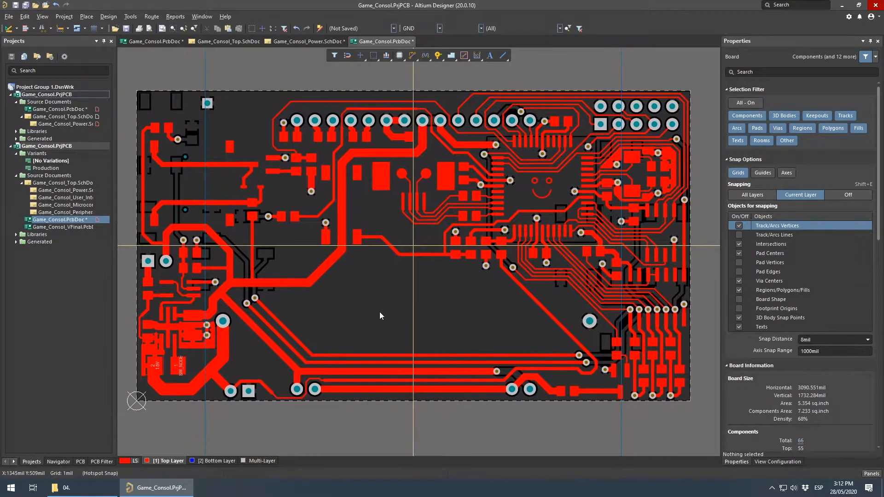
Return to the first board and examine the copper pour and trace layout across its entire Bottom Layer
left_click(157, 43)
scroll(400, 119, "down", 5, "ctrl")
right_click_drag(390, 148, 531, 217)
scroll(493, 152, "down", 5, "ctrl")
right_click_drag(480, 171, 576, 268)
right_click_drag(427, 236, 465, 251)
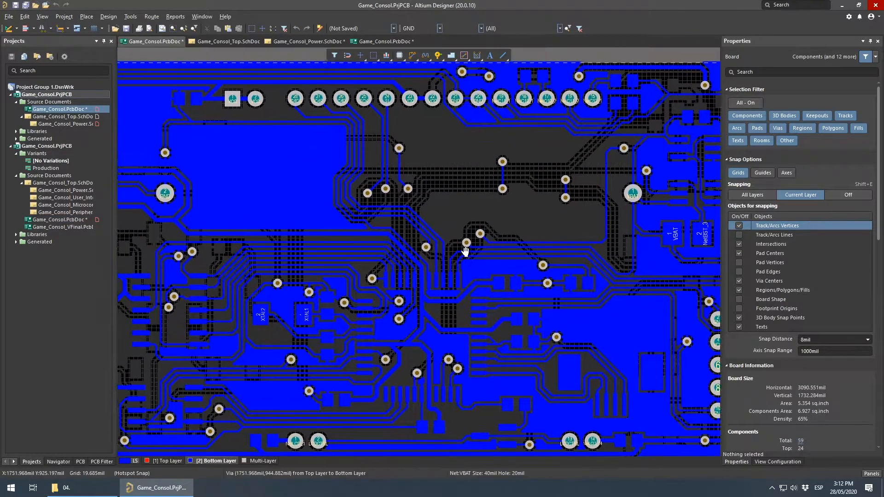
scroll(465, 251, "down", 4, "ctrl")
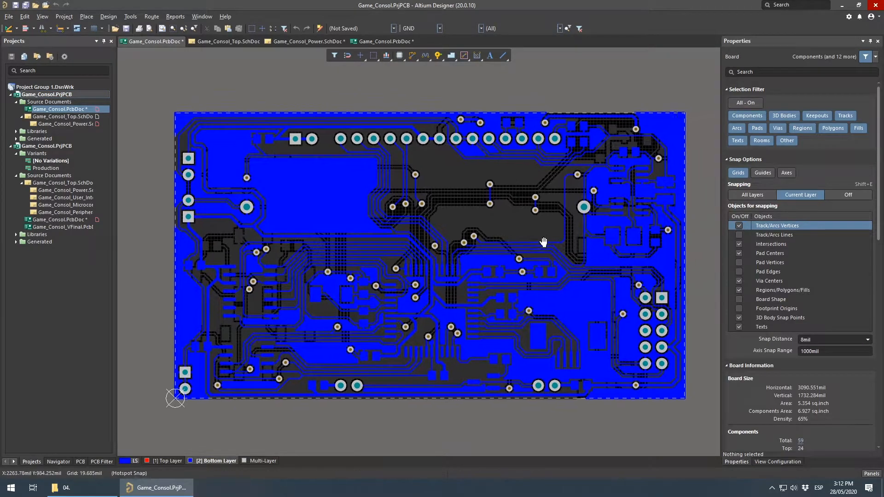
right_click_drag(548, 241, 509, 244)
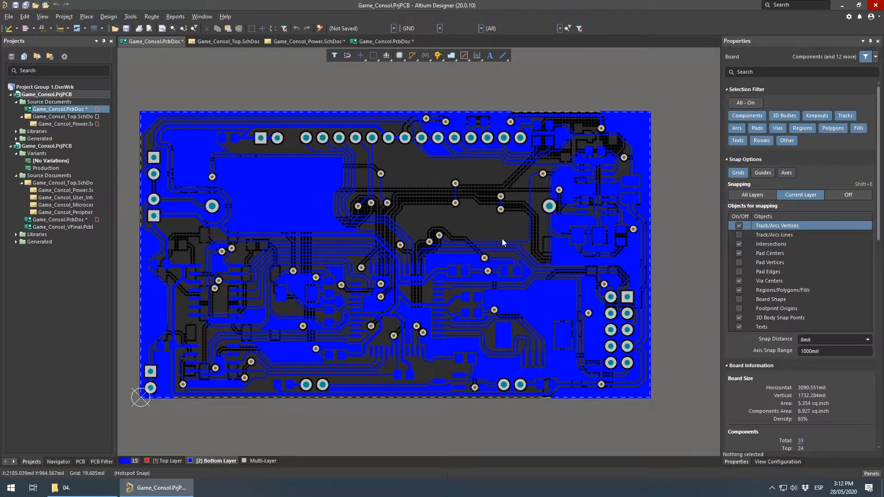
right_click_drag(174, 202, 190, 214)
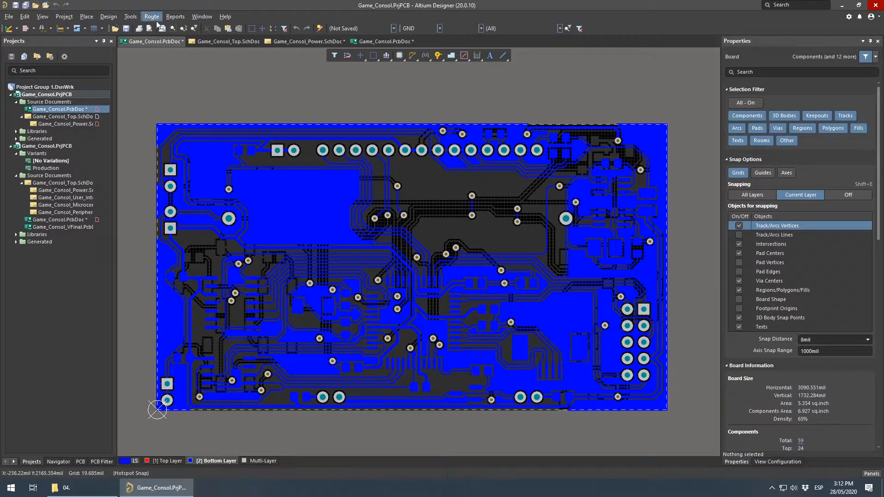
Shelve the first board's two polygon pours, view its bare bottom-layer traces, and switch to the second board
left_click(132, 17)
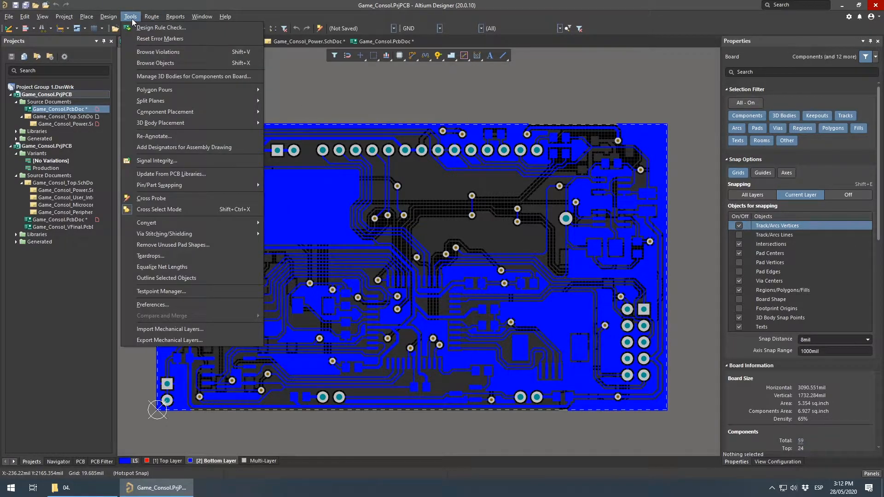
mouse_move(249, 87)
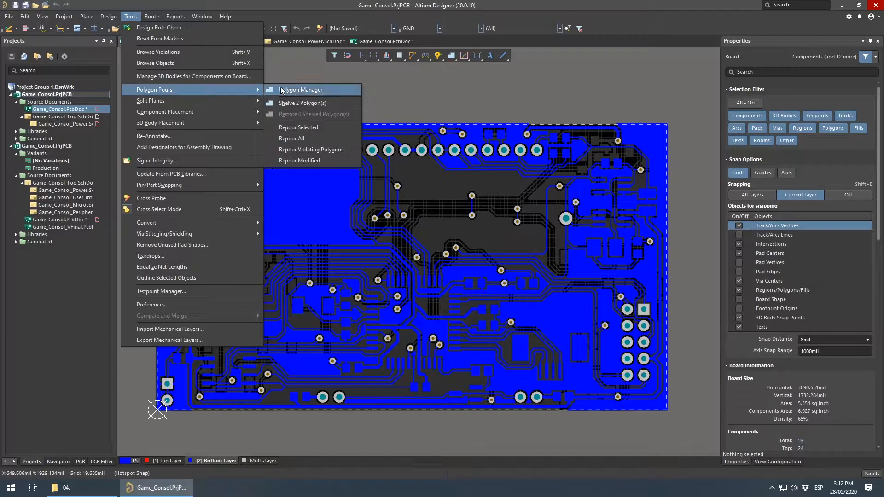
left_click(305, 104)
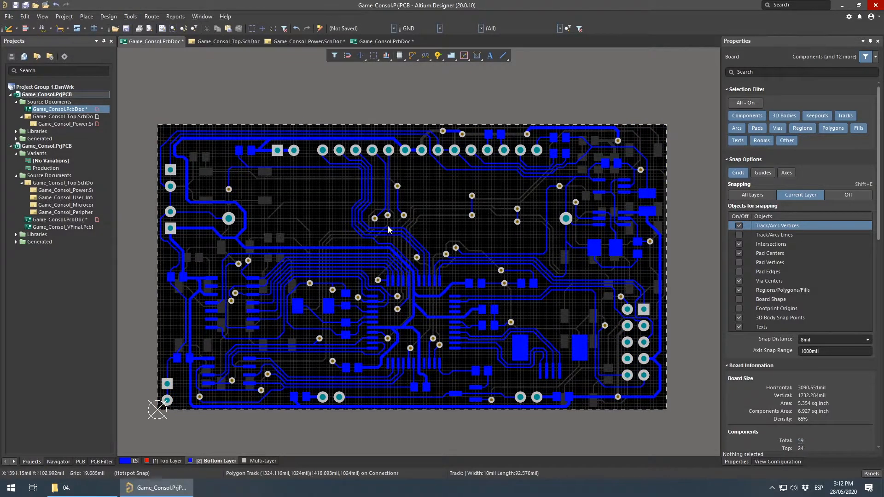
left_click(391, 42)
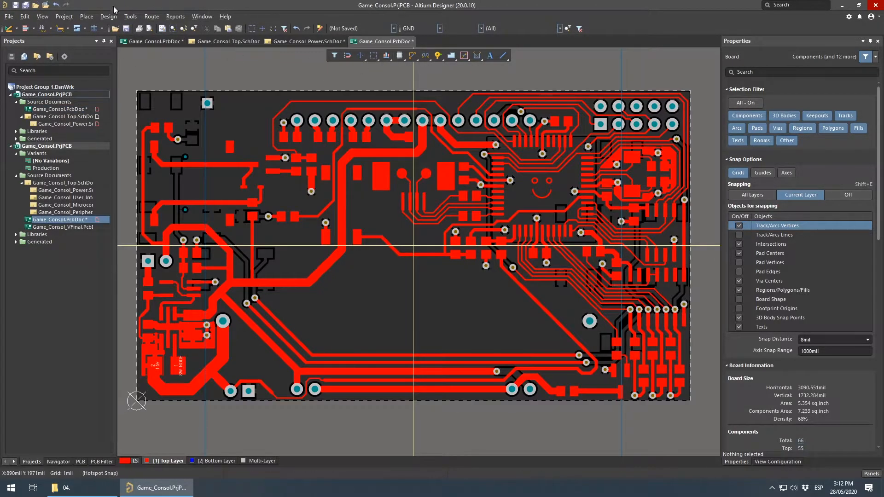
Shelve the second board's polygon pours and turn off single-layer display to view its bare traces on both copper layers
left_click(108, 17)
mouse_move(130, 17)
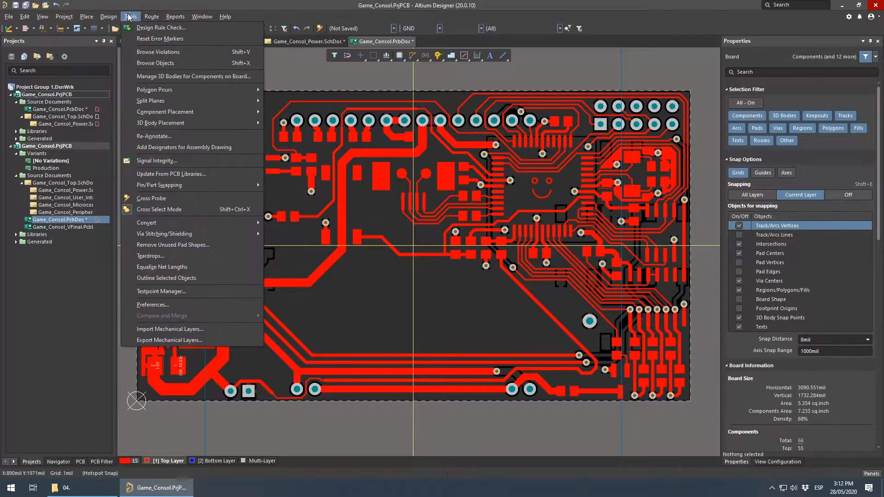
mouse_move(204, 88)
left_click(300, 103)
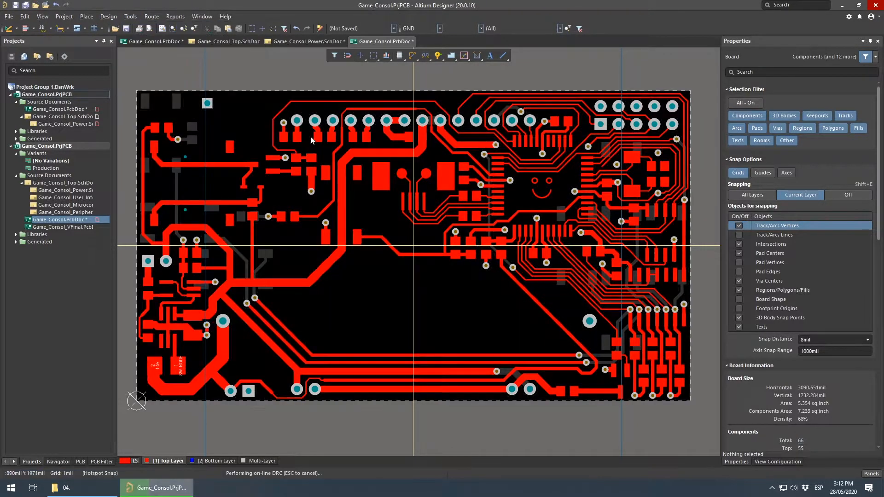
right_click_drag(351, 176, 362, 155)
key("shift+s")
key("shift+s")
right_click_drag(392, 122, 385, 169)
Display both copper layers of the first board and alternate between the two boards to compare their bare trace routing
left_click(155, 41)
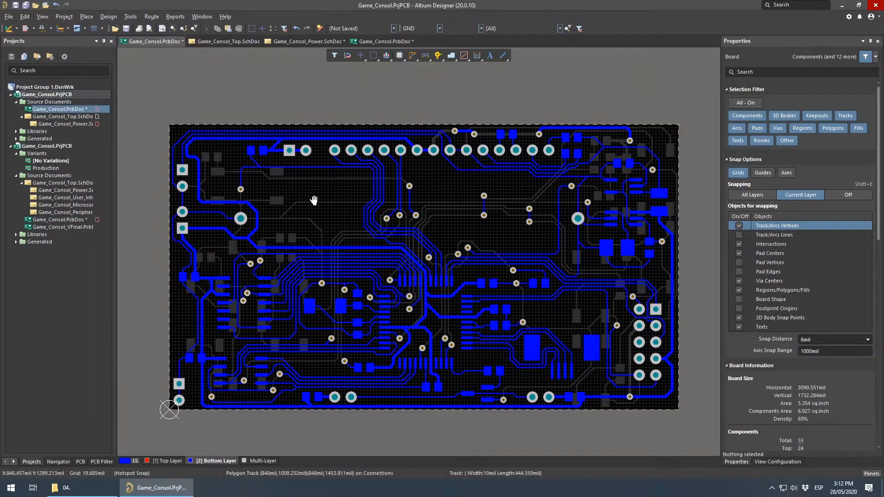
key("shift+s")
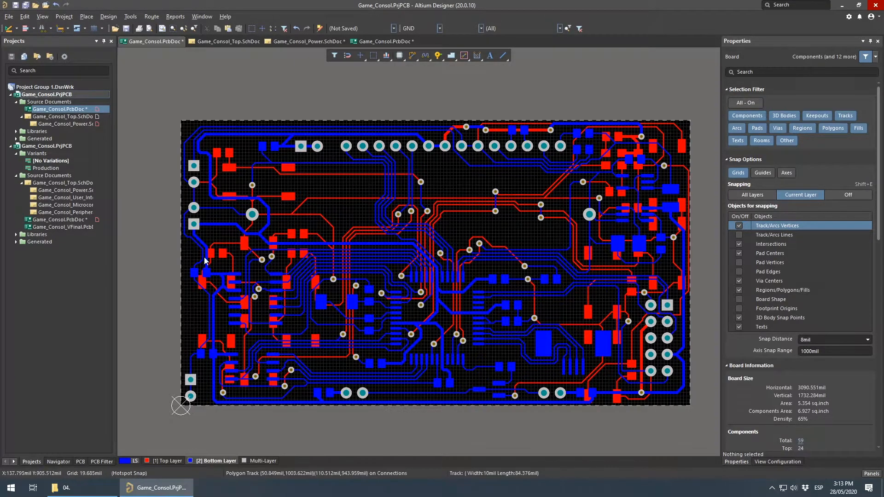
left_click(376, 42)
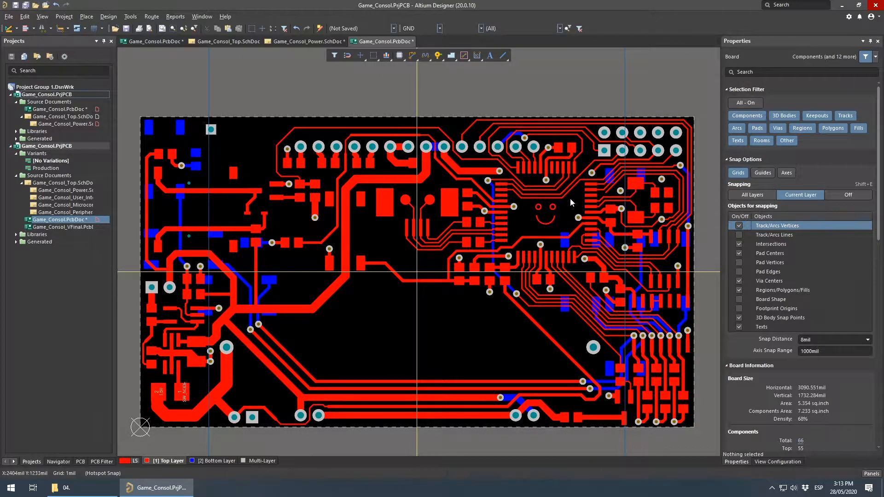
left_click(161, 42)
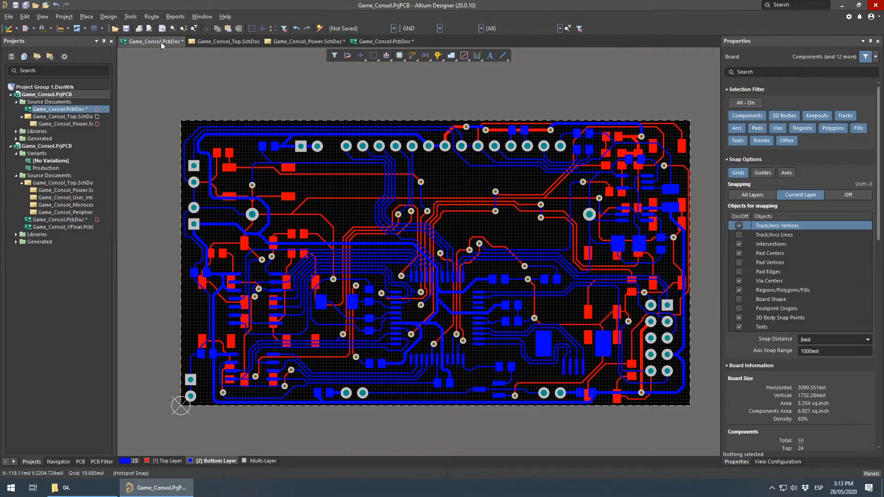
left_click(362, 42)
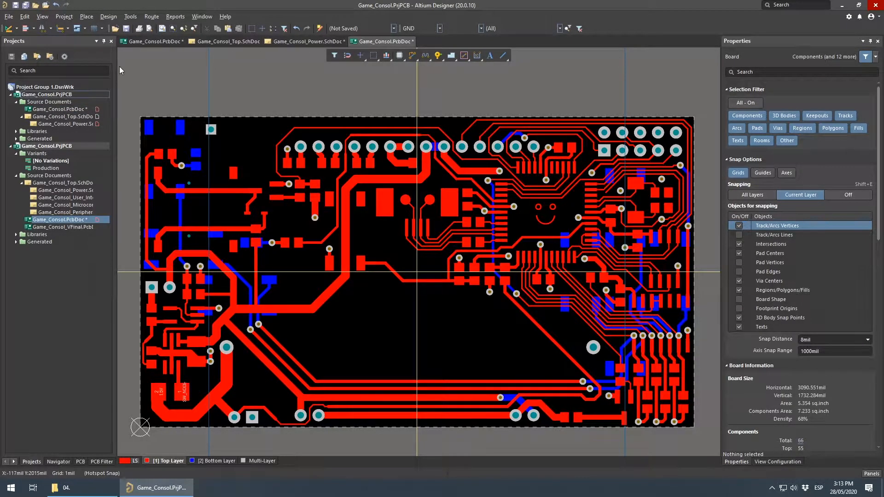
left_click(132, 41)
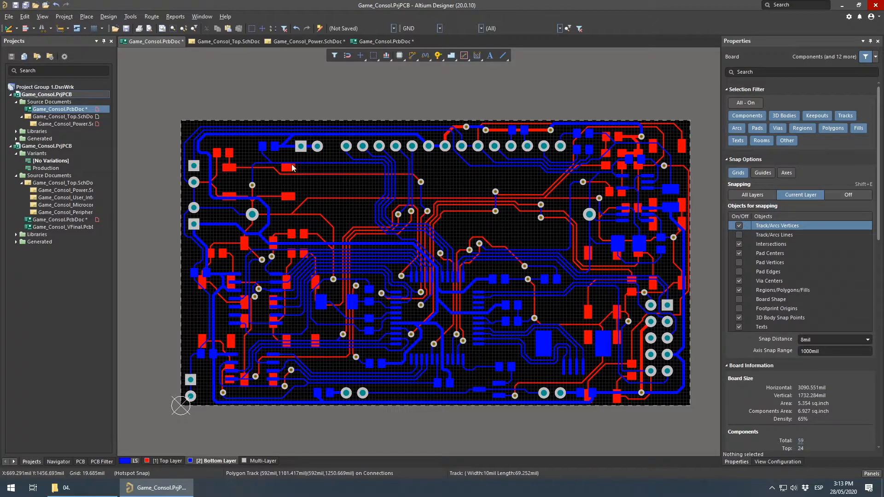
left_click(369, 41)
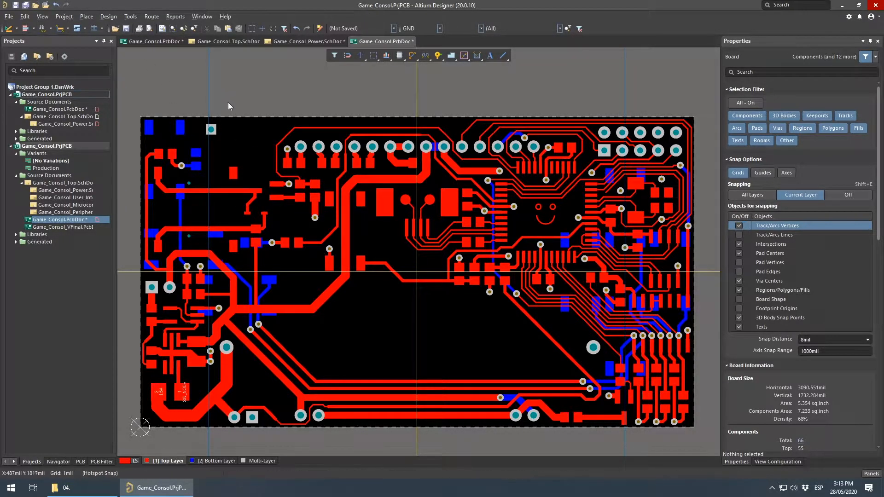
Restore the second board's shelved polygon pours and review its Bottom Layer and Top Layer individually
left_click(130, 17)
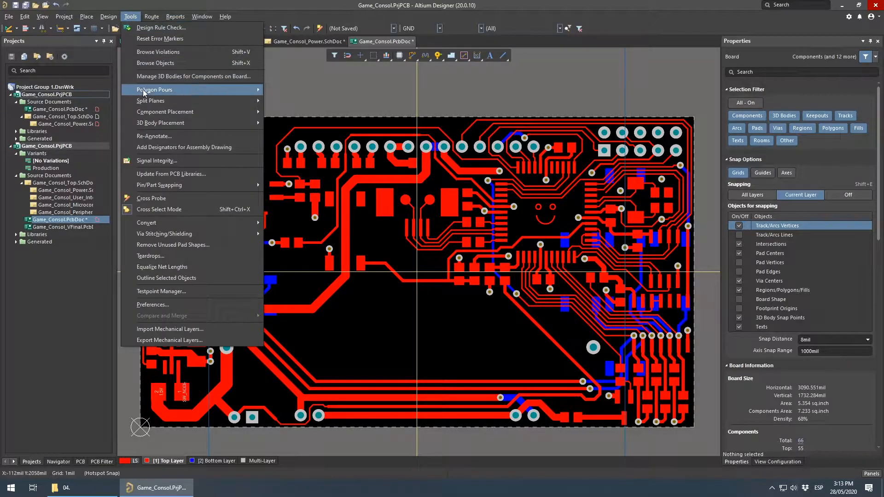
mouse_move(253, 87)
left_click(298, 114)
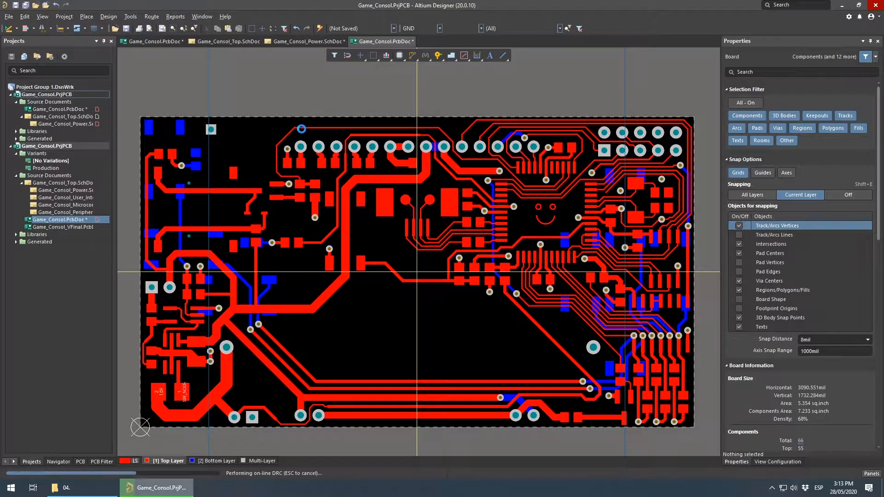
right_click_drag(386, 172, 408, 155)
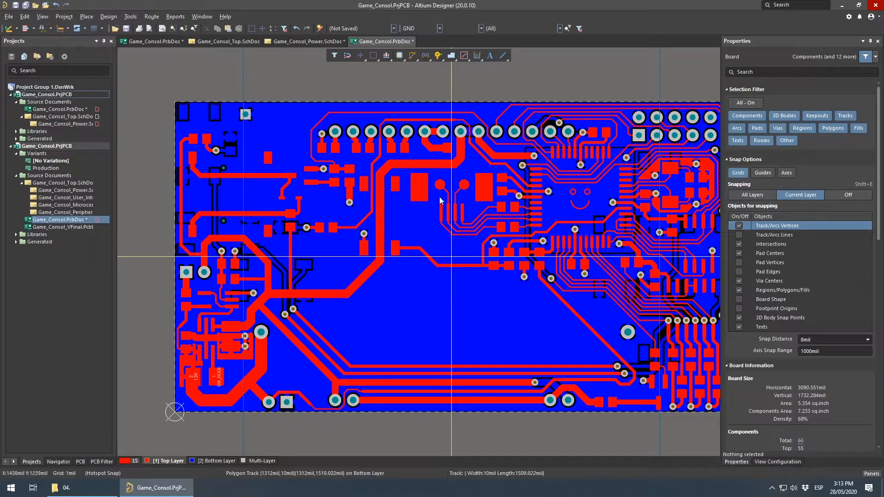
left_click(226, 460)
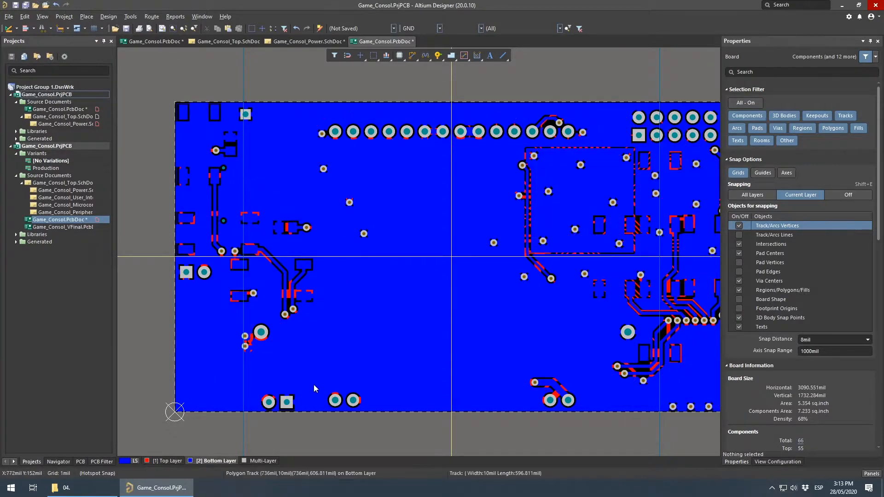
right_click_drag(529, 277, 507, 274)
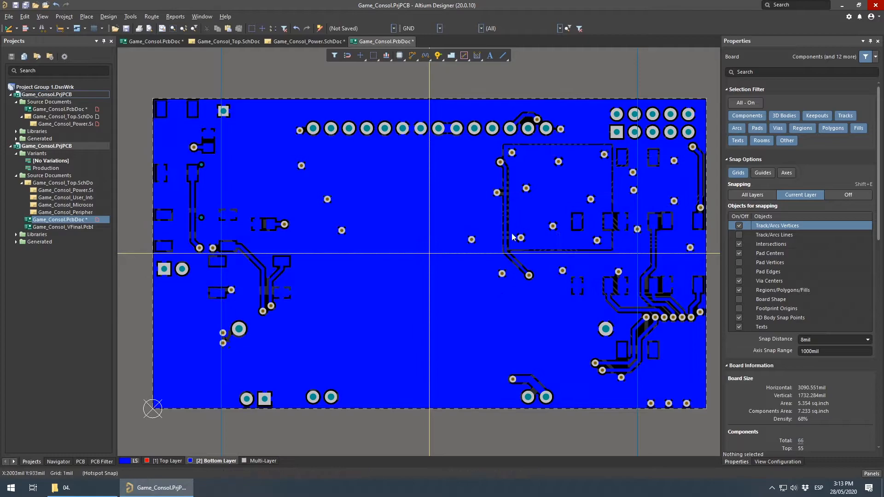
left_click(160, 462)
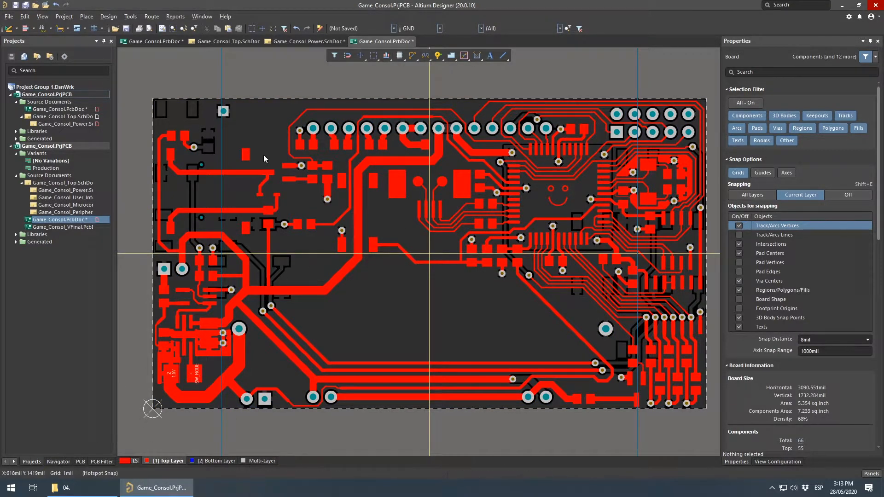
Compare the first board's bare traces with the second board's Top Layer routing and Bottom Layer ground pour
left_click(140, 41)
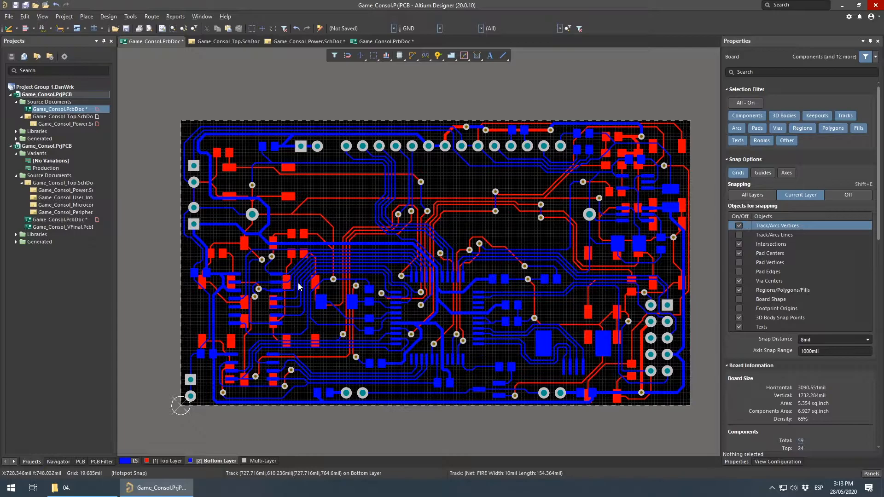
left_click(370, 42)
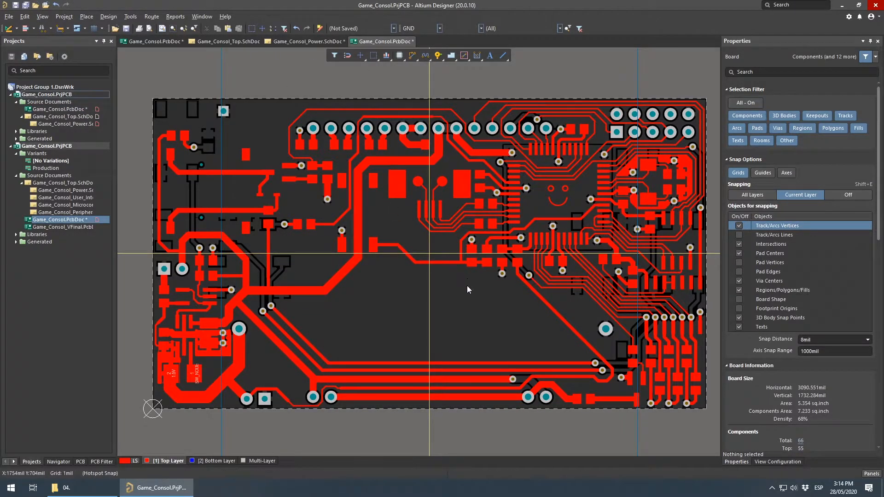
left_click(220, 460)
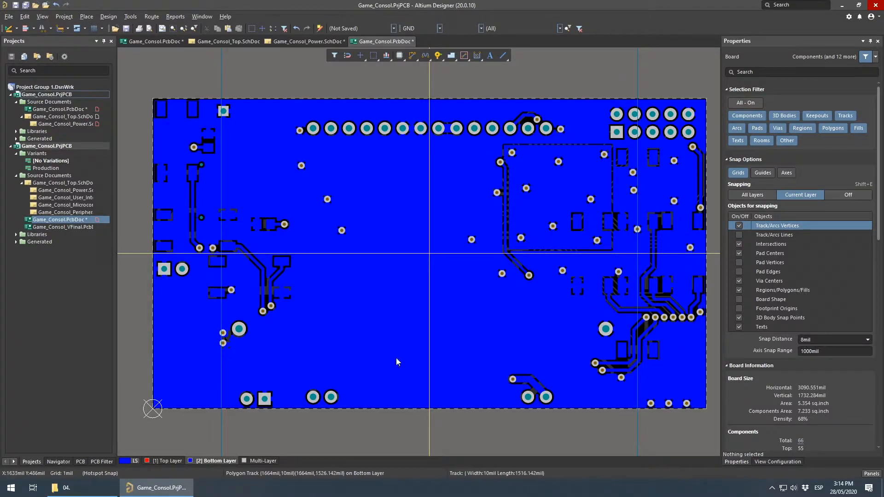
left_click(164, 461)
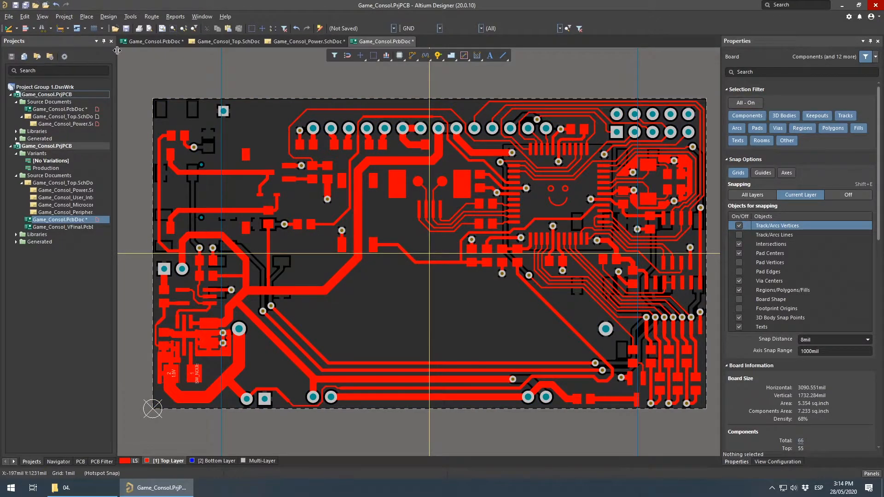
left_click(157, 43)
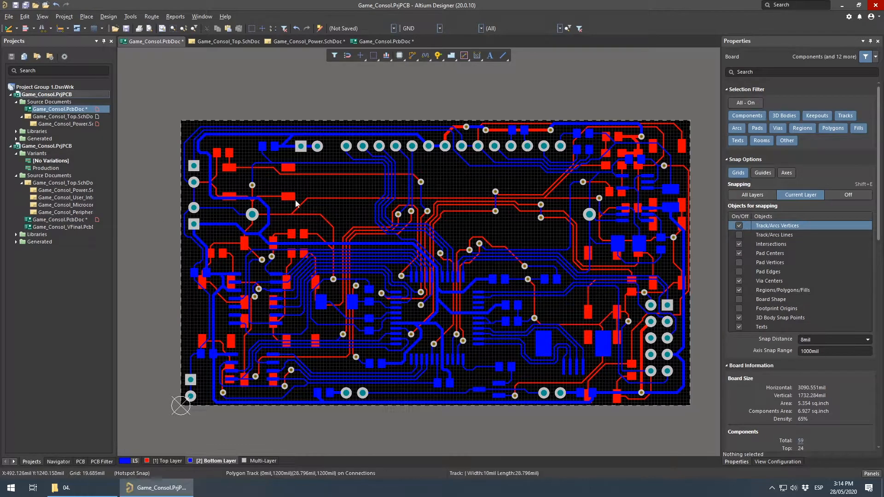
Inspect the first board's two-layer trace routing up close, ending at the VCC and GND pads near its left edge
scroll(385, 195, "up", 2, "ctrl")
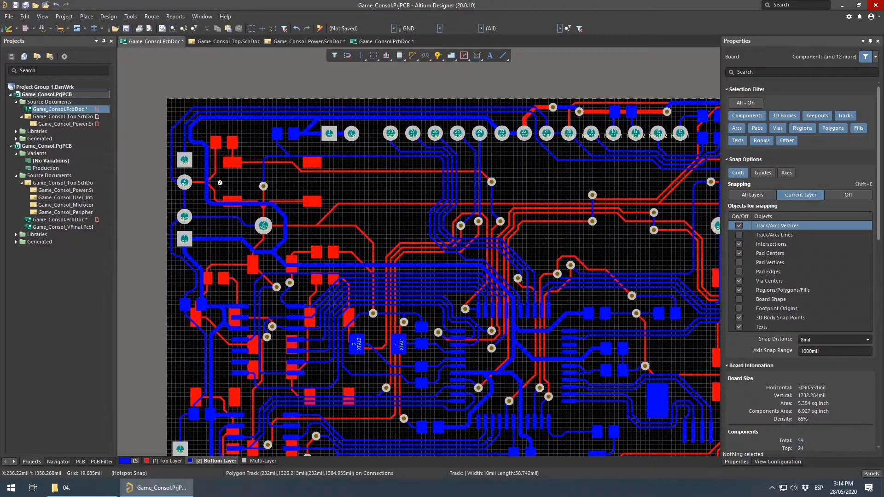
right_click_drag(553, 226, 429, 206)
right_click_drag(531, 327, 429, 270)
right_click_drag(254, 277, 527, 338)
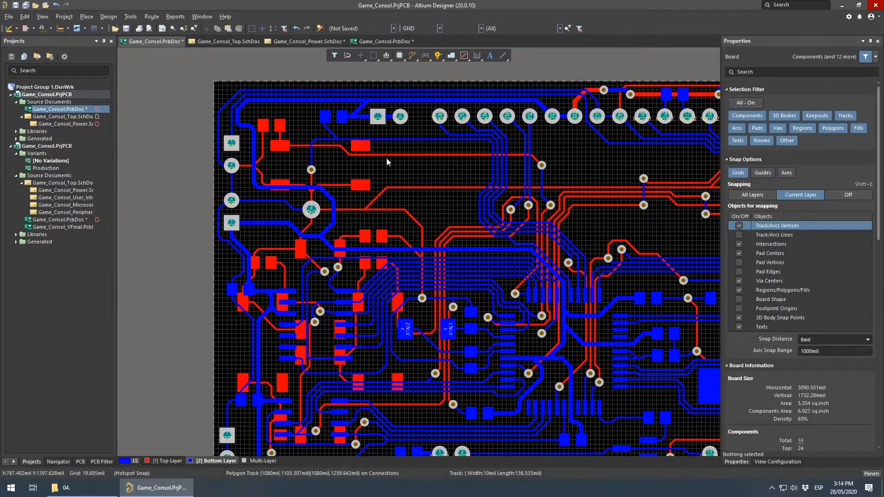
right_click_drag(678, 207, 558, 166)
right_click_drag(331, 168, 332, 162)
scroll(387, 179, "down", 1, "ctrl")
right_click_drag(383, 175, 376, 219)
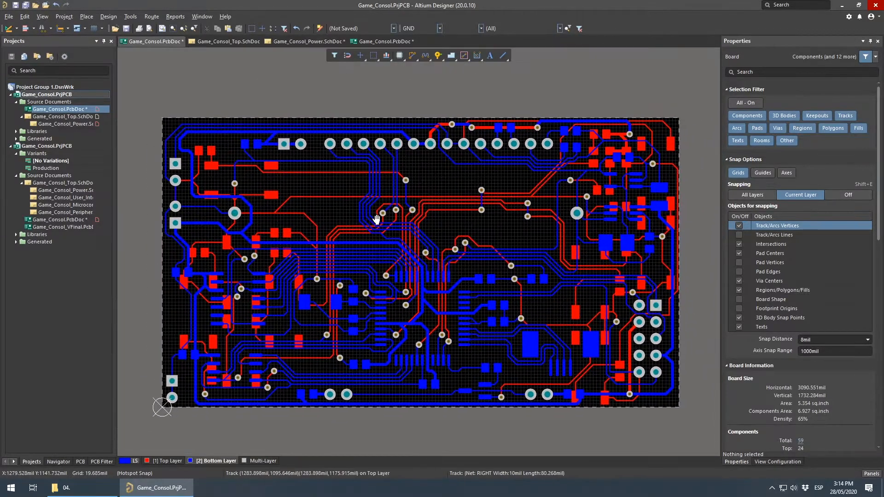
scroll(155, 228, "up", 5, "ctrl")
scroll(157, 227, "up", 2, "ctrl")
right_click_drag(220, 163, 196, 255)
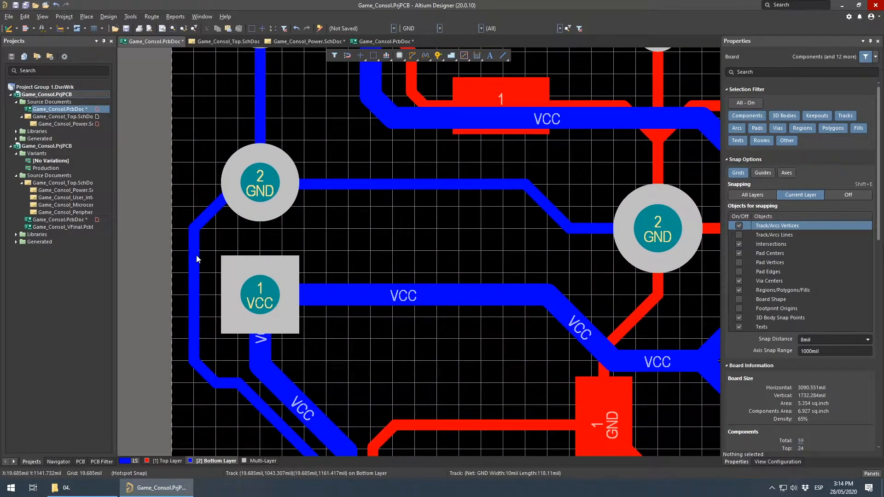
Restore the first board's shelved polygon pours and show only its Bottom Layer
left_click(131, 17)
mouse_move(178, 88)
left_click(295, 110)
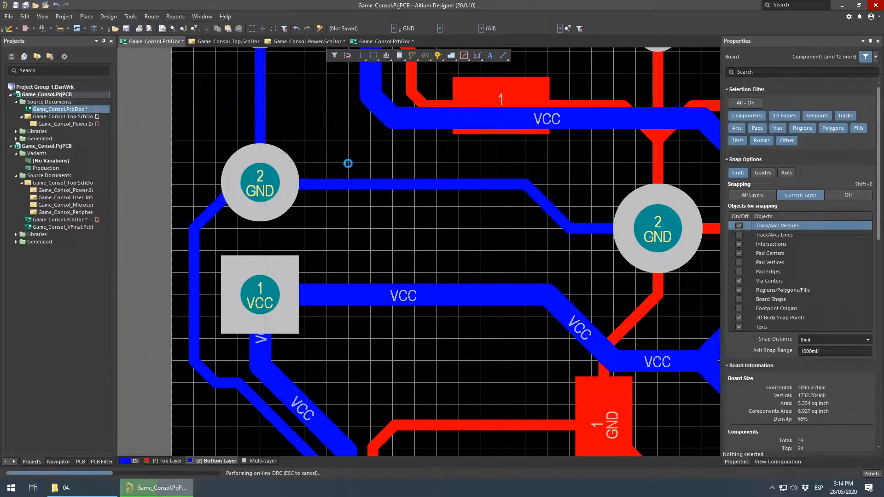
scroll(324, 141, "down", 5, "ctrl")
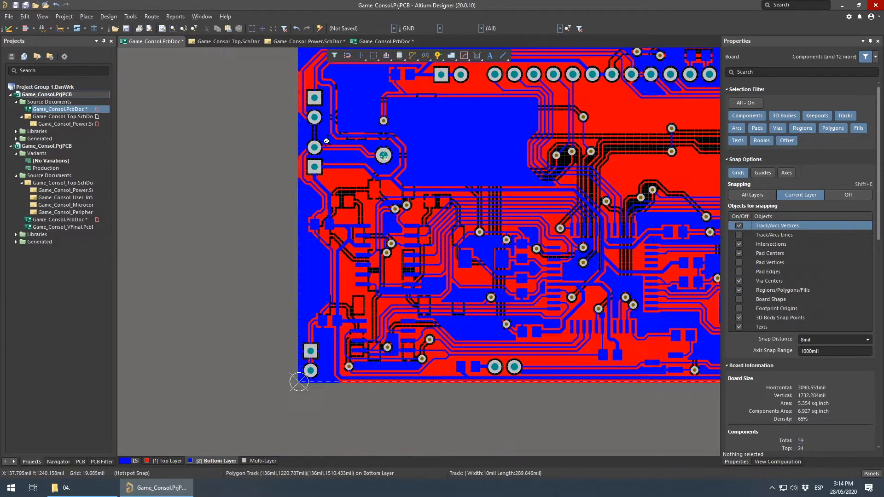
right_click_drag(490, 173, 439, 197)
key("shift+s")
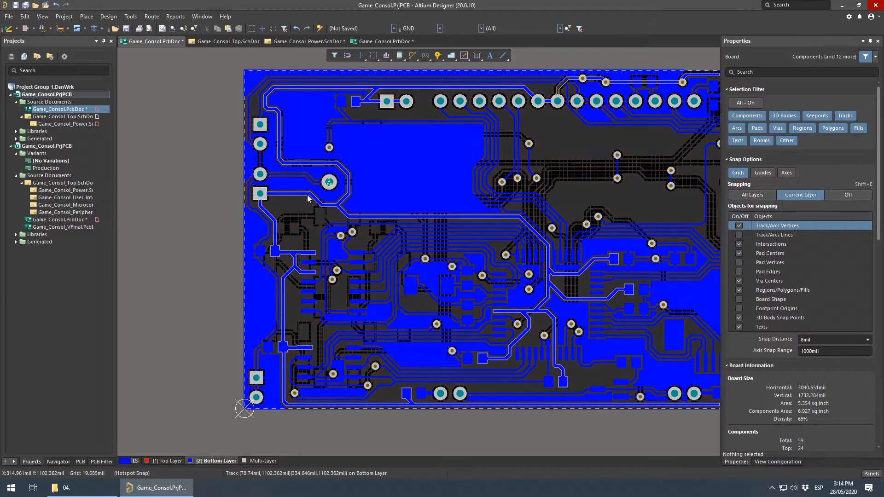
Examine how traces break up the first board's bottom-layer pour, across the whole board and along its upper edge
right_click_drag(552, 226, 444, 225)
scroll(275, 146, "down", 2, "ctrl")
right_click_drag(278, 172, 323, 182)
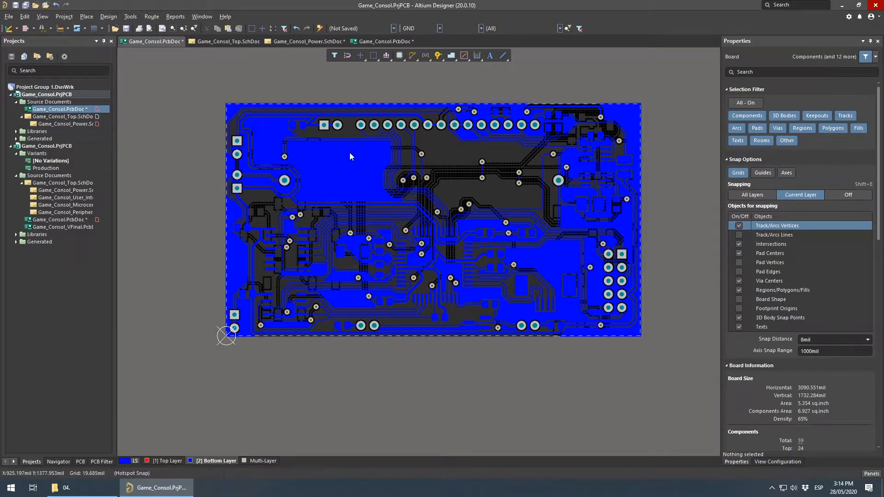
scroll(351, 151, "up", 4, "ctrl")
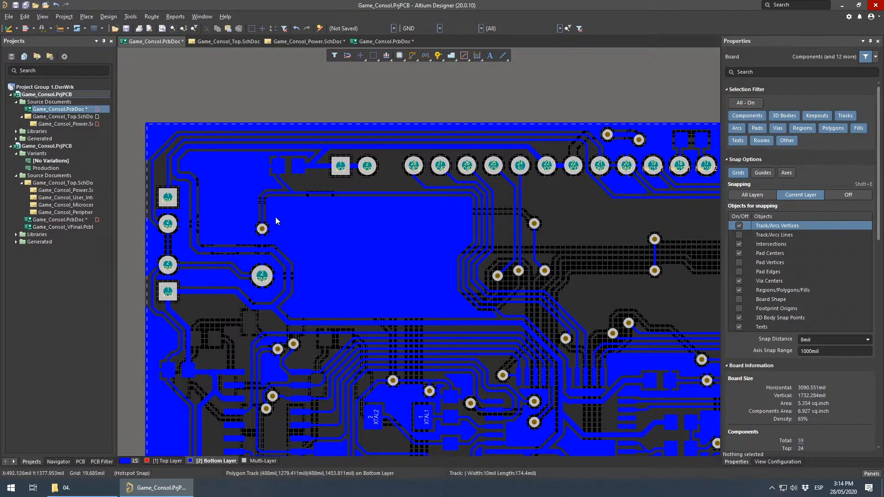
right_click_drag(472, 247, 268, 234)
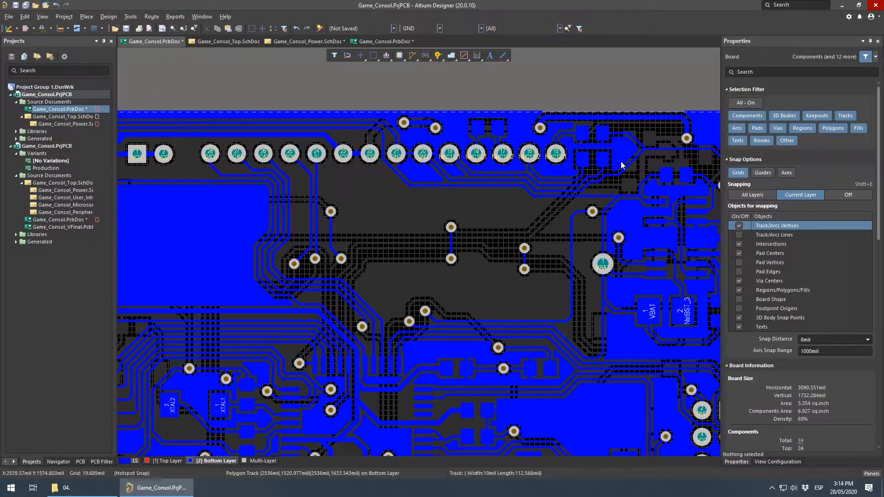
right_click_drag(626, 157, 425, 158)
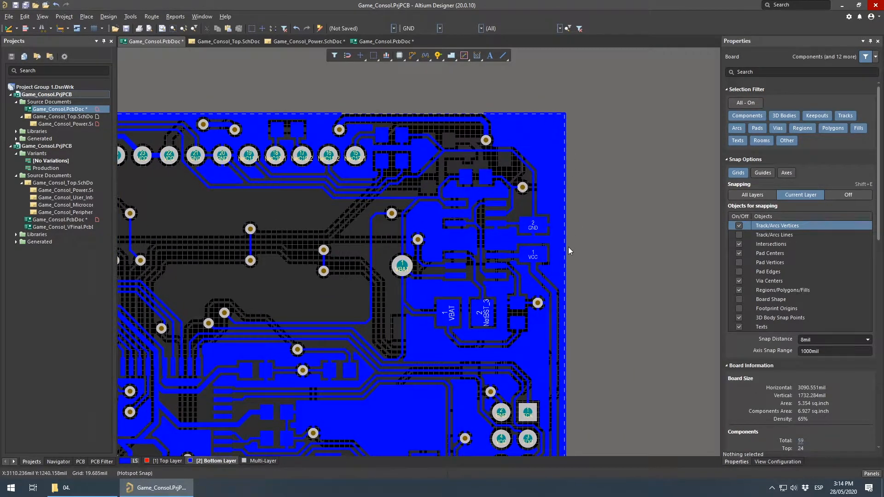
Follow the bottom-layer pour around the first board's right side and select the horizontal GND track near the upper-right corner
scroll(564, 244, "down", 7)
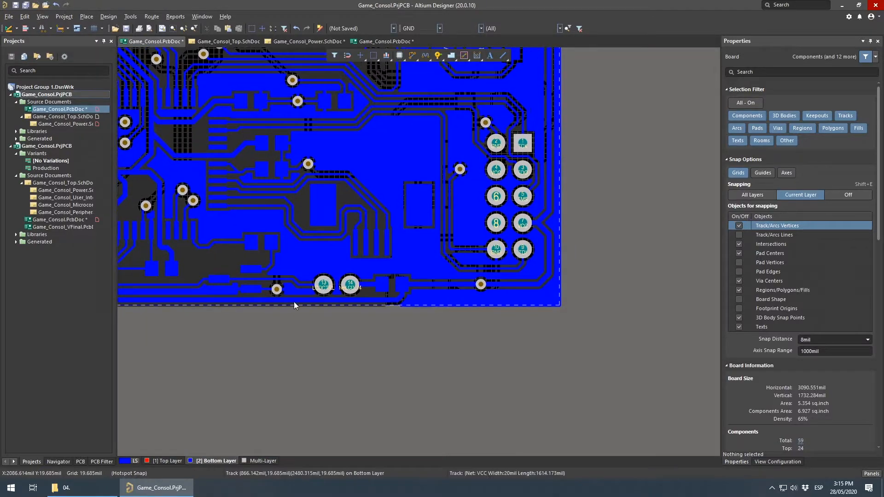
right_click_drag(556, 164, 543, 220)
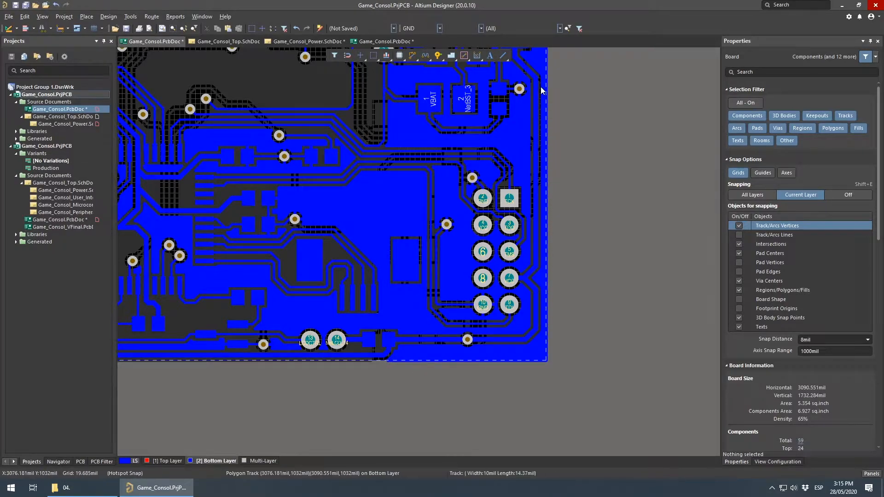
right_click_drag(540, 86, 546, 313)
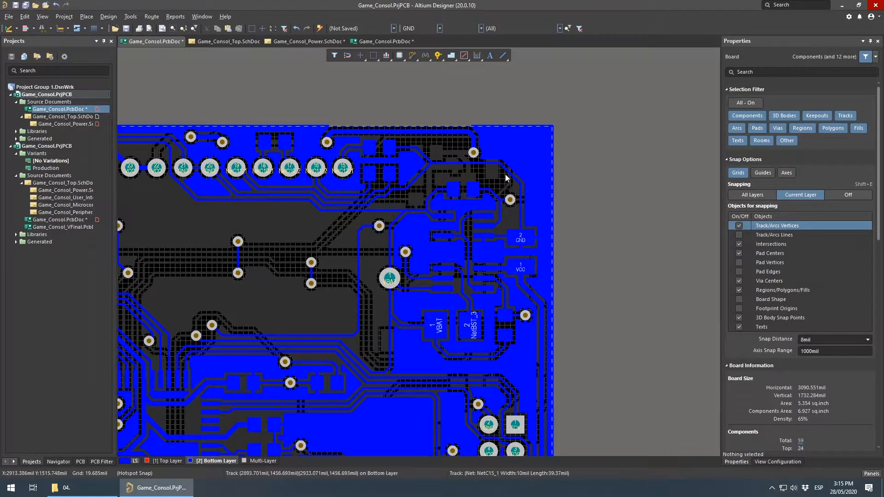
left_click(443, 164)
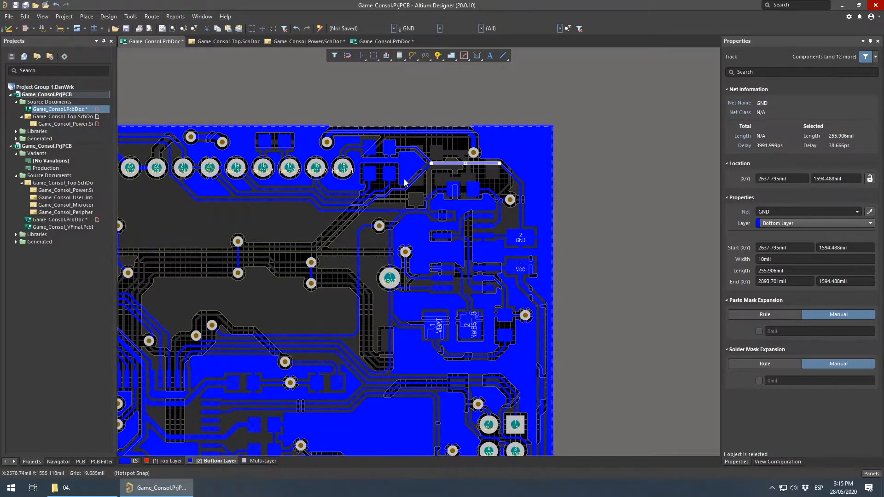
Examine the first board's whole bottom-layer pour and clear the GND track selection
right_click_drag(148, 217, 217, 223)
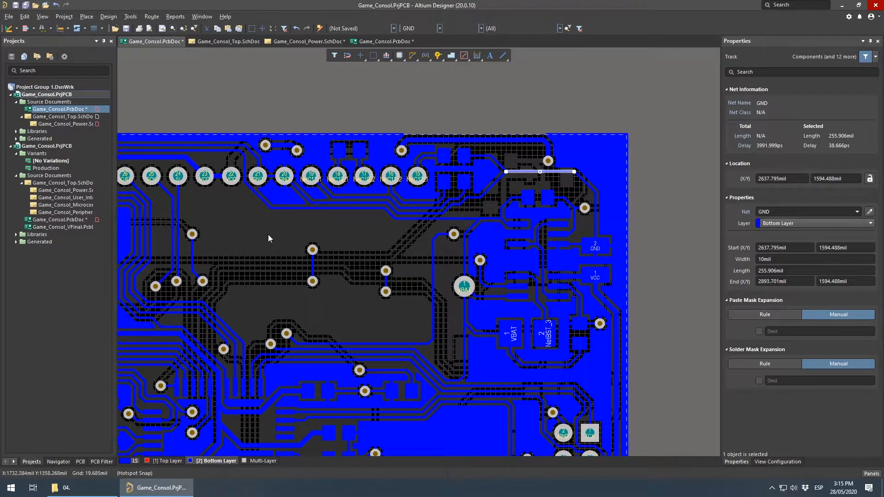
scroll(359, 263, "down", 4, "ctrl")
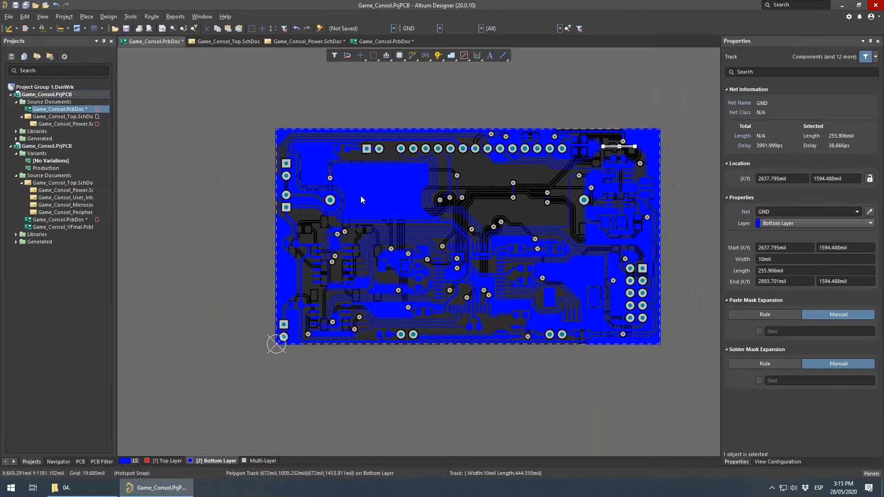
left_click(361, 196)
left_click(220, 201)
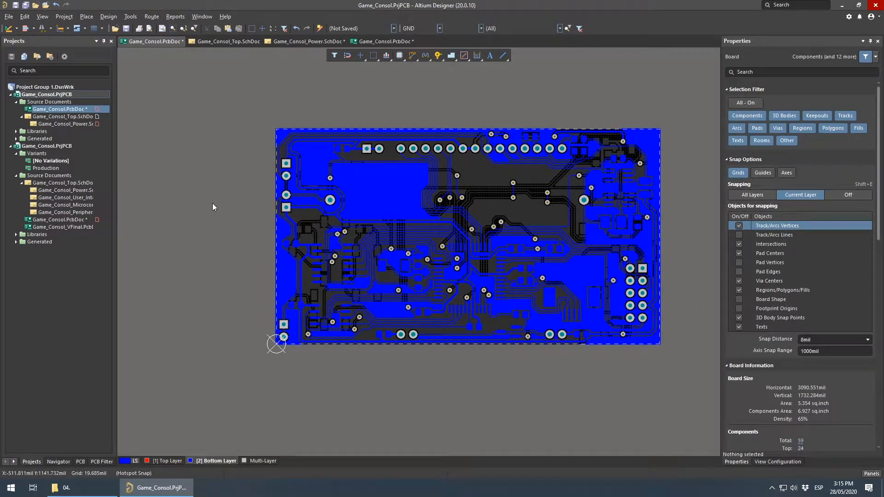
scroll(246, 197, "up", 3, "ctrl")
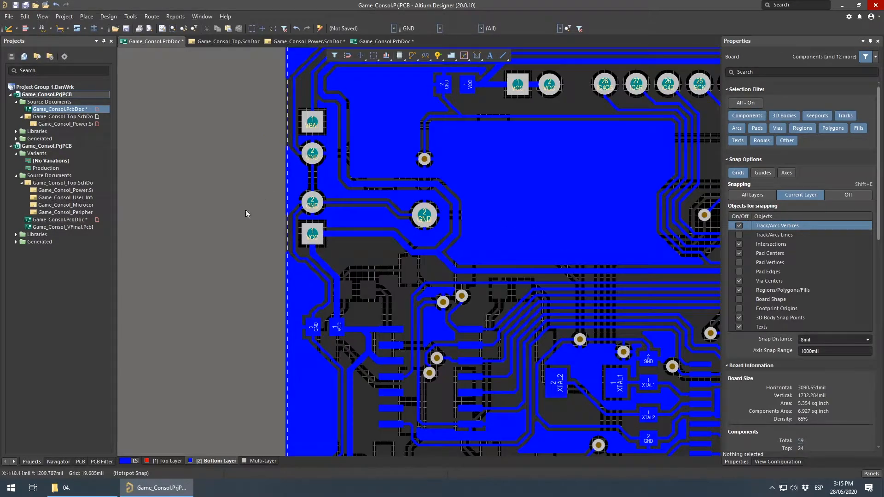
Show the Top Layer and examine the GND tracks cutting through its pour near the left-edge connector pads, selecting one diagonal GND track
left_click(160, 463)
right_click_drag(474, 177, 411, 225)
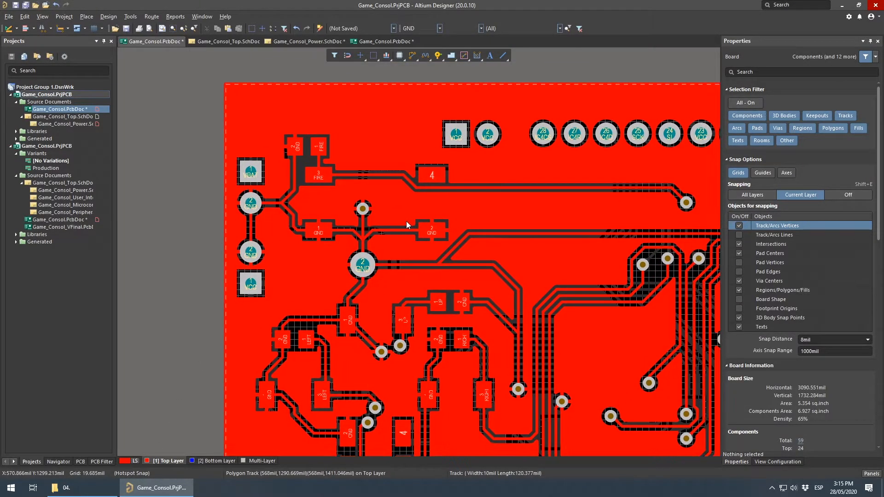
left_click(506, 218)
scroll(169, 236, "up", 1, "ctrl")
left_click(169, 233)
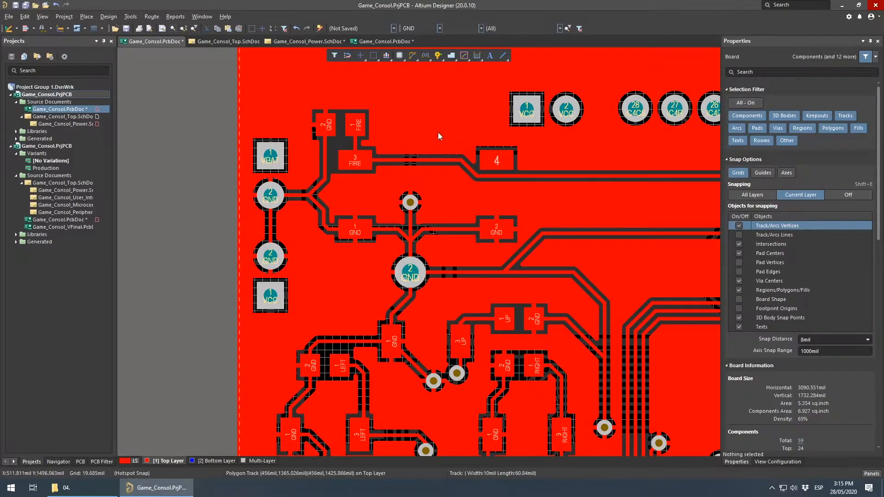
scroll(302, 174, "up", 2, "ctrl")
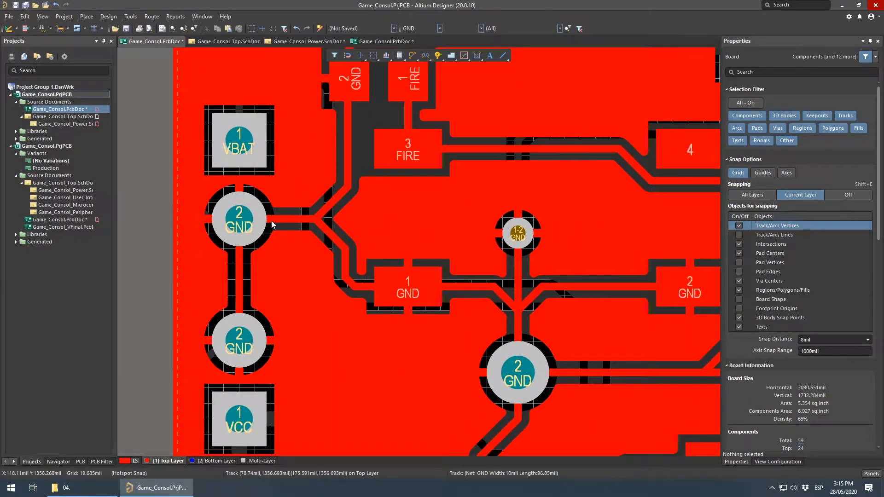
left_click(330, 234)
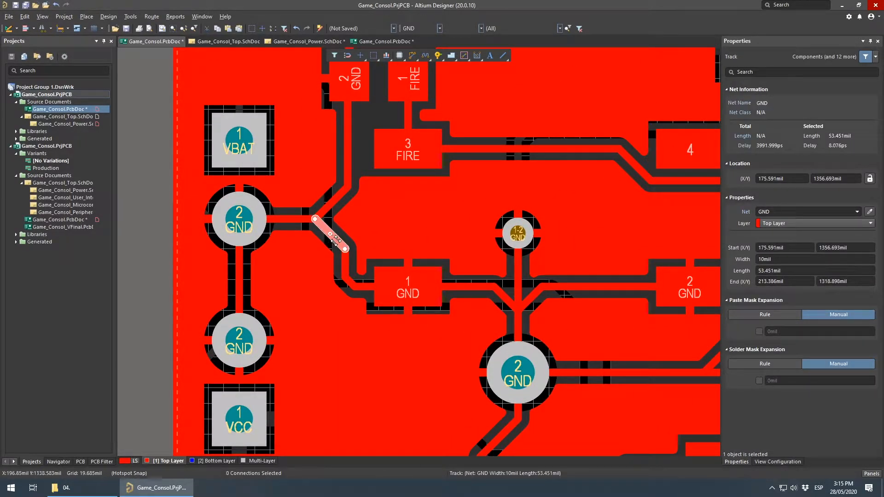
scroll(348, 188, "down", 4, "ctrl")
right_click_drag(411, 199, 376, 200)
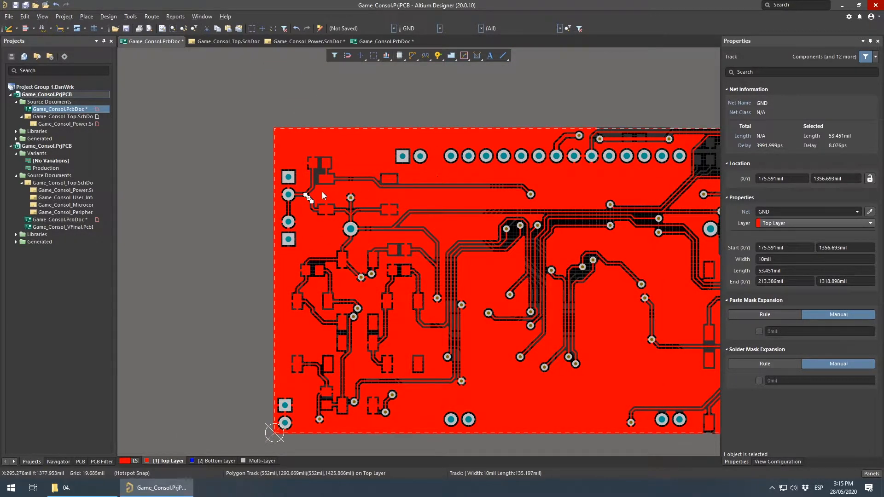
scroll(324, 193, "up", 3, "ctrl")
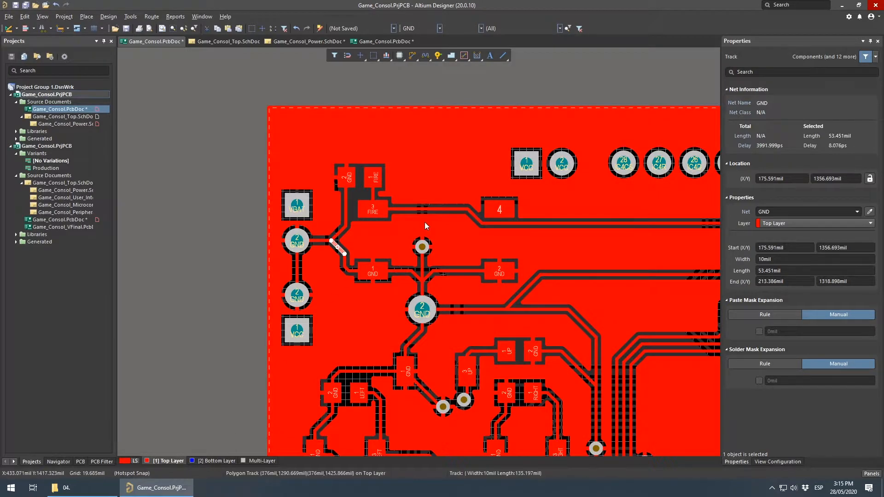
Set the top-layer GND polygon to a solid fill with Pour Over All Same Net Objects and repour it
left_click(424, 222)
left_click(332, 225)
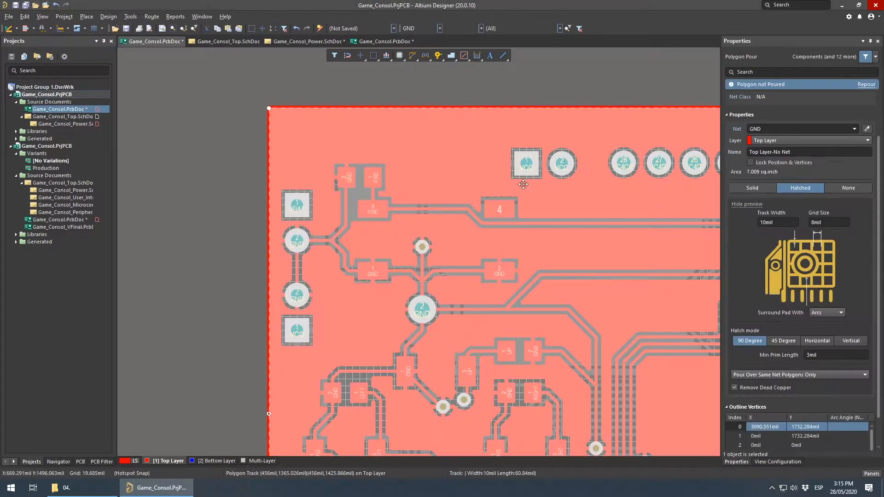
left_click(752, 187)
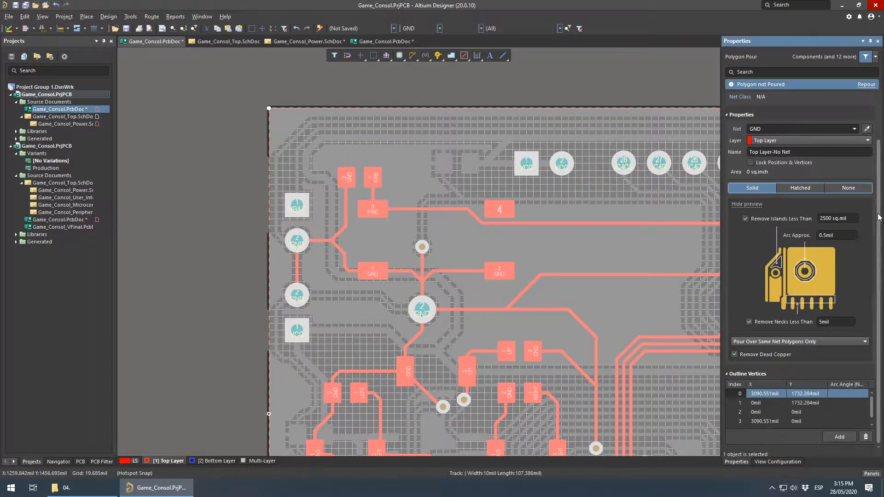
left_click(831, 342)
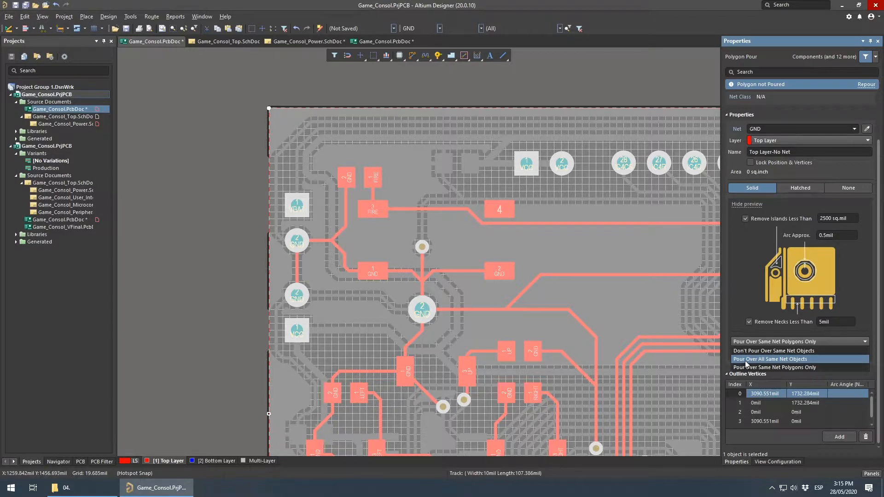
left_click(789, 359)
left_click(625, 312)
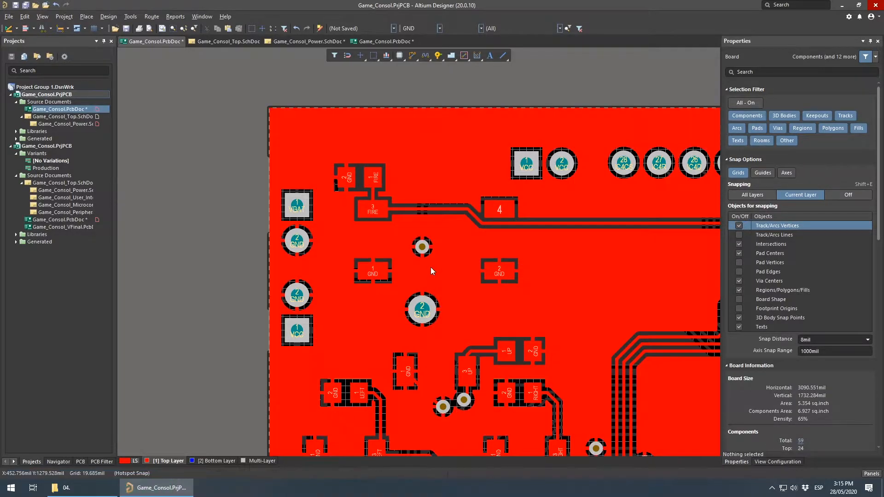
Set the Bottom Layer GND polygon to Pour Over All Same Net Objects and repour all polygons
scroll(579, 309, "down", 3, "ctrl")
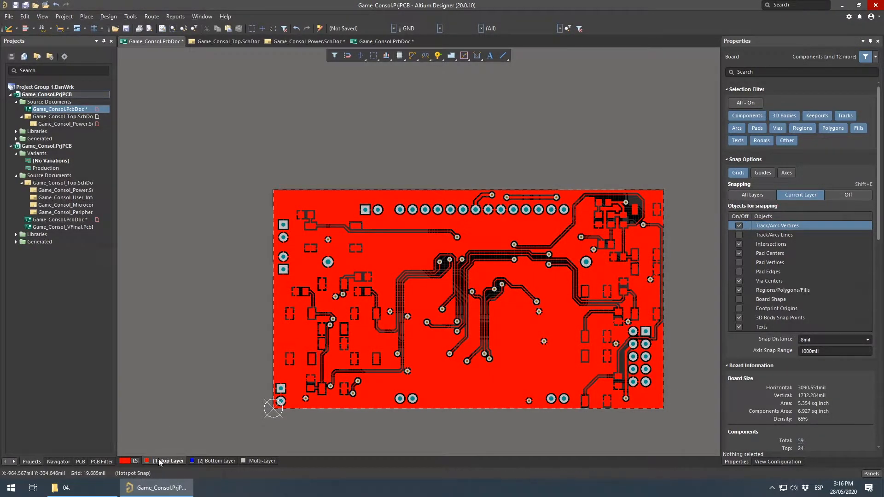
left_click(205, 459)
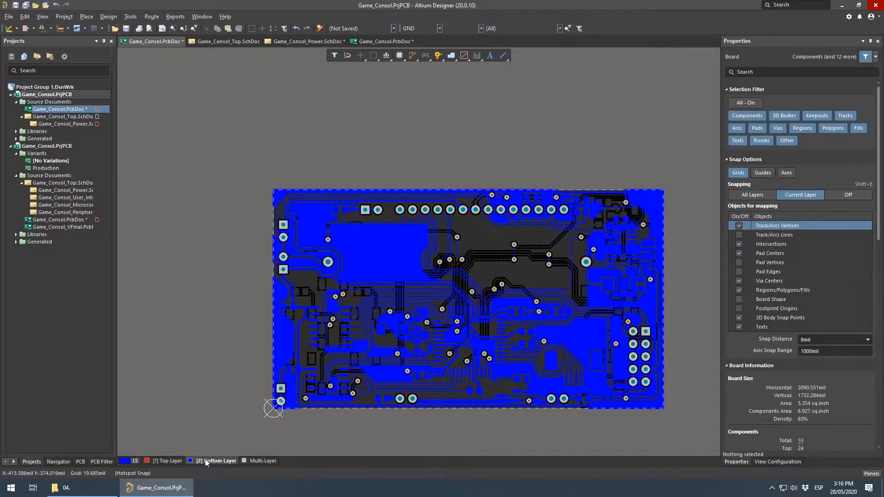
left_click(364, 243)
right_click(364, 243)
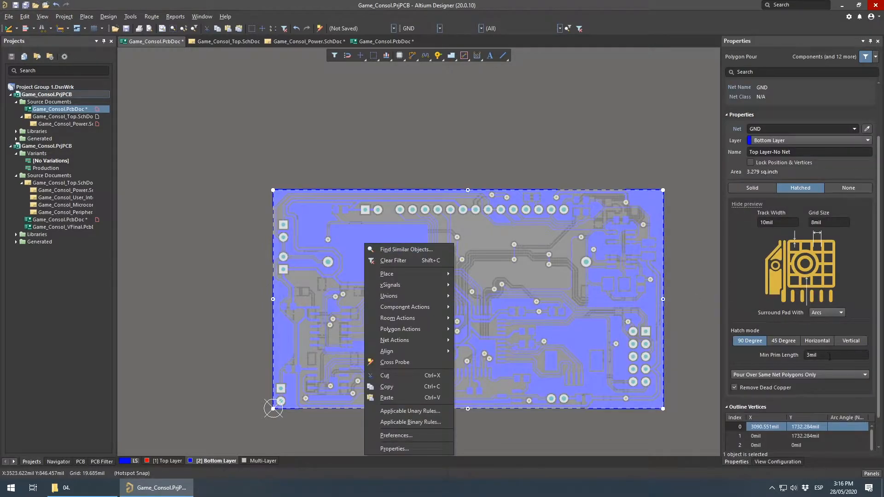
left_click(829, 375)
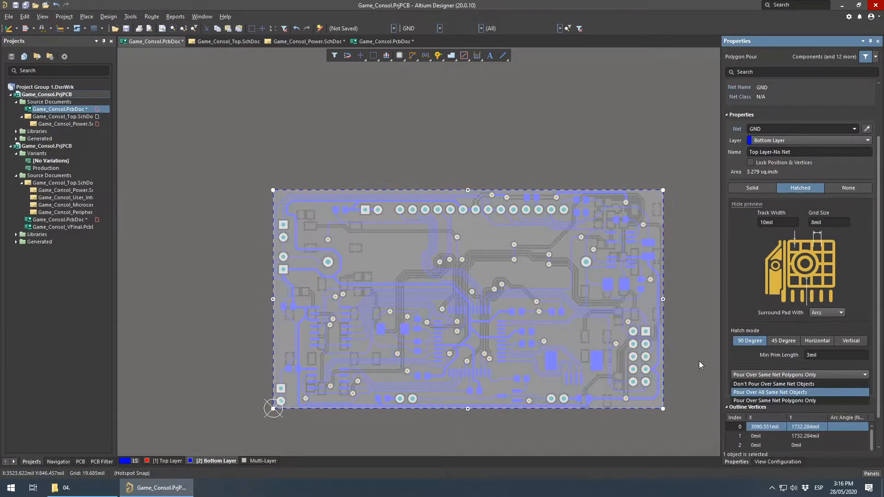
left_click(699, 361)
key("t")
key("g")
key("a")
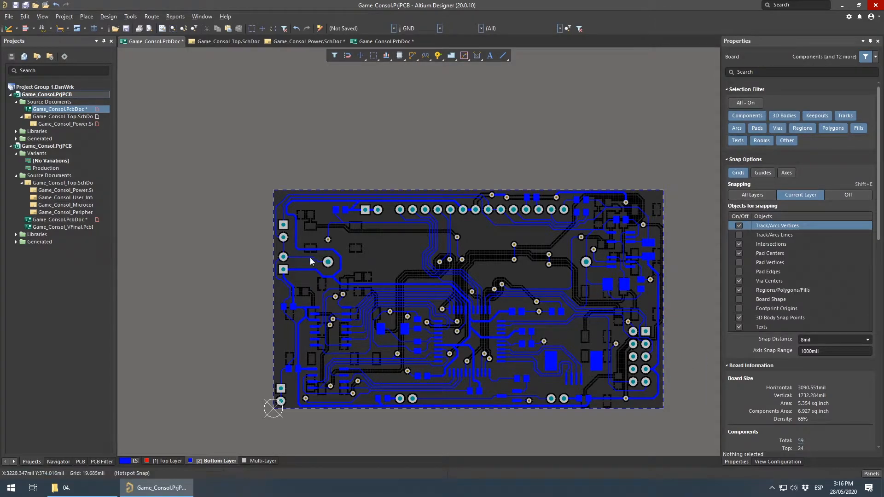
Examine the repoured bottom-layer ground copper around the left-edge GND pads and across the whole board
scroll(291, 260, "up", 5, "ctrl")
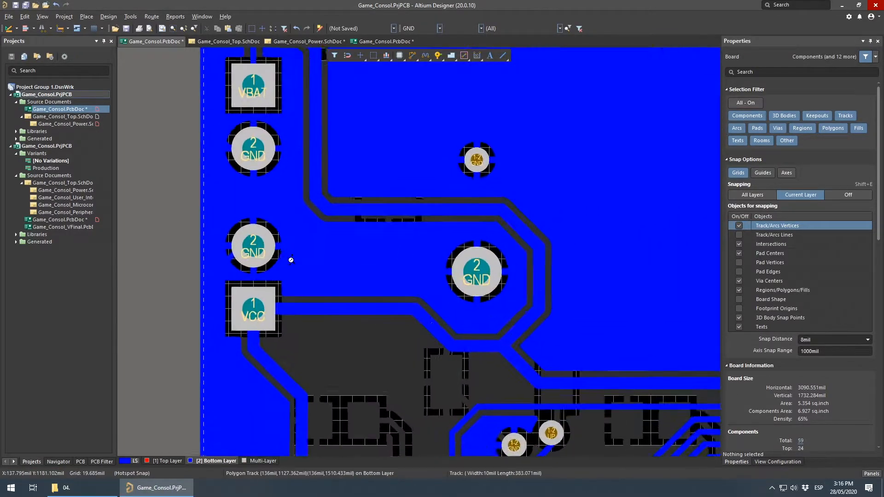
scroll(470, 244, "down", 4, "ctrl")
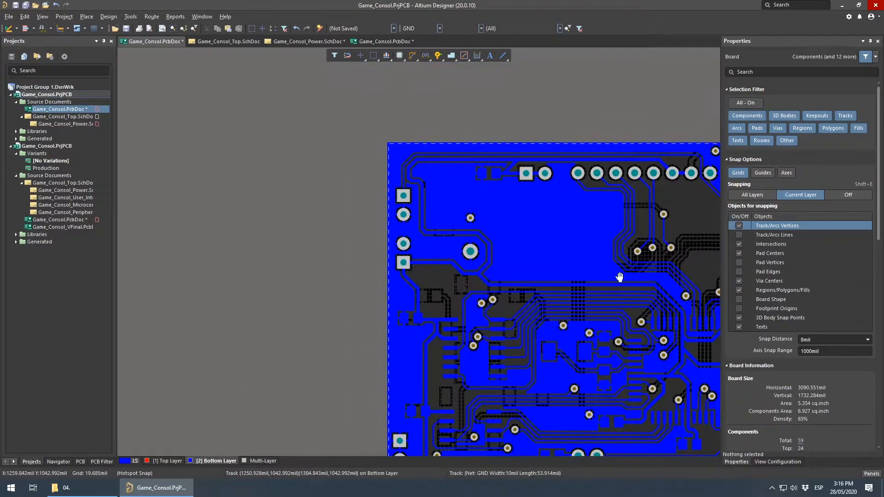
right_click_drag(627, 276, 357, 223)
scroll(358, 230, "down", 1, "ctrl")
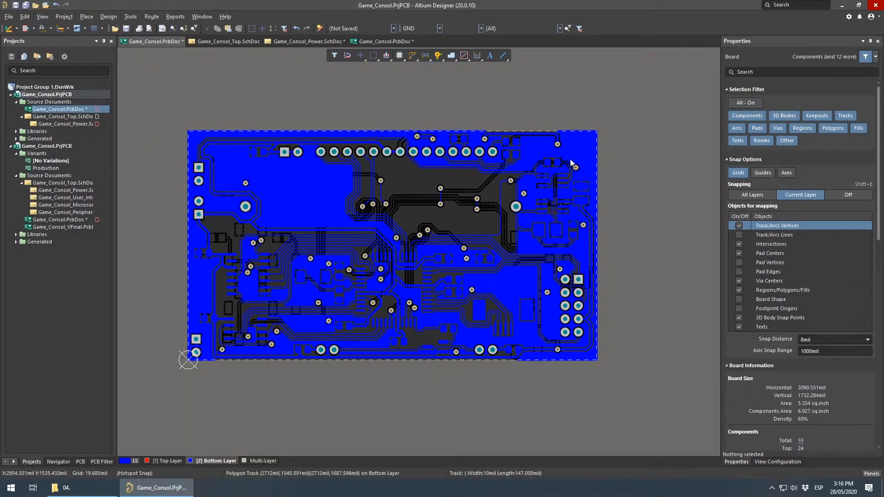
right_click_drag(254, 206, 385, 261)
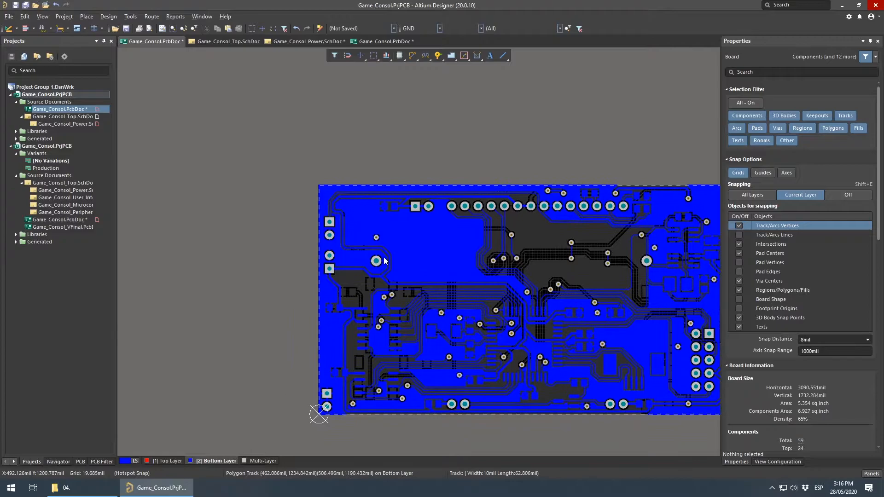
scroll(385, 261, "up", 2, "ctrl")
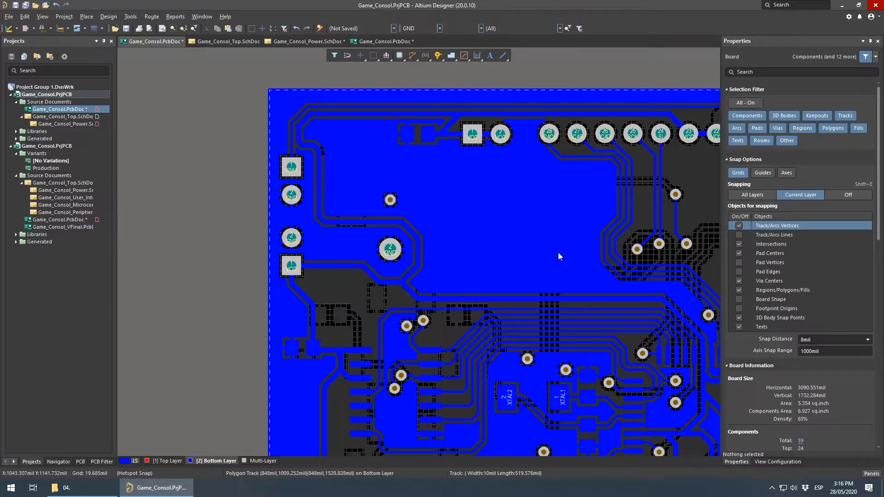
right_click_drag(539, 228, 353, 161)
scroll(360, 161, "down", 2, "ctrl")
right_click_drag(448, 188, 435, 212)
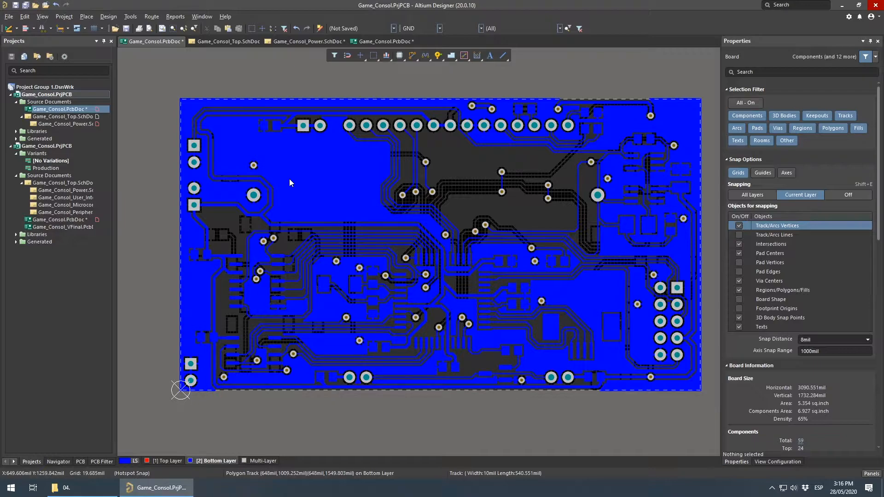
Inspect the copper around the left-edge power pads and select the horizontal track leaving the VCC pad
scroll(282, 183, "up", 5, "ctrl")
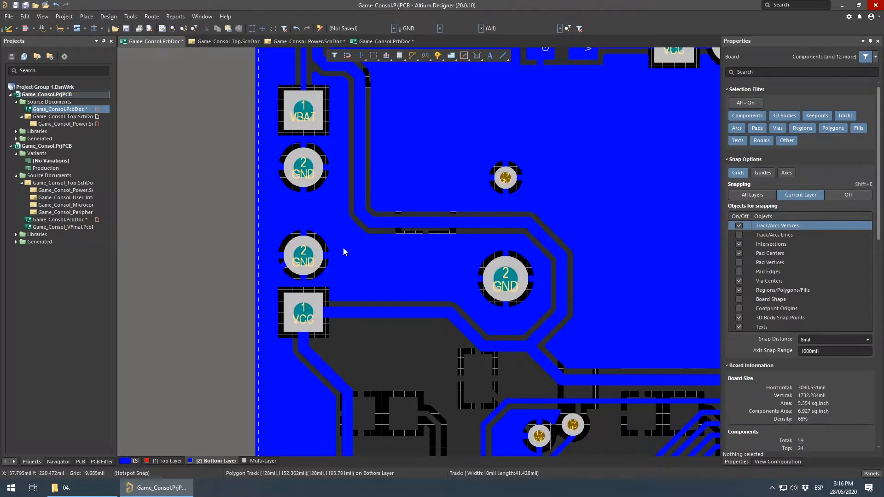
left_click(322, 316)
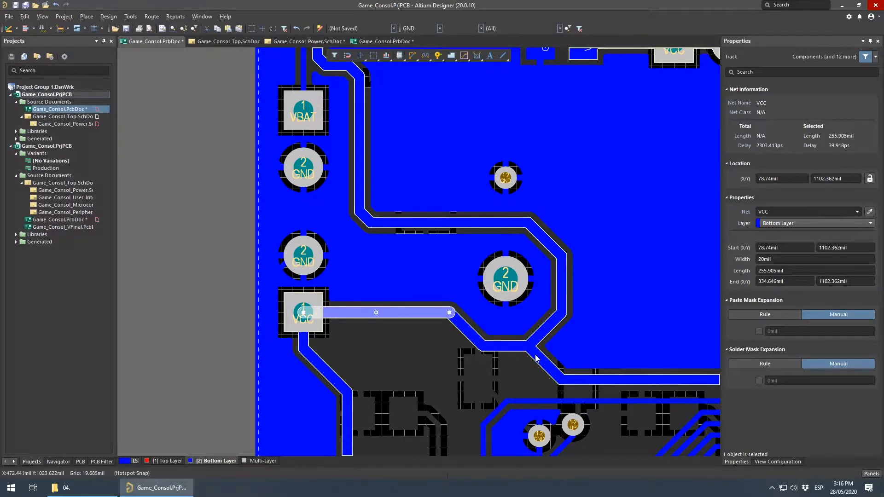
scroll(441, 222, "down", 3, "ctrl")
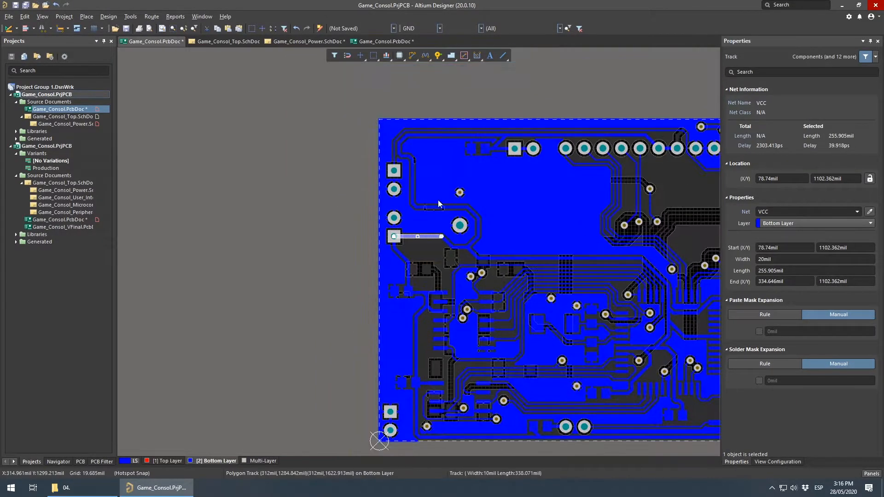
Shelve the board's polygon pours so only the tracks and pads remain
left_click(129, 16)
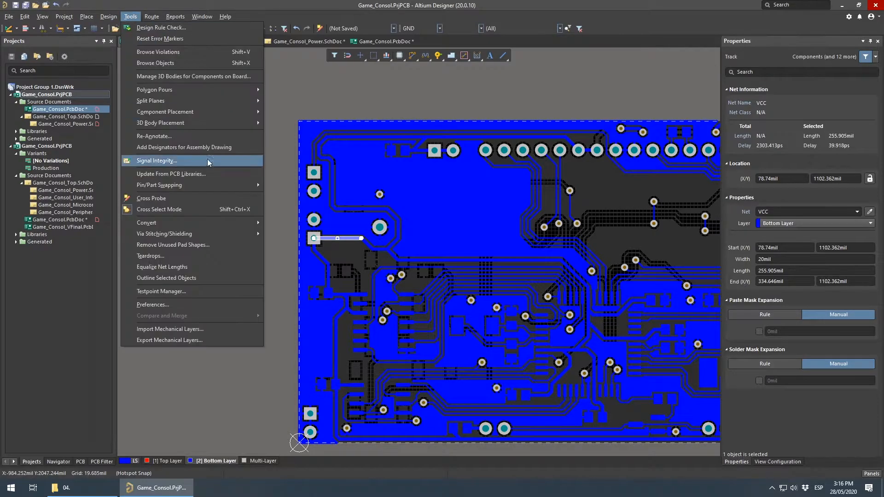
mouse_move(181, 89)
left_click(307, 108)
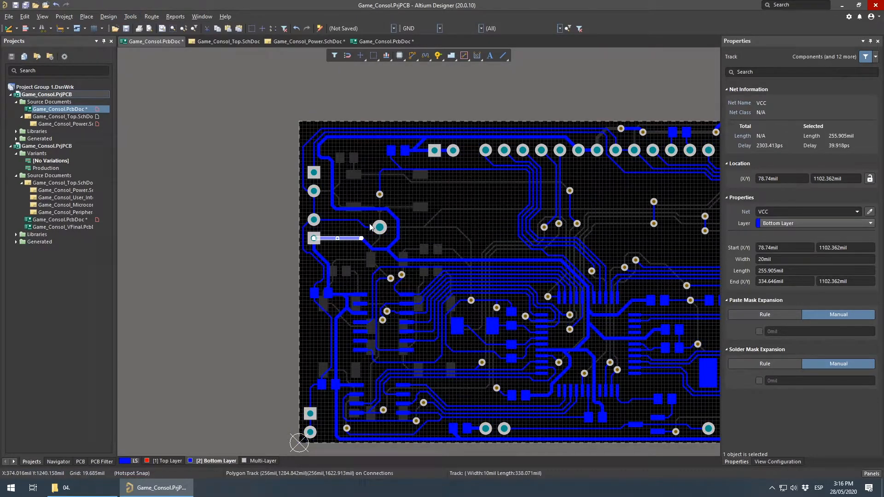
Select the connected bottom-layer GND tracks running from the left-edge GND pads and delete them
scroll(343, 209, "up", 5, "ctrl")
left_click(317, 242)
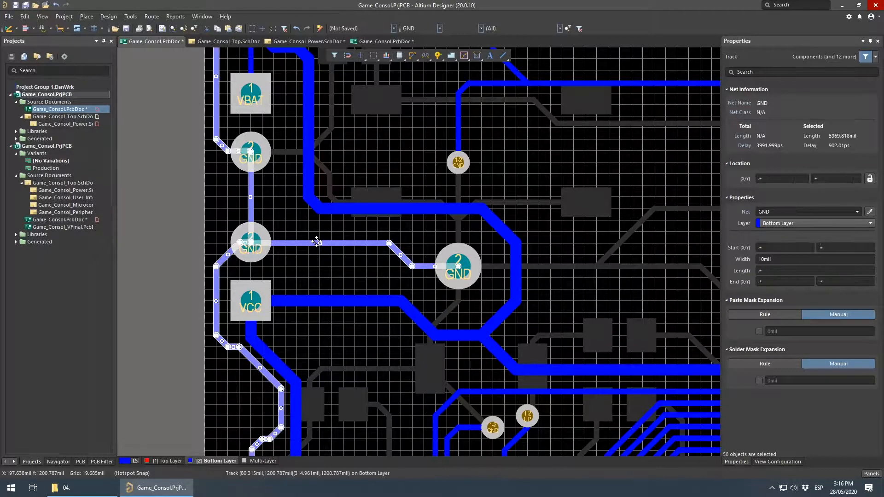
key("Delete")
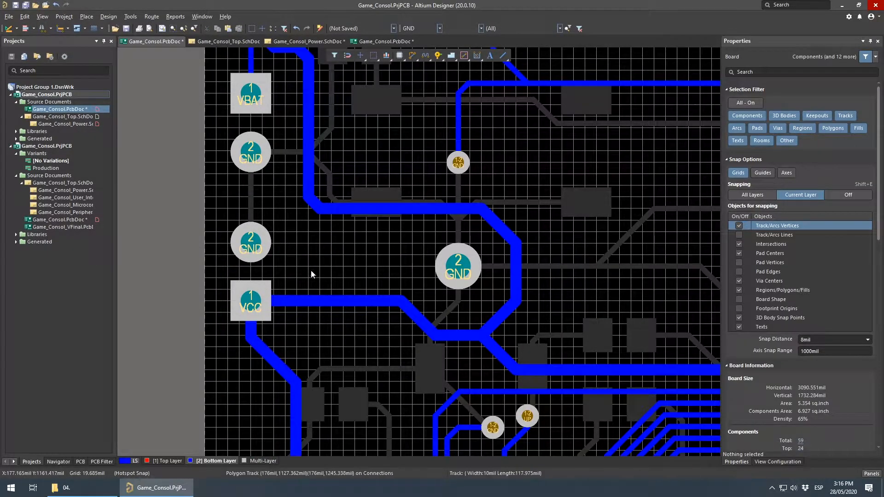
Delete the bottom-layer VCC track segments that loop around the large GND pad, including the short corner segment of the vertical run
right_click_drag(310, 270, 382, 268)
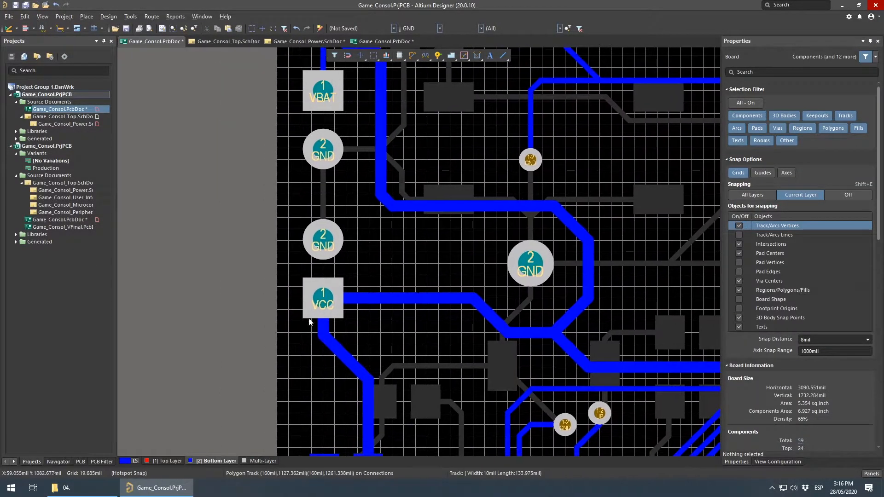
left_click(497, 319)
left_click(531, 333, "shift")
left_click(571, 316, "shift")
left_click(588, 269, "shift")
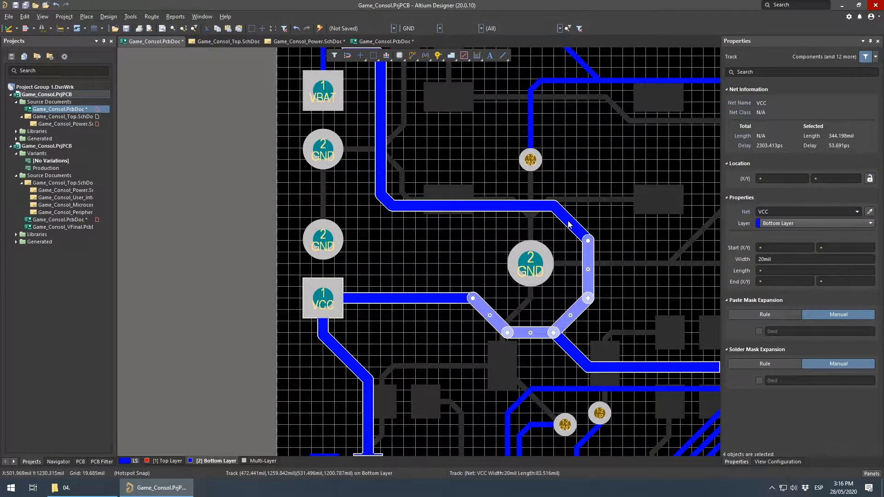
left_click(569, 225, "shift")
left_click(490, 206, "shift")
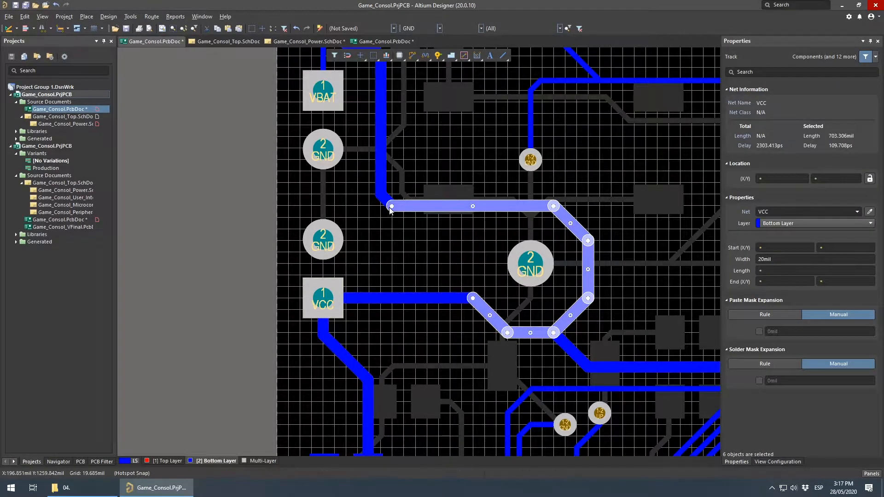
key("Delete")
left_click(389, 207)
key("Delete")
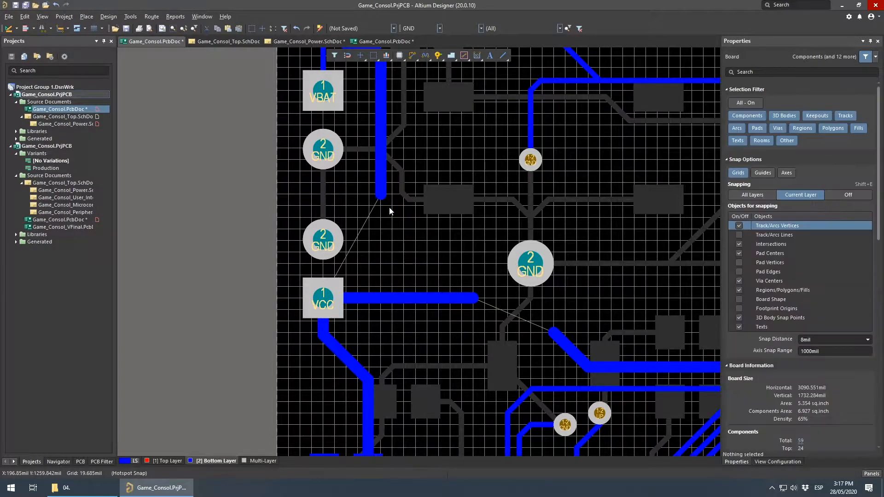
Bring the vertical VCC track diagonally into the left-edge VCC pad and extend the pad's horizontal track to meet the lower diagonal VCC run
left_click(380, 195)
left_click_drag(381, 197, 323, 298)
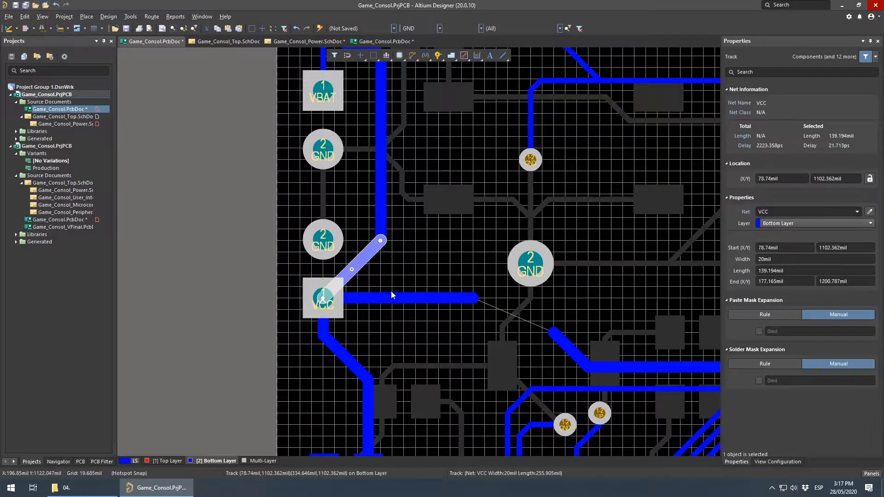
left_click(386, 298)
left_click_drag(476, 298, 551, 332)
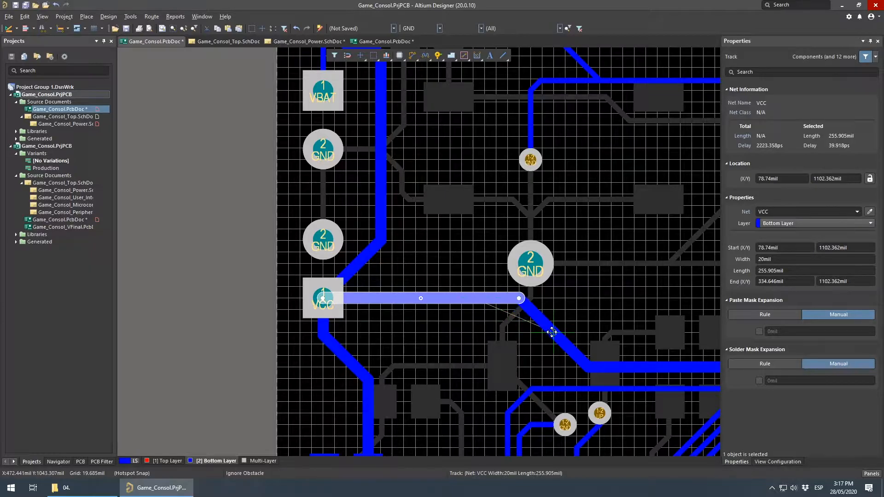
left_click(576, 356)
left_click_drag(468, 350, 441, 353)
Delete the short diagonal and horizontal VCC segments that form the jog beside the VBAT pad
scroll(485, 205, "down", 3, "ctrl")
right_click_drag(611, 240, 410, 292)
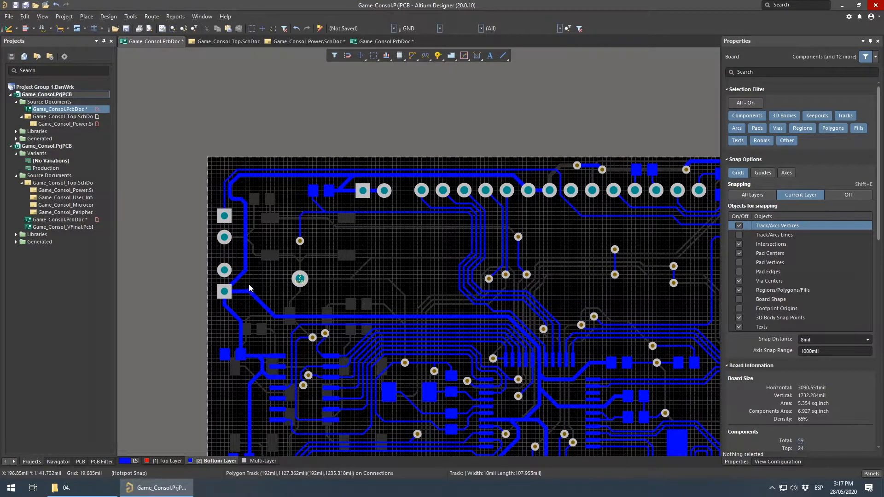
scroll(258, 271, "up", 6, "ctrl")
scroll(264, 274, "up", 1, "ctrl")
scroll(382, 322, "right", 2, "shift")
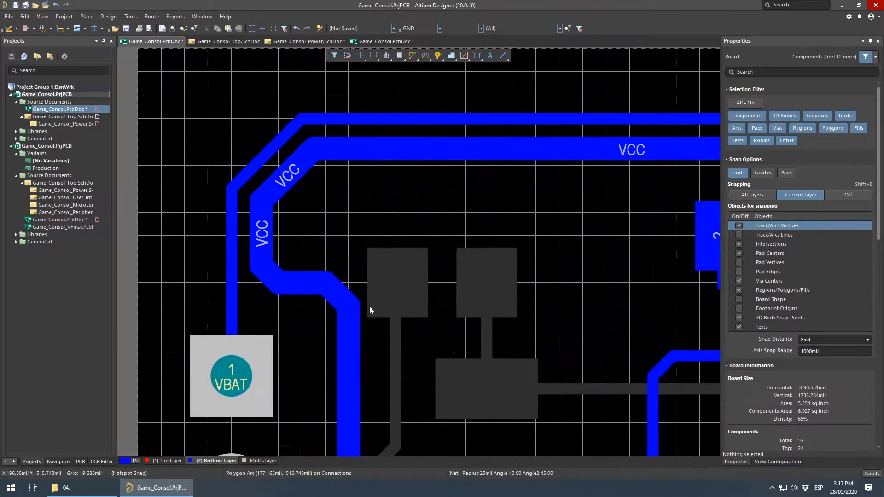
left_click(334, 293)
key("Delete")
left_click(295, 290)
key("Delete")
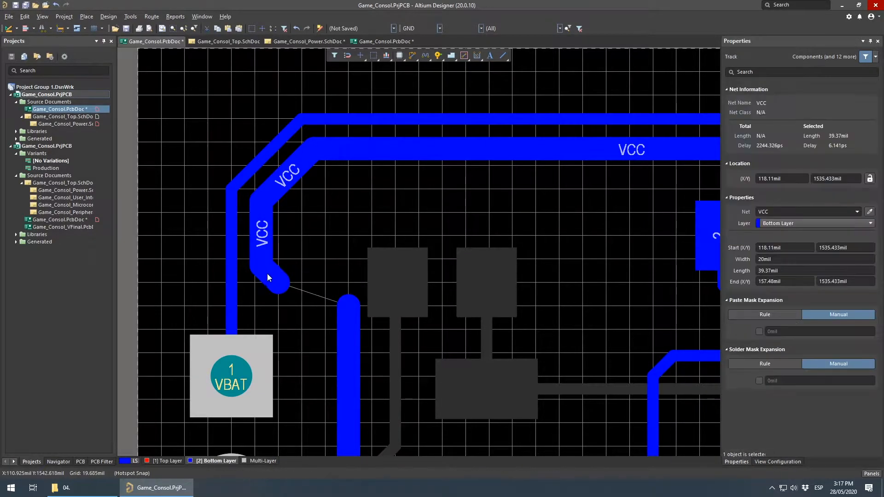
Remove the remaining VCC corner segments near the VBAT pad and join the upper horizontal VCC track to the vertical one with a single diagonal
left_click(264, 257)
left_click(278, 238)
key("Delete")
left_click(263, 263)
key("Delete")
left_click(280, 195)
key("Delete")
left_click(337, 151)
left_click_drag(313, 149, 348, 306)
left_click(521, 275)
Shift the diagonal VBAT track inward so it runs directly from the VBAT pad to the upper horizontal track
right_click_drag(581, 248, 422, 227)
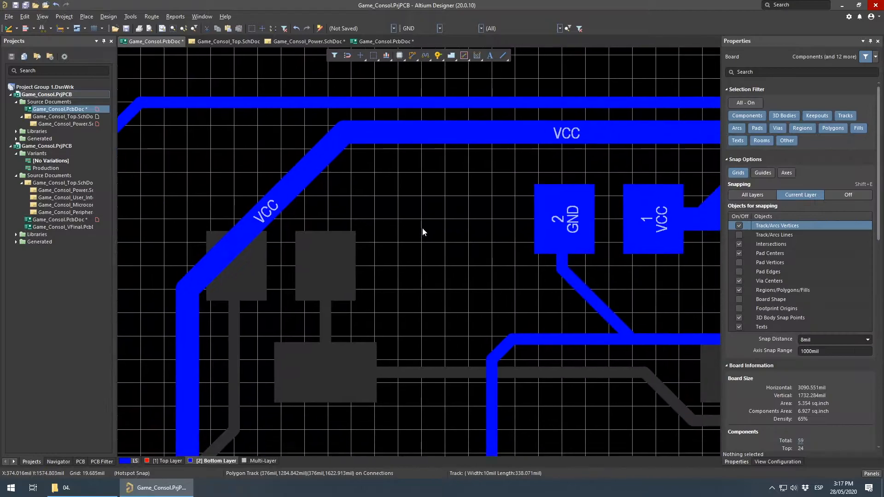
middle_click_drag(422, 231, 420, 249)
middle_click_drag(326, 189, 326, 181)
left_click(399, 286)
left_click_drag(399, 286, 446, 335)
left_click(424, 307)
Delete the diagonal VCC branch linking the capacitor's VCC pad track to the upper VCC line
right_click_drag(593, 354, 363, 278)
scroll(363, 279, "down", 3, "ctrl")
right_click_drag(544, 327, 244, 291)
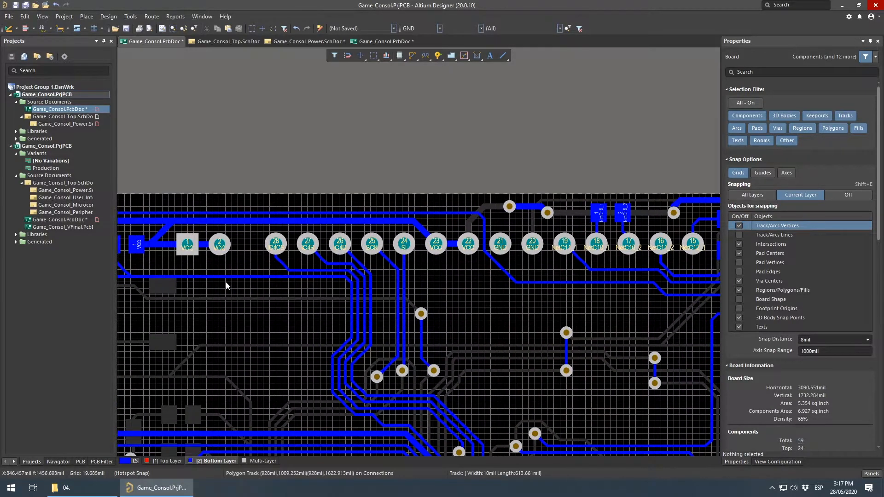
right_click_drag(187, 284, 469, 326)
scroll(423, 300, "up", 6, "ctrl")
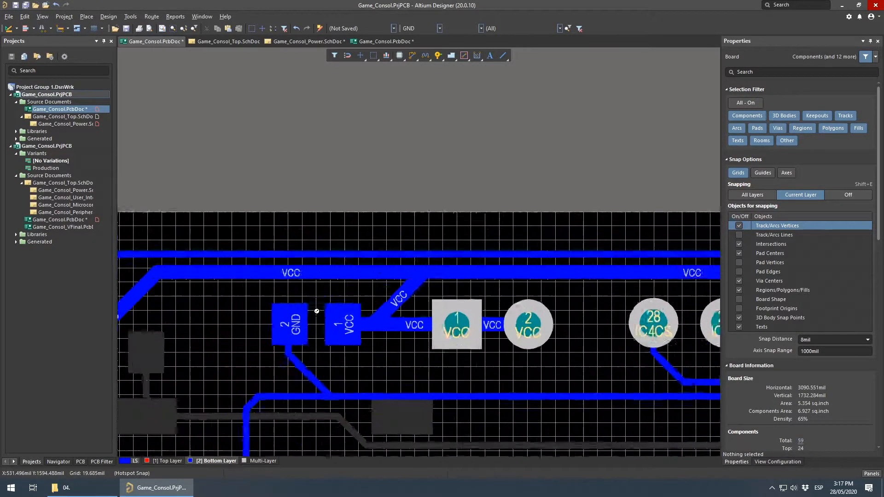
left_click(423, 300)
key("Delete")
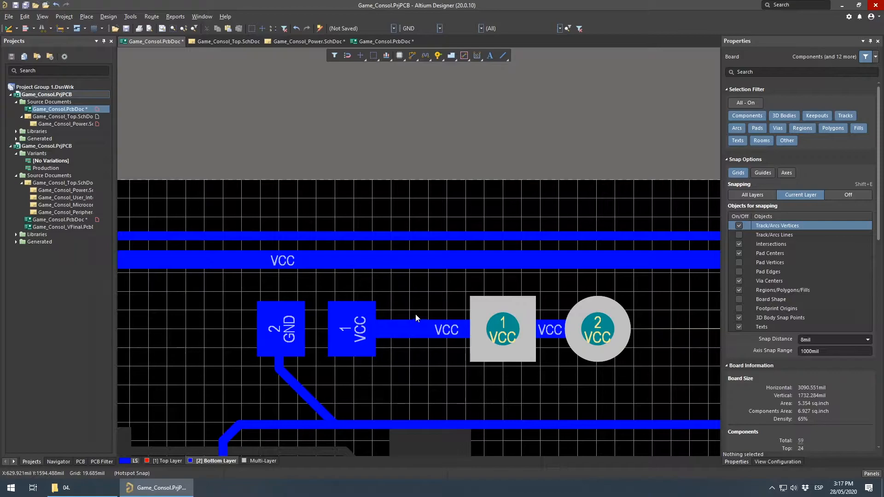
Route a straight vertical 20mil VCC track on the Bottom Layer from the capacitor-to-header track up to the main VCC line
key("p")
key("t")
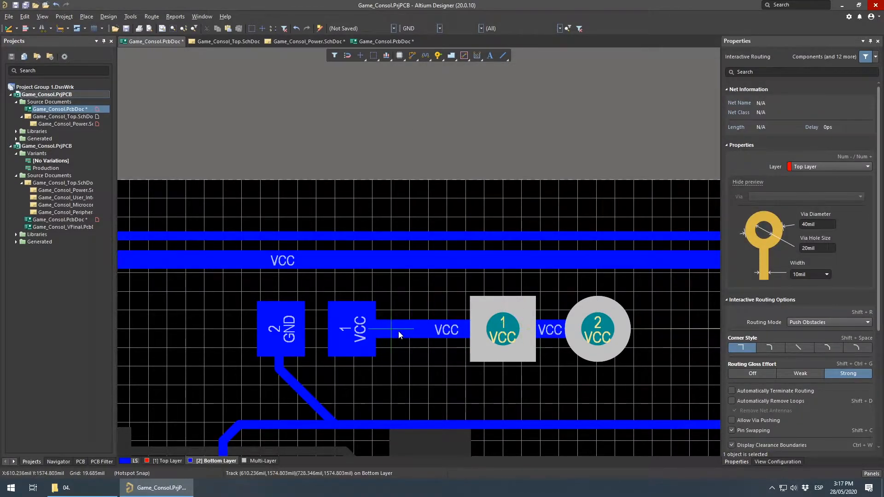
left_click(428, 325)
left_click(427, 258)
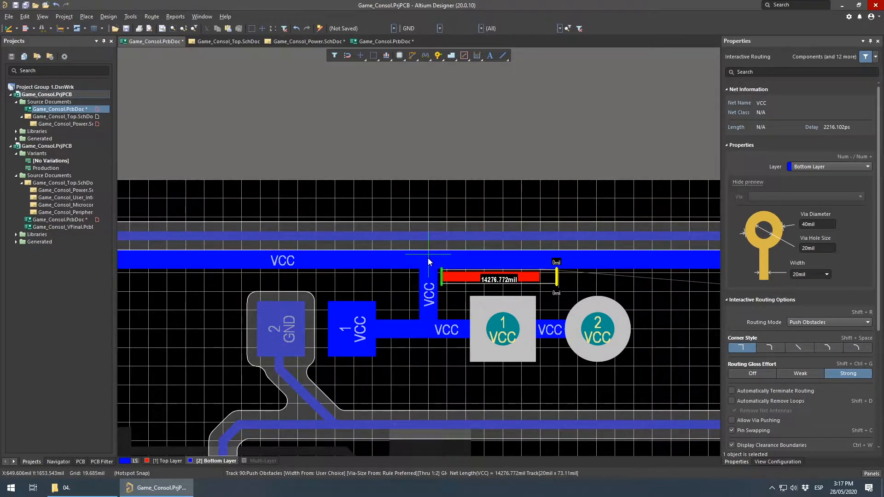
right_click(428, 257)
right_click(483, 116)
Examine the GND tracks near the upper capacitor, follow the traces toward the microcontroller, and review the whole bottom-layer routing
right_click_drag(365, 259, 482, 193)
scroll(481, 192, "down", 5, "ctrl")
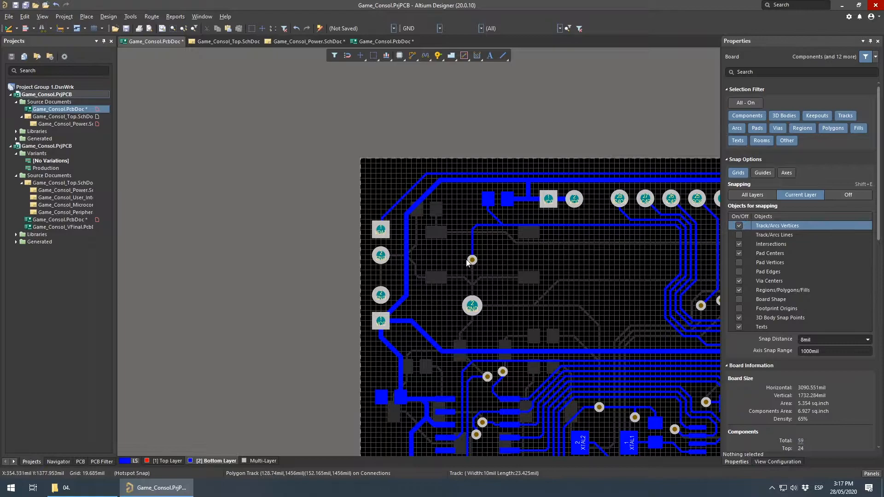
right_click_drag(629, 296, 400, 342)
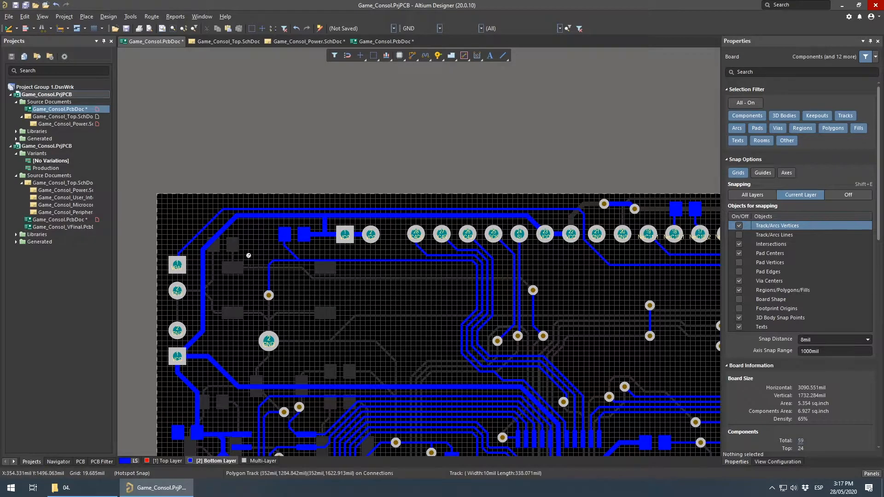
scroll(303, 288, "up", 5, "ctrl")
left_click(313, 279)
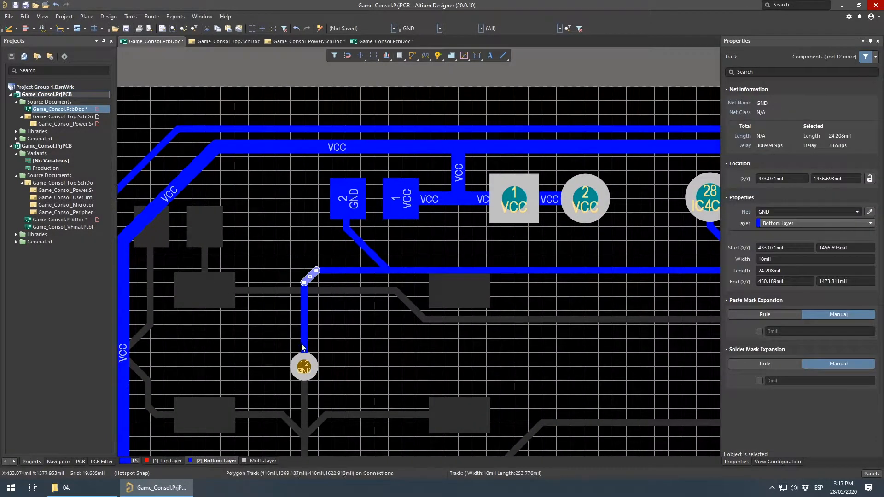
left_click(366, 250)
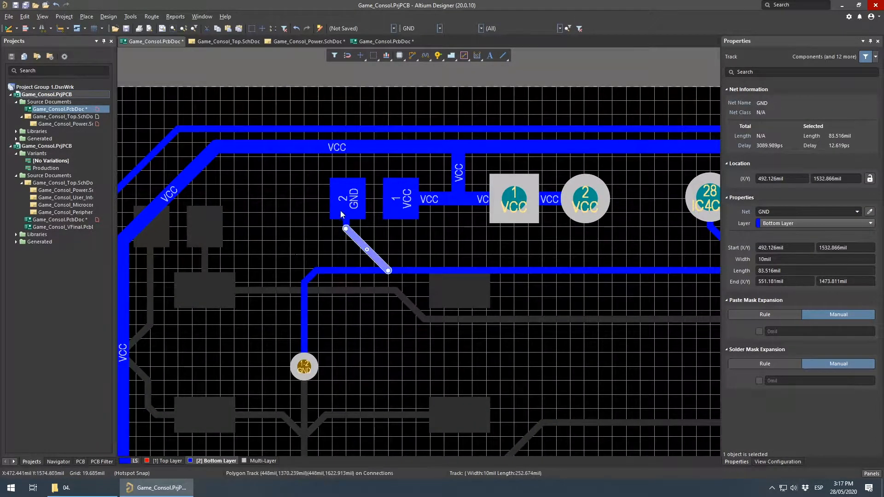
right_click_drag(551, 274, 257, 243)
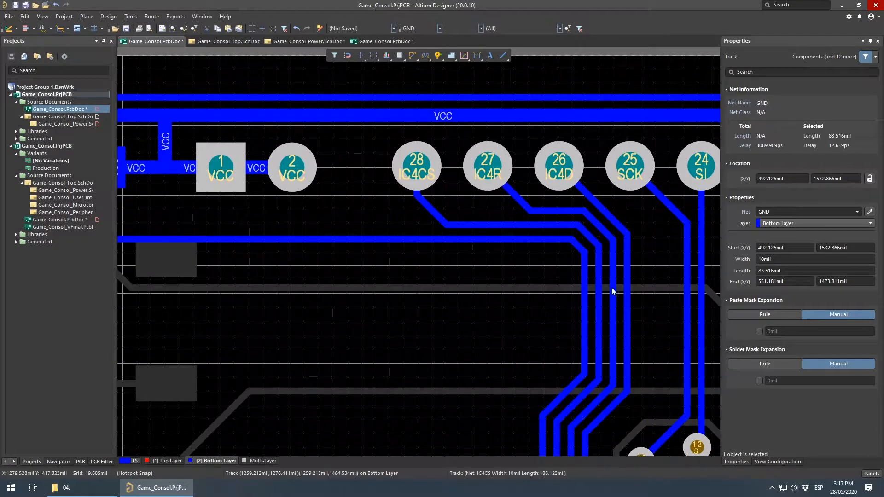
right_click_drag(546, 359, 363, 210)
right_click_drag(383, 375, 197, 174)
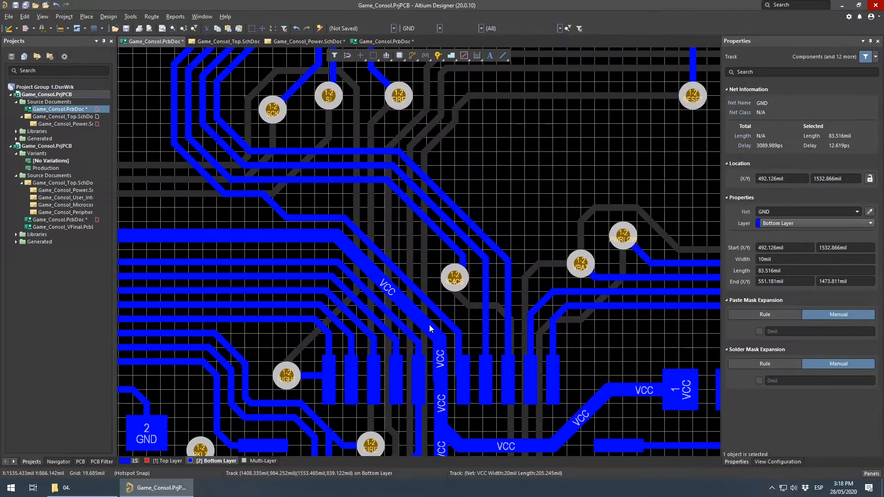
scroll(307, 251, "down", 10, "ctrl")
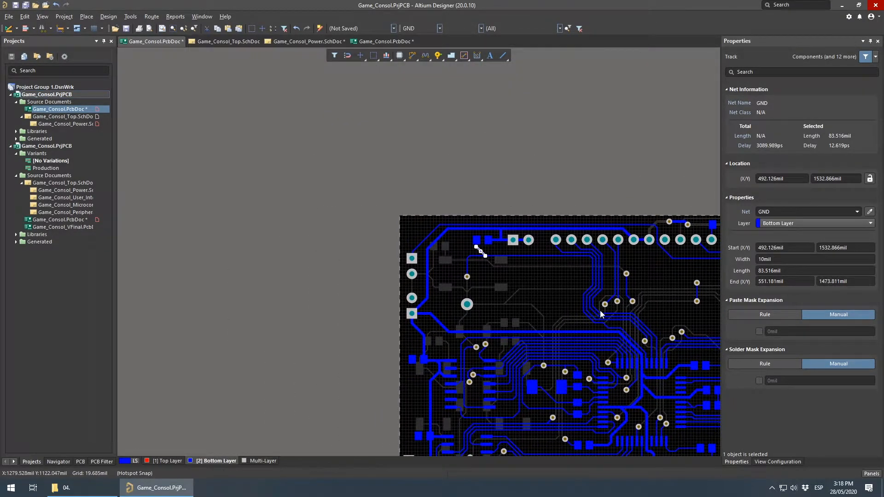
left_click(652, 297)
right_click_drag(652, 297, 407, 277)
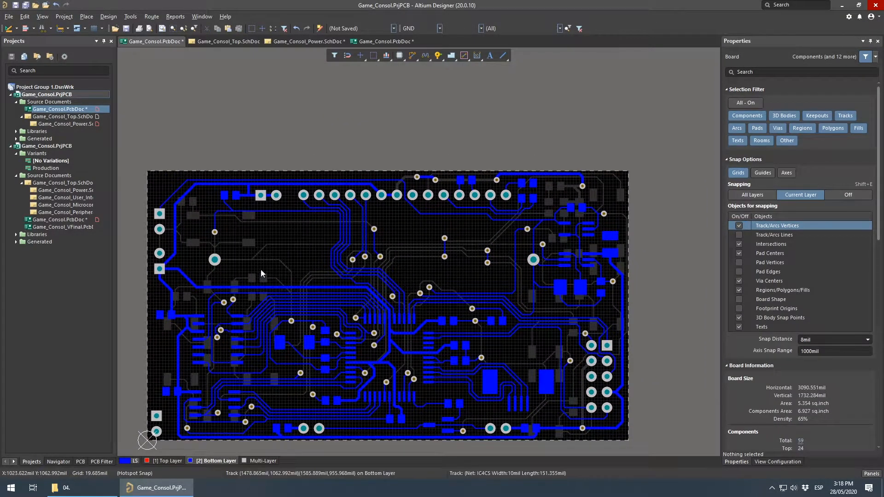
Restore the shelved polygon pours and repour the ground copper
right_click_drag(198, 261, 254, 252)
left_click(130, 16)
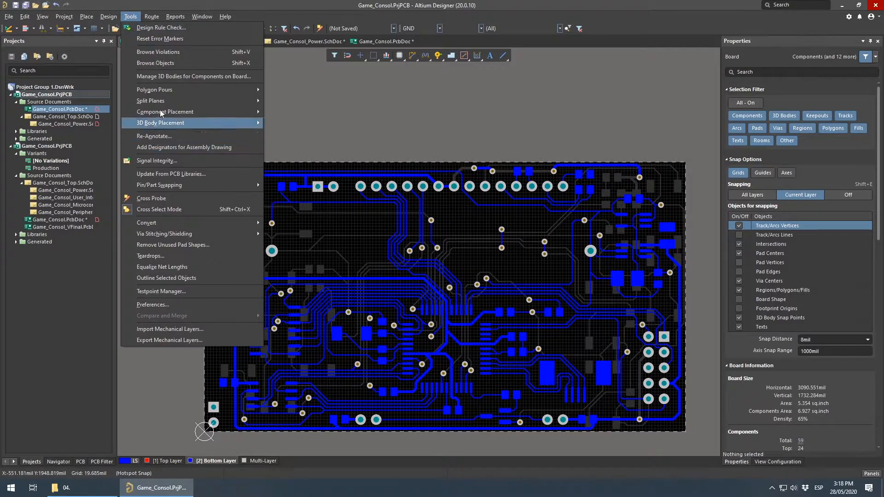
mouse_move(186, 89)
left_click(305, 111)
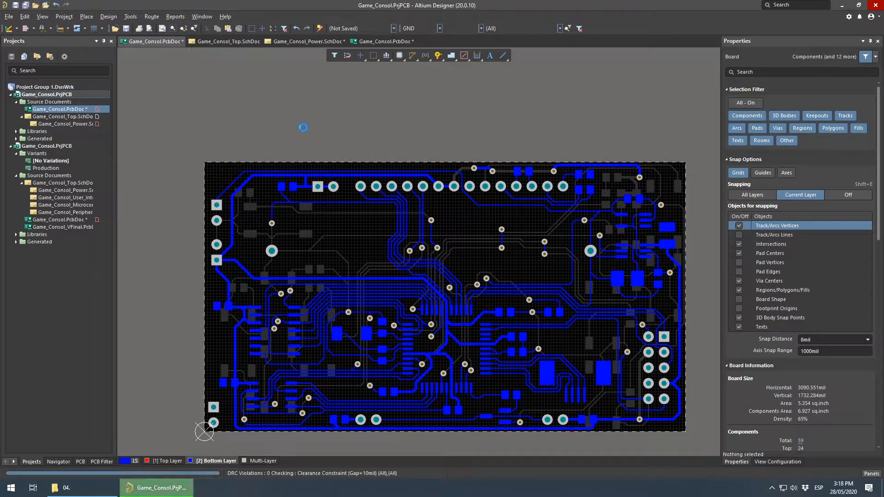
left_click(310, 225)
right_click(310, 224)
mouse_move(363, 312)
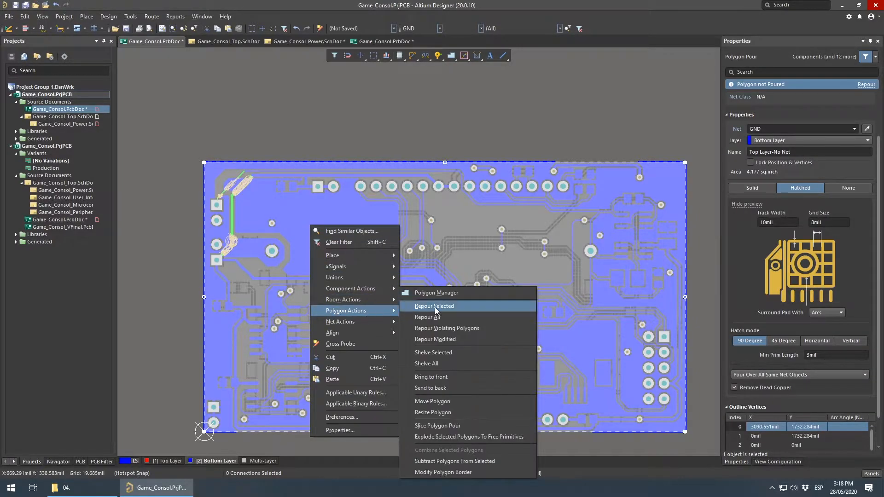
left_click(437, 363)
Inspect how the left-edge GND pads and the large GND pad connect to the ground copper on the Top Layer and Bottom Layer
right_click_drag(210, 199, 299, 177)
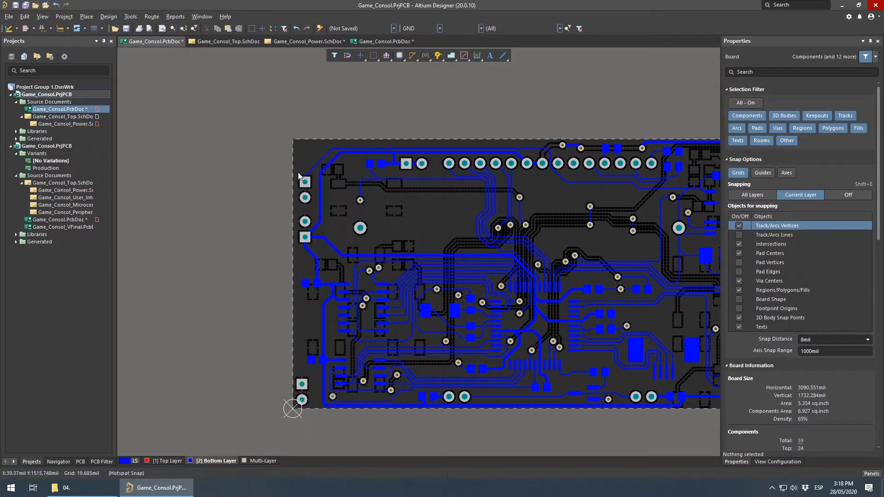
right_click_drag(524, 199, 462, 239)
scroll(239, 276, "up", 5, "ctrl")
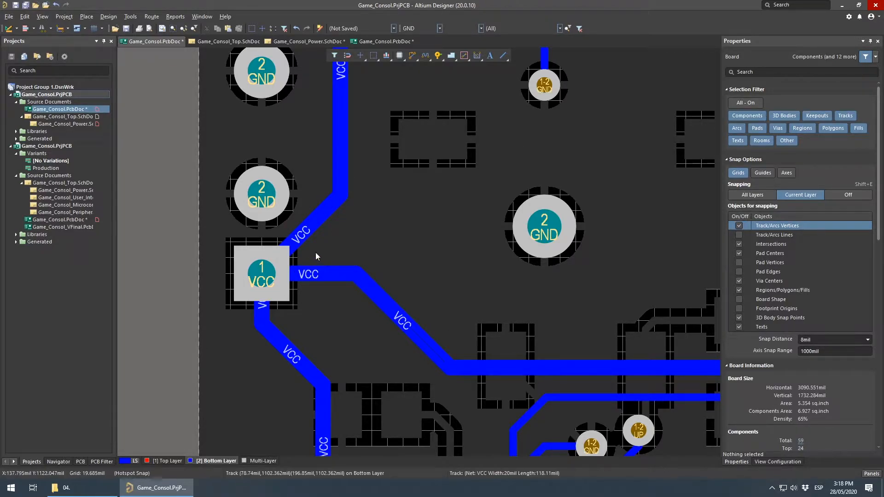
left_click(261, 197)
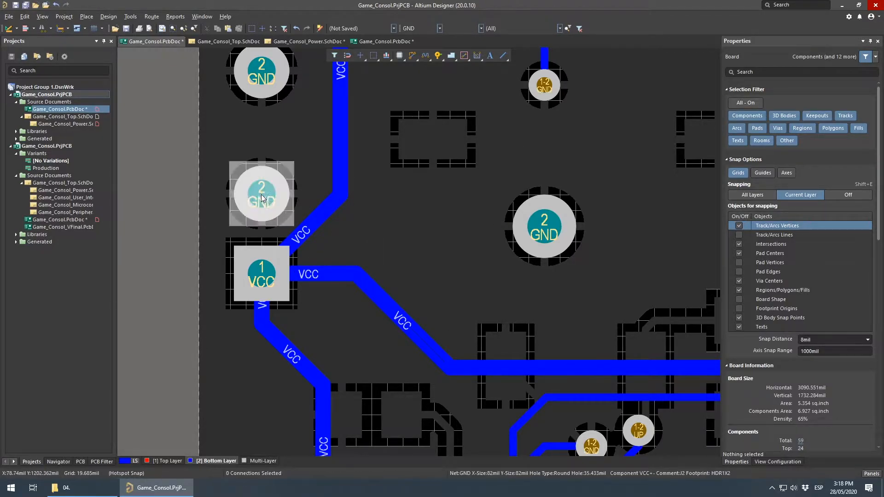
left_click(544, 226)
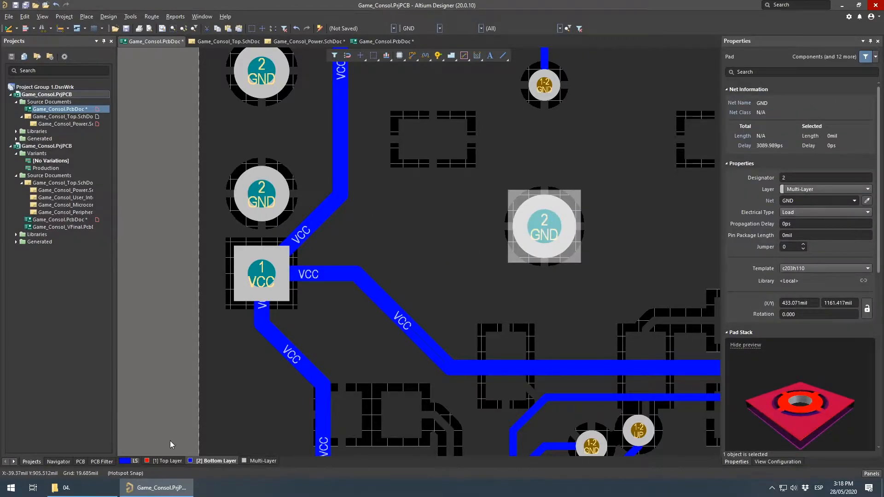
left_click(171, 461)
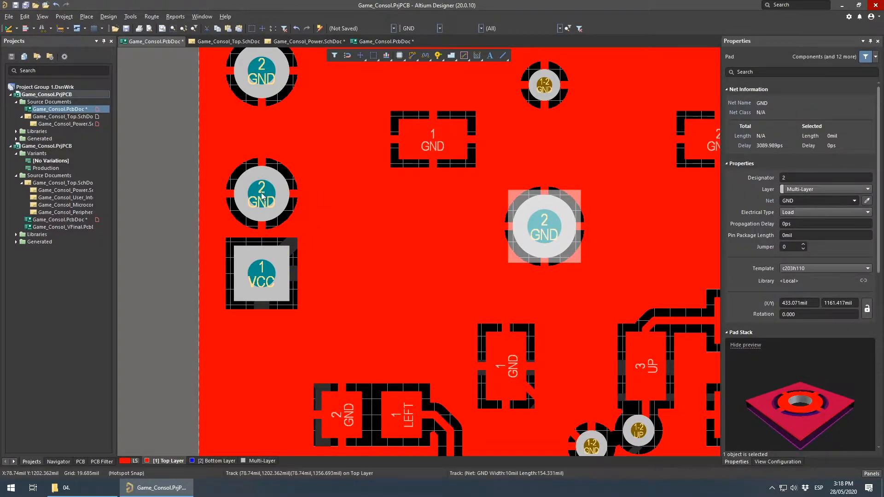
left_click(244, 181)
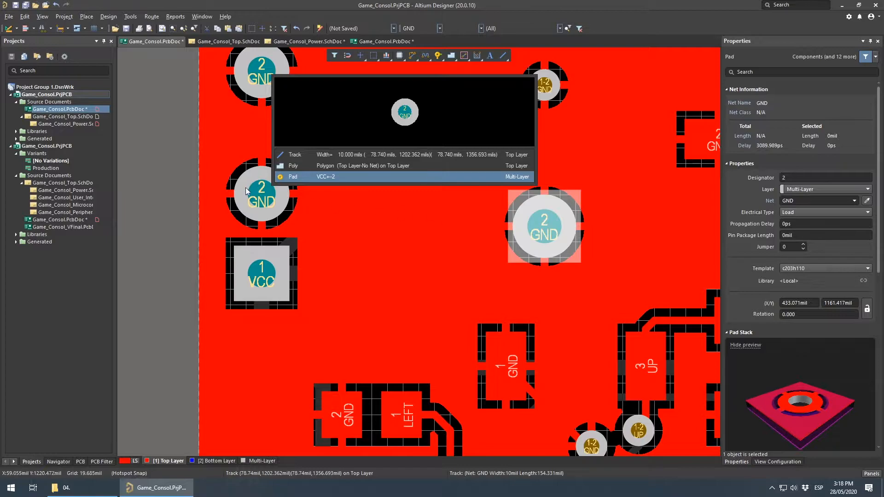
left_click(490, 290)
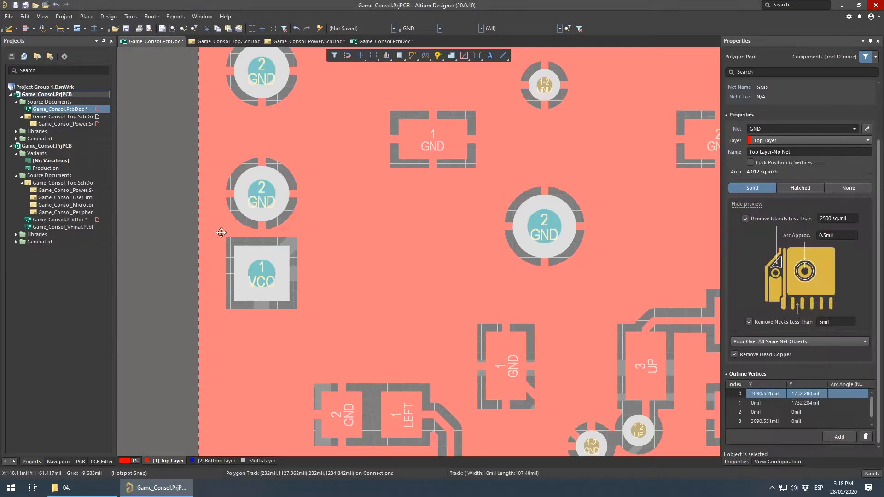
left_click(161, 327)
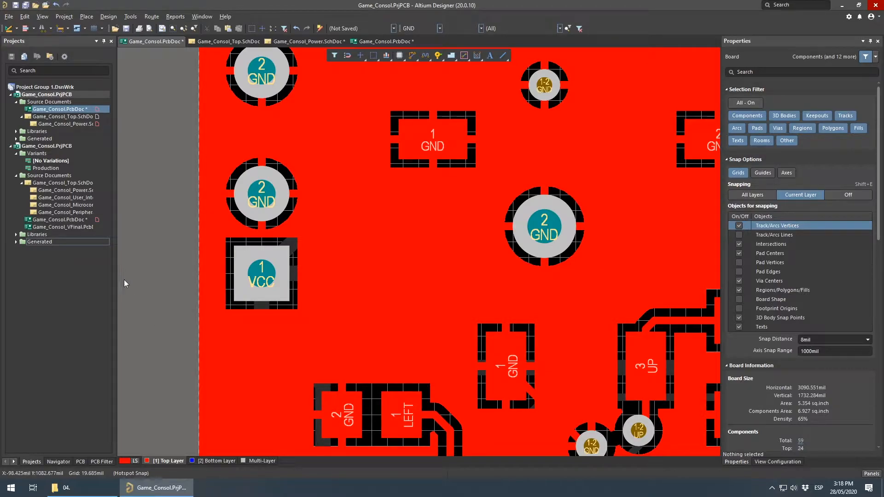
left_click(217, 461)
scroll(354, 180, "down", 4, "ctrl")
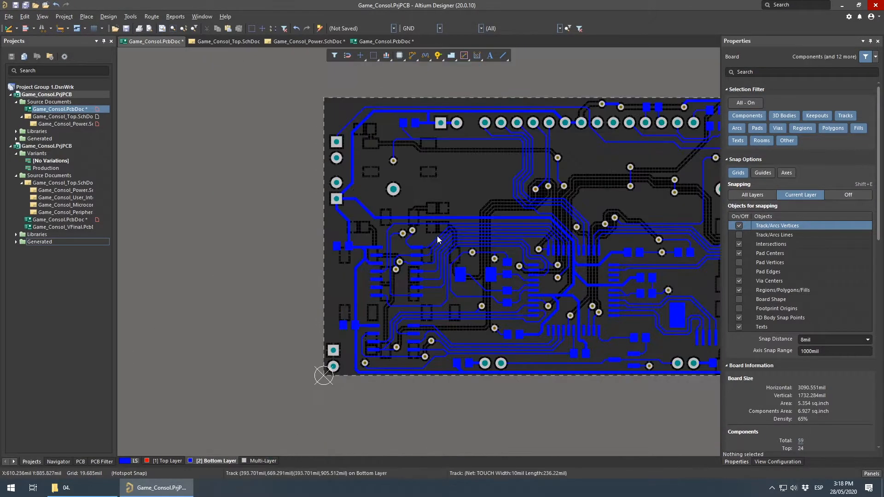
Examine the short GND track and via joining the decoupling capacitor below the SCK, SO and SI pins on the Bottom Layer
right_click_drag(683, 220, 513, 239)
right_click_drag(339, 271, 421, 294)
scroll(408, 361, "up", 4, "ctrl")
right_click_drag(240, 298, 421, 225)
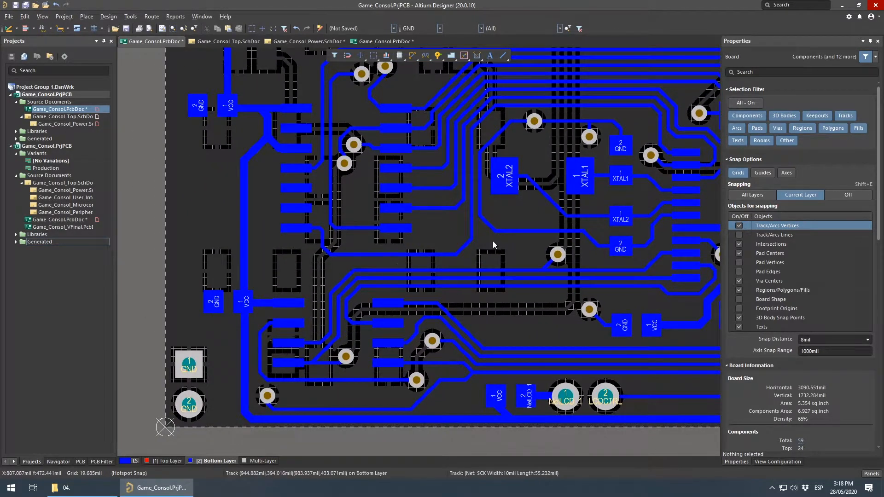
scroll(638, 323, "up", 5, "ctrl")
right_click_drag(438, 264, 305, 250)
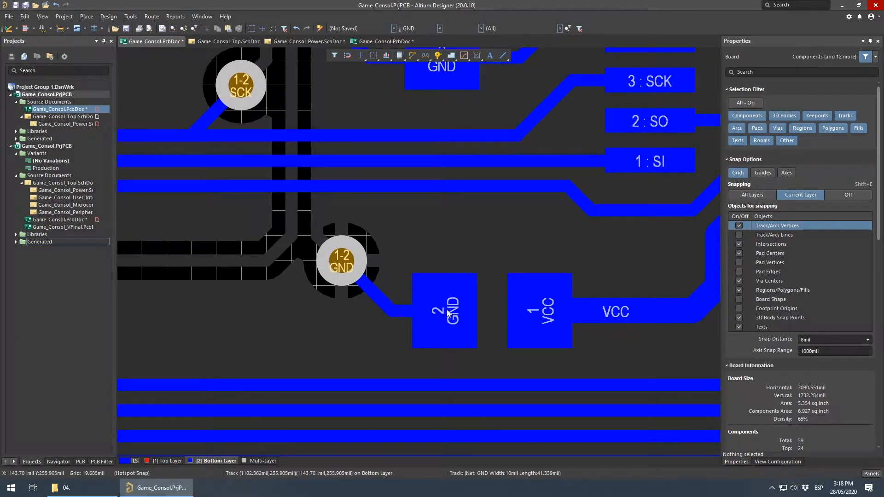
left_click(406, 315)
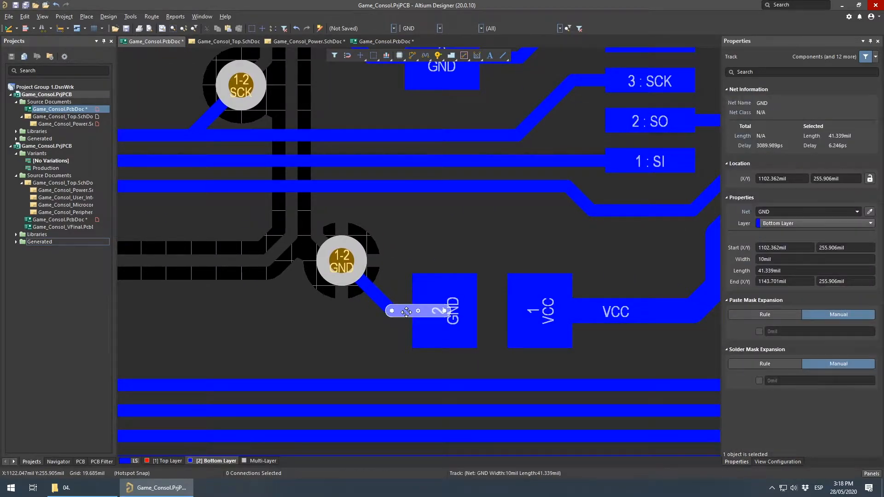
left_click(372, 292)
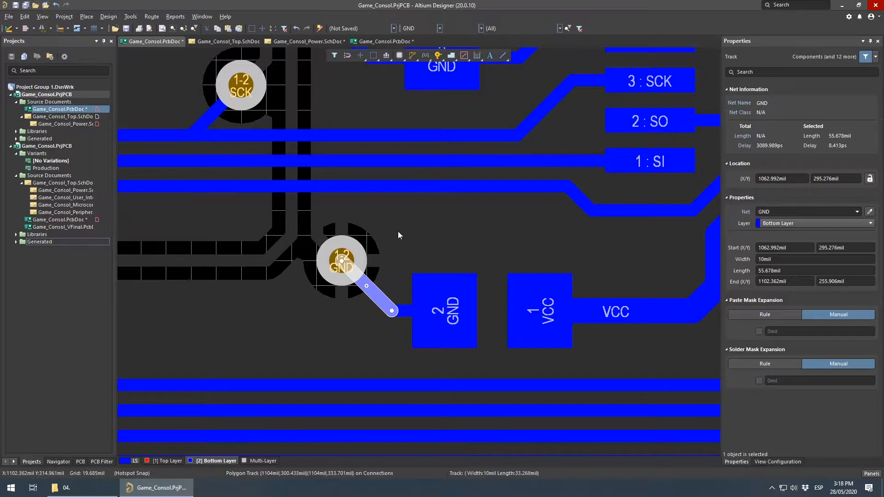
Inspect the upper capacitor's GND track and the GND via it leads to on the Bottom Layer
scroll(398, 231, "down", 8, "ctrl")
right_click_drag(388, 239, 404, 438)
scroll(292, 203, "up", 7, "ctrl")
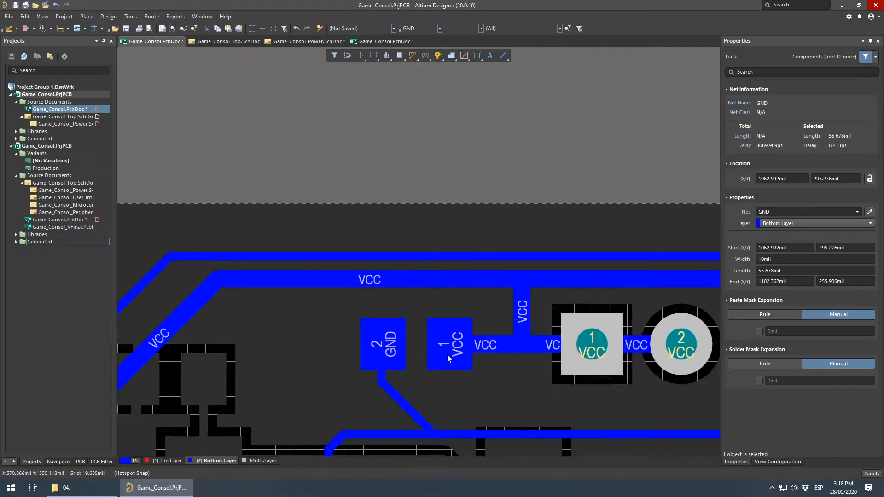
right_click_drag(466, 430, 443, 169)
left_click(322, 296)
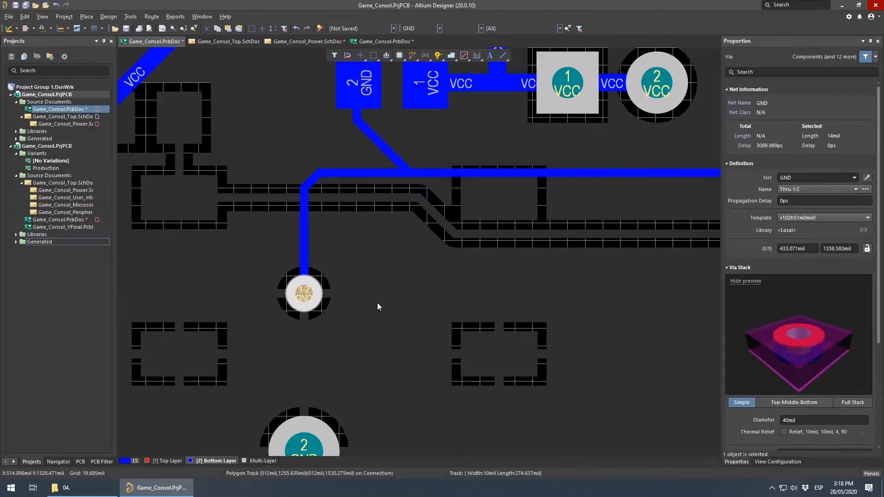
right_click_drag(454, 291, 266, 301)
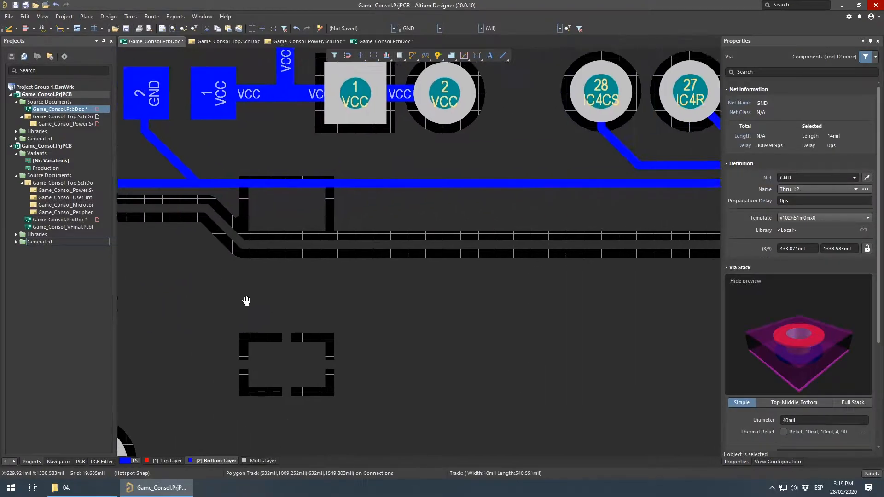
scroll(266, 268, "down", 4, "ctrl")
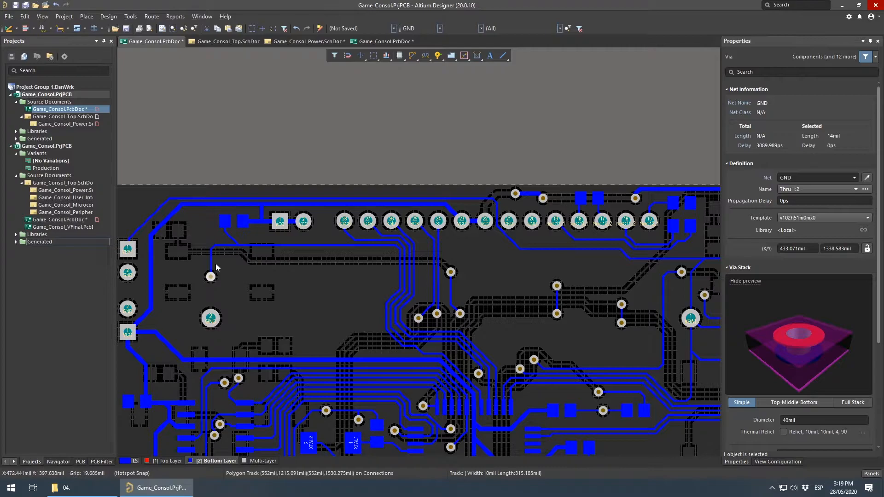
right_click_drag(233, 284, 364, 264)
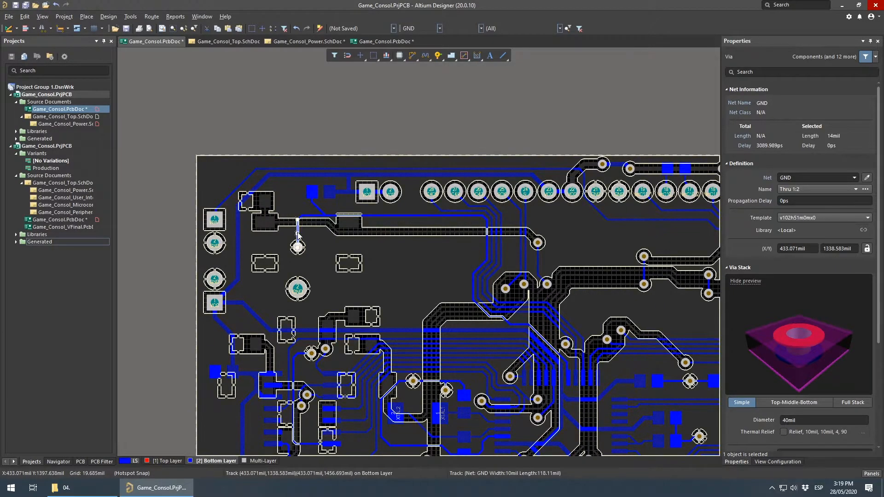
Highlight the GND net and follow its track from the upper capacitor to the microcontroller's GND pins
left_click(298, 237)
scroll(297, 237, "up", 3, "ctrl")
scroll(349, 180, "down", 4, "ctrl")
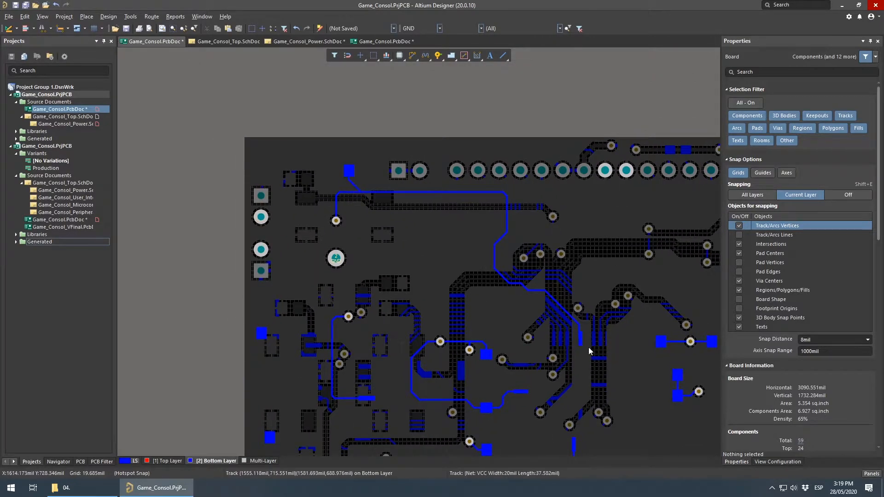
scroll(587, 349, "up", 5, "ctrl")
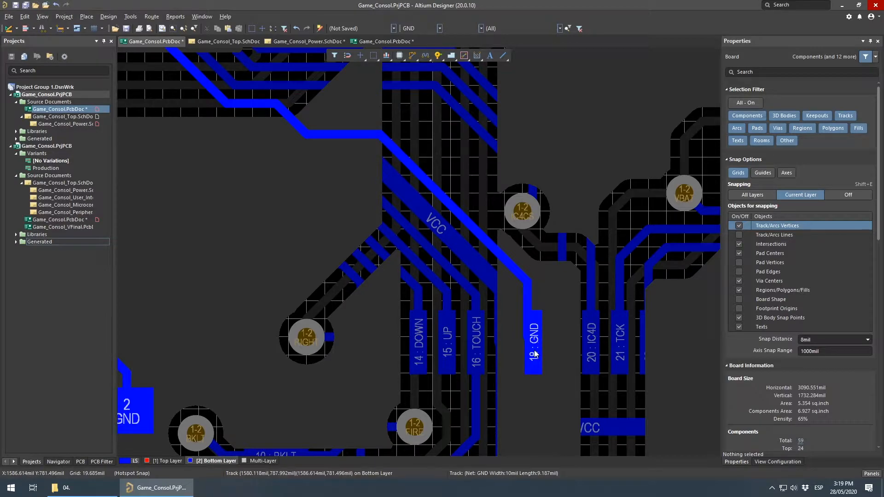
right_click_drag(539, 373, 424, 284)
scroll(479, 247, "down", 4, "ctrl")
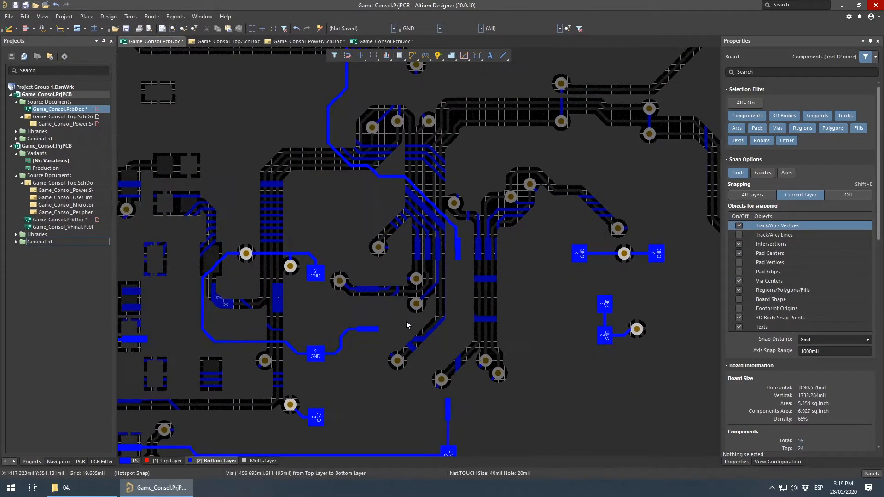
scroll(372, 329, "up", 3, "ctrl")
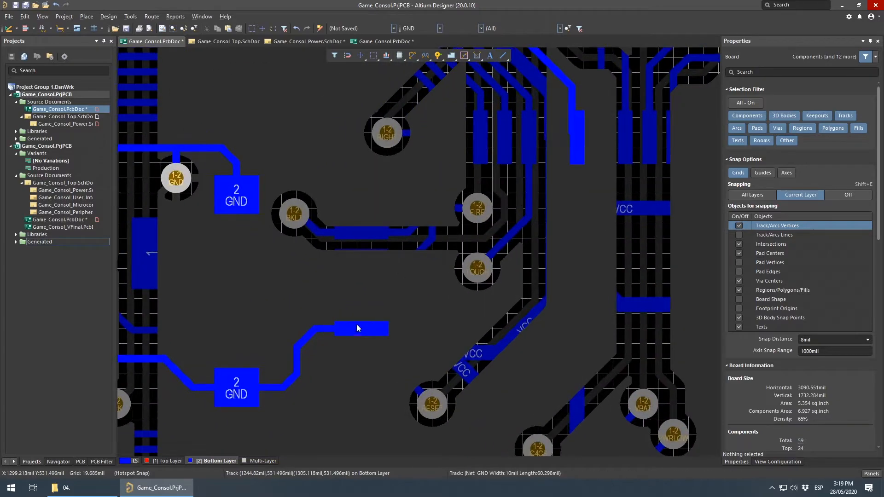
scroll(346, 318, "down", 4, "ctrl")
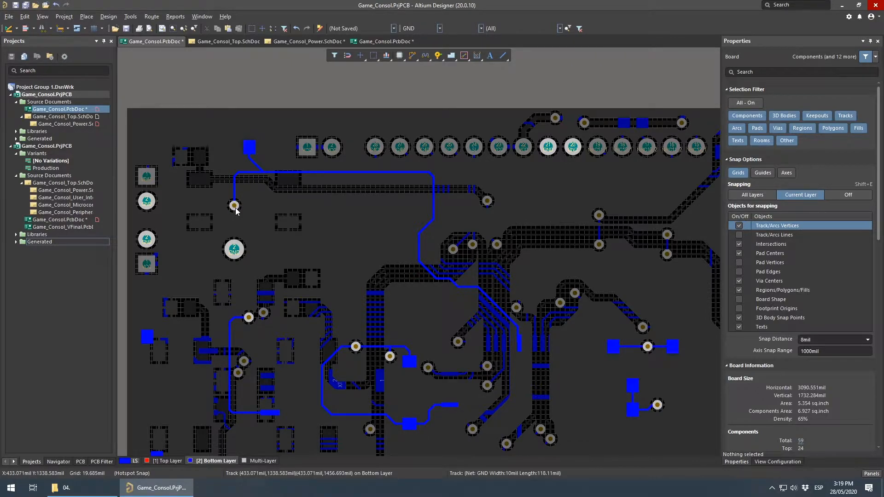
Clear the net highlighting and delete the whole GND track running from the upper capacitor and via to the microcontroller
key("shift+c")
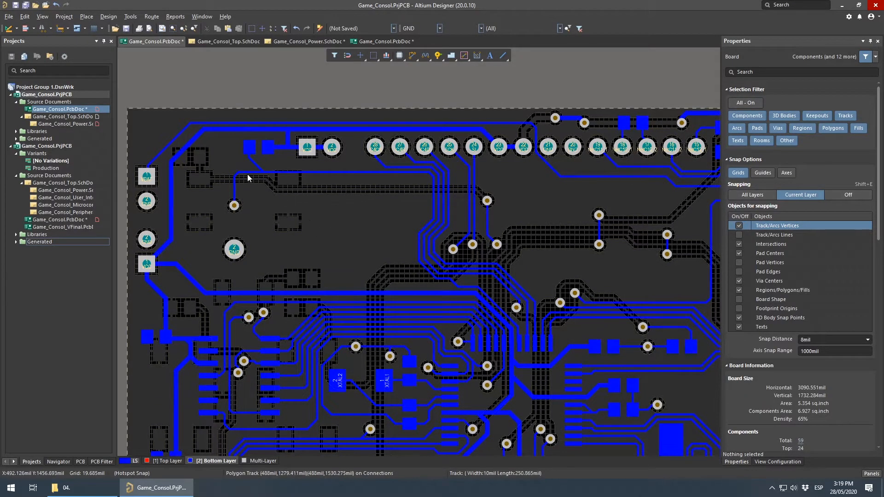
left_click(234, 186)
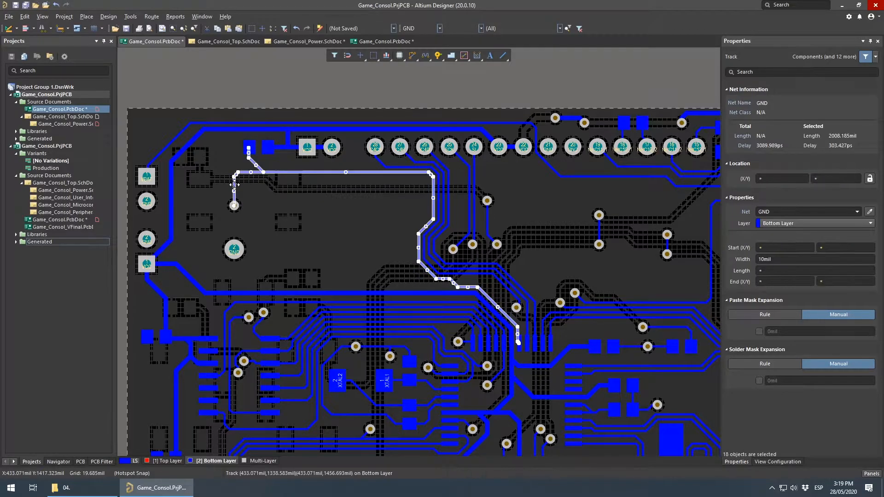
key("Delete")
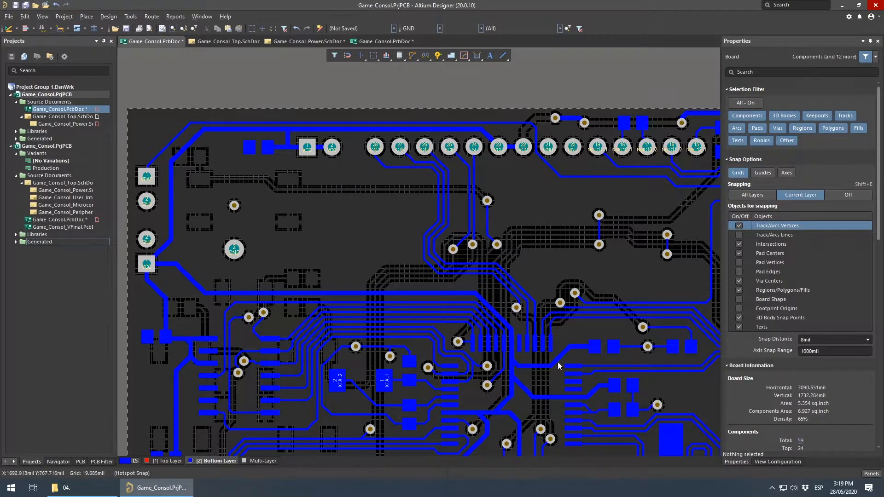
Examine the copper around microcontroller pin 18 GND on the Top Layer and Bottom Layer, including the nearby IC4CS via
scroll(552, 355, "up", 5, "ctrl")
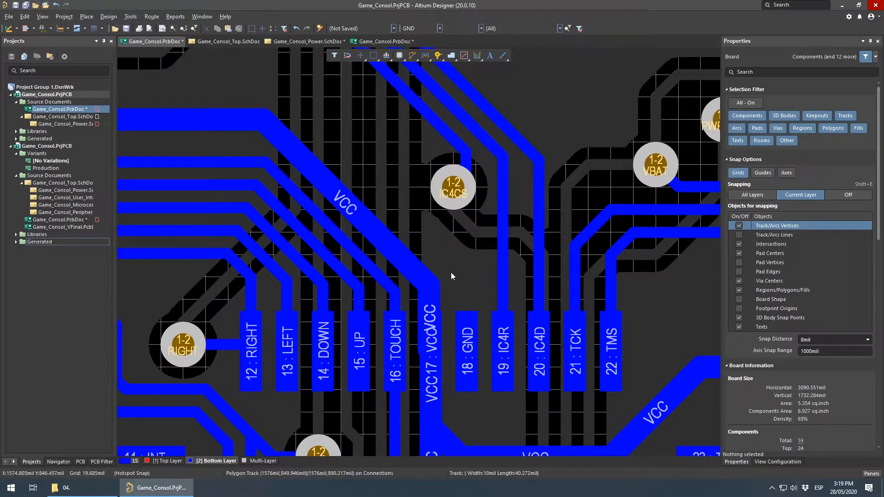
left_click(167, 463)
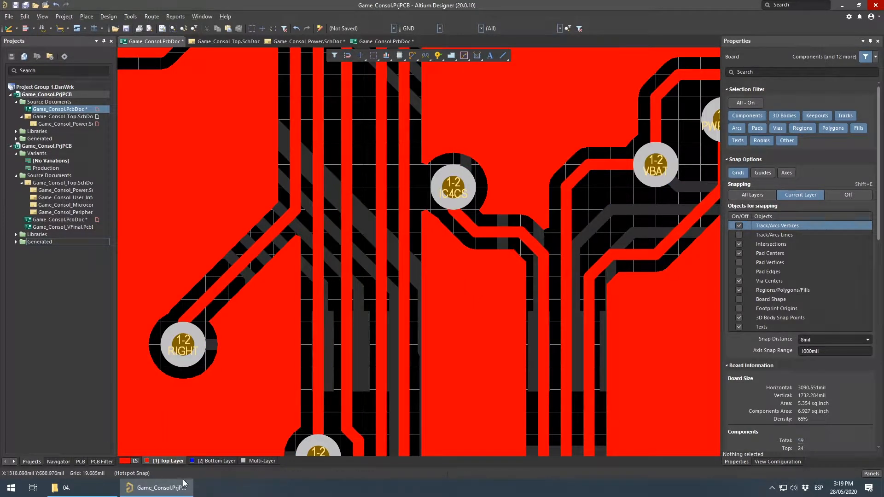
left_click(223, 462)
right_click_drag(483, 256, 347, 340)
right_click_drag(291, 198, 503, 328)
right_click_drag(565, 326, 483, 299)
left_click_drag(483, 299, 518, 206)
left_click(429, 302)
left_click_drag(429, 301, 474, 340)
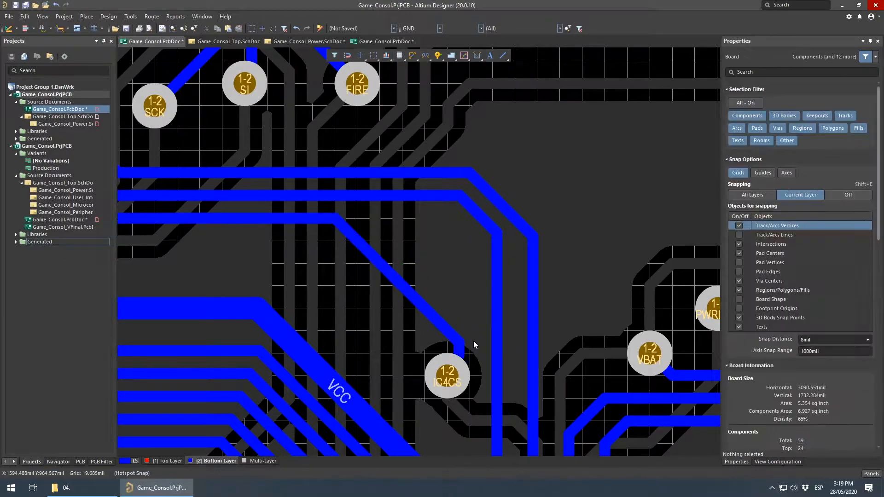
Remove the IC4CS via above the microcontroller along with the diagonal and short Bottom Layer track segments leading into it
left_click(462, 351)
right_click_drag(613, 359, 543, 342)
left_click(363, 287)
key("Delete")
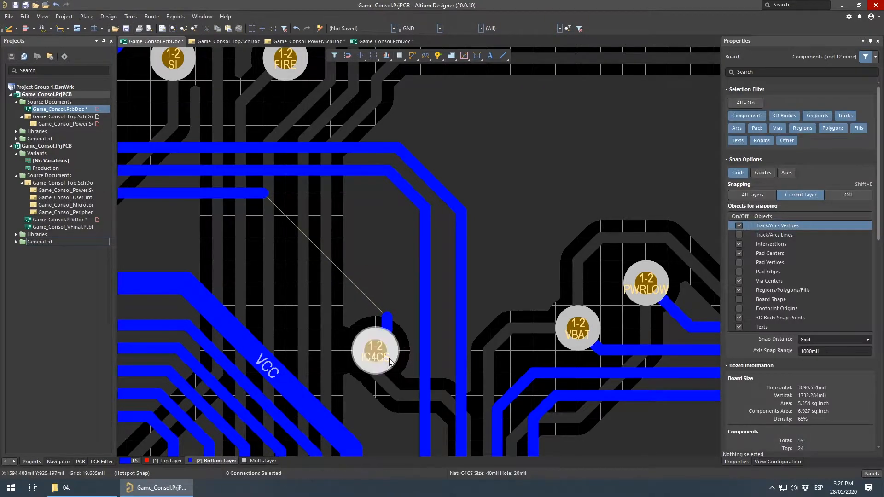
left_click(381, 354)
key("ctrl+c")
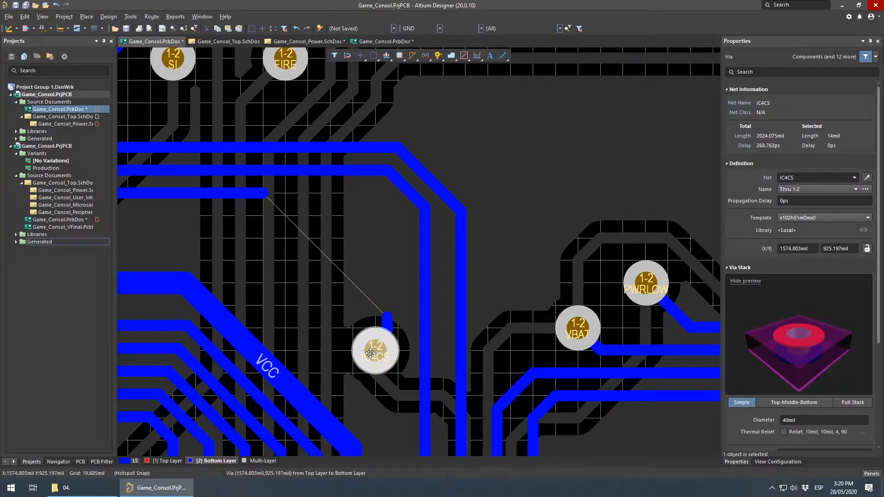
left_click(371, 353)
left_click(374, 352)
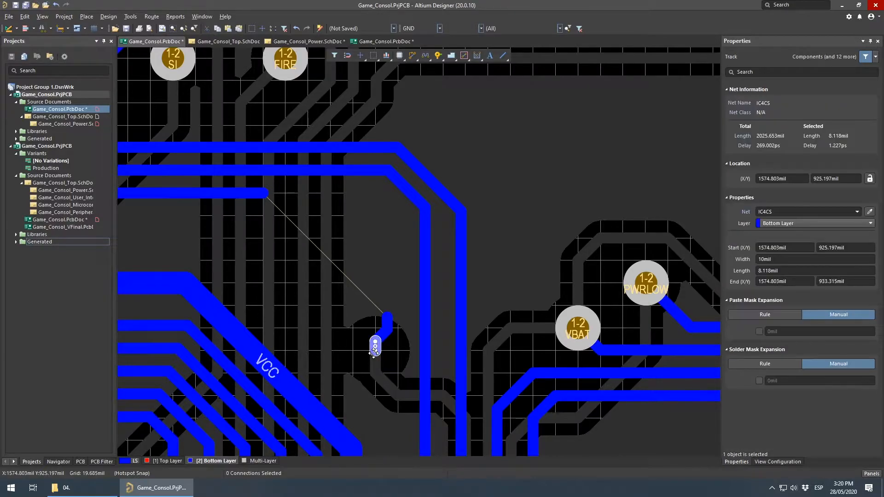
key("Delete")
Extend the horizontal IC4CS track on the Bottom Layer with a short 45-degree segment toward the microcontroller
left_click(263, 194)
left_click_drag(264, 193, 376, 218)
left_click(394, 259)
key("ctrl+f")
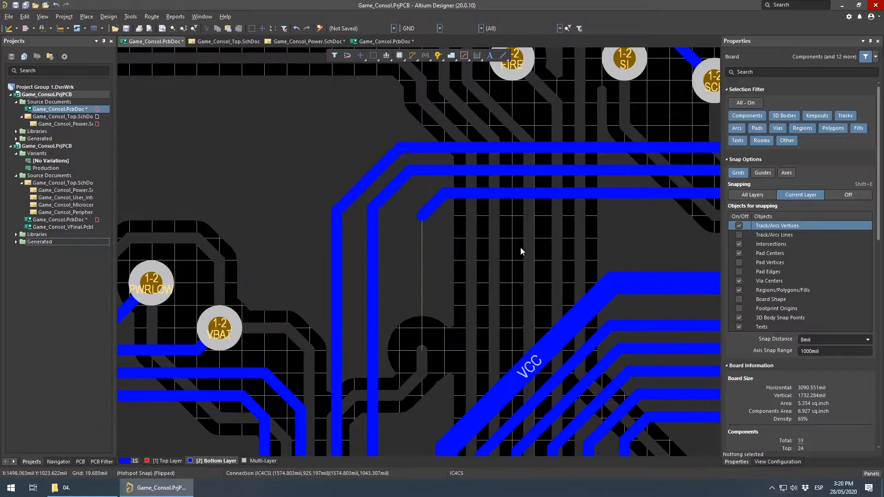
right_click_drag(581, 239, 345, 227)
key("ctrl+f")
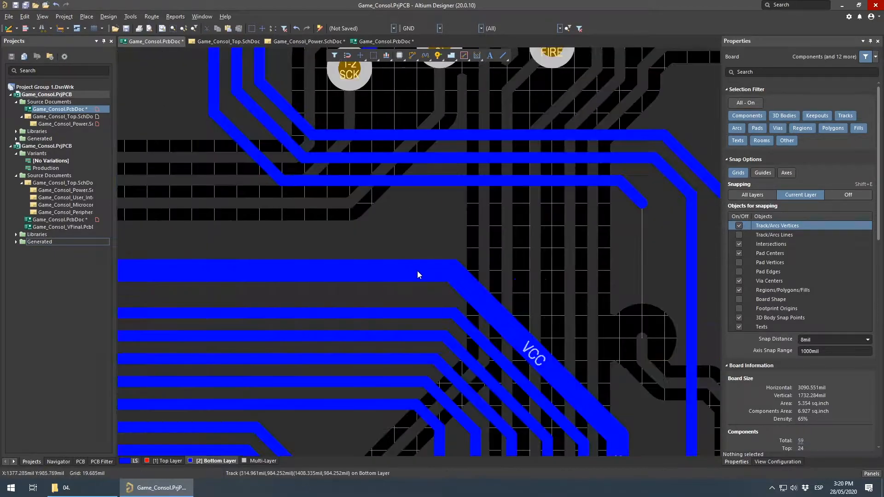
right_click_drag(576, 231, 397, 290)
Try to place a via without a net at the end of the shortened IC4CS track
key("p")
key("v")
left_click(420, 240)
right_click(420, 240)
left_click(420, 244)
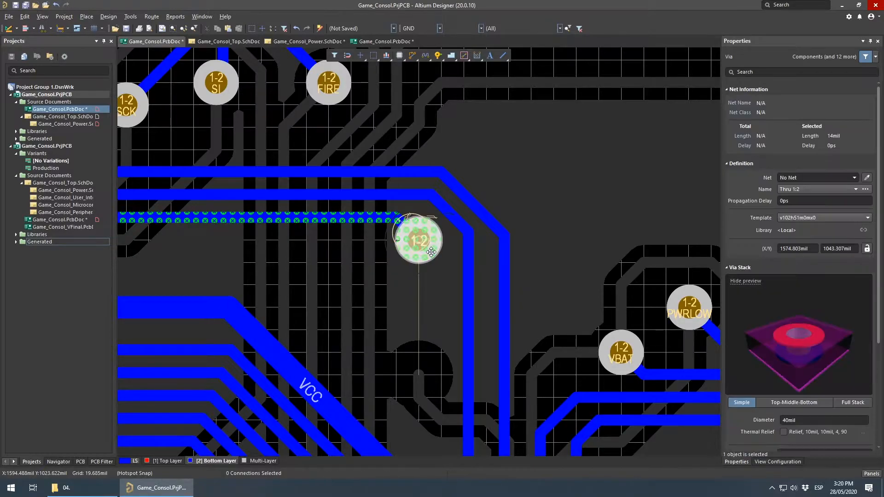
key("Delete")
Place a via at the end of the shortened IC4CS track and assign it to the IC4CS net
key("p")
key("v")
left_click(420, 241)
right_click(420, 241)
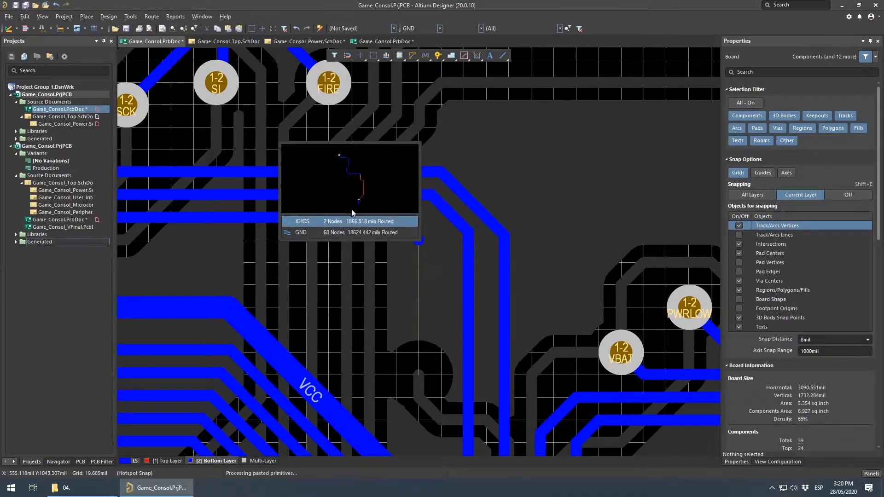
left_click(326, 222)
On the Top Layer, delete the IC4CS track segments between the removed via's location and the long vertical IC4CS track
right_click_drag(421, 325, 408, 294)
right_click_drag(433, 331, 399, 193)
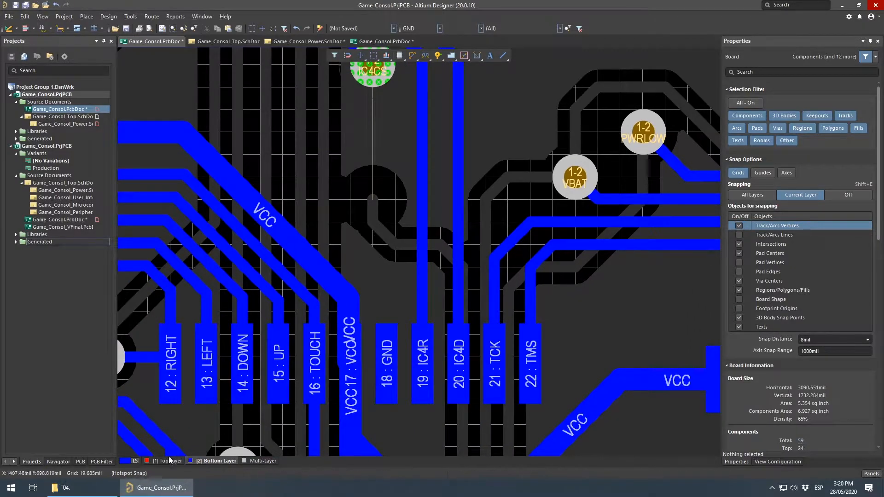
key("KP_Multiply")
left_click(375, 218)
left_click(375, 218)
left_click(384, 234, "shift")
left_click(419, 245, "shift")
key("Delete")
left_click(454, 254)
key("Delete")
Route the Top Layer IC4CS track from the vertical segment's upper end to the new via, with a diagonal about 111 mil long
left_click(463, 269)
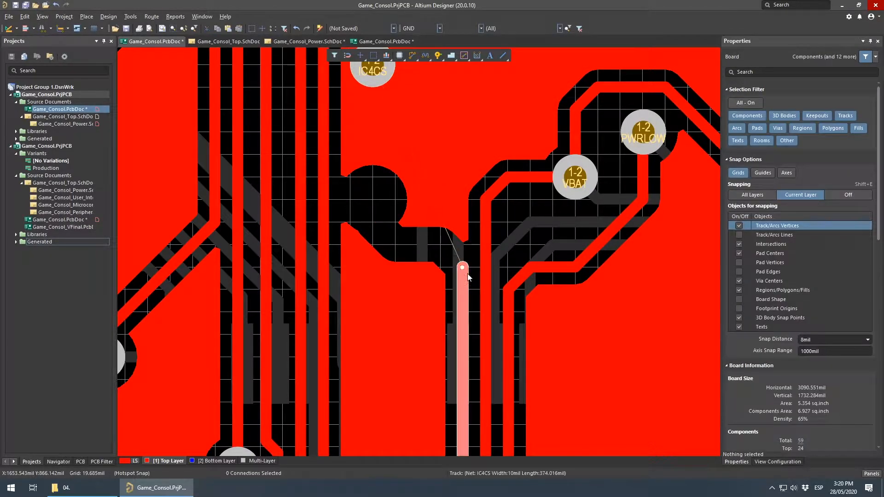
right_click_drag(462, 269, 475, 373)
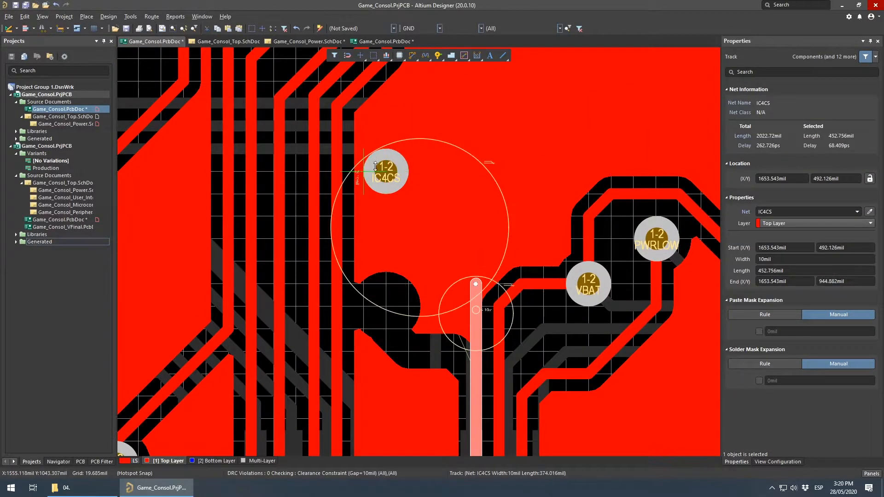
left_click_drag(475, 239, 407, 174)
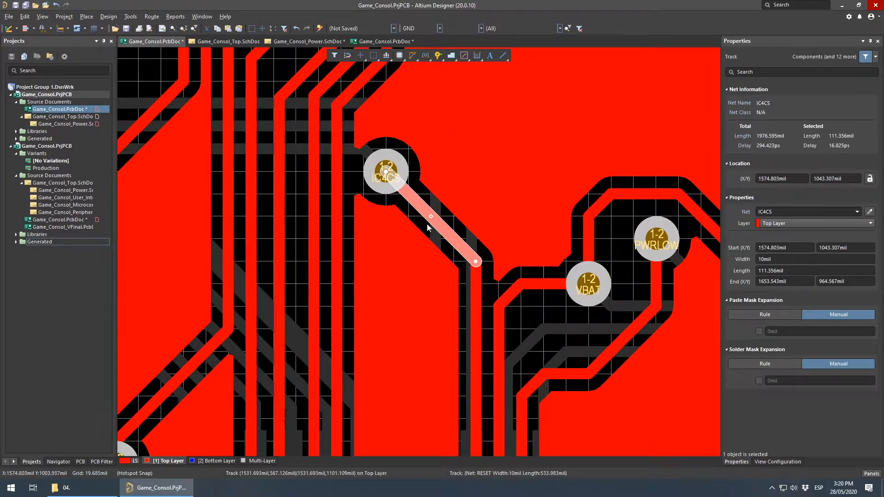
On the Bottom Layer, delete the vertical IC4R and IC4D track segments running down to the microcontroller pins
scroll(487, 137, "down", 5, "ctrl")
right_click_drag(507, 130, 457, 209)
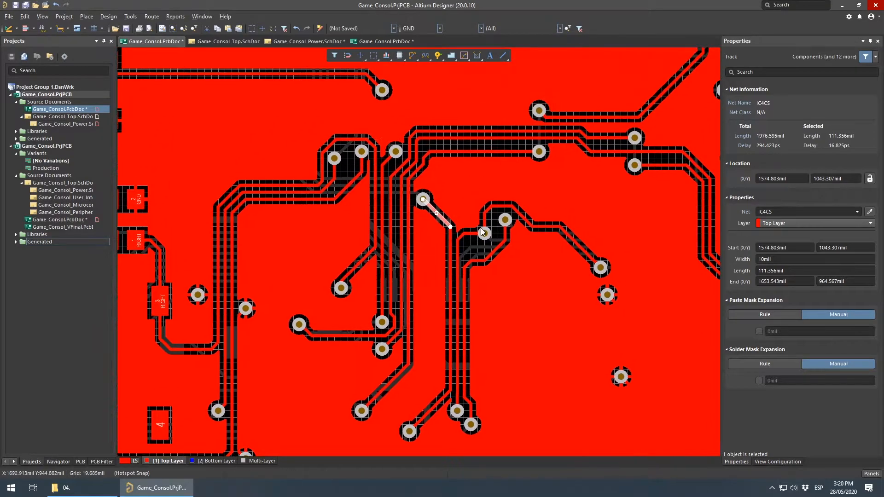
scroll(415, 184, "up", 5, "ctrl")
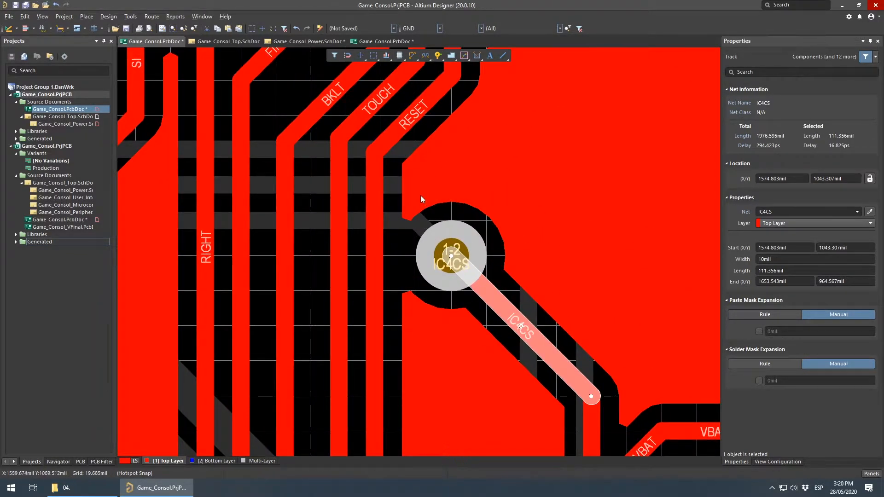
right_click_drag(491, 252, 417, 262)
left_click(207, 459)
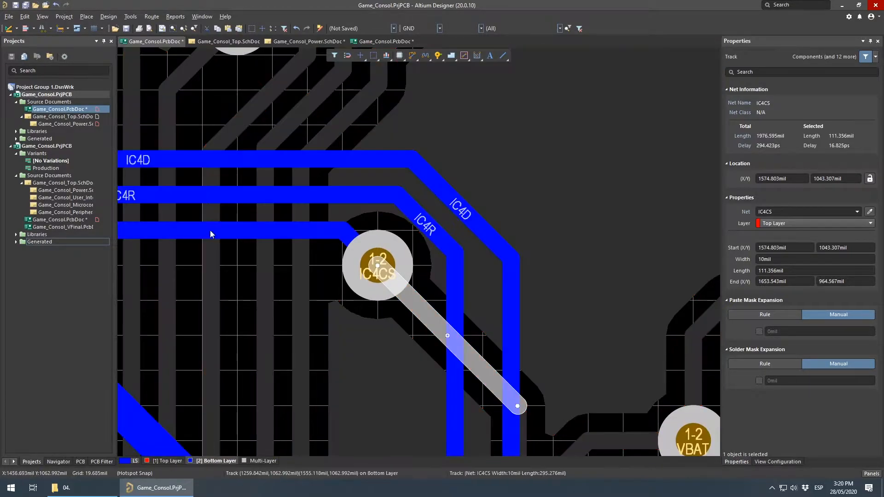
scroll(335, 203, "down", 3, "ctrl")
scroll(336, 266, "up", 3, "ctrl")
left_click(311, 259)
right_click_drag(359, 333, 339, 211)
key("Delete")
left_click(248, 168)
key("Delete")
right_click_drag(258, 54, 298, 151)
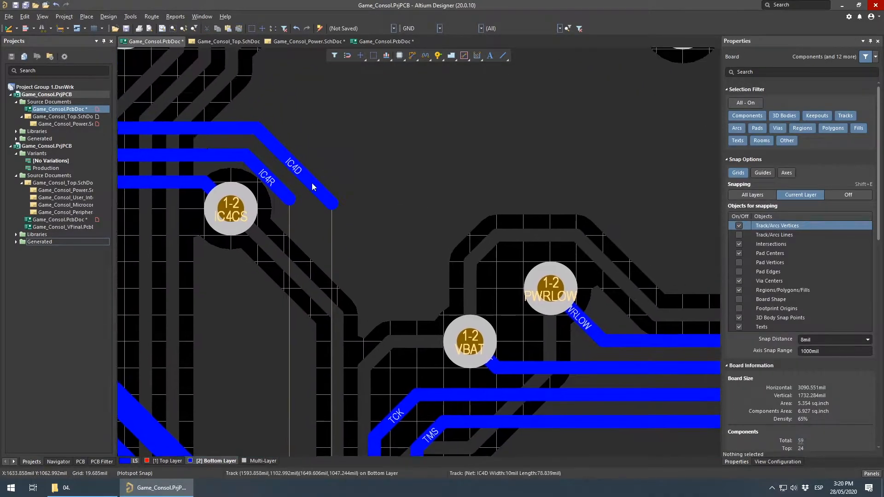
On the Bottom Layer, extend the IC4R and IC4D diagonals together down toward the microcontroller pins, with parallel vertical runs and short diagonals turning toward pins 19 and 20
left_click(267, 179)
left_click(335, 204, "shift")
left_click_drag(335, 204, 377, 313)
right_click_drag(349, 374, 335, 223)
left_click_drag(376, 163, 338, 250)
Set the snap grid to 0.100 mm and connect the IC4D track to pin 20 and the IC4R track to pin 19
key("g")
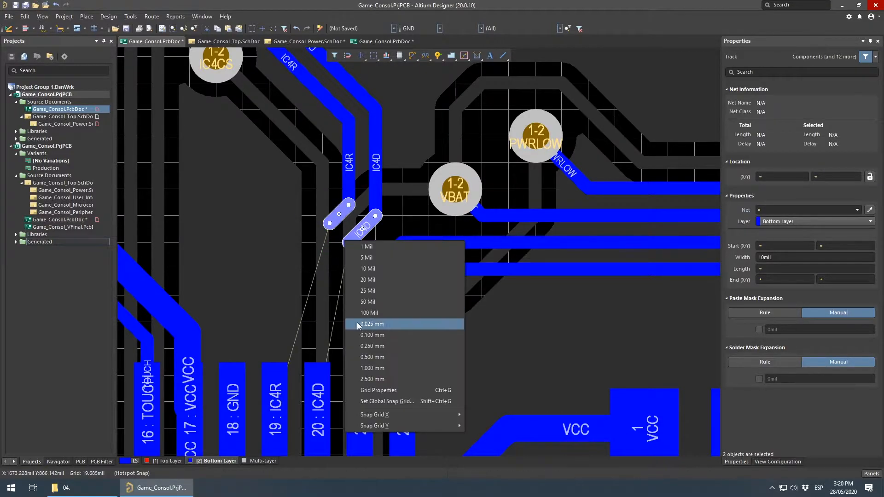
left_click(363, 337)
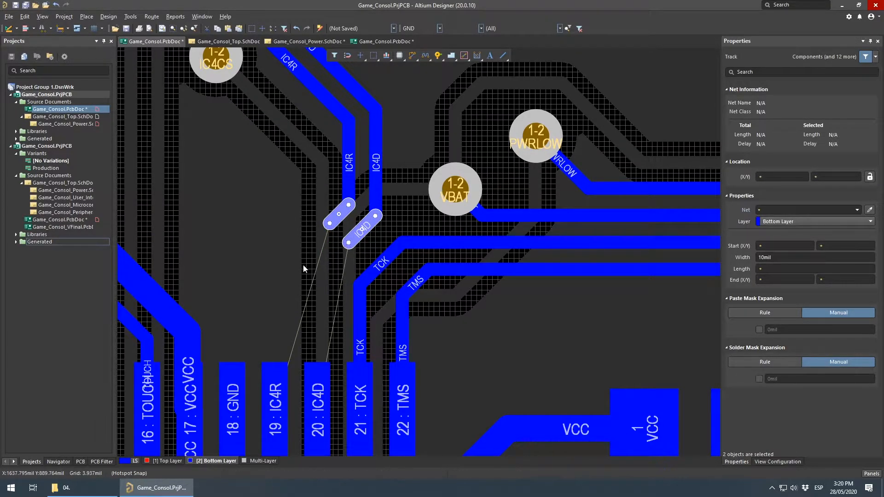
left_click(303, 264)
left_click(355, 240)
left_click_drag(349, 244, 318, 407)
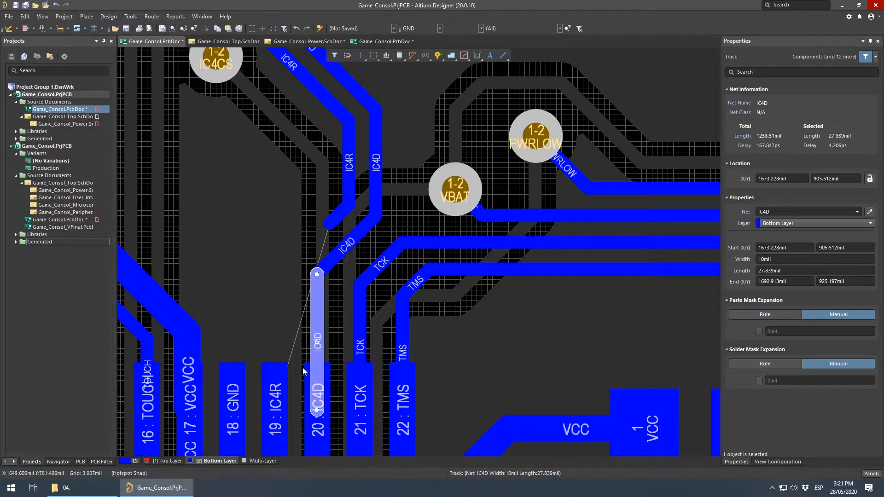
left_click(327, 224)
left_click(331, 223)
left_click_drag(331, 223, 275, 408)
Delete the Top Layer IC4CS diagonal and move the IC4CS via to X 1633.858, Y 1035.433 mil, above the vertical IC4CS track
right_click_drag(267, 58, 306, 202)
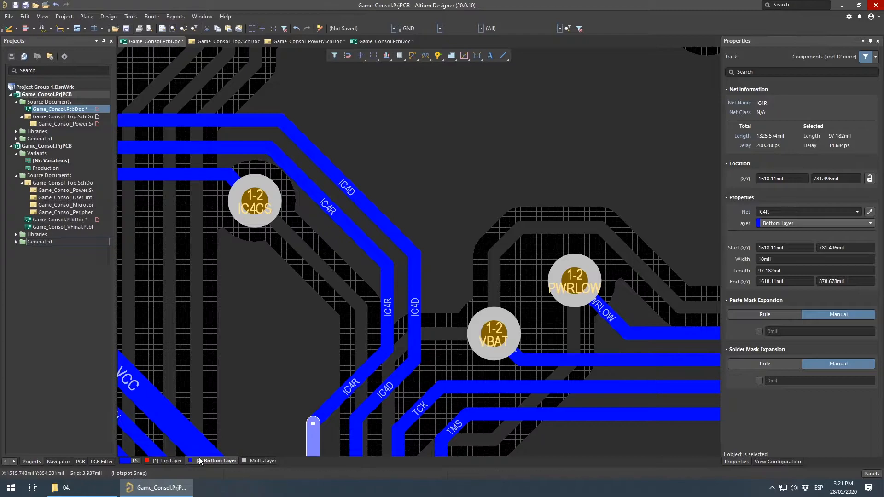
left_click(165, 460)
left_click(299, 238)
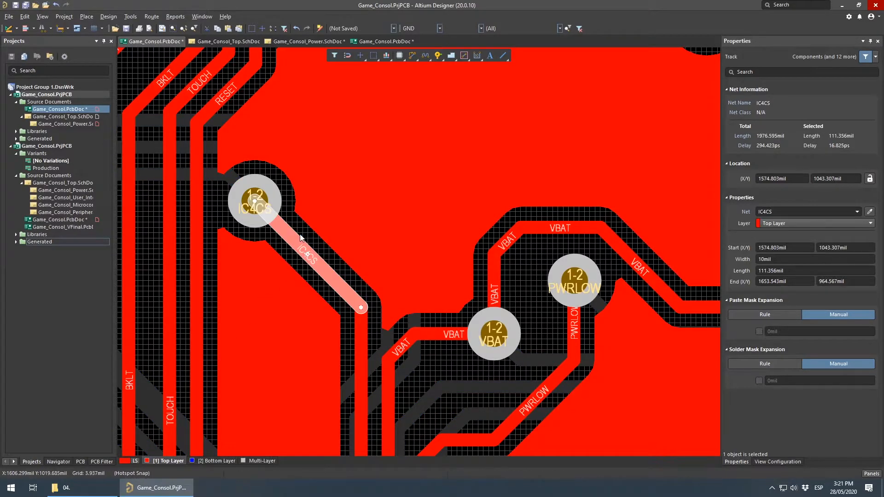
key("Delete")
left_click(249, 201)
left_click_drag(249, 202, 340, 211)
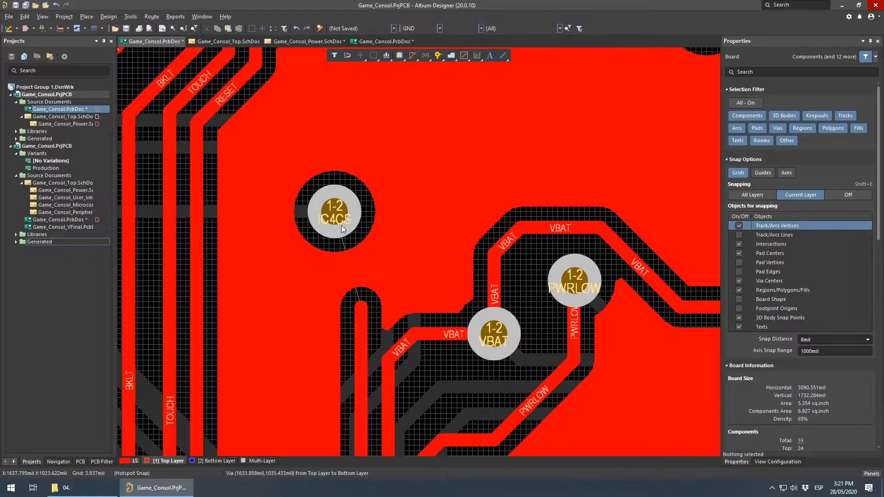
Extend the vertical Top Layer IC4CS track up to the relocated via, ending in a diagonal about 28 mil long, and check the Bottom Layer
left_click(362, 328)
left_click_drag(361, 306, 347, 225)
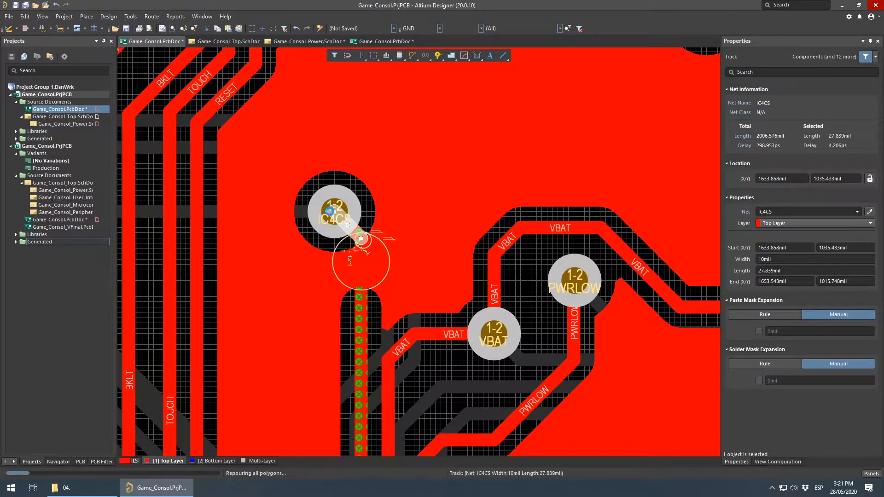
key("KP_Subtract")
key("KP_Add")
key("KP_Add")
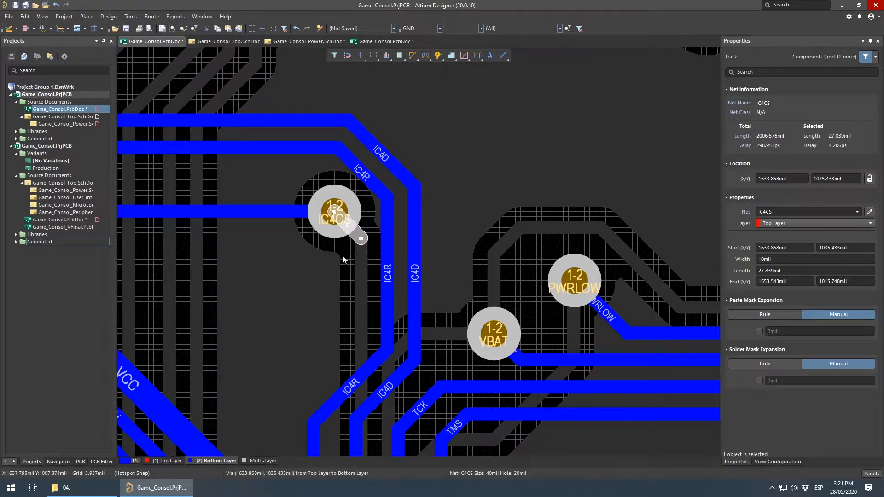
right_click_drag(454, 242, 487, 247)
right_click_drag(284, 220, 444, 242)
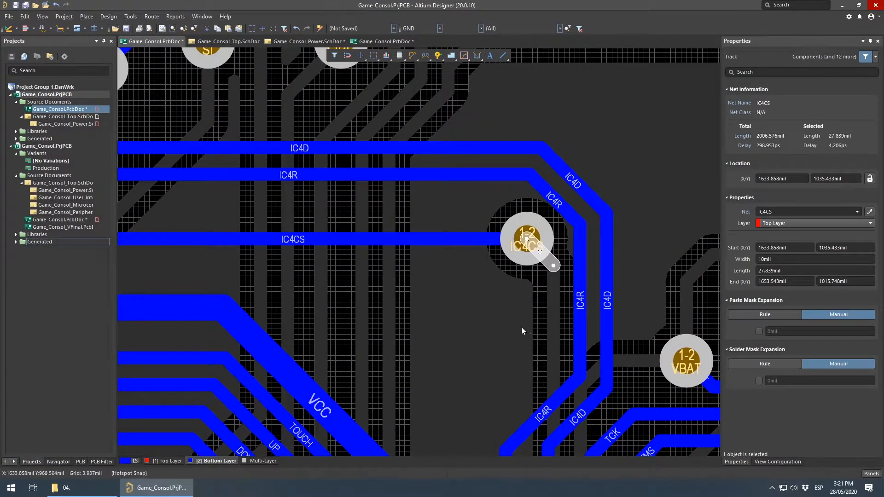
right_click_drag(526, 329, 533, 298)
left_click(511, 295)
Route a 20 mil wide Bottom Layer GND track about 136 mil straight up from microcontroller pin 18
right_click_drag(319, 215, 588, 291)
right_click_drag(491, 285, 414, 305)
middle_click_drag(305, 144, 375, 159)
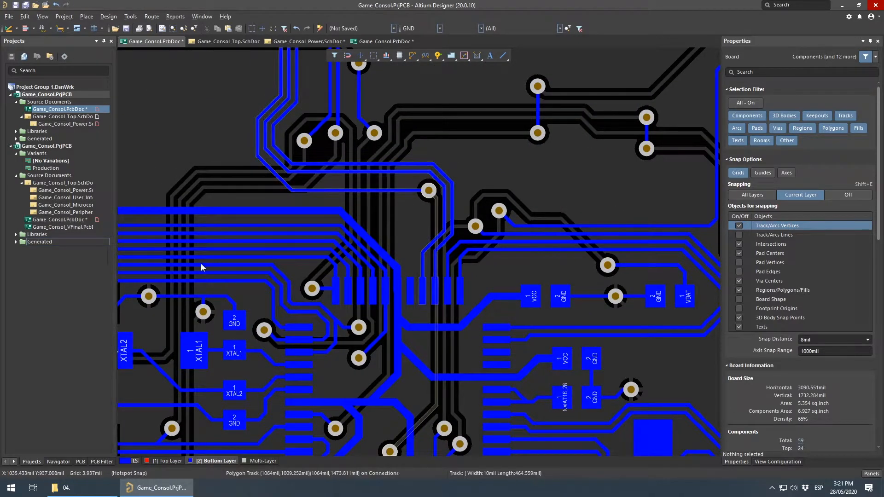
middle_click_drag(352, 297, 385, 256)
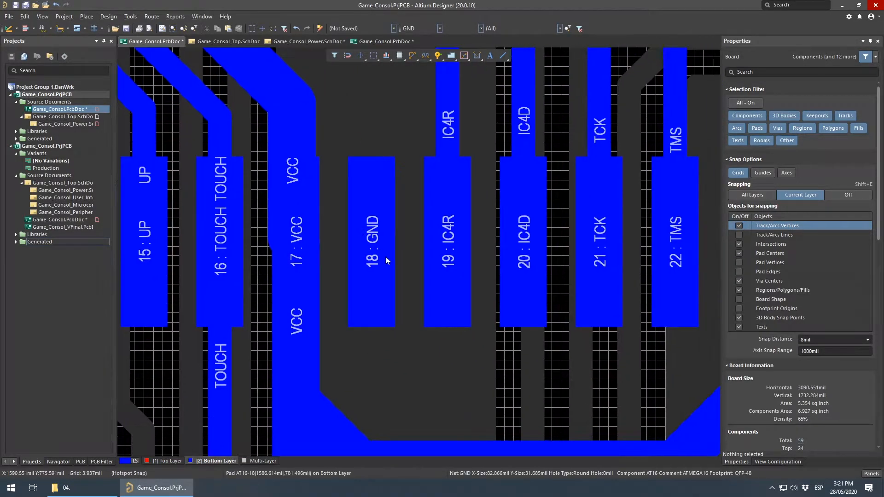
key("ctrl+w")
left_click(371, 184)
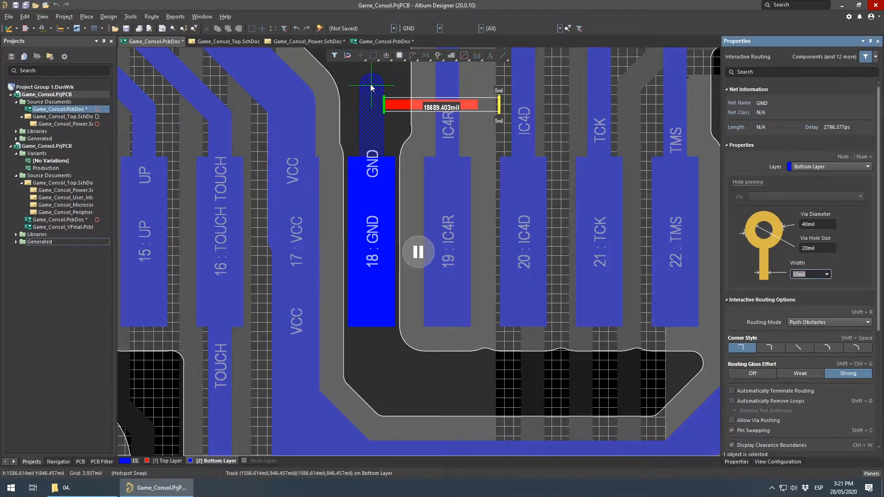
key("3")
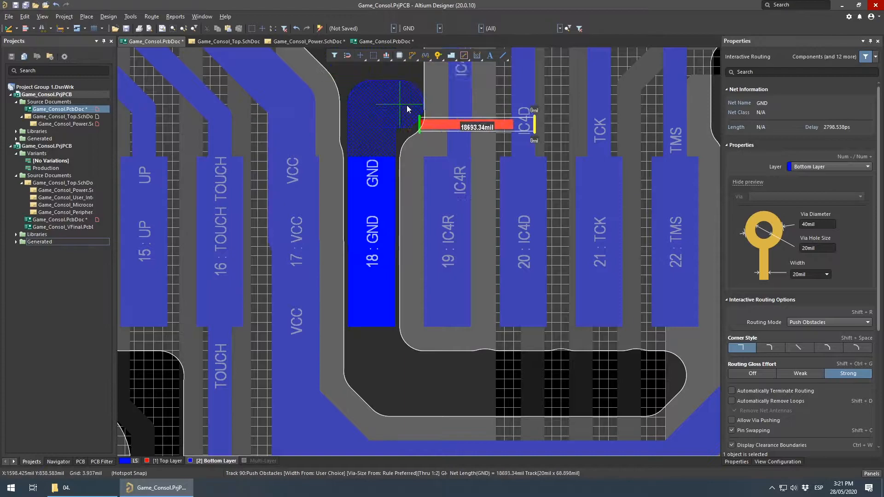
right_click_drag(398, 169, 414, 299)
scroll(406, 212, "down", 1, "ctrl")
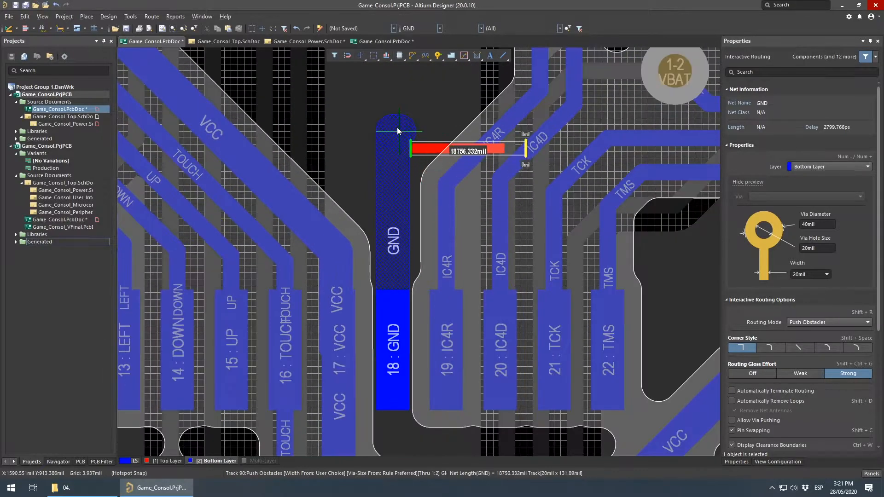
key("shift+space")
key("shift+space")
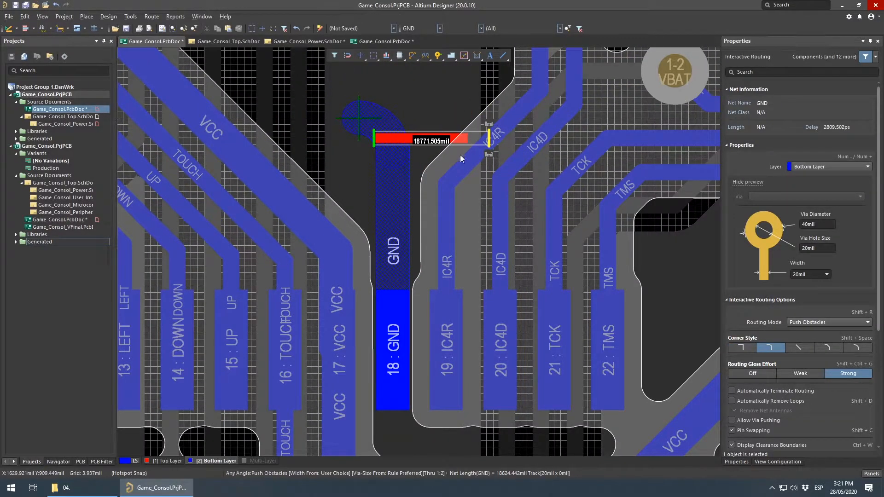
key("shift+space")
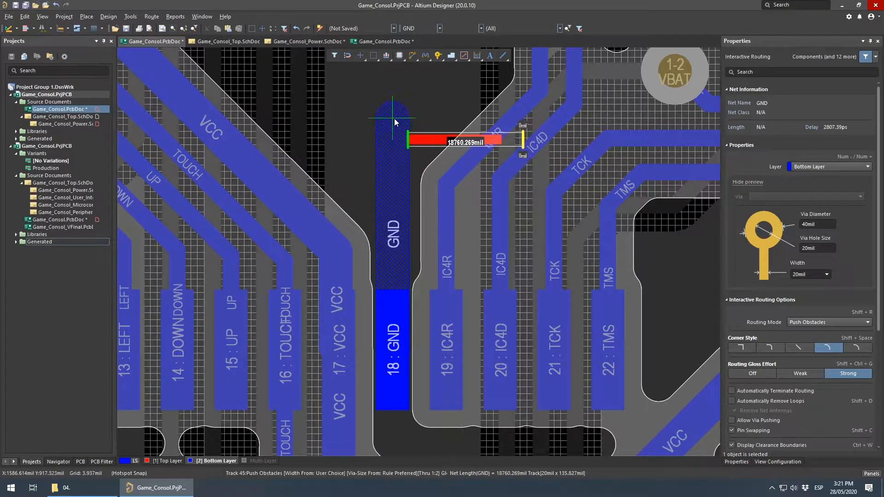
left_click(394, 118)
right_click(394, 118)
right_click(393, 118)
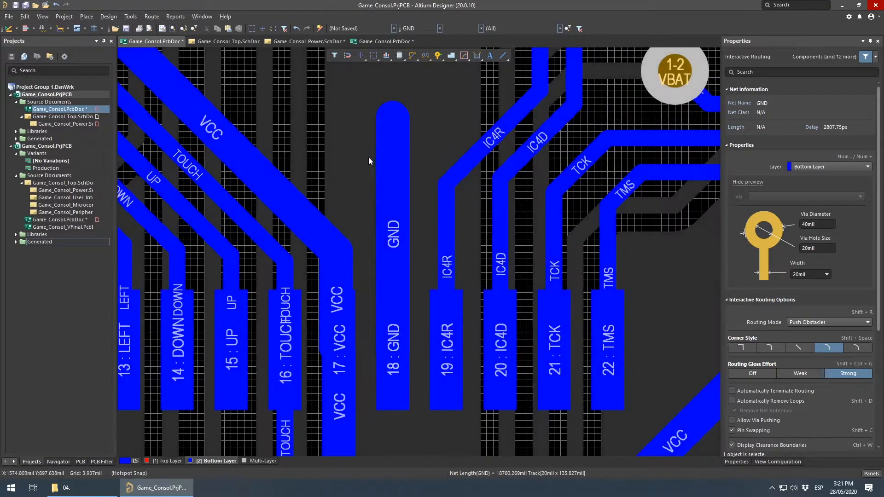
Delete the short vertical VCC segment and the small leftover VCC stub at pin 17 on the Bottom Layer
right_click_drag(208, 124, 316, 183)
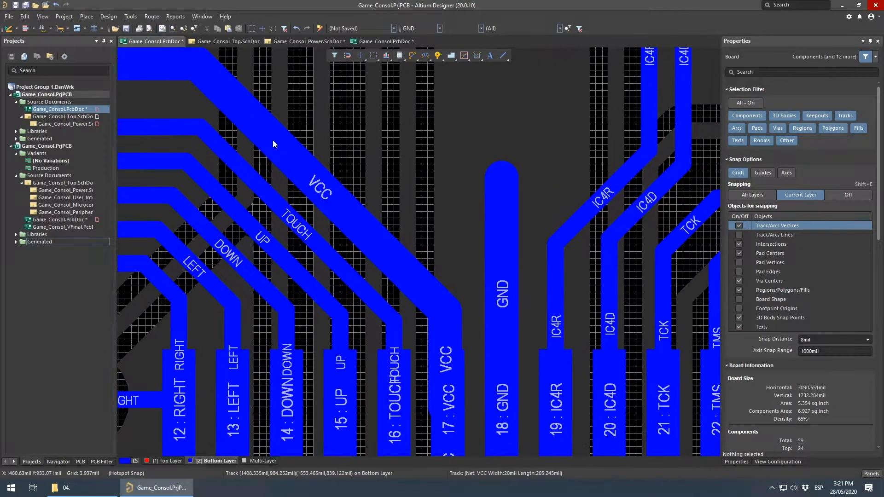
left_click(264, 130)
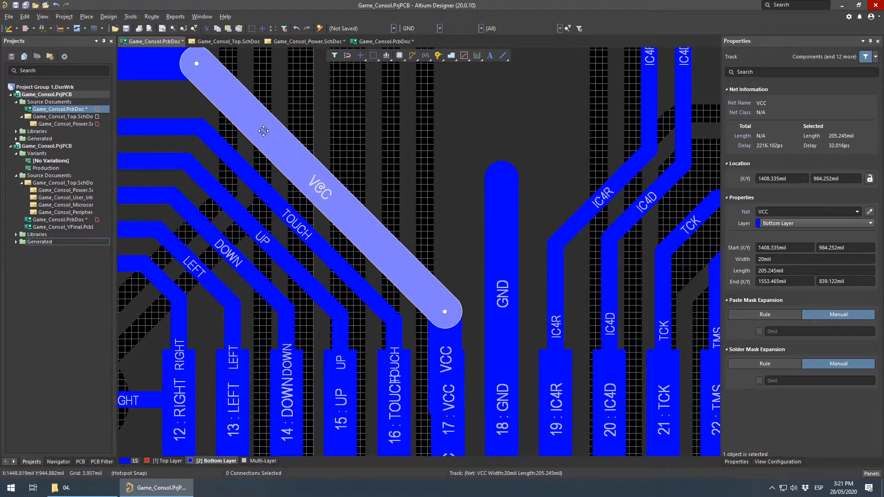
left_click(497, 220)
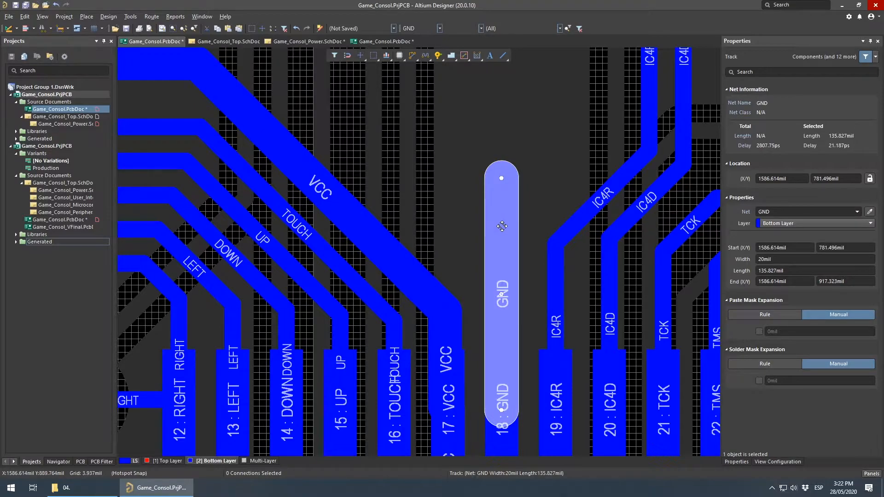
left_click(364, 217)
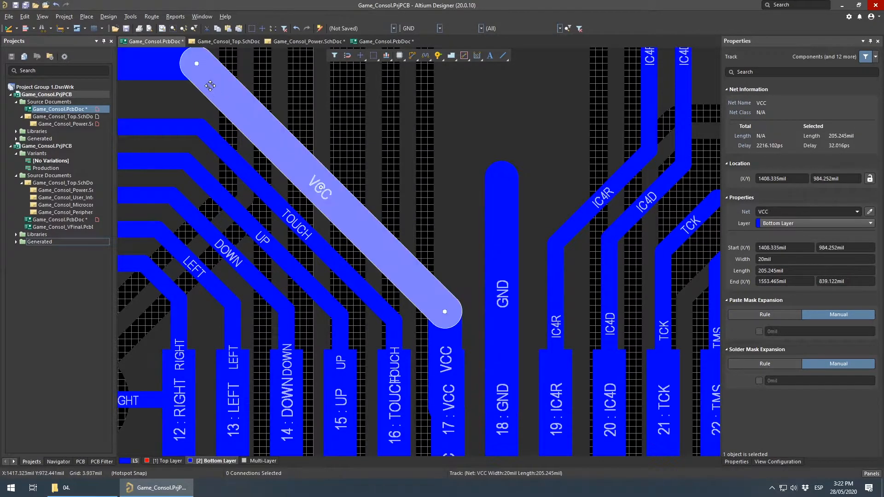
left_click(461, 343)
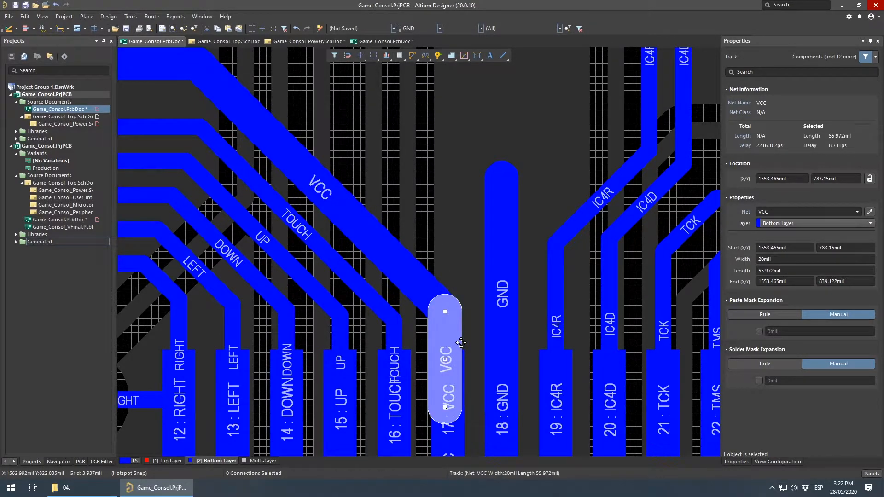
key("Delete")
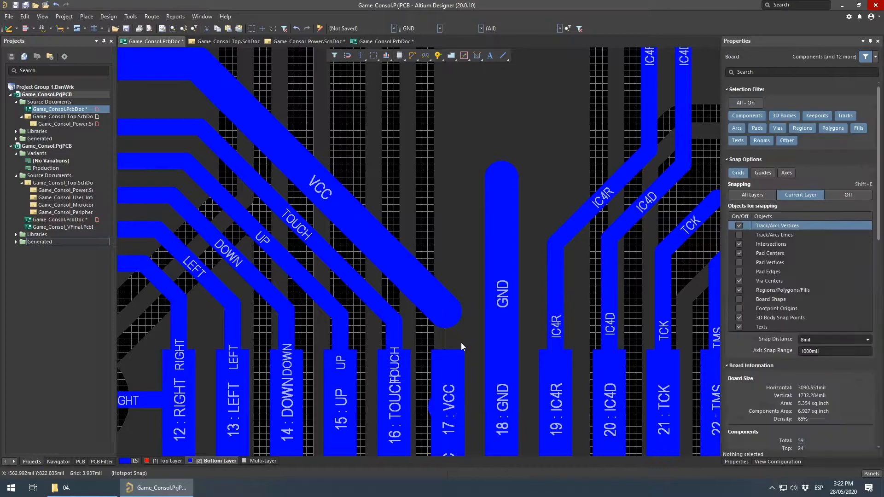
left_click(431, 406)
left_click(399, 374)
key("Delete")
Reconnect the diagonal VCC track to pin 17 with a vertical segment about 56 mil long, centred on the pad
right_click_drag(455, 344, 401, 264)
left_click(394, 237)
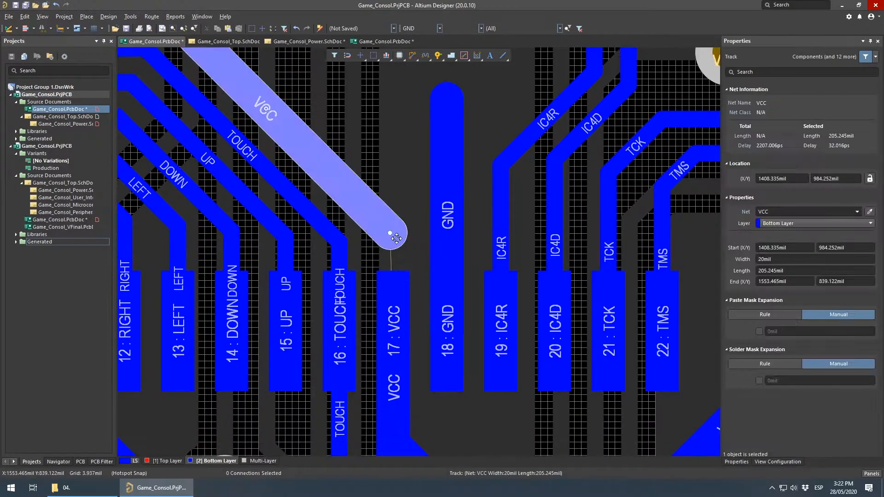
left_click_drag(389, 231, 395, 366)
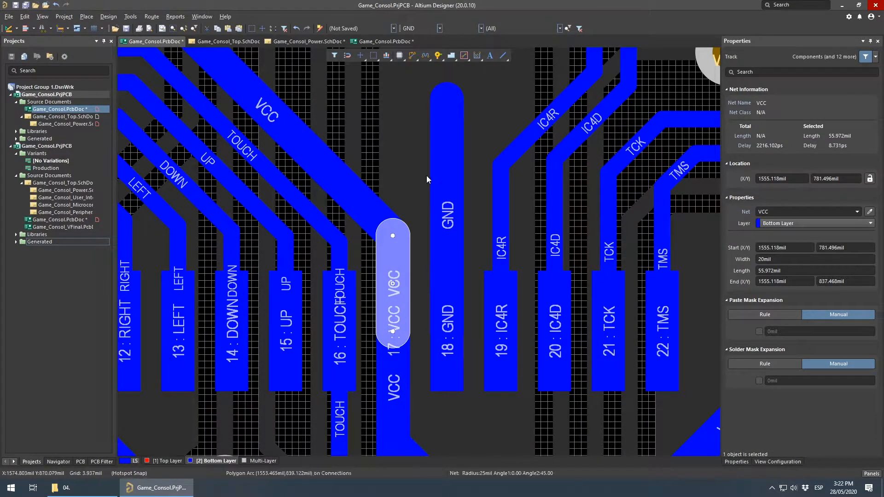
right_click_drag(427, 179, 388, 297)
left_click(496, 213)
Place a via on the upper end of the new GND track from pin 18
right_click_drag(481, 189, 442, 198)
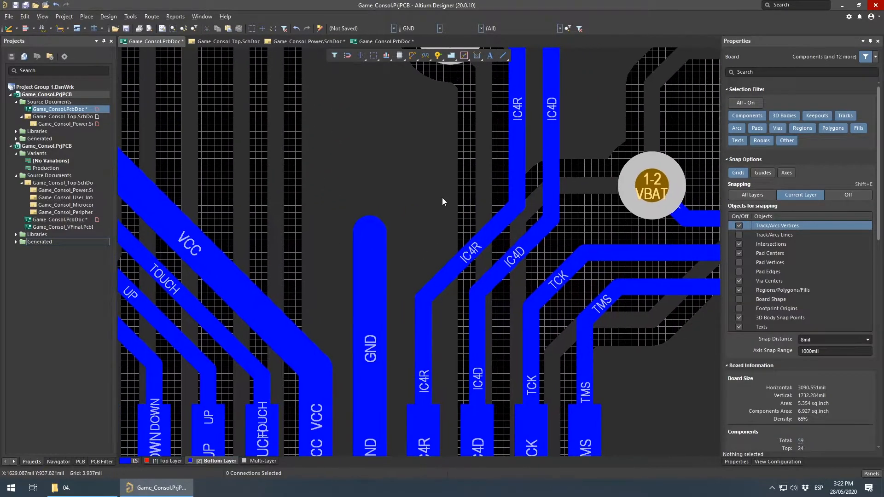
key("p")
key("v")
left_click(367, 235)
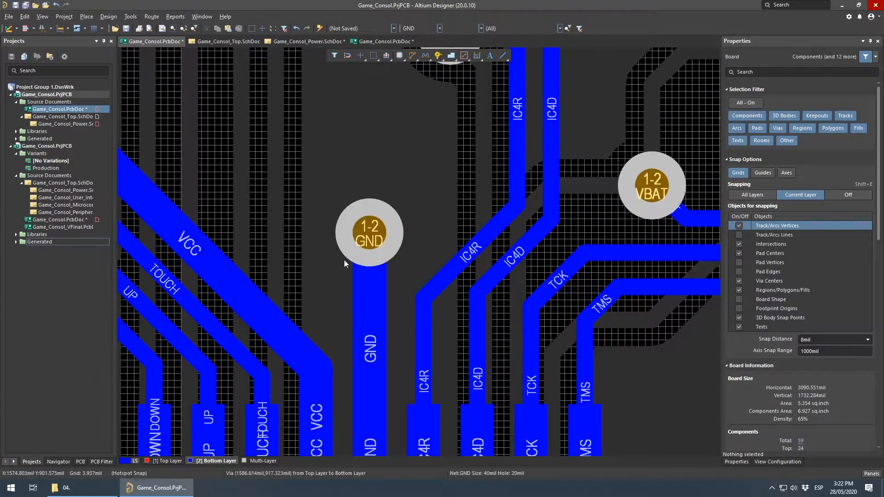
Examine the Bottom Layer copper around the new GND via, the IC4CS via and the diagonal VCC track into pin 17
right_click_drag(385, 235, 556, 239)
scroll(555, 242, "down", 2, "ctrl")
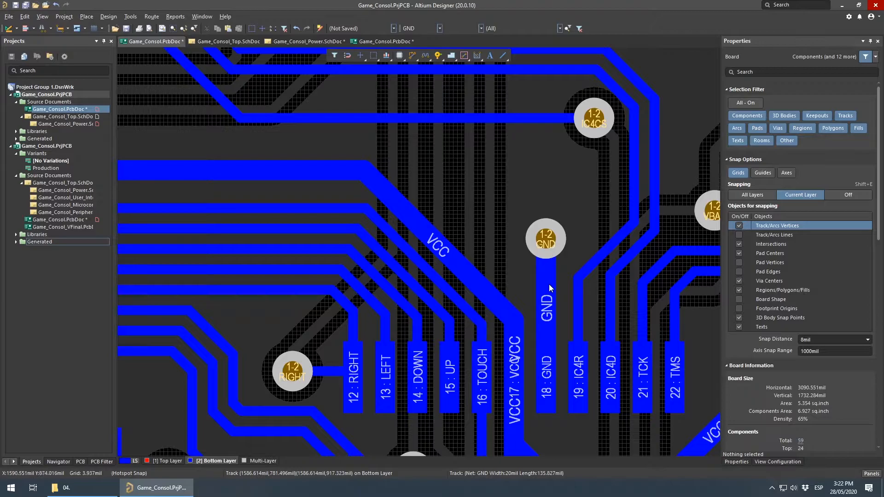
right_click_drag(560, 201, 468, 263)
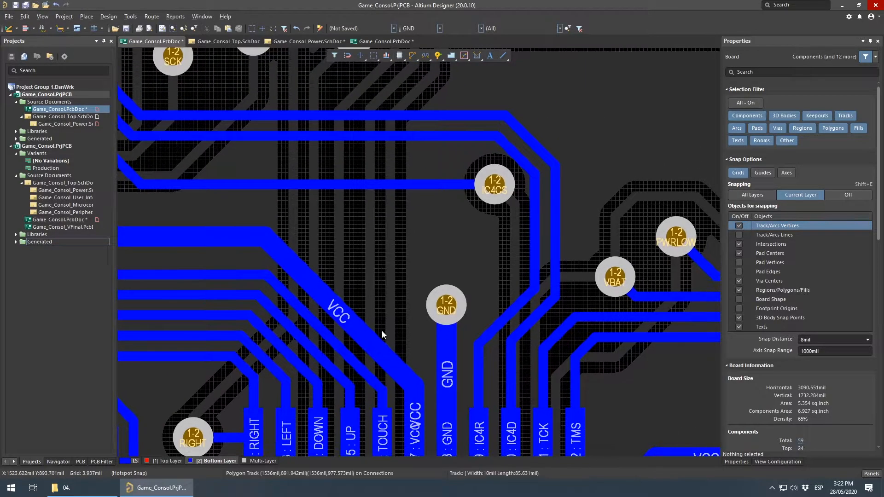
right_click_drag(379, 203, 430, 168)
scroll(477, 209, "down", 1, "ctrl")
scroll(477, 209, "up", 2, "ctrl")
right_click_drag(385, 282, 397, 341)
right_click_drag(477, 302, 423, 261)
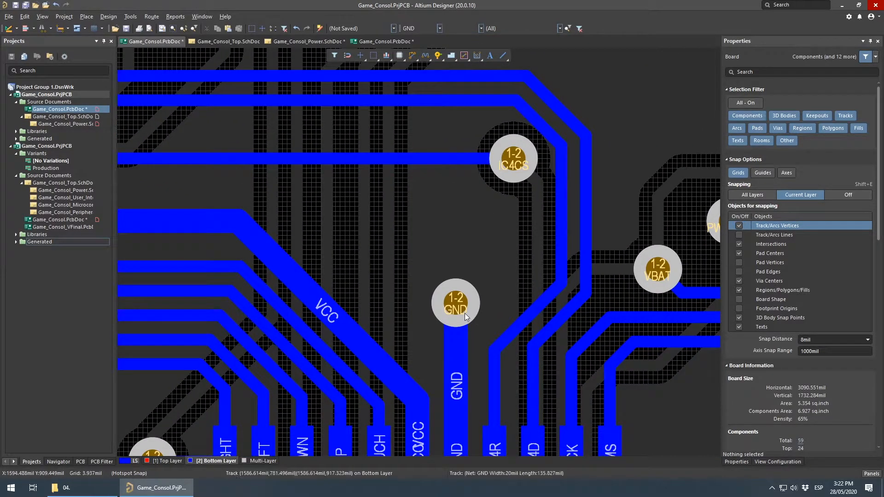
right_click_drag(465, 314, 454, 236)
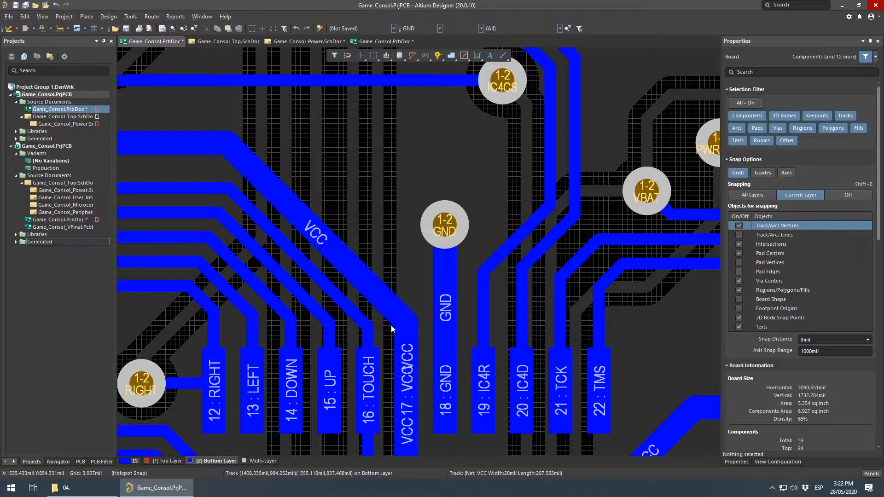
left_click(315, 234)
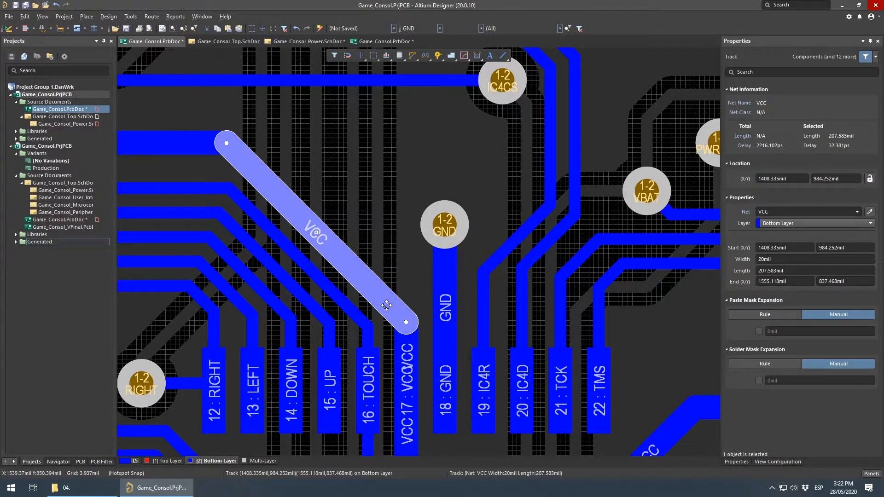
left_click(414, 276)
Set the width of both GND track segments between capacitor C20's pad 2 and its via to 20mil
scroll(414, 299, "down", 2, "ctrl")
right_click_drag(369, 364, 445, 223)
right_click_drag(562, 162, 432, 279)
right_click_drag(316, 310, 421, 272)
scroll(386, 258, "up", 4, "ctrl")
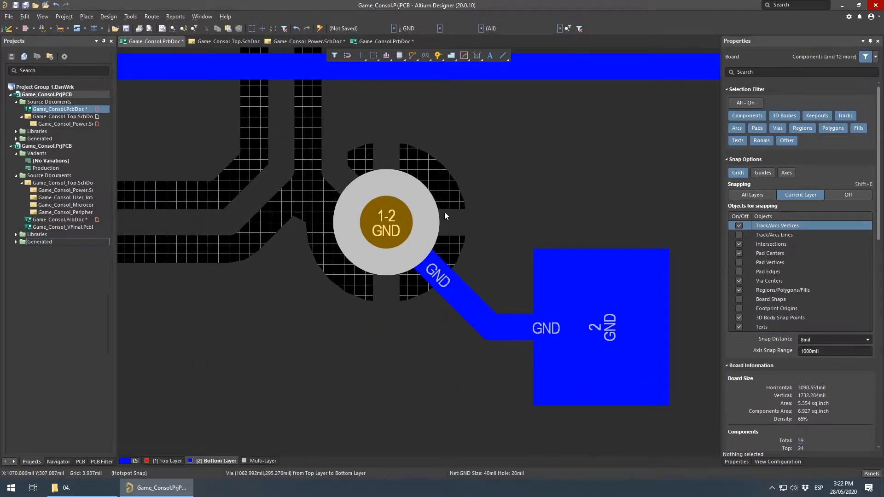
left_click(518, 317)
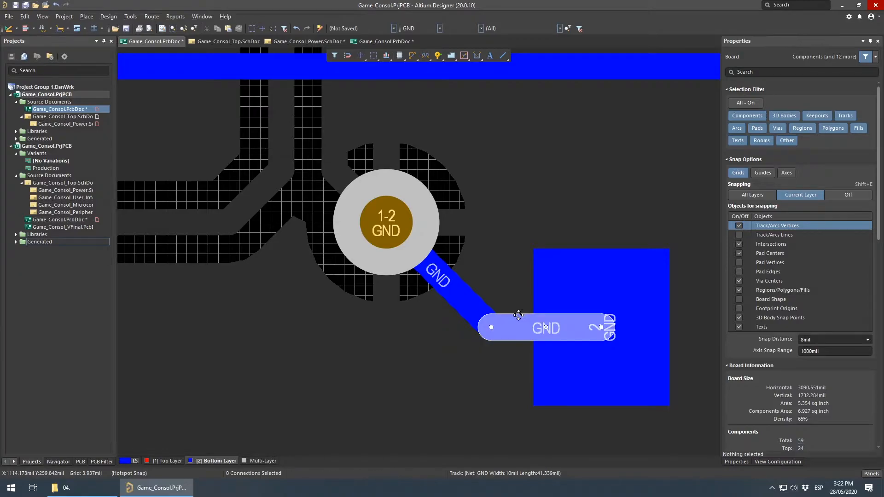
left_click(479, 316, "shift")
key("Tab")
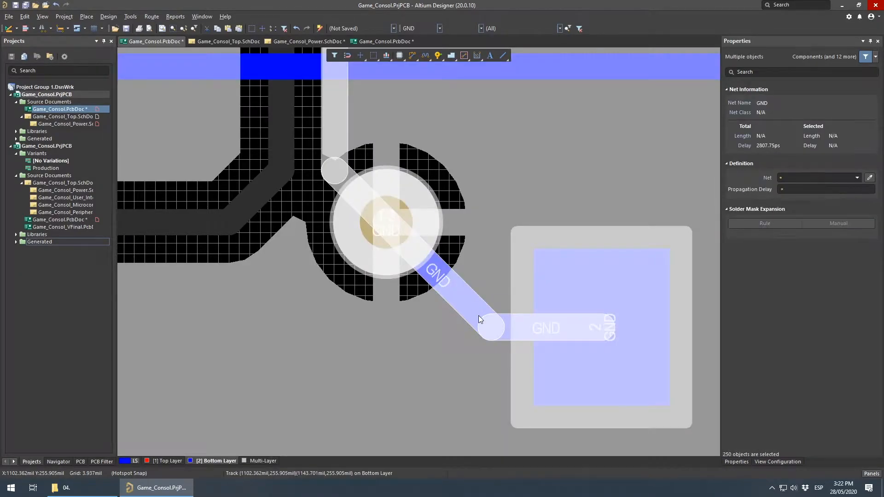
left_click(462, 336)
left_click(464, 301)
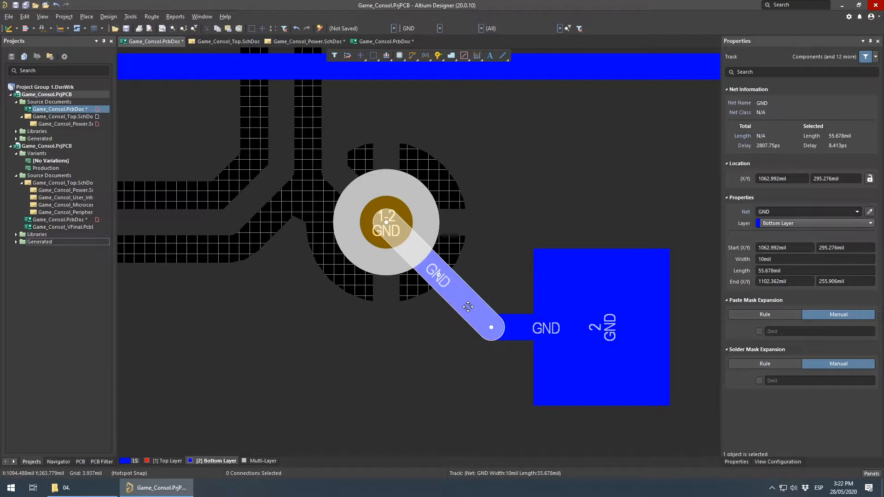
left_click(603, 328, "shift")
left_click(815, 258)
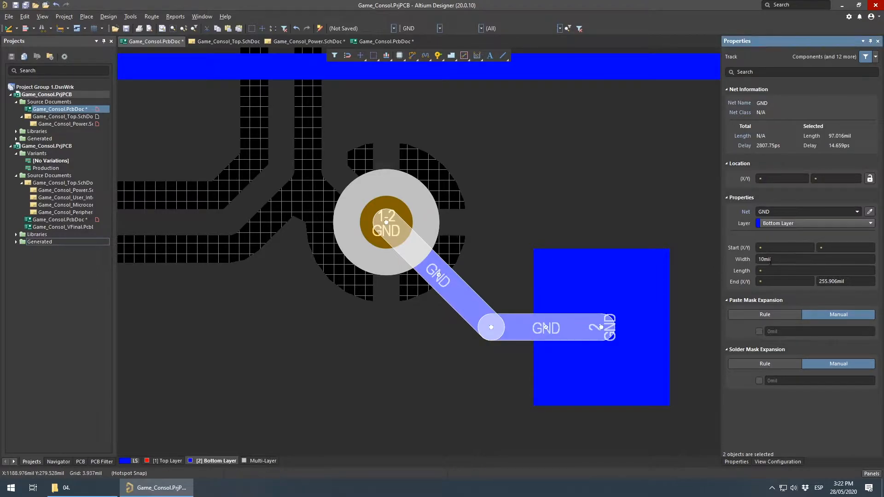
key("ctrl+a")
type("20mil")
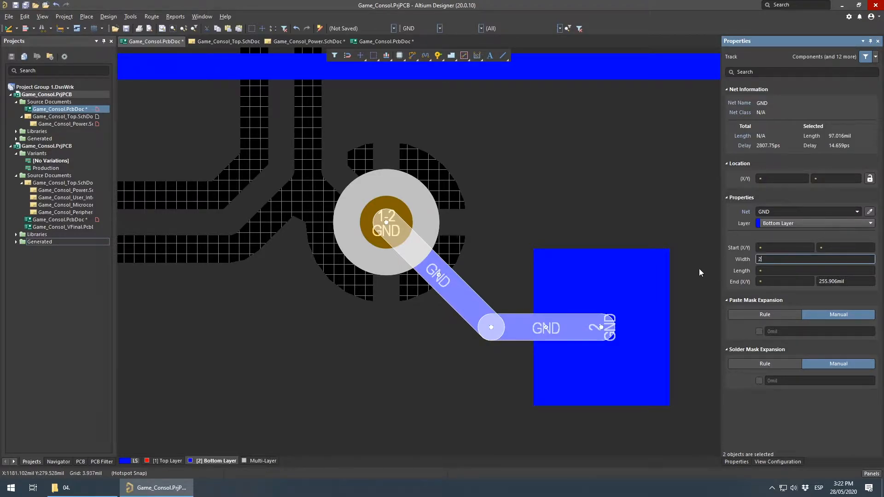
key("Return")
left_click(606, 213)
Examine capacitor C20's VCC track and the surrounding Bottom Layer routing up to pin 18's GND via
scroll(511, 119, "down", 5, "ctrl")
right_click_drag(569, 140, 495, 215)
scroll(494, 217, "up", 4, "ctrl")
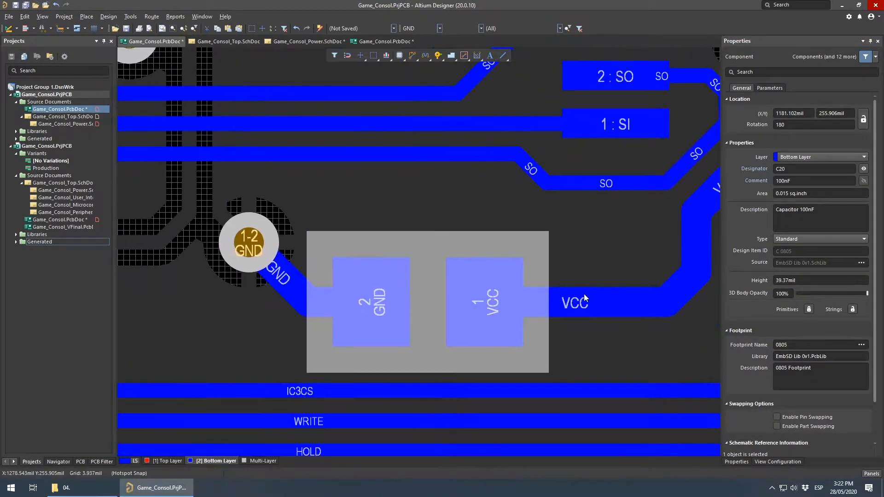
left_click(658, 297)
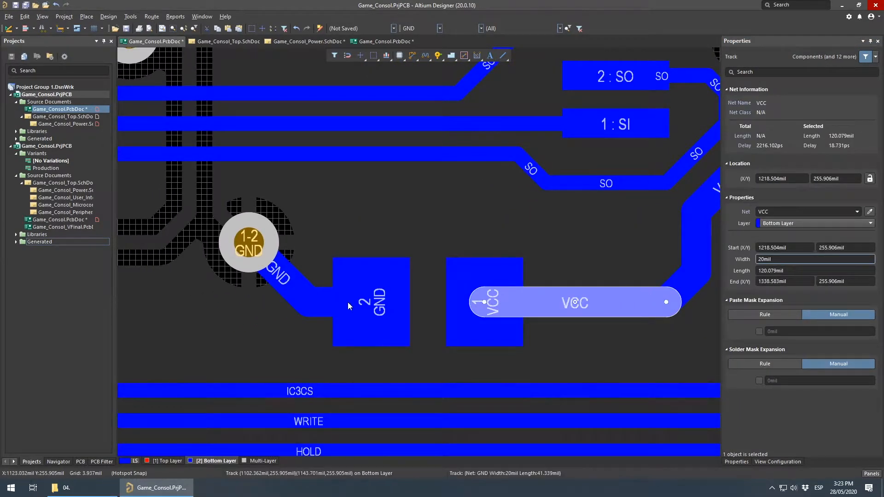
left_click(394, 235)
scroll(452, 212, "down", 3, "ctrl")
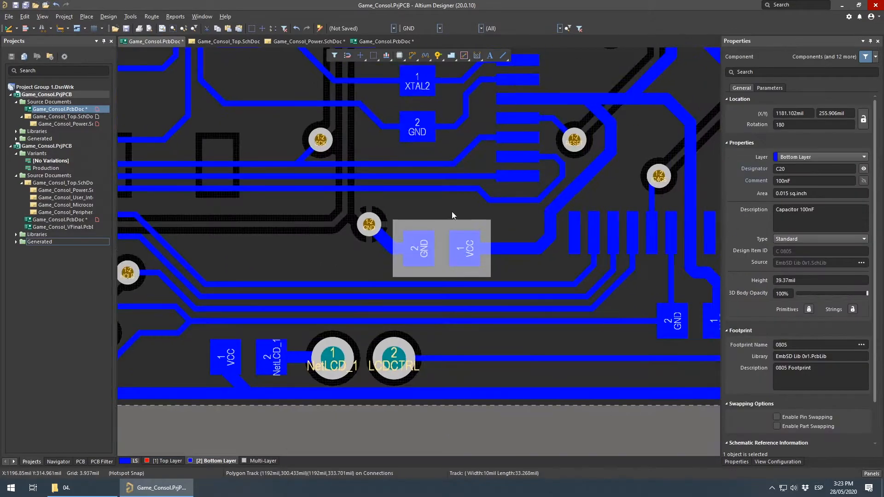
scroll(468, 175, "down", 4, "ctrl")
right_click_drag(468, 175, 451, 241)
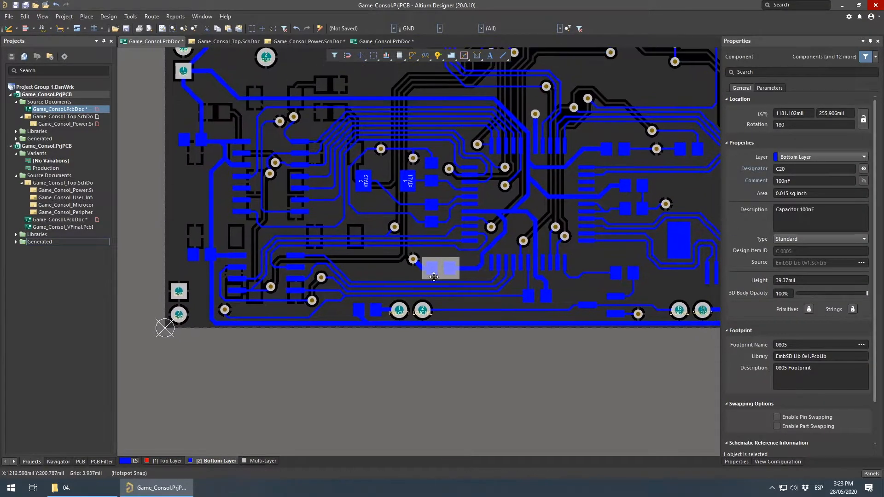
right_click_drag(488, 182, 421, 322)
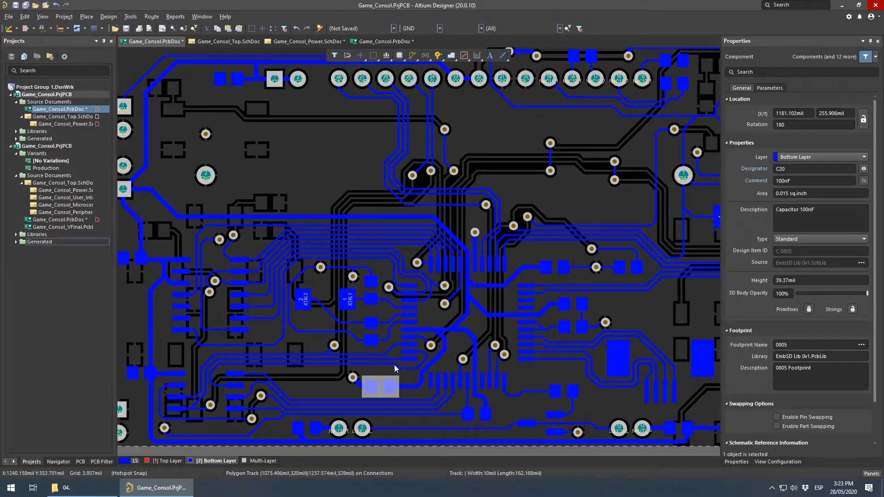
right_click_drag(405, 227, 467, 292)
scroll(533, 279, "up", 2, "ctrl")
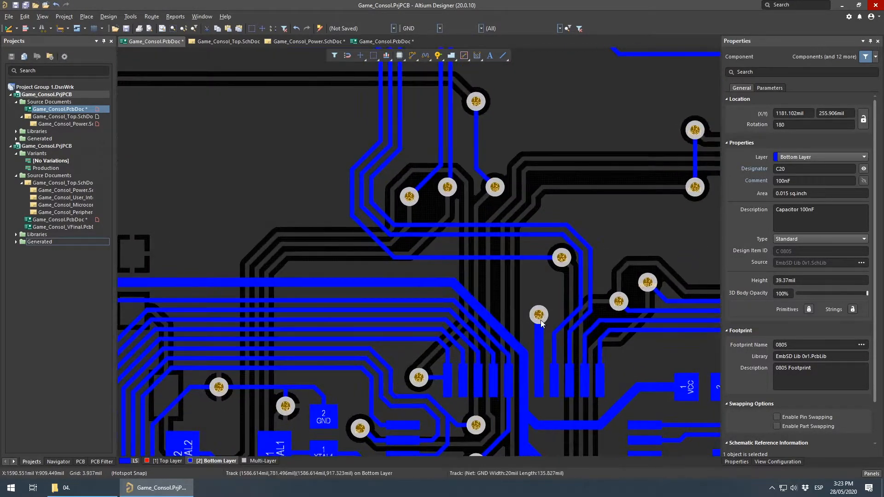
scroll(540, 318, "up", 2, "ctrl")
scroll(536, 319, "down", 2, "ctrl")
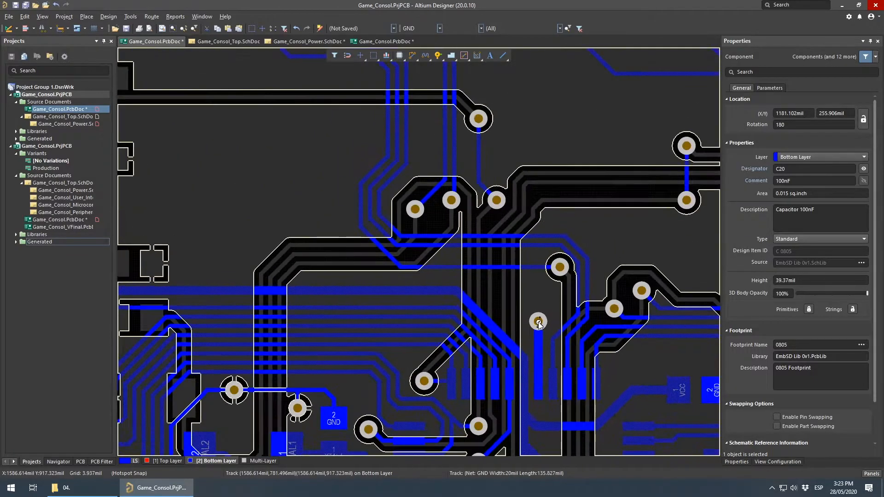
Delete the isolated GND via below the capacitor near the board's upper-left corner
scroll(463, 338, "up", 2, "ctrl")
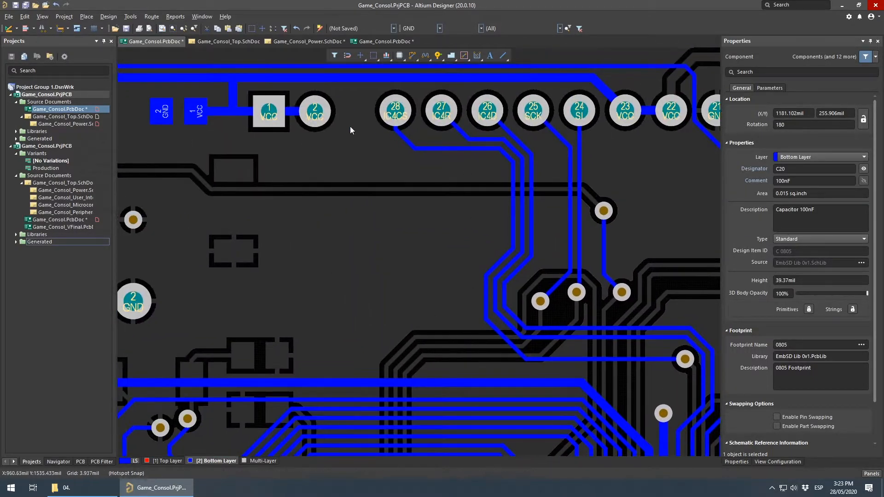
right_click_drag(215, 107, 513, 236)
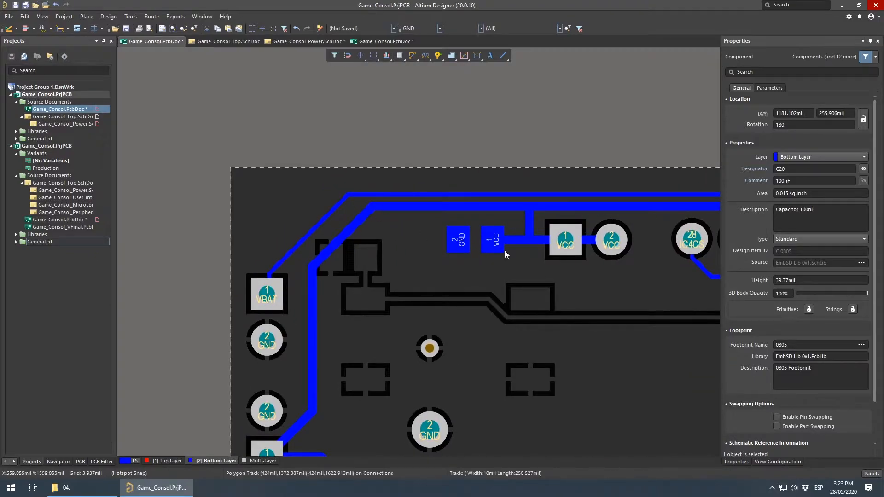
scroll(405, 220, "up", 3, "ctrl")
scroll(507, 322, "down", 3)
scroll(474, 291, "down", 3)
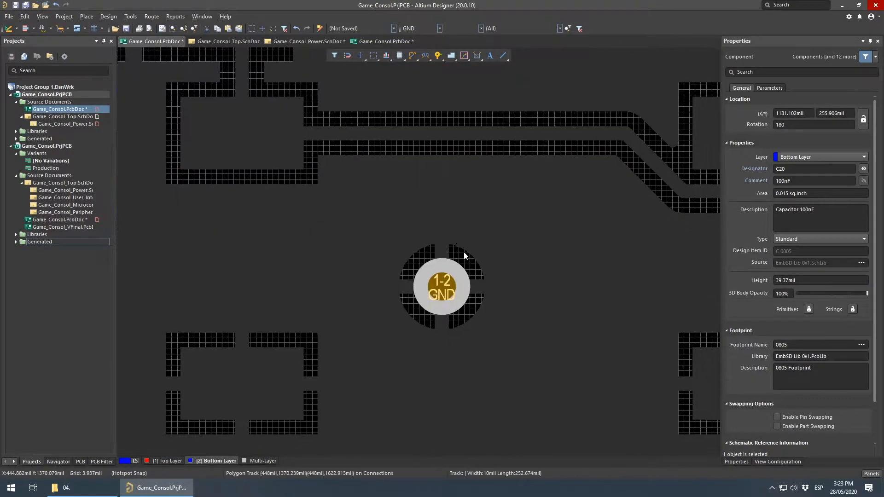
left_click(446, 280)
key("Delete")
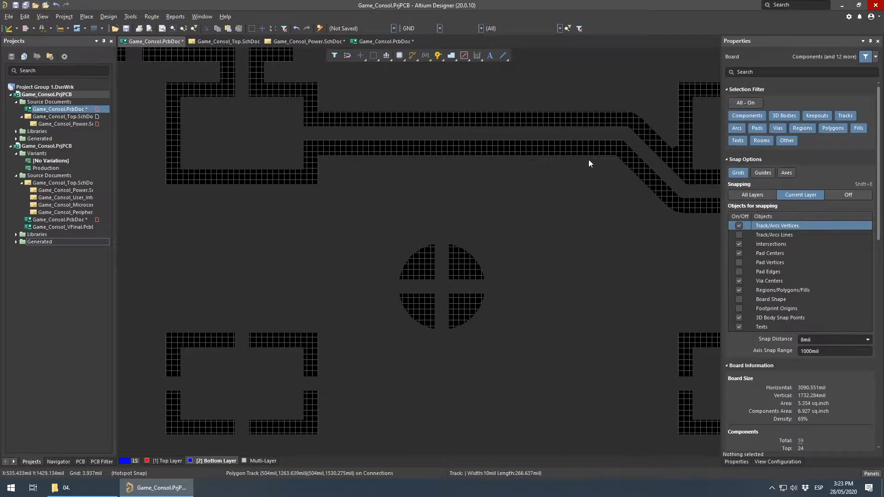
Route a 20mil GND track about 57 mil long leftward from pad 2 of the capacitor beside the upper VCC header
scroll(440, 253, "up", 4)
scroll(411, 286, "down", 2, "ctrl")
scroll(415, 305, "up", 1)
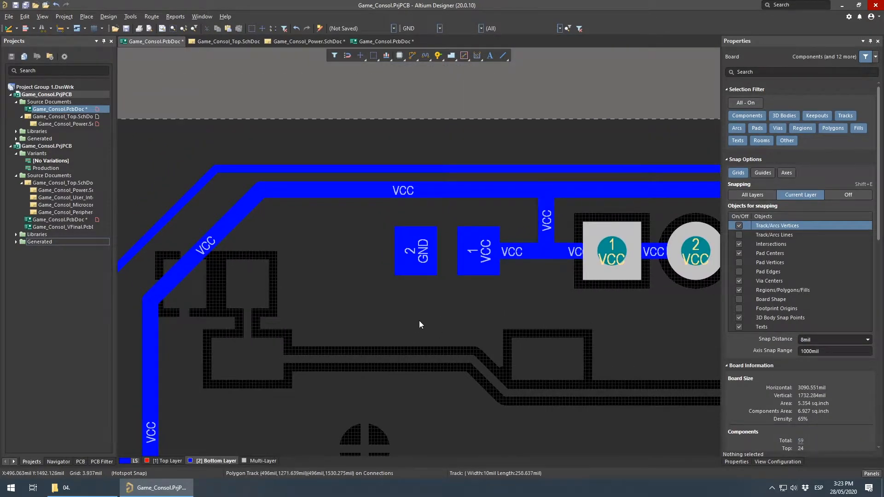
key("ctrl+w")
left_click(415, 252)
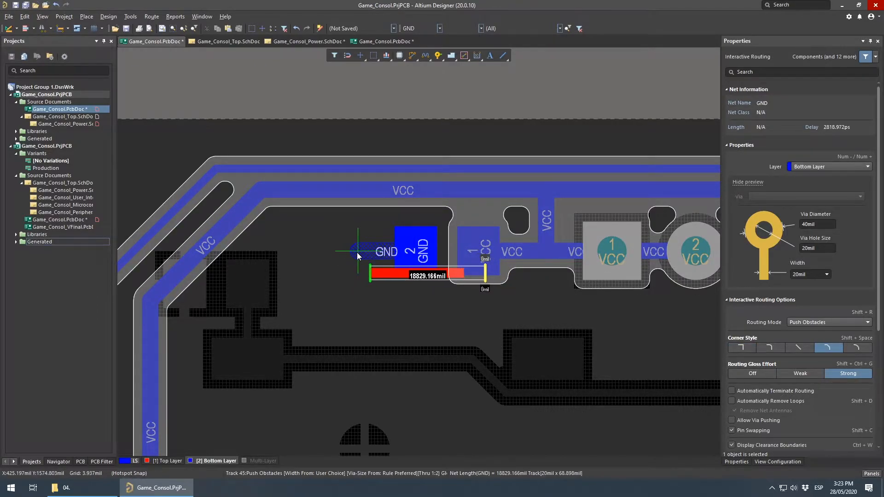
left_click(360, 252)
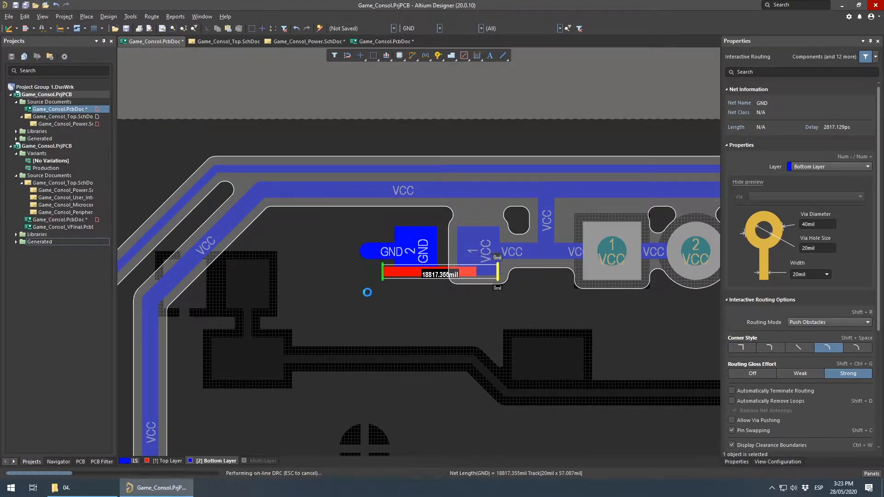
key("Escape")
Place a via on the free end of the new GND track beside the upper capacitor
key("p")
key("v")
left_click(368, 251)
key("Escape")
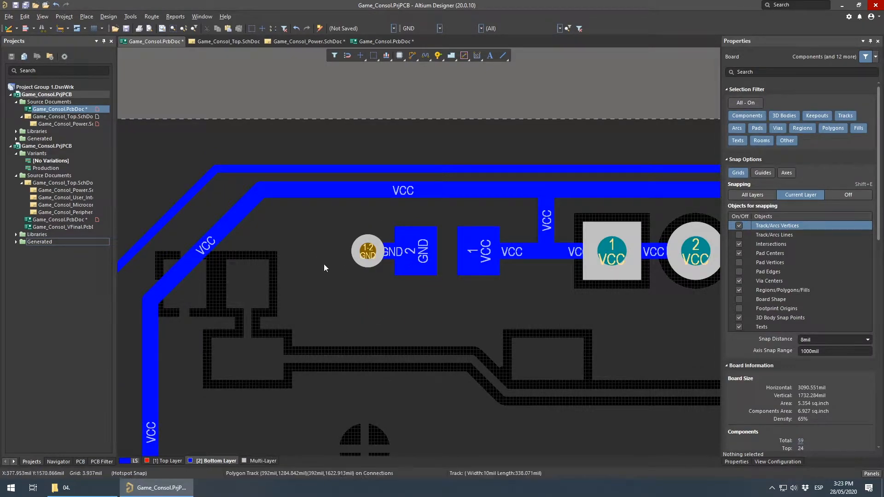
scroll(420, 254, "down", 3, "ctrl")
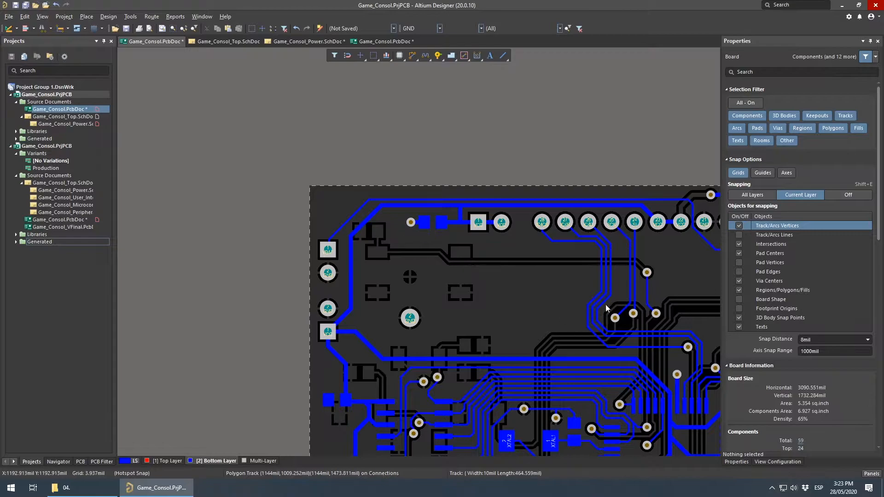
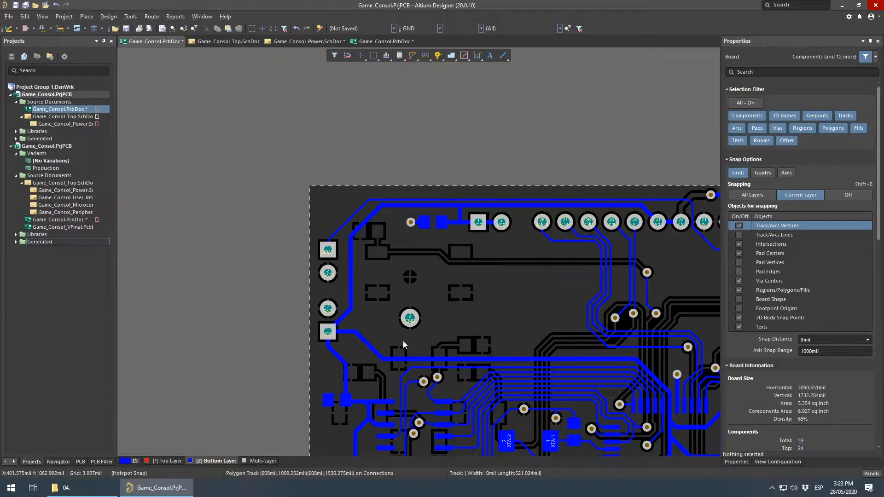
Route a 20mil GND track about 64 mil long upward from capacitor C22's pad 2 on the Bottom Layer
right_click_drag(398, 420, 456, 284)
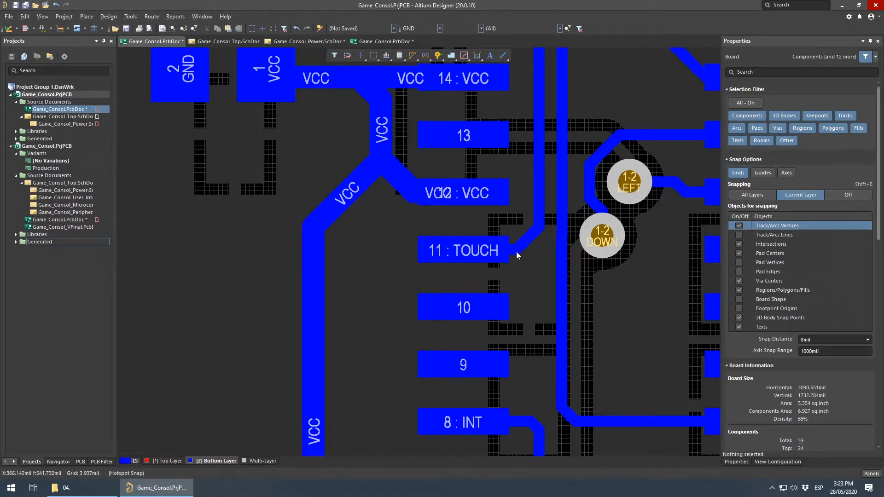
scroll(474, 231, "down", 7, "ctrl")
right_click_drag(548, 197, 479, 221)
scroll(311, 341, "up", 5, "ctrl")
right_click(371, 280)
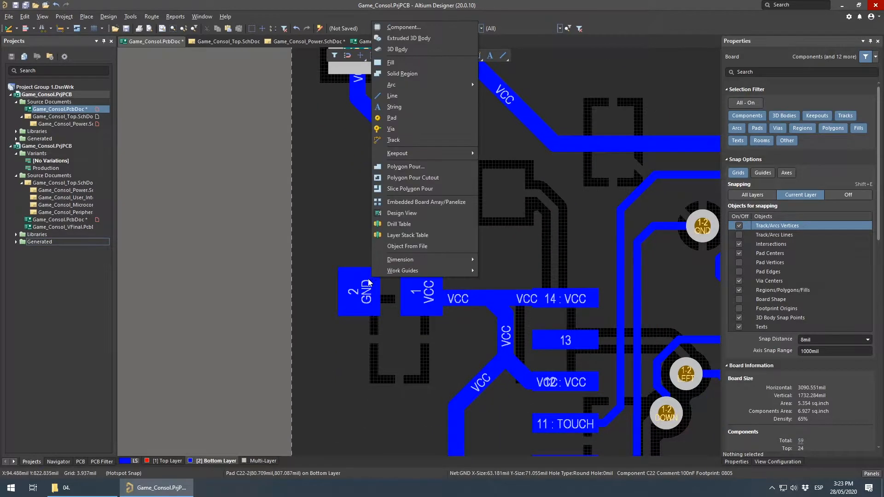
left_click(405, 213)
left_click(364, 288)
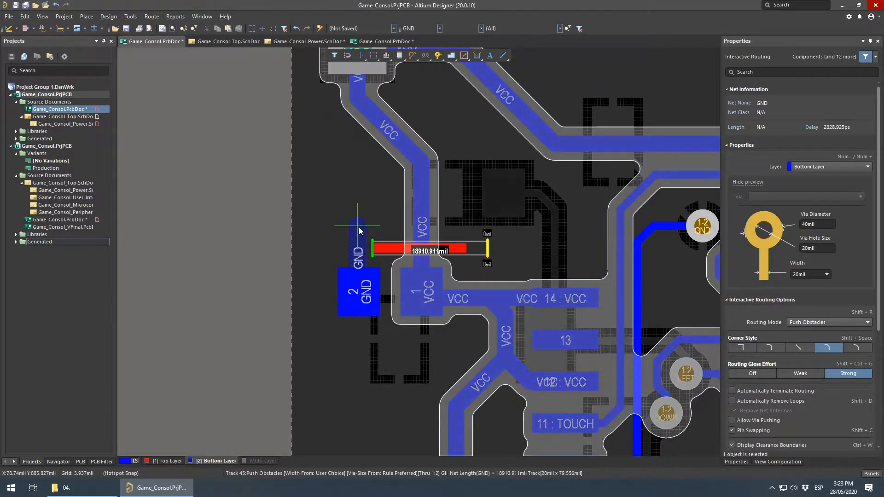
left_click(360, 234)
key("Escape")
key("Escape")
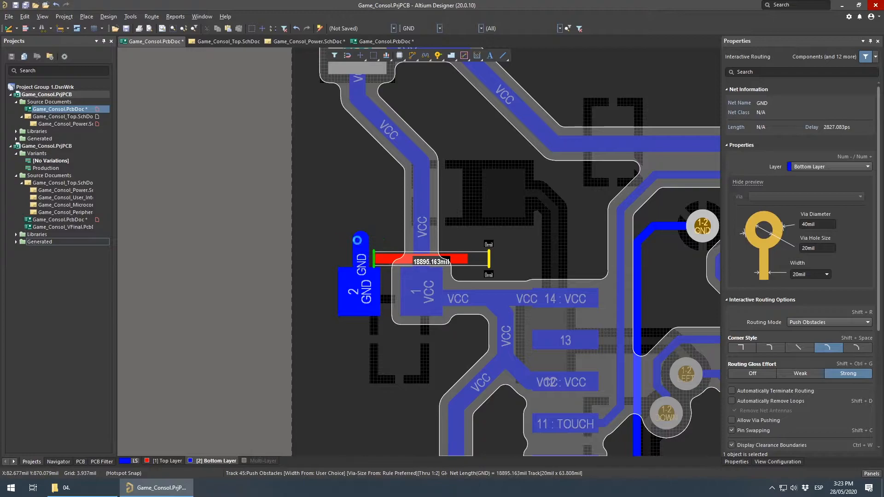
Place a via on the upper end of the GND track from capacitor C22
key("p")
key("v")
left_click(361, 238)
key("Escape")
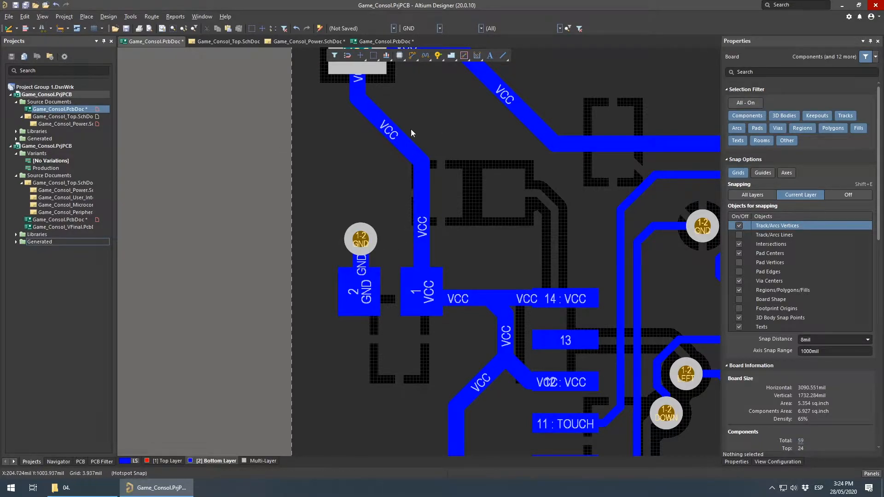
Repour the ground polygons around the new GND vias and the spot of the deleted via
right_click_drag(533, 201, 452, 381)
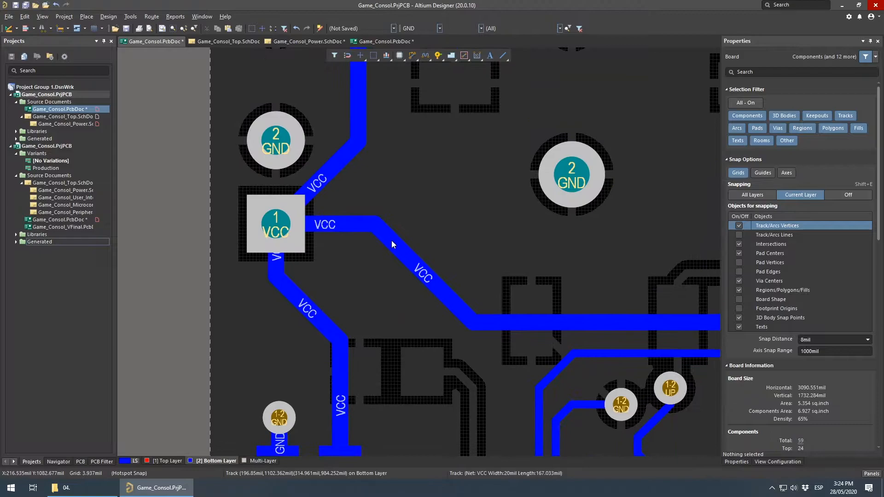
scroll(394, 239, "down", 3, "ctrl")
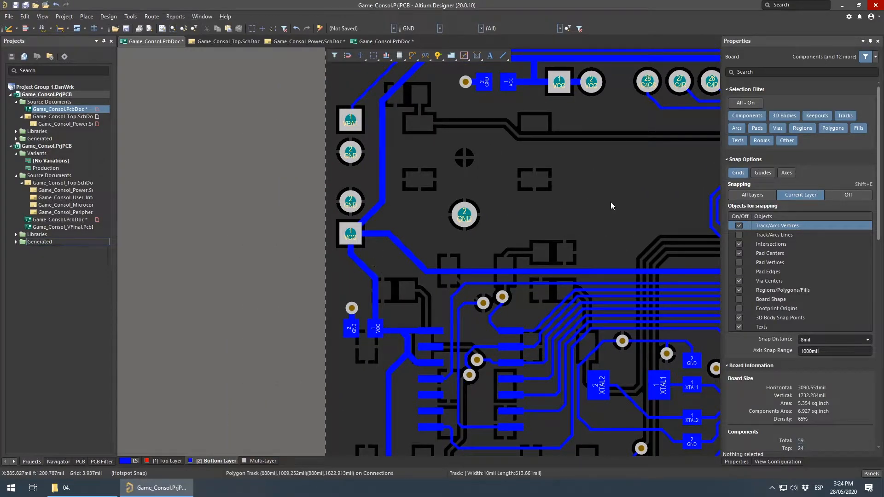
right_click_drag(609, 207, 587, 212)
right_click(587, 208)
key("Escape")
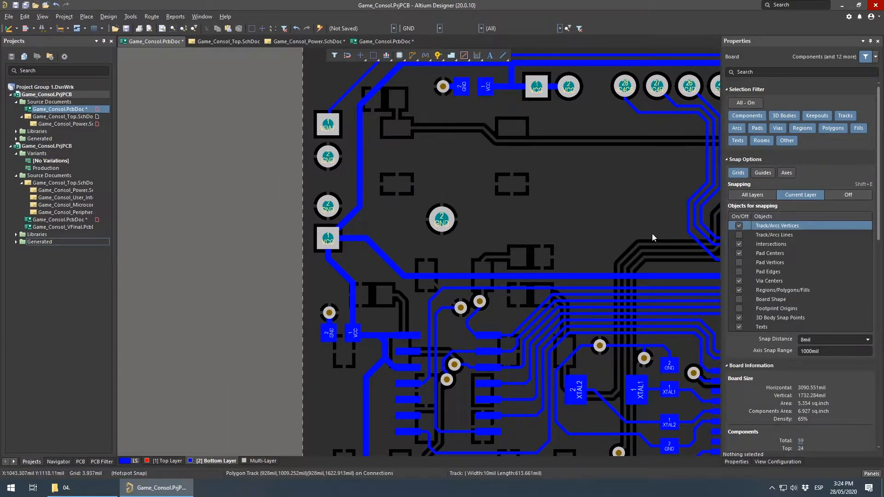
Compare the first board's Top Layer ground pour with the Top and Bottom Layers of the second Game_Consol board
right_click_drag(664, 237, 502, 282)
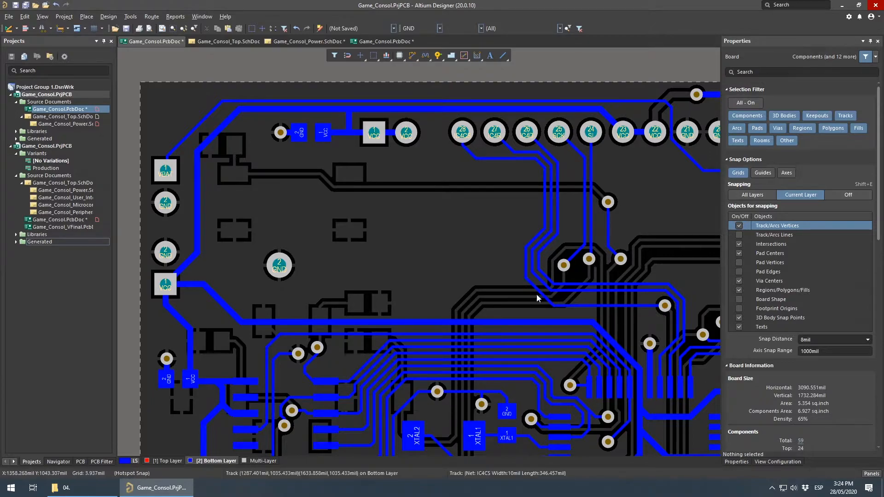
key("KP_Multiply")
scroll(408, 186, "down", 5, "ctrl")
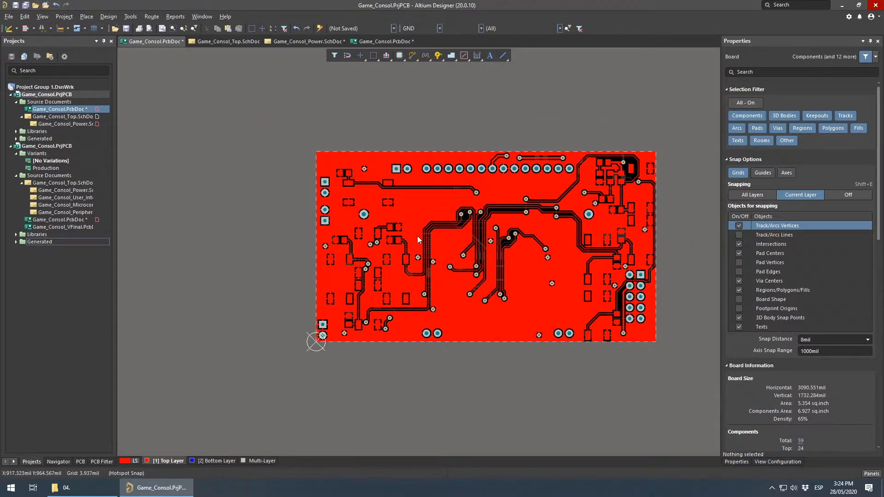
right_click_drag(529, 260, 437, 277)
left_click(377, 42)
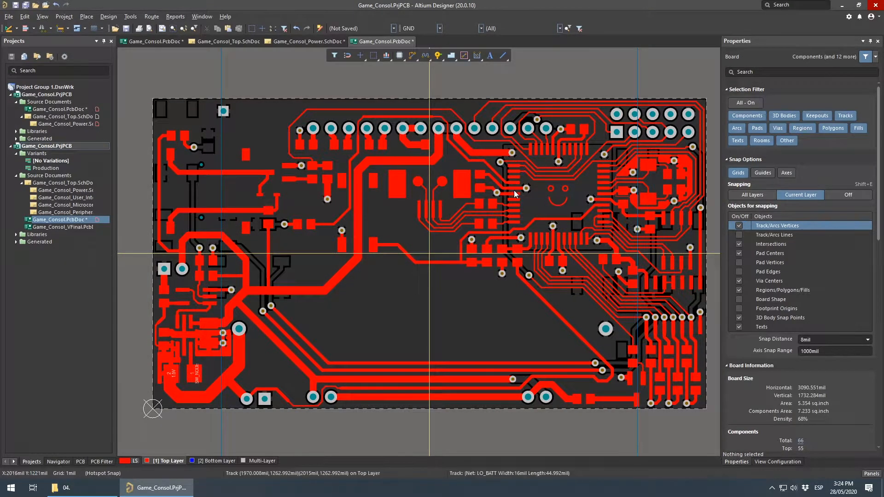
key("KP_Multiply")
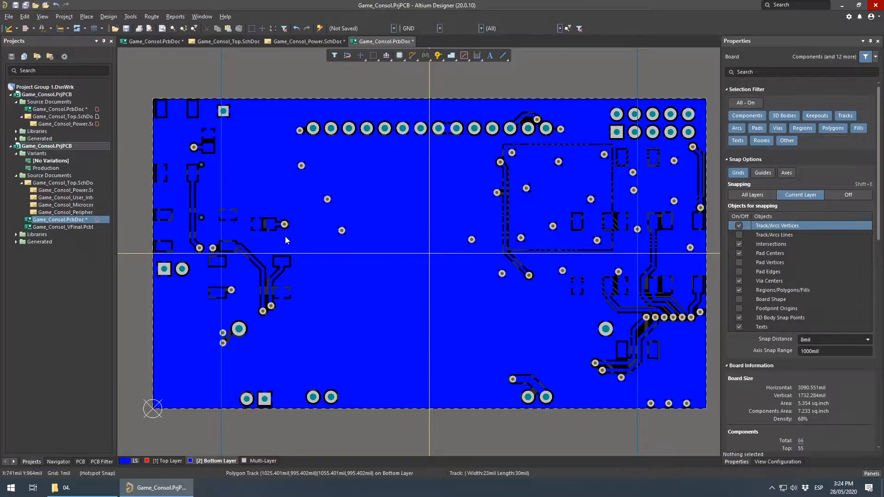
Examine the second board's Bottom Layer ground pour, including the gaps cut by the tracks and vias around the button pads
right_click_drag(476, 298, 408, 298)
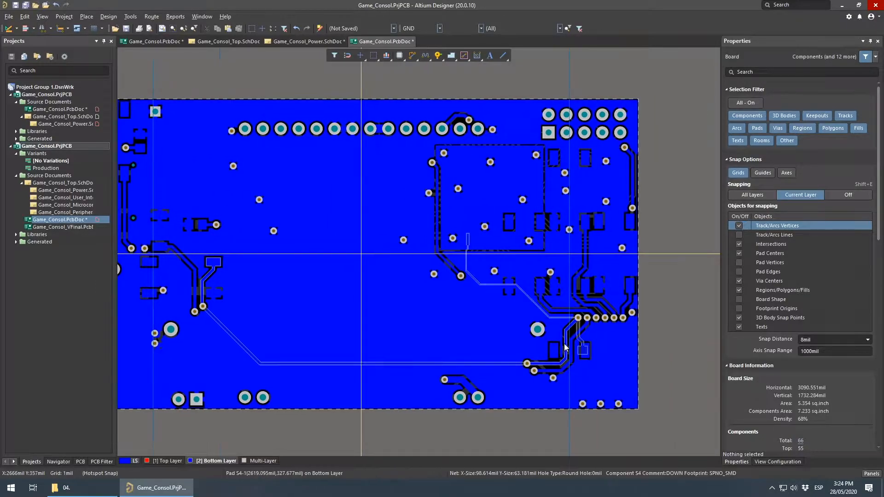
right_click_drag(347, 292, 258, 285)
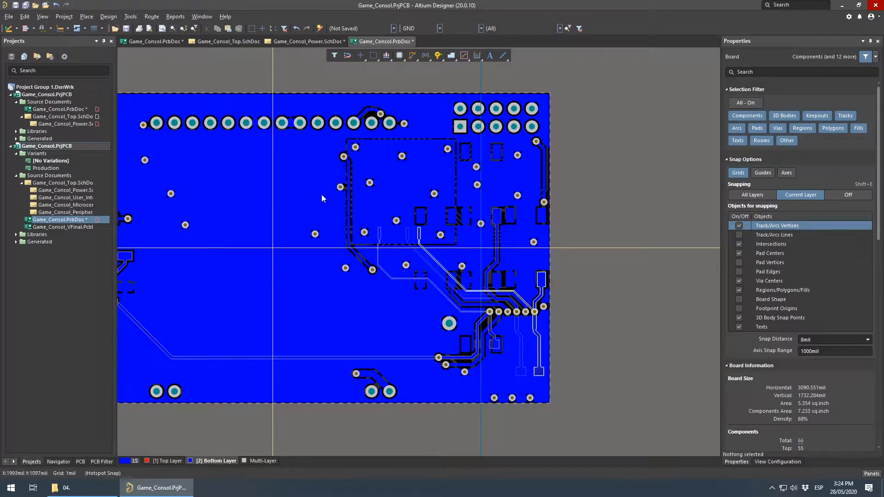
right_click_drag(293, 212, 504, 303)
scroll(267, 220, "down", 3)
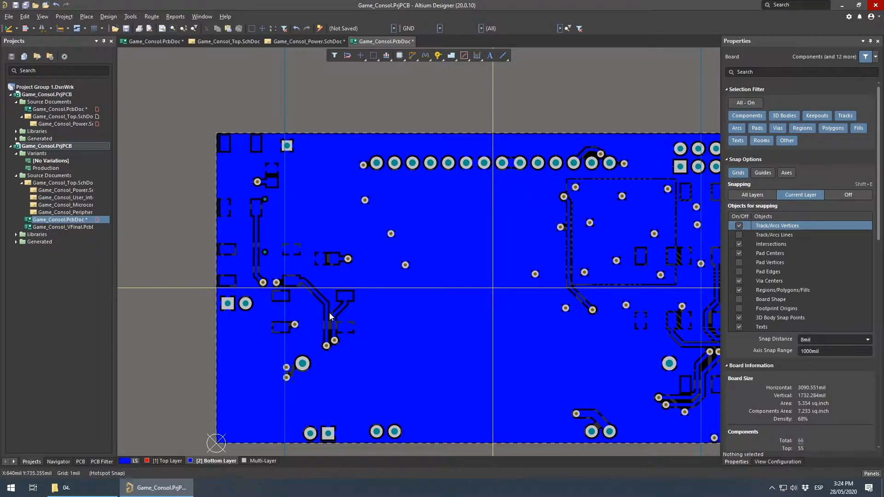
right_click_drag(382, 313, 247, 284)
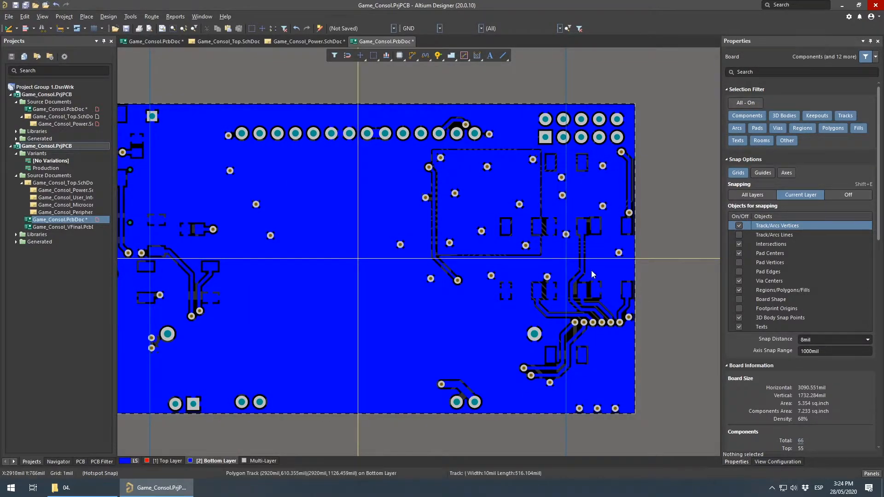
scroll(608, 312, "up", 3, "ctrl")
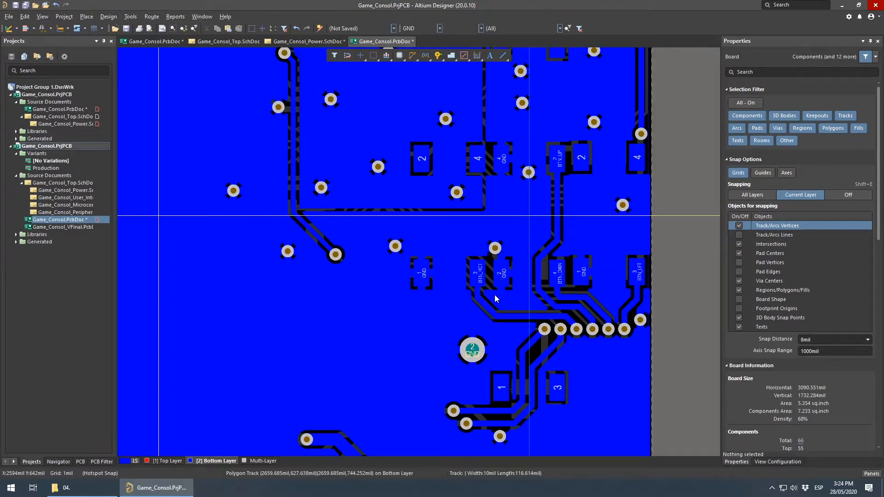
scroll(587, 306, "down", 2, "ctrl")
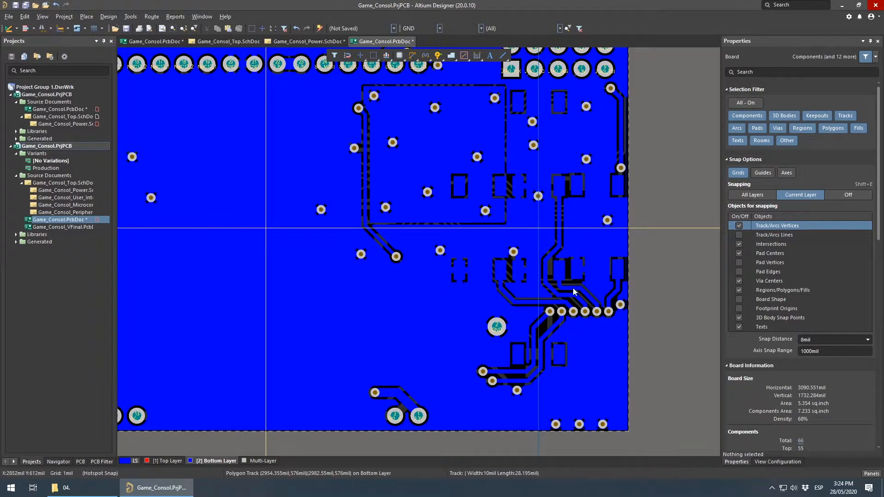
right_click_drag(461, 276, 527, 328)
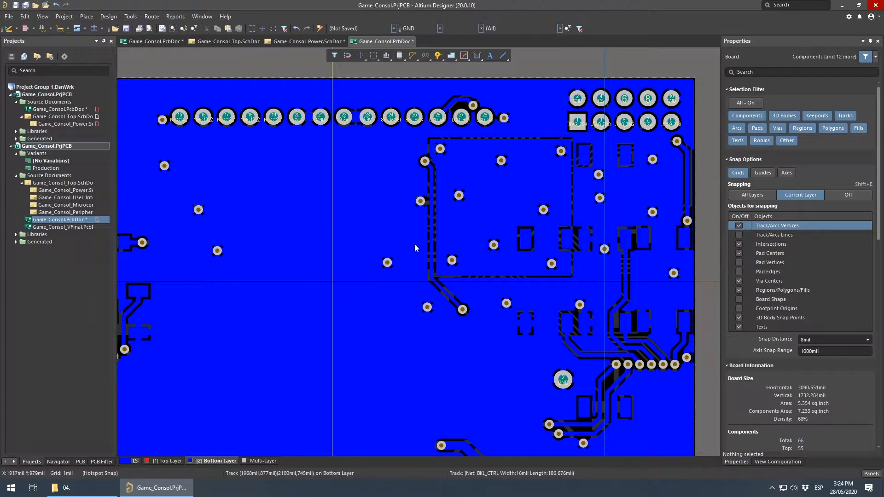
right_click_drag(272, 315, 602, 316)
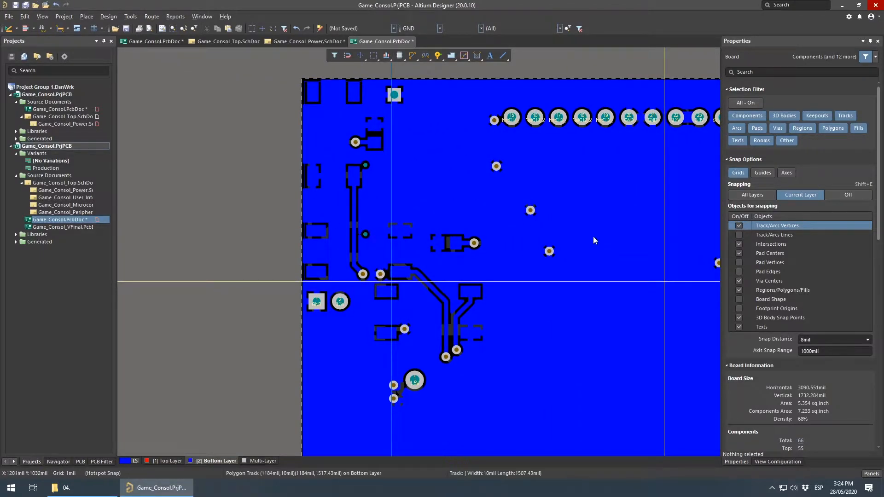
right_click_drag(673, 231, 304, 286)
Inspect the vias and the BKL_CTRL track around the rectangular outline in the second board's Bottom Layer pour
scroll(529, 278, "up", 2, "ctrl")
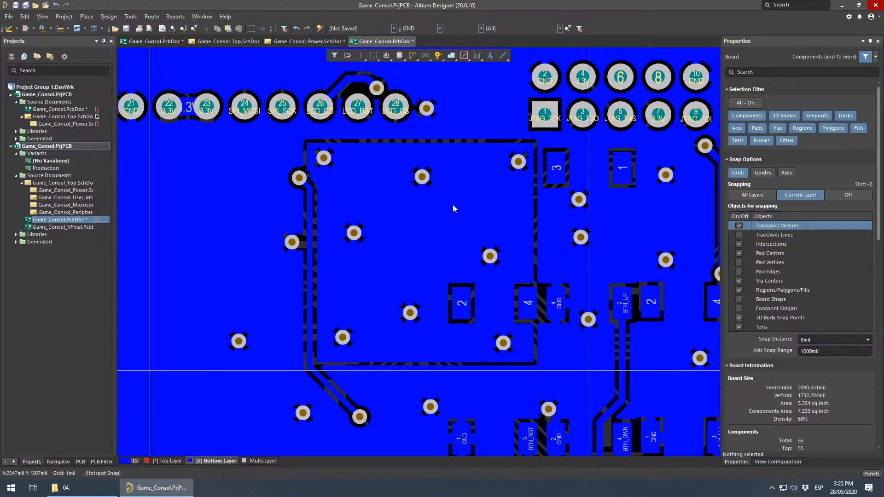
scroll(343, 226, "up", 5, "ctrl")
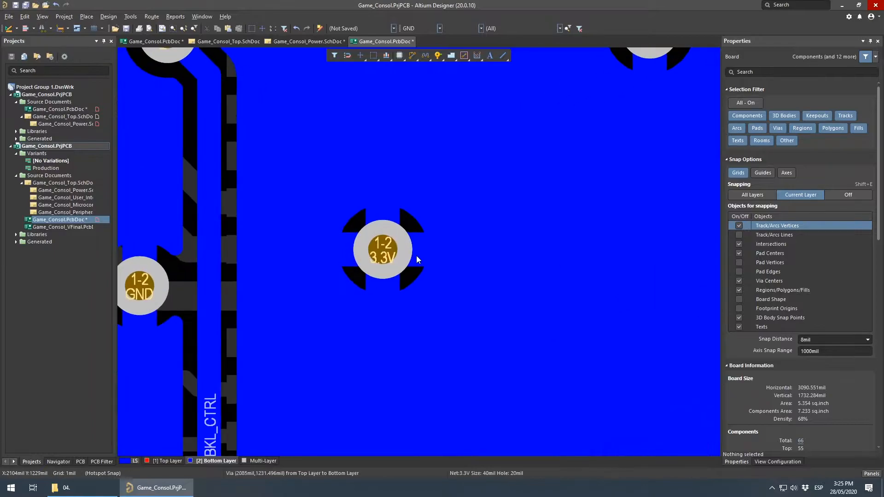
scroll(386, 246, "down", 4, "ctrl")
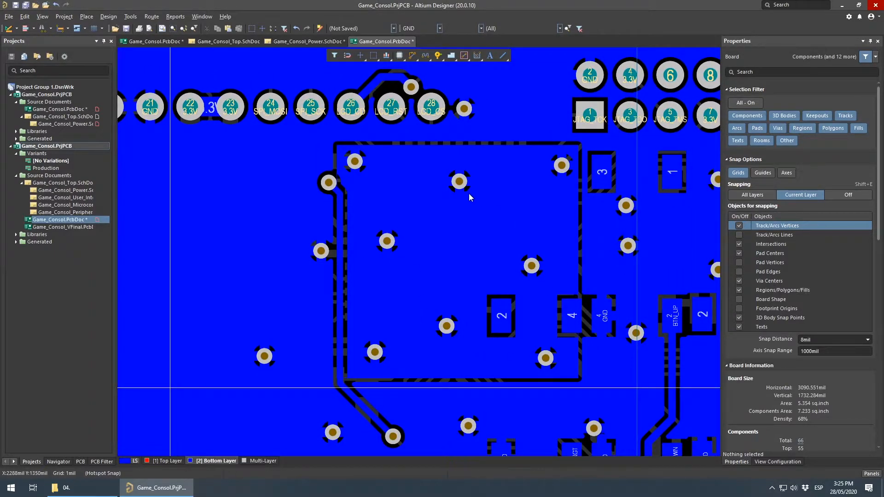
right_click_drag(495, 235, 389, 189)
right_click_drag(308, 157, 355, 172)
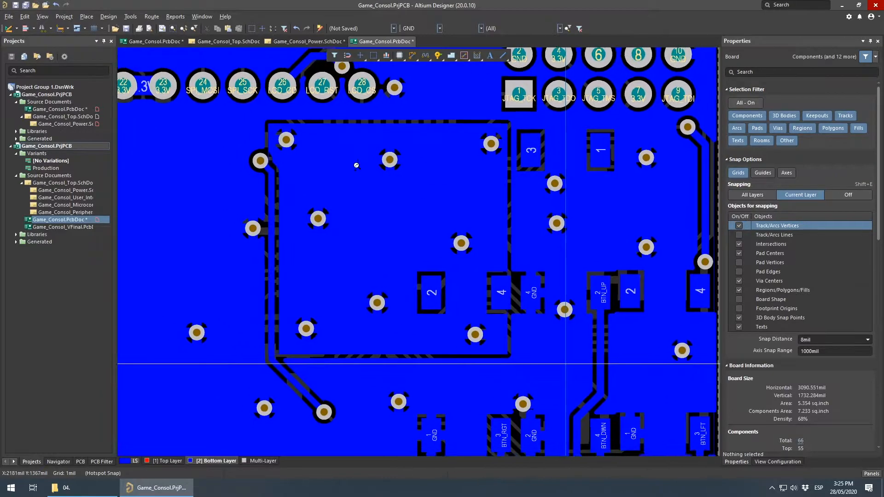
scroll(355, 166, "down", 1, "ctrl")
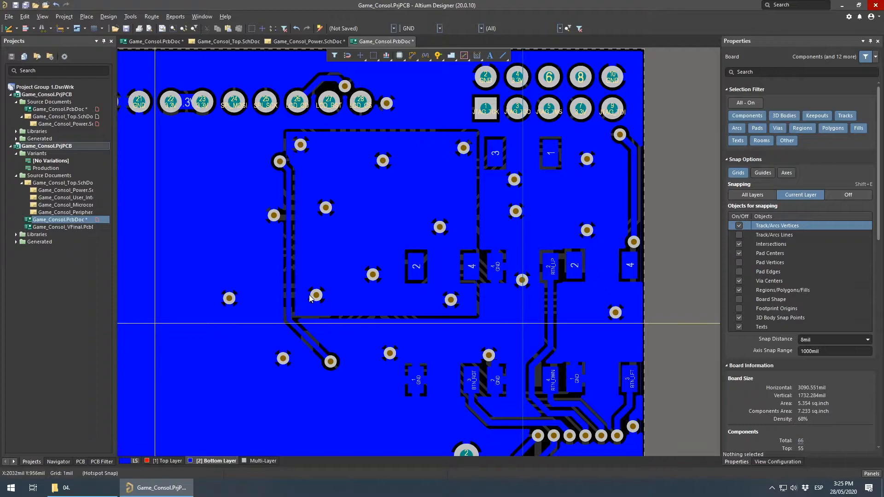
right_click_drag(208, 137, 309, 131)
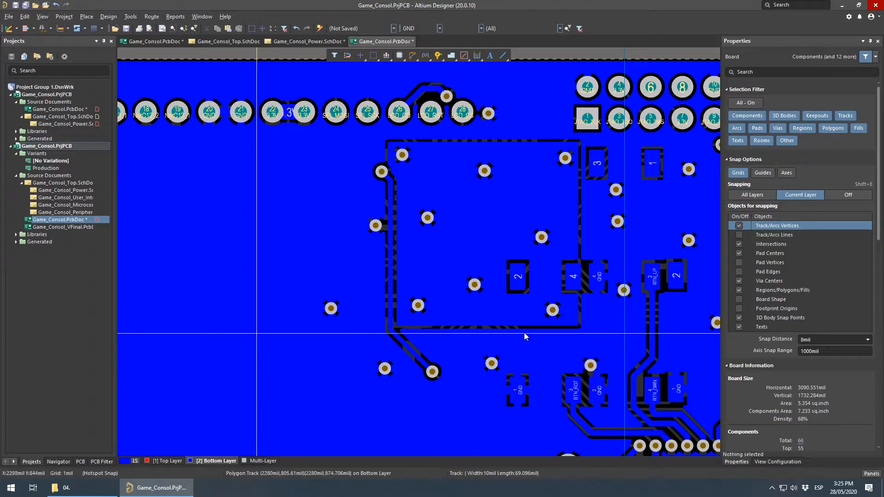
scroll(376, 368, "up", 2, "ctrl")
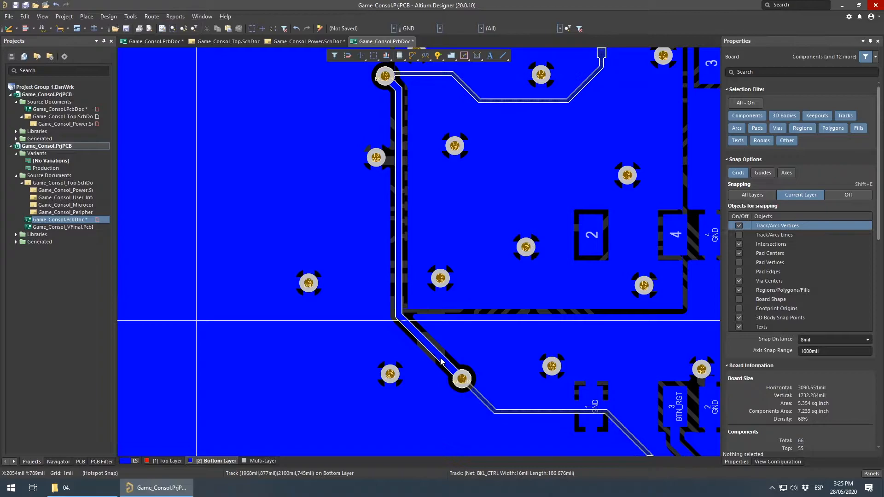
scroll(434, 364, "down", 2, "ctrl")
scroll(416, 305, "down", 1, "ctrl")
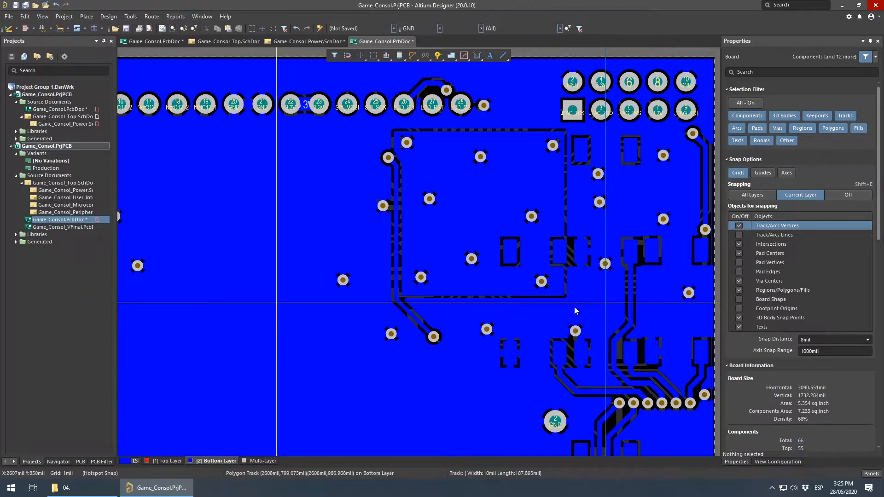
Compare the second board's Bottom and Top Layers with the first Game_Consol board's Top Layer ground pour
right_click_drag(647, 271, 551, 291)
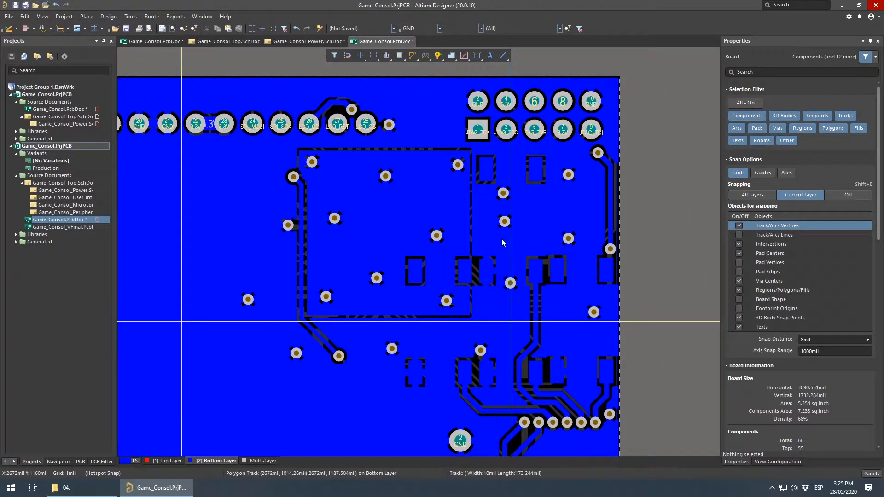
right_click_drag(357, 343, 574, 164)
scroll(573, 164, "down", 2, "ctrl")
right_click_drag(354, 161, 411, 285)
key("KP_Multiply")
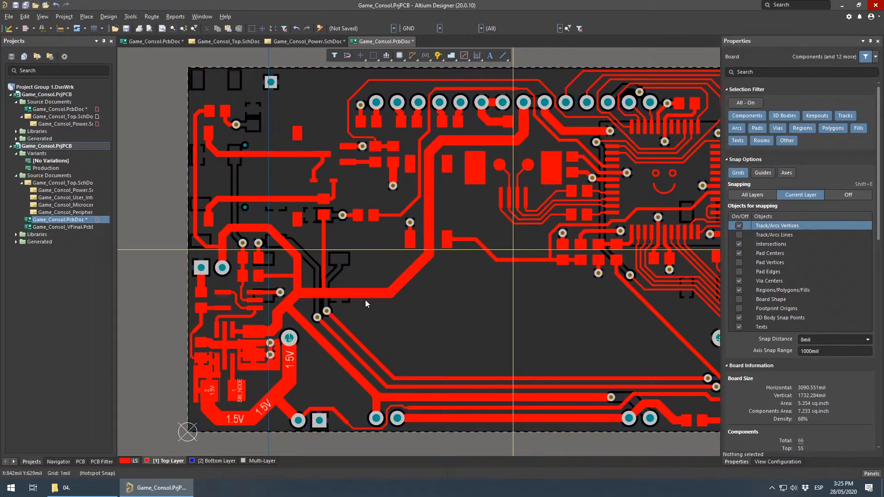
left_click(134, 38)
right_click_drag(322, 252, 450, 213)
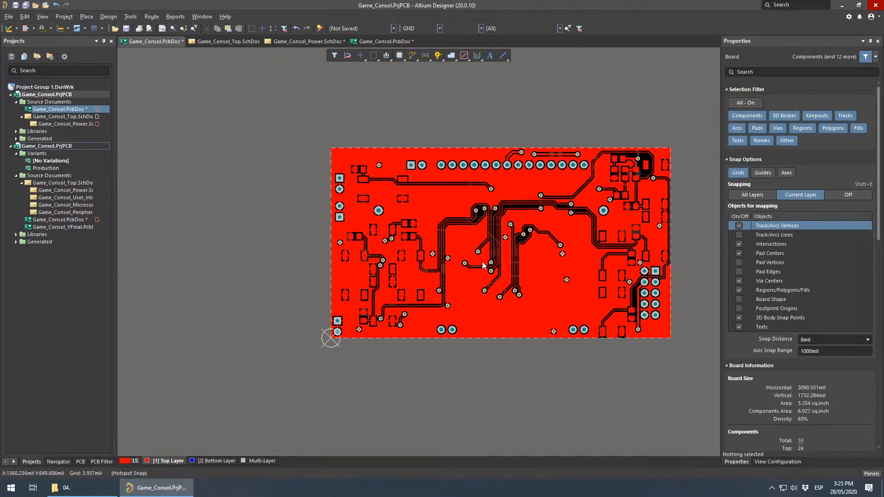
scroll(516, 245, "up", 4, "ctrl")
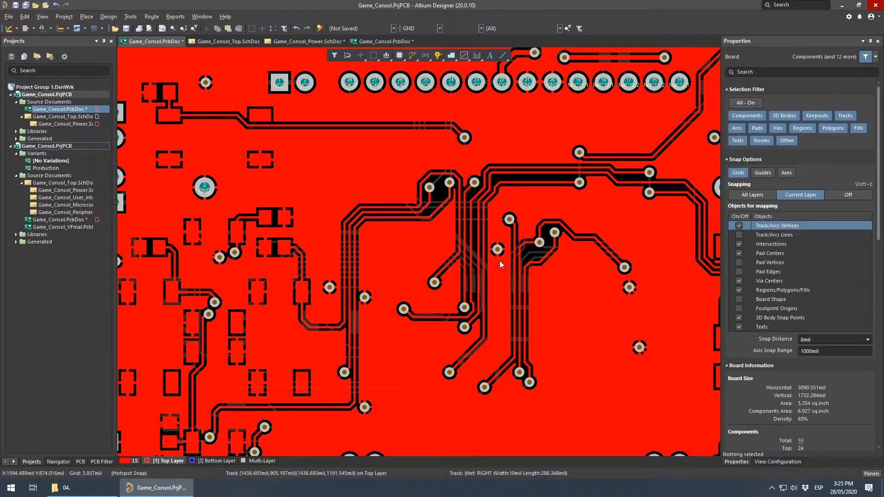
right_click_drag(579, 324, 515, 299)
scroll(514, 297, "down", 3, "ctrl")
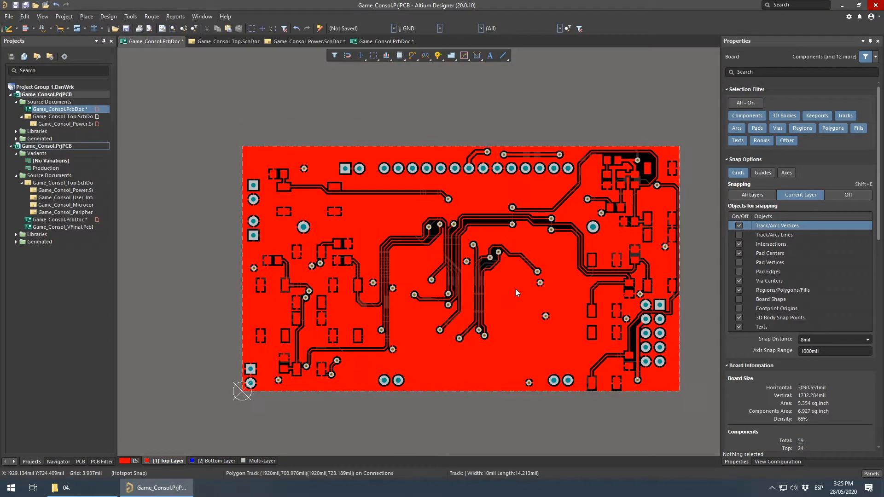
Shelve the first board's ground polygons to expose the tracks underneath
left_click(318, 149)
right_click(318, 148)
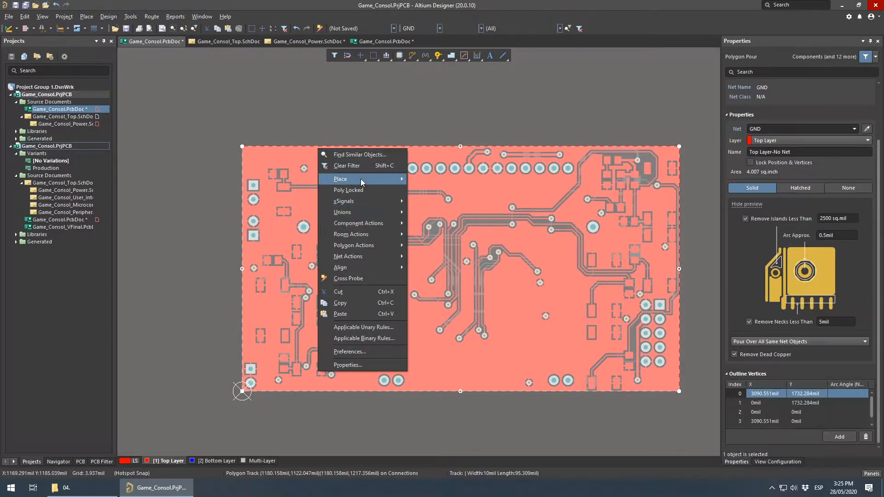
mouse_move(361, 250)
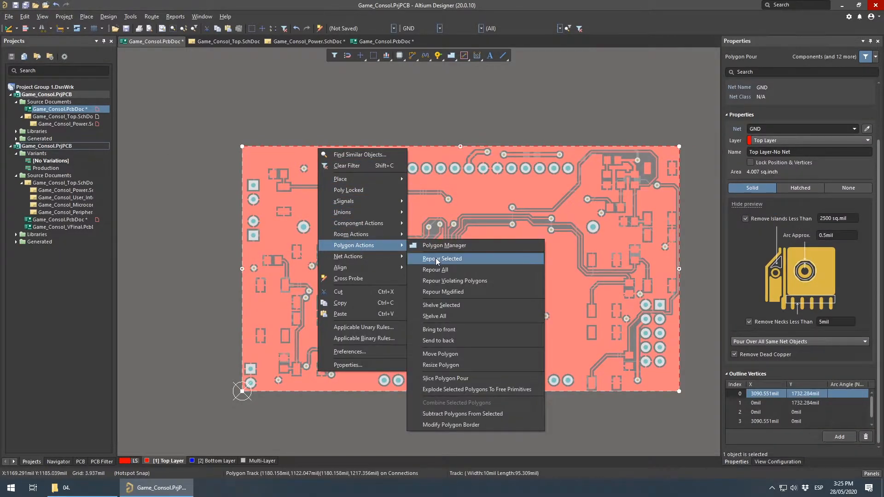
left_click(437, 304)
Select the connected 10mil GND tracks around the large GND pad near the FIRE switch on the Top Layer and delete them
scroll(280, 199, "up", 5, "ctrl")
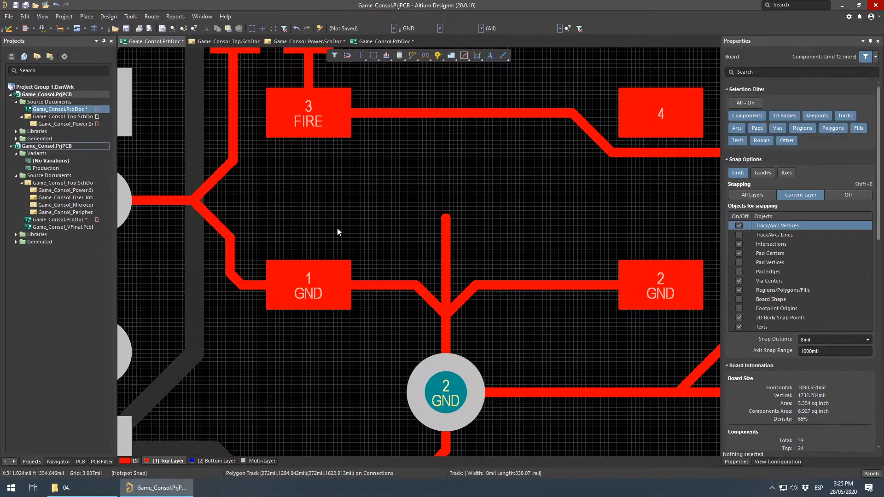
left_click(444, 231)
scroll(480, 207, "down", 5, "ctrl")
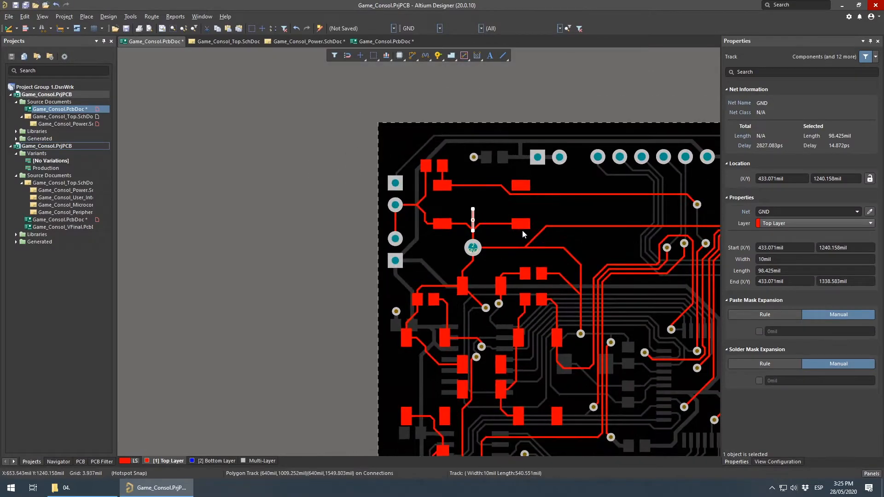
key("Tab")
right_click_drag(667, 259, 396, 244)
right_click_drag(553, 280, 384, 249)
scroll(485, 225, "down", 3, "ctrl")
left_click(485, 226)
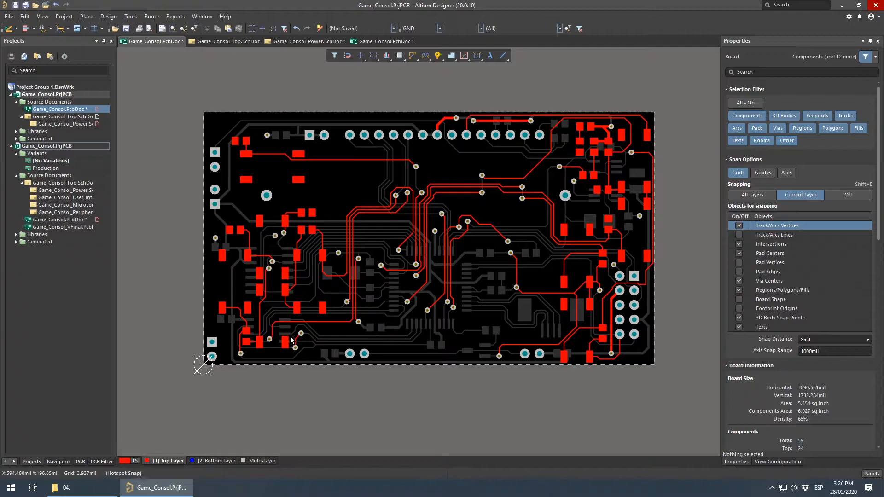
Check the Bottom Layer, return to the Top Layer, and restore the 2 shelved polygons on the first board
scroll(565, 212, "up", 2)
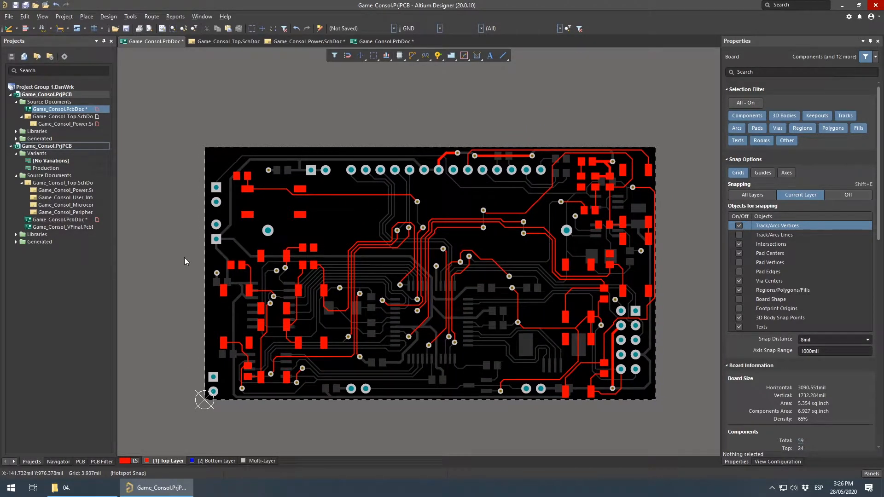
left_click(212, 463)
left_click(166, 462)
right_click_drag(343, 261, 307, 257)
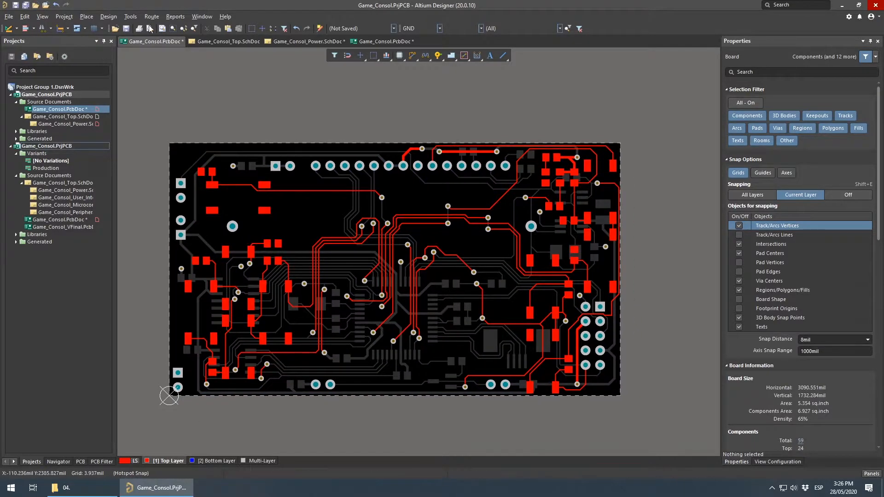
left_click(131, 17)
mouse_move(257, 89)
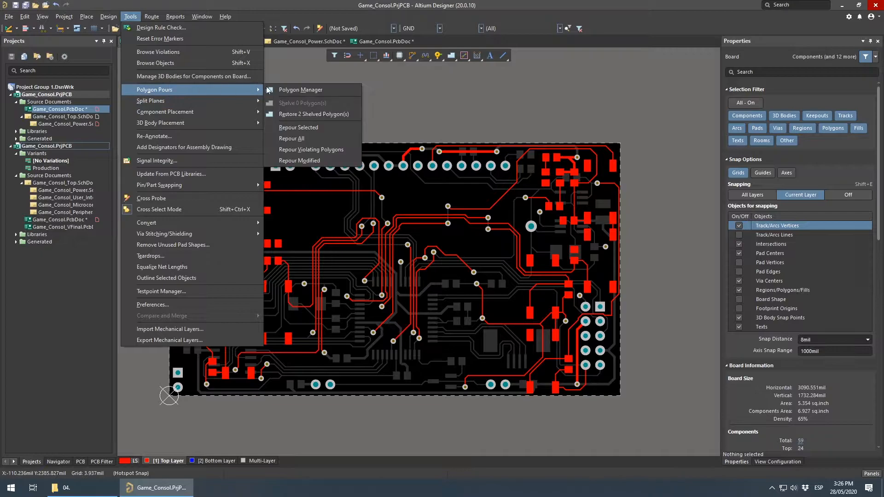
left_click(299, 114)
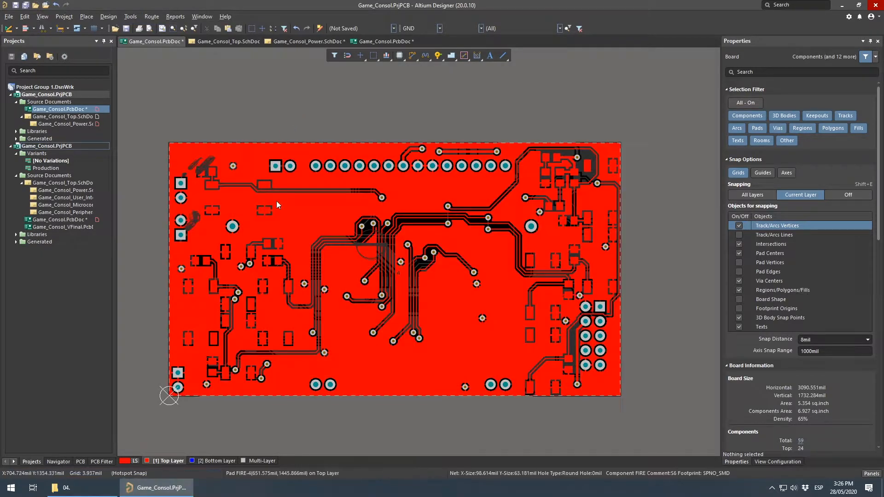
right_click_drag(246, 212, 250, 209)
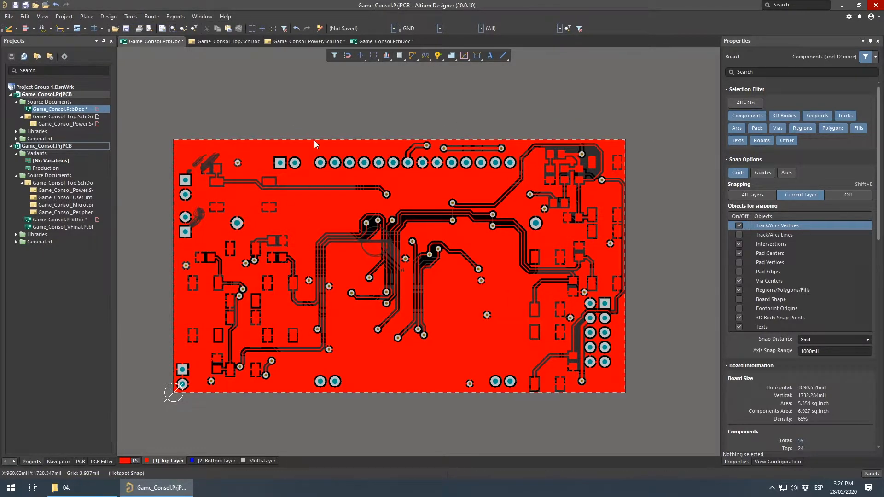
Switch to the second Game_Consol board and examine its Top Layer BKL_CTRL and button tracks between the microcontroller and the vias
left_click(377, 40)
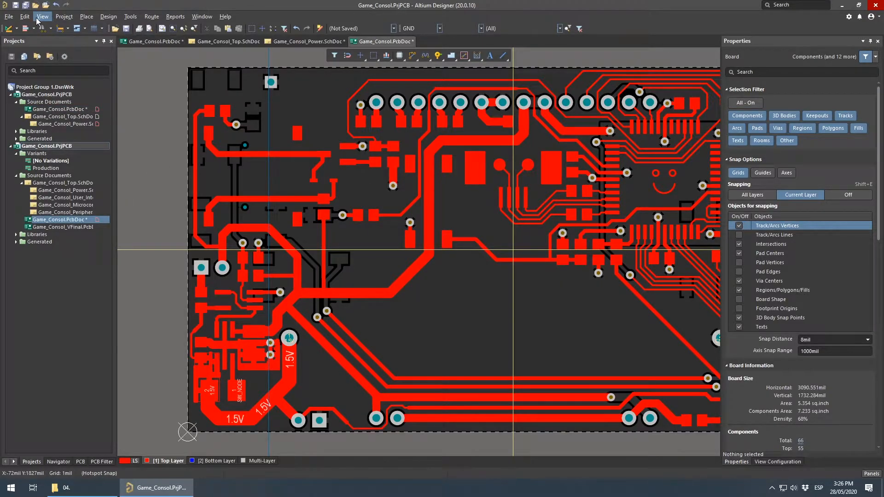
left_click(104, 17)
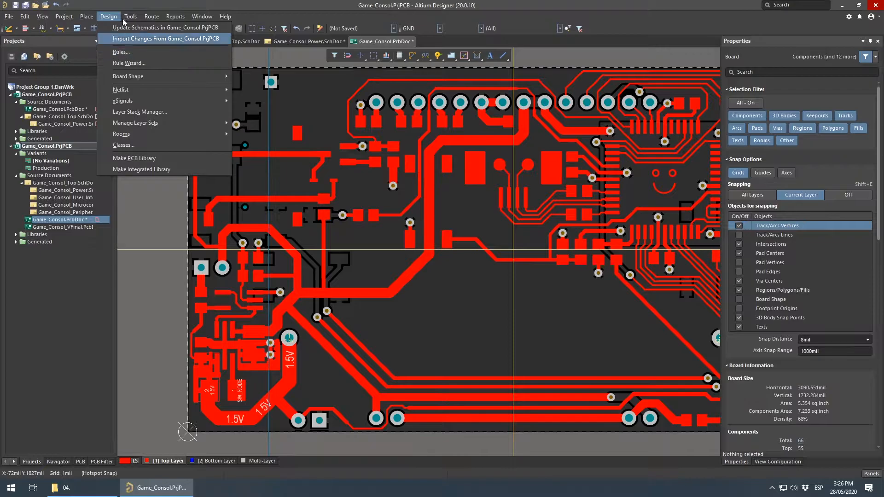
mouse_move(131, 19)
right_click_drag(507, 200, 240, 254)
scroll(308, 343, "up", 5, "ctrl")
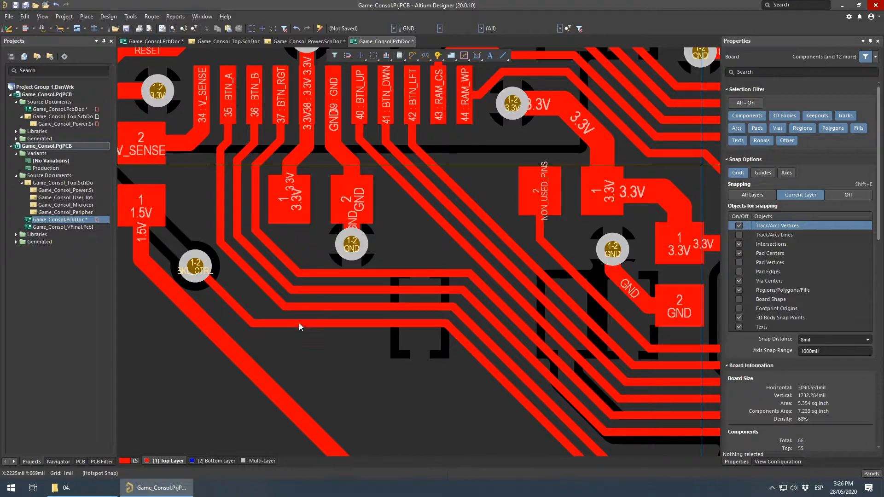
scroll(299, 324, "up", 4, "ctrl")
scroll(333, 305, "down", 4, "ctrl")
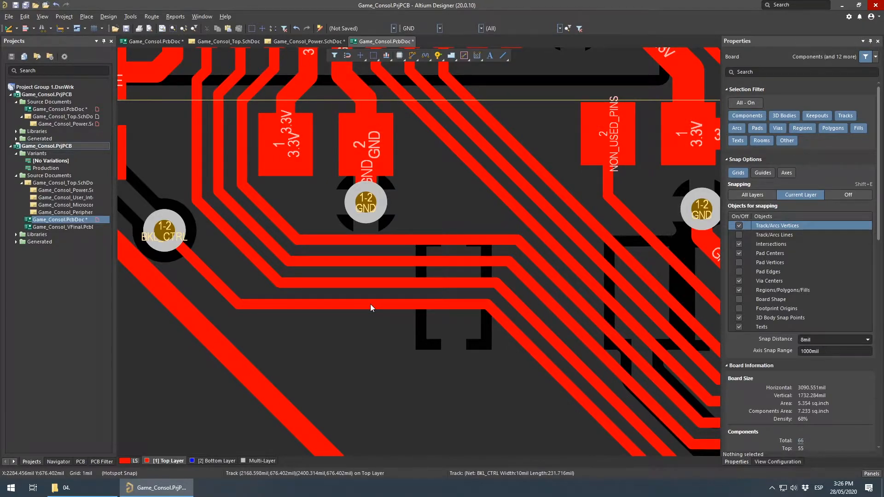
right_click_drag(515, 317, 248, 318)
right_click_drag(574, 324, 382, 284)
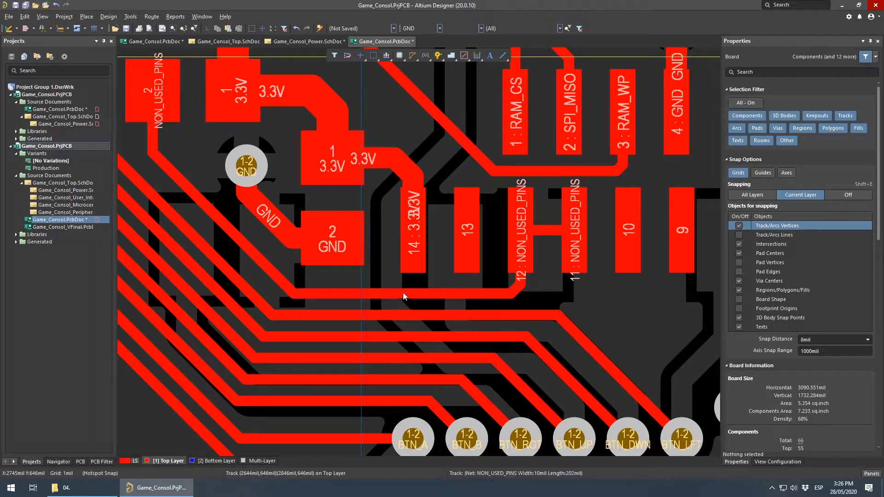
scroll(361, 322, "down", 4, "ctrl")
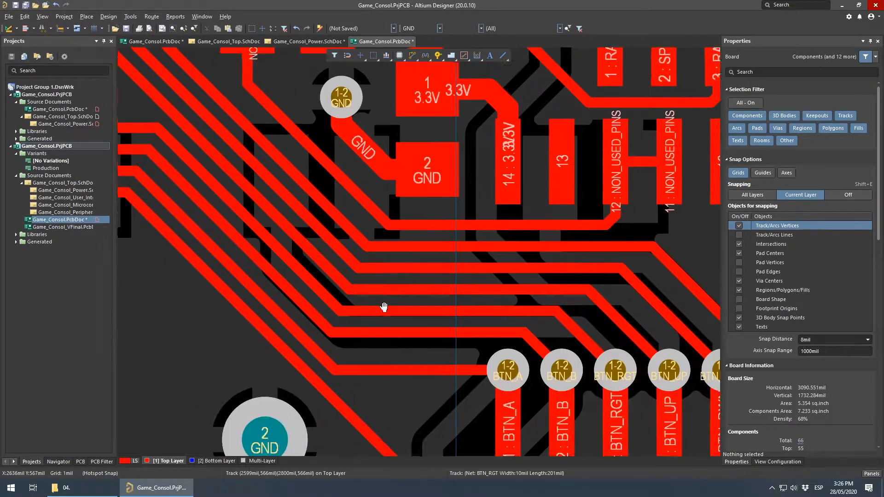
scroll(337, 309, "up", 2, "ctrl")
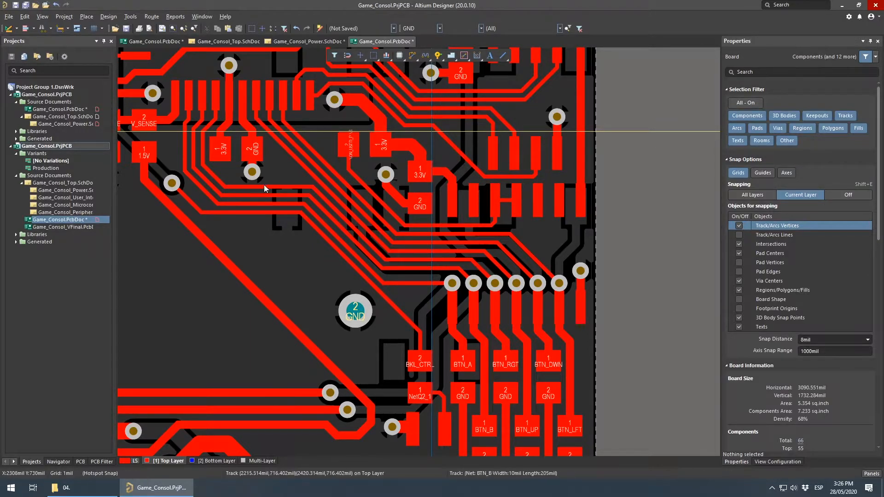
Examine the top-layer routing around the JTAG pads and the SPI_MOSI and SPI_SCK tracks at the board's upper-right corner
right_click_drag(281, 191, 589, 247)
right_click_drag(264, 148, 484, 321)
right_click_drag(567, 214, 407, 293)
scroll(527, 254, "up", 6, "ctrl")
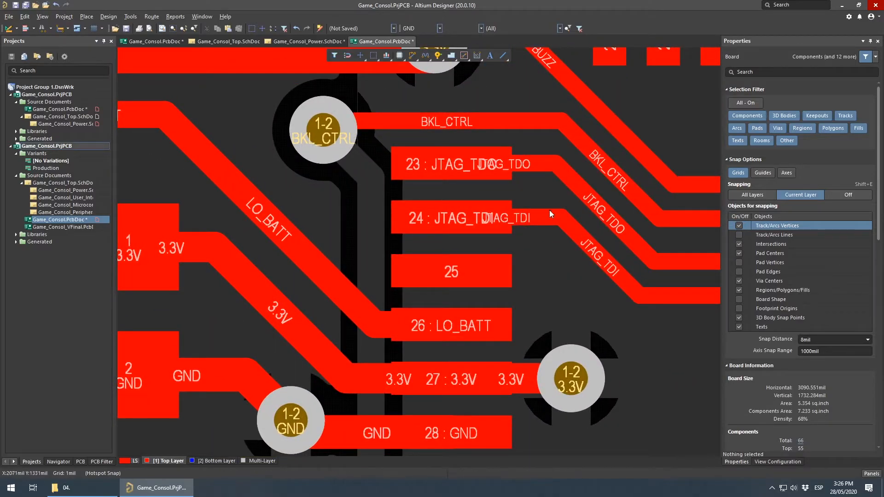
right_click_drag(619, 281, 314, 340)
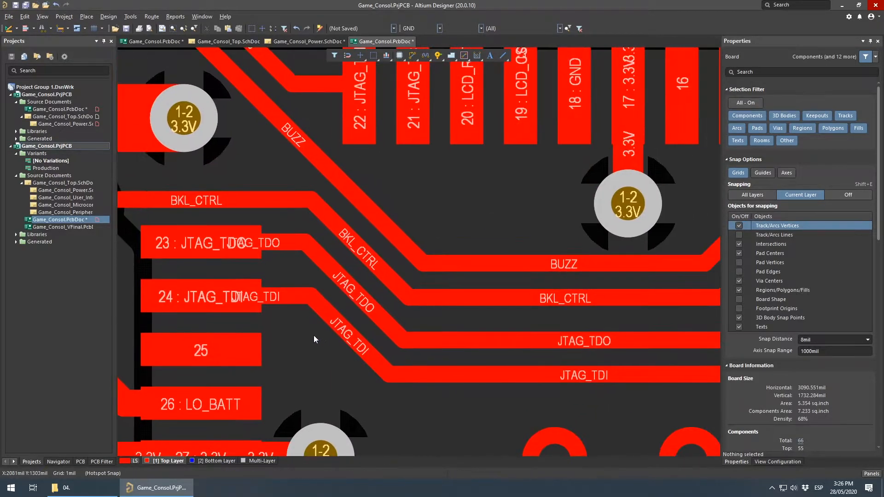
scroll(314, 335, "down", 5, "ctrl")
right_click_drag(564, 249, 257, 345)
scroll(462, 236, "up", 4, "ctrl")
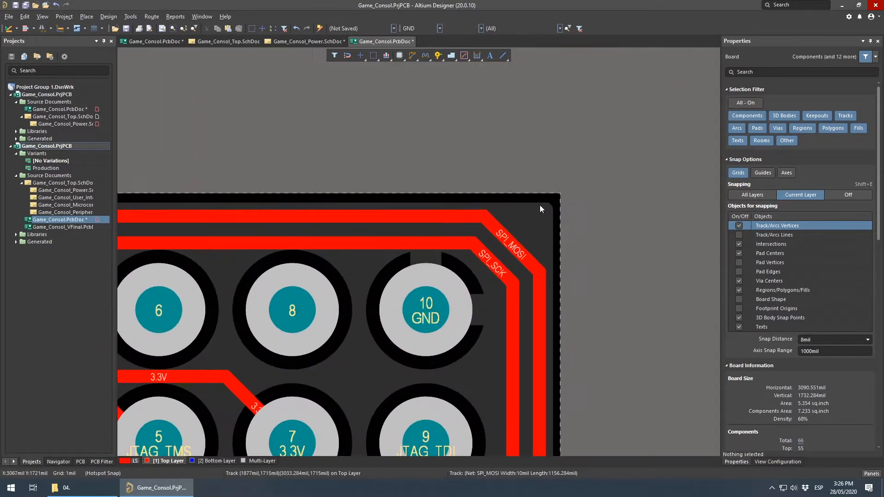
right_click_drag(531, 207, 517, 251)
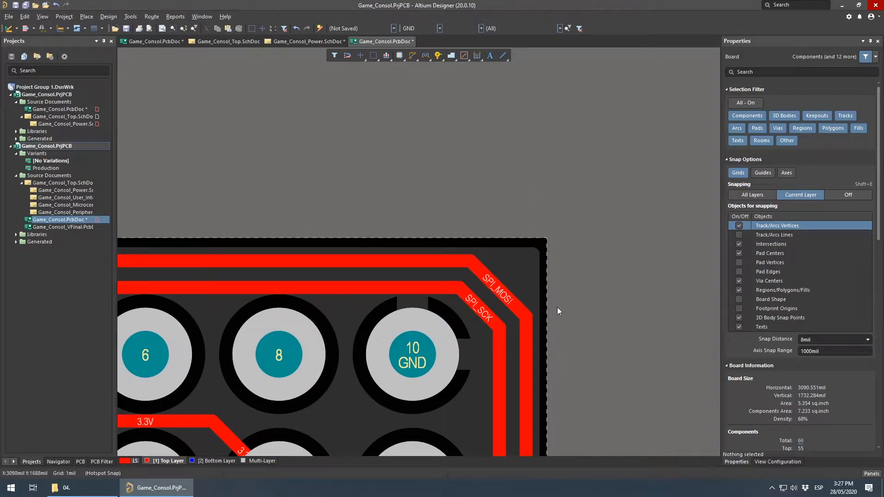
Measure the distance from the ground pour's edge to the board's top outline above the connector pads
right_click_drag(294, 284, 600, 318)
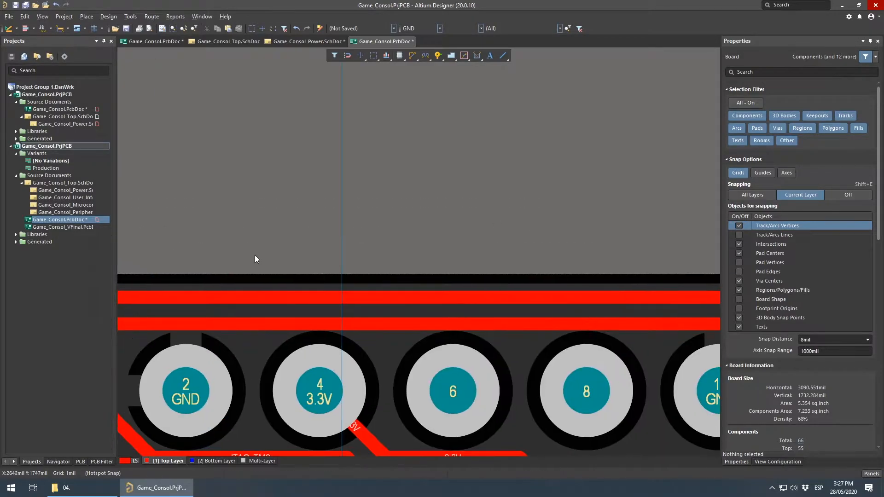
scroll(390, 291, "up", 2, "ctrl")
scroll(390, 291, "up", 2, "ctrl")
right_click_drag(324, 273, 330, 257)
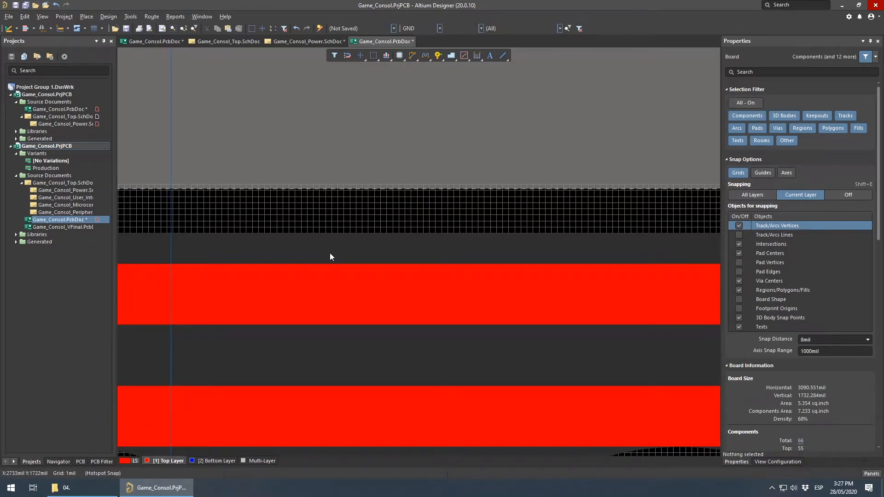
left_click(393, 234)
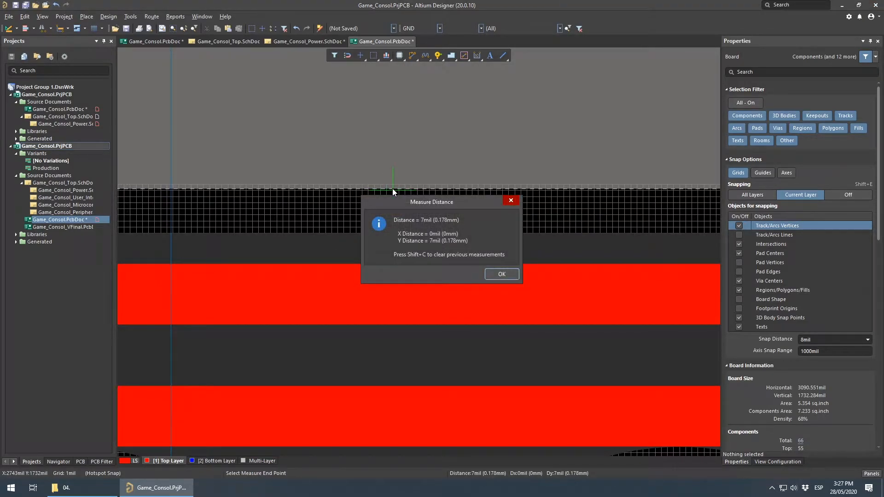
left_click(497, 274)
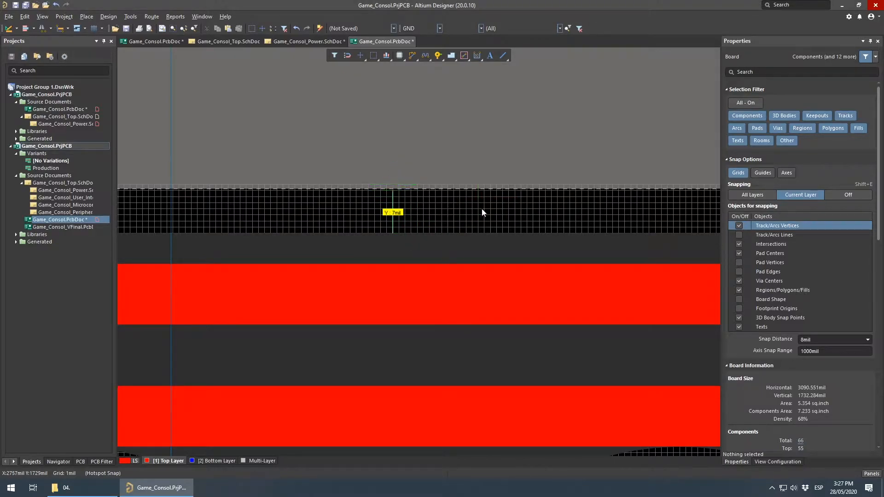
Set the snap grid to 5 mil and measure vertically from the ground pour's edge past the top board outline
key("g")
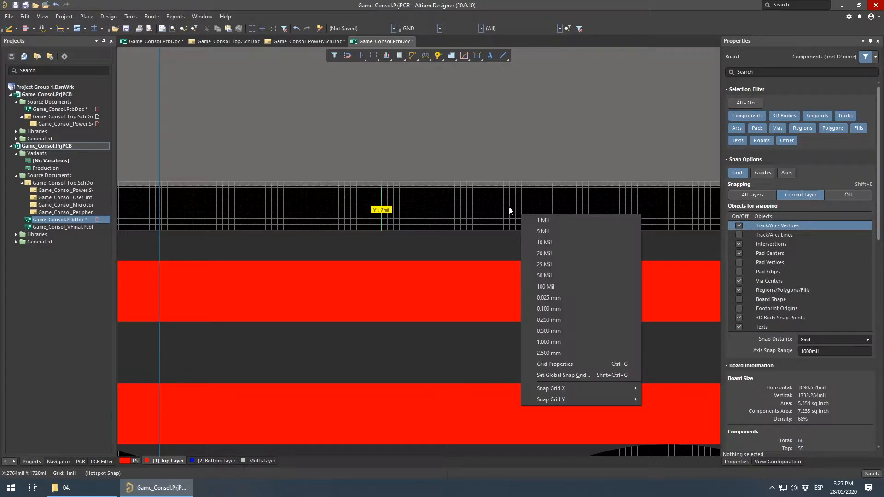
left_click(555, 232)
scroll(379, 208, "up", 3, "ctrl")
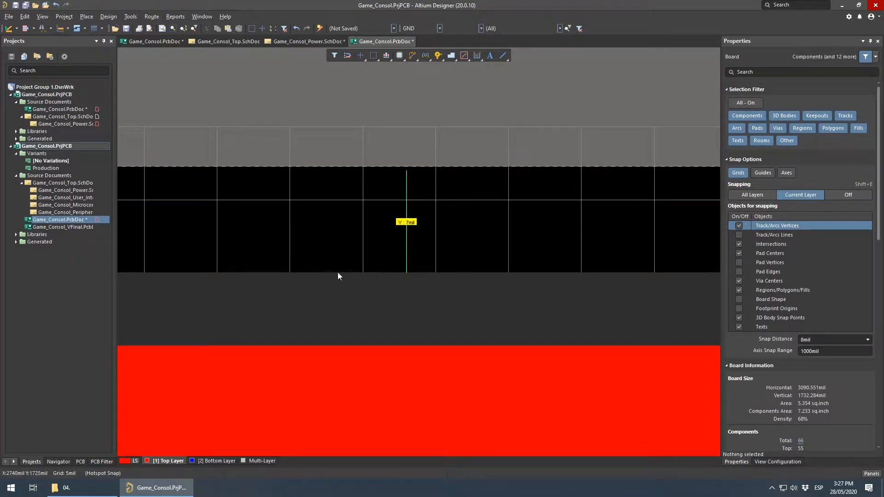
left_click(442, 273)
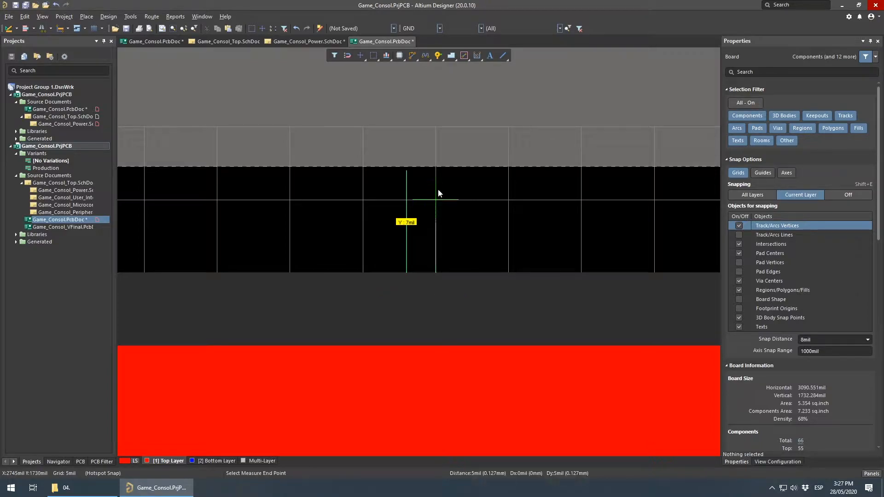
left_click(434, 143)
left_click(501, 275)
Examine the gap between the copper pour and the board outline along the top edge and at the upper-left corner
scroll(508, 201, "down", 1, "ctrl")
scroll(508, 201, "down", 5, "ctrl")
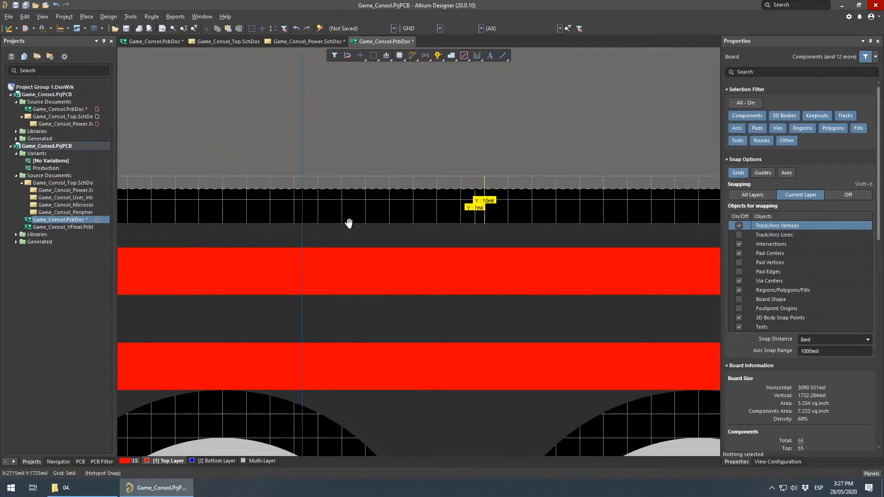
scroll(646, 146, "down", 2, "ctrl")
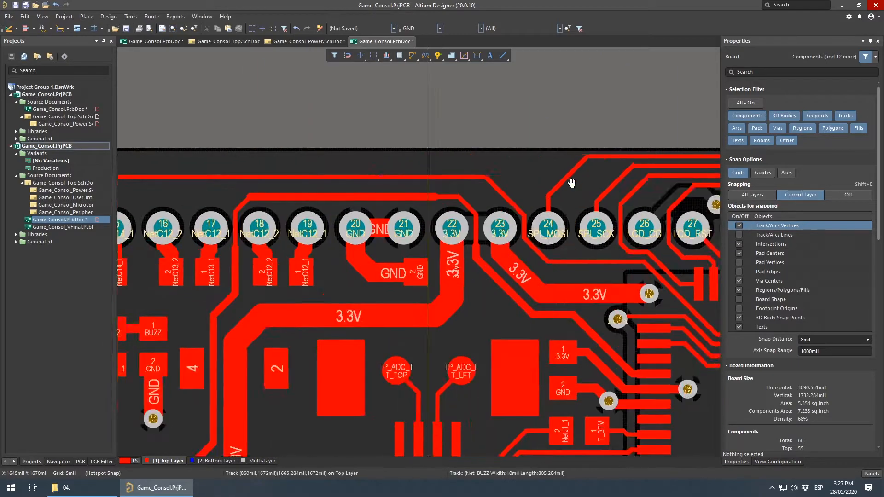
scroll(305, 187, "up", 4, "ctrl")
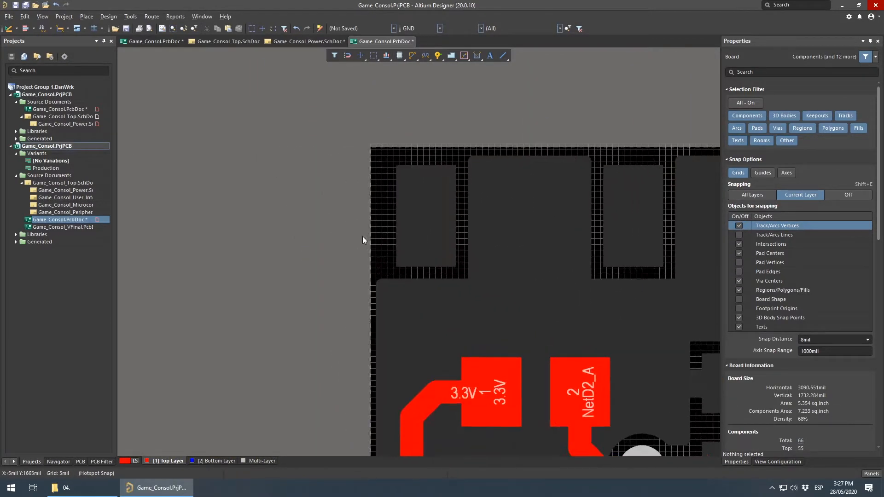
scroll(372, 300, "up", 3, "ctrl")
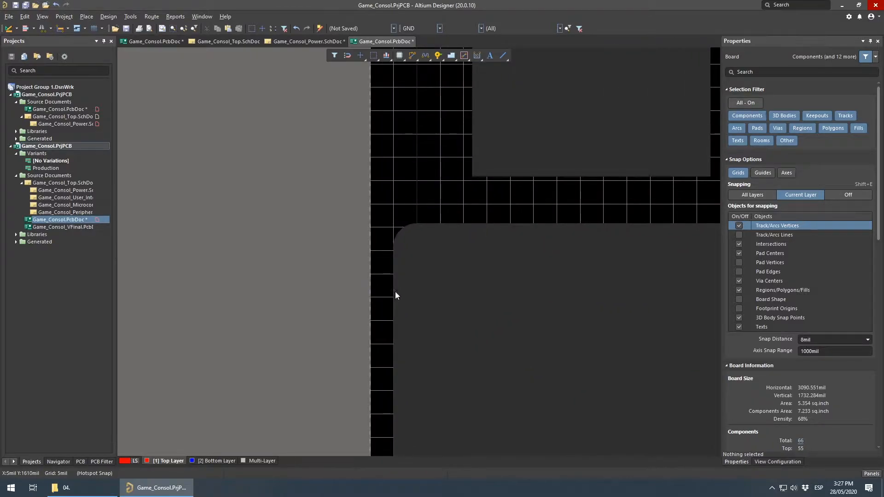
scroll(397, 271, "down", 4, "ctrl")
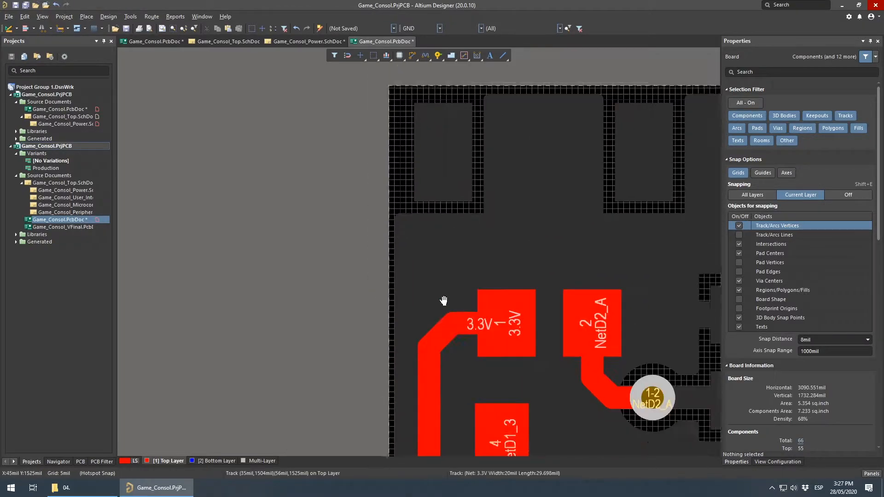
Examine the left and bottom board edges, including the 1.5V track's spacing to the outline near pads 13 and 14
right_click_drag(442, 322, 463, 185)
scroll(465, 190, "down", 4, "ctrl")
right_click_drag(461, 309, 390, 149)
right_click_drag(436, 397, 389, 286)
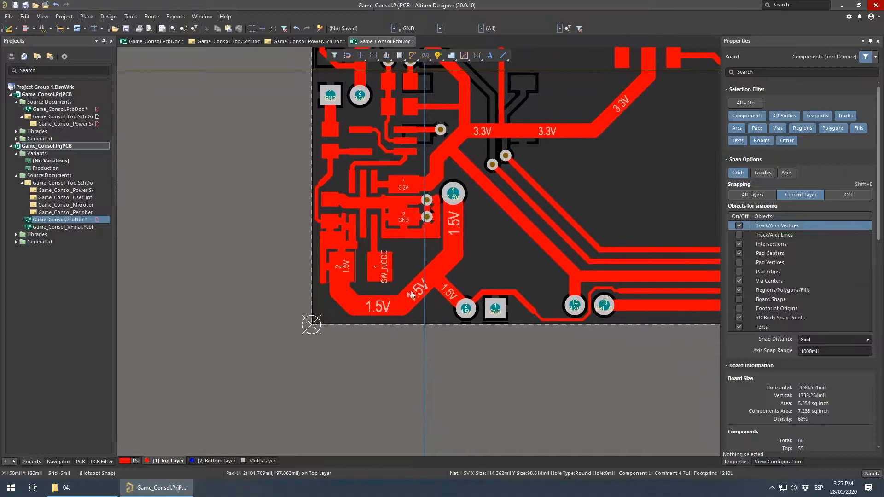
scroll(559, 330, "up", 4, "ctrl")
middle_click_drag(559, 331, 537, 285)
right_click_drag(538, 285, 367, 307)
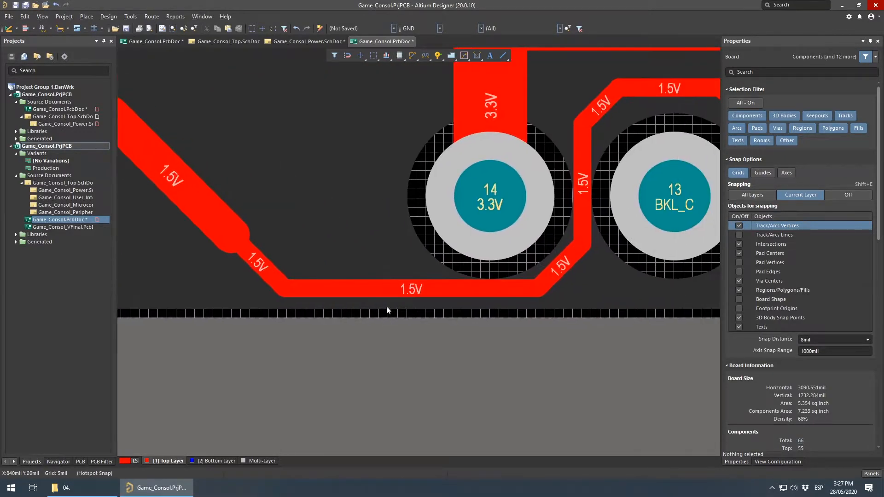
right_click_drag(433, 315, 160, 328)
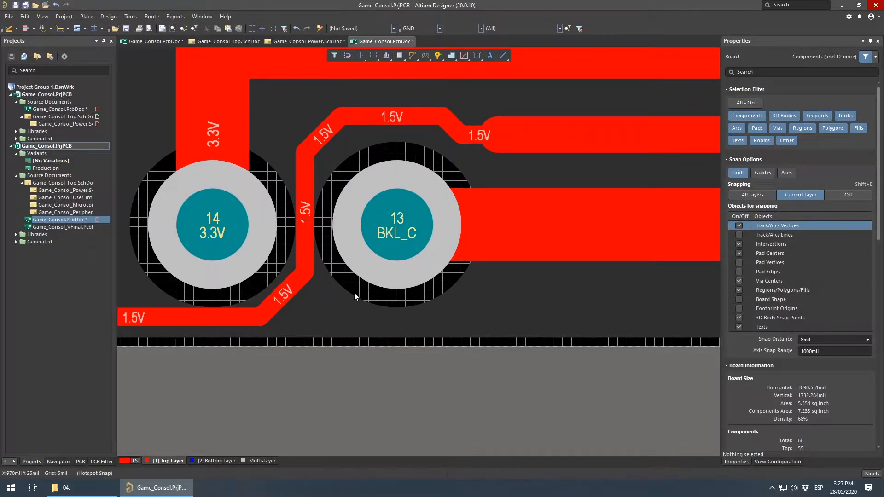
Review the top-layer layout across the upper half of the board, from the left side to the upper-right connector
scroll(355, 292, "down", 5, "ctrl")
right_click_drag(568, 265, 531, 389)
right_click_drag(515, 197, 429, 385)
right_click_drag(436, 213, 492, 191)
right_click_drag(254, 161, 672, 235)
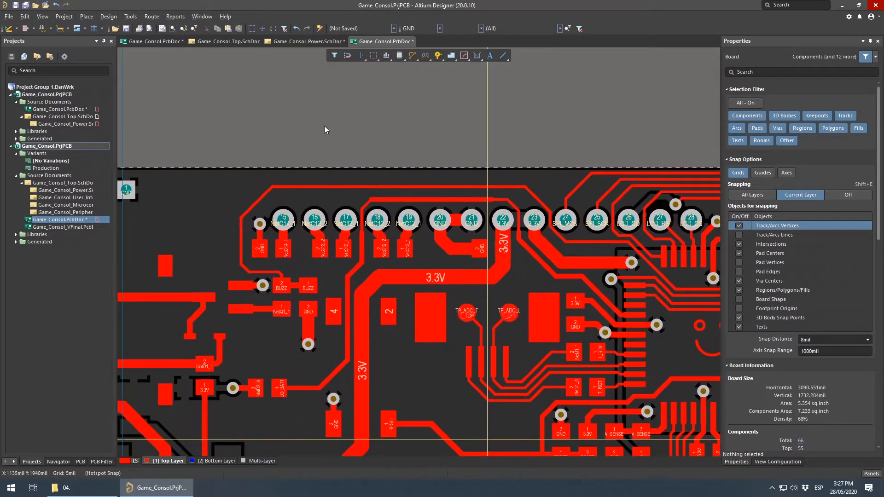
right_click_drag(202, 262, 179, 259)
right_click_drag(699, 248, 309, 277)
right_click_drag(602, 367, 653, 336)
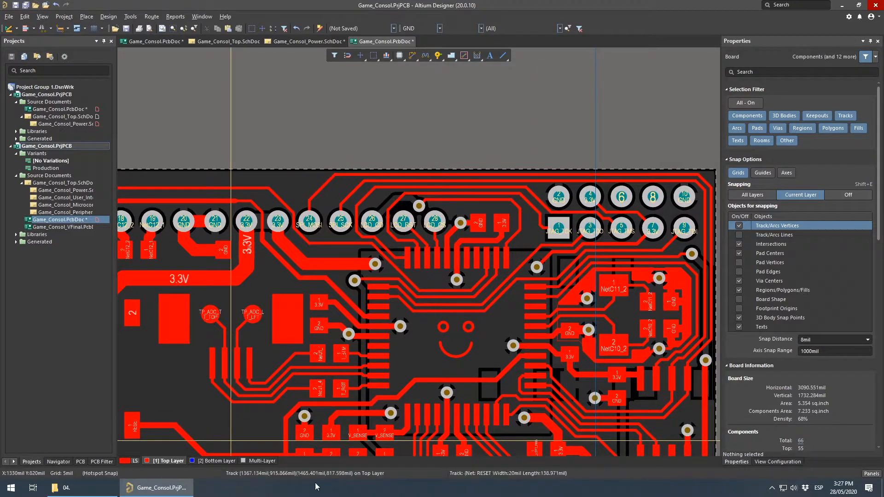
Switch to the first project's Game_Consol.PcbDoc and examine how its top-layer pour meets the bottom board edge
left_click(159, 41)
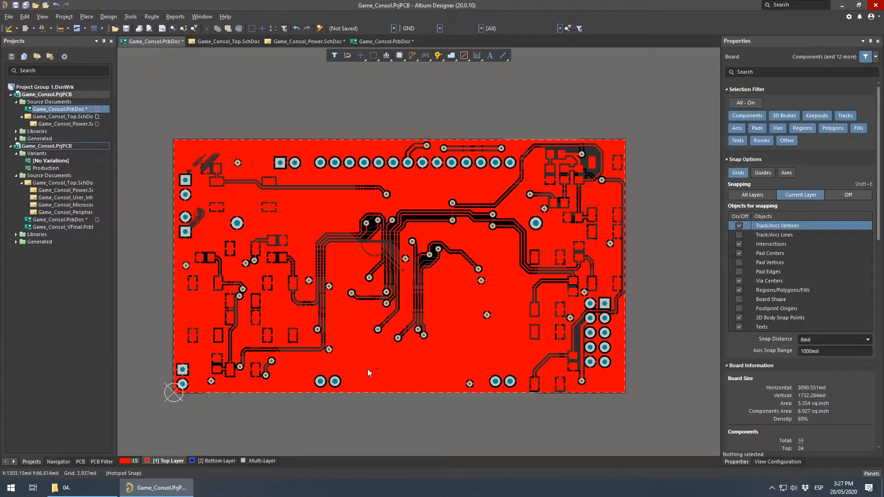
scroll(576, 390, "up", 9, "ctrl")
right_click_drag(690, 401, 403, 297)
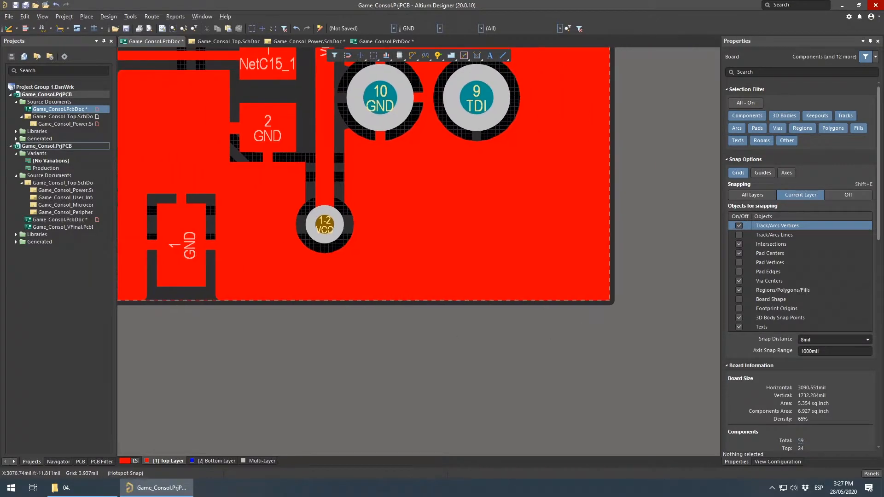
scroll(601, 310, "up", 6, "ctrl")
scroll(600, 328, "down", 6, "ctrl")
right_click_drag(305, 310, 718, 300)
scroll(333, 327, "up", 4, "ctrl")
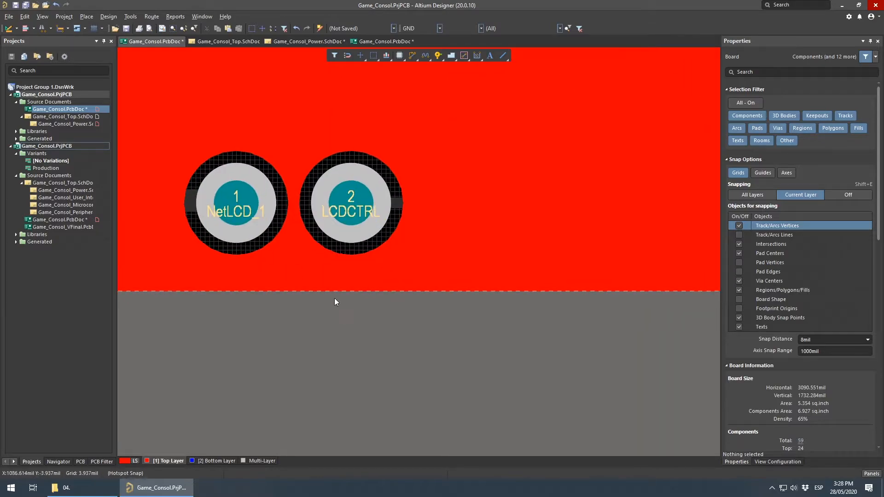
Inspect the NetC15_1 track beside the board's right edge, selecting its vertical segment and the segment at the via
scroll(463, 288, "down", 8, "ctrl")
right_click_drag(614, 189, 372, 319)
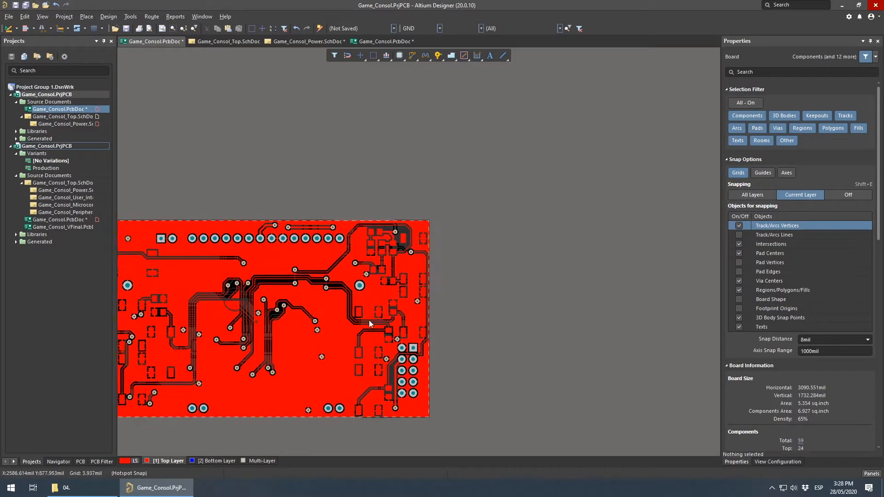
scroll(419, 222, "up", 5, "ctrl")
right_click_drag(453, 388, 447, 282)
scroll(447, 282, "up", 4, "ctrl")
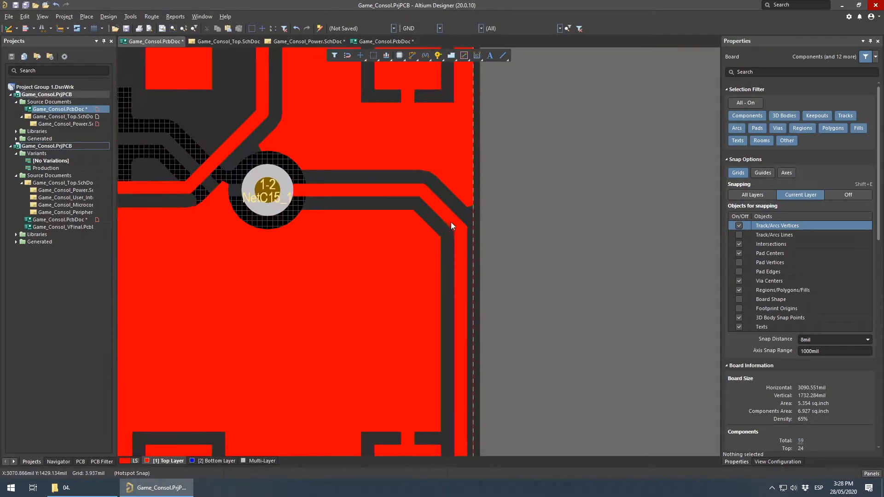
left_click(458, 240)
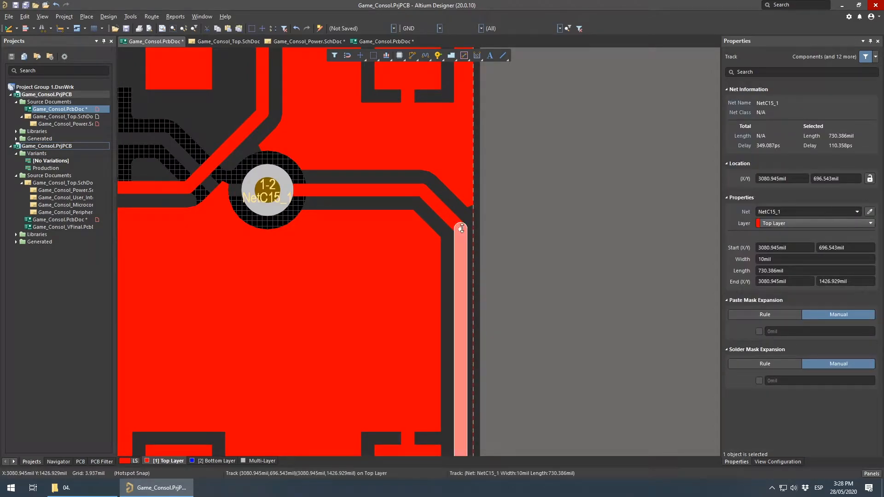
scroll(461, 230, "up", 2, "ctrl")
scroll(529, 259, "down", 4, "ctrl")
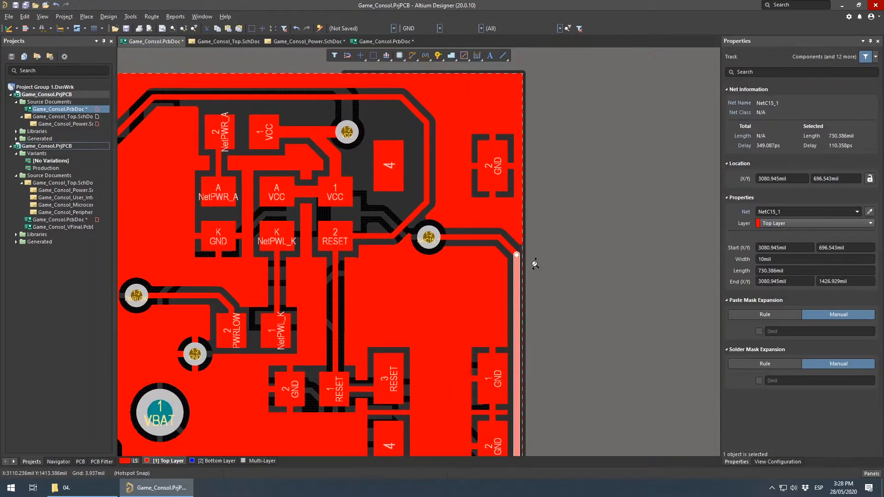
right_click_drag(514, 318, 484, 198)
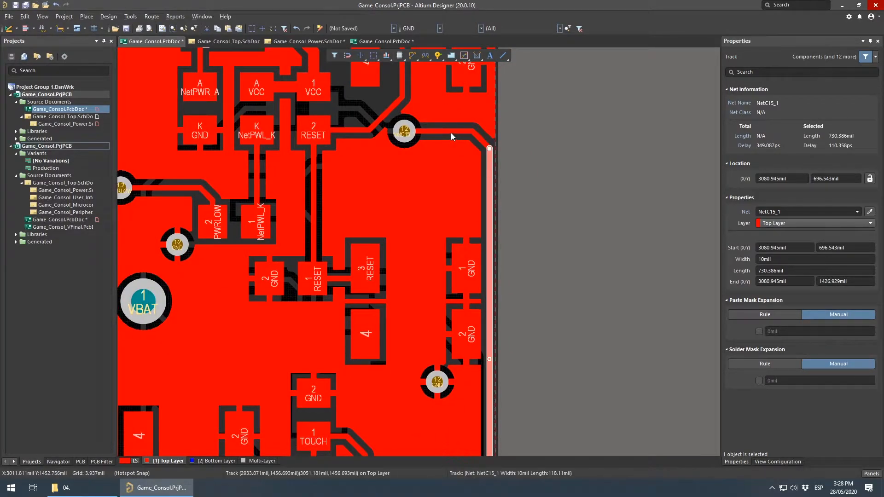
left_click(435, 132)
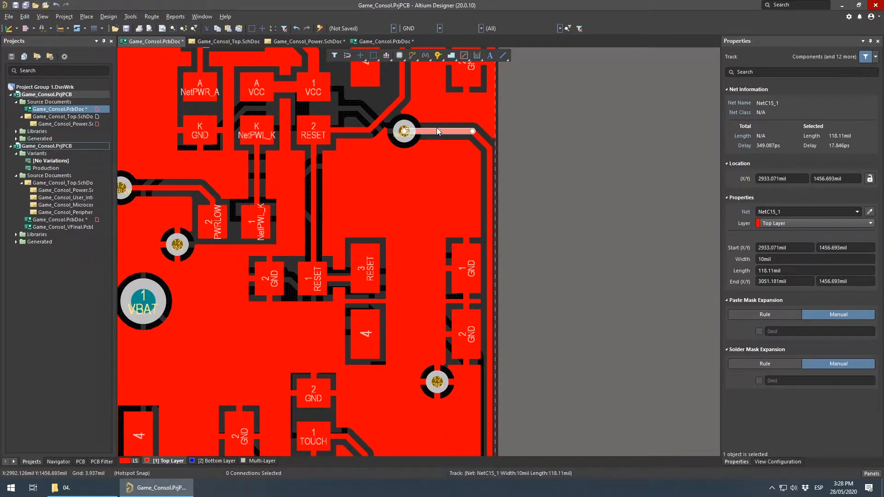
scroll(492, 337, "down", 3)
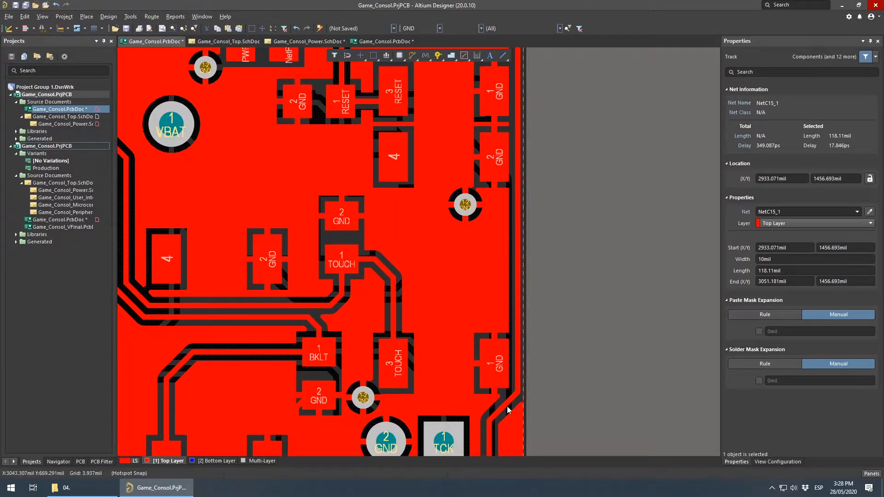
Show the bottom layer and examine the copper running along the bottom board edge below pads 13 and 14
scroll(648, 297, "down", 4, "ctrl")
right_click_drag(203, 234, 450, 280)
right_click(487, 324)
left_click(573, 326)
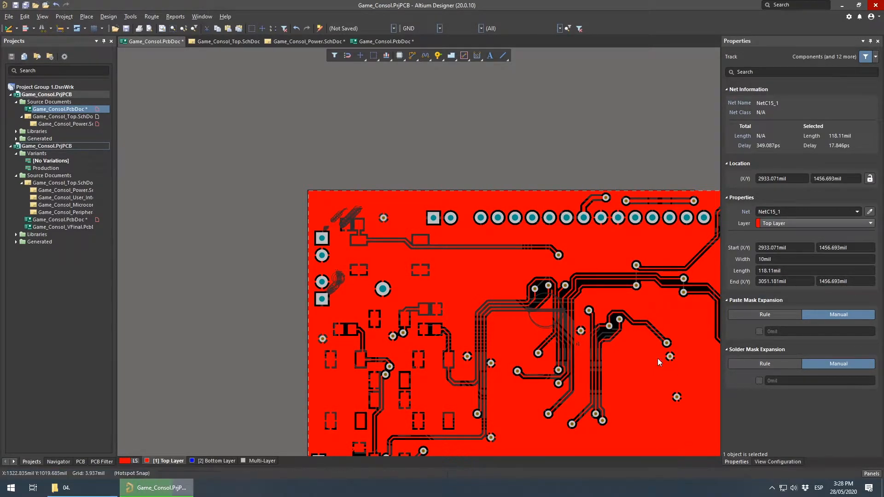
right_click_drag(619, 360, 500, 280)
scroll(387, 224, "down", 2, "ctrl")
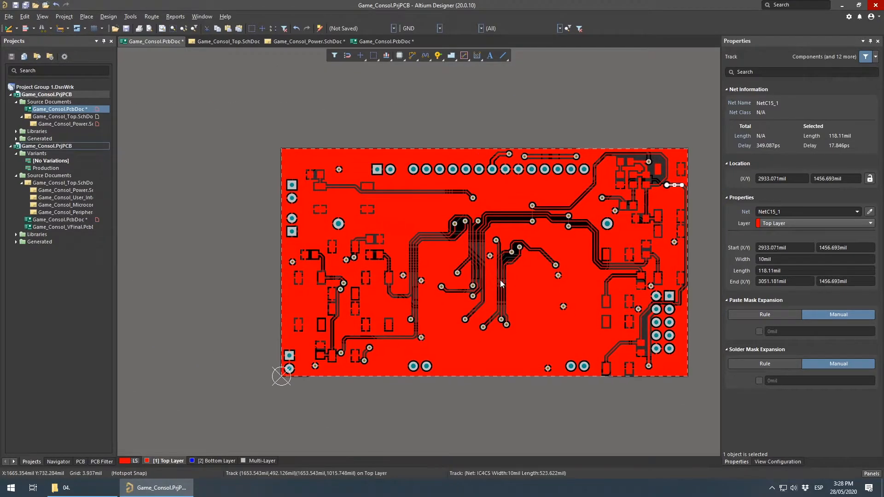
key("KP_Multiply")
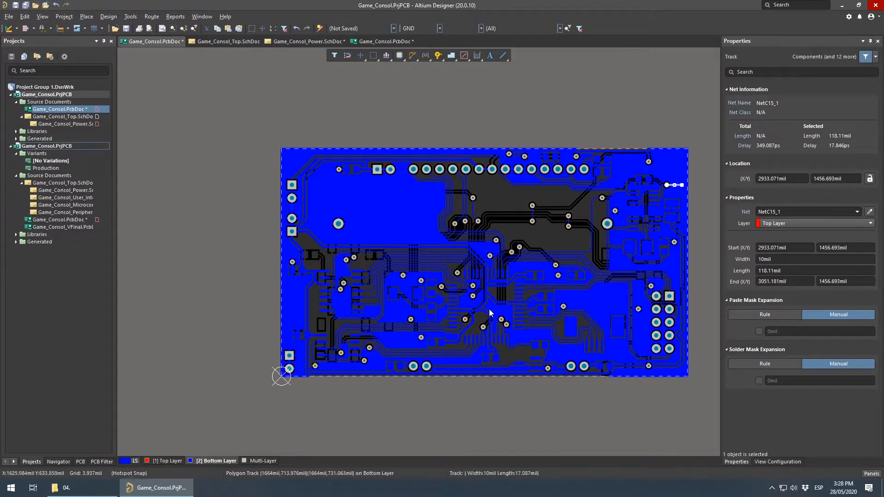
scroll(591, 380, "up", 10, "ctrl")
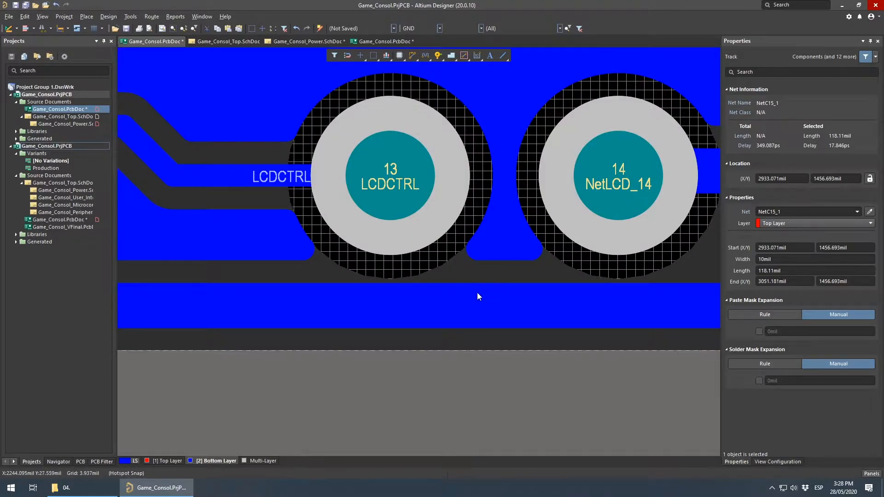
Clear the track selection and examine how the bottom-layer copper meets the board's left edge near the GND via
scroll(419, 331, "down", 10, "ctrl")
right_click_drag(544, 184, 517, 327)
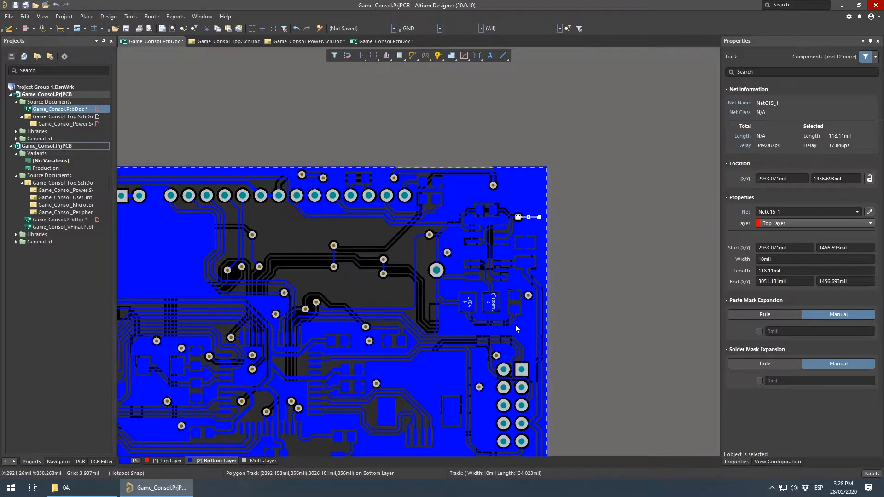
left_click(405, 114)
right_click_drag(124, 330, 532, 341)
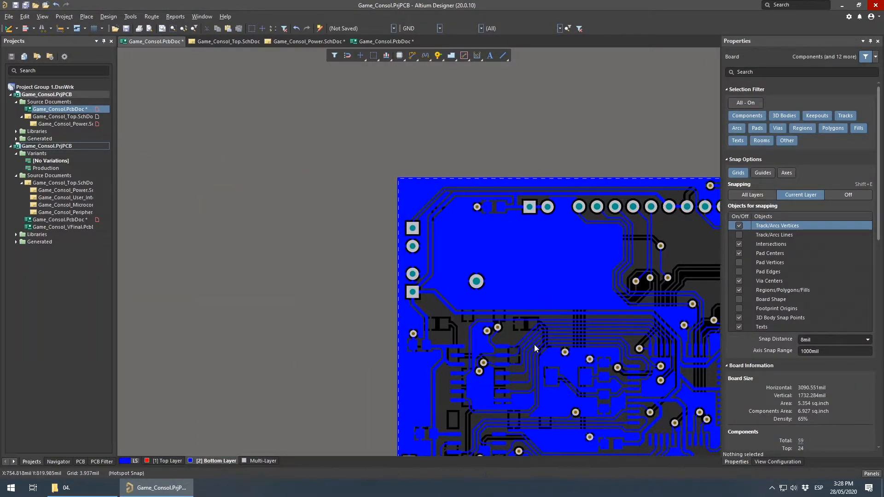
scroll(328, 249, "down", 3, "ctrl")
scroll(372, 292, "up", 10, "ctrl")
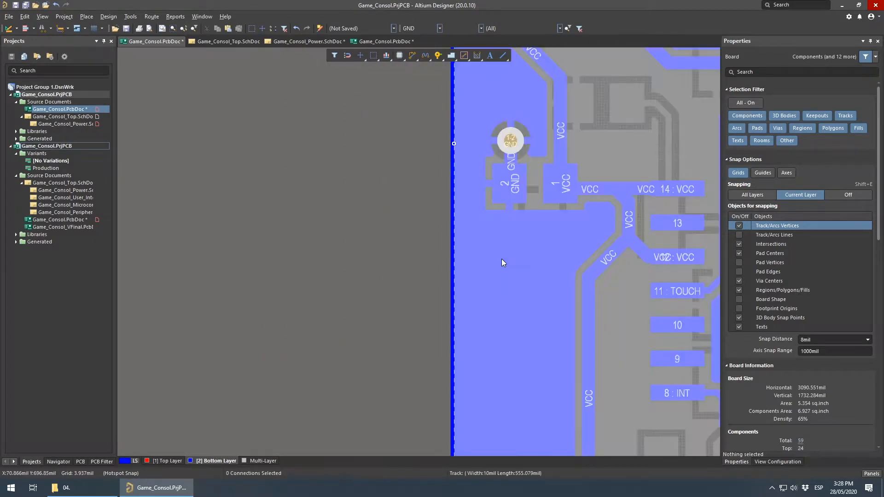
left_click(452, 137)
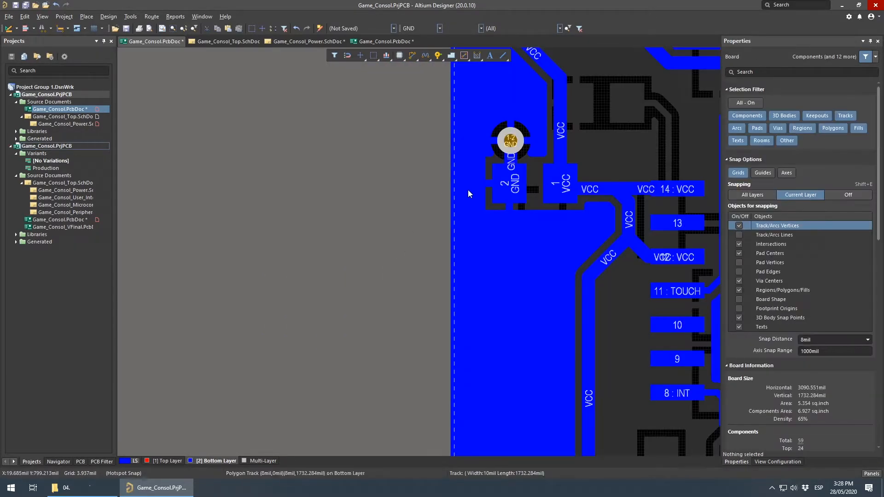
left_click(468, 191)
Review the bottom-layer copper and routing across the whole board
right_click_drag(454, 300, 290, 280)
left_click(289, 279)
scroll(429, 213, "down", 5, "ctrl")
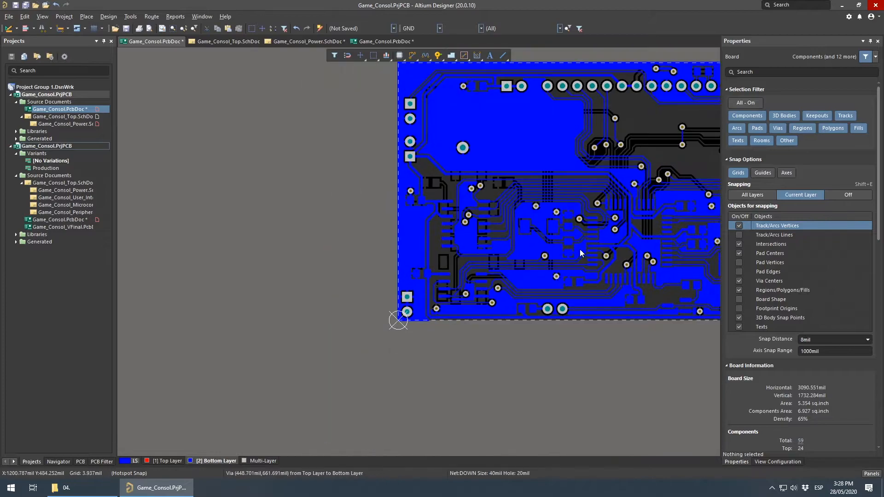
right_click_drag(666, 174, 523, 248)
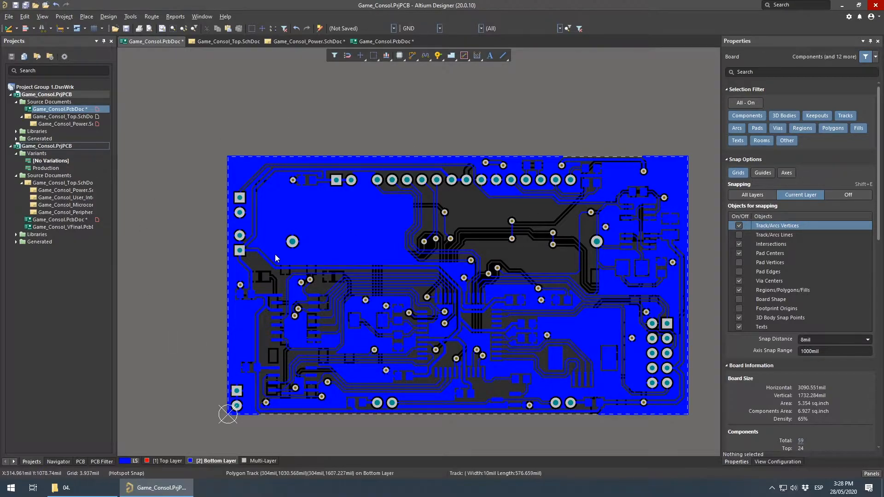
right_click_drag(555, 216, 523, 192)
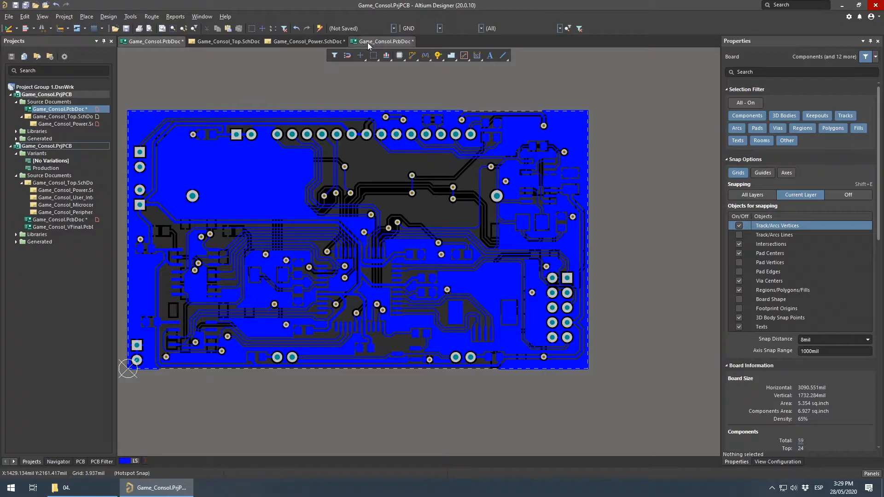
Switch to the second project's Game_Consol.PcbDoc and view its top-layer routing on the left half of the board
left_click(368, 42)
scroll(588, 193, "down", 3, "ctrl")
right_click_drag(253, 345, 406, 293)
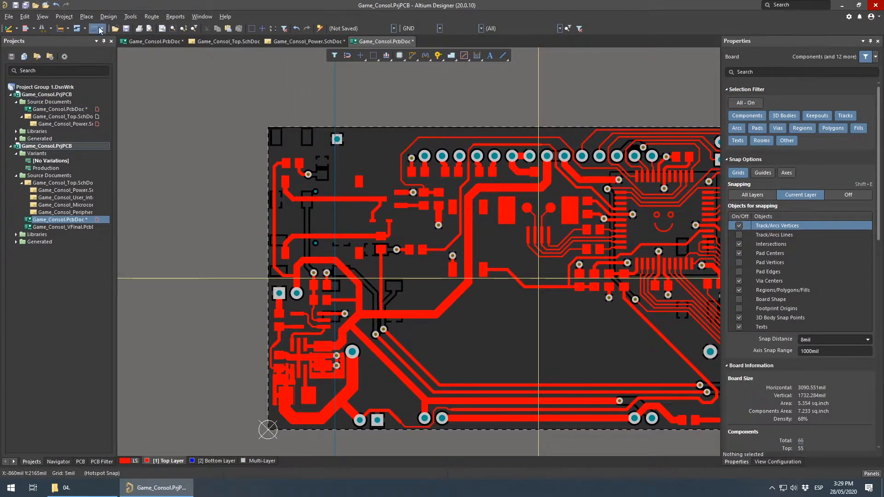
Return to the first project's Game_Consol.PcbDoc and examine the bottom-layer power circuit near the board's upper-right corner
left_click(129, 41)
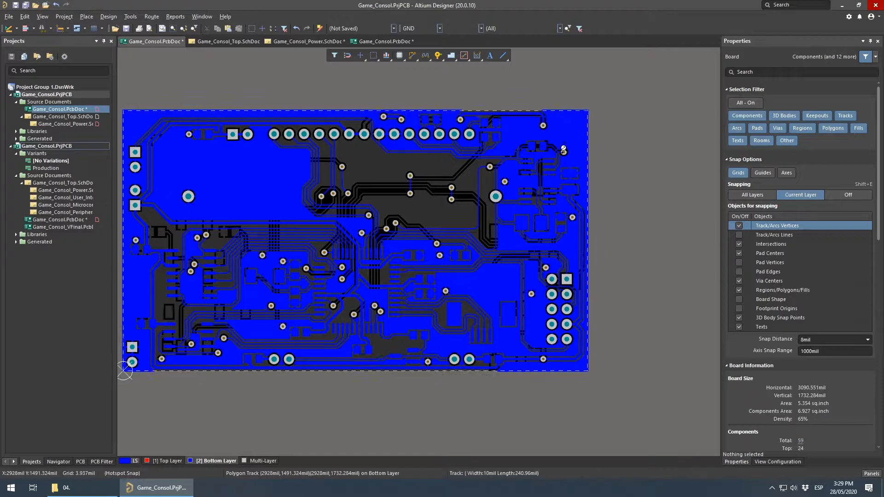
scroll(564, 148, "up", 5, "ctrl")
right_click_drag(552, 237, 527, 218)
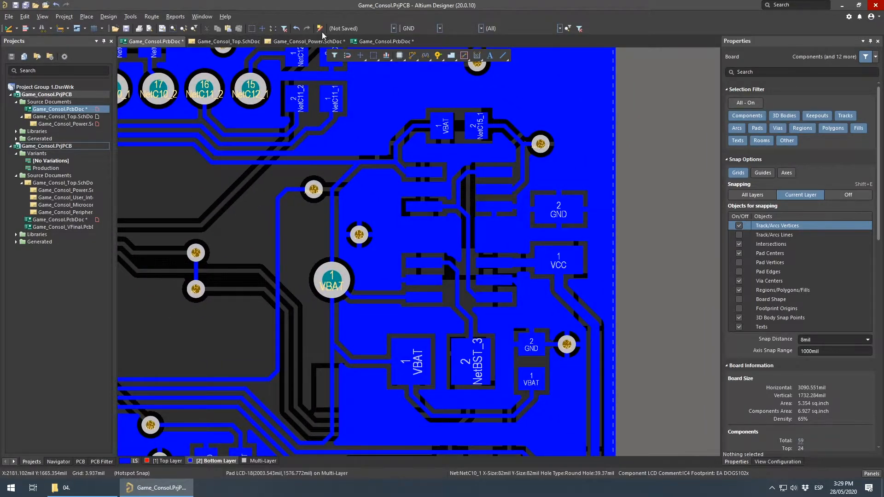
Switch to the second project's Game_Consol.PcbDoc and examine the top-layer power circuit and its 1.5V and 3.3V tracks in the board's lower-left corner
left_click(387, 41)
scroll(425, 182, "up", 4, "ctrl")
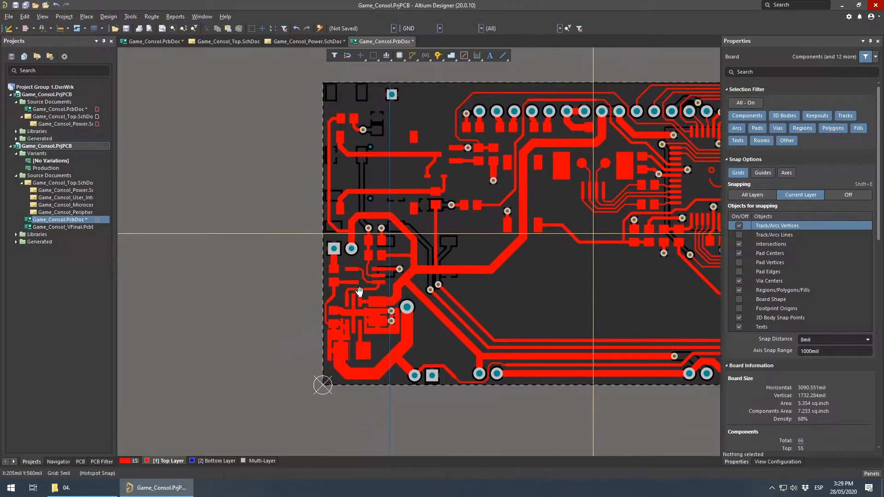
scroll(347, 310, "up", 2, "ctrl")
right_click_drag(406, 304, 389, 298)
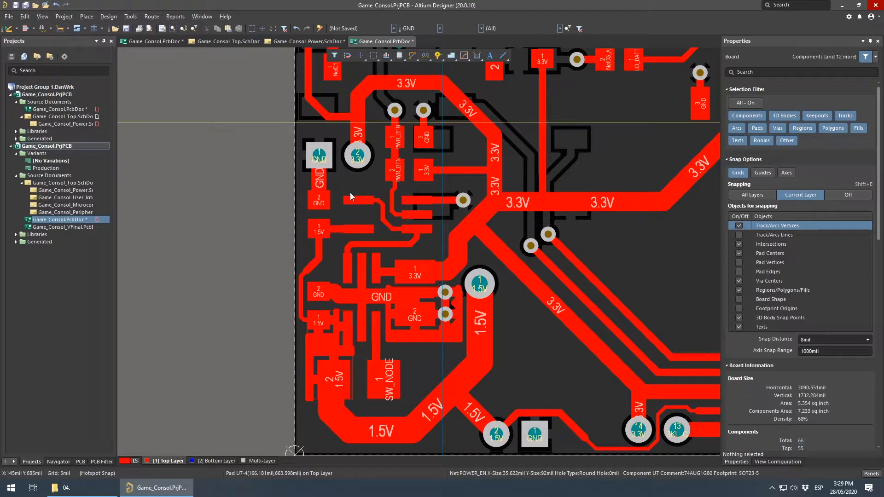
scroll(350, 192, "down", 6, "ctrl")
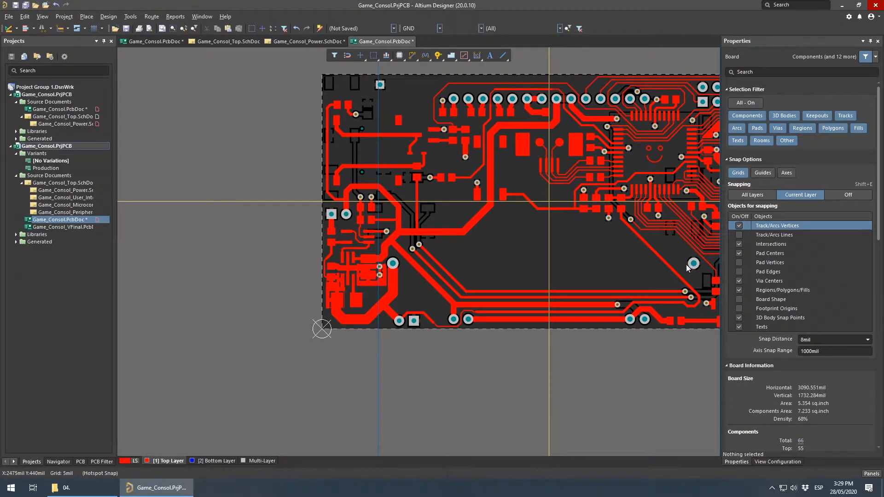
scroll(704, 272, "up", 2, "ctrl")
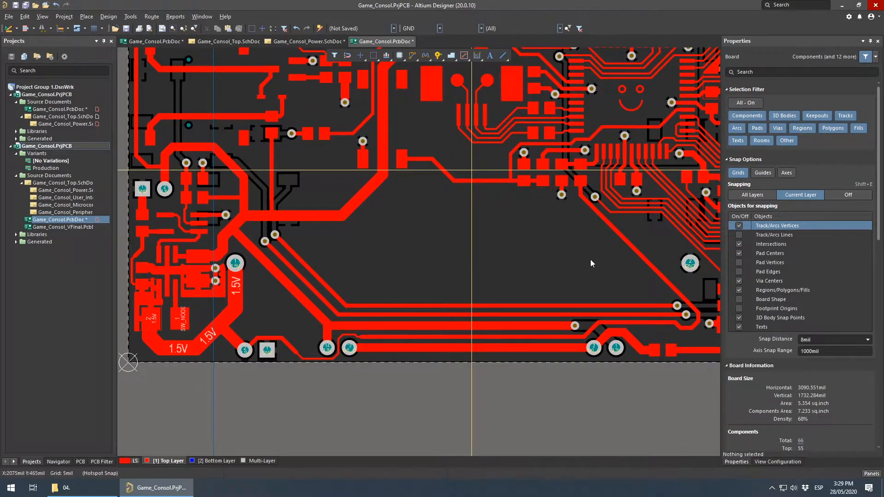
scroll(234, 266, "left", 3, "shift")
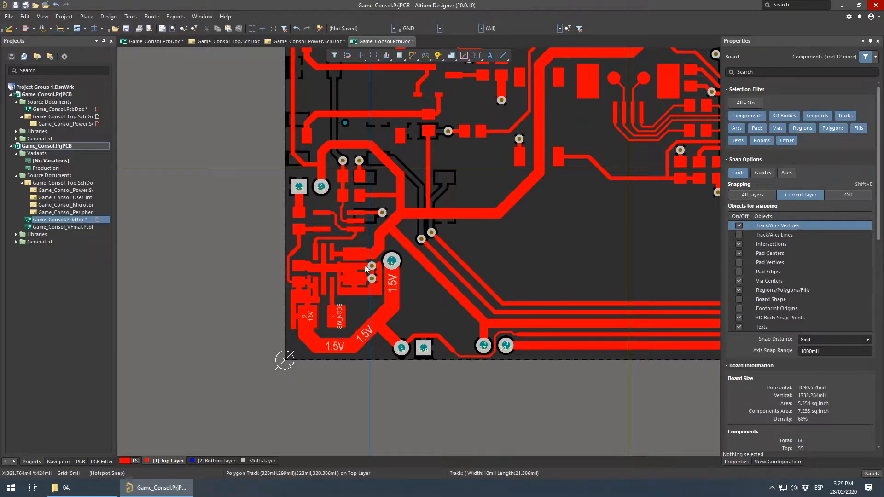
scroll(367, 237, "up", 3, "ctrl")
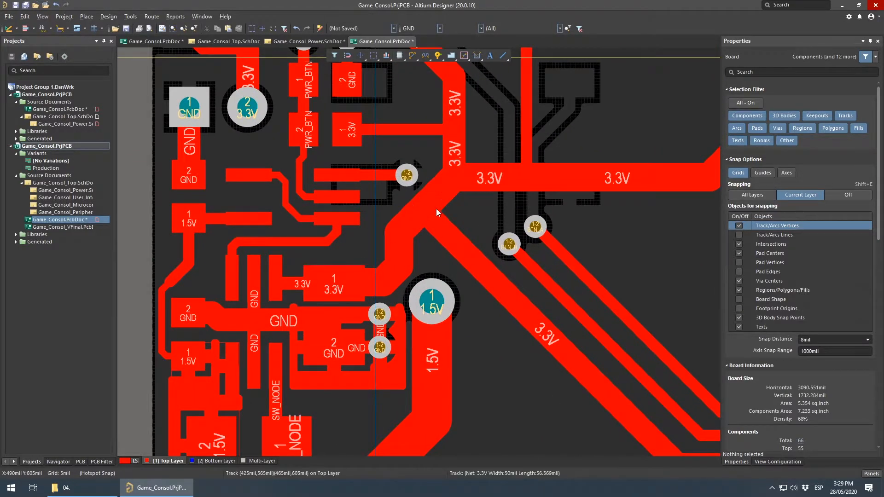
scroll(435, 209, "down", 3, "ctrl")
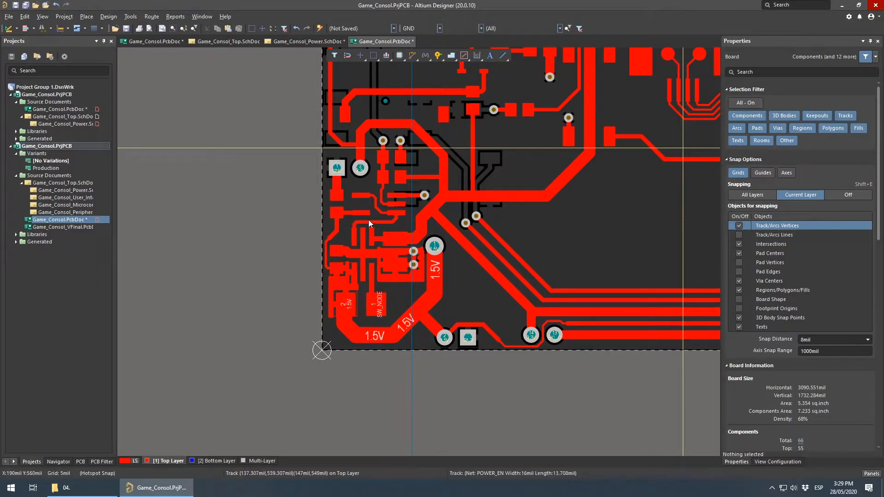
right_click_drag(422, 212, 374, 238)
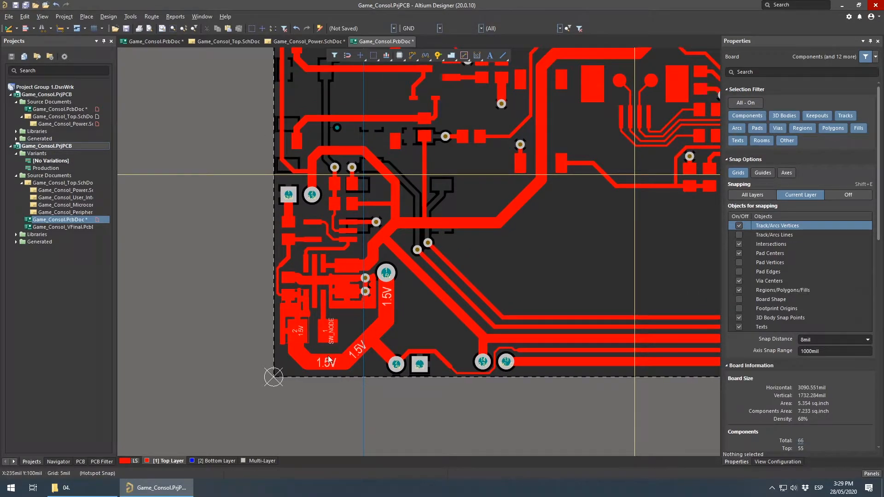
Identify L1, C16 and C17 around IC6 in Game_Consol_Power.SchDoc, and check C17's placement in the first project's Game_Consol.PcbDoc
left_click(280, 41)
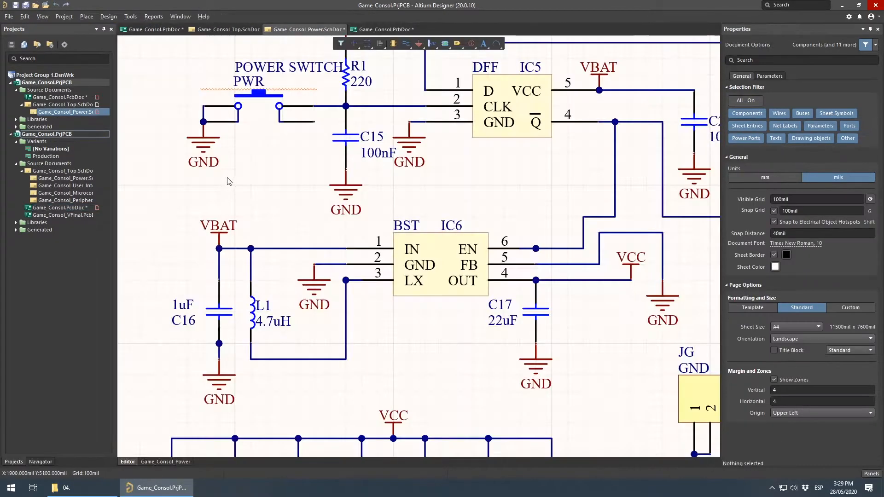
left_click(251, 312)
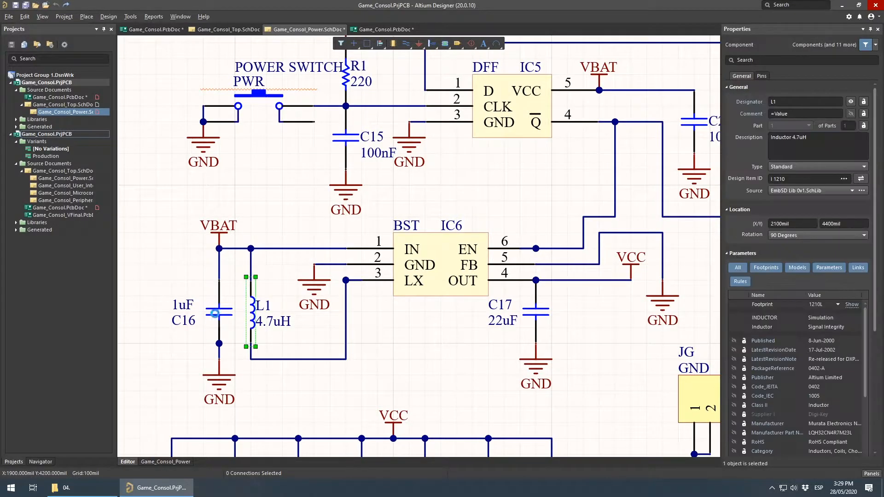
left_click(214, 313)
left_click(533, 315)
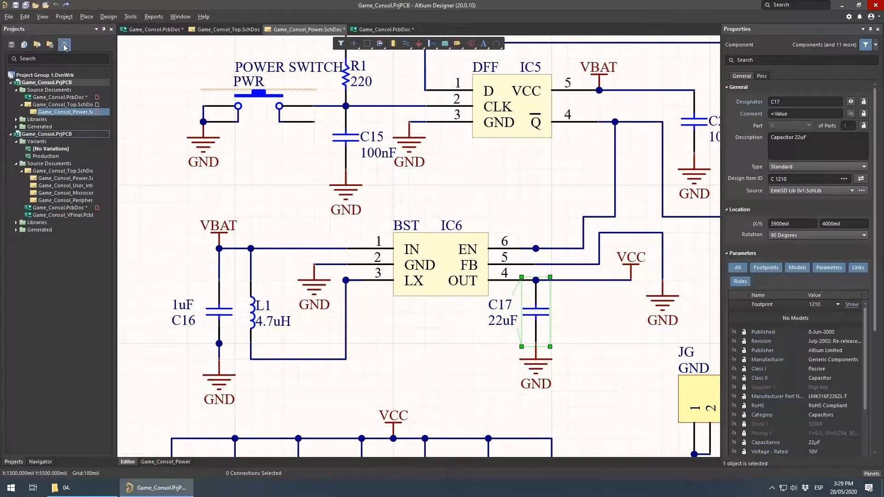
left_click(152, 29)
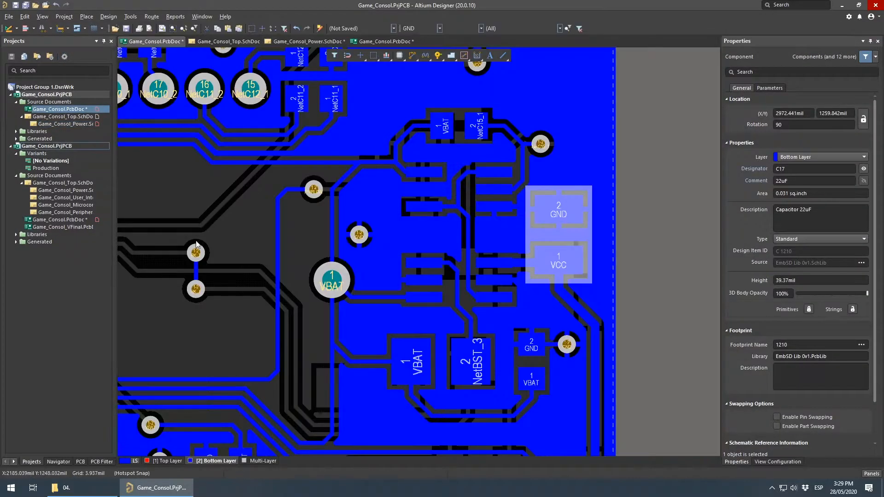
left_click(640, 206)
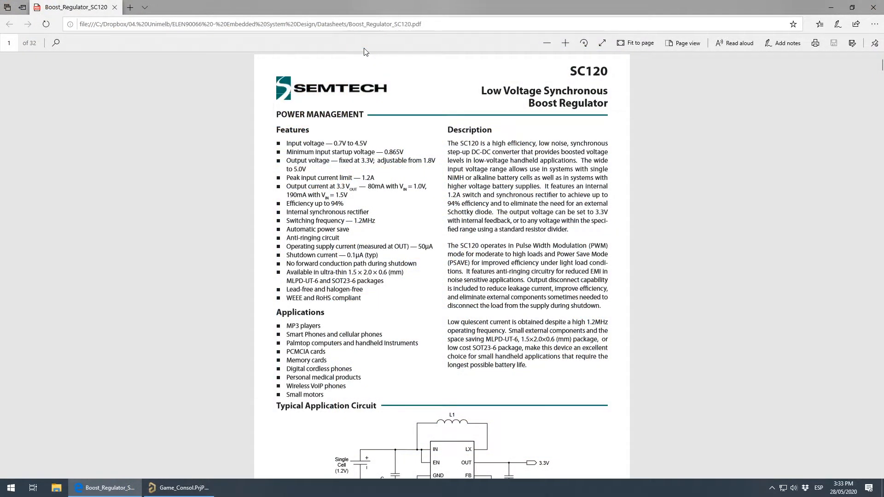
In Boost_Regulator_SC120.pdf in the browser, examine the Typical Application Circuit on page 1 and the Block Diagram on page 19
scroll(453, 364, "down", 3)
scroll(406, 347, "up", 3, "ctrl")
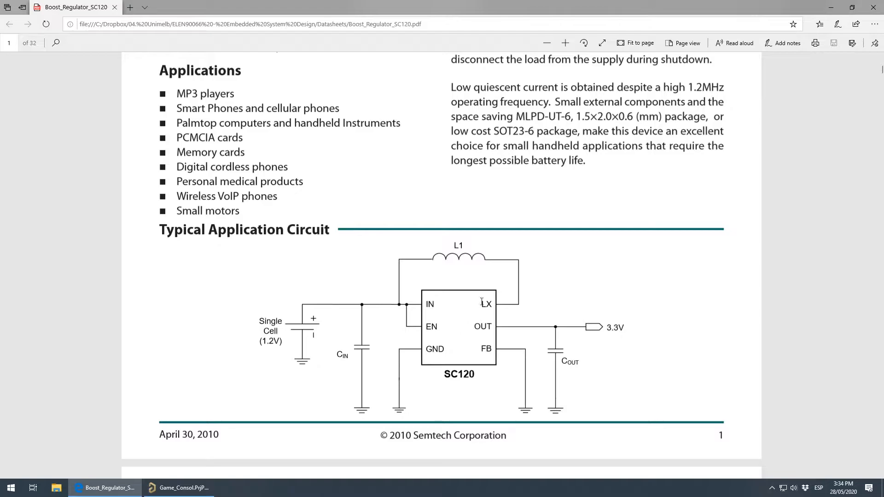
scroll(537, 300, "down", 20)
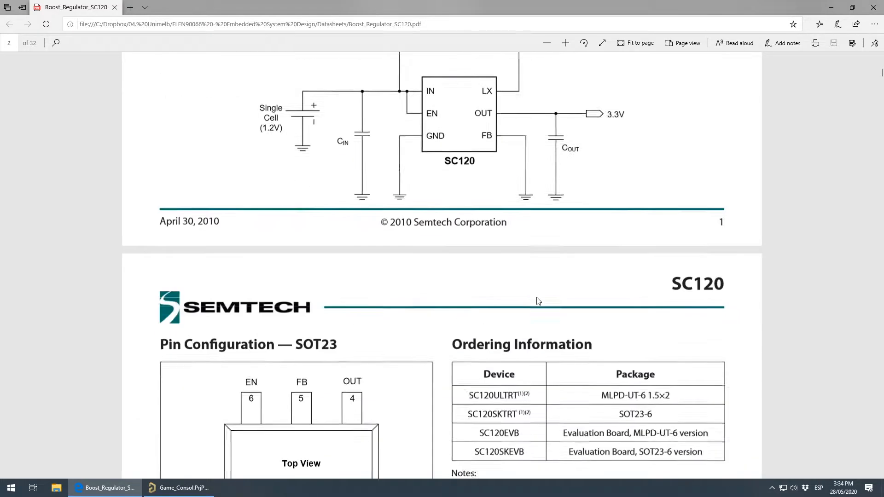
scroll(546, 318, "down", 2, "ctrl")
scroll(547, 323, "down", 20)
scroll(553, 335, "down", 20)
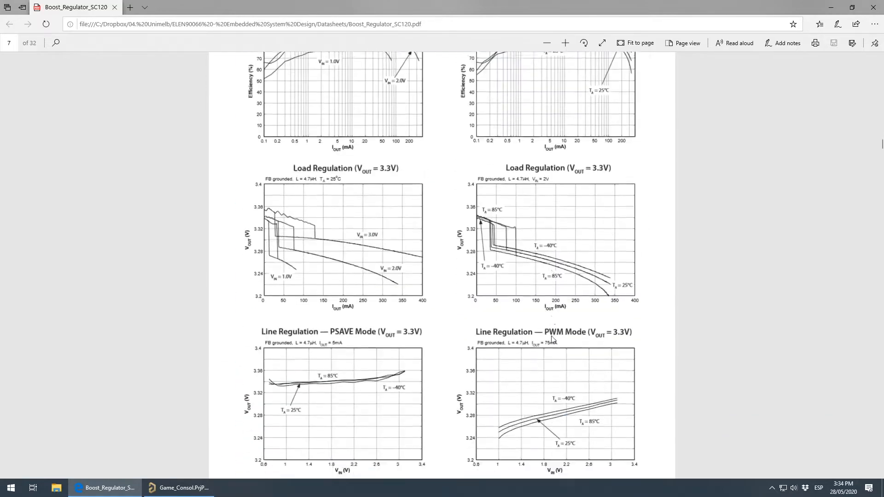
scroll(552, 336, "down", 20)
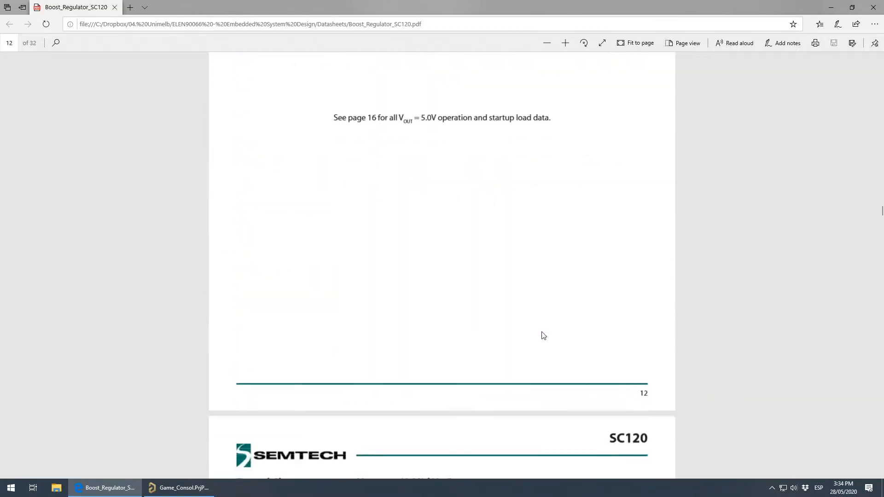
scroll(533, 352, "down", 20)
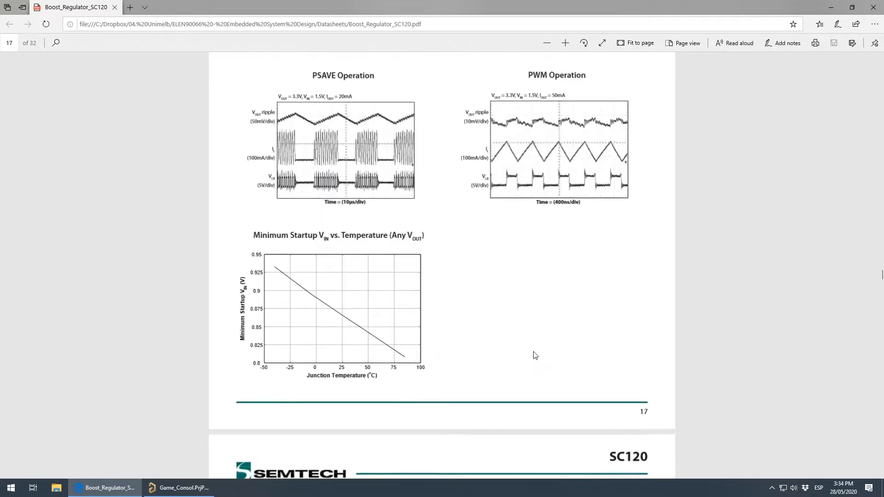
scroll(535, 356, "down", 10)
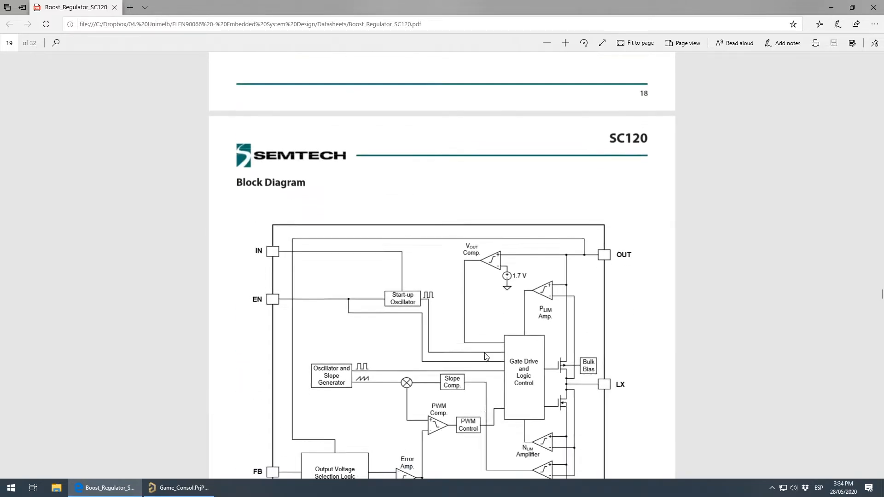
scroll(529, 341, "up", 2)
scroll(528, 320, "down", 2)
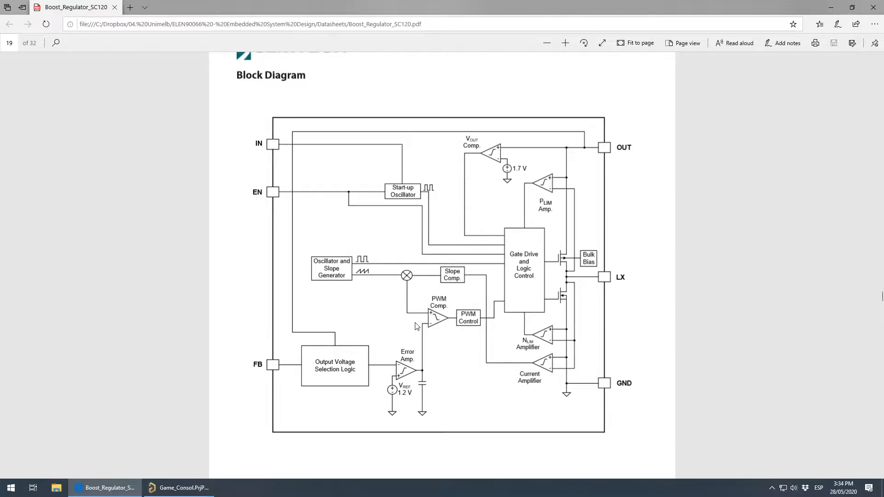
Examine the Figure 1 feedback circuit on page 20 and the Figure 5 layout drawing for the SOT23-6 package on page 27
scroll(416, 326, "down", 10)
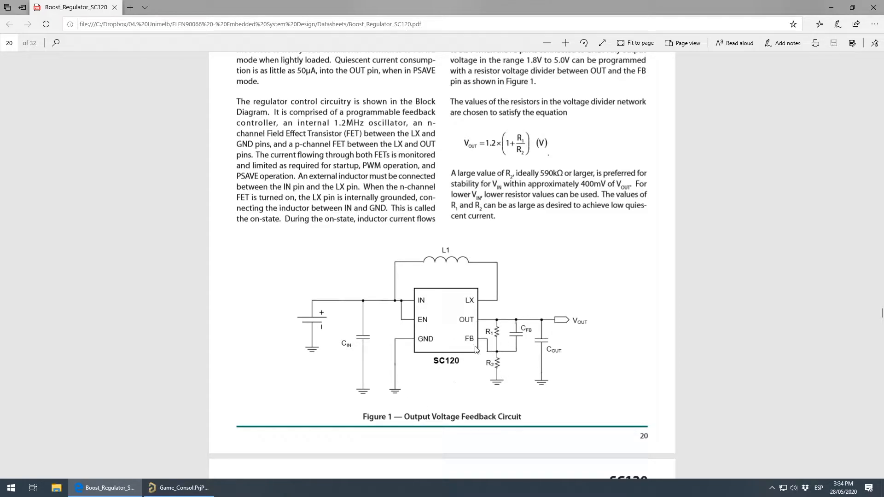
scroll(433, 357, "down", 10)
scroll(431, 363, "down", 20)
scroll(408, 367, "down", 20)
scroll(408, 369, "down", 7)
scroll(565, 392, "up", 2)
scroll(565, 391, "down", 4)
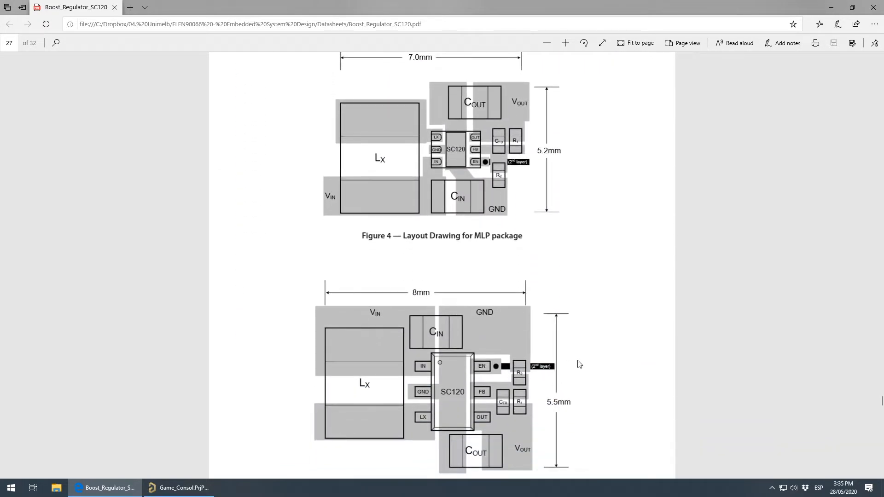
scroll(577, 363, "down", 2)
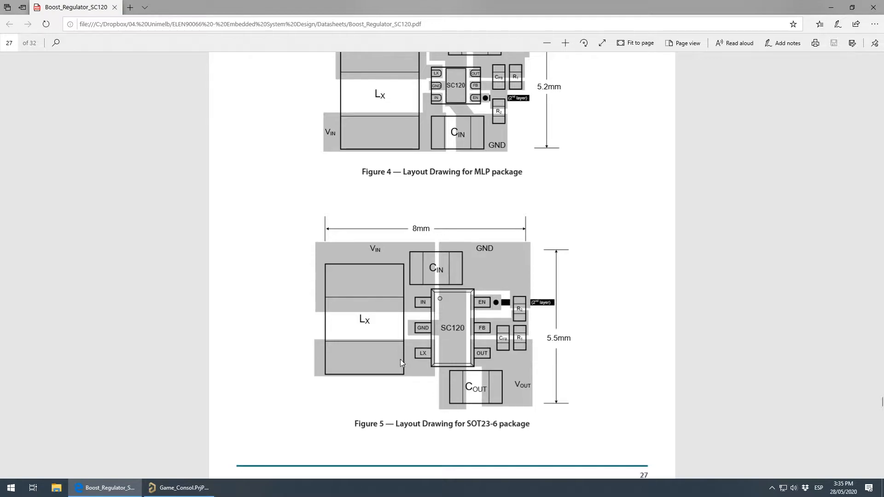
scroll(402, 358, "up", 4, "ctrl")
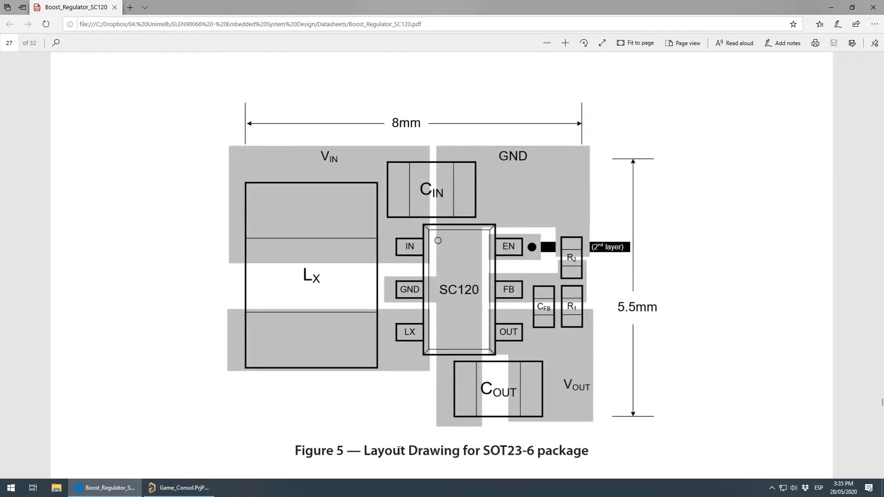
scroll(385, 408, "down", 2)
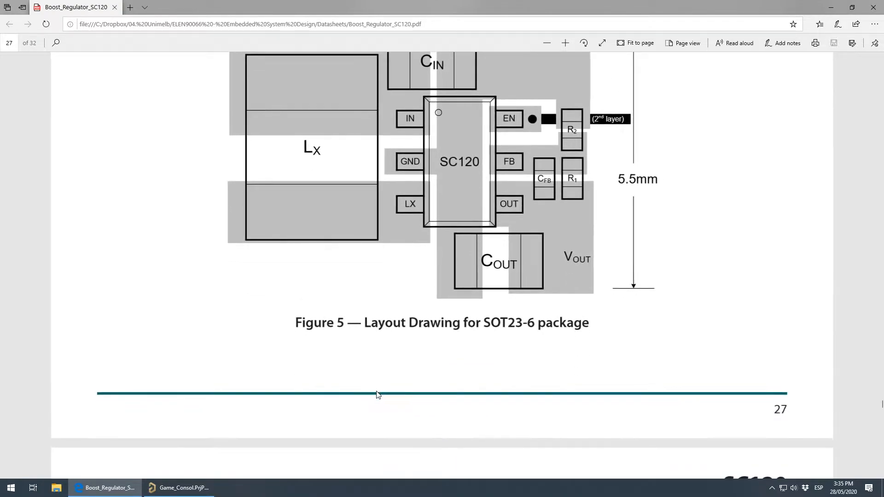
Compare the Figure 5 SOT23-6 layout drawing on page 27 of the datasheet with the first board's bottom-layer boost regulator layout
scroll(380, 395, "up", 2)
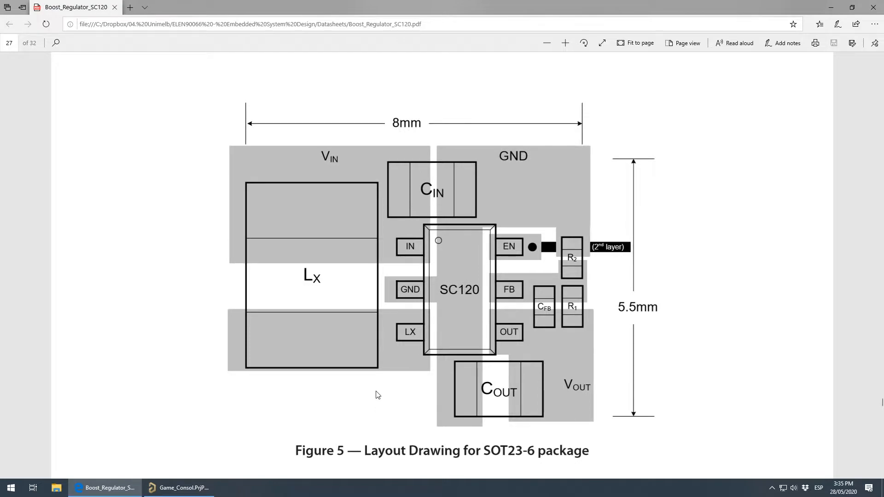
left_click(180, 487)
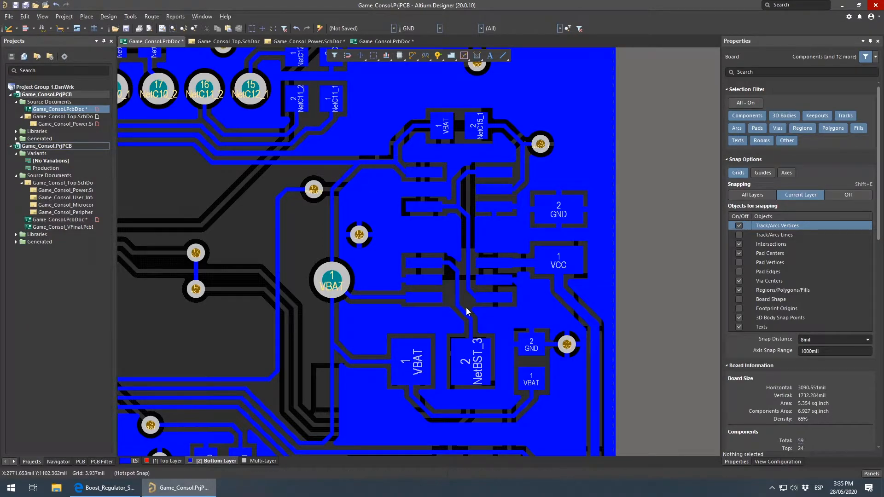
scroll(466, 291, "up", 2, "ctrl")
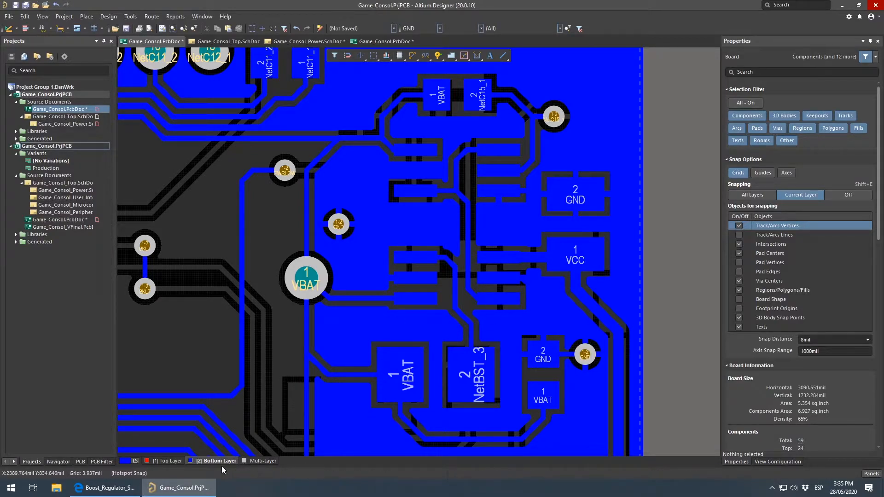
left_click(111, 488)
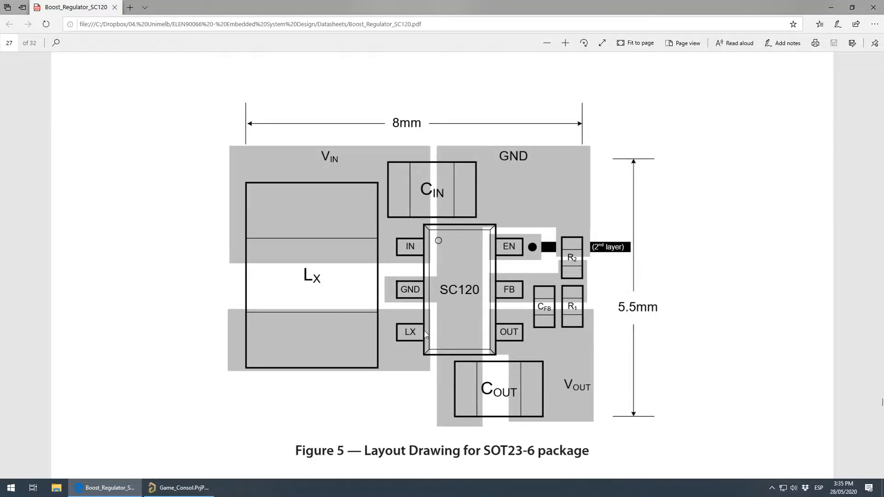
scroll(423, 334, "down", 2)
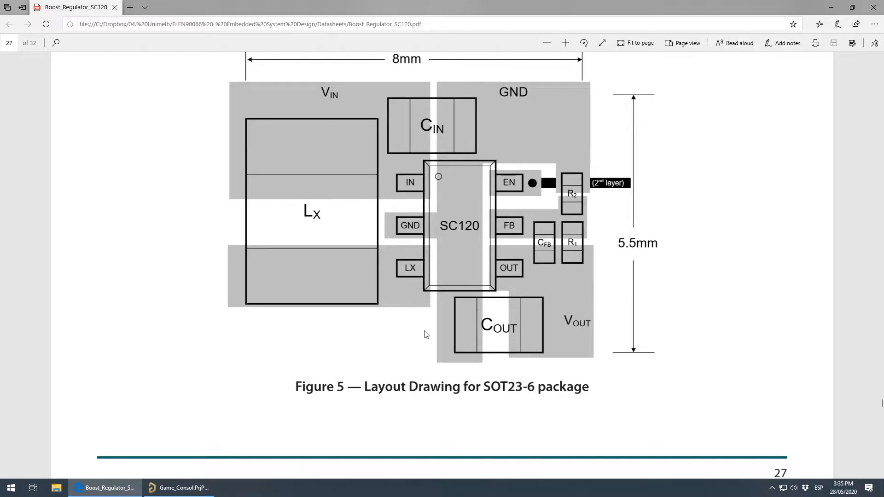
scroll(445, 350, "up", 3)
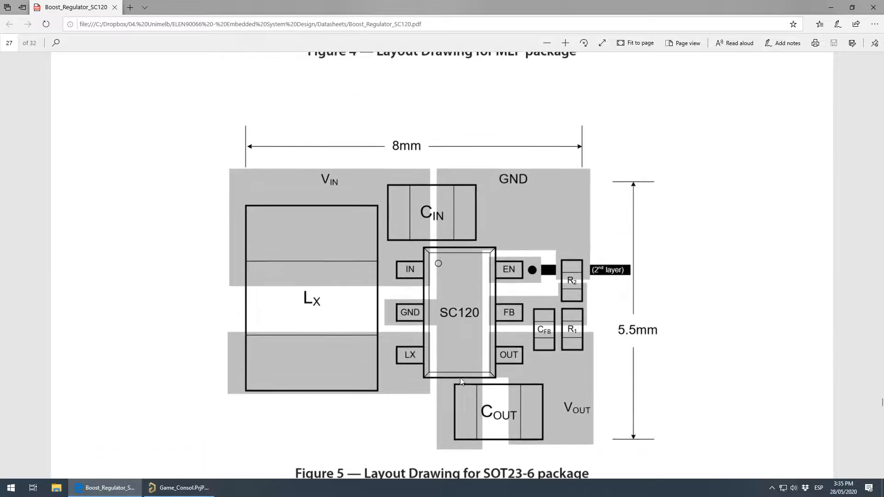
scroll(413, 376, "down", 2, "ctrl")
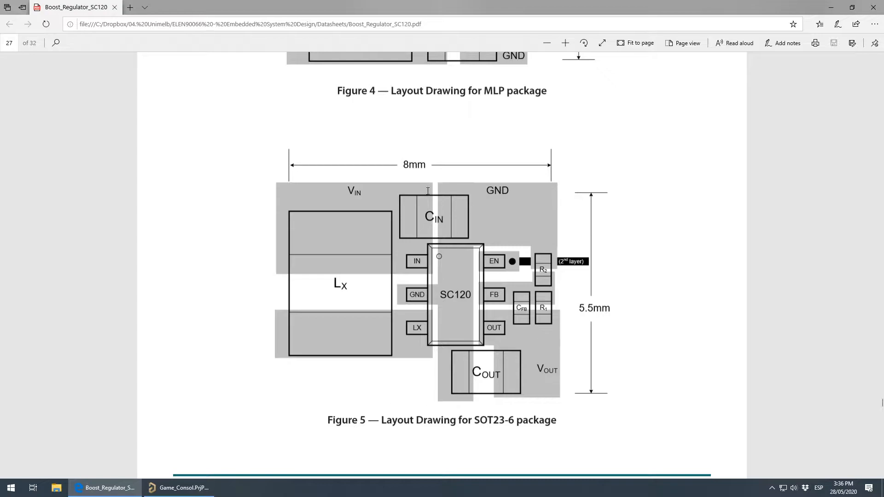
scroll(390, 266, "up", 2, "ctrl")
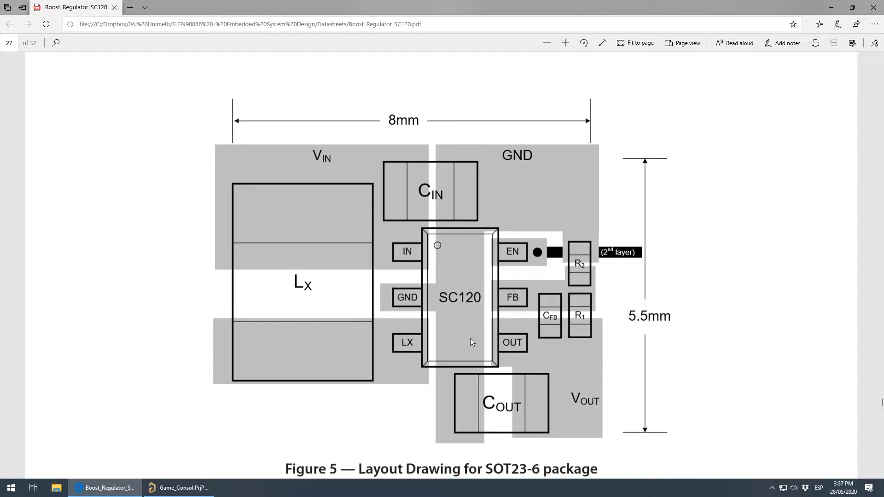
Back in Altium Designer, shelve the GND polygon pour on the bottom layer of the first project's Game_Consol.PcbDoc
left_click(186, 484)
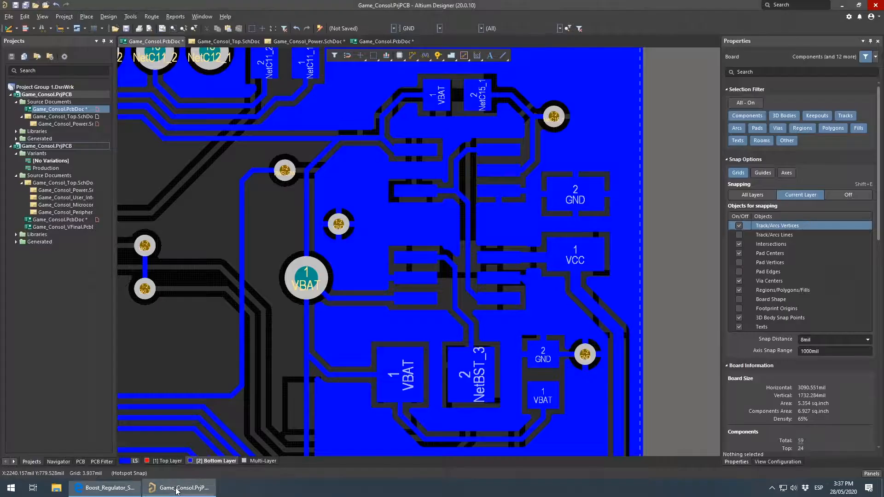
scroll(533, 278, "down", 2, "ctrl")
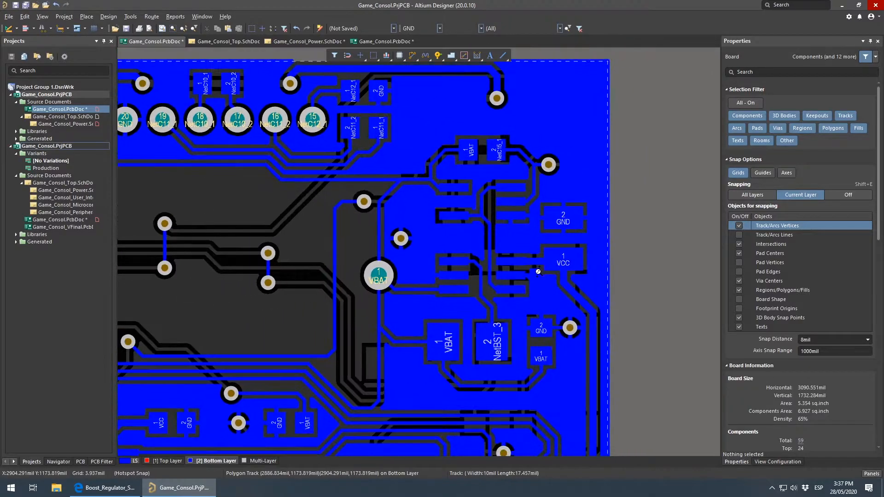
left_click(414, 194)
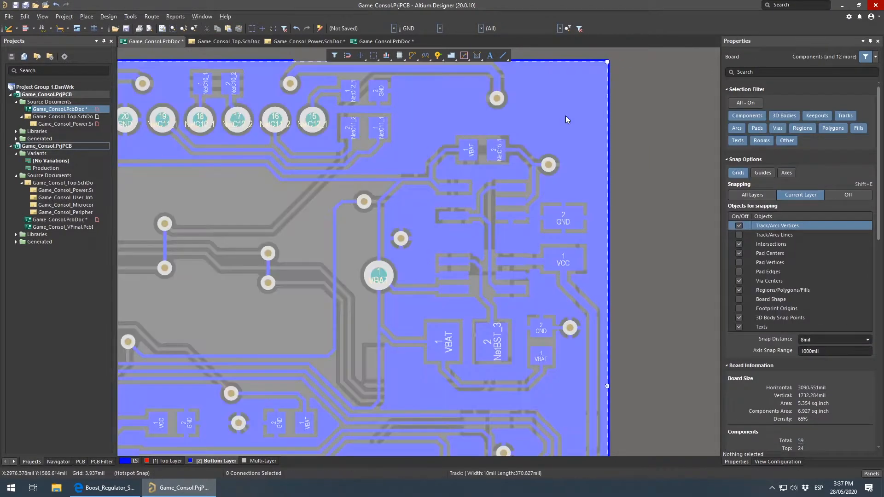
right_click(565, 116)
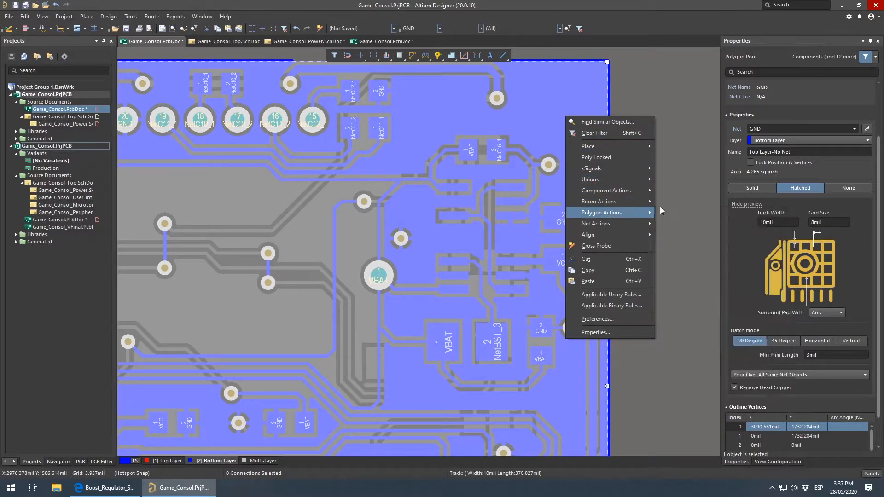
mouse_move(612, 213)
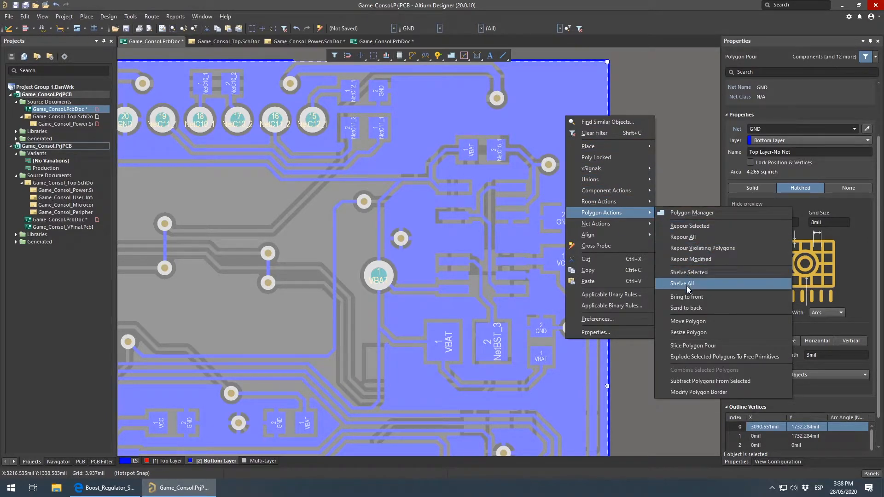
left_click(693, 274)
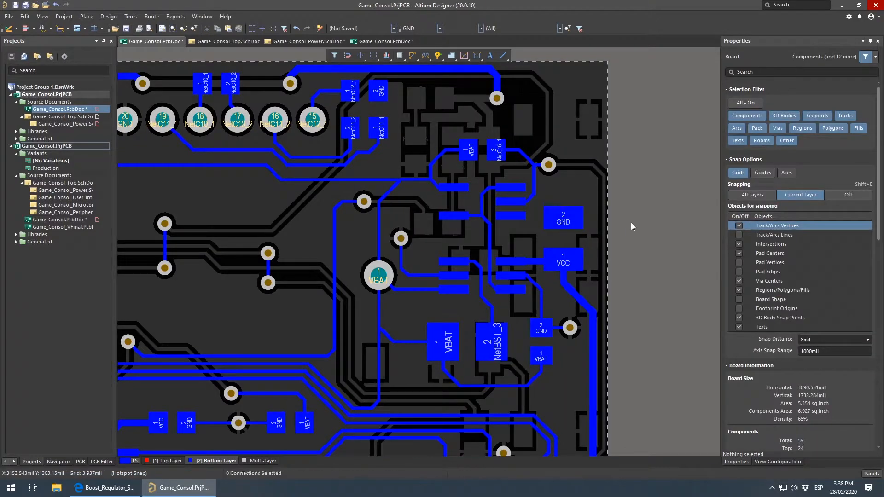
Identify capacitor C17, inductor L1 and capacitor C16 around the boost regulator on the bottom layer
scroll(553, 285, "up", 4, "ctrl")
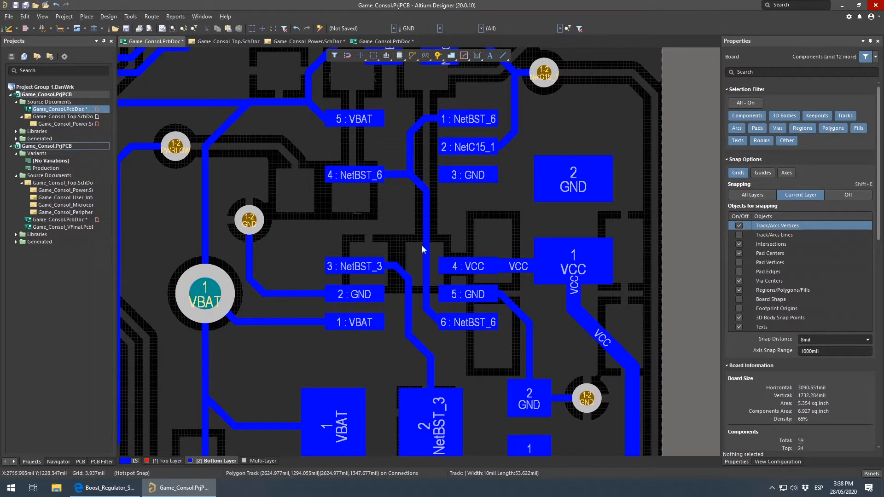
left_click(563, 222)
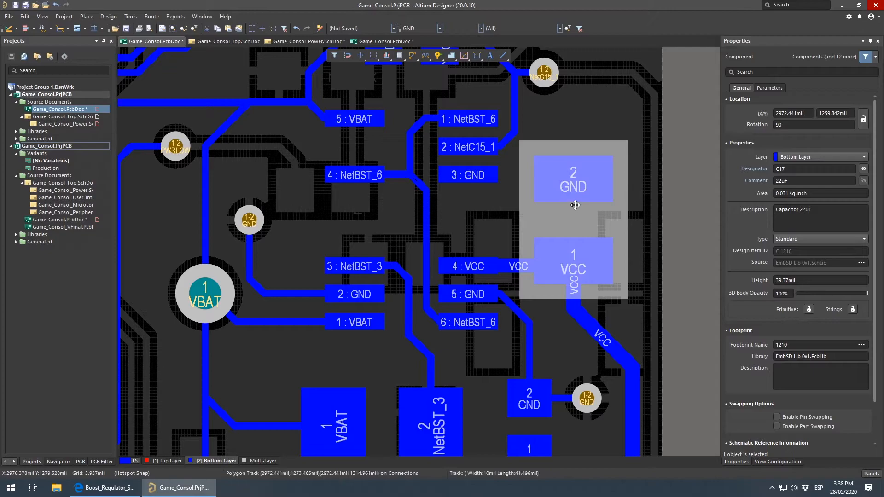
scroll(564, 223, "down", 2, "ctrl")
left_click(442, 360)
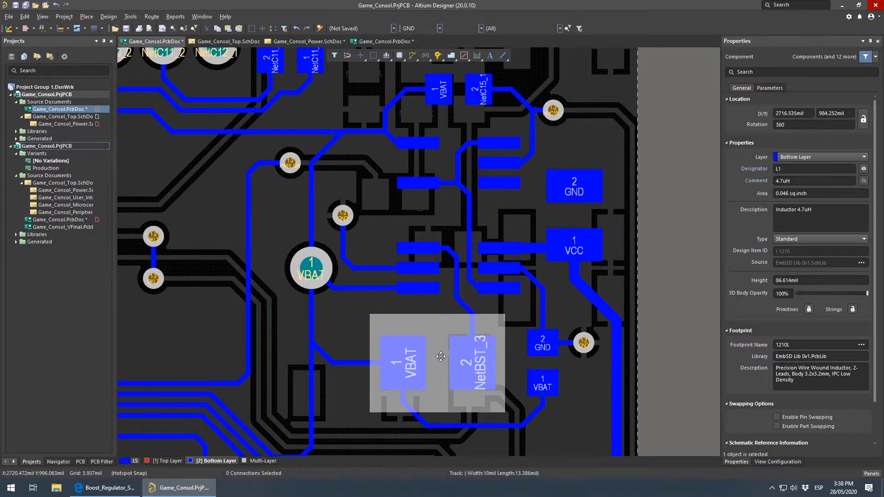
left_click(549, 363)
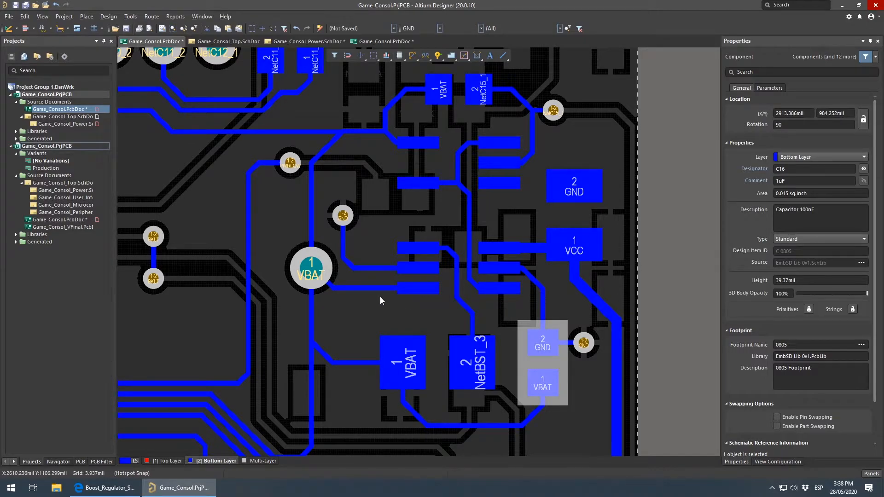
left_click(693, 354)
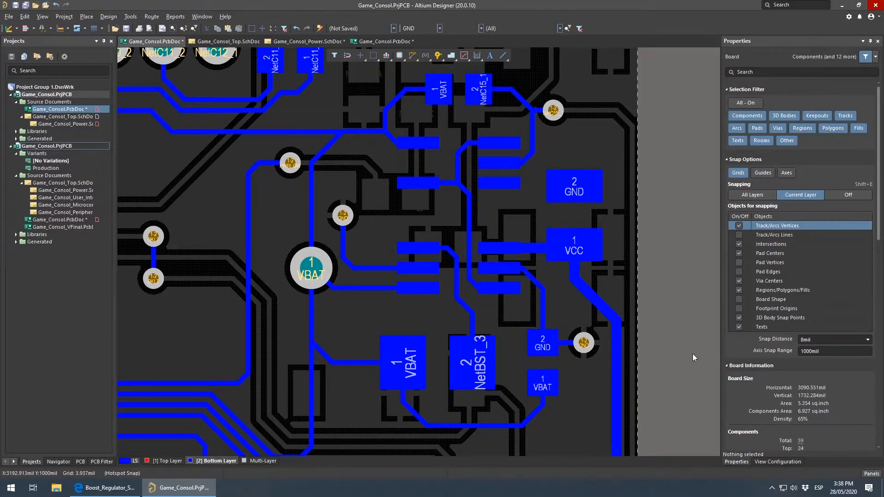
Examine the placement of L1 and C16 relative to the regulator and the surrounding bottom-layer tracks
scroll(507, 336, "up", 1, "ctrl")
right_click_drag(507, 336, 489, 299)
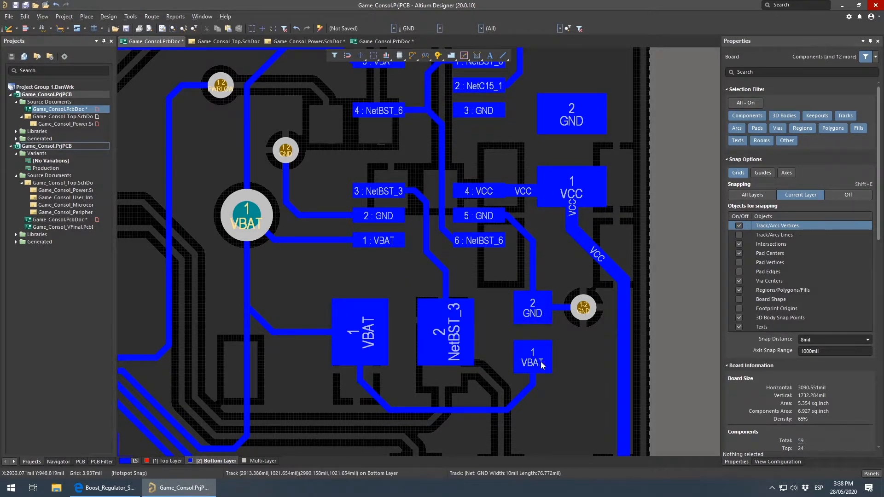
scroll(478, 263, "down", 2, "ctrl")
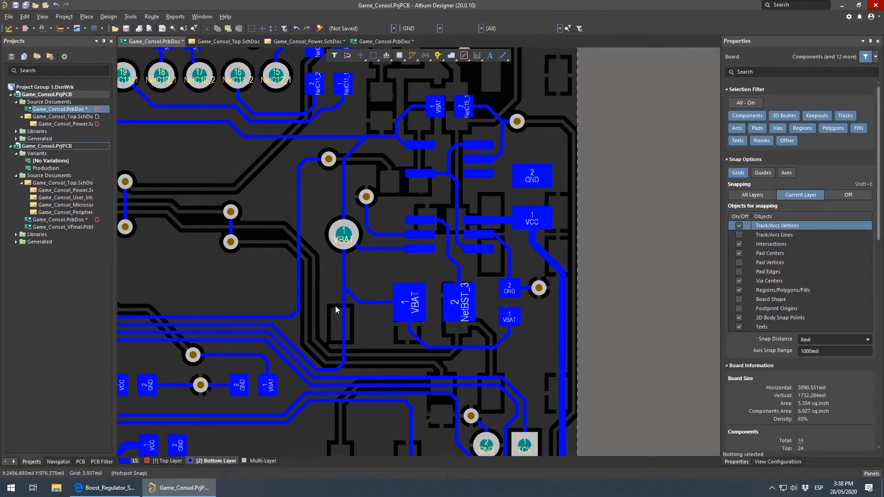
scroll(505, 208, "down", 2, "ctrl")
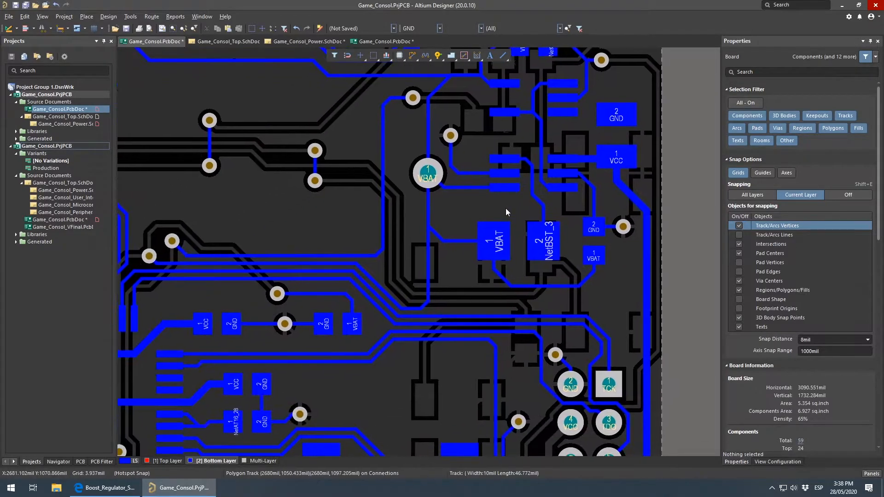
left_click_drag(512, 224, 631, 178)
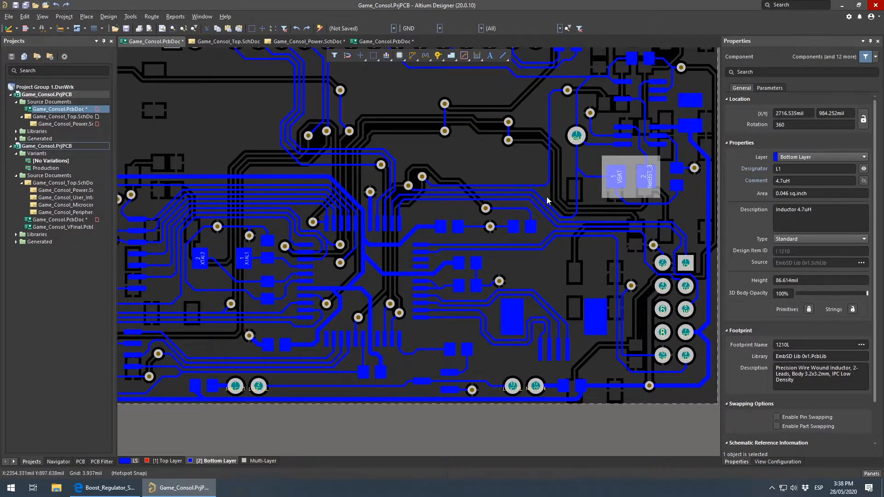
right_click_drag(628, 162, 518, 237)
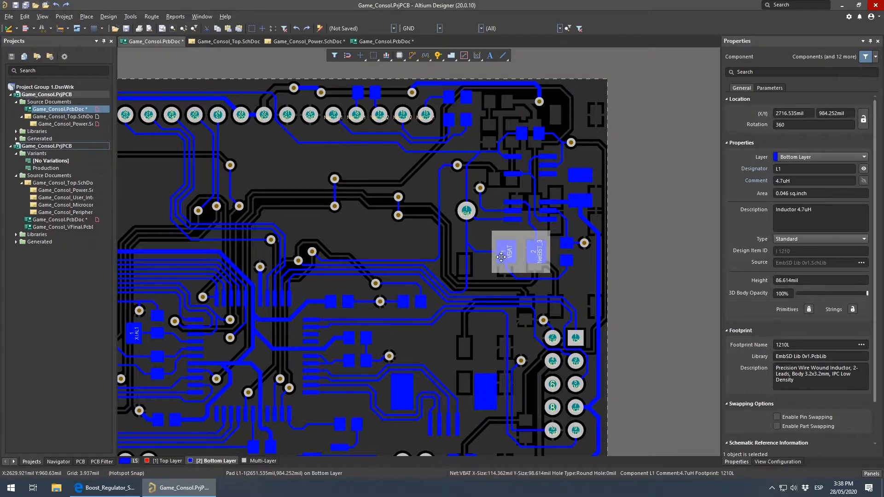
Inspect the VBAT track segments running from the battery pad through L1's pad 1 to C16
scroll(521, 238, "up", 6, "ctrl")
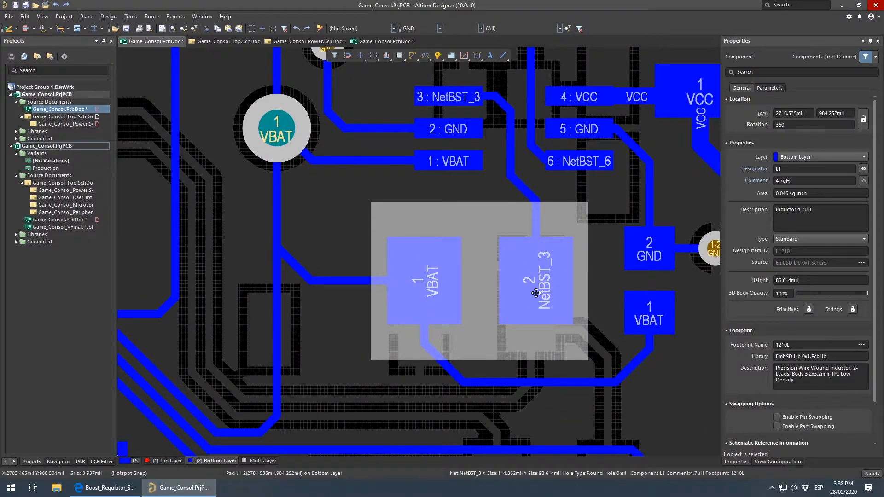
left_click(336, 281)
left_click(444, 362)
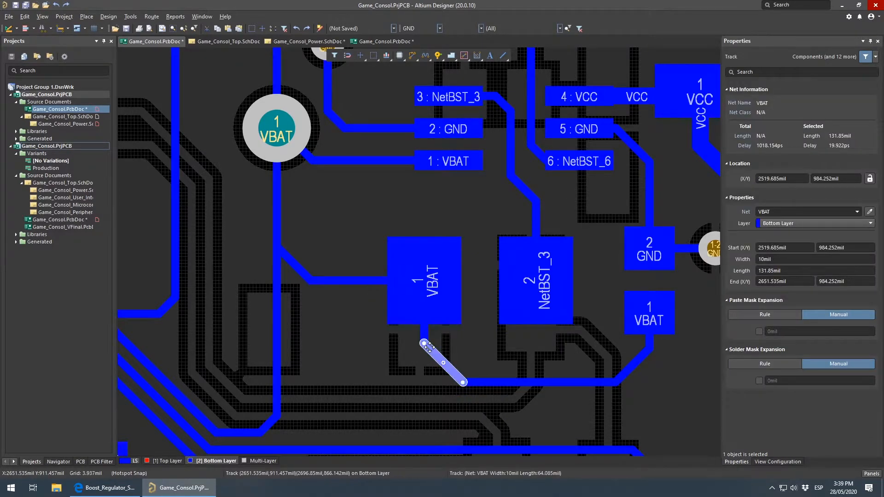
left_click(579, 383)
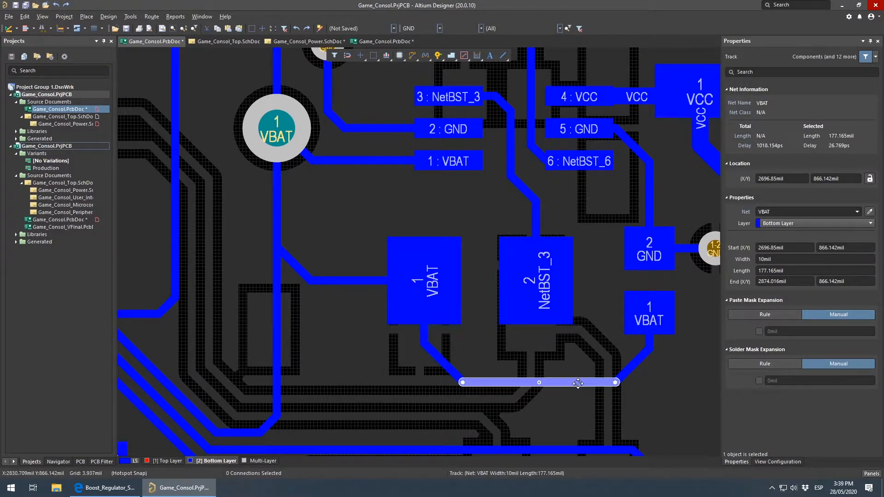
left_click(350, 280)
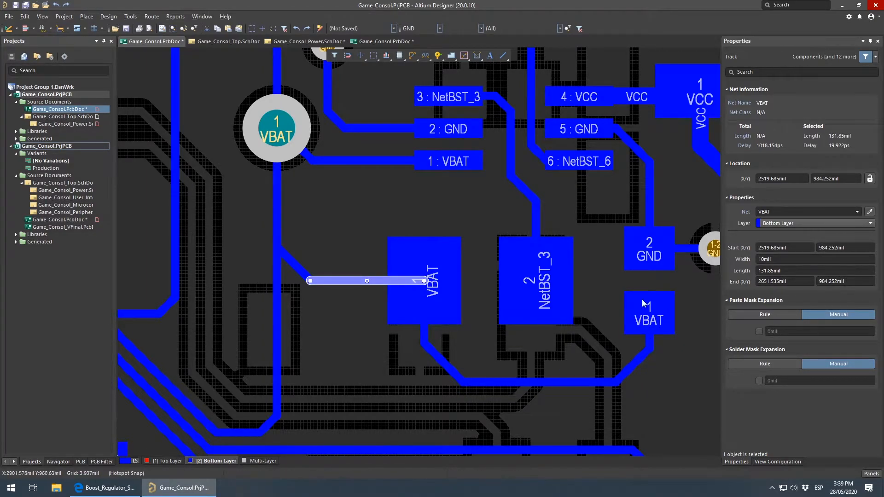
left_click(483, 284)
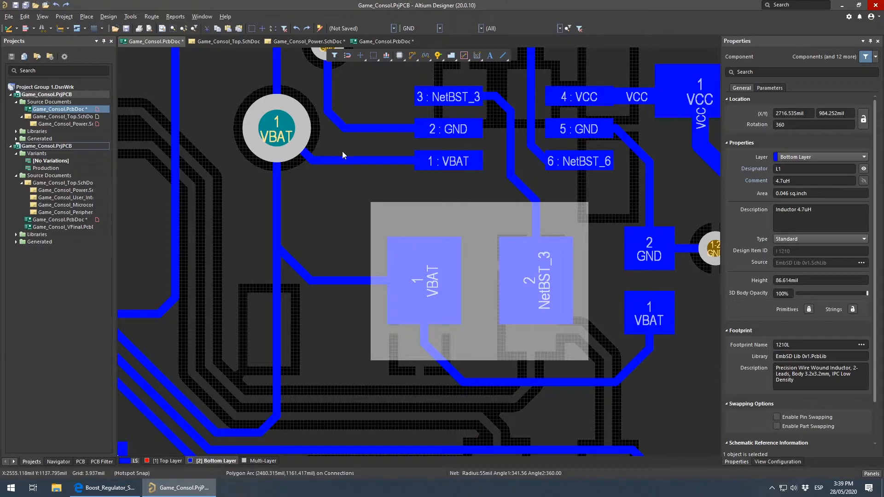
Check the comment and description of capacitor C16 beside inductor L1 in its component properties
right_click_drag(525, 188, 486, 222)
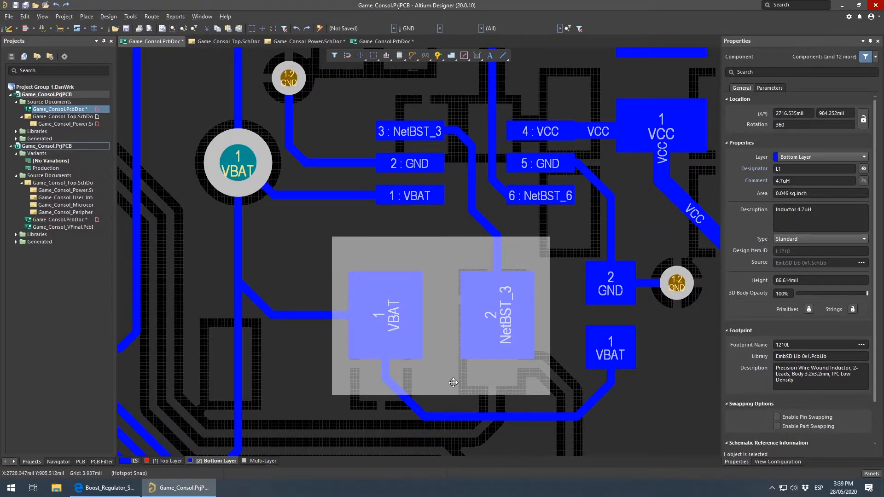
left_click(623, 315)
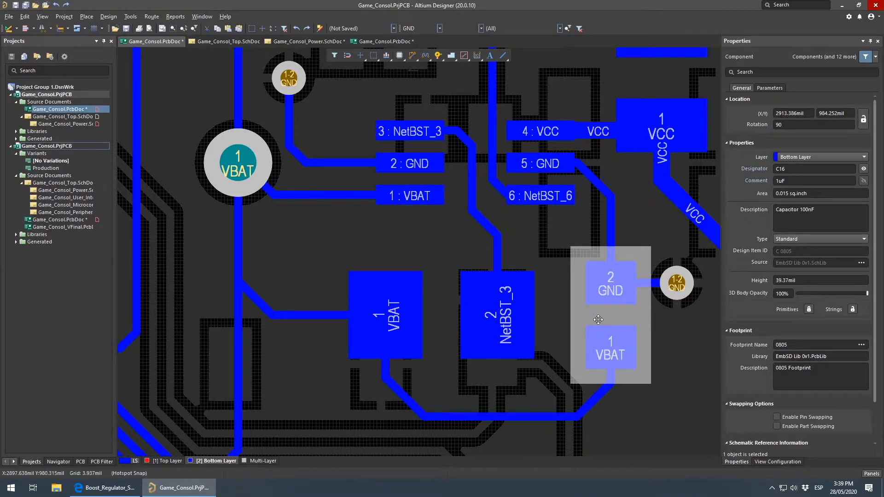
left_click(777, 181)
double_click(802, 211)
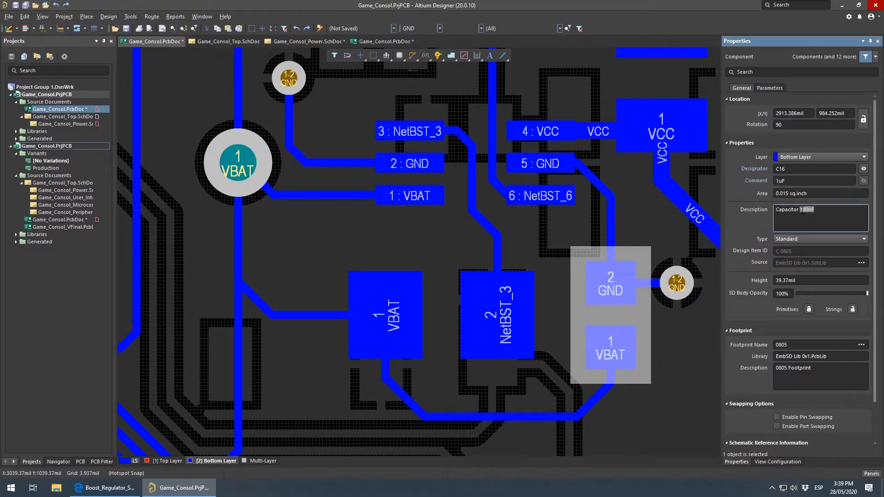
left_click(555, 263)
Examine the tracks from the regulator's VBAT, GND, NetBST_3 and VCC pins to the neighbouring capacitors and inductor
scroll(453, 304, "up", 3)
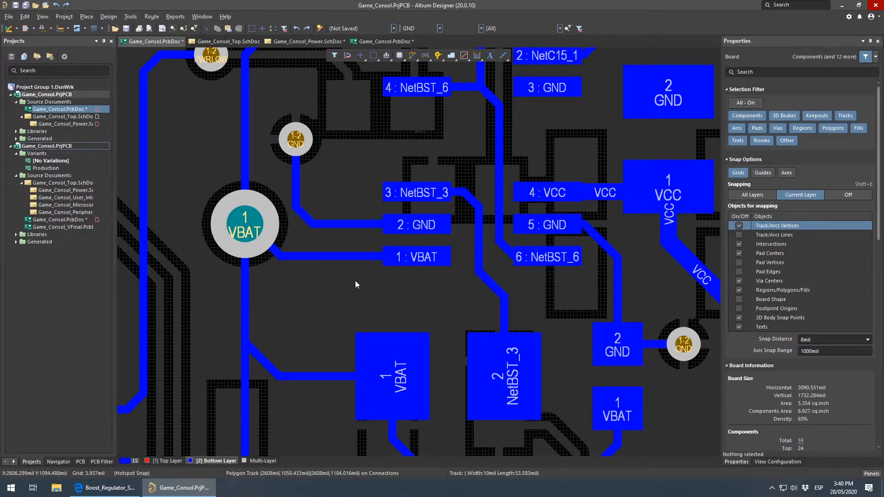
right_click_drag(413, 326, 400, 295)
right_click_drag(397, 196, 413, 226)
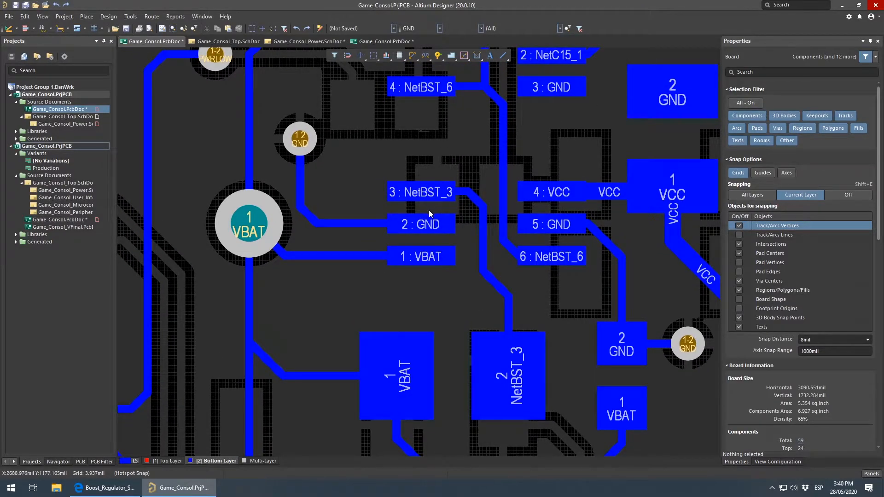
right_click_drag(451, 352, 429, 335)
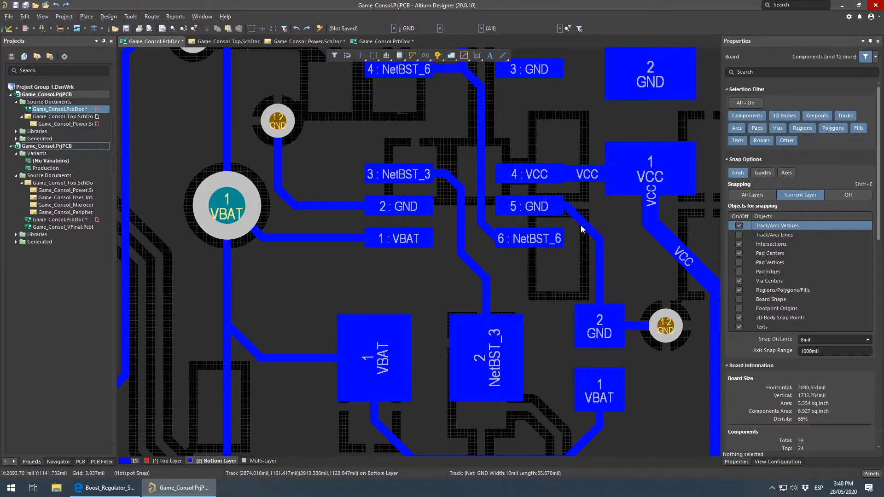
Examine regulator BST's pins, component properties and the tracks linking it to the neighbouring inductor and capacitors
right_click_drag(568, 299, 556, 278)
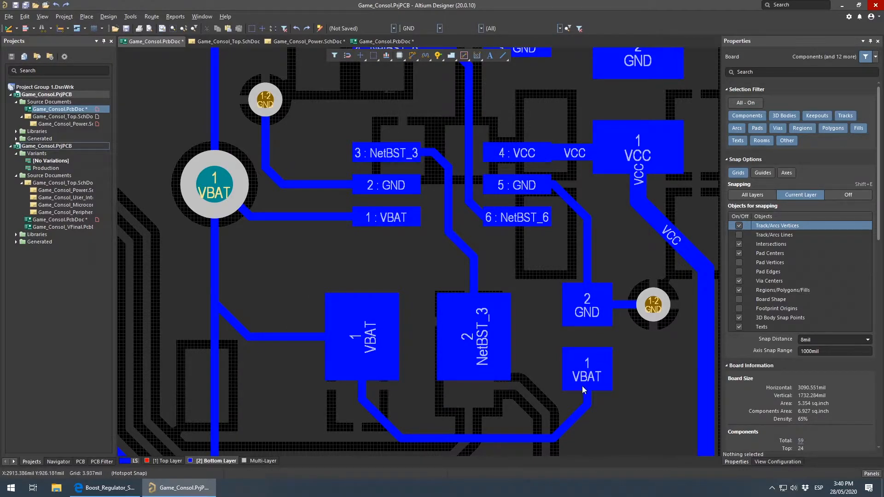
right_click_drag(413, 213, 422, 269)
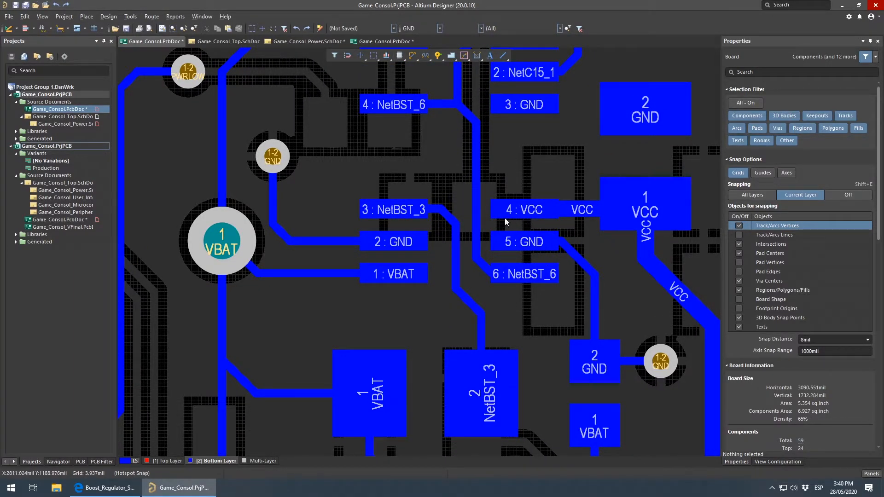
left_click(466, 211)
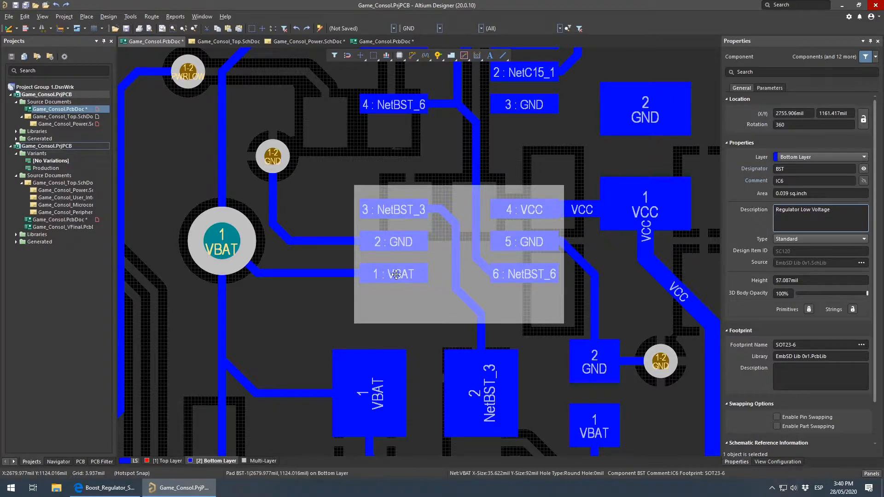
left_click(428, 290)
left_click(441, 277)
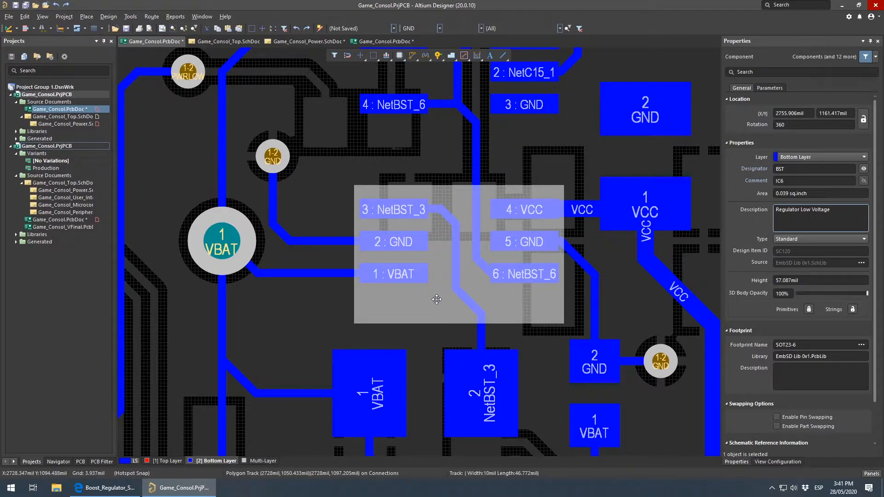
Compare the placement of capacitor C16 with that of regulator BST by selecting each component in turn
left_click(424, 383)
left_click(599, 396)
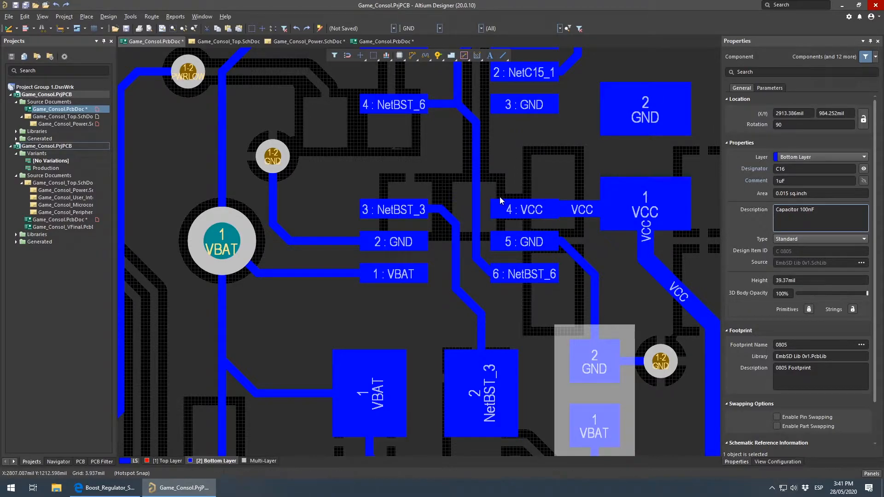
left_click(440, 266)
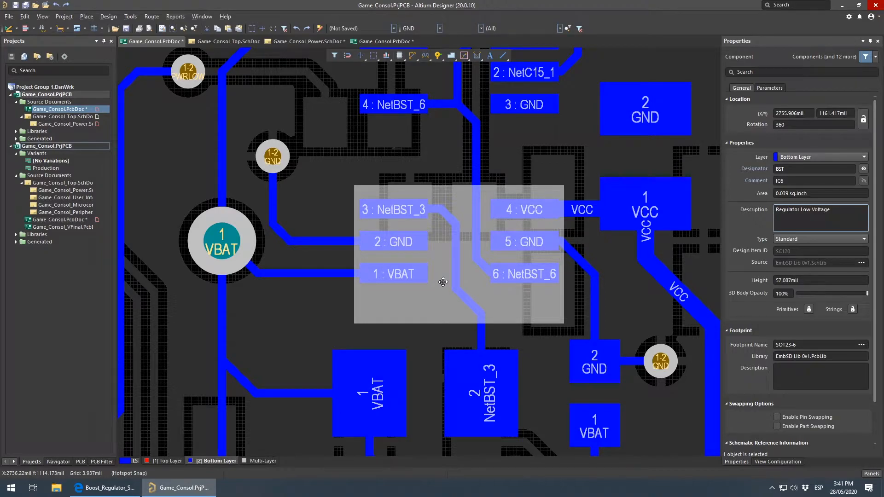
left_click(565, 340)
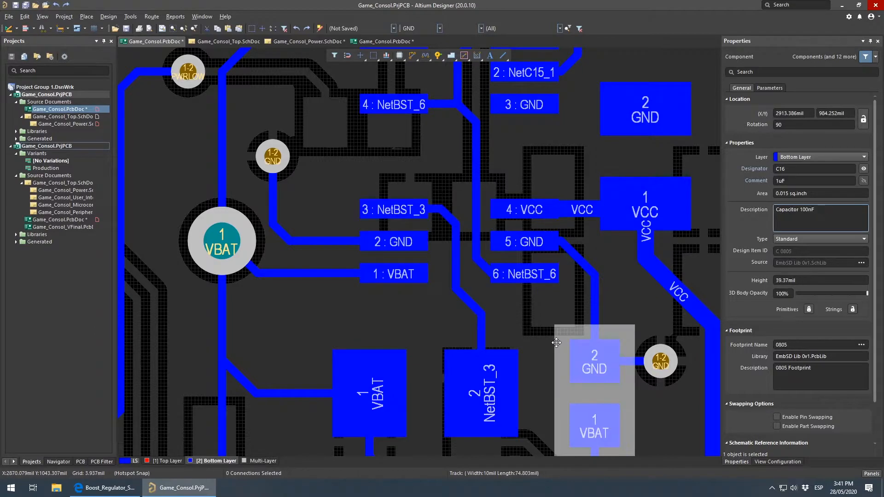
left_click(614, 304)
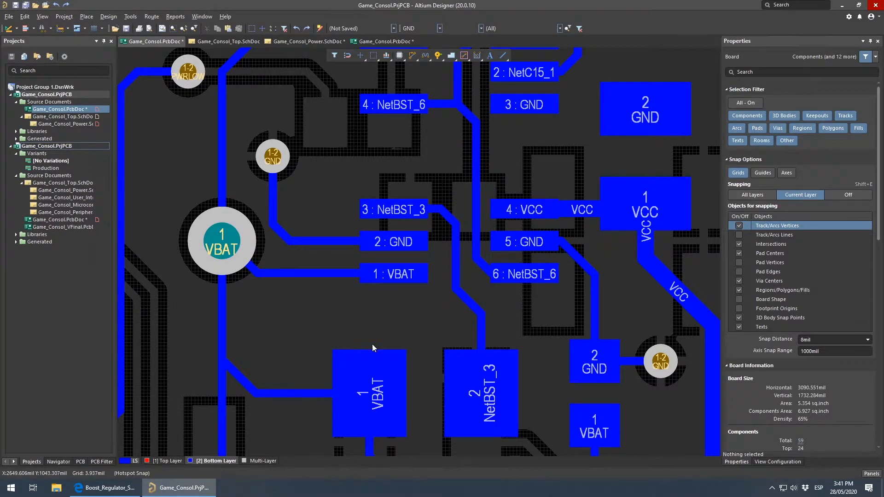
Inspect the NetBST_3 track segment that enters pad 2 of inductor L1, including its net and width
scroll(439, 291, "down", 1)
scroll(395, 273, "down", 2, "ctrl")
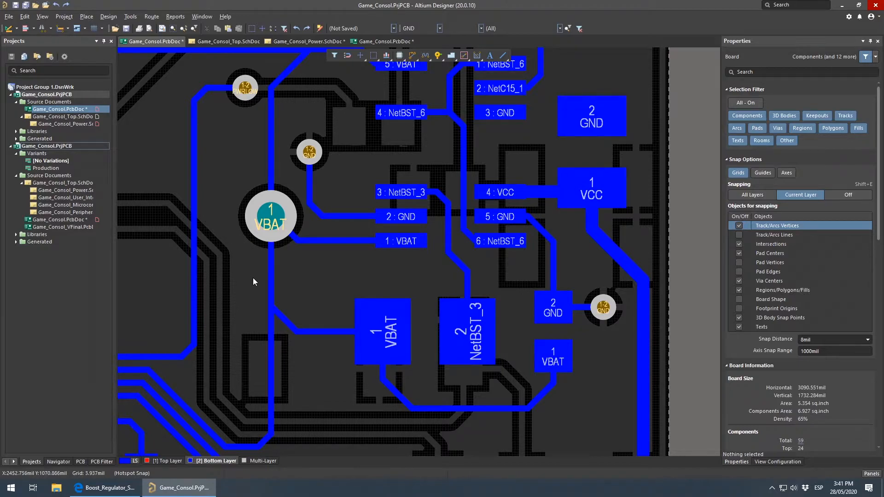
right_click_drag(344, 290, 363, 311)
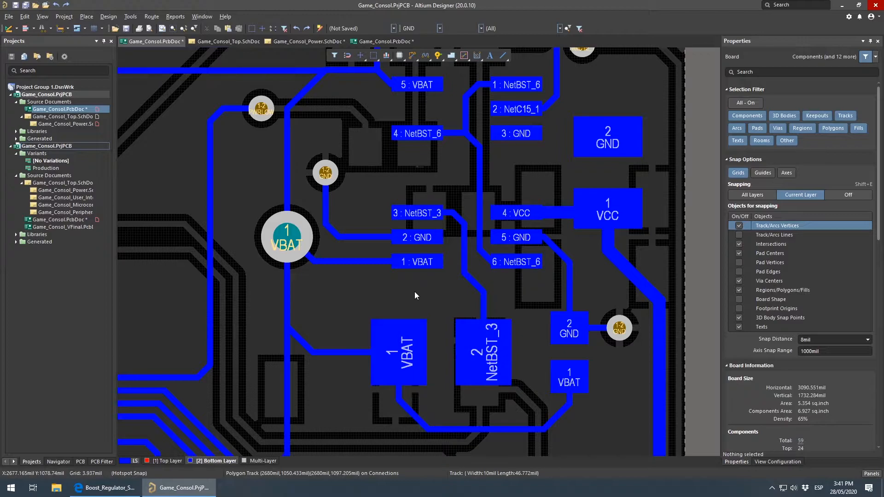
right_click_drag(441, 302, 417, 297)
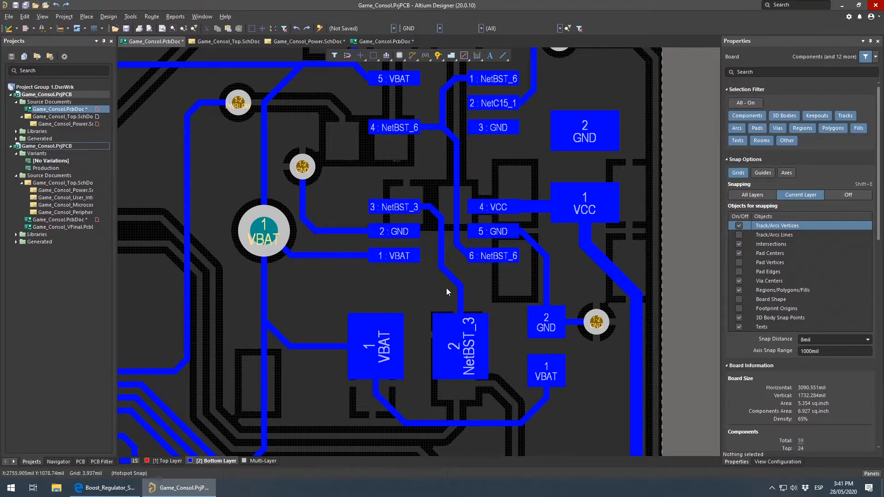
left_click(460, 303)
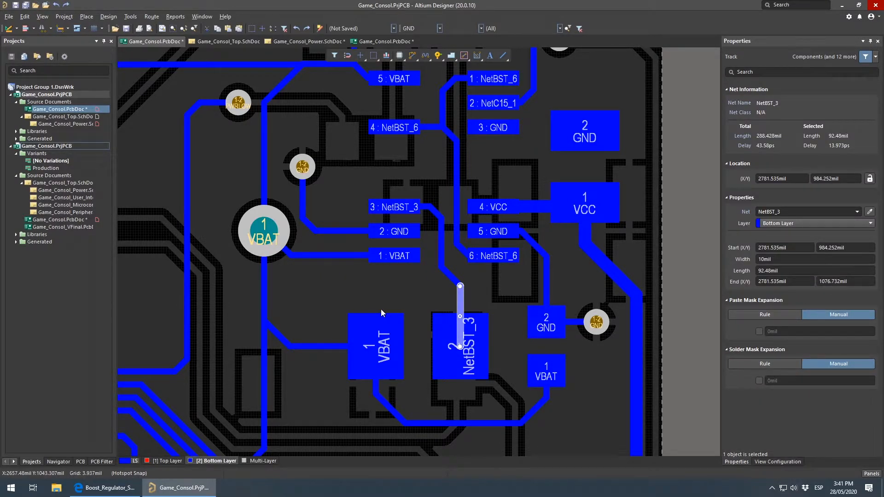
left_click(430, 344)
Inspect the VBAT track into L1's pad 1 and the GND track into the regulator's pin 2
scroll(309, 350, "up", 2, "ctrl")
left_click(314, 347)
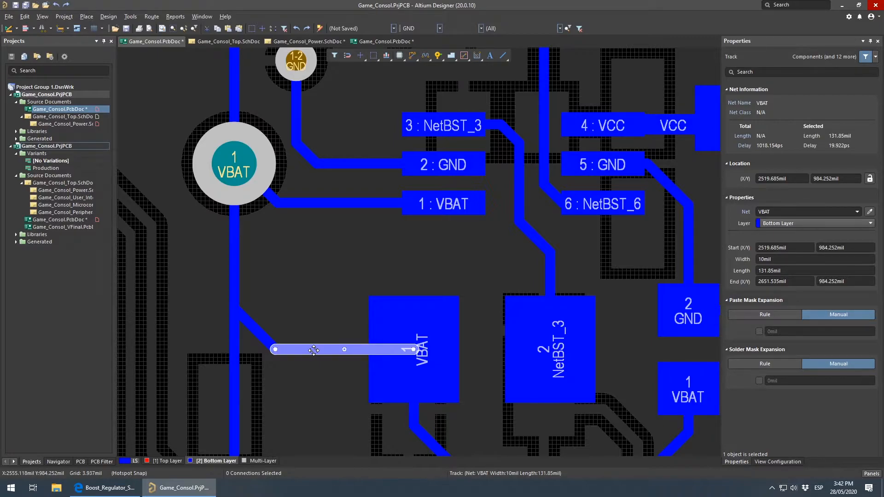
left_click(363, 163)
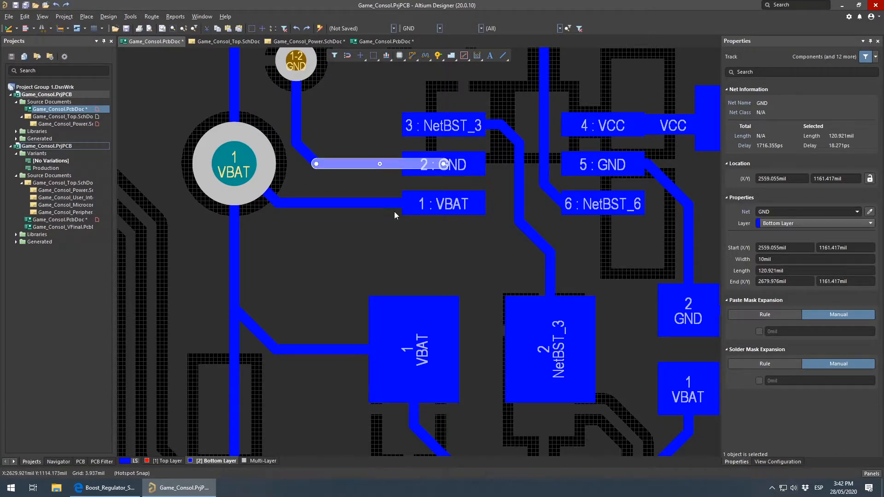
left_click(301, 350)
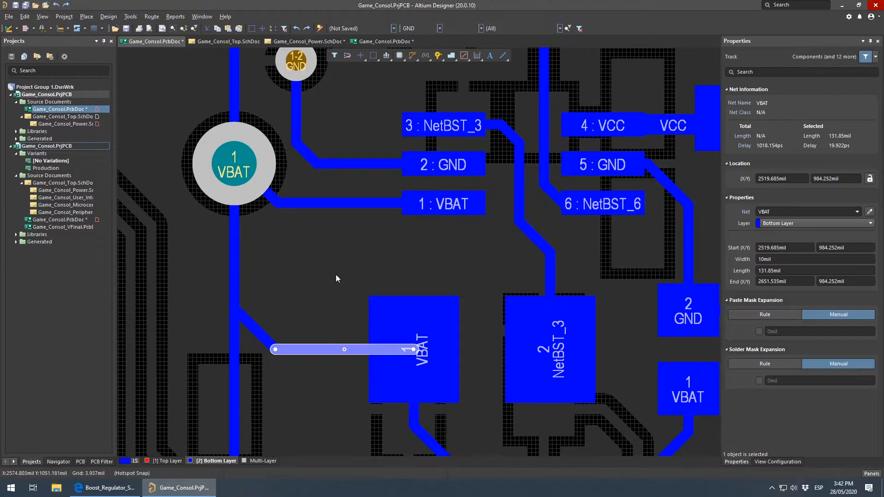
right_click_drag(357, 272, 319, 264)
left_click(319, 265)
left_click(267, 265)
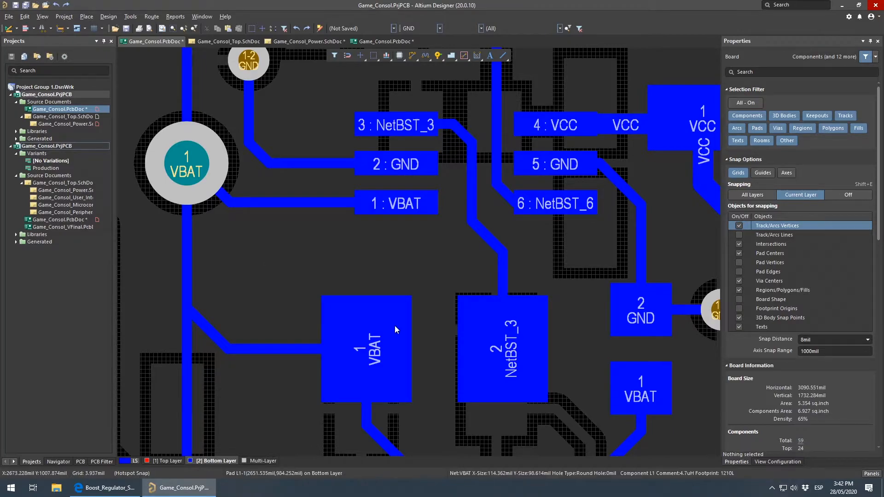
Compare the regulator's outline with the position of the VBAT track segment feeding inductor L1
left_click(416, 326)
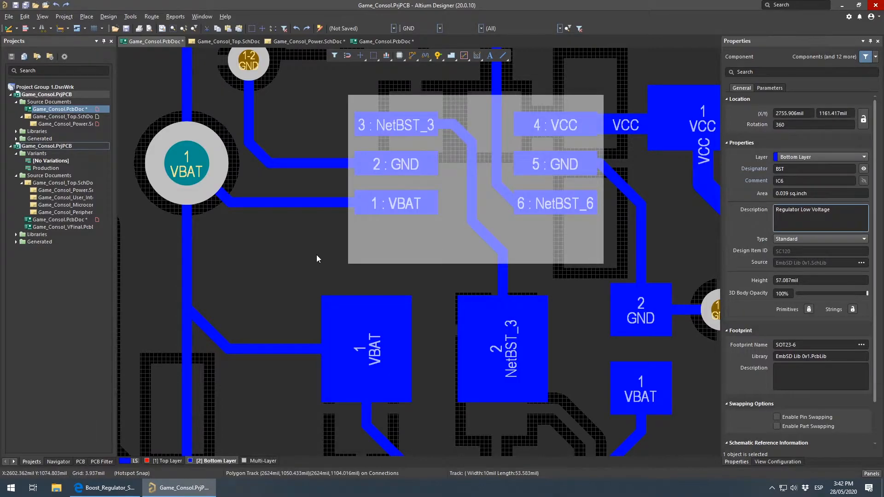
left_click(264, 267)
left_click(266, 348)
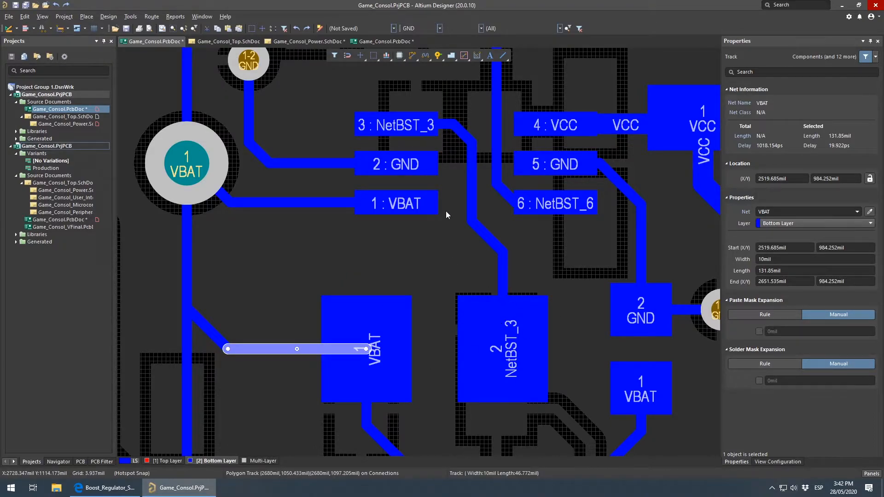
Check the component properties of inductor L1 and of the output capacitor C17 on the VCC net
scroll(446, 211, "down", 2, "ctrl")
right_click_drag(473, 254, 456, 291)
left_click(418, 313)
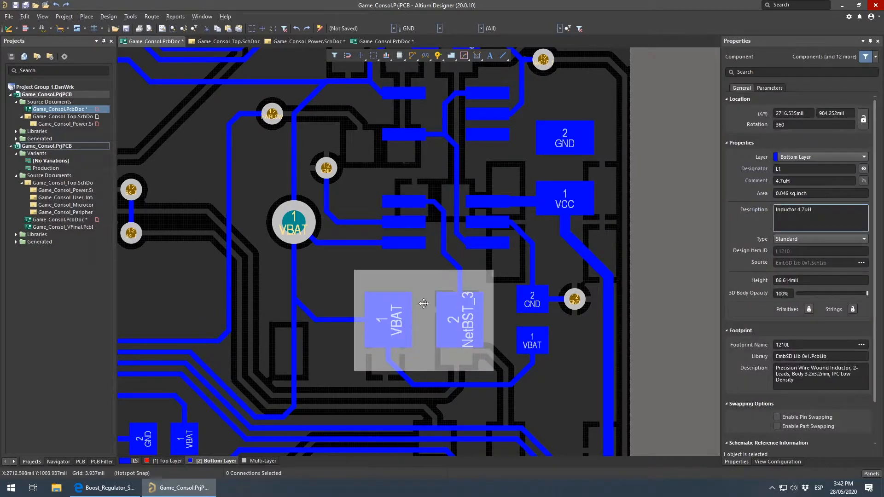
right_click_drag(418, 313, 381, 372)
left_click(527, 224)
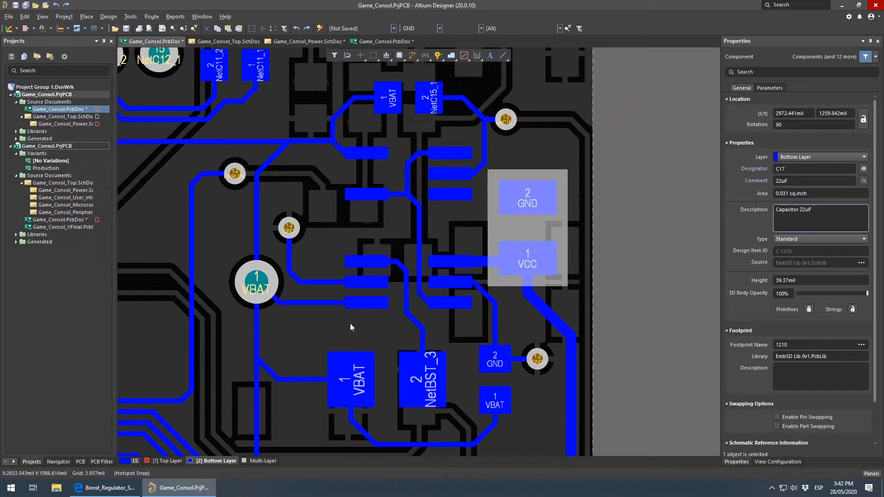
Inspect the regulator's GND pad 5 and its track down to capacitor C16's GND pad
scroll(303, 298, "up", 5, "ctrl")
right_click_drag(484, 280, 312, 333)
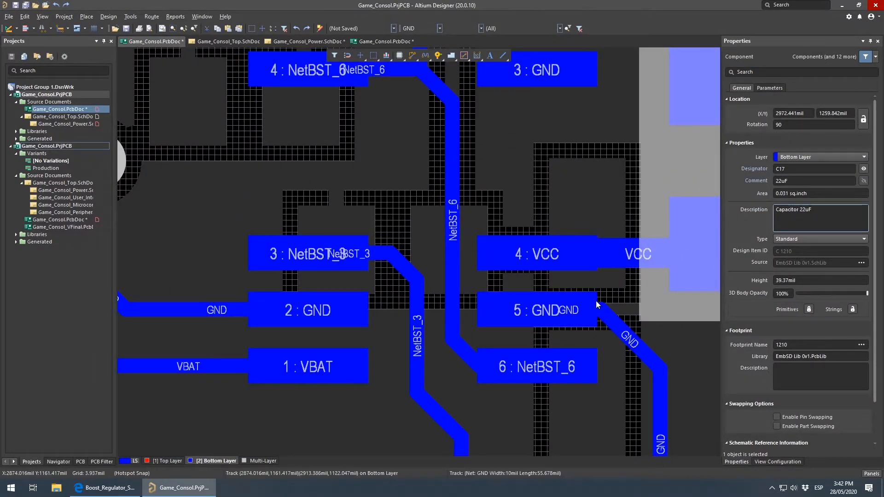
scroll(606, 306, "down", 3, "ctrl")
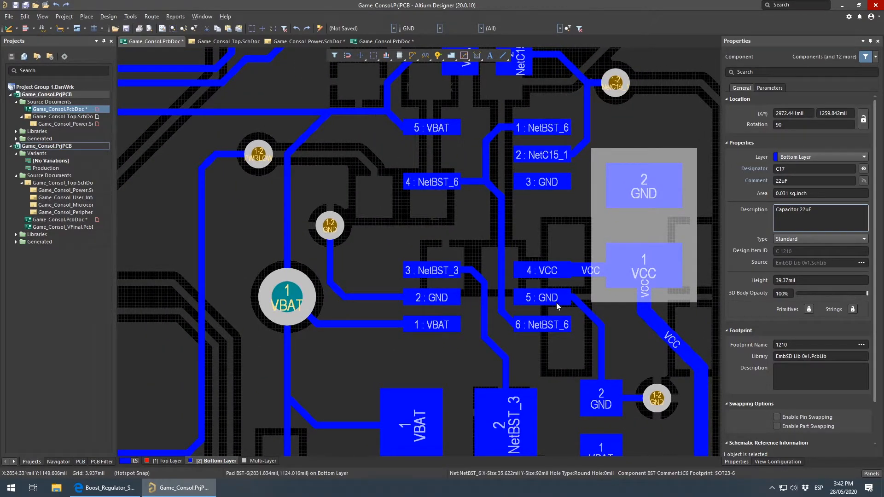
left_click(534, 299)
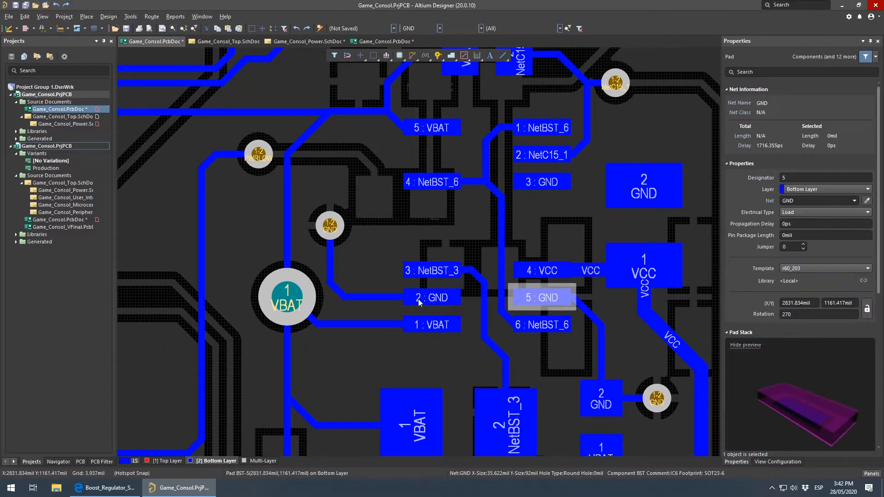
left_click(534, 300)
left_click(638, 340)
right_click_drag(638, 340, 620, 322)
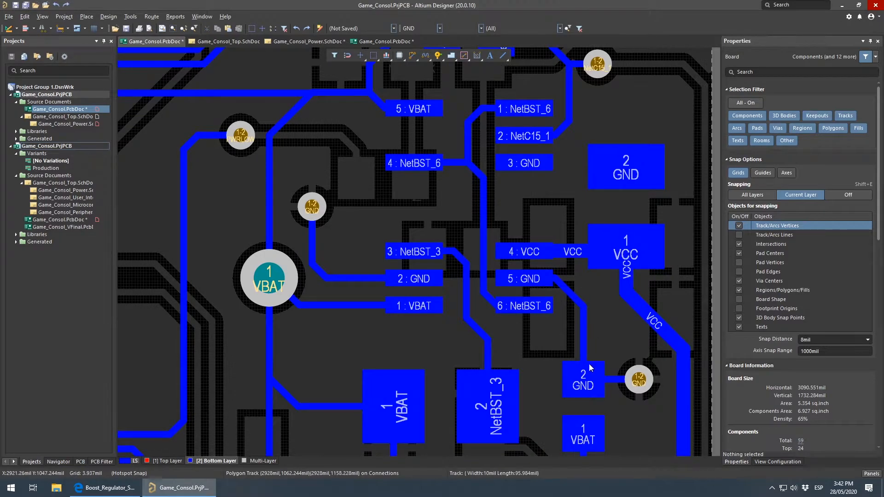
right_click_drag(591, 357, 533, 262)
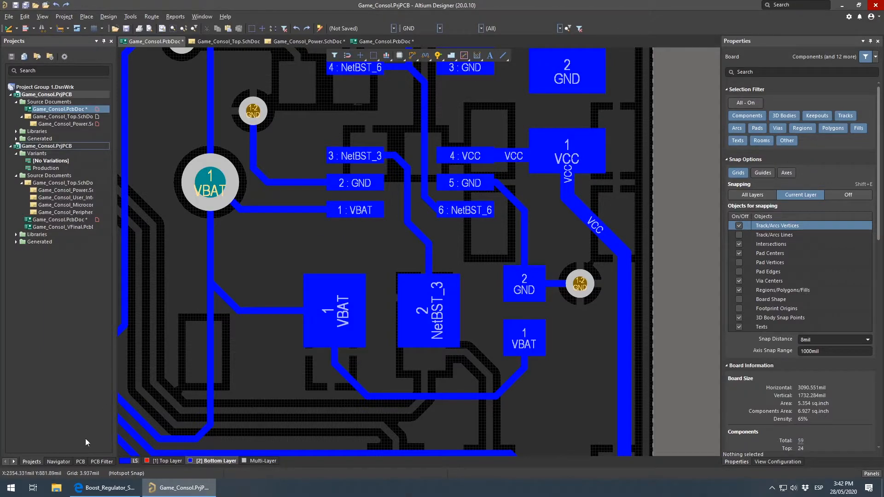
Switch to the SC120 datasheet in the browser and examine the GND pin area in the Figure 5 layout drawing
left_click(106, 488)
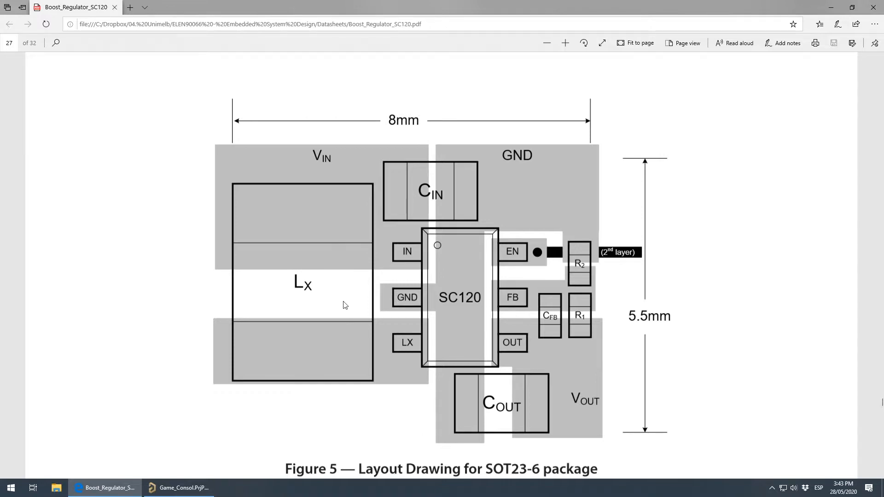
scroll(338, 288, "down", 1)
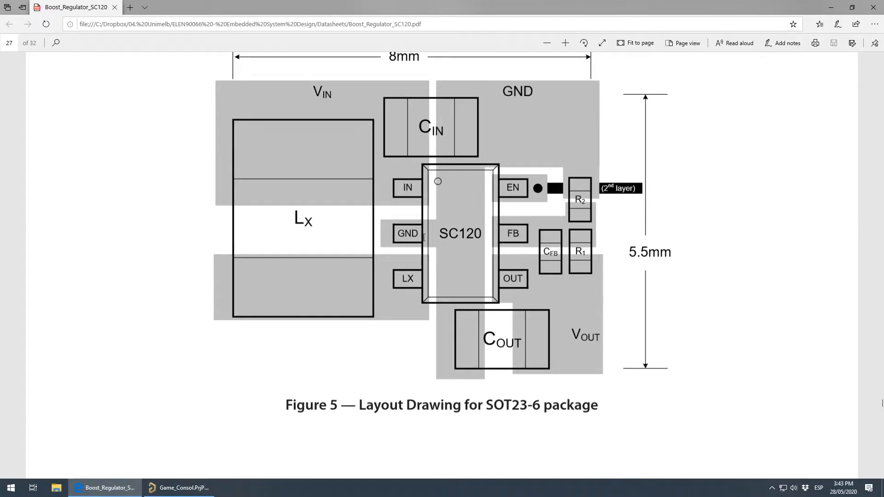
left_click_drag(406, 246, 407, 235)
left_click(390, 232)
Switch back to Altium Designer and examine how the regulator's GND pads 2 and 5 are routed to their vias and C16
left_click(182, 486)
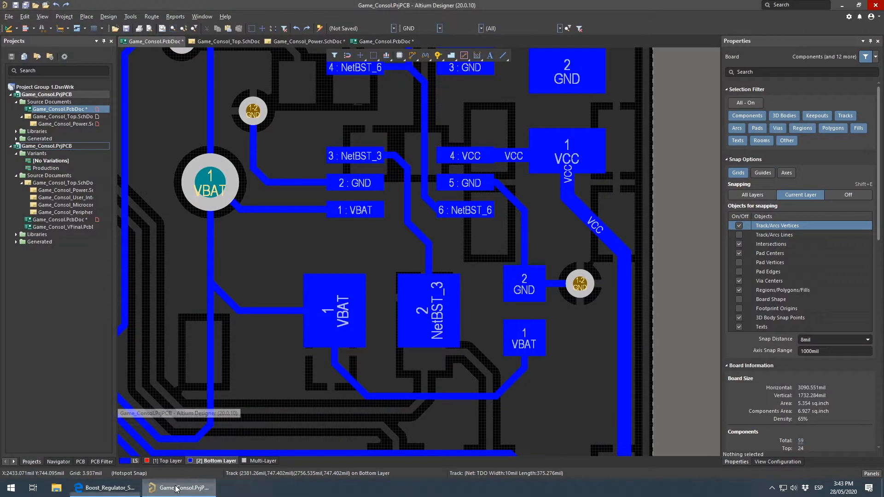
right_click_drag(367, 180, 486, 244)
scroll(573, 225, "up", 3, "ctrl")
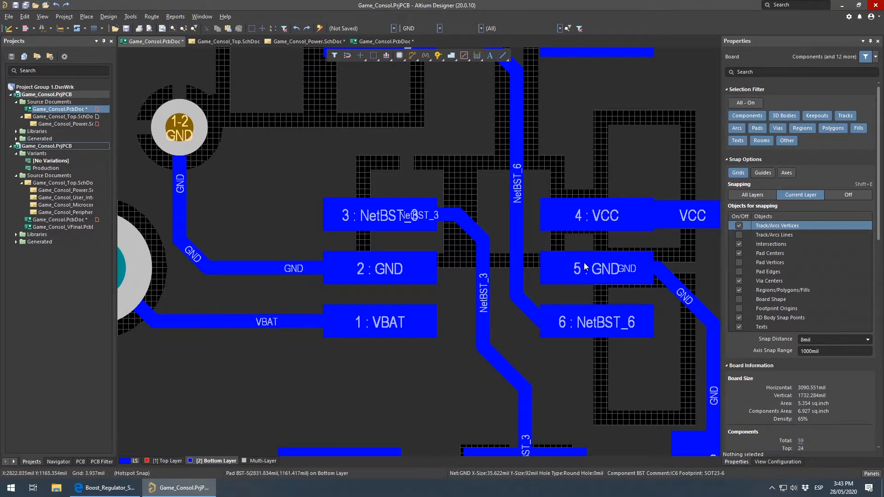
right_click_drag(592, 272, 575, 267)
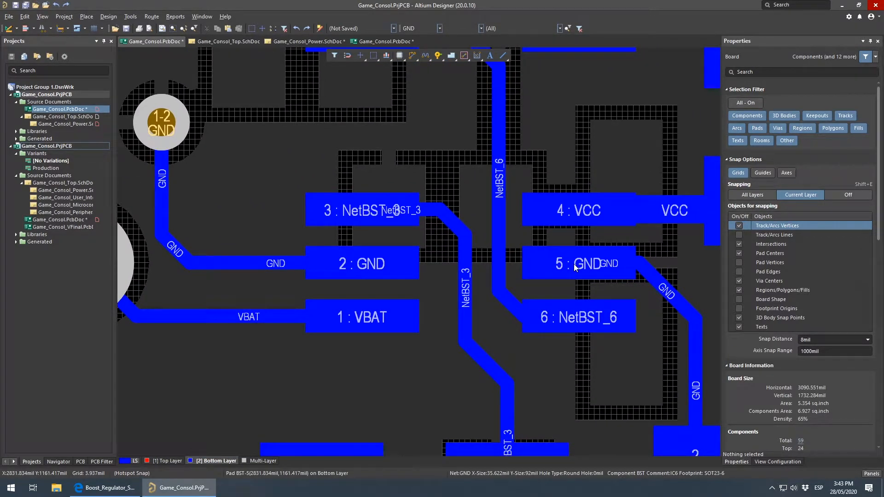
right_click_drag(329, 255, 449, 256)
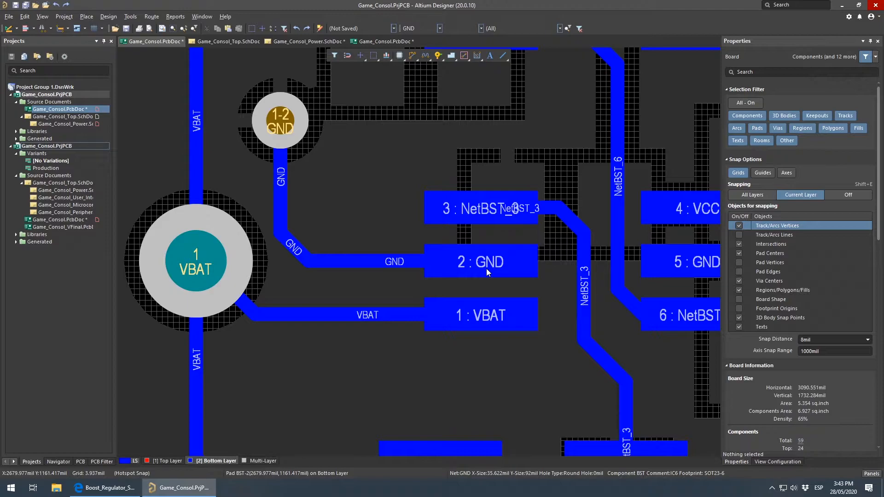
middle_click_drag(487, 269, 489, 292)
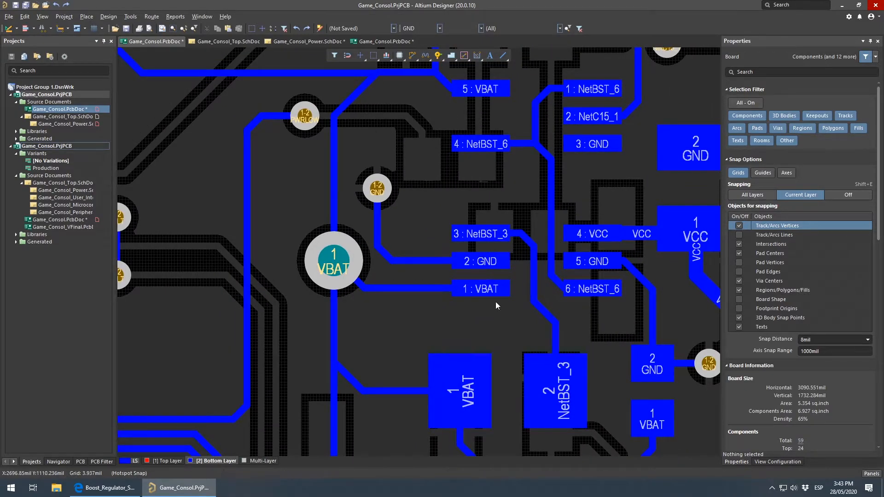
right_click_drag(599, 365, 493, 283)
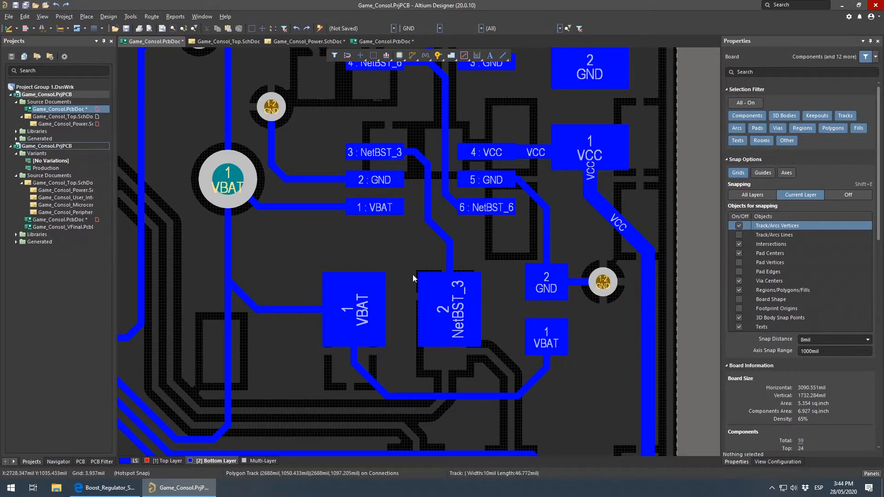
Check capacitor C16's placement against the input capacitor in the SC120 datasheet's Figure 5, switching to the browser
left_click(544, 303)
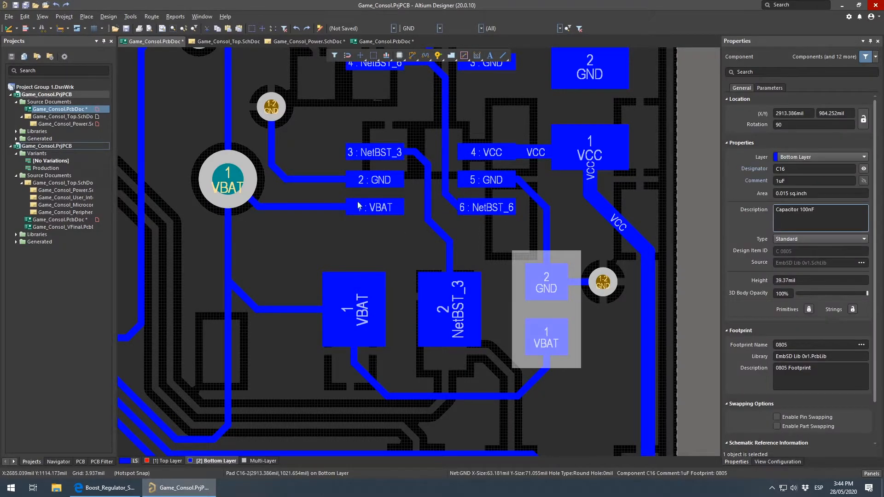
left_click(101, 488)
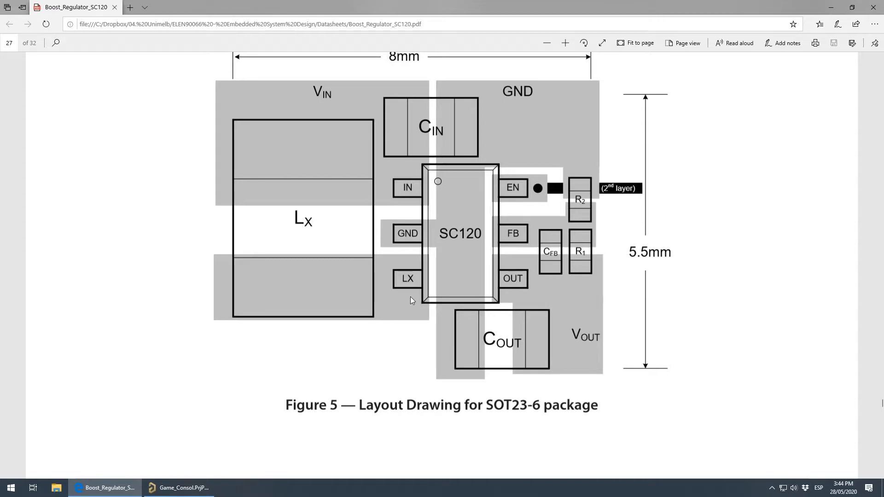
Switch back to Altium Designer and inspect output capacitor C17's placement and its GND pad relative to the regulator's GND pads
left_click(179, 488)
scroll(381, 208, "up", 2)
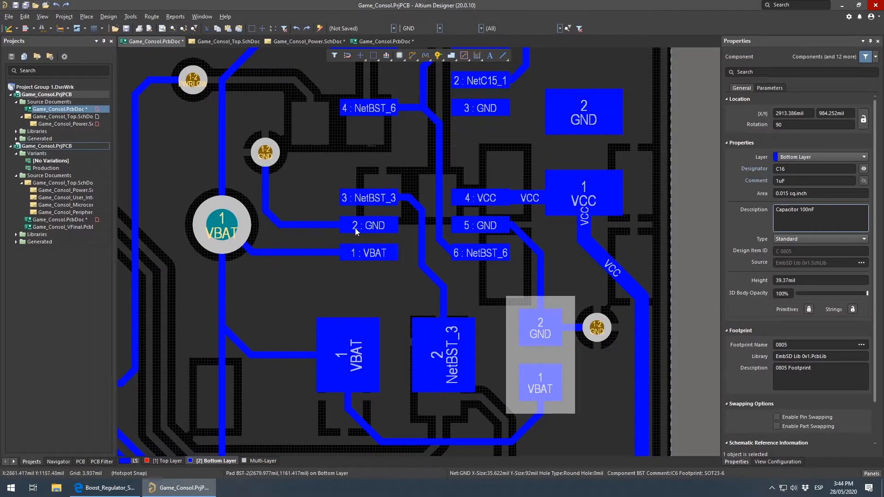
scroll(364, 352, "up", 1)
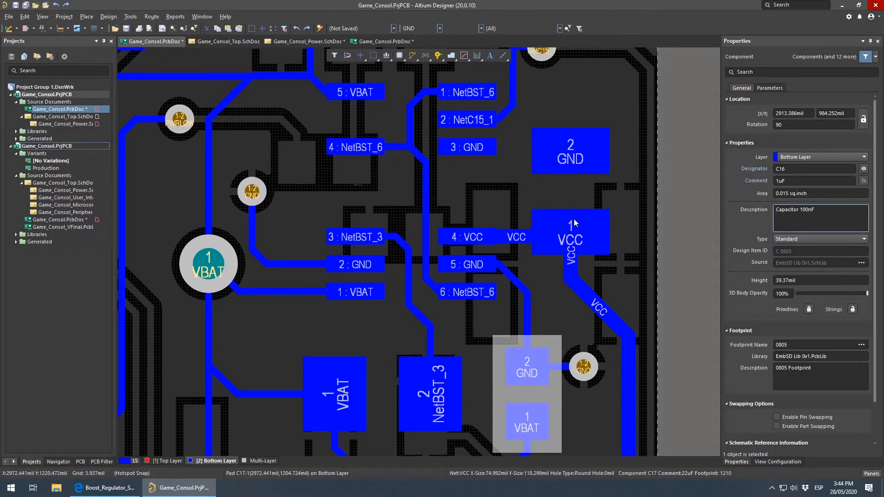
left_click(573, 155)
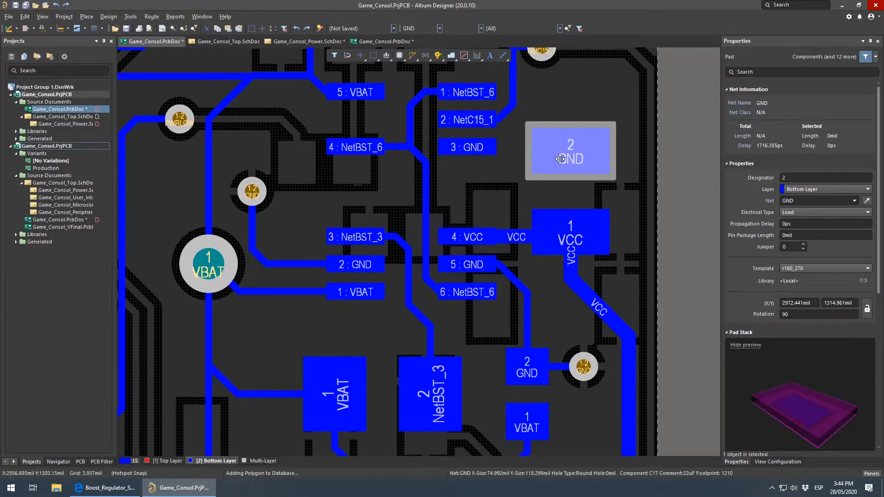
left_click(559, 190)
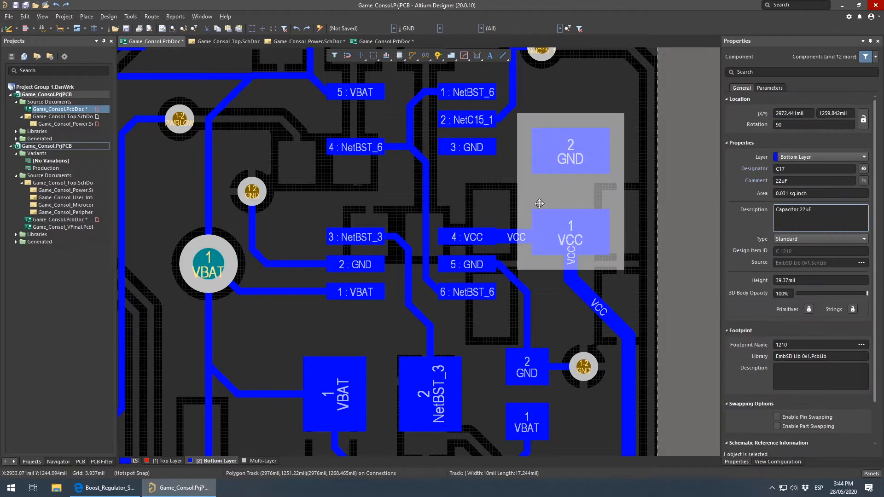
left_click(577, 147)
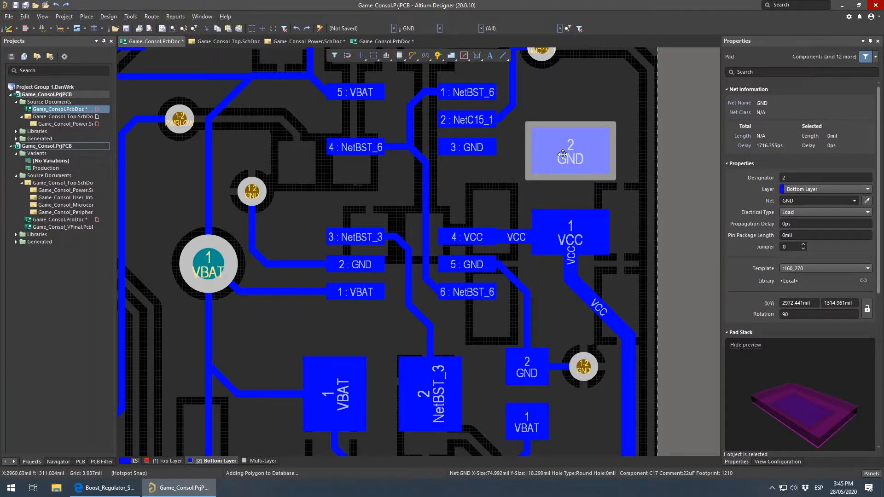
scroll(375, 254, "up", 2)
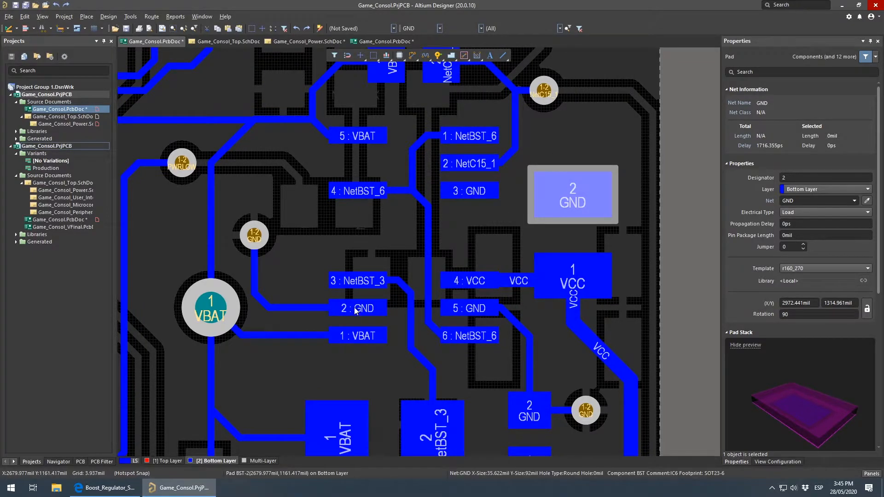
Shelve the remaining polygon pour and restore all shelved polygons on the board
scroll(513, 201, "down", 3, "ctrl")
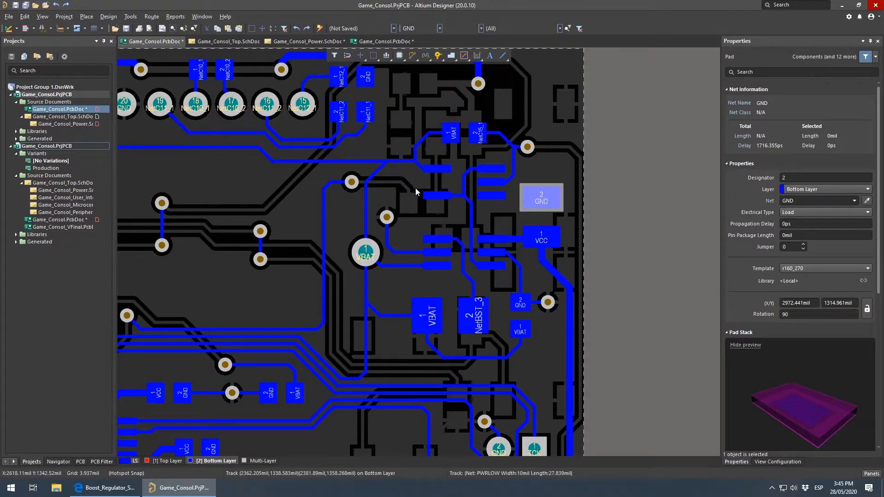
left_click(131, 18)
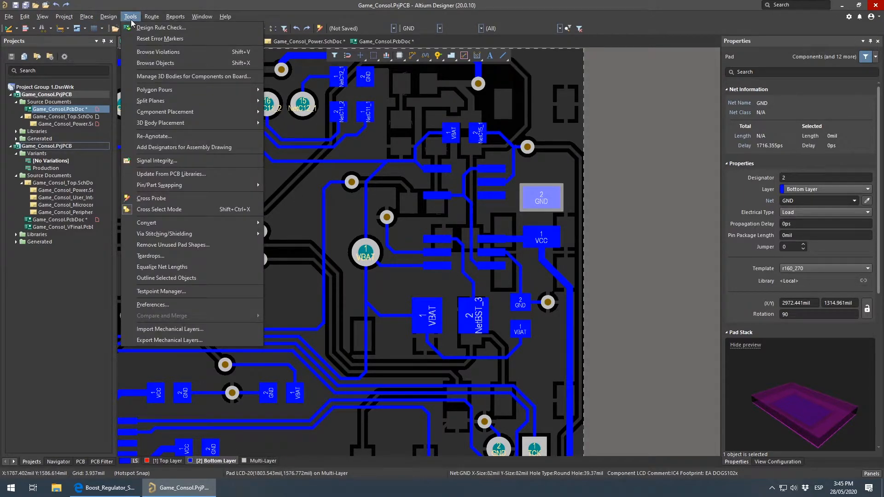
mouse_move(157, 91)
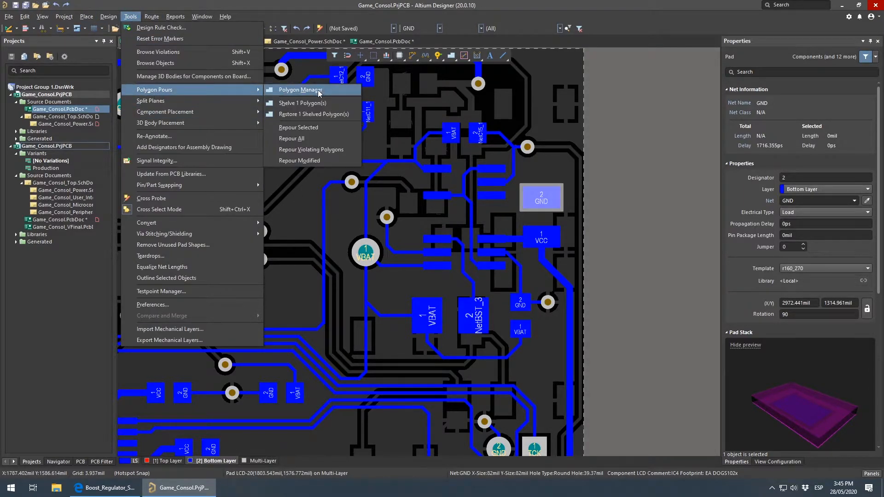
left_click(302, 103)
left_click(127, 17)
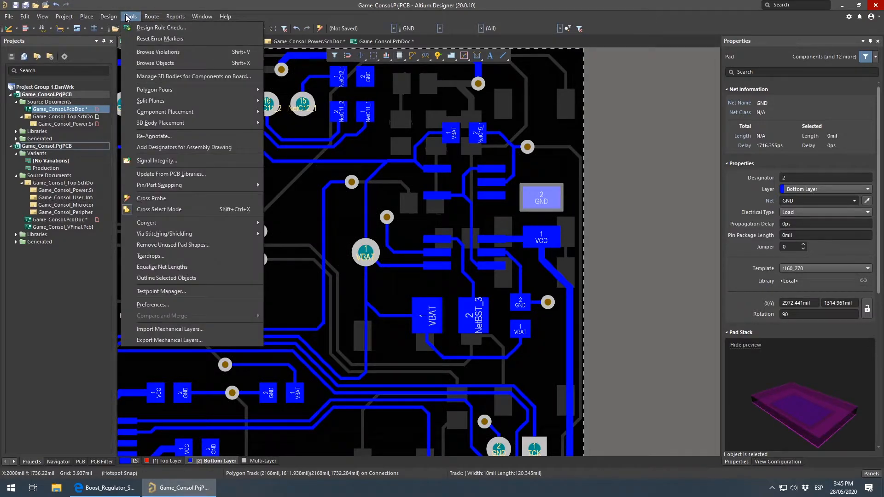
left_click(302, 118)
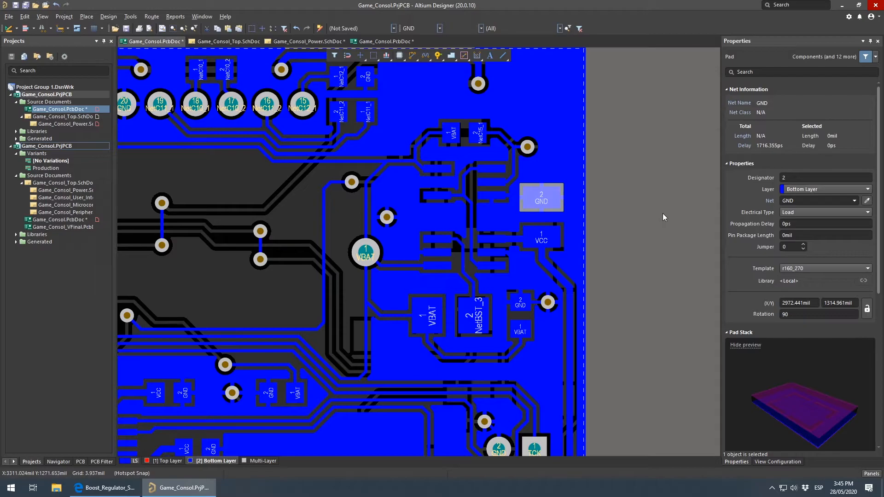
left_click(662, 214)
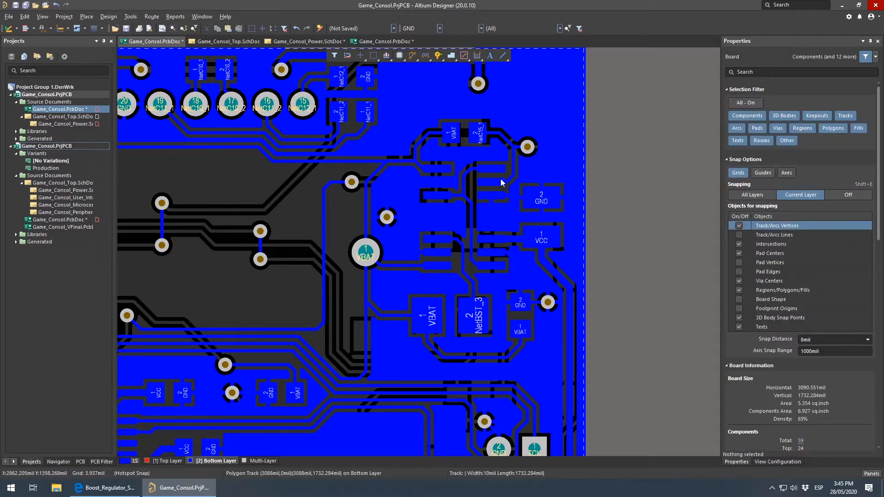
Examine how the bottom-layer ground pour reaches the regulator's GND pads 2 and 5 and C17's GND pad
scroll(504, 184, "up", 2, "ctrl")
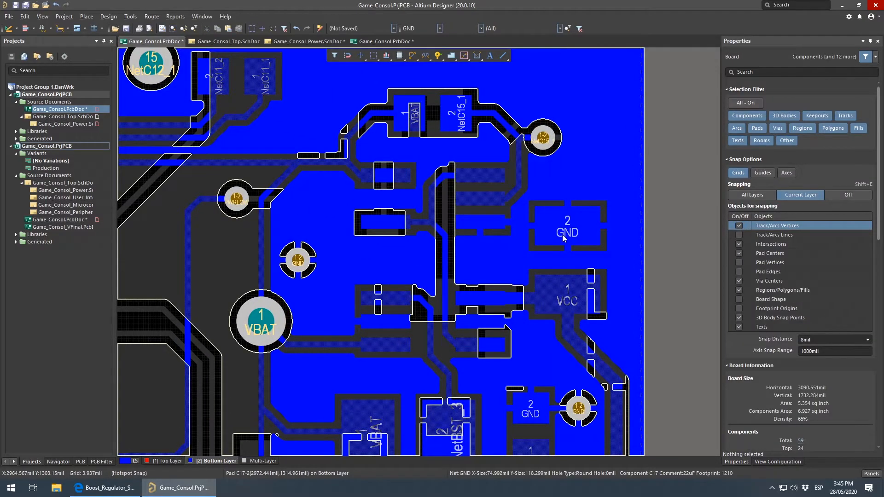
scroll(562, 234, "down", 2, "ctrl")
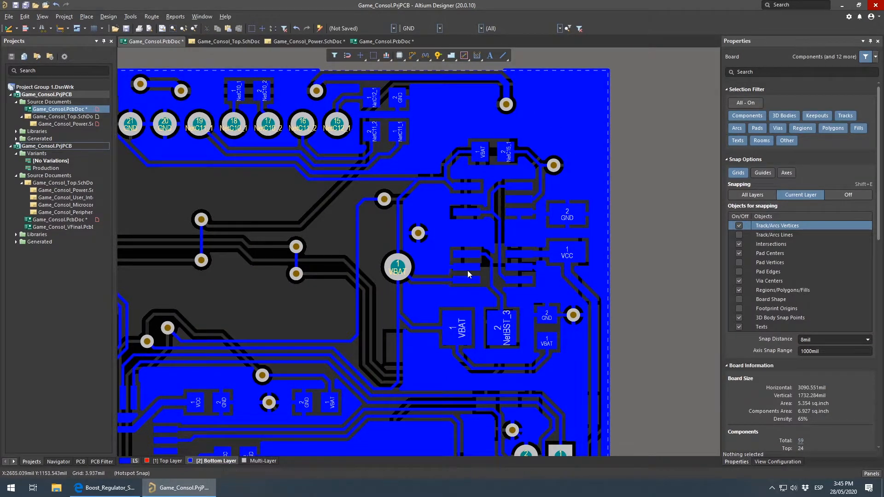
scroll(464, 266, "up", 3, "ctrl")
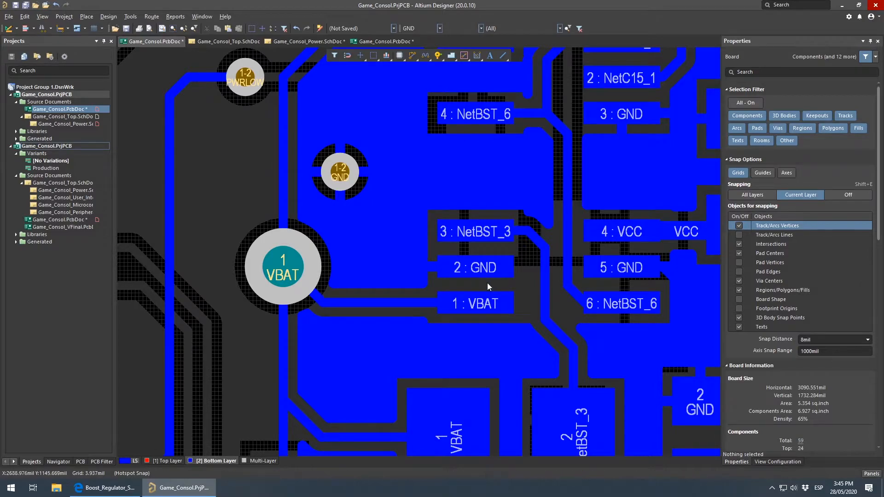
right_click_drag(626, 266, 459, 266)
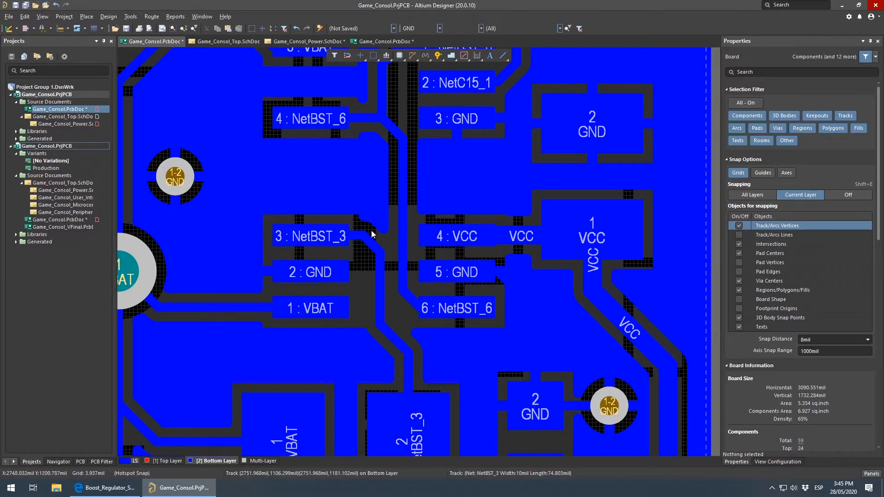
scroll(436, 244, "down", 3, "ctrl")
right_click_drag(385, 214, 437, 269)
scroll(567, 245, "down", 5, "ctrl")
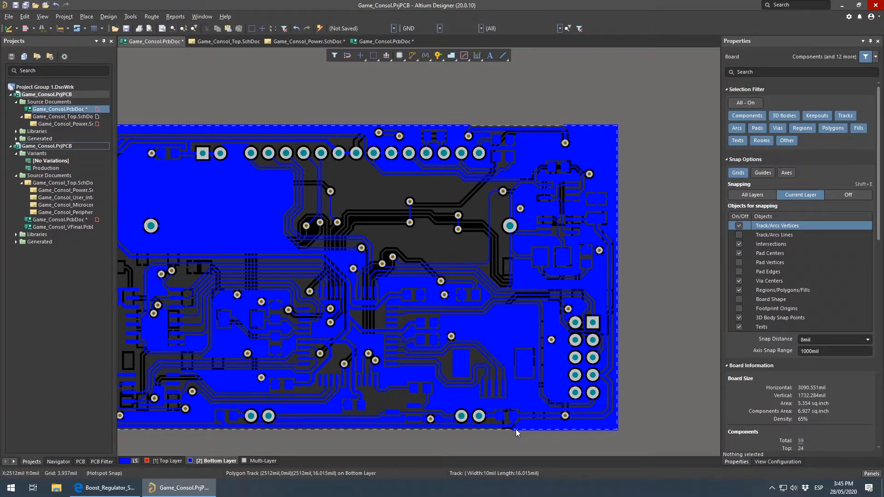
Follow the bottom-layer ground pour from the regulator area along the board's upper edge to the LCD connector's GND pads 20 and 21
right_click_drag(597, 199, 609, 336)
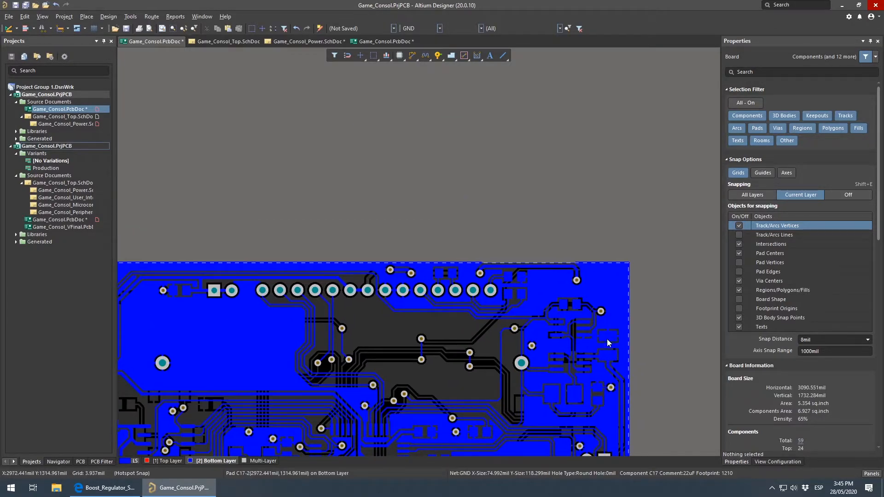
scroll(609, 336, "down", 1)
middle_click_drag(604, 302, 600, 285)
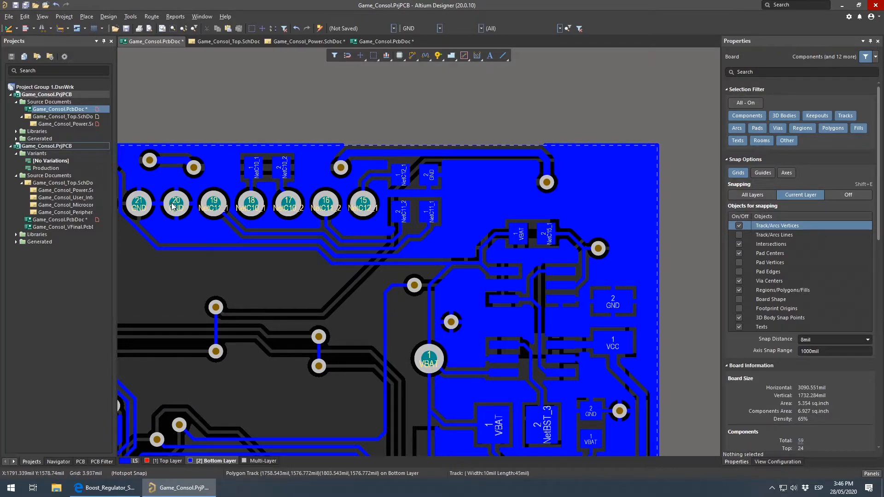
right_click_drag(181, 237, 294, 258)
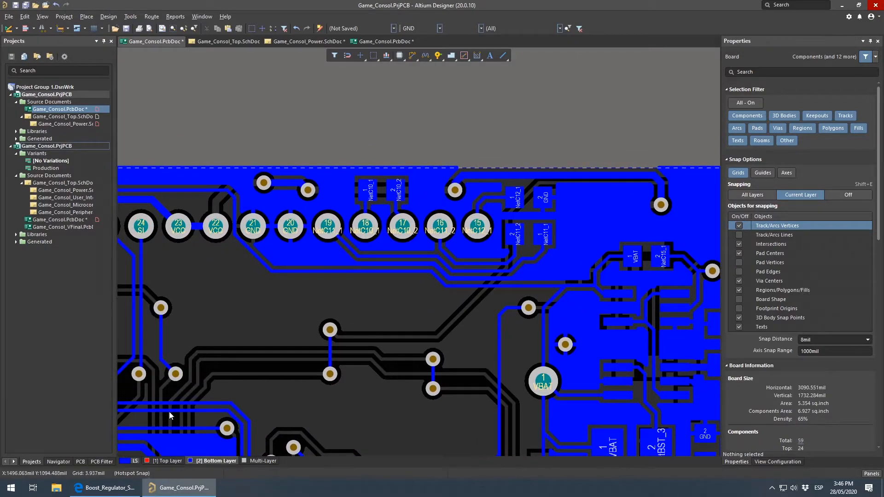
Check the Top Layer ground pour around the GND via near the VBAT pad and return to the Bottom Layer
left_click(162, 462)
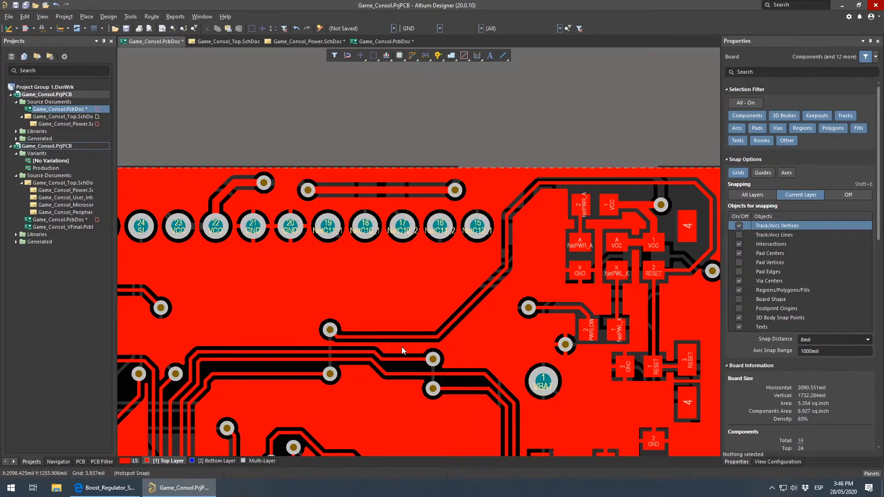
right_click_drag(517, 340, 378, 240)
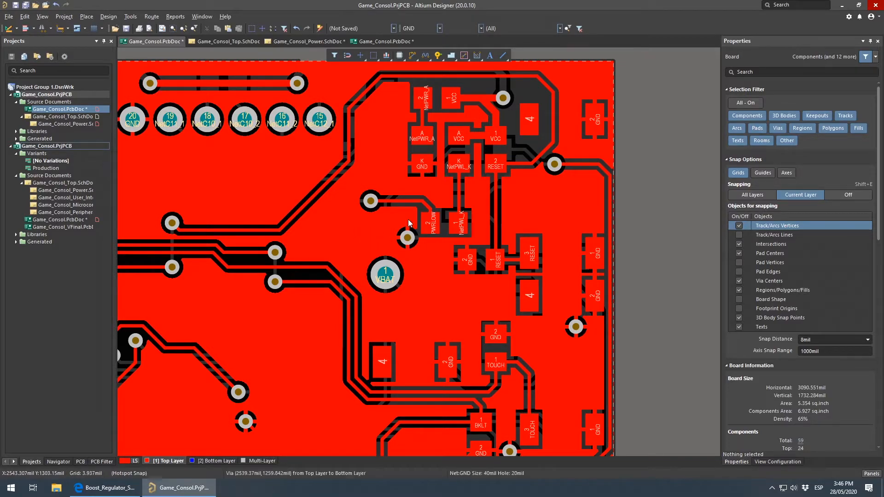
key("KP_Multiply")
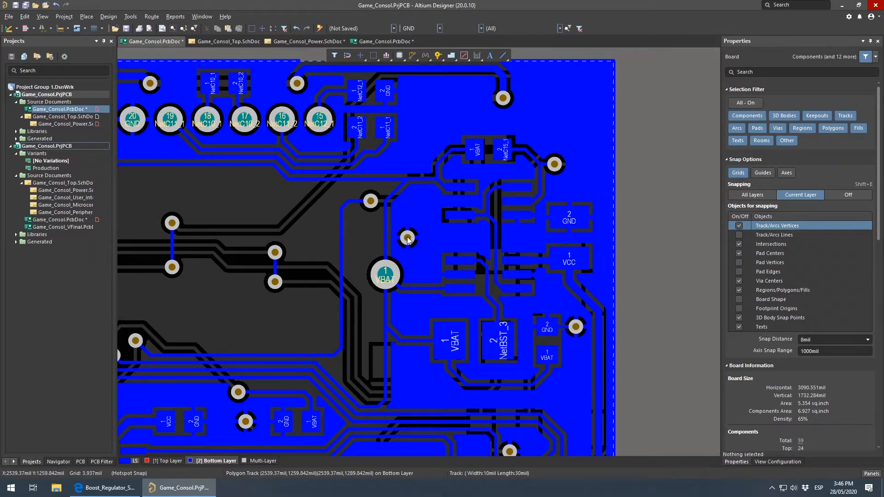
key("ctrl+w")
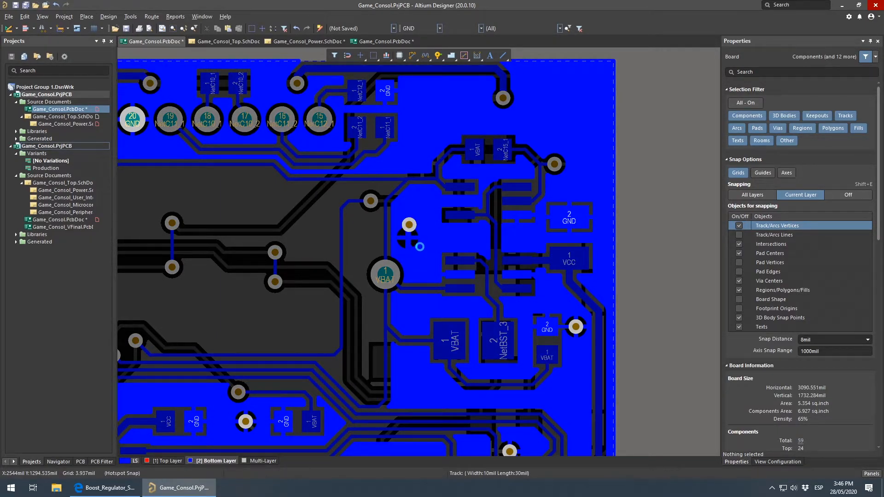
scroll(413, 251, "up", 4, "ctrl")
key("ctrl+z")
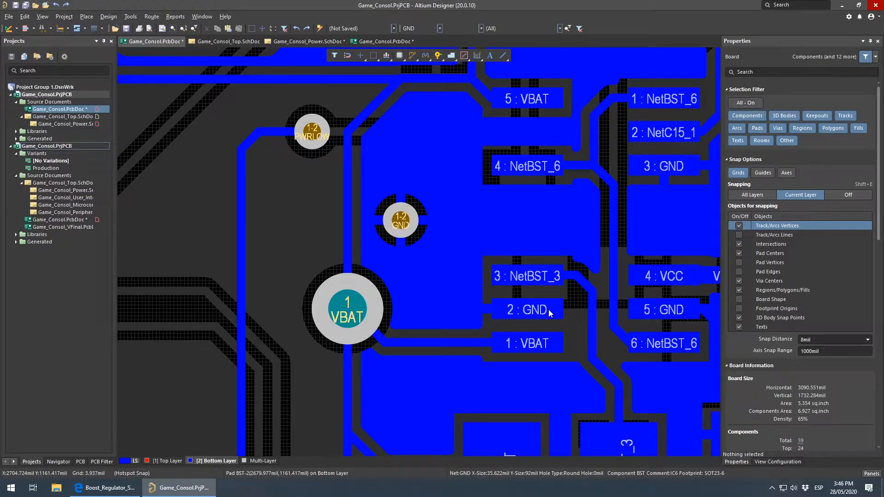
Examine the bottom-layer ground return path between the regulator, the GND via beside the VBAT pad and the rest of the board
scroll(549, 310, "down", 5, "ctrl")
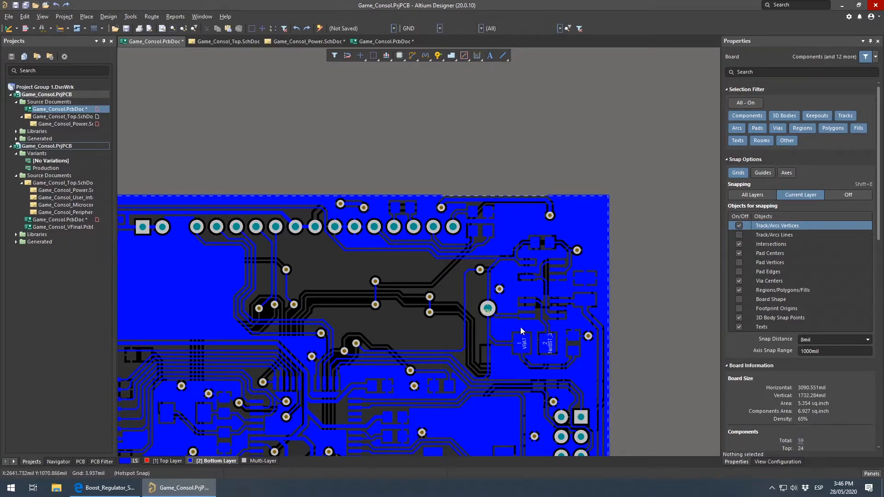
scroll(543, 315, "up", 5, "ctrl")
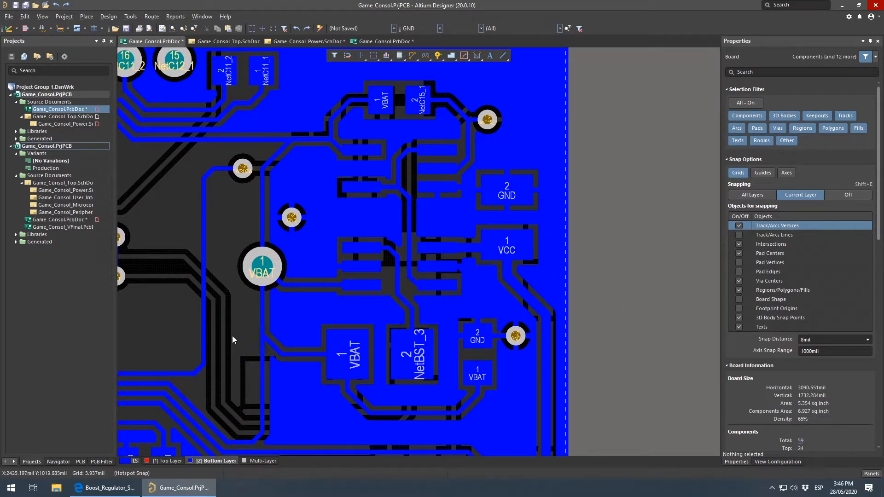
right_click_drag(336, 250, 363, 262)
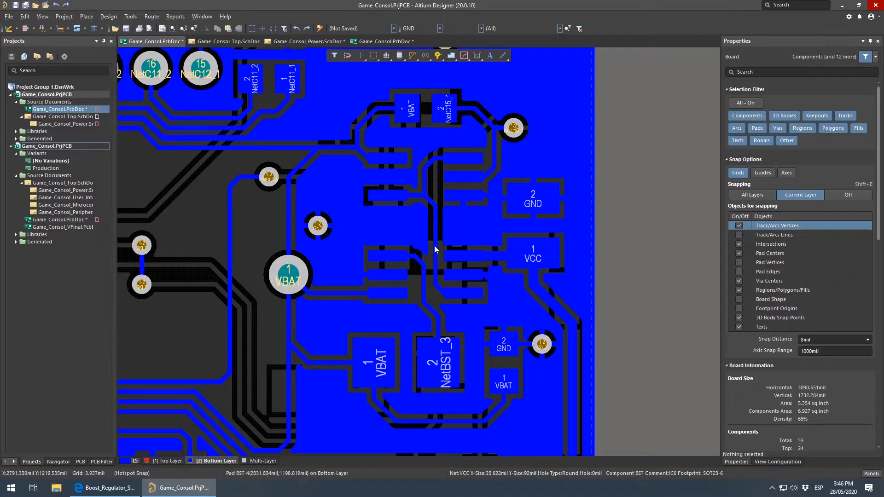
right_click_drag(459, 288, 405, 319)
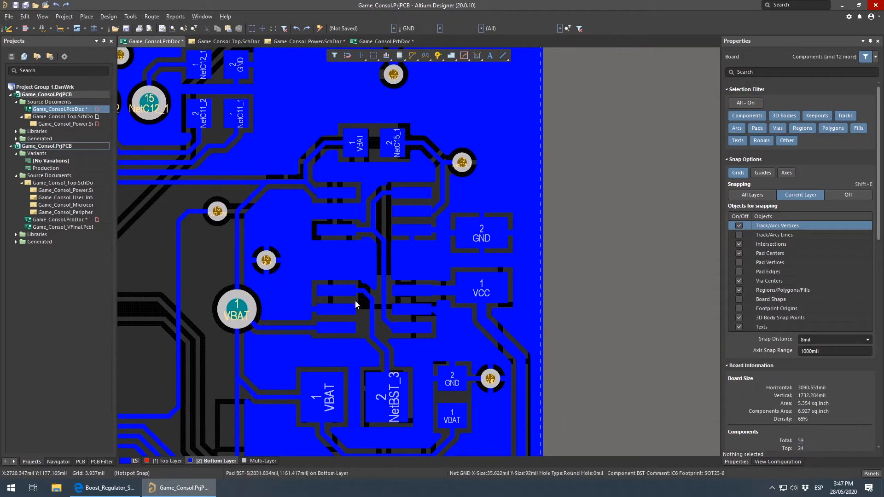
scroll(339, 286, "down", 1, "ctrl")
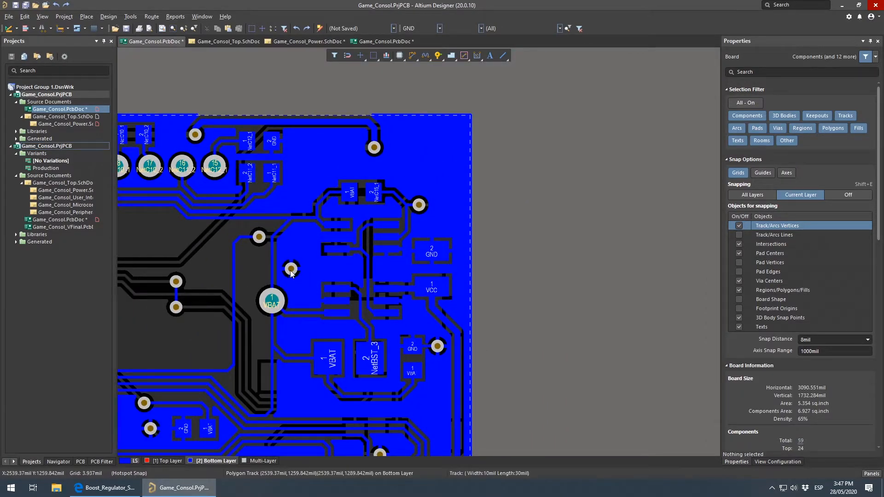
scroll(305, 294, "down", 1, "ctrl")
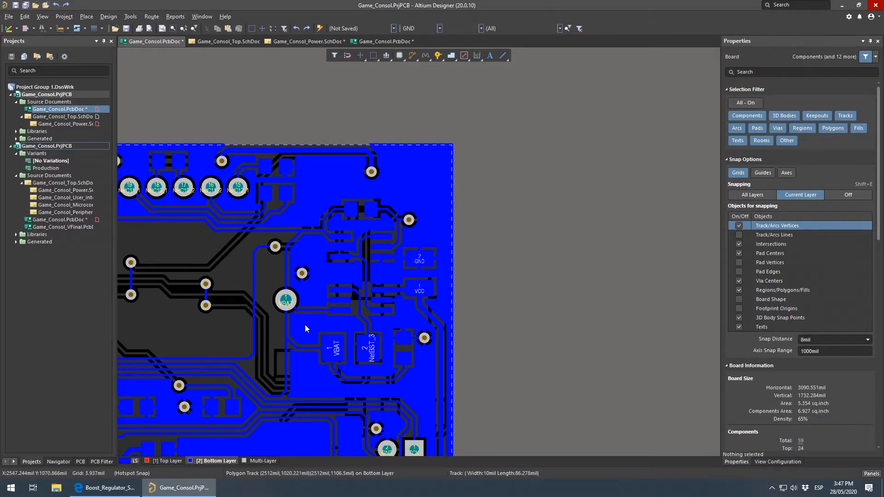
scroll(302, 324, "up", 2, "ctrl")
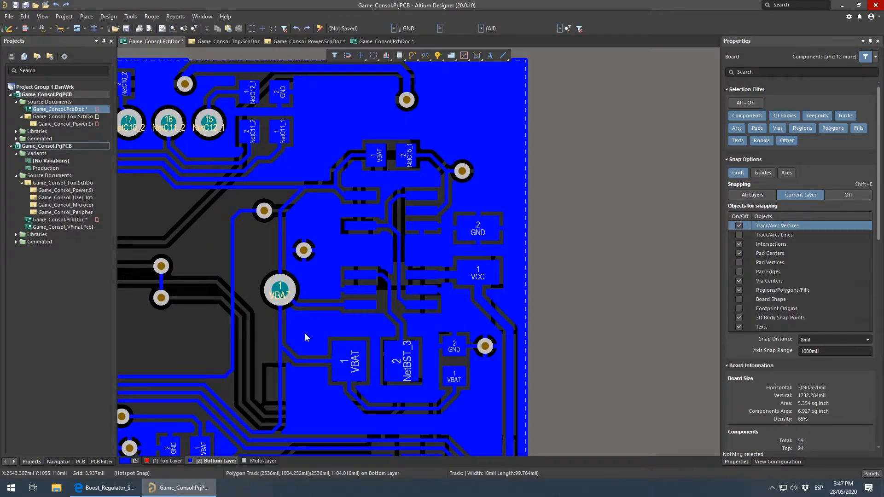
right_click_drag(329, 292, 375, 313)
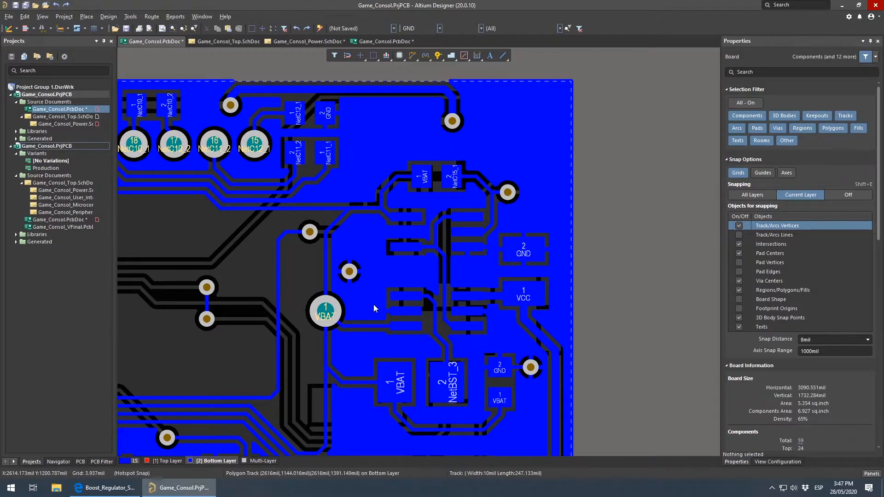
Switch to the other Game_Consol PCB and inspect its boost regulator layout, including the 1.5V, SW_NODE and GND pads
left_click(376, 45)
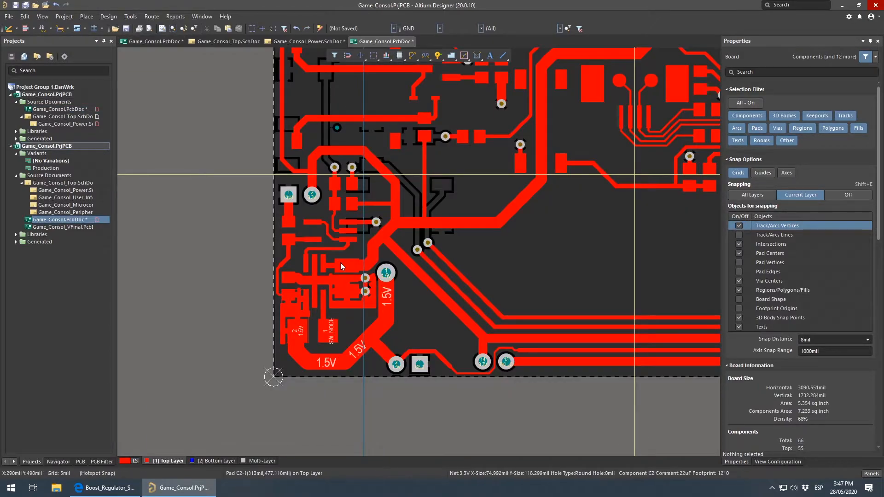
right_click_drag(322, 295, 436, 153)
scroll(423, 277, "up", 5, "ctrl")
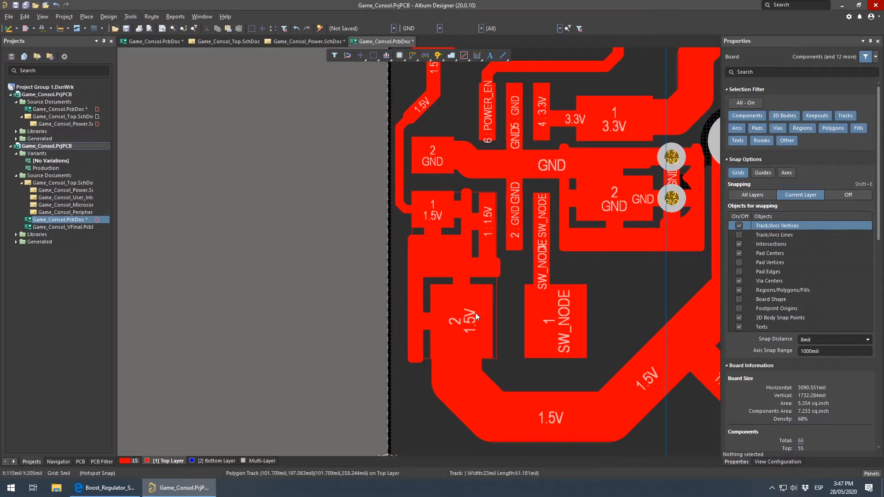
Trace the 70 mil 1.5V track on the Top Layer from the large through-hole pad to the inductor's pad 2
right_click_drag(693, 247, 399, 333)
scroll(412, 282, "down", 1, "ctrl")
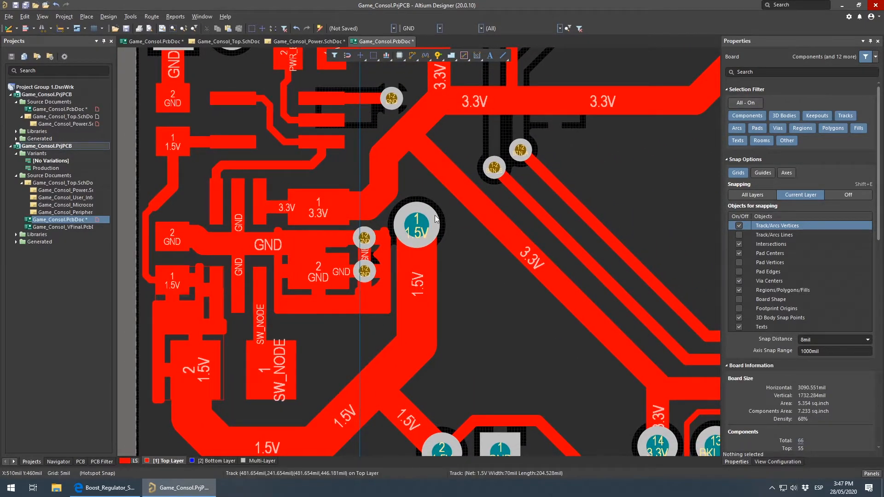
left_click(421, 306)
left_click(391, 368)
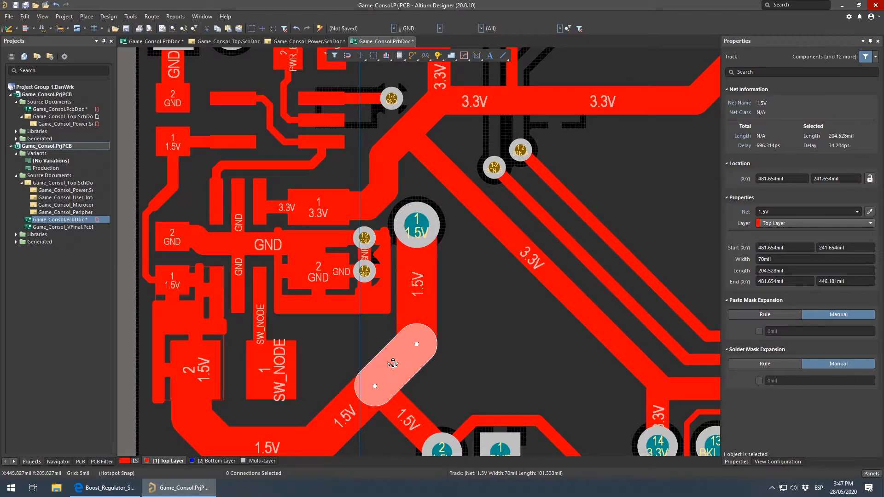
left_click(310, 426)
right_click_drag(309, 426, 392, 315)
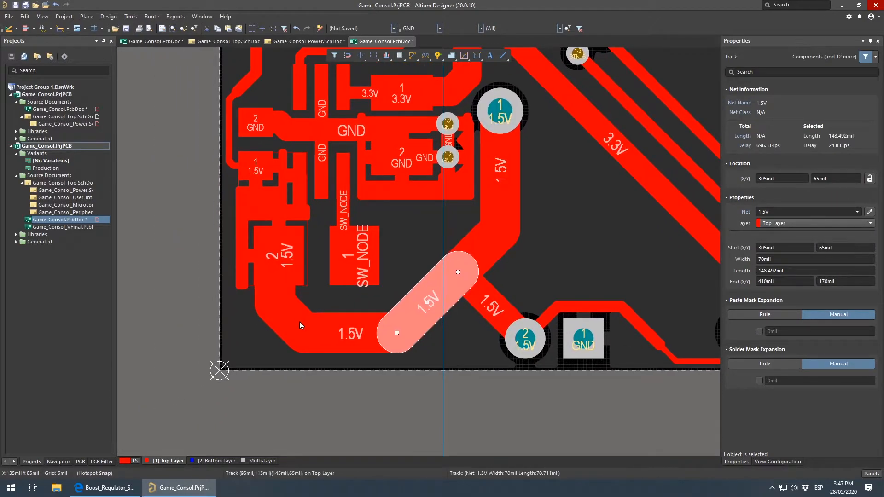
right_click_drag(299, 322, 433, 397)
left_click(462, 408)
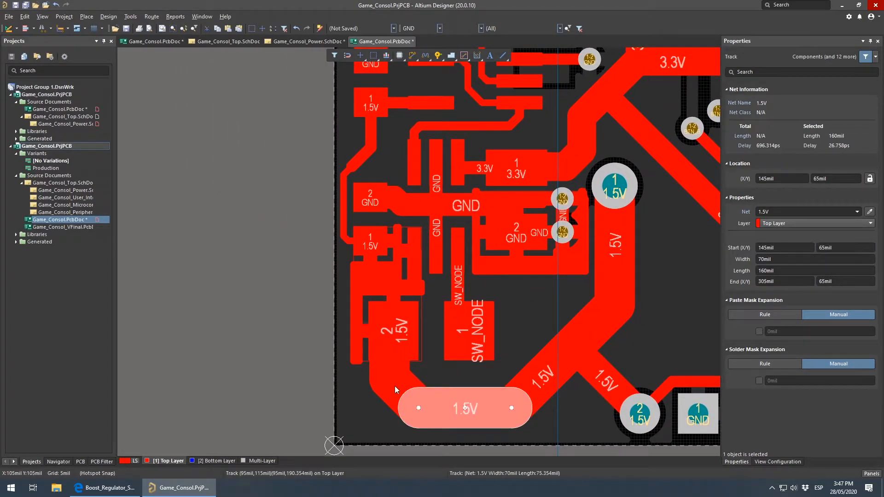
Inspect inductor L1's placement and its 1.5V and SW_NODE connections to the SC120 regulator pins
left_click(403, 338)
left_click(427, 324)
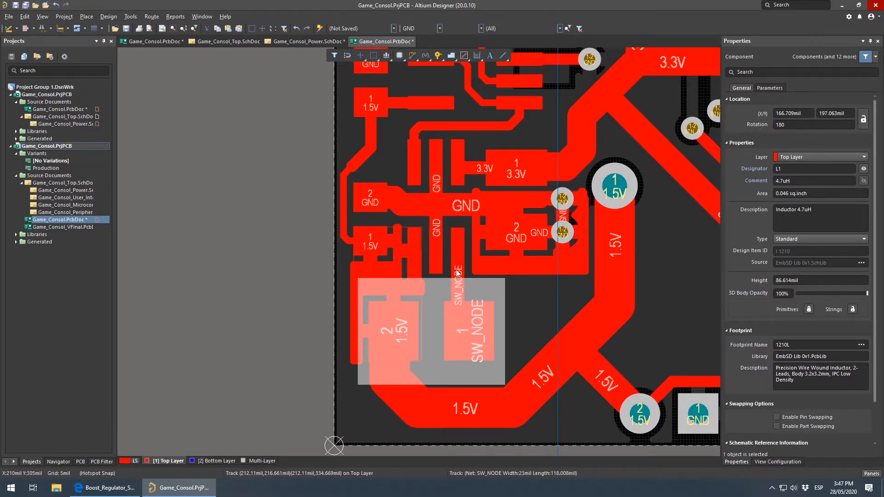
scroll(456, 275, "up", 2, "ctrl")
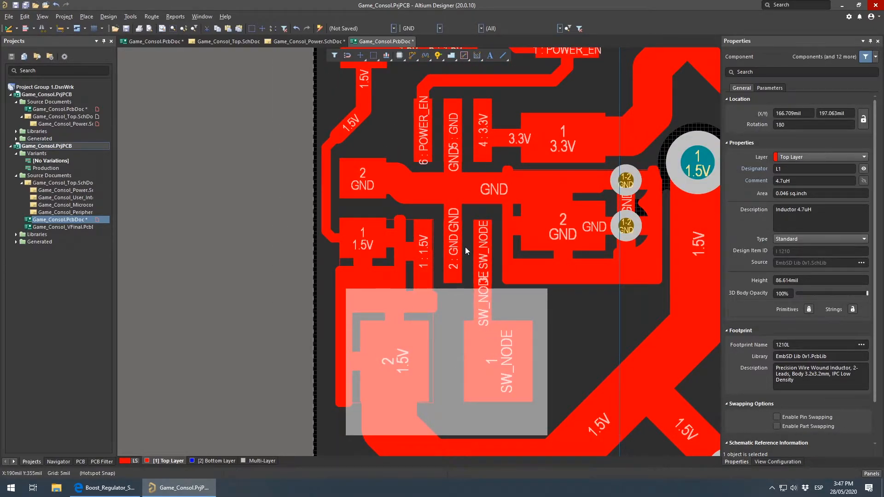
scroll(511, 382, "up", 2, "ctrl")
right_click_drag(467, 274, 480, 399)
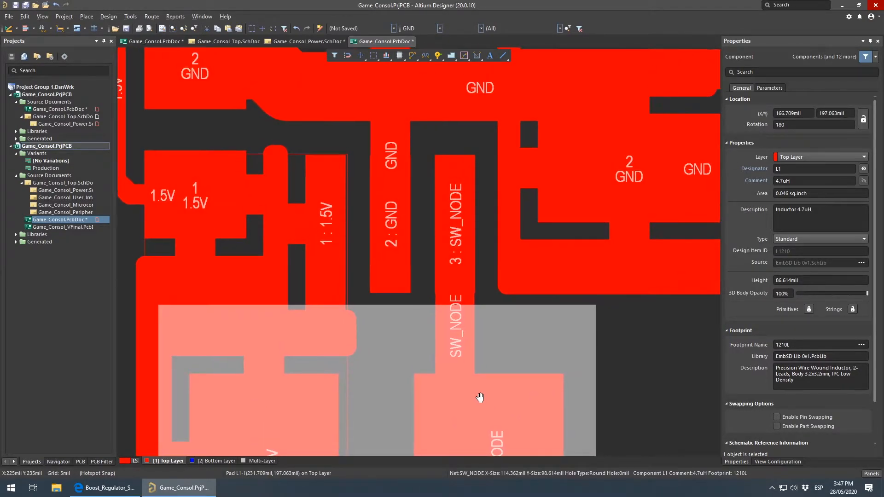
scroll(468, 335, "down", 2, "ctrl")
right_click_drag(436, 282, 498, 361)
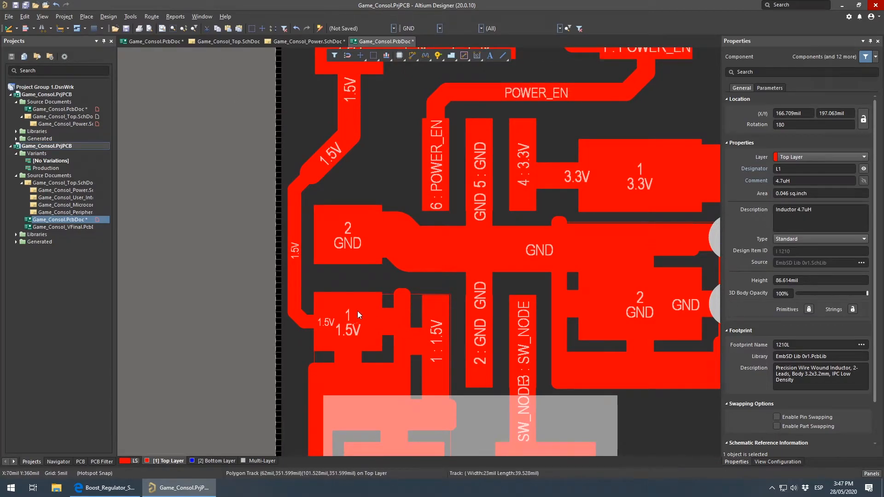
right_click_drag(424, 408, 430, 306)
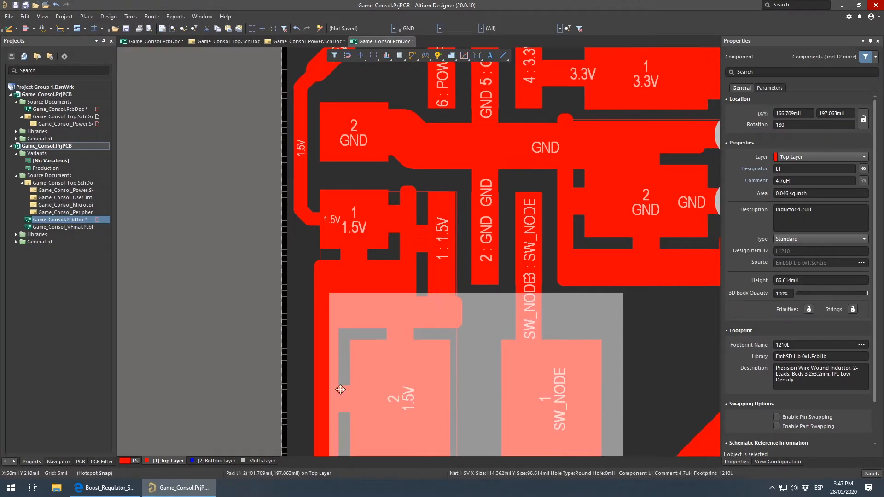
Inspect input capacitor C1 and its GND connection to the regulator's ground pins and the GND vias
left_click(361, 173)
right_click_drag(355, 173, 399, 290)
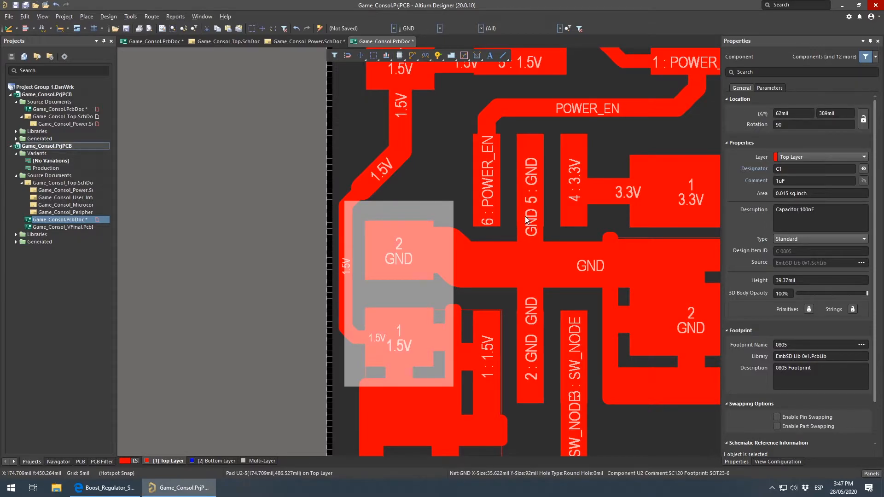
right_click_drag(525, 217, 468, 237)
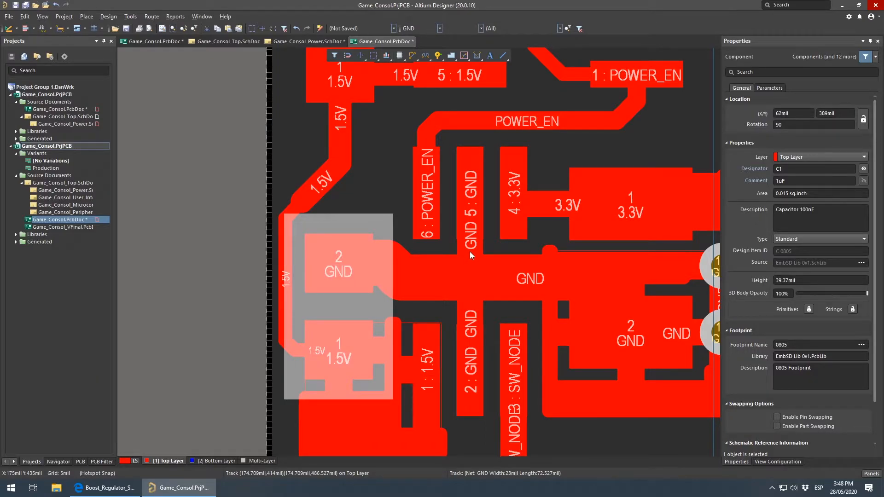
right_click_drag(495, 261, 384, 256)
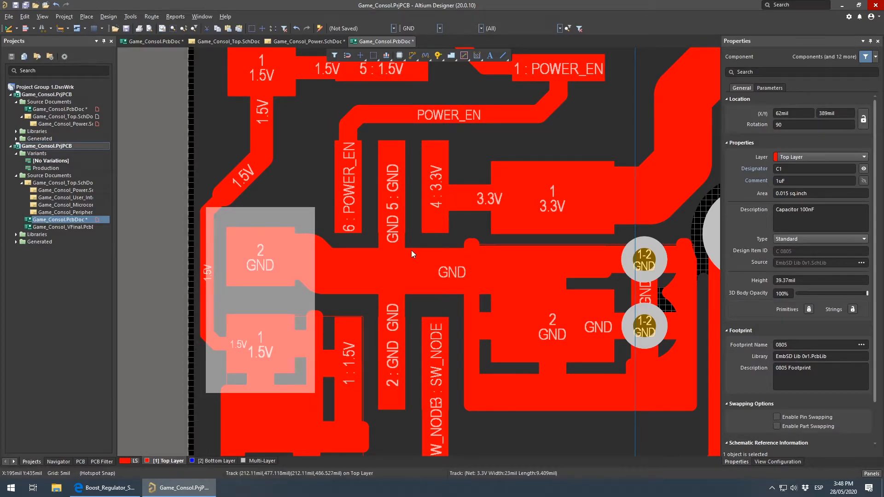
Inspect output capacitor C2's placement between the regulator's 3.3V output pin and the ground copper
left_click(551, 238)
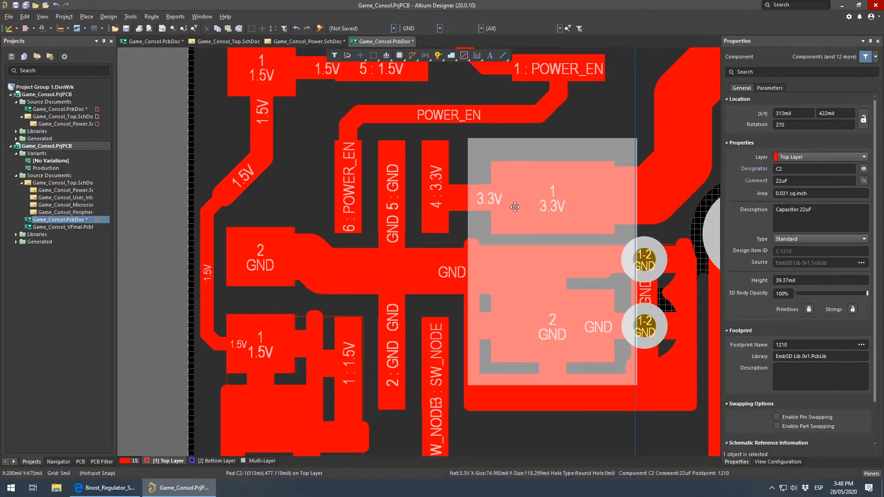
right_click_drag(588, 208, 533, 239)
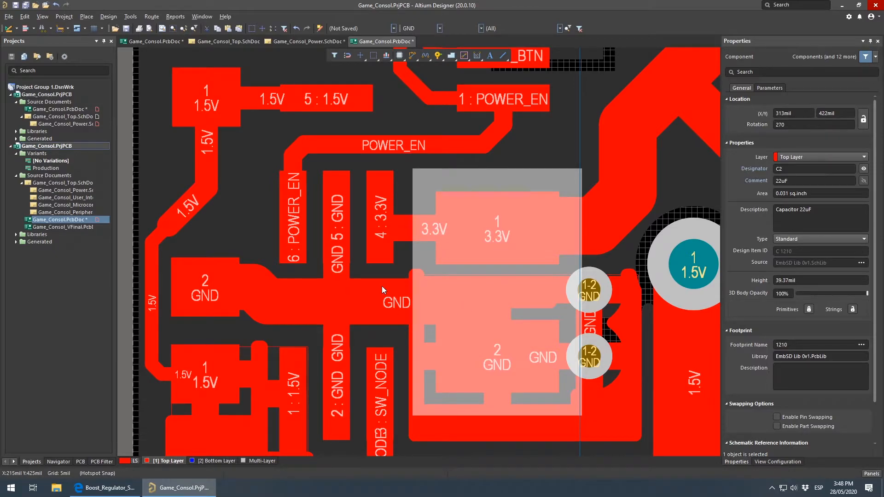
scroll(429, 252, "down", 3, "ctrl")
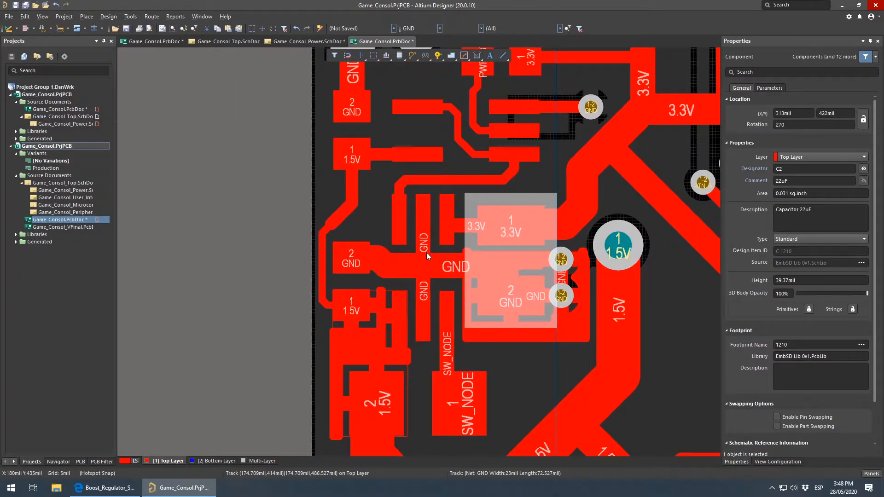
scroll(399, 222, "up", 3, "ctrl")
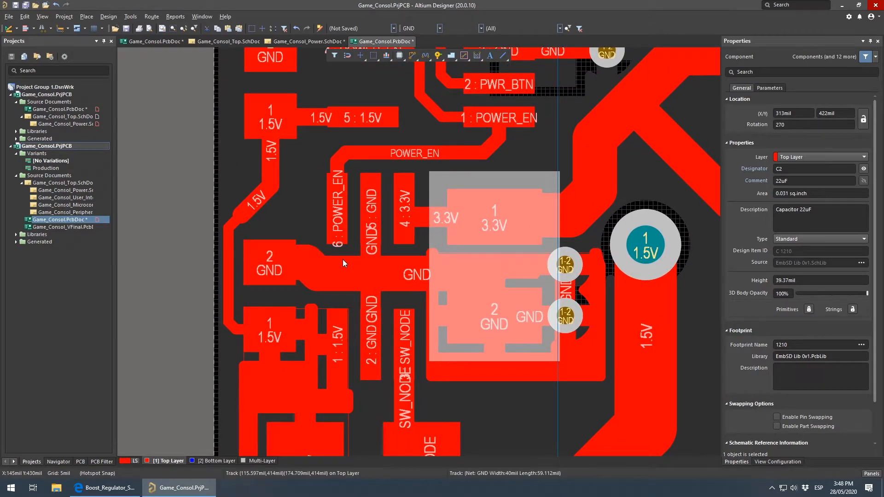
Check how regulator U2 is positioned relative to the input capacitor C1 and output capacitor C2
left_click(353, 250)
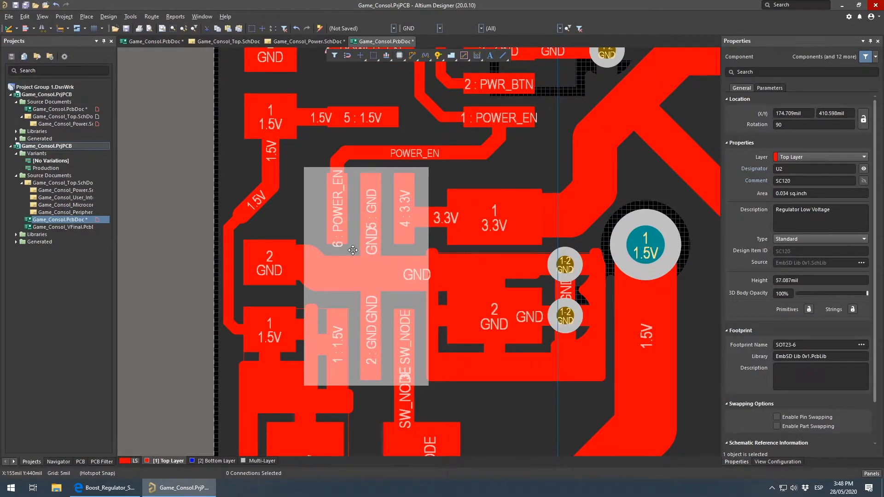
left_click(267, 300)
left_click(498, 249)
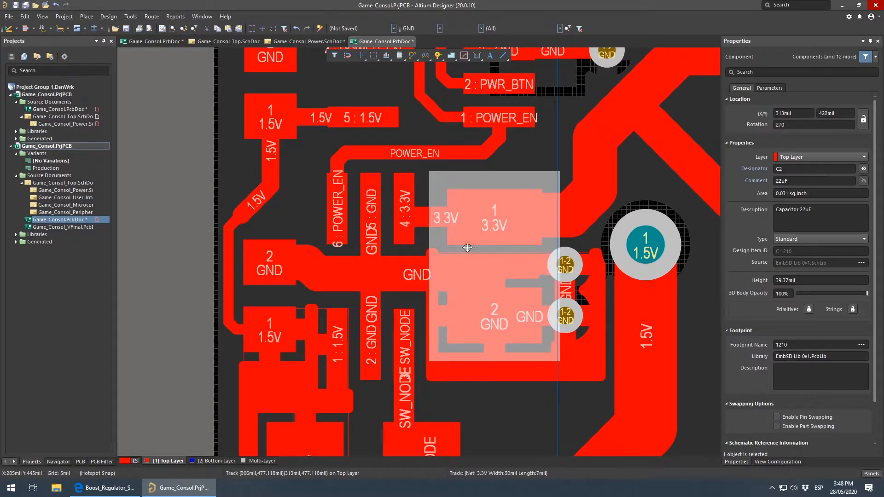
left_click(200, 352)
Compare the PCB's boost regulator layout with the SC120 datasheet's Figure 5 layout drawing for the SOT23-6 package
left_click(106, 487)
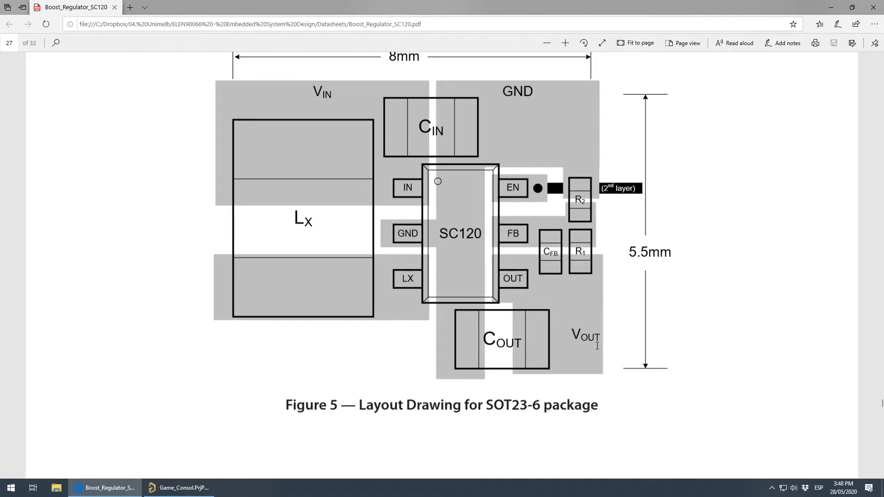
scroll(604, 366, "down", 1, "ctrl")
scroll(355, 264, "up", 1)
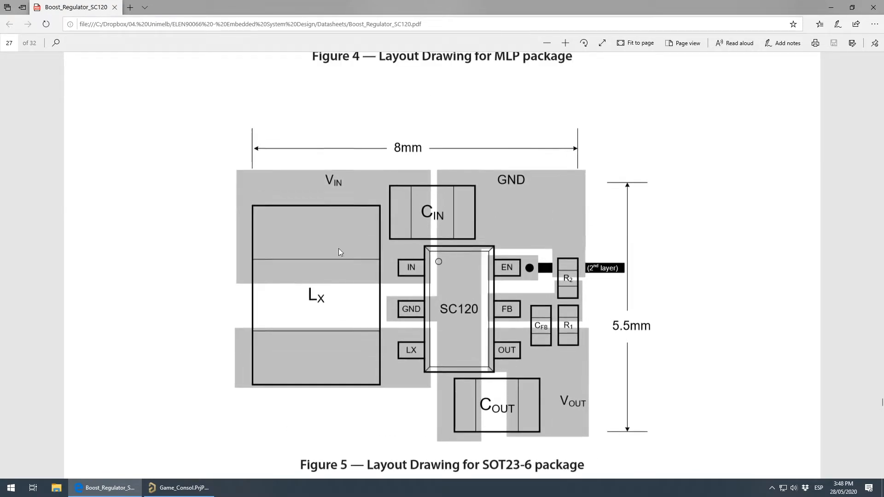
left_click(179, 488)
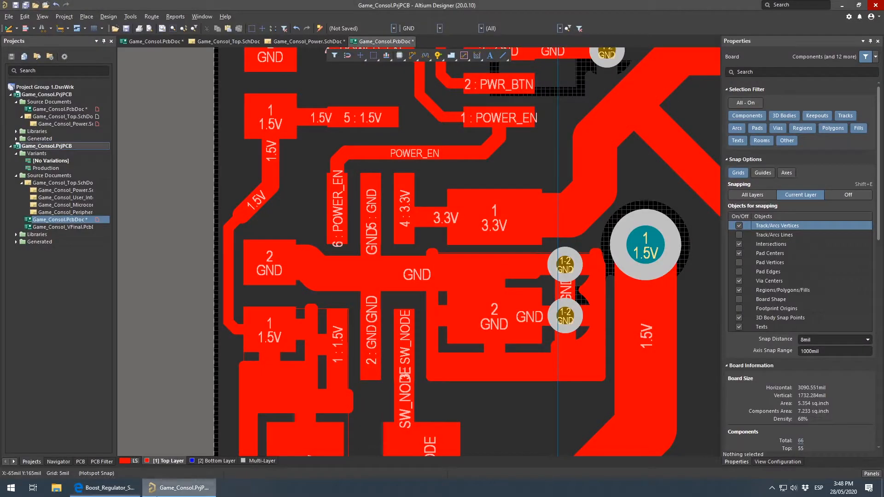
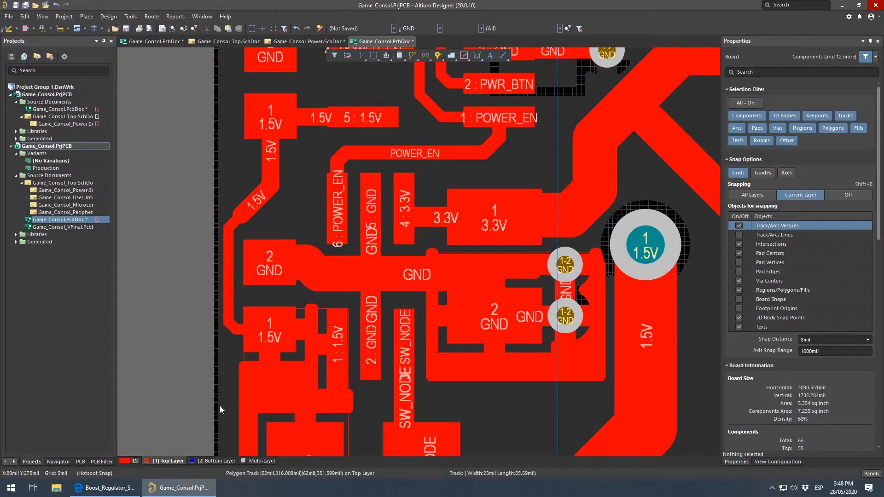
left_click(105, 488)
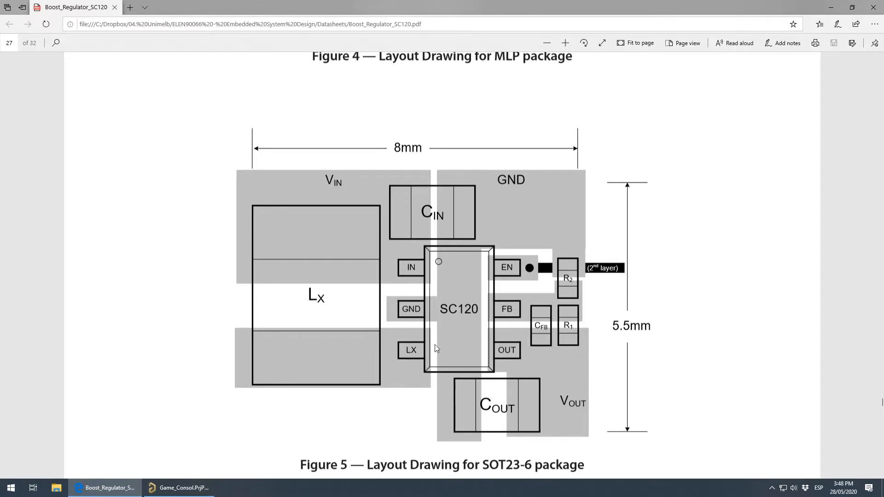
scroll(441, 324, "down", 2)
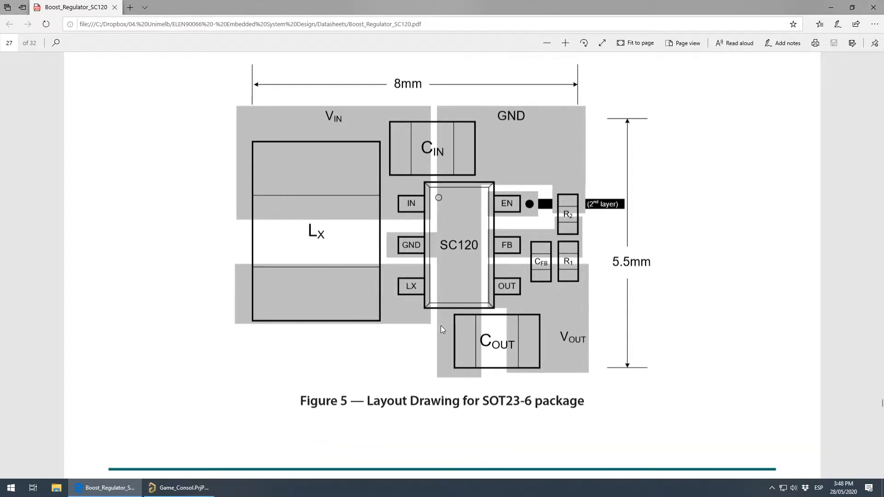
left_click(169, 493)
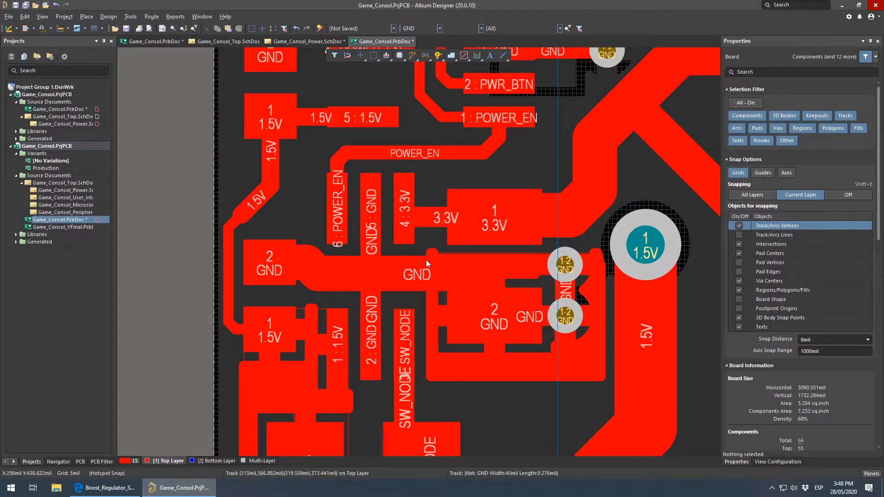
scroll(433, 224, "down", 2, "ctrl")
right_click_drag(471, 238, 384, 284)
right_click_drag(418, 320, 386, 296)
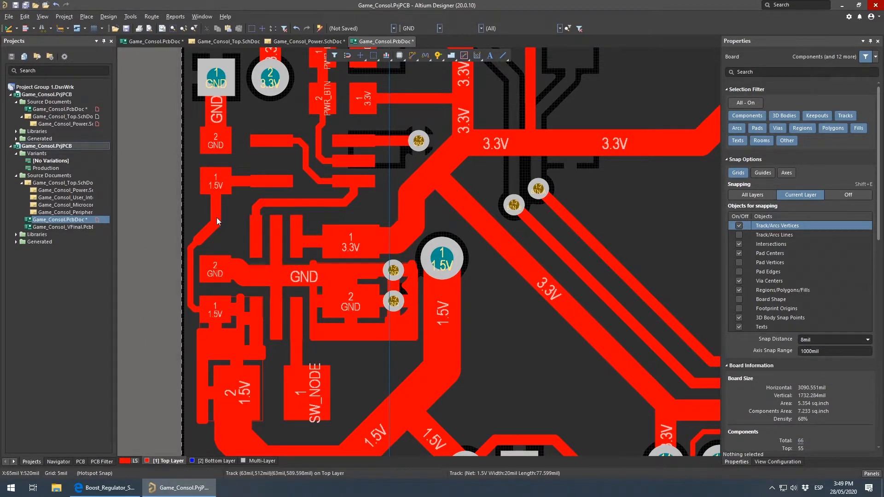
Switch to the first Game_Consol PCB and inspect the bottom-layer NetBST_6 track and resistor R1 near the regulator
left_click(162, 42)
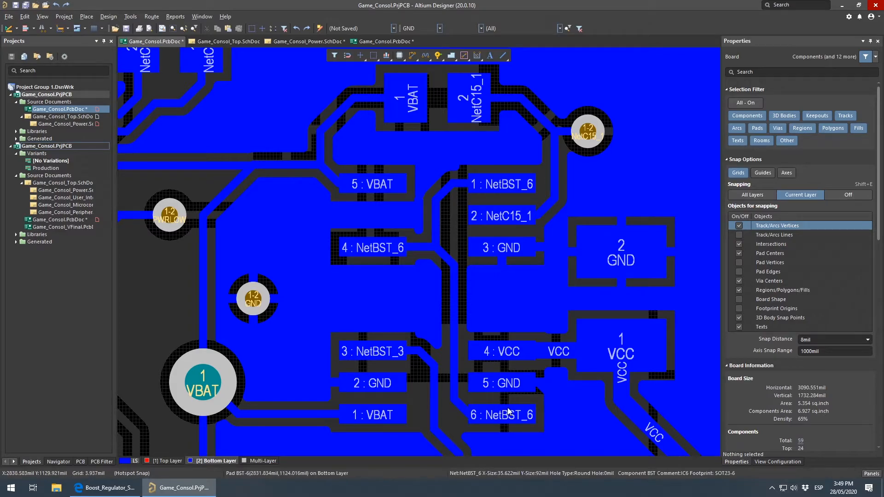
left_click(457, 312)
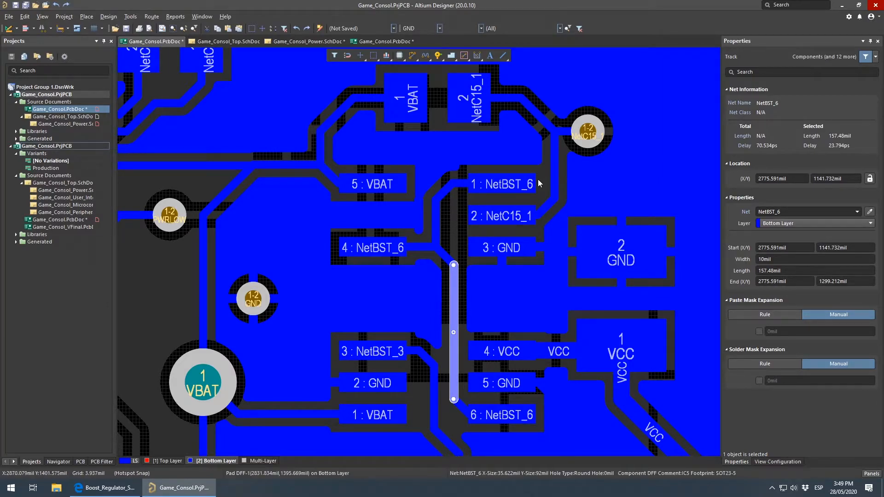
right_click_drag(334, 201, 404, 276)
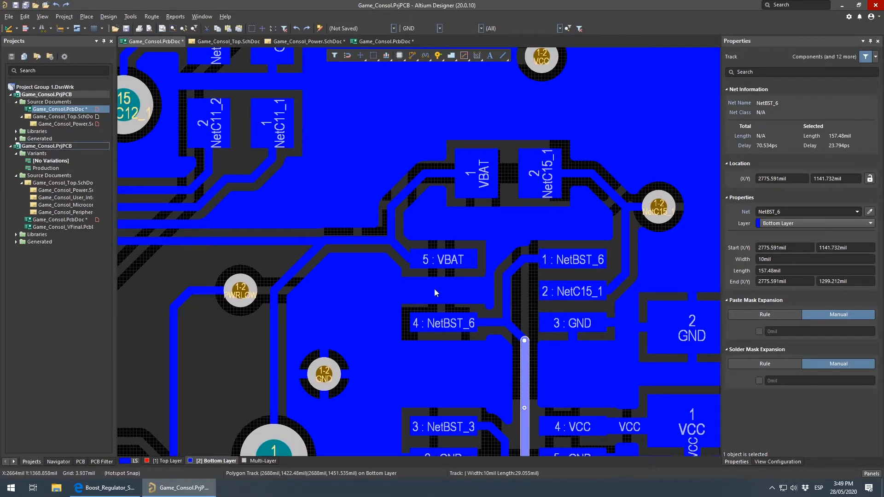
left_click(504, 184)
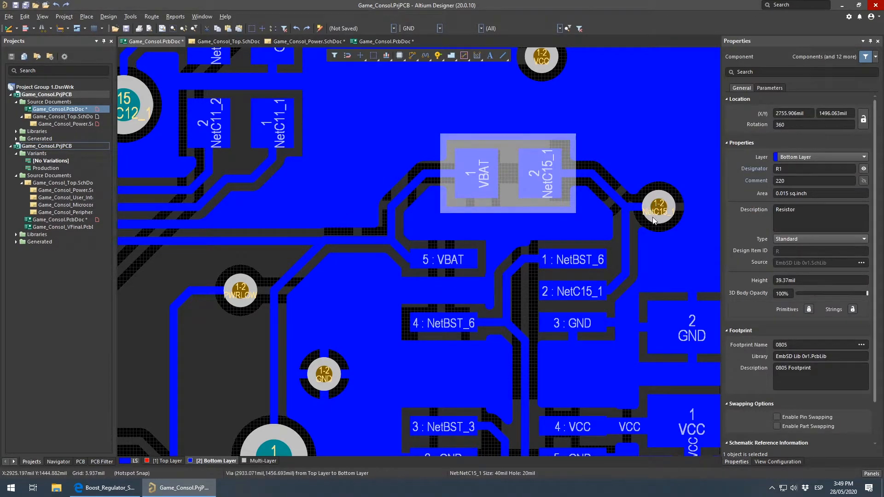
right_click_drag(386, 282, 356, 311)
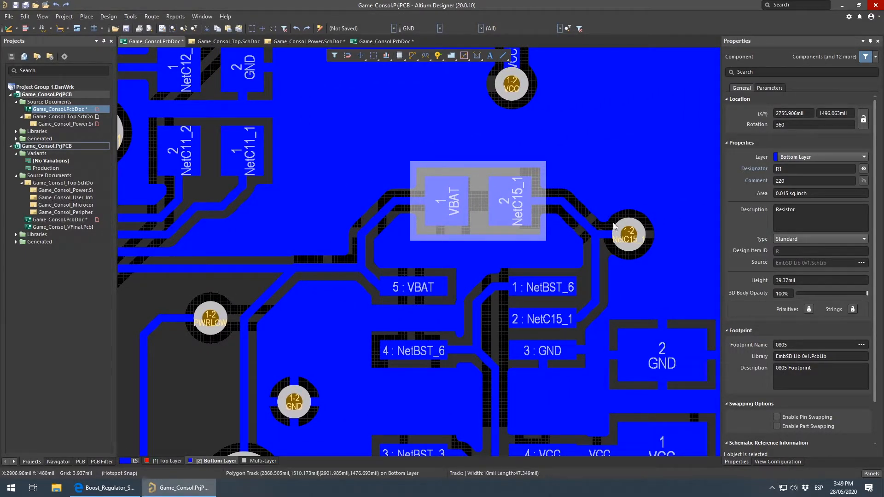
right_click_drag(598, 236, 413, 322)
Highlight the NetC15_1 net and follow it from its via near R1 to its connected pads on the Top Layer
left_click(463, 248)
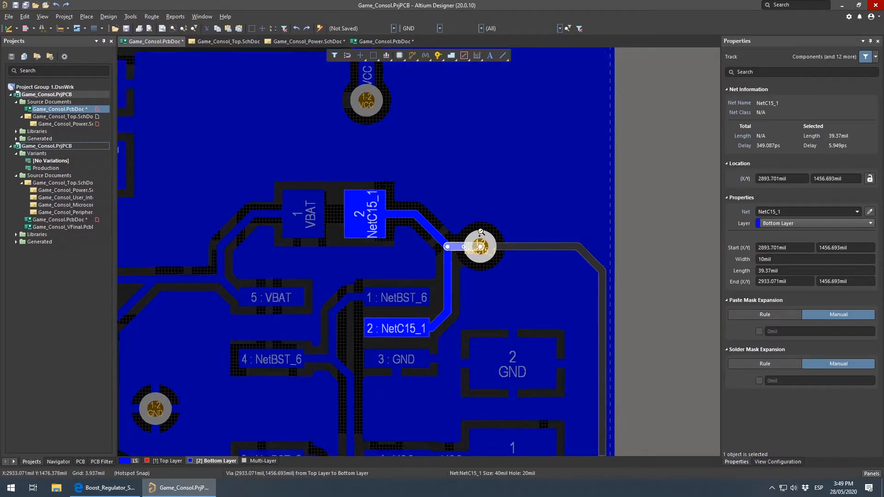
scroll(480, 303, "down", 5, "ctrl")
scroll(417, 348, "up", 4, "ctrl")
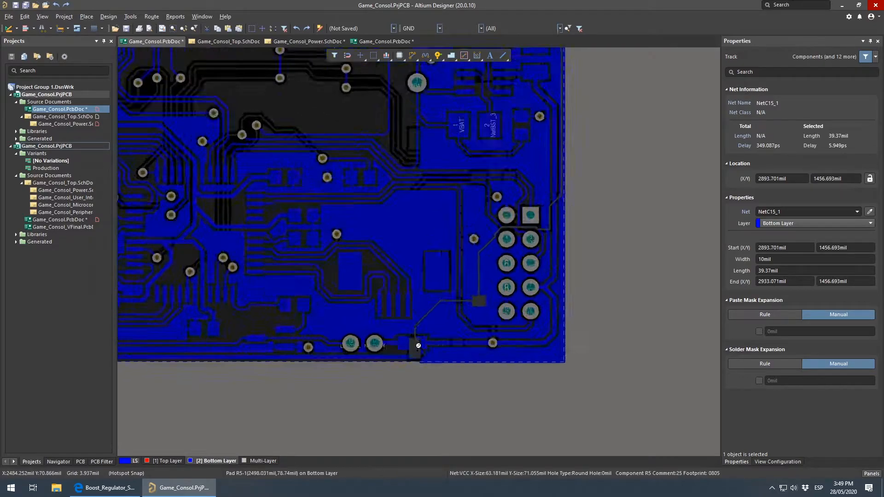
left_click(170, 461)
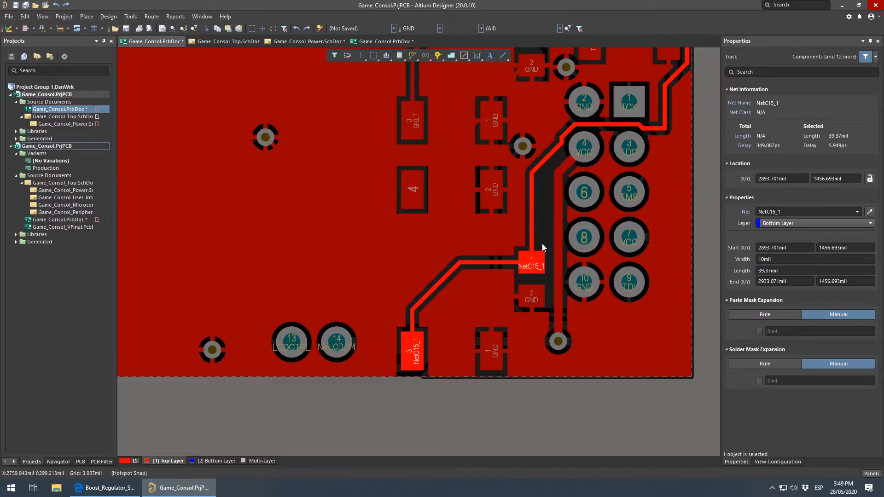
right_click_drag(528, 285, 464, 378)
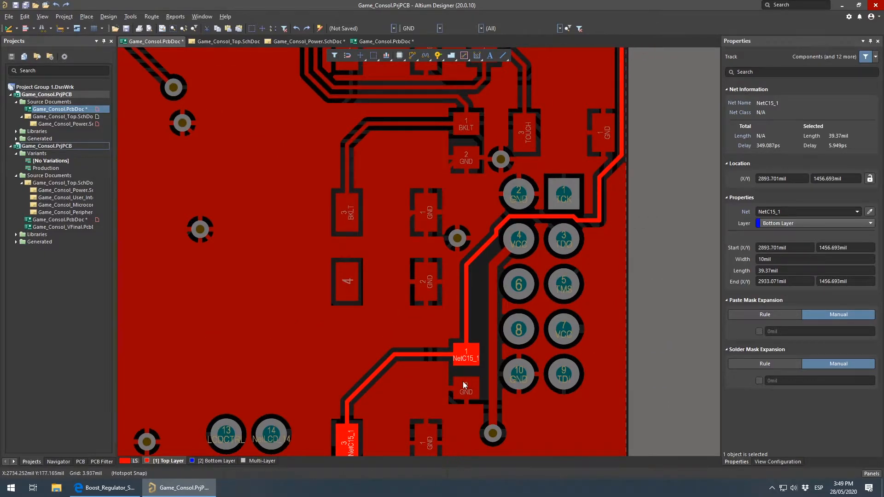
Examine how the highlighted NetC15_1 track runs past the JTAG connector pads to capacitor C15 on the Top Layer
scroll(476, 390, "down", 2, "ctrl")
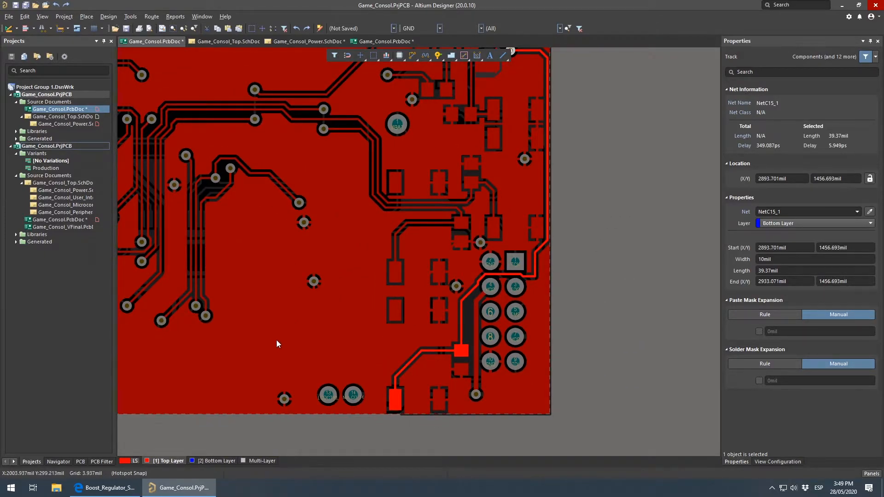
right_click_drag(323, 246, 440, 316)
right_click_drag(278, 364, 215, 413)
right_click_drag(433, 341, 350, 316)
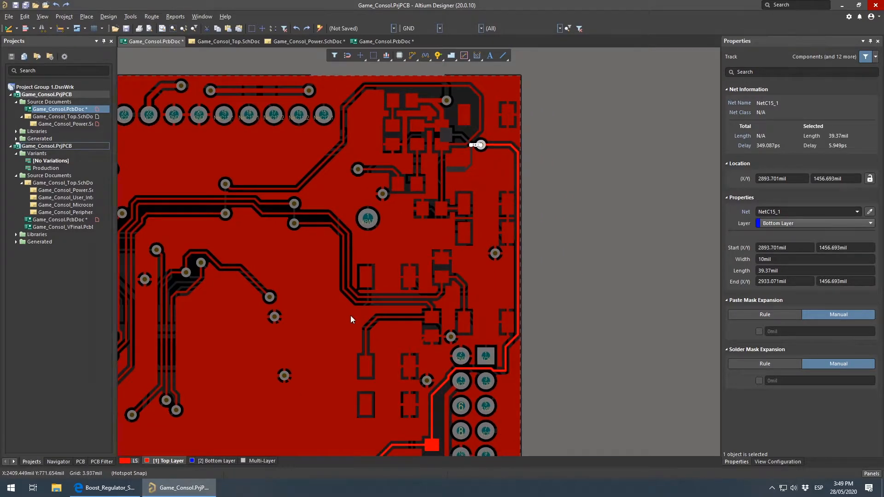
right_click_drag(320, 357, 415, 296)
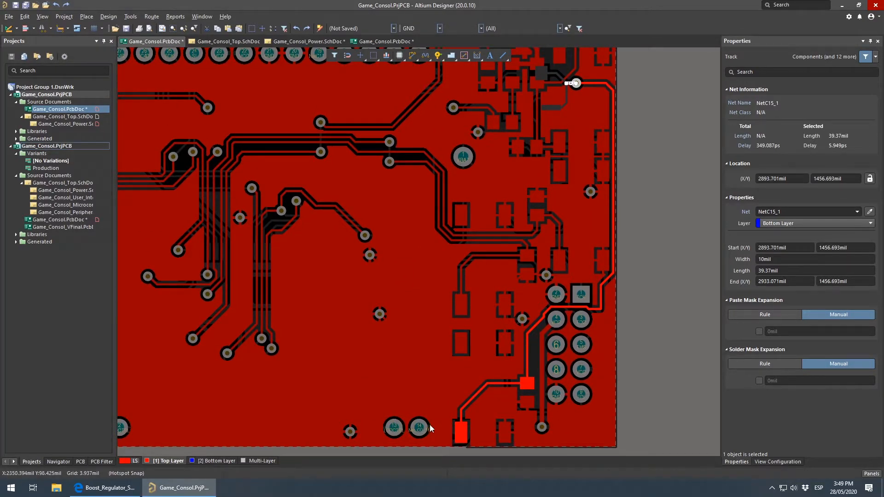
right_click_drag(577, 416, 494, 383)
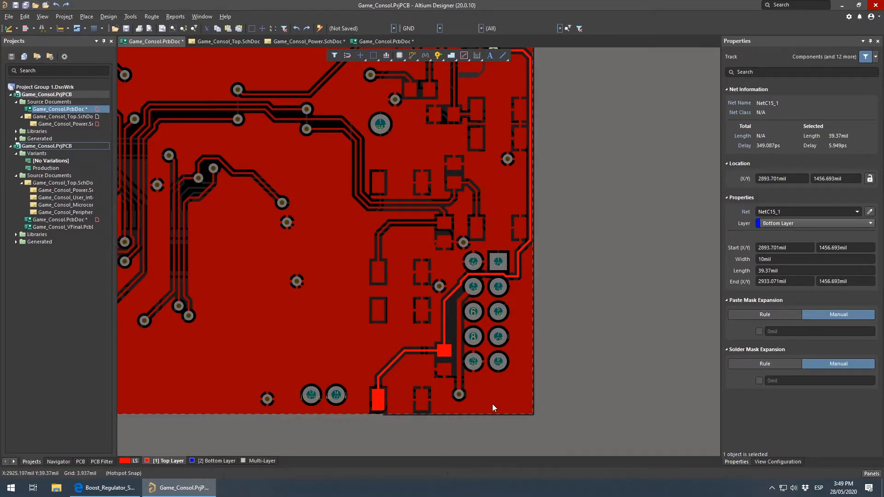
scroll(464, 347, "up", 4, "ctrl")
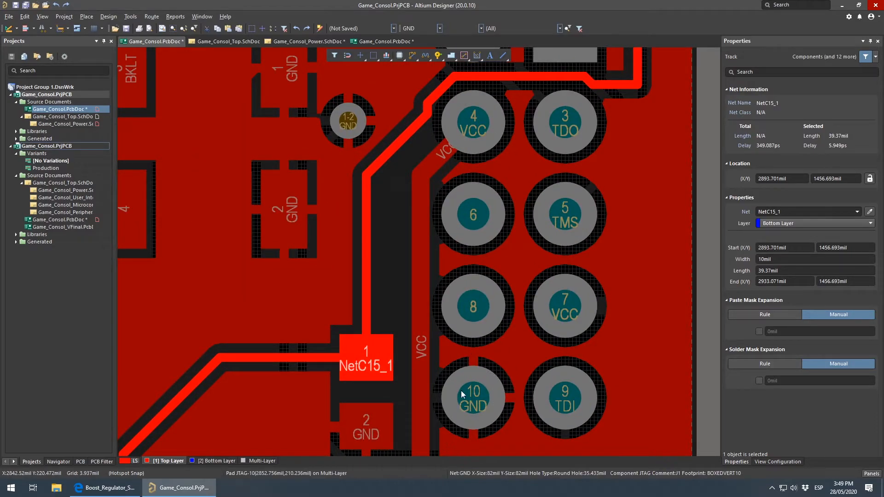
scroll(466, 385, "down", 4, "ctrl")
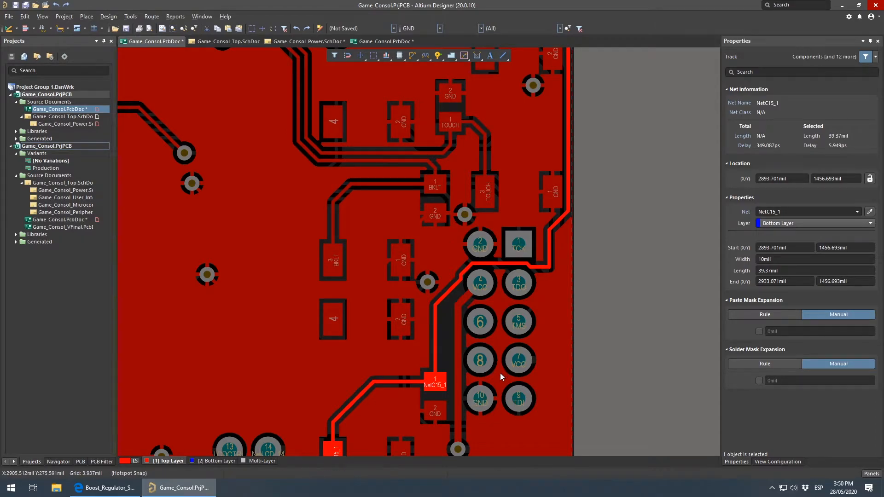
right_click_drag(480, 413, 495, 322)
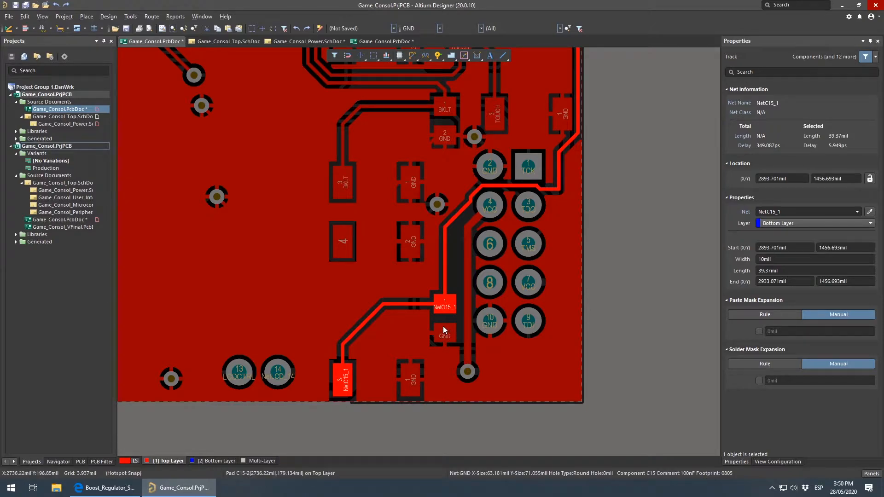
Switch to the Bottom Layer, clear the net highlight and examine the routing around the boost regulator
left_click(217, 461)
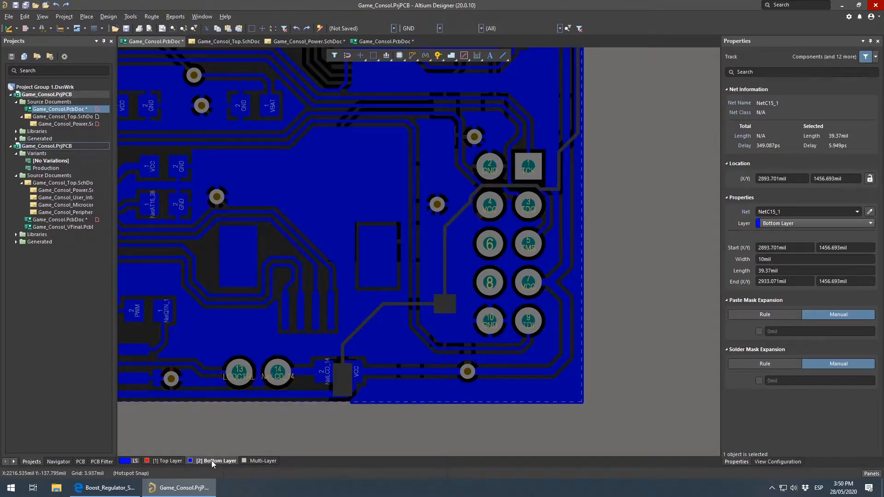
right_click_drag(359, 288, 480, 377)
scroll(456, 339, "down", 3, "ctrl")
key("Delete")
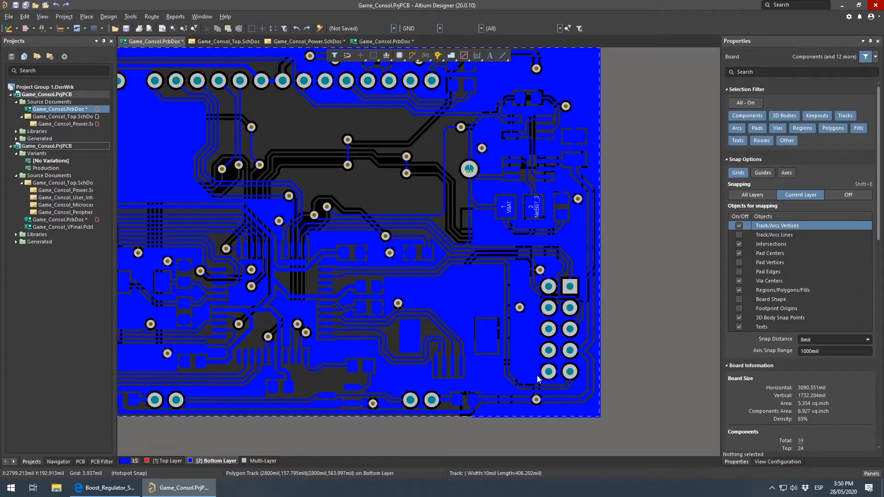
right_click_drag(541, 366, 518, 427)
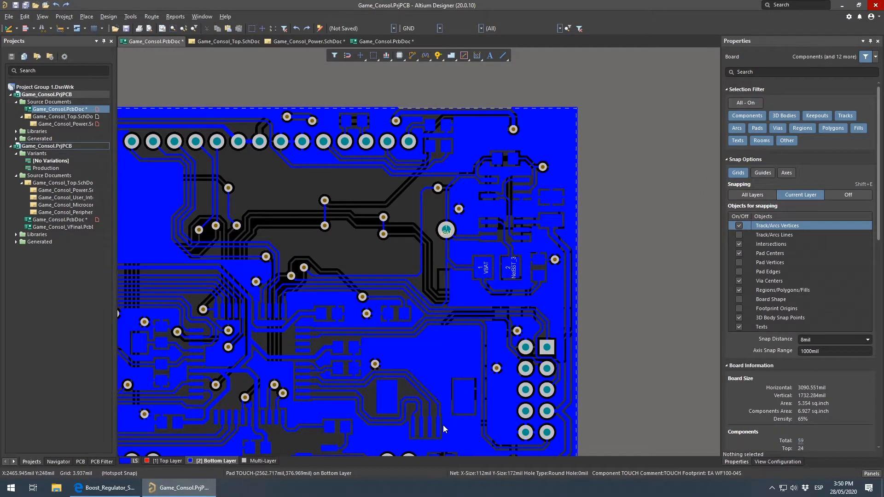
scroll(540, 256, "up", 3)
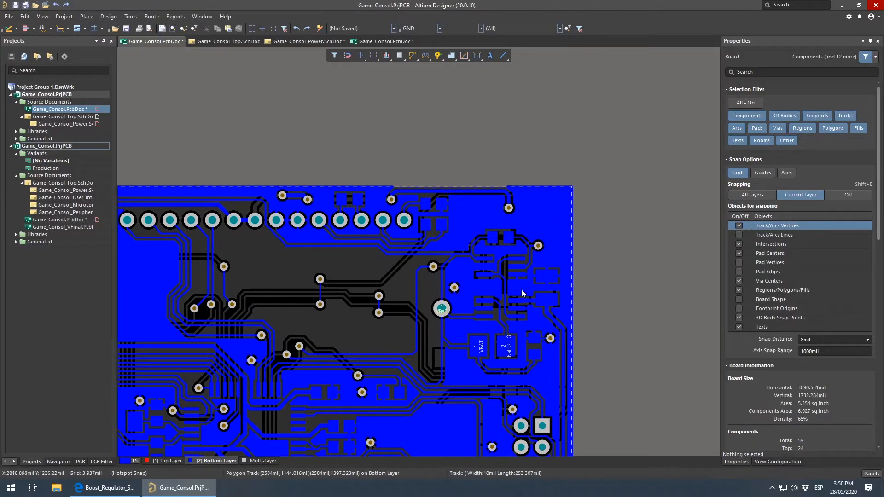
scroll(458, 267, "up", 3, "ctrl")
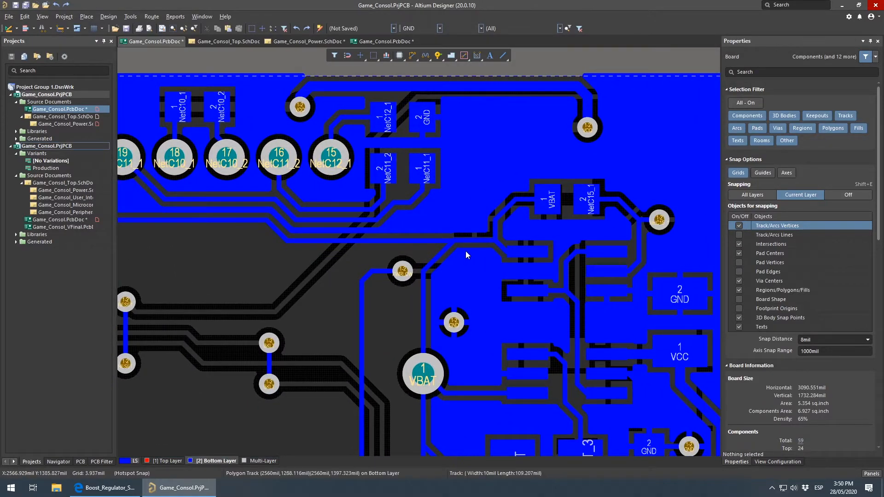
Highlight the VBAT net on the Bottom Layer and inspect its vertical track and the diagonal VCC track near C17
scroll(468, 259, "up", 3, "ctrl")
scroll(469, 249, "down", 1, "ctrl")
scroll(468, 249, "down", 3, "ctrl")
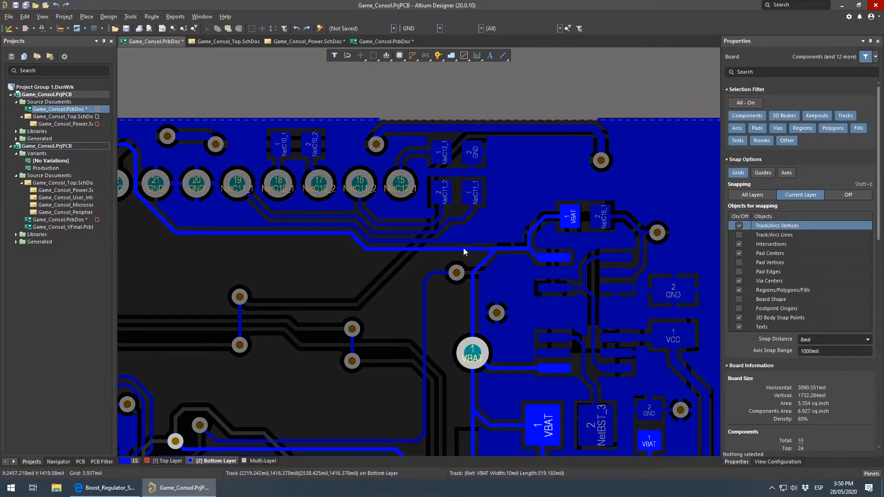
right_click_drag(353, 255, 316, 188)
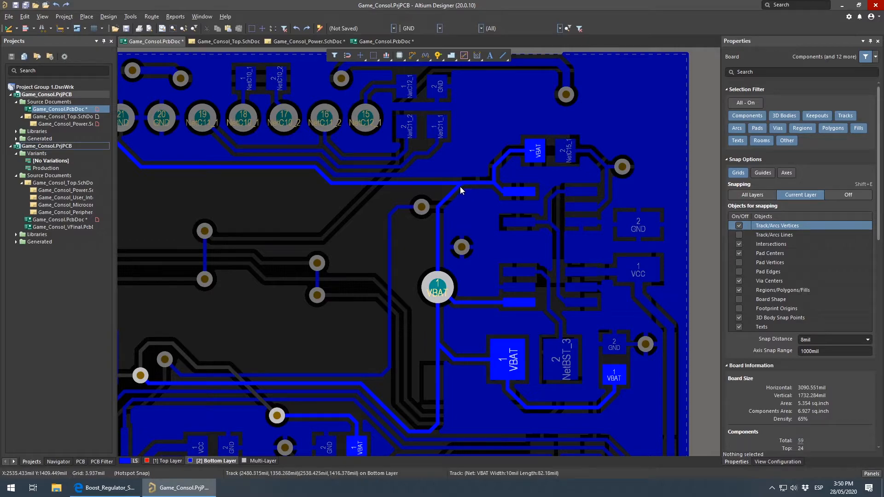
left_click(437, 266)
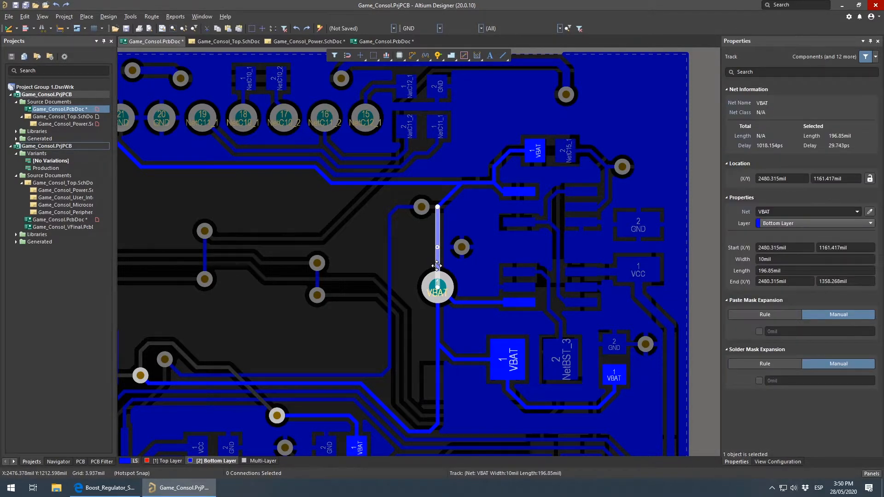
right_click_drag(391, 371, 340, 318)
left_click(606, 262)
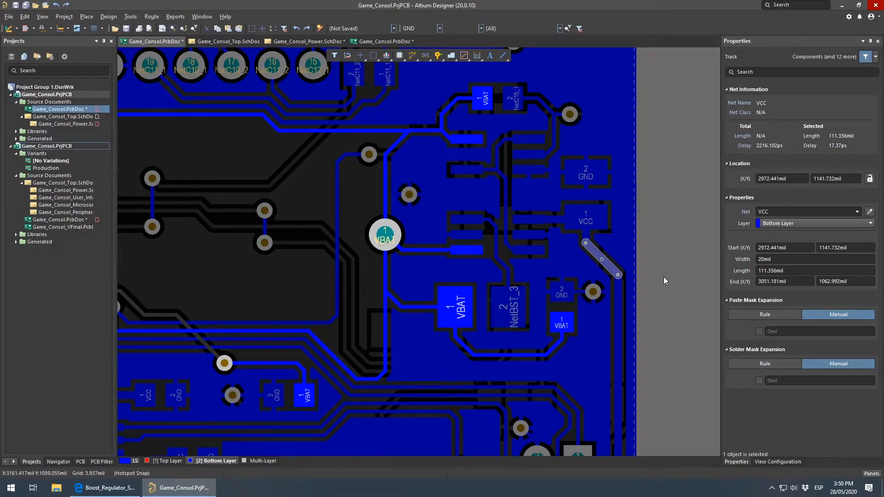
key("Delete")
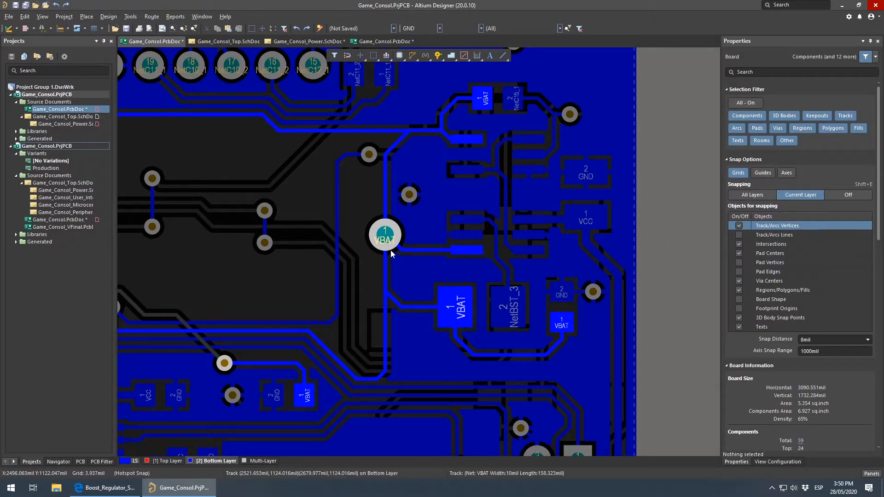
Compare the width of the VBAT track feeding regulator pin 1 with the VCC track leaving capacitor C17
scroll(392, 250, "up", 2, "ctrl")
left_click(453, 252)
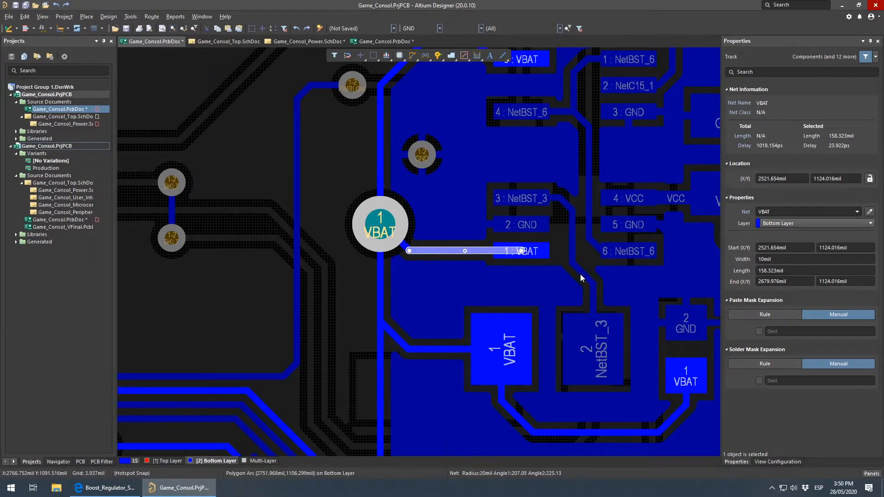
scroll(437, 278, "right", 3, "shift")
left_click(525, 282)
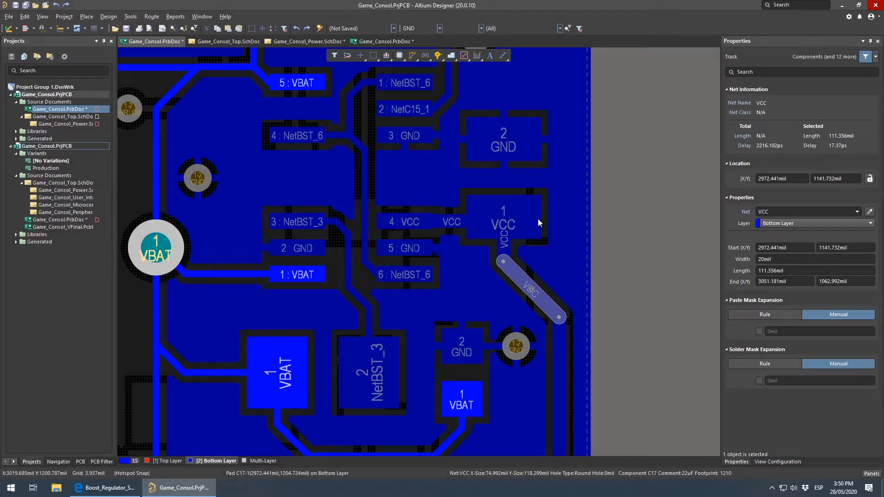
right_click_drag(295, 331, 392, 300)
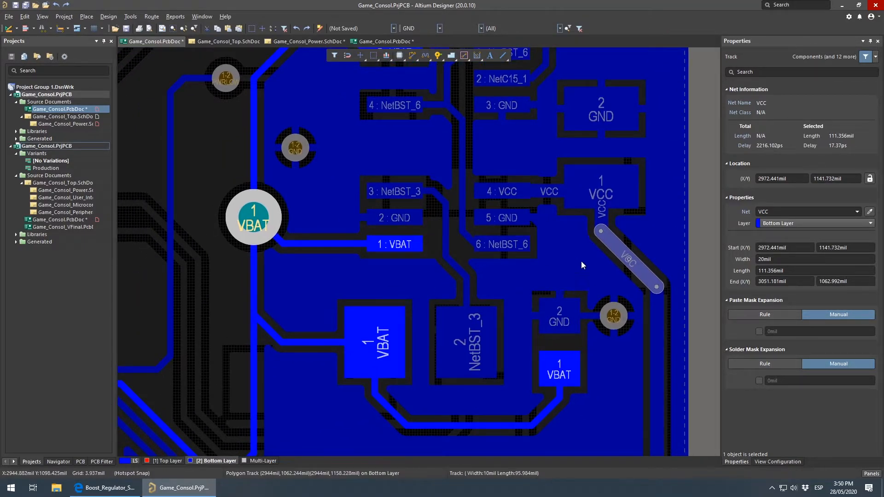
scroll(581, 261, "down", 2, "ctrl")
left_click(673, 300)
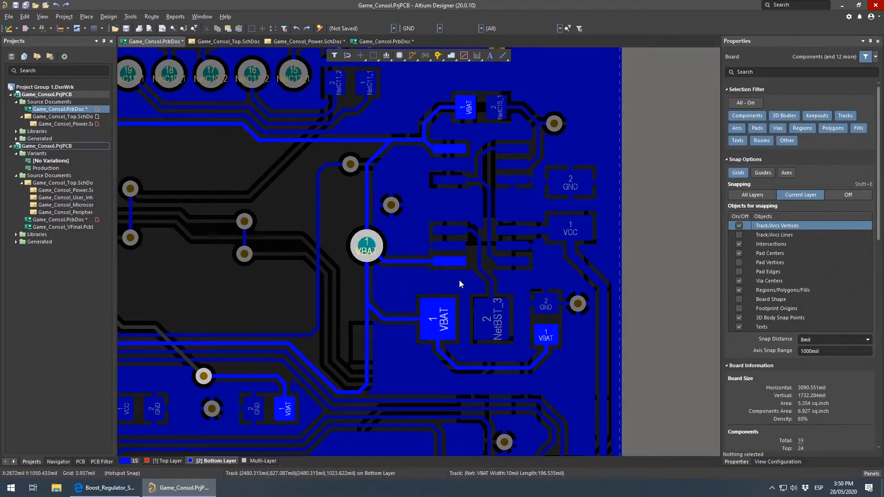
Clear the VBAT net highlight and shelve the GND polygon pour on the Bottom Layer
right_click_drag(390, 315, 364, 291)
key("shift+c")
right_click_drag(287, 278, 390, 318)
left_click(515, 220)
right_click(515, 220)
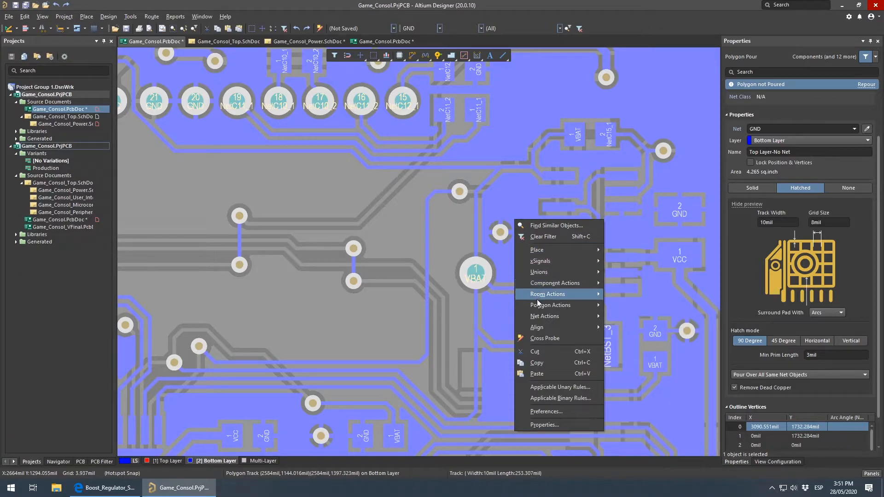
mouse_move(585, 305)
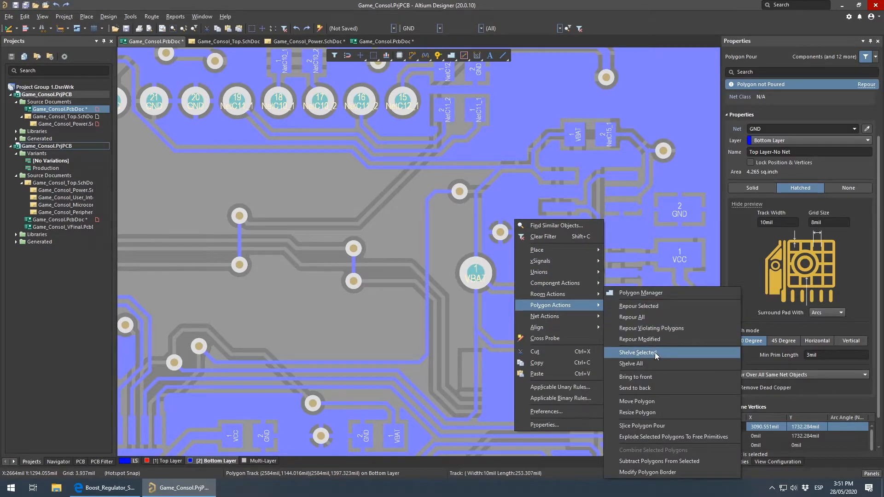
left_click(638, 353)
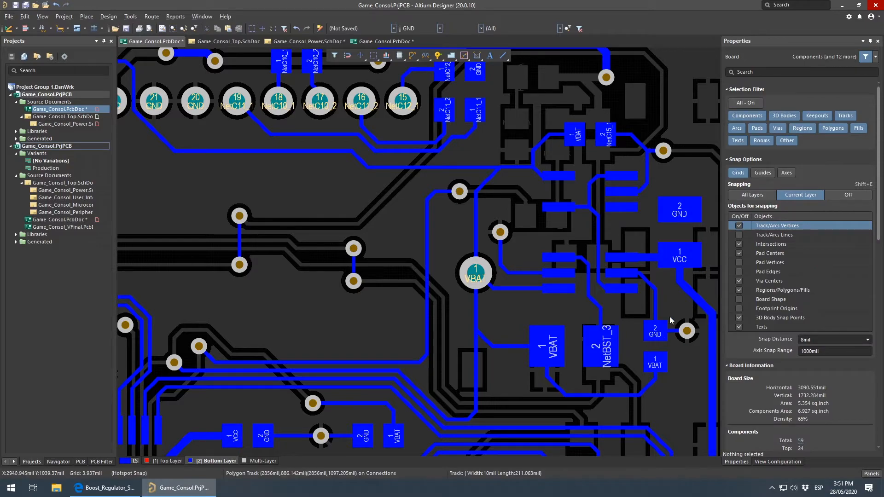
Delete the short diagonal VBAT segment below the VBAT through-hole pad and extend the horizontal track straight to the vertical VBAT track
right_click_drag(433, 380, 466, 320)
scroll(469, 315, "up", 2, "ctrl")
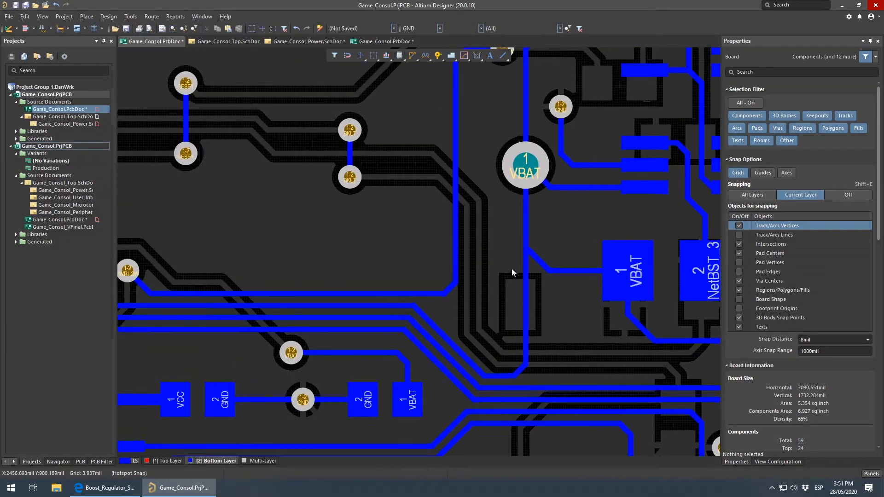
left_click(536, 258)
key("Delete")
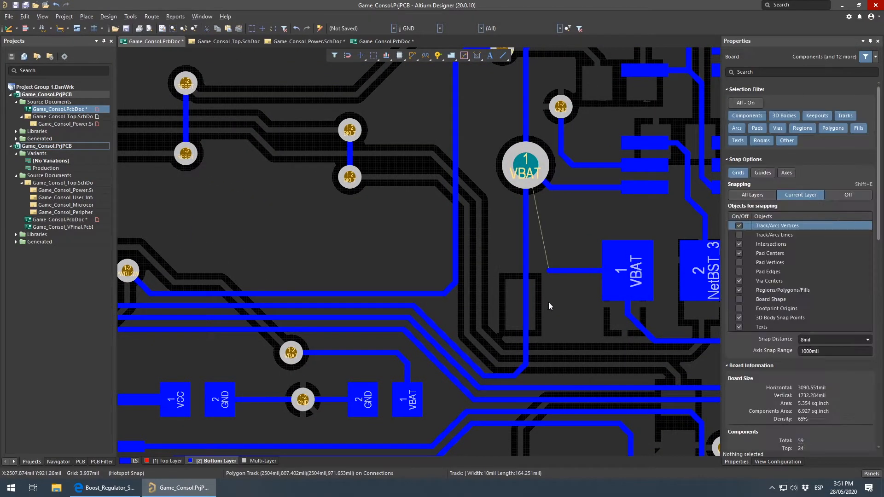
left_click(551, 270)
left_click_drag(549, 270, 527, 273)
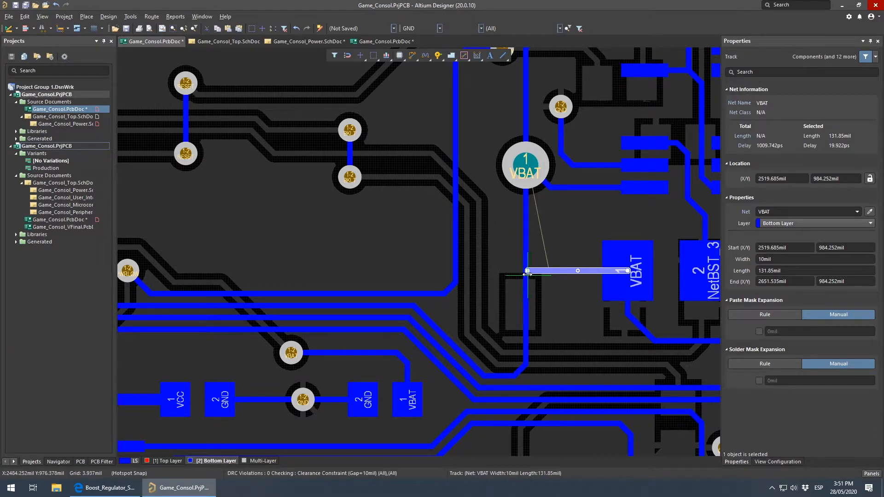
left_click(573, 311)
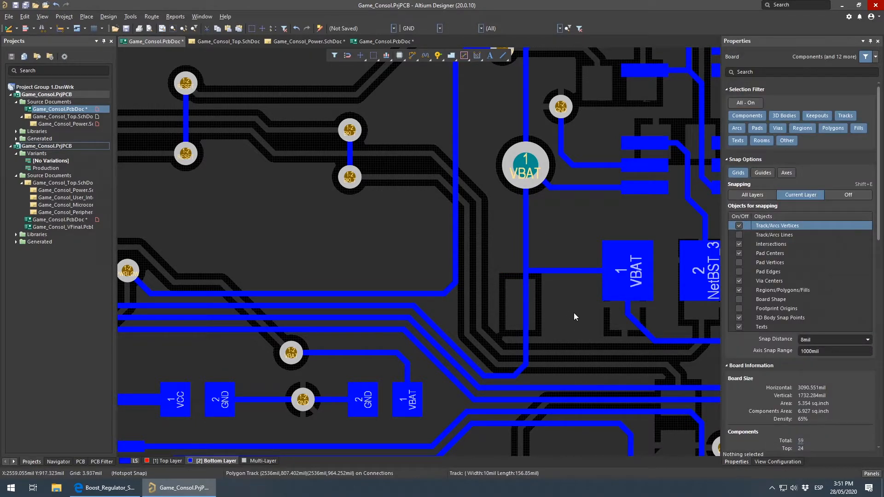
Examine the right-angle T-junction between the vertical VBAT track and the horizontal branch to the large VBAT pad
scroll(523, 271, "up", 5, "ctrl")
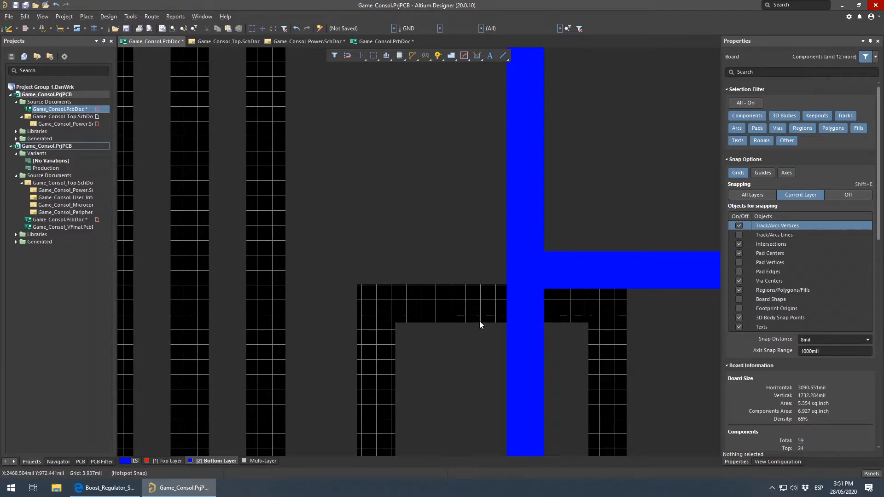
scroll(526, 287, "down", 5, "ctrl")
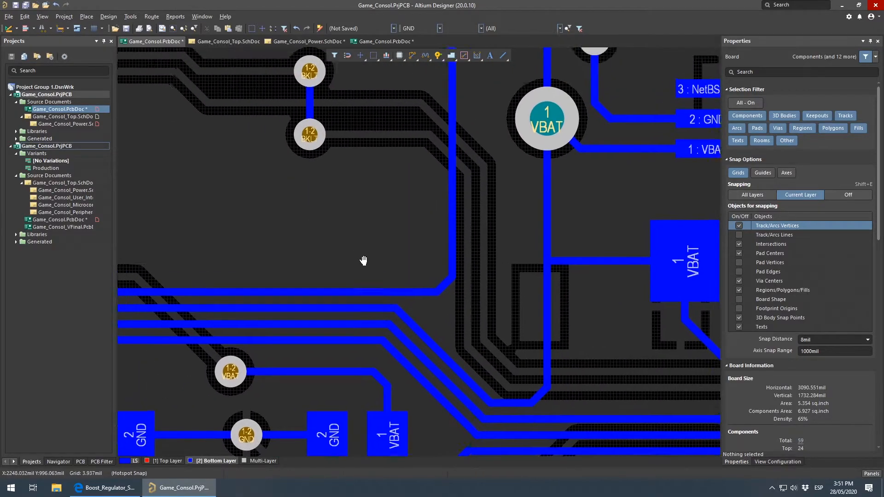
right_click_drag(361, 253, 416, 344)
right_click_drag(628, 350, 425, 363)
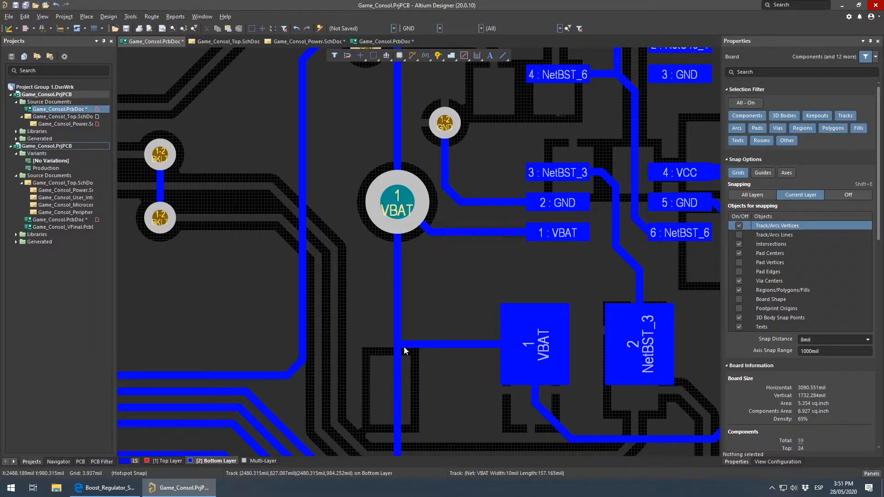
scroll(395, 351, "up", 2, "ctrl")
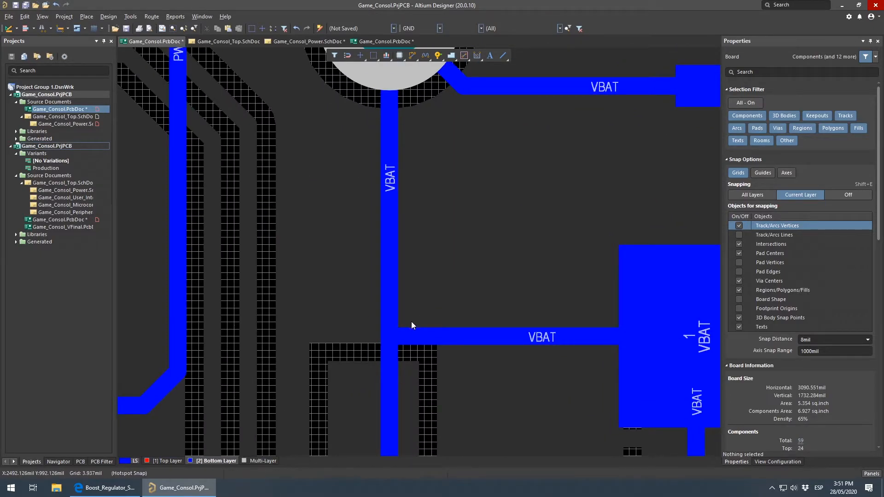
scroll(396, 322, "down", 3, "ctrl")
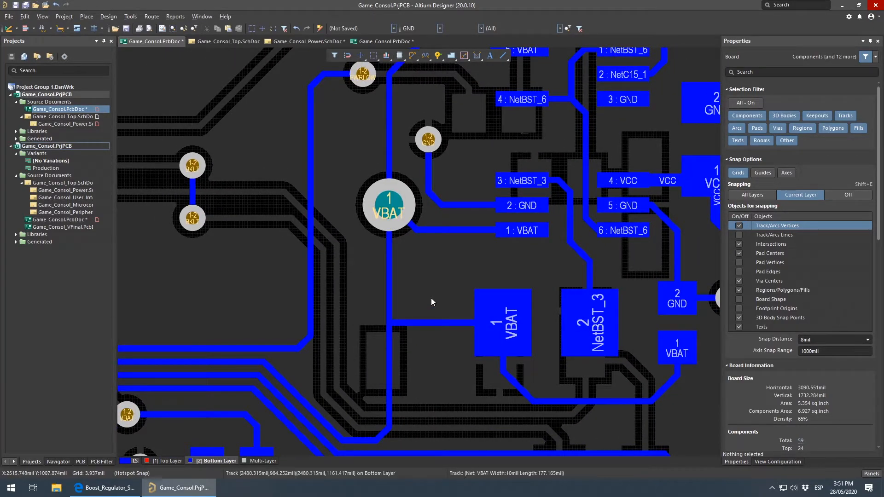
Set the width of the short diagonal NetBST_6 segment entering regulator pad 6 to 3 mil
scroll(596, 225, "up", 4, "ctrl")
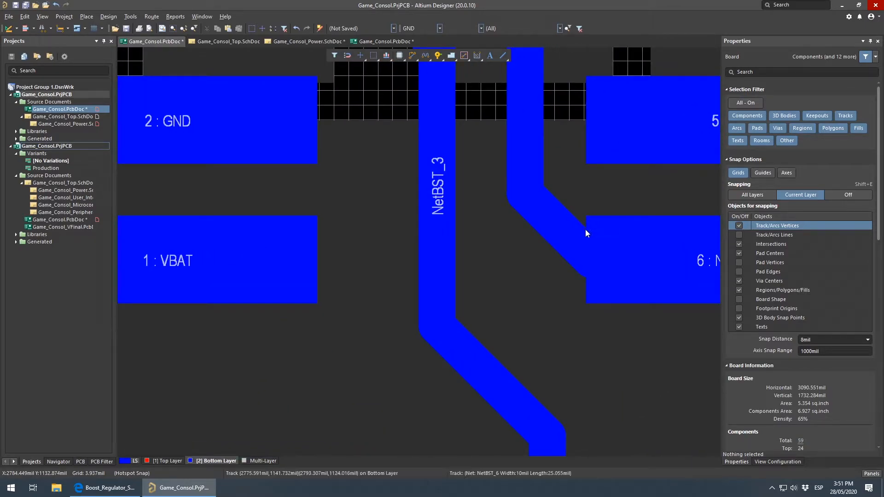
right_click_drag(542, 208, 527, 265)
left_click(527, 265)
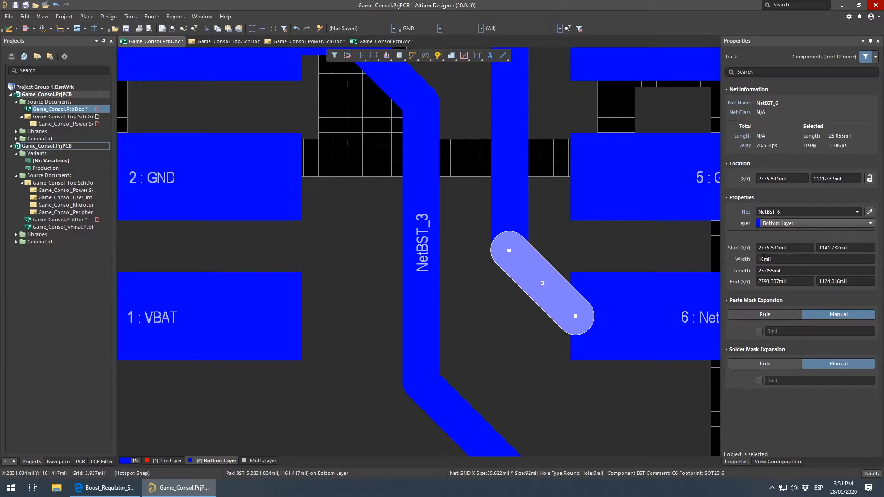
left_click(777, 260)
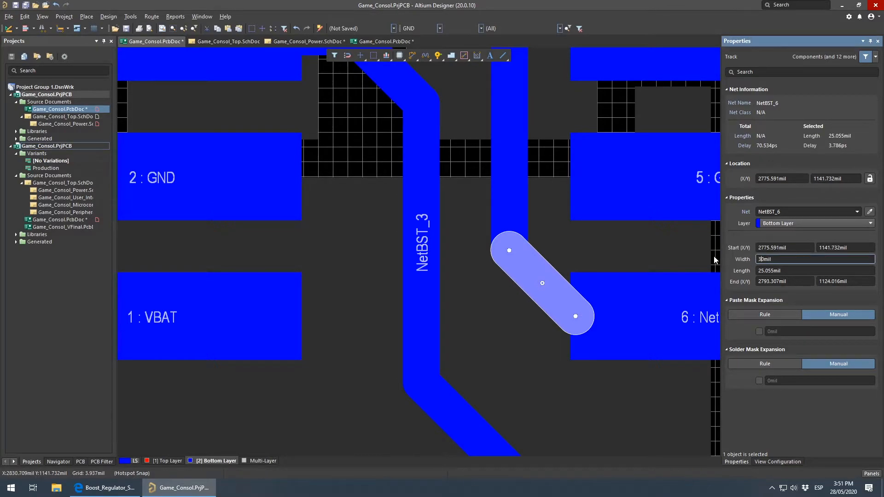
type("3")
key("Delete")
key("Return")
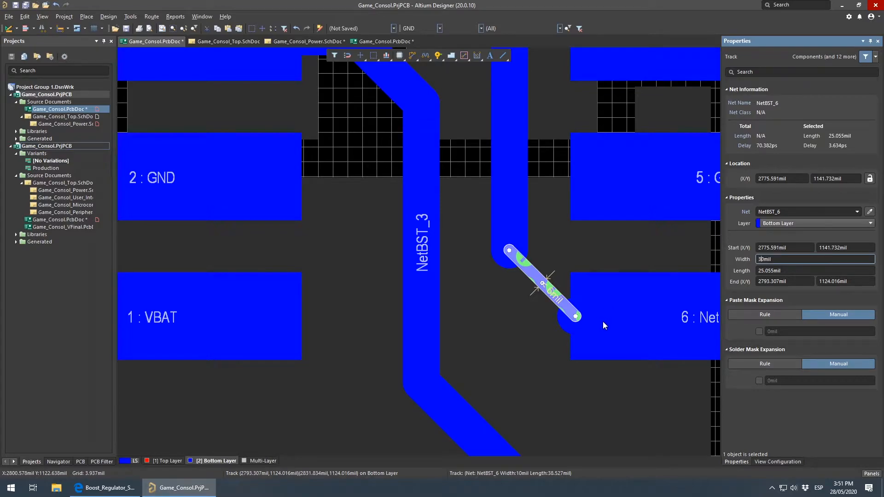
Undo the width change on the diagonal NetBST_6 segment
key("ctrl+z")
key("ctrl+z")
key("ctrl+z")
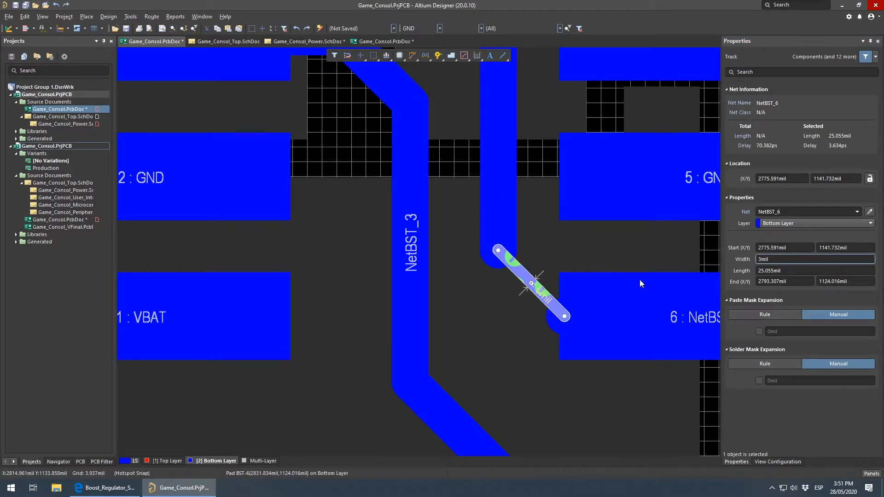
left_click(528, 277)
left_click(538, 278)
left_click_drag(538, 276, 503, 300)
scroll(513, 370, "down", 6, "ctrl")
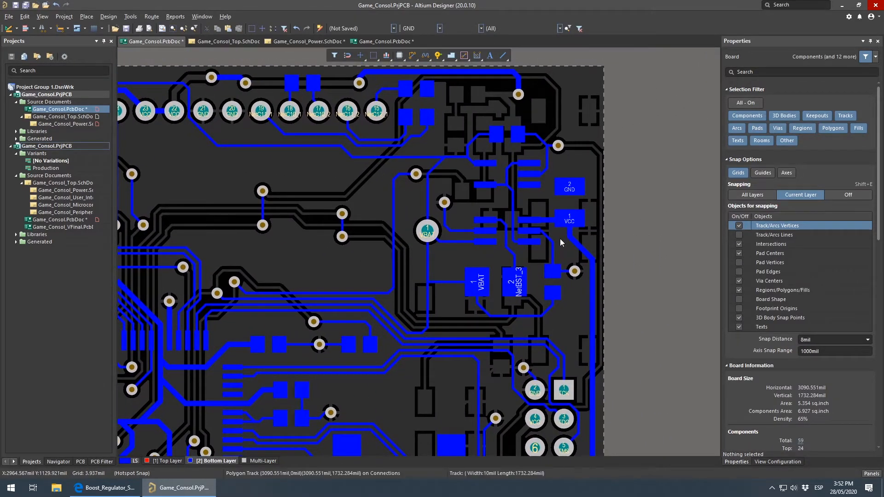
Examine the routing between the VBAT through-hole pad, the GND via, the regulator pads and the inductor on the Bottom Layer
scroll(549, 221, "up", 5, "ctrl")
left_click(542, 278)
left_click_drag(541, 278, 558, 276)
right_click_drag(218, 297, 355, 343)
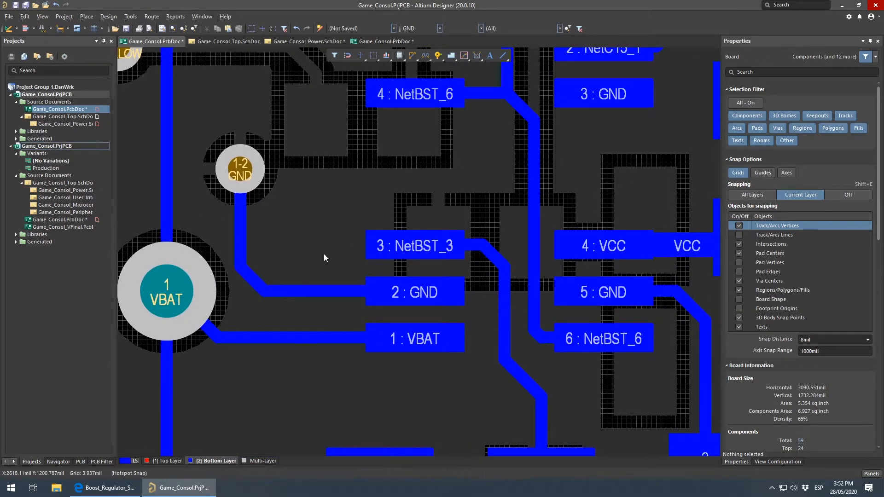
right_click_drag(279, 348, 442, 282)
scroll(442, 281, "down", 3, "ctrl")
right_click_drag(522, 243, 435, 276)
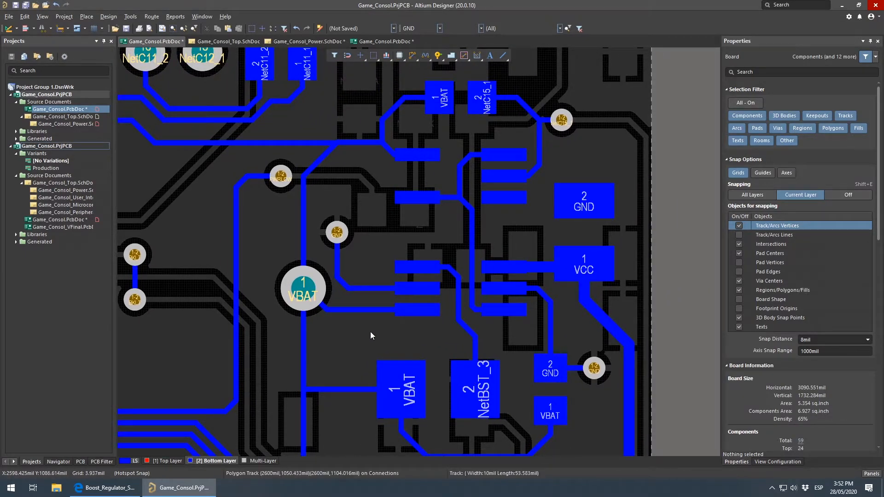
right_click_drag(407, 390, 428, 278)
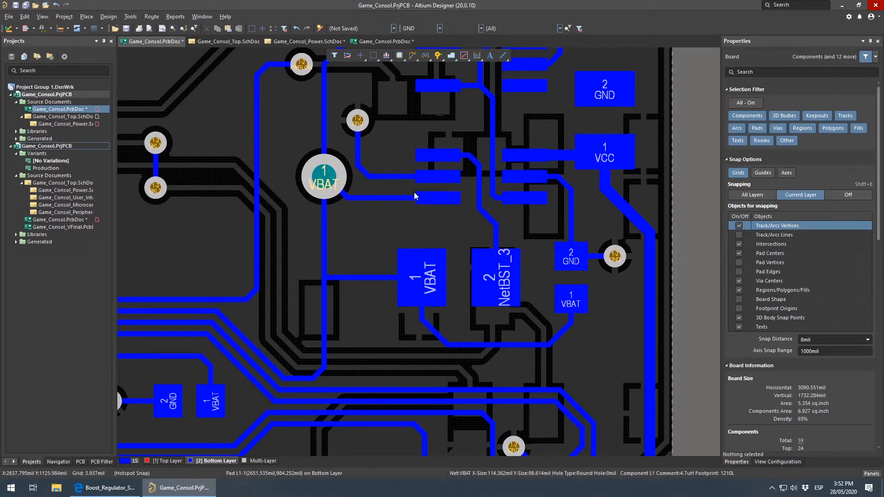
right_click_drag(416, 199, 419, 274)
scroll(387, 234, "up", 2, "ctrl")
Delete the GND track between the via and regulator pad 2, undoing any deletion of the VBAT tracks
left_click(385, 221)
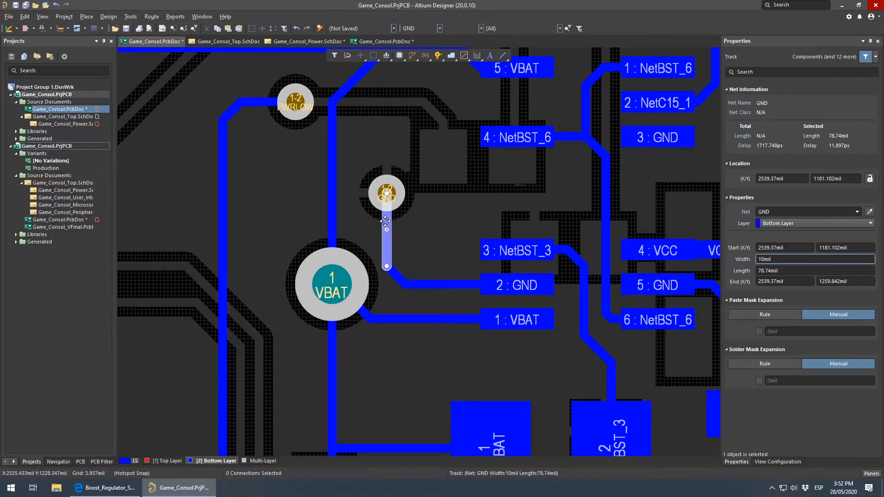
left_click(436, 317)
key("Delete")
key("ctrl+z")
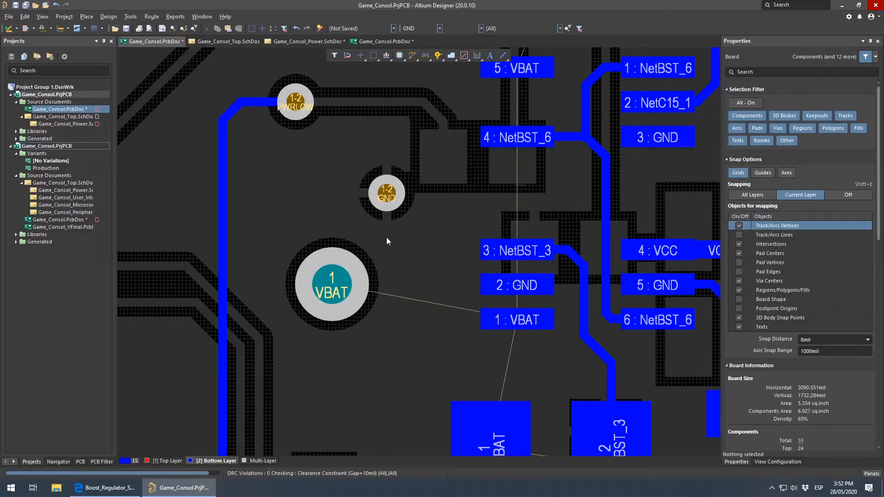
Delete the diagonal and vertical VBAT segments below the through-hole pad and the horizontal VBAT branch to the inductor
left_click(368, 316)
key("Delete")
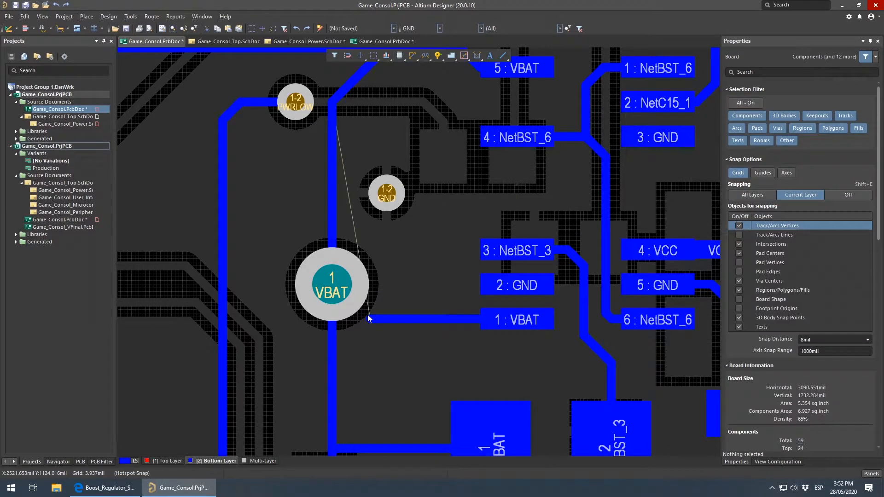
left_click(330, 337)
key("Delete")
right_click_drag(330, 336, 366, 213)
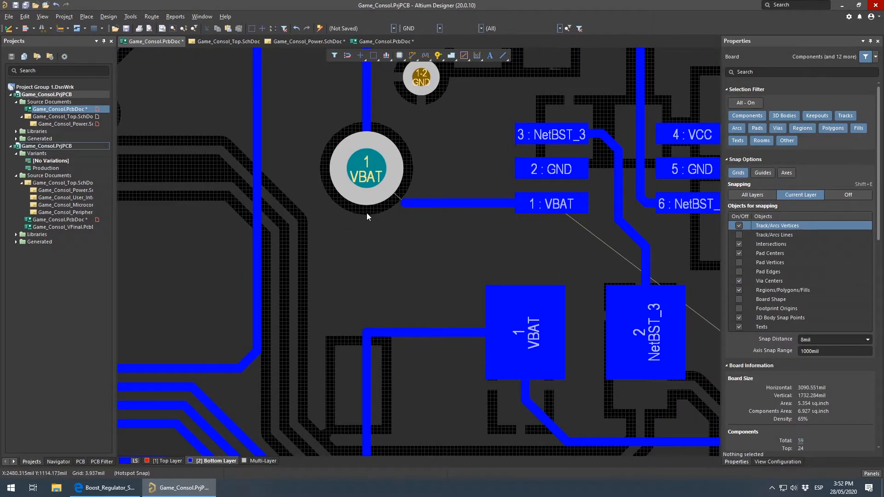
scroll(367, 218, "down", 2, "ctrl")
right_click_drag(349, 292, 331, 326)
scroll(367, 312, "up", 1, "ctrl")
left_click(368, 312)
key("Delete")
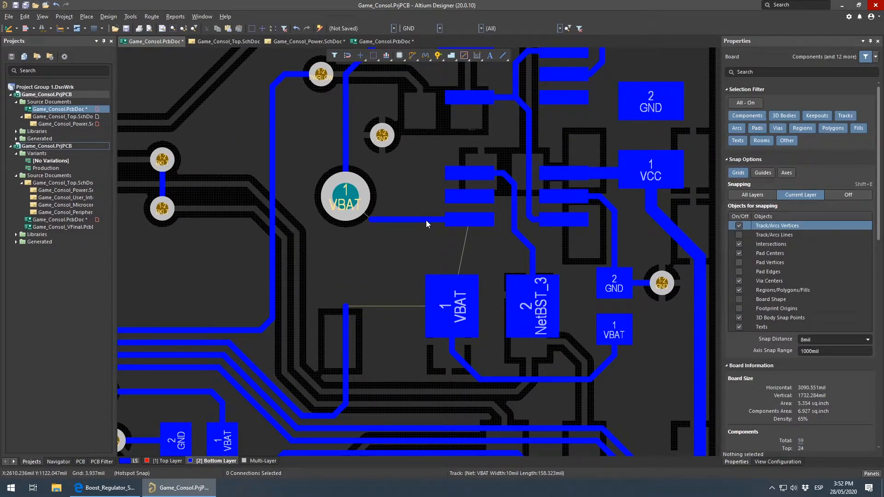
Delete the remaining VBAT track to regulator pad 1 and the NetBST_3 track from pad 3 to the inductor
left_click(426, 220)
key("Tab")
key("Tab")
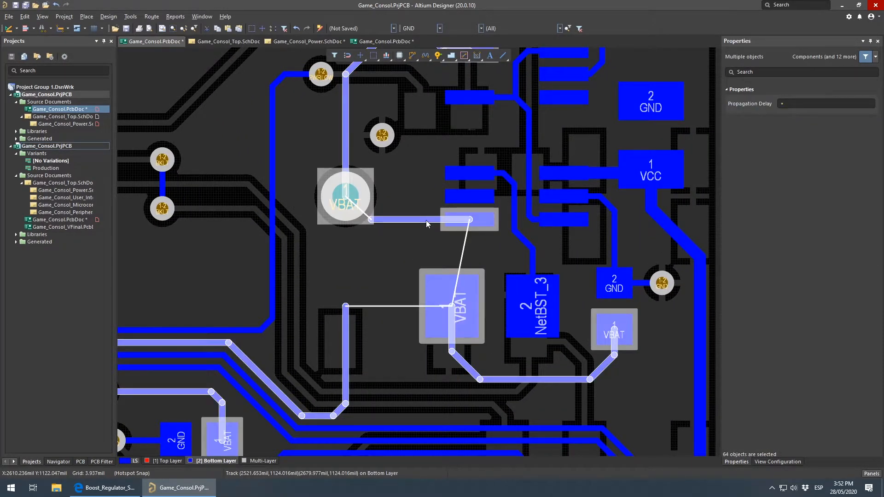
key("Delete")
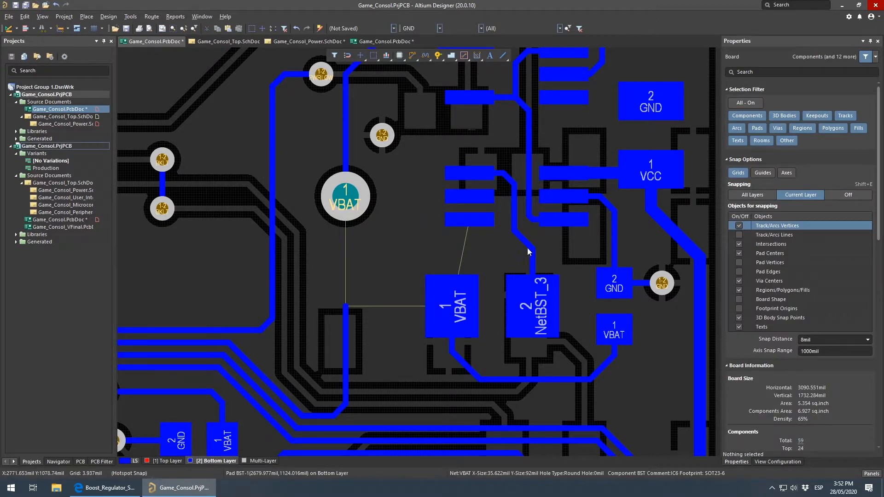
left_click(533, 264)
key("Delete")
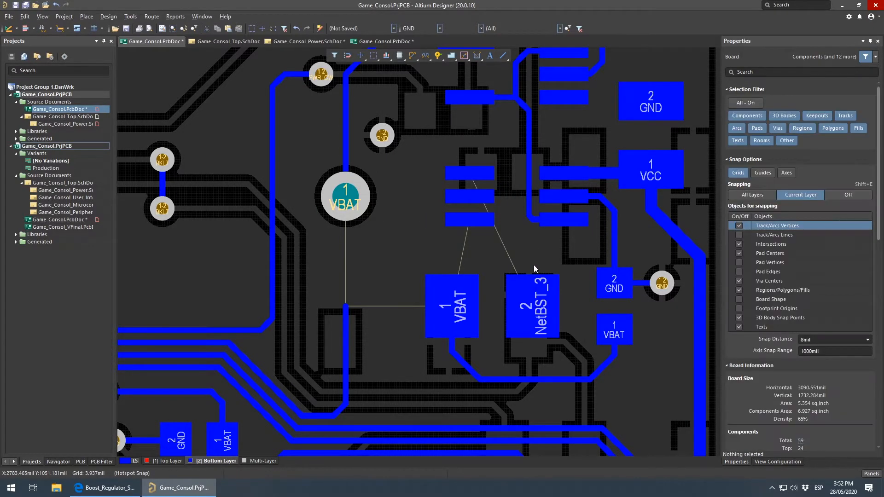
Rotate inductor L1 to 90 degrees and move it between the VBAT through-hole pad and the regulator
left_click(490, 320)
key("space")
left_click_drag(490, 320, 386, 248)
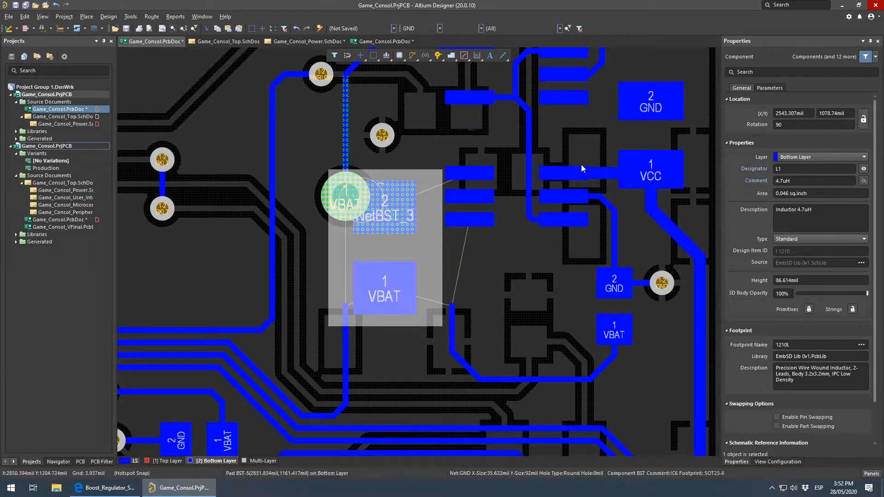
Rotate capacitors C17 and C16, placing C17 above the regulator's VCC track and C16 directly below the regulator
left_click_drag(659, 134, 638, 128)
key("space")
key("space")
left_click_drag(612, 306, 493, 273)
key("space")
key("space")
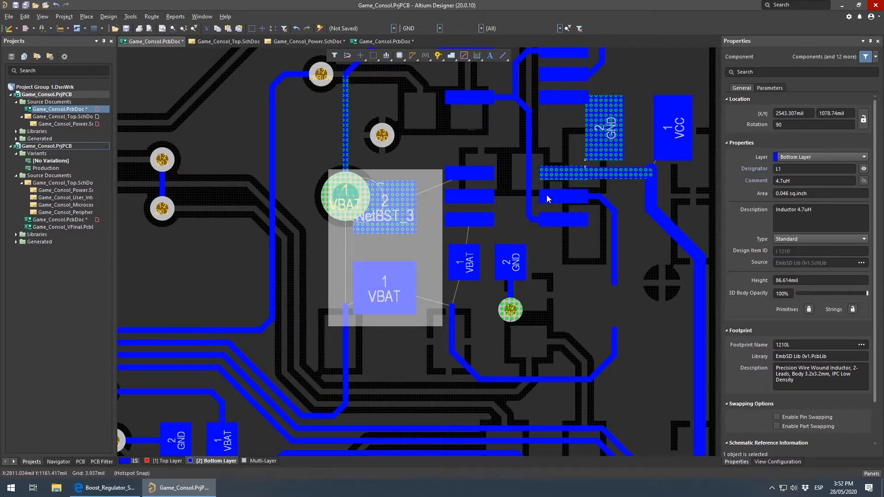
Undo the moves and rotations of C16, C17 and inductor L1
right_click_drag(552, 198, 547, 253)
scroll(548, 253, "down", 2, "ctrl")
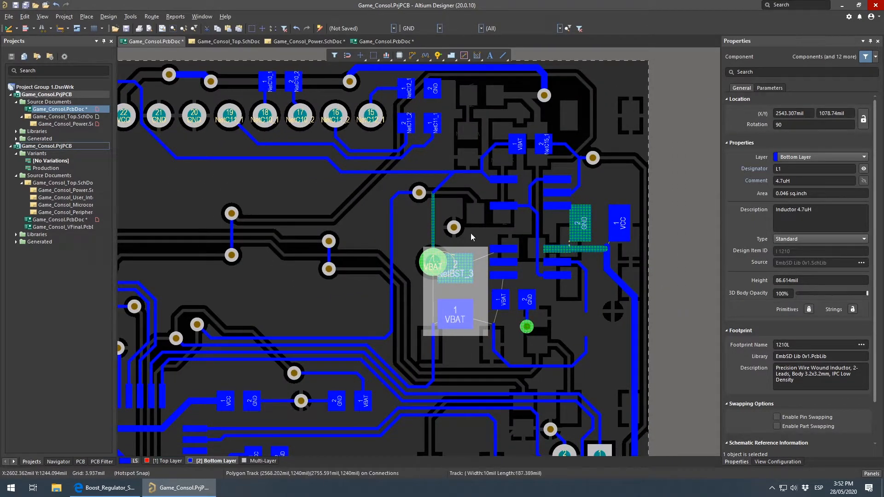
key("ctrl+z")
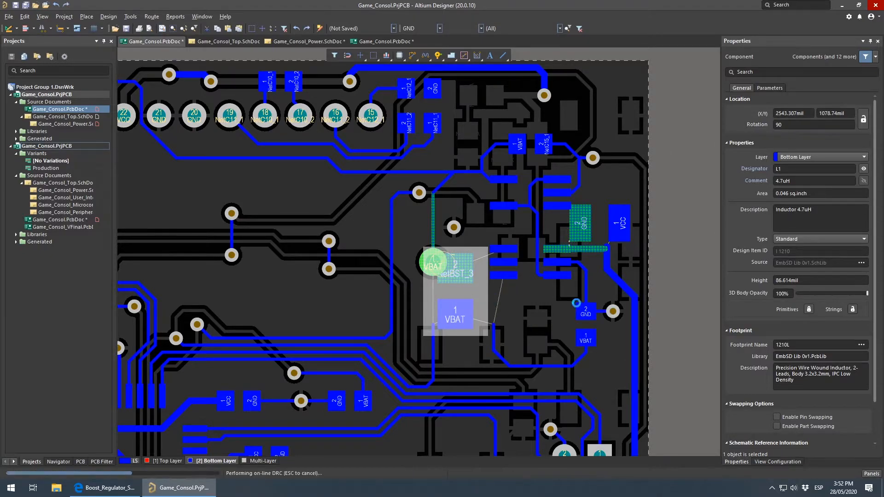
key("ctrl+z")
key("ctrl+z")
left_click(471, 275)
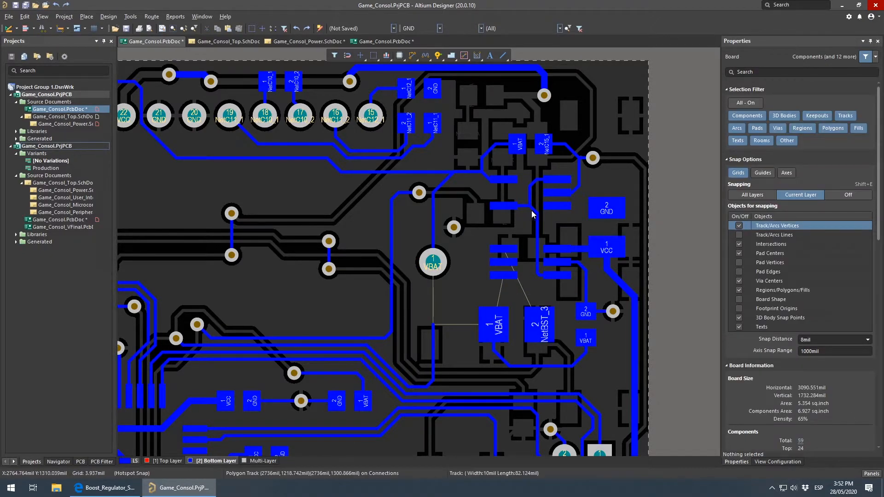
Undo the deletions of the VBAT and NetBST_3 tracks around the BST regulator
left_click(527, 262)
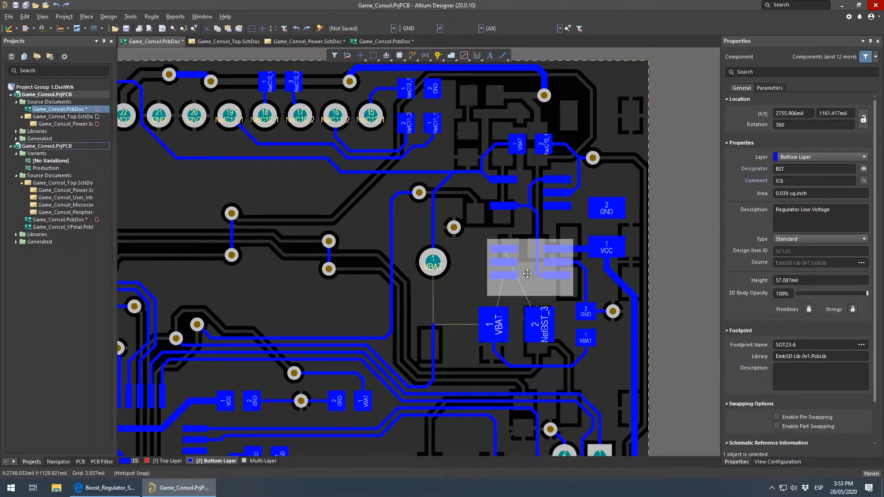
right_click_drag(505, 287, 524, 272)
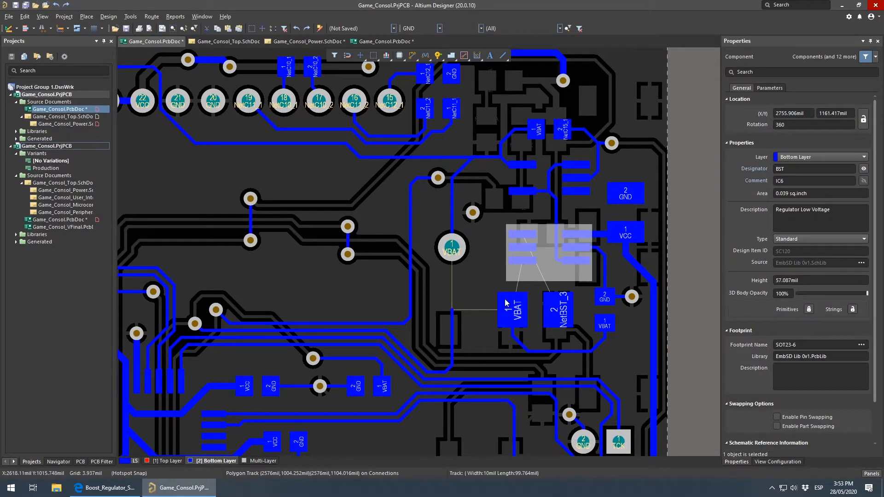
key("ctrl+z")
key("ctrl+z")
key("ctrl+z")
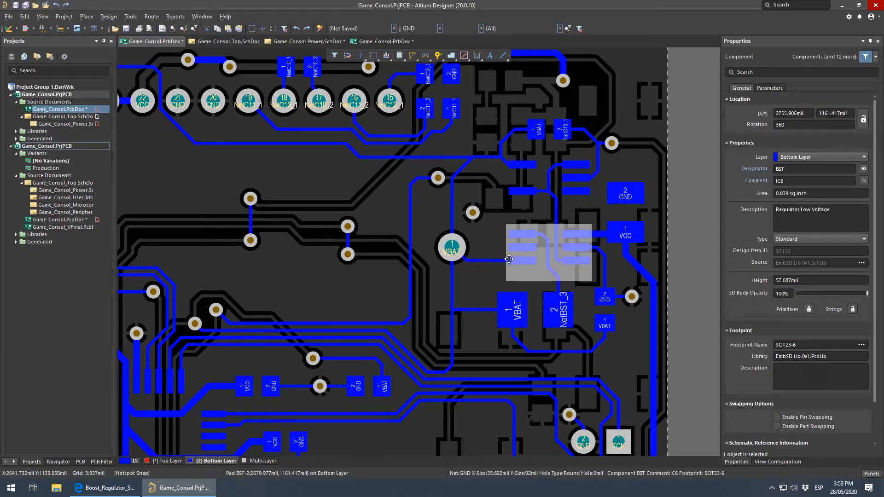
Examine the placement of the BST regulator, L1, C16 and C17 on the flipped board in 3D, and return to the 2D layout
right_click_drag(508, 256, 642, 175)
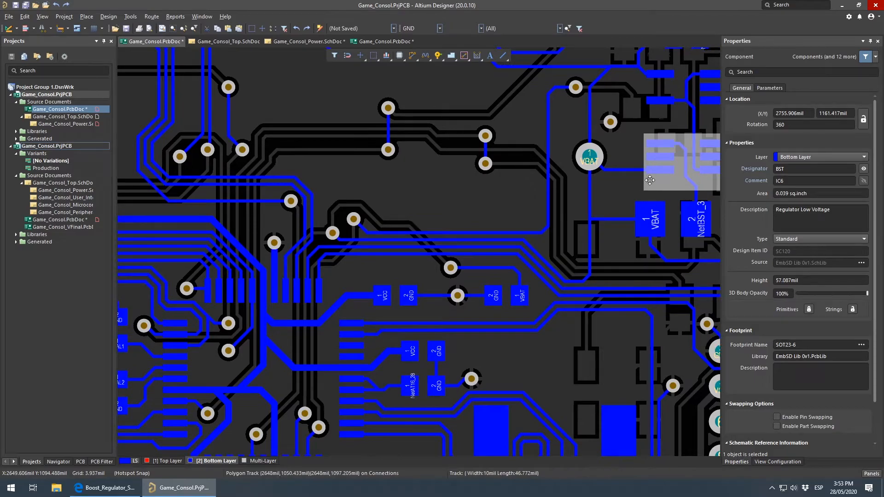
key("3")
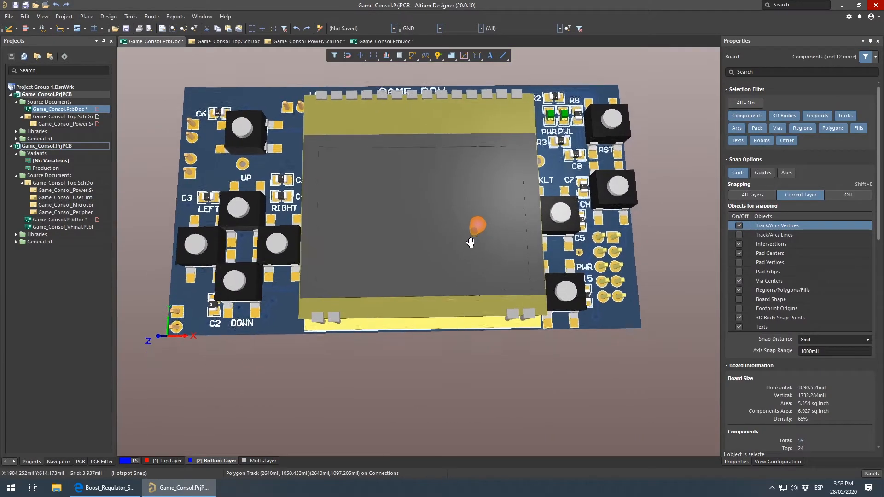
key("v")
key("b")
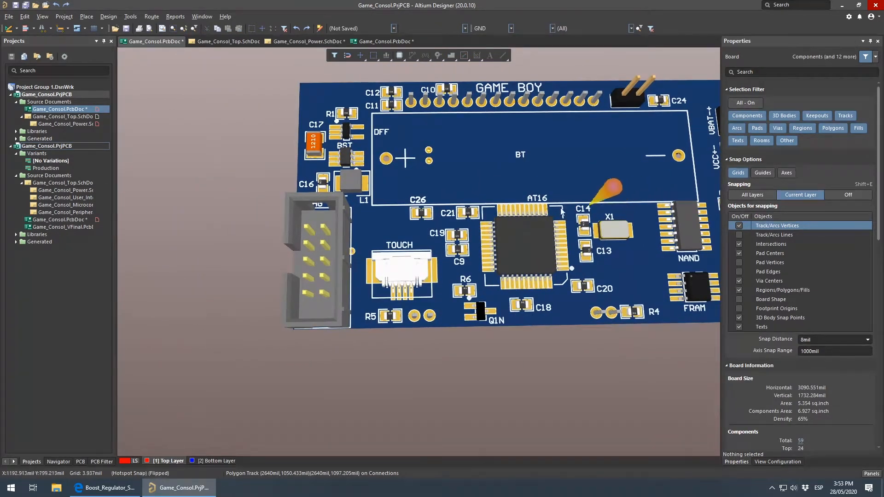
scroll(329, 153, "up", 3, "ctrl")
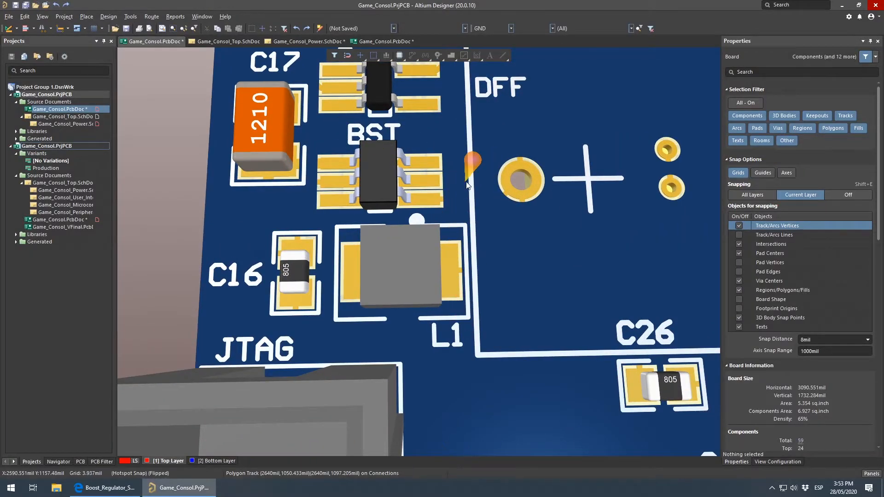
scroll(299, 183, "up", 2, "ctrl")
scroll(322, 166, "down", 3, "ctrl")
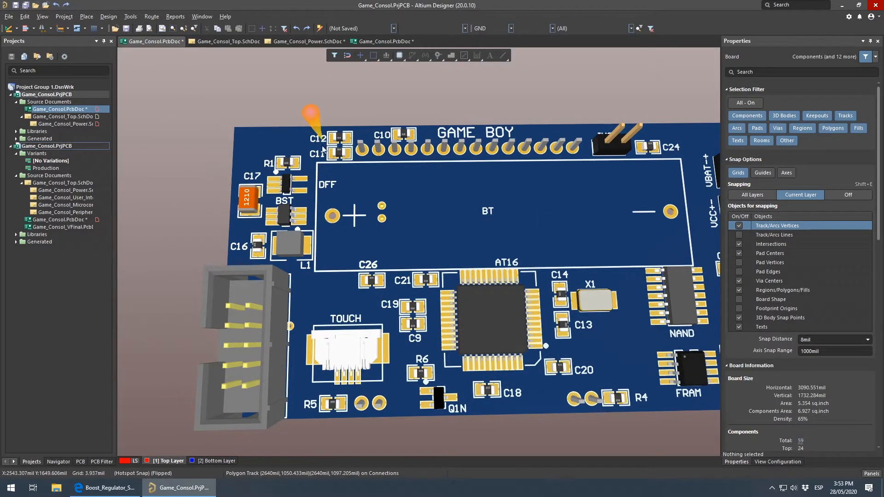
scroll(473, 306, "up", 5, "ctrl")
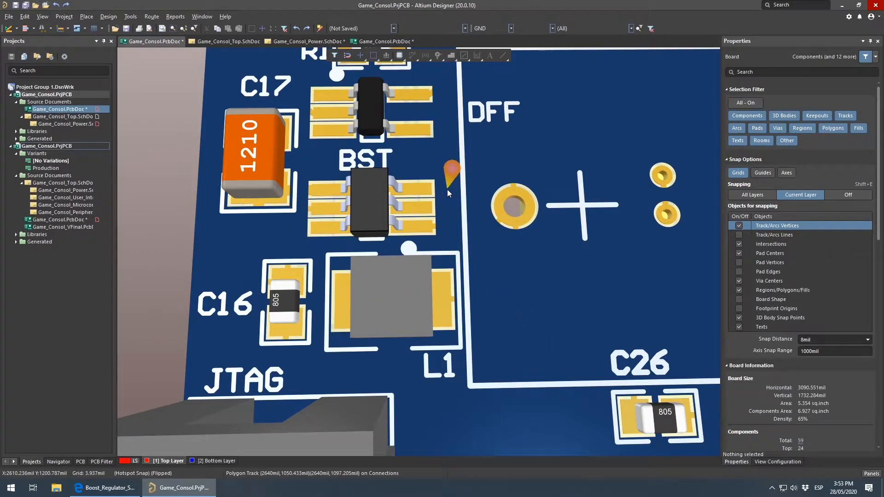
scroll(363, 187, "up", 3, "ctrl")
scroll(499, 198, "down", 4, "ctrl")
right_click_drag(513, 350, 475, 321)
key("2")
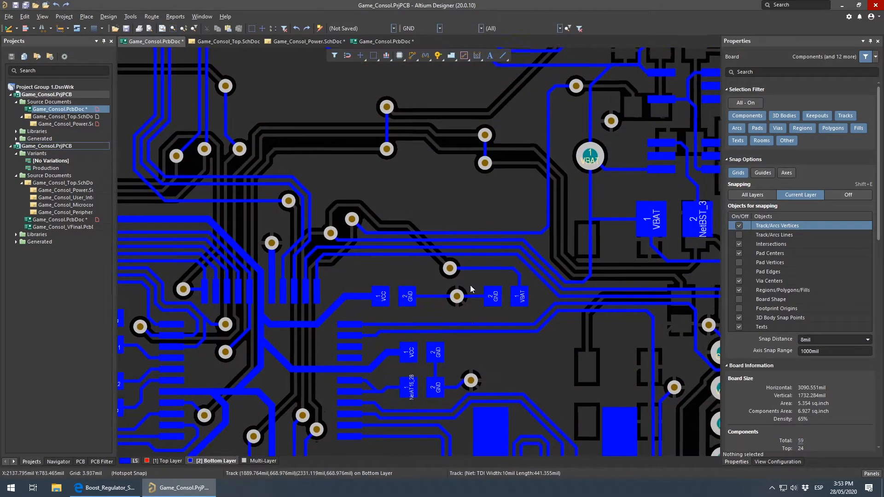
Switch to the other Game_Consol.PcbDoc and examine its regulator area with the 1.5V and 3.3V tracks on the Top Layer
scroll(527, 289, "up", 8, "ctrl")
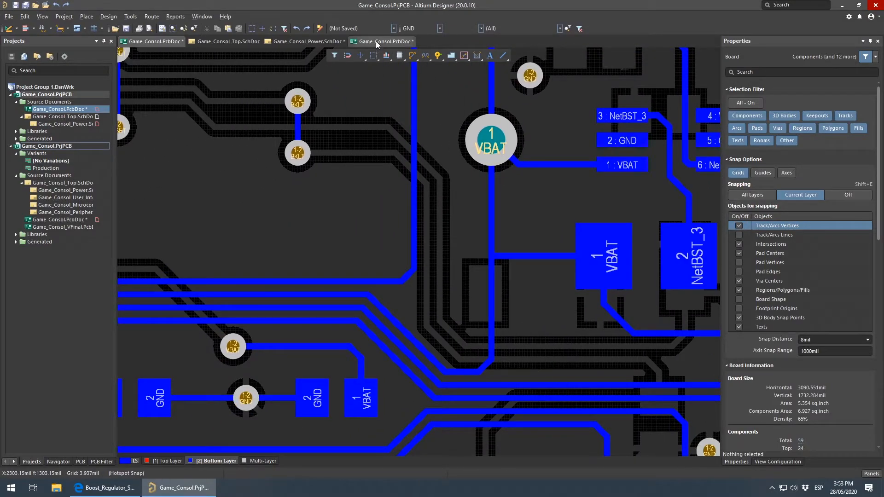
left_click(376, 44)
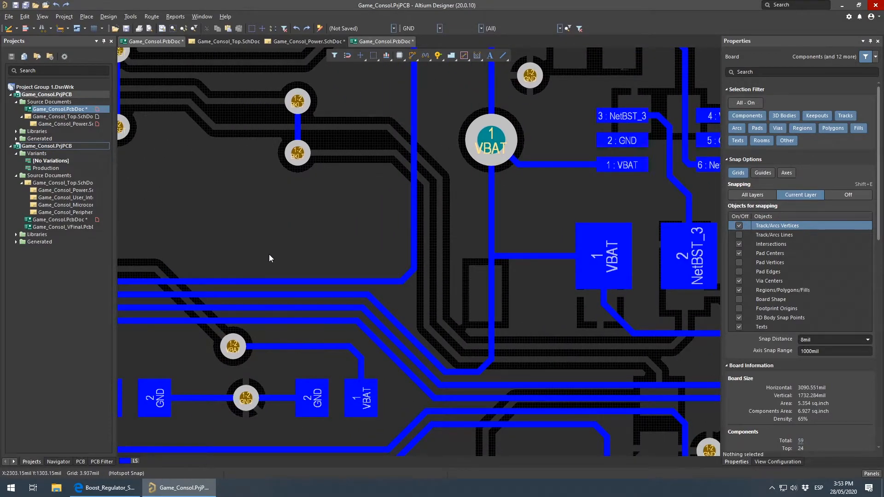
right_click_drag(272, 299, 395, 266)
scroll(423, 207, "down", 2, "ctrl")
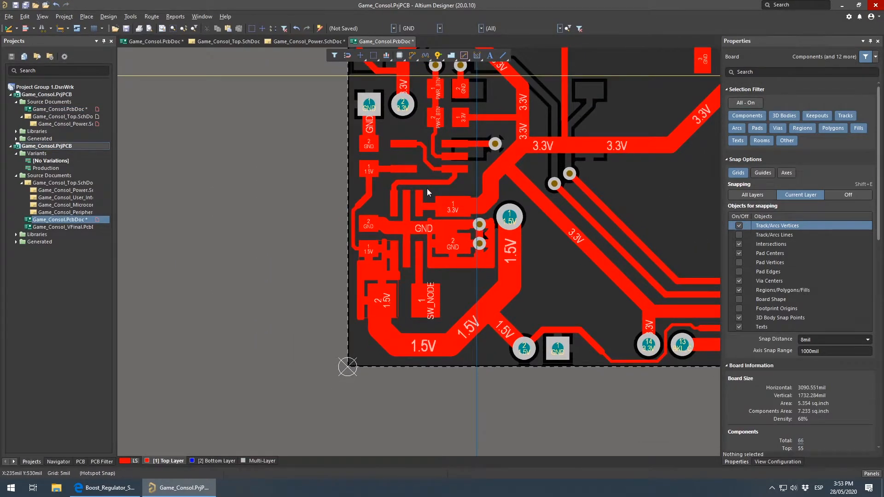
Switch back to the first Game_Consol.PcbDoc and delete the VBAT track segments that dip below the branch to L1's VBAT pad
scroll(414, 189, "up", 3)
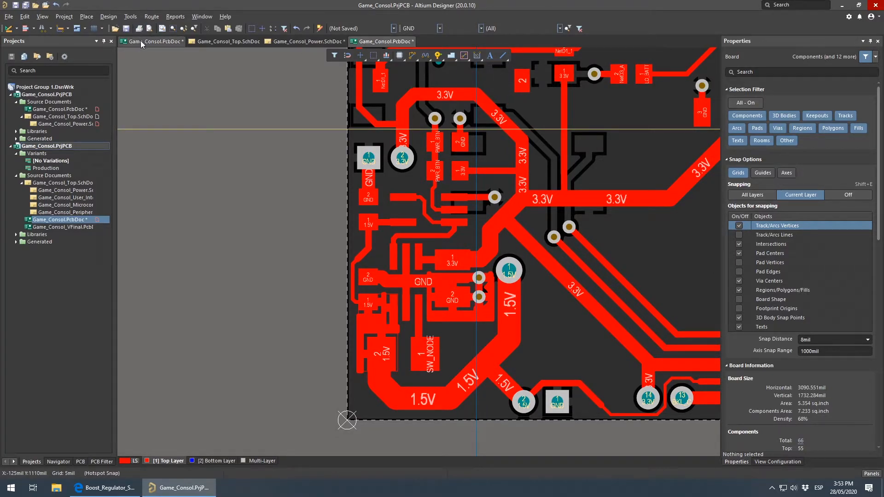
left_click(152, 41)
scroll(471, 174, "down", 1, "ctrl")
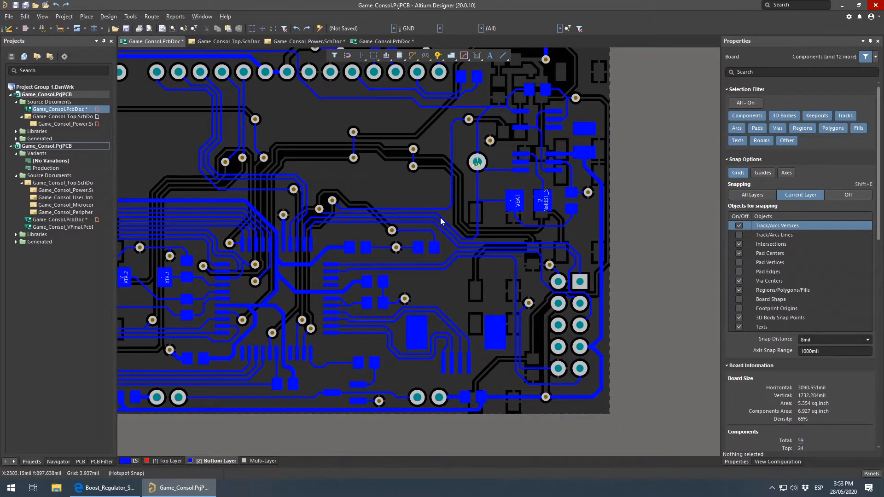
scroll(439, 220, "up", 3, "ctrl")
right_click_drag(504, 214, 423, 271)
right_click_drag(453, 367, 517, 367)
left_click(517, 367)
key("Delete")
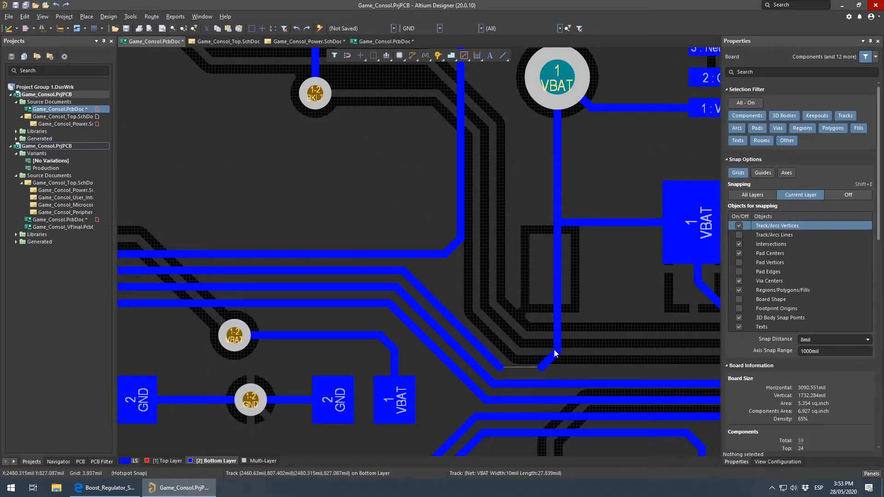
left_click(549, 362)
key("Delete")
left_click(554, 343)
key("Delete")
left_click(491, 359)
key("Delete")
Reroute the open end of the VBAT track directly to the junction beside L1's VBAT pad on the Bottom Layer
left_click(380, 269)
mouse_move(402, 270)
left_mouse_down()
mouse_move(488, 271)
mouse_move(558, 224)
left_mouse_up()
left_click(571, 283)
right_click_drag(469, 211, 516, 148)
scroll(515, 150, "down", 4, "ctrl")
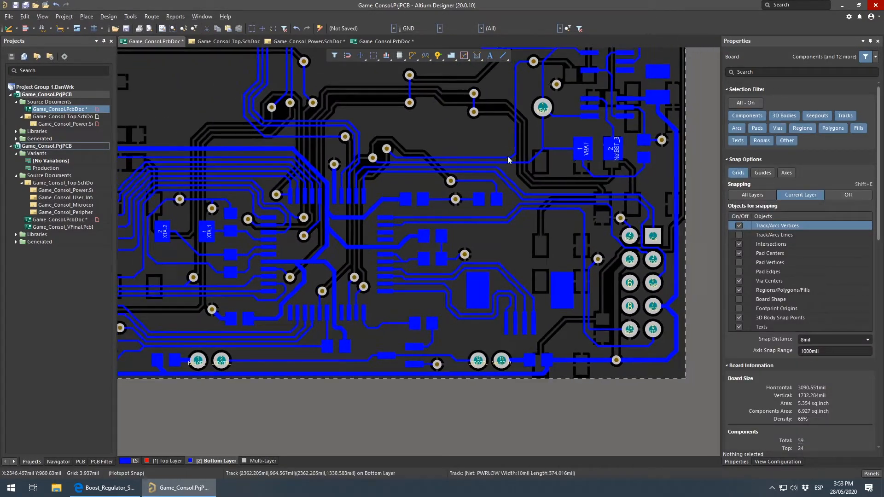
Examine the routing of the BOT and LEF tracks into the TOUCH connector pads
right_click_drag(212, 215, 548, 335)
right_click_drag(594, 268, 326, 242)
right_click_drag(403, 297, 409, 144)
scroll(569, 236, "up", 5, "ctrl")
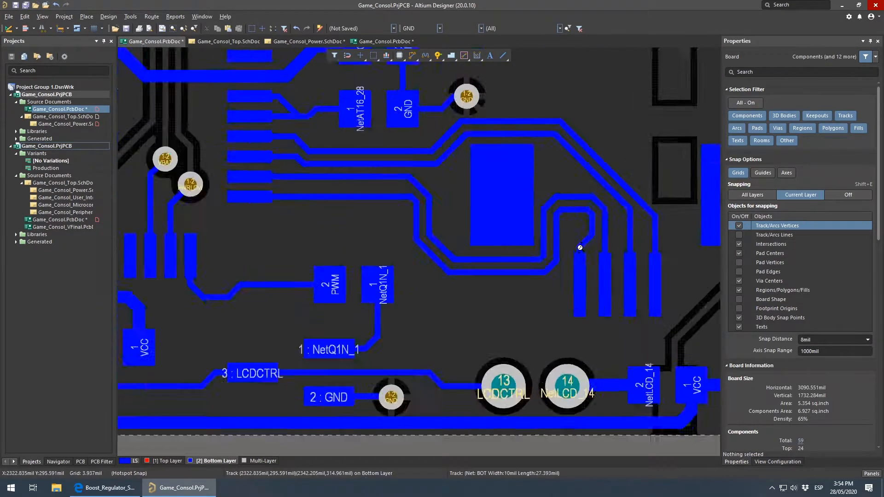
right_click_drag(506, 338, 573, 308)
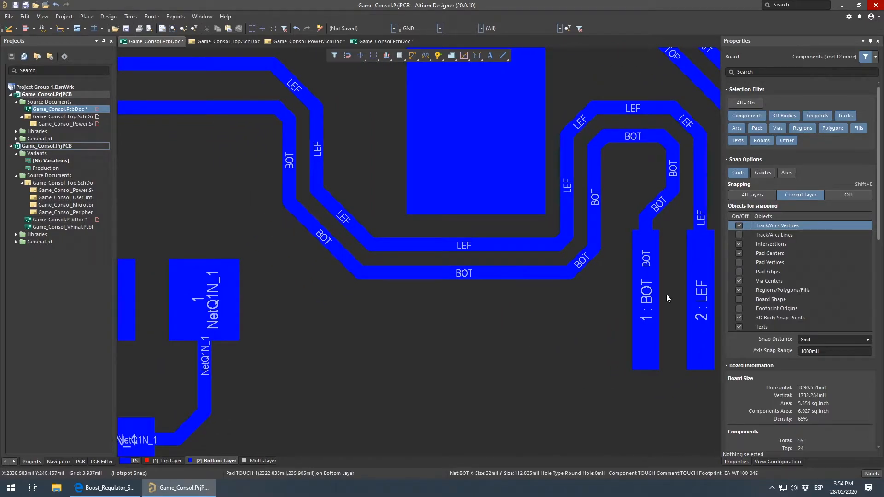
scroll(537, 297, "down", 4, "ctrl")
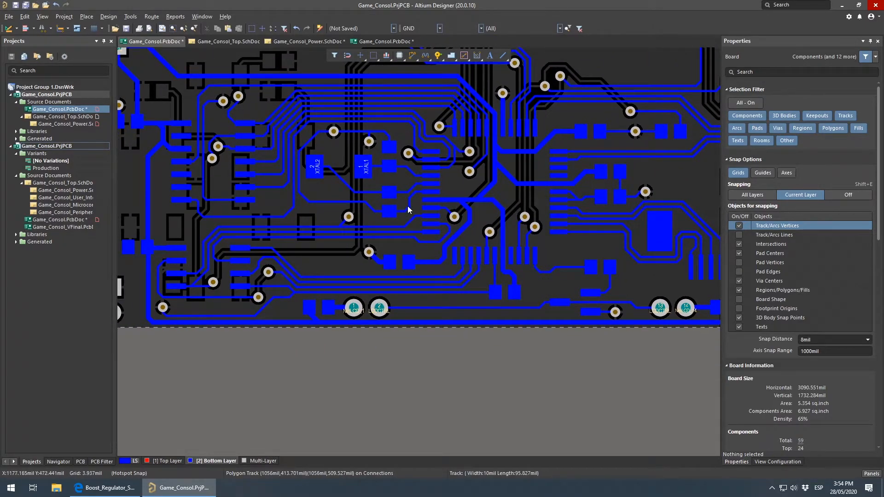
Highlight the VCC net across the whole board and examine how its tracks are distributed on the Bottom Layer
right_click_drag(613, 166, 348, 270)
right_click_drag(418, 121, 408, 179)
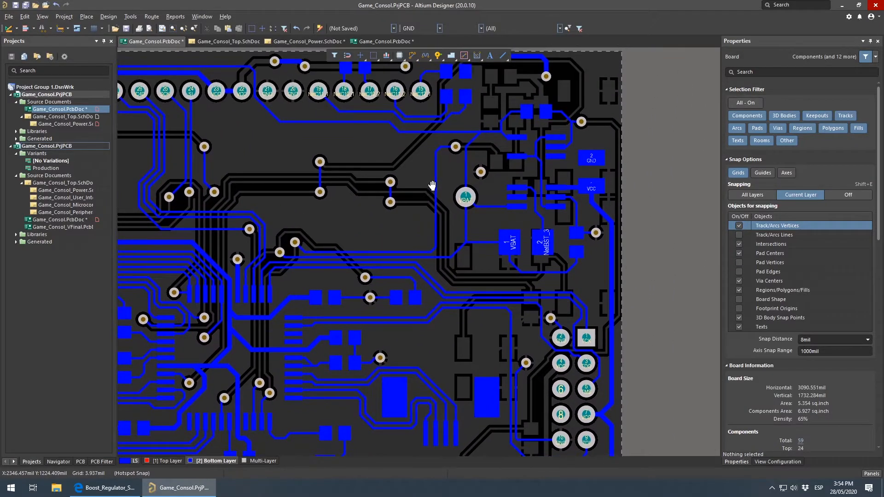
scroll(593, 199, "down", 5, "ctrl")
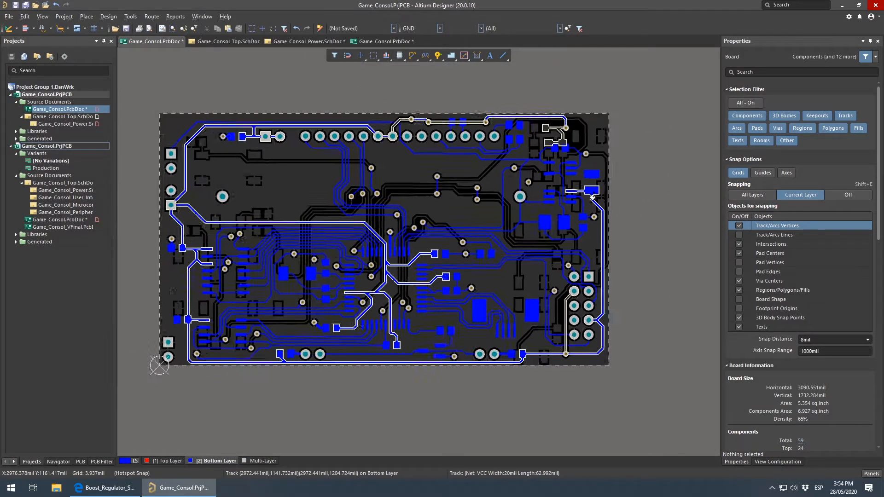
scroll(593, 199, "up", 3, "ctrl")
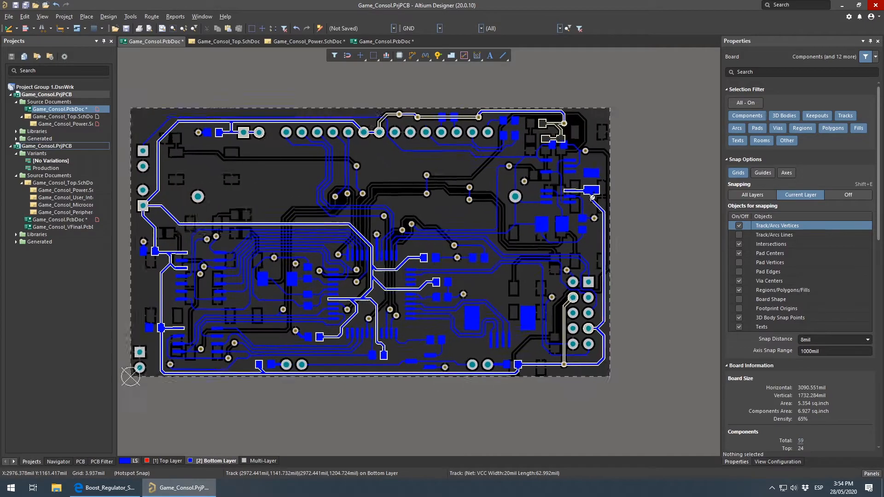
left_click(594, 203, "ctrl")
right_click_drag(521, 256, 516, 227)
right_click_drag(387, 254, 486, 240)
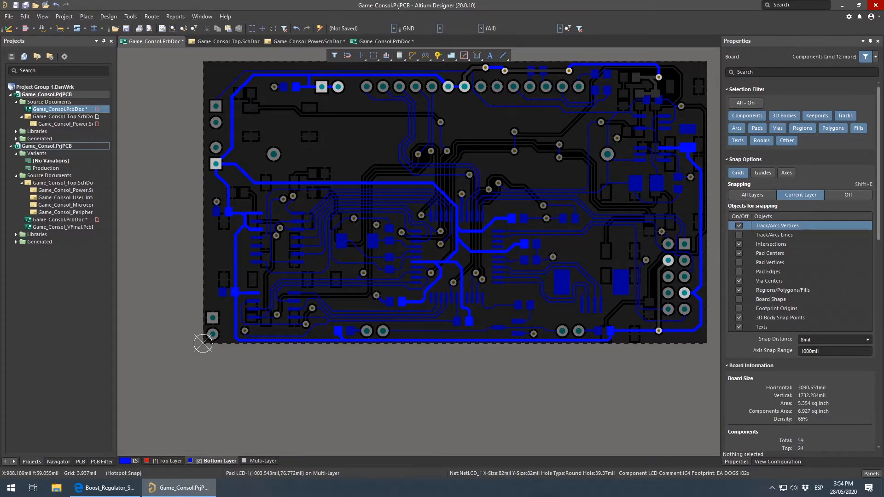
Inspect resistors R4 and R5, the LCDCTRL track at LCD pad 13 and the MOSFET Q1N near the lower board edge
scroll(357, 327, "up", 3, "ctrl")
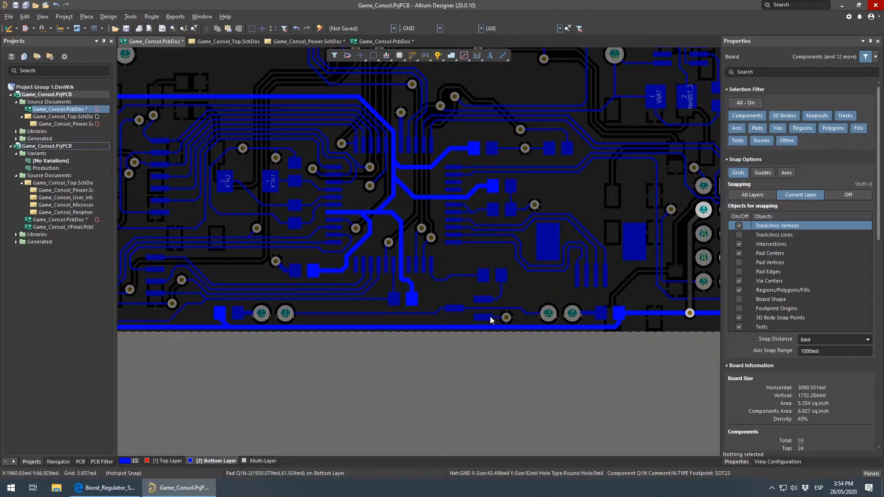
scroll(493, 314, "up", 1, "ctrl")
left_click(210, 313)
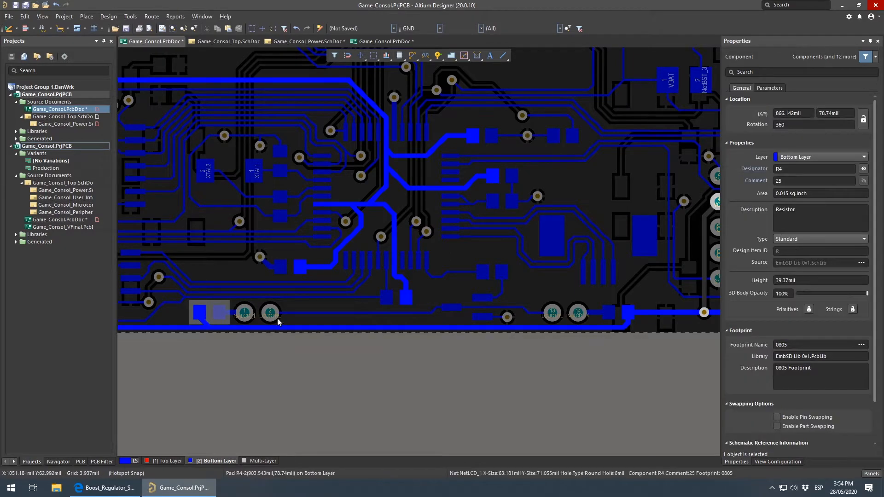
left_click(618, 311)
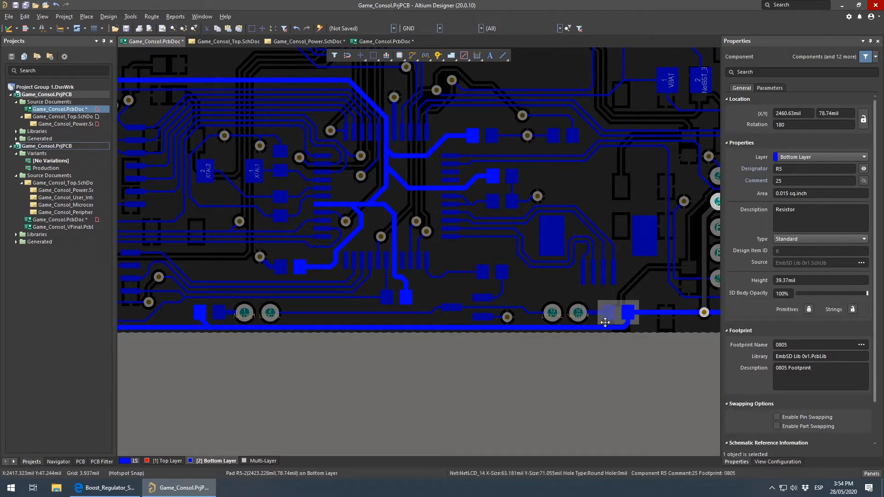
left_click(567, 299)
left_click(534, 318)
left_click(359, 291)
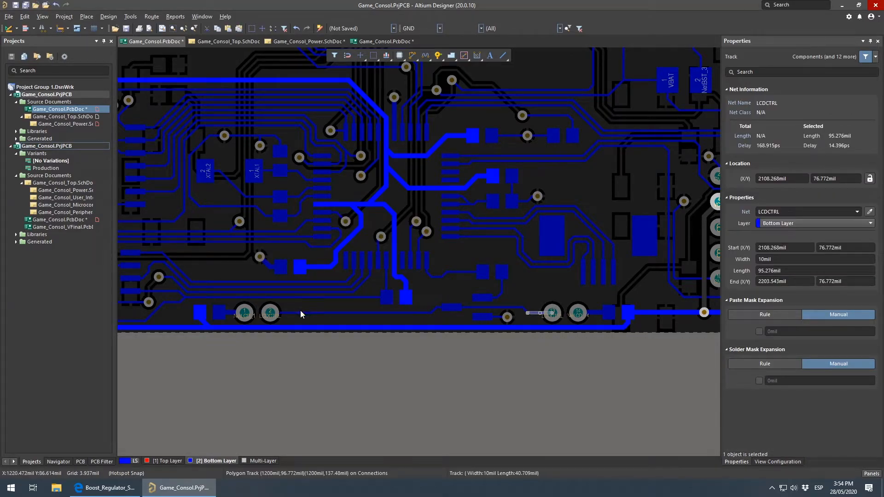
scroll(454, 309, "up", 1, "ctrl")
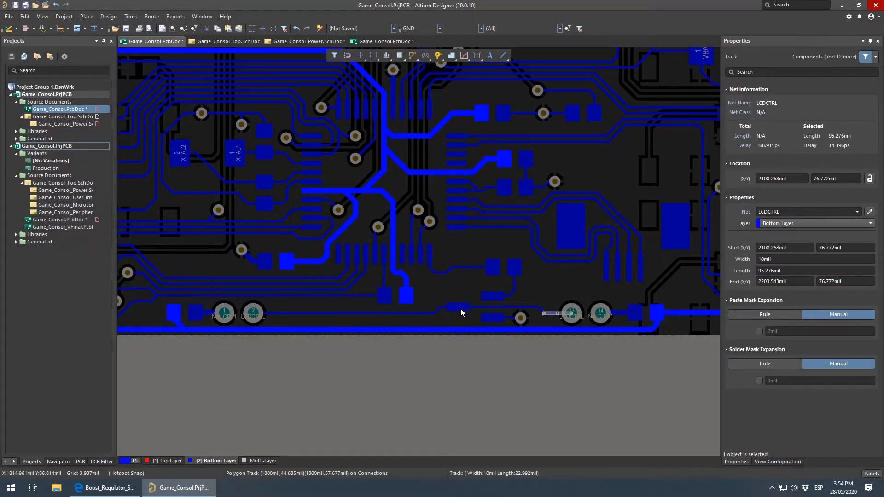
scroll(465, 305, "up", 3, "ctrl")
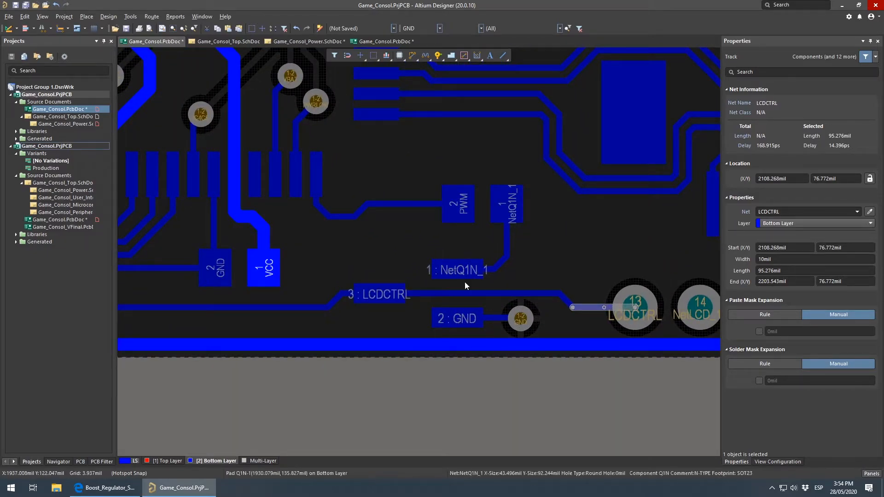
left_click(428, 285)
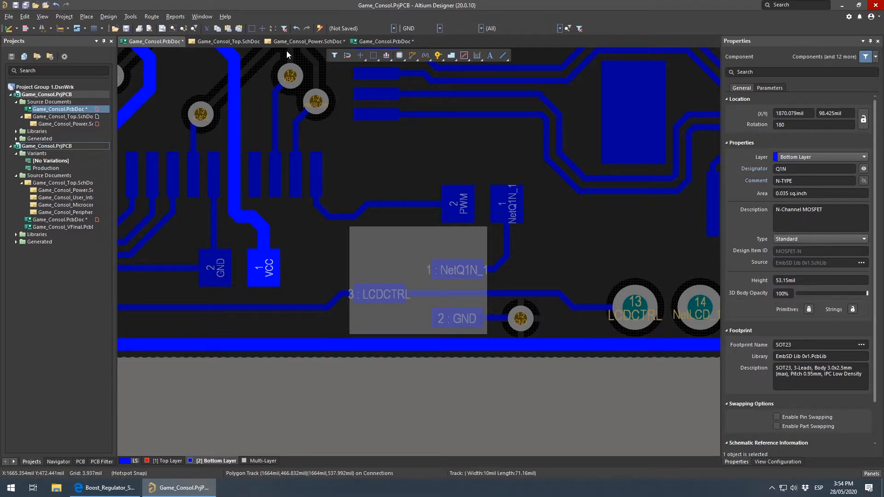
Open Game_Consol_Top.SchDoc and examine the Q1N MOSFET circuit with R6, PWM and LCDCTRL
left_click(222, 41)
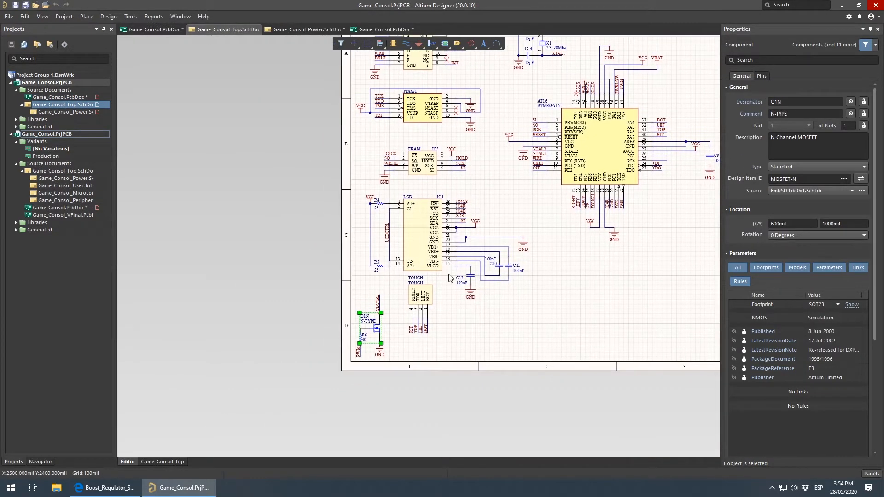
left_click(336, 351)
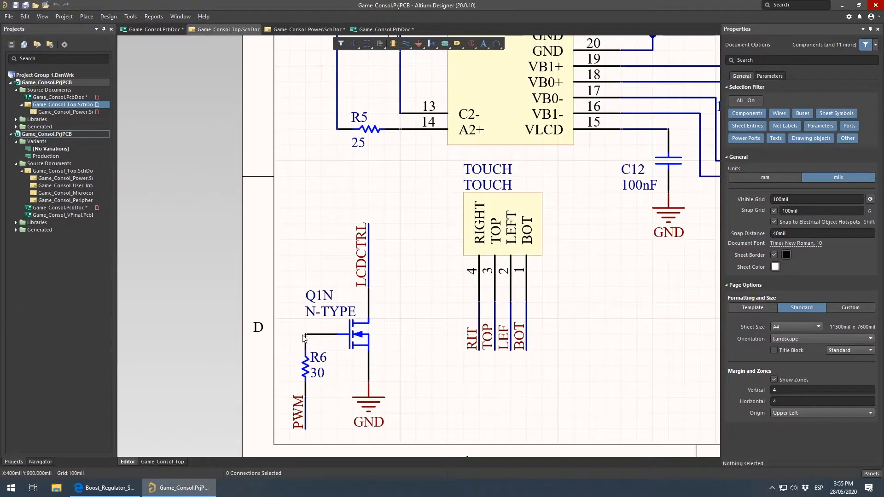
left_click(369, 238)
Inspect the LCDCTRL wire on the LCD symbol and the resistors R4 and R5 between VCC and pins A1+ and A2+
scroll(368, 238, "up", 3)
scroll(366, 184, "down", 2, "ctrl")
scroll(365, 181, "up", 3, "ctrl")
scroll(365, 181, "up", 1, "ctrl")
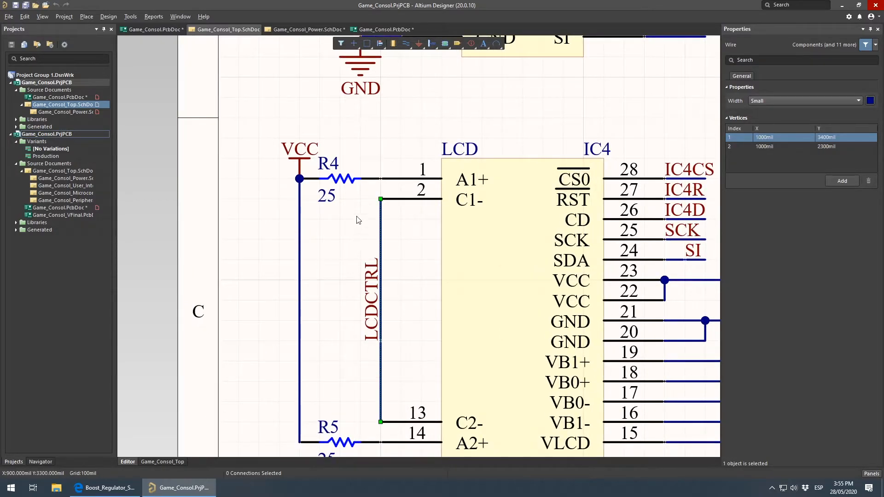
right_click_drag(412, 309, 418, 258)
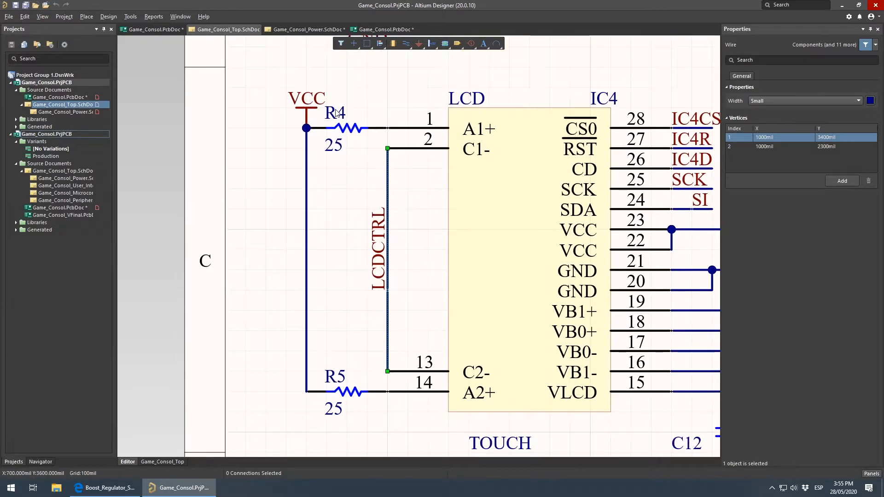
left_click(348, 133)
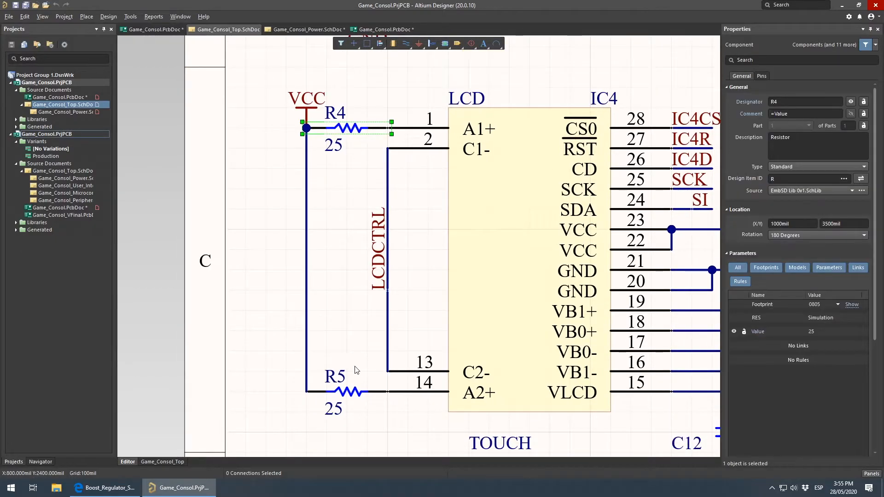
left_click(352, 393)
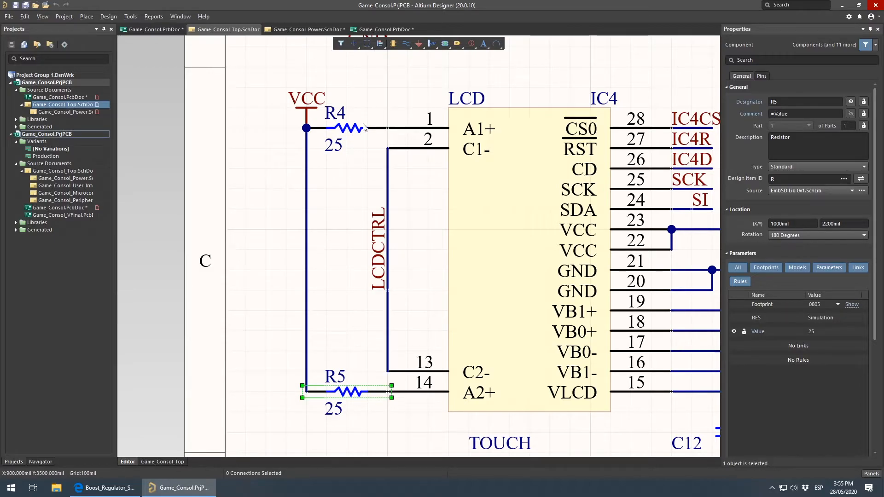
Return to the first Game_Consol.PcbDoc and check the width of the long LCDCTRL track between LCD pad 2 and Q1N
left_click(160, 30)
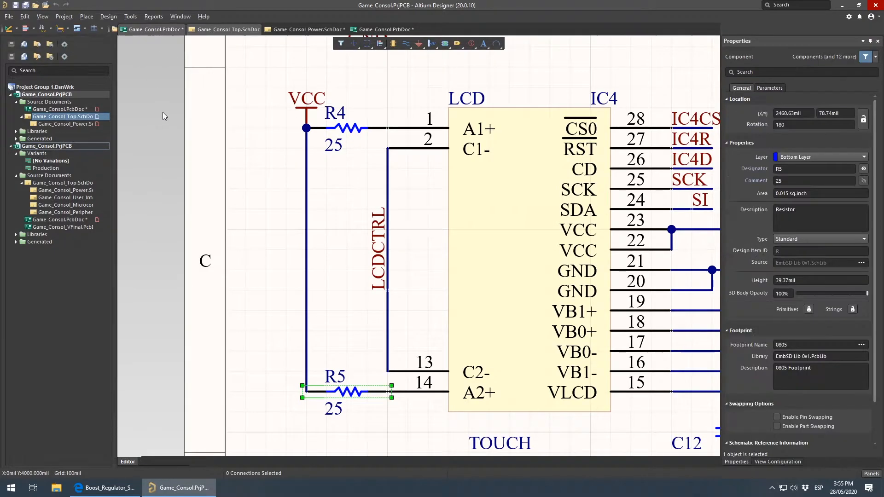
mouse_move(493, 232)
right_mouse_down()
mouse_move(442, 199)
mouse_move(454, 172)
mouse_move(498, 218)
right_mouse_up()
scroll(459, 171, "down", 4, "ctrl")
right_click_drag(545, 259, 425, 275)
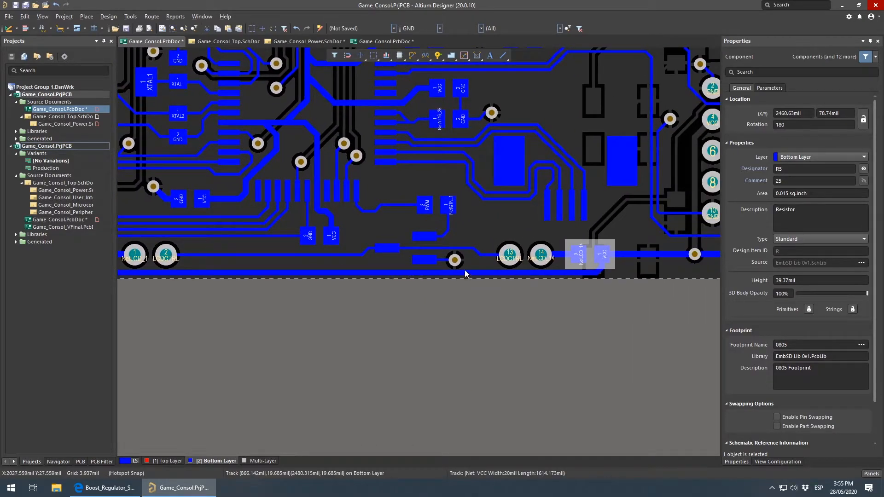
scroll(163, 259, "up", 3, "ctrl")
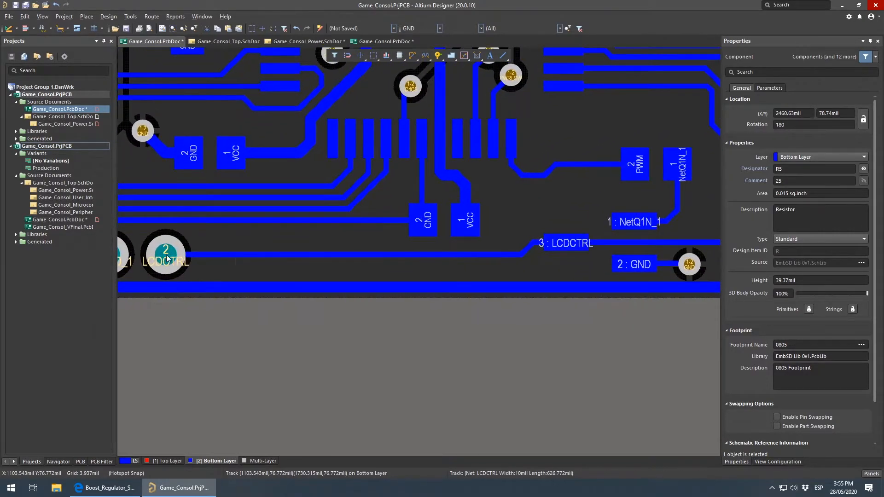
left_click(234, 256)
scroll(237, 274, "down", 3, "shift")
right_click_drag(234, 269, 436, 290)
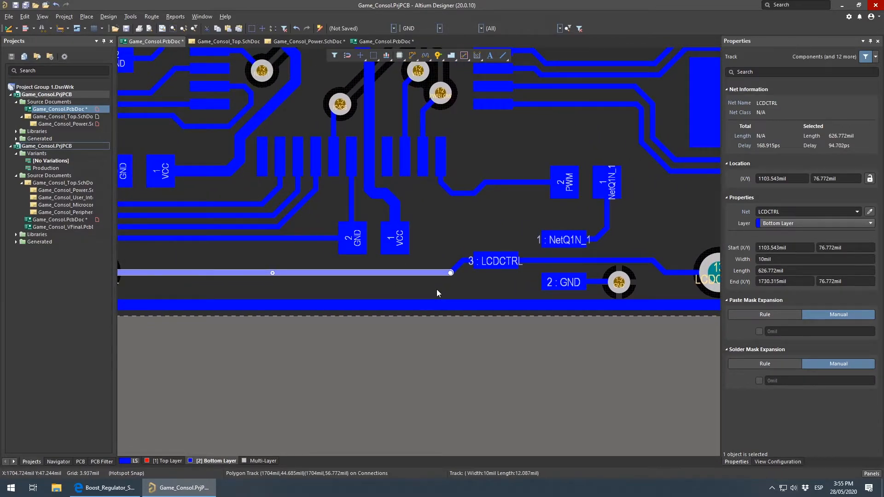
right_click_drag(214, 270, 494, 279)
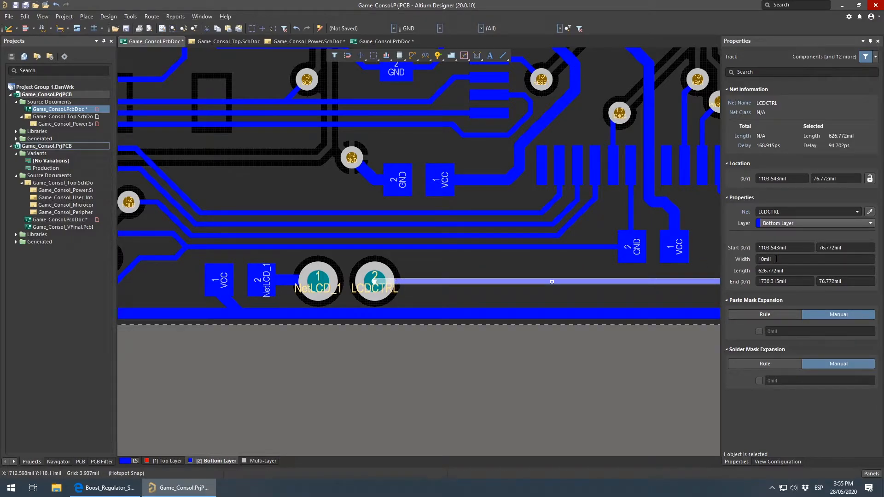
Compare the widths of the NetLCD_1 track, the LCDCTRL track and the GND track between Q1N and its via
left_click(292, 280)
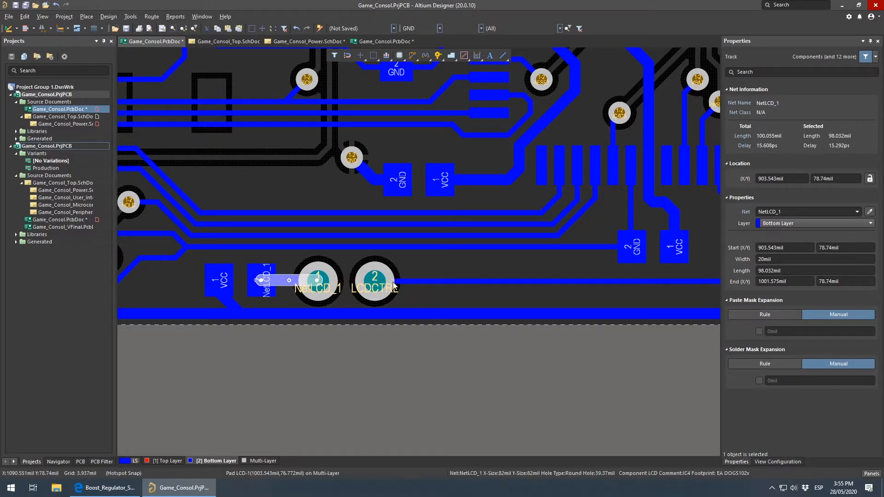
left_click(433, 281)
scroll(473, 302, "right", 5)
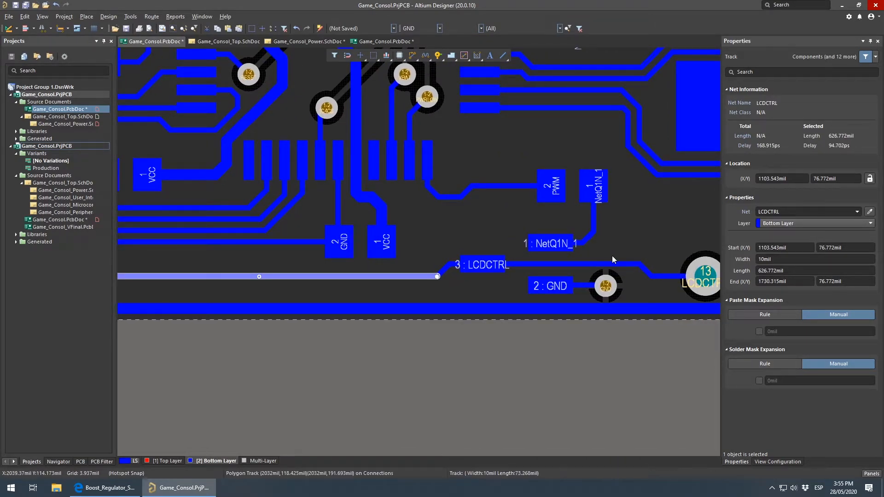
left_click(582, 285)
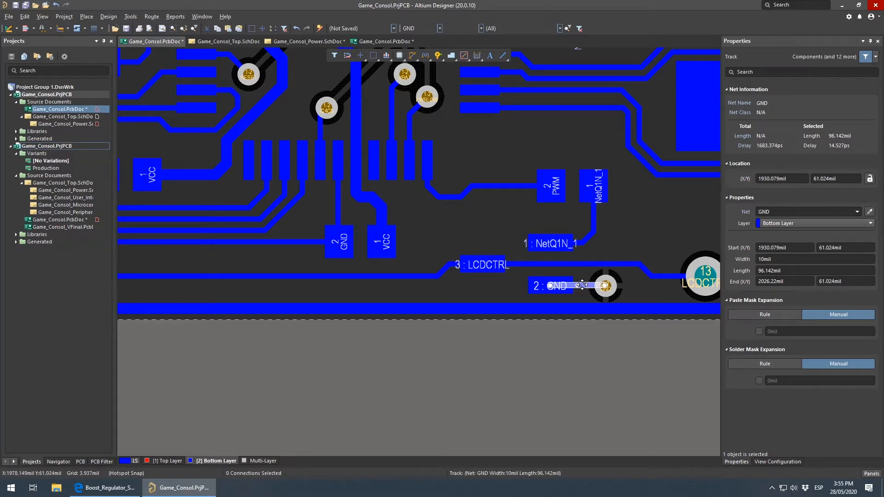
Delete the track segments connecting R4's VCC pad to the VCC track along the board edge
scroll(565, 272, "left", 3)
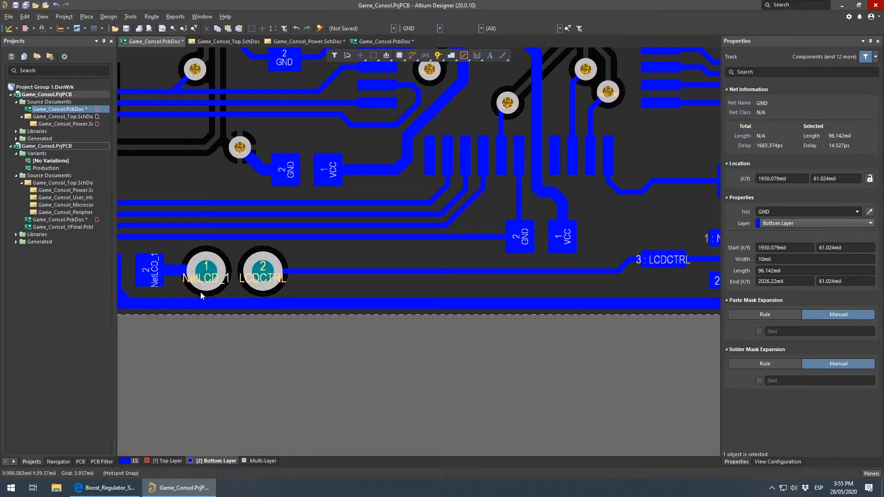
scroll(204, 292, "left", 3)
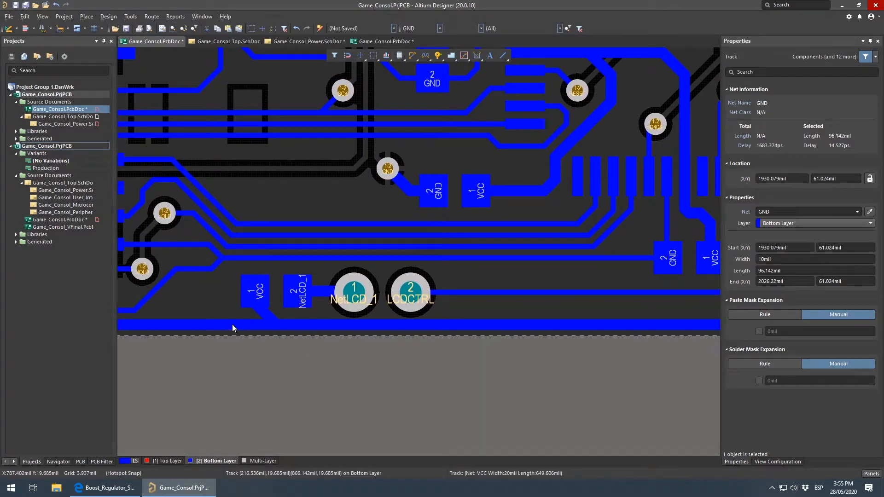
left_click(254, 310)
key("Delete")
right_click_drag(256, 309, 298, 293)
scroll(298, 290, "up", 3, "ctrl")
left_click(301, 306)
key("Delete")
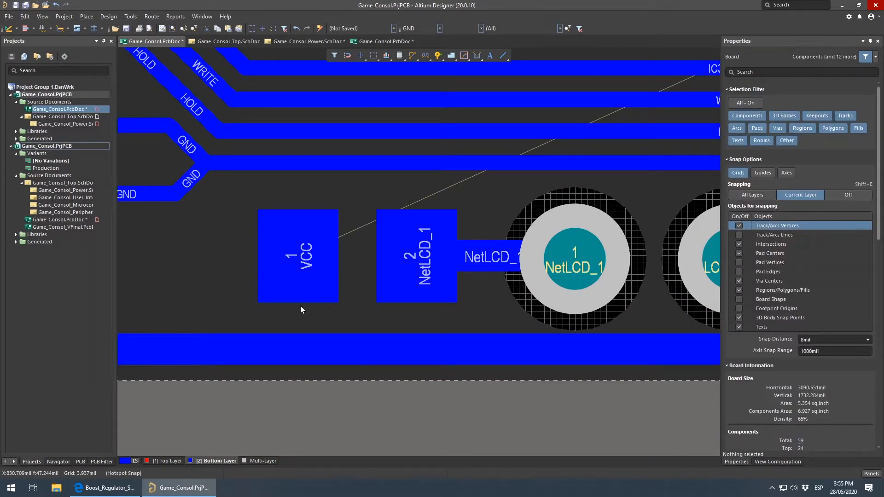
Route a 20 mil VCC track on the bottom layer from pad 1 of R4 down to the VCC rail
key("ctrl+w")
left_click(296, 256)
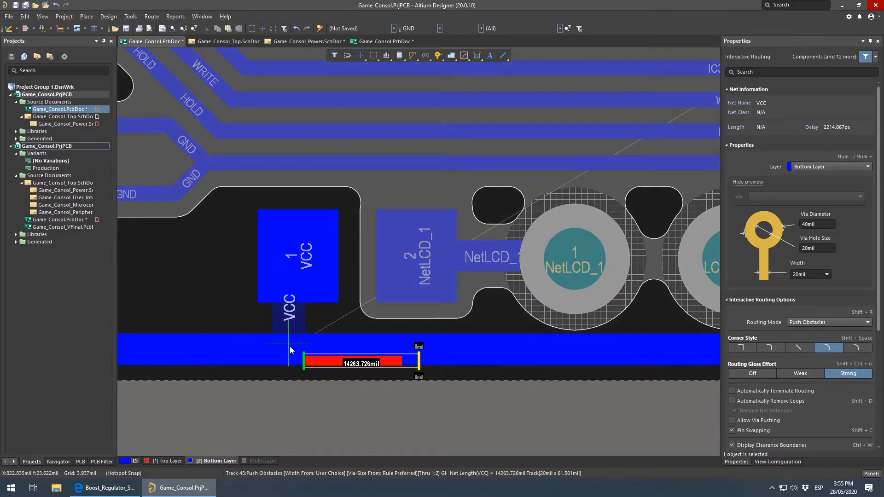
left_click(289, 350)
right_click(289, 350)
right_click(310, 316)
Delete both segments of the off-centre VCC track at pad 1 of R4
left_click(292, 318)
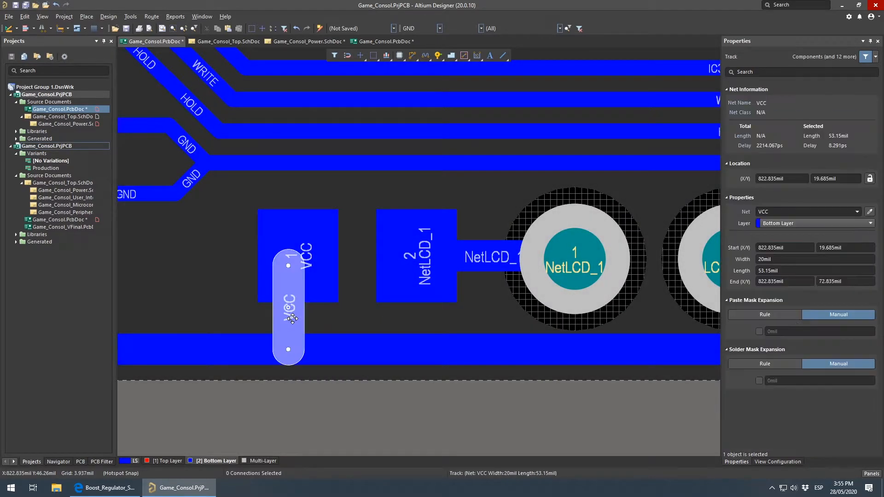
key("Delete")
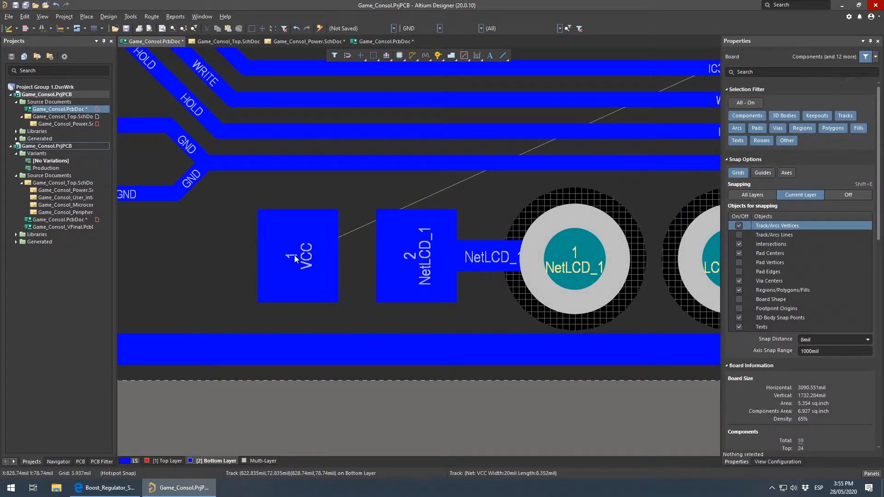
left_click(295, 255)
left_click(327, 219)
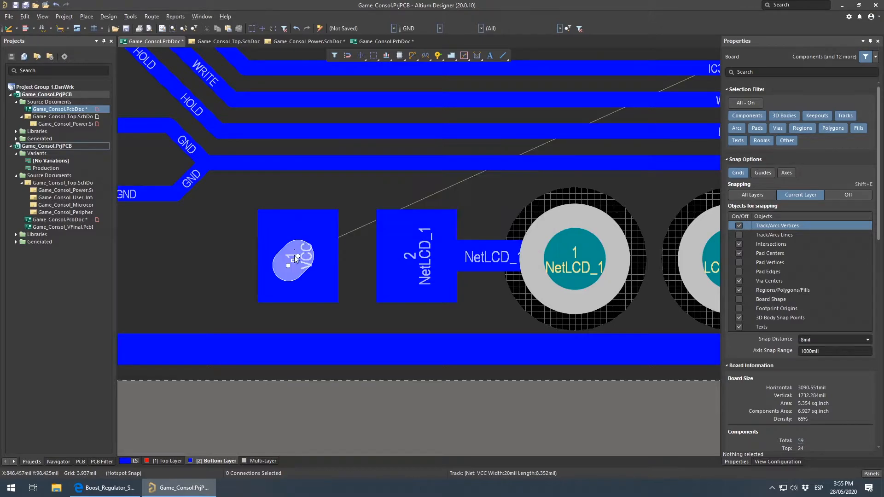
key("Delete")
Route a straight 20 mil VCC track from the centre of R4's pad 1 to the VCC rail, using a 0.984 mil snap grid
key("ctrl+w")
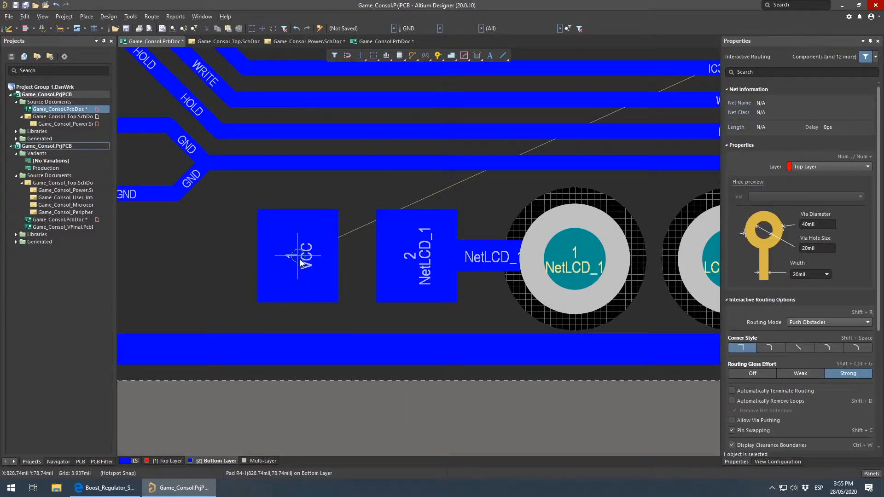
left_click(292, 257)
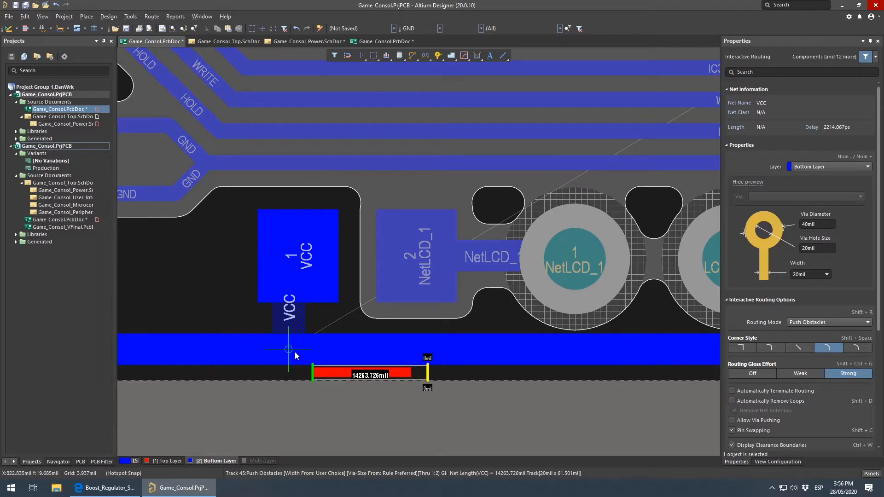
key("shift+space")
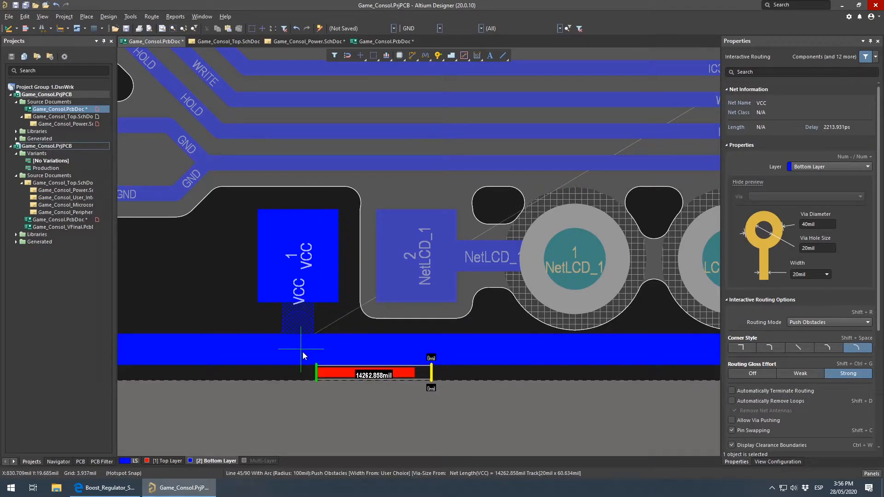
key("g")
left_click(426, 348)
key("shift+space")
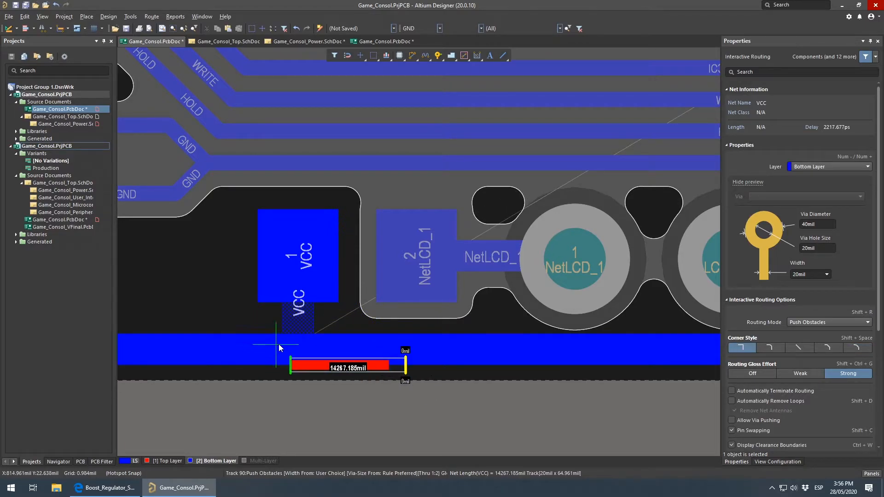
key("Escape")
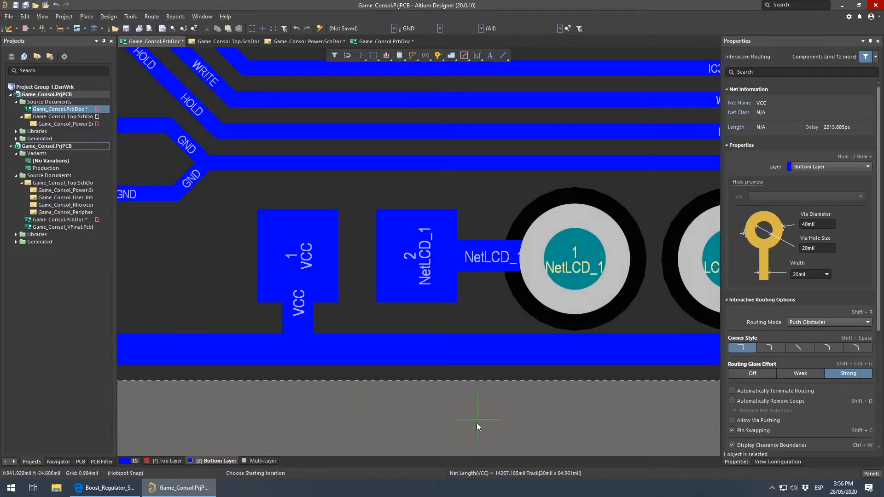
key("Escape")
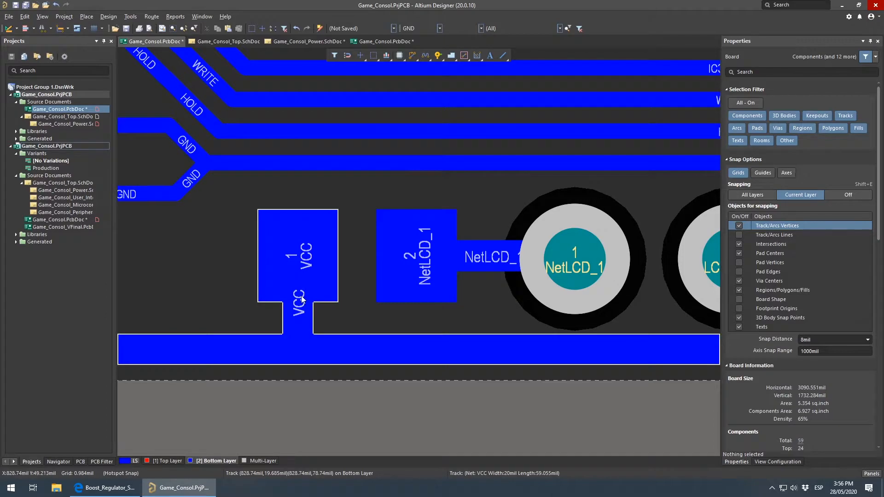
Examine the bottom-layer routing along the lower board edge, from R4 and the LCD pads to transistor Q1N
scroll(284, 259, "down", 5, "ctrl")
right_click_drag(703, 266, 554, 282)
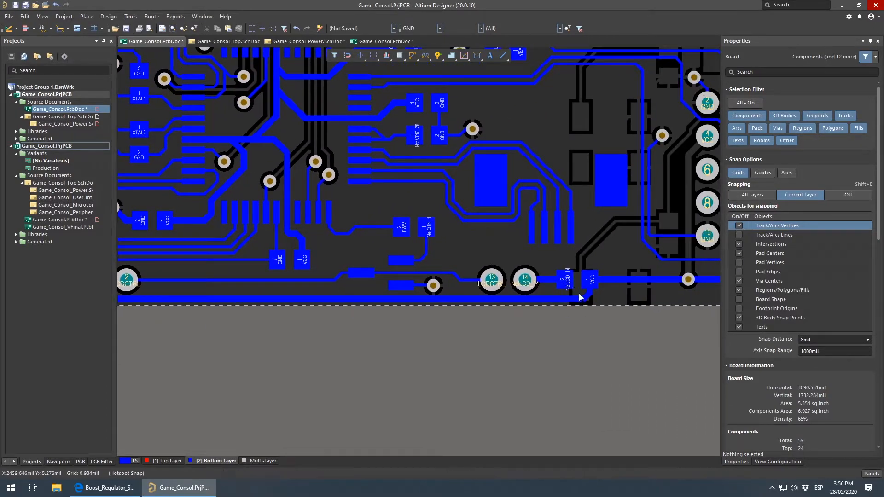
right_click_drag(449, 318, 688, 309)
scroll(278, 258, "up", 4, "ctrl")
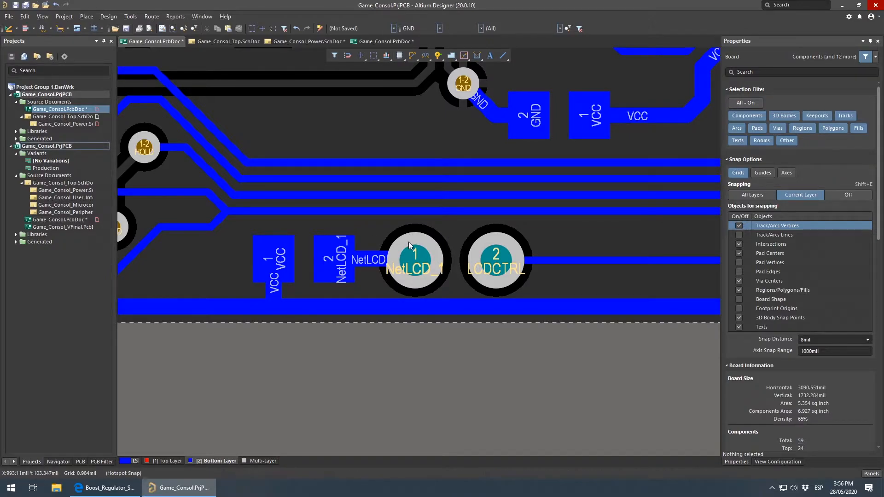
right_click_drag(338, 267, 253, 302)
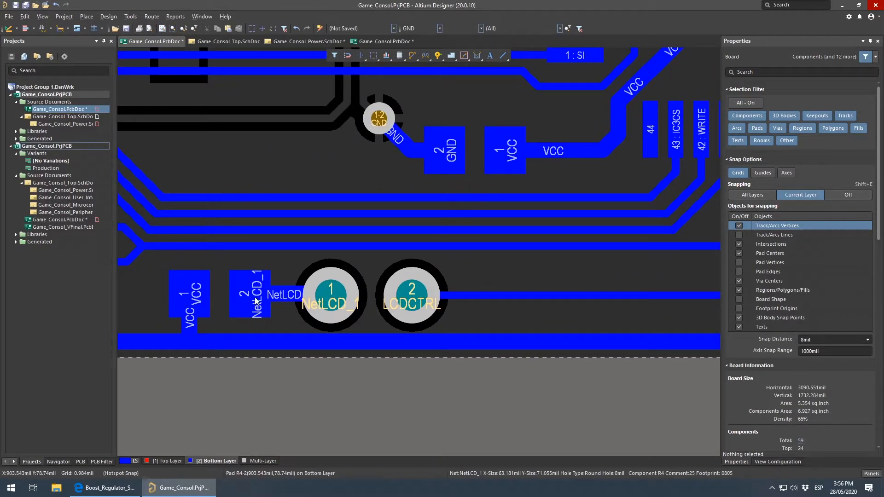
right_click_drag(454, 299, 219, 313)
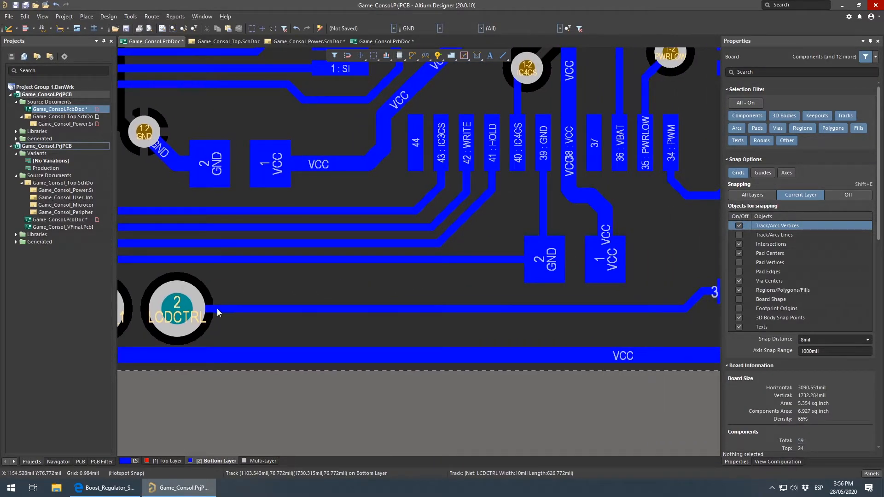
right_click_drag(643, 308, 353, 328)
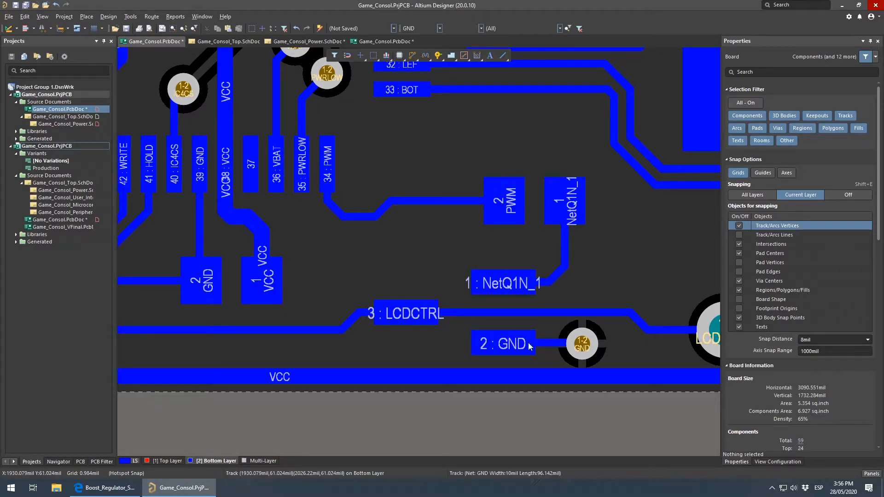
Inspect the GND track, the NetQ1N_1 track and resistor R6 around transistor Q1N
left_click(559, 344)
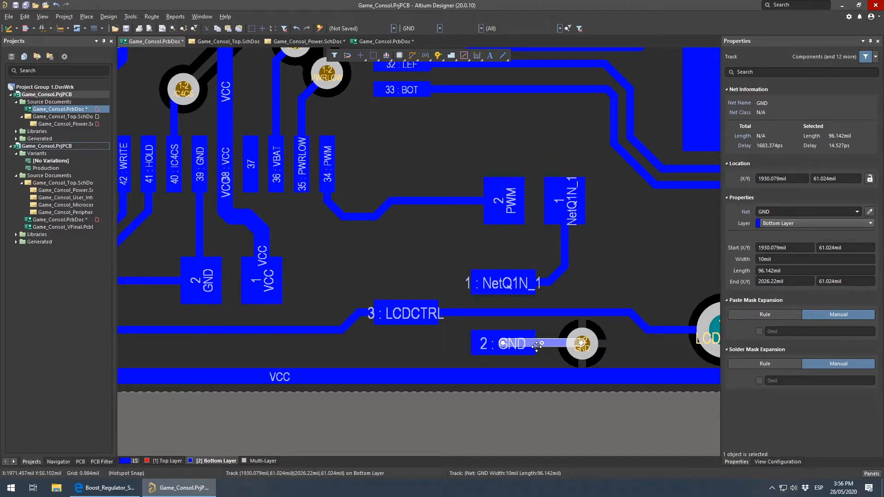
right_click_drag(415, 259, 449, 312)
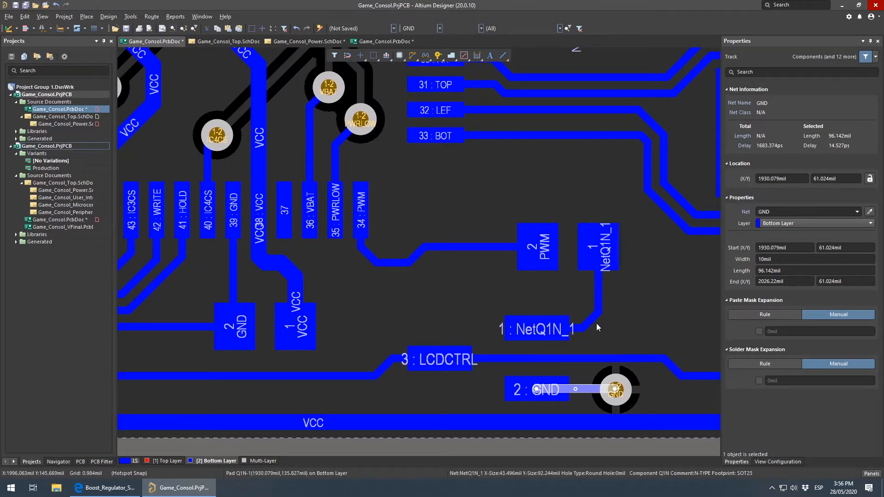
left_click(595, 320)
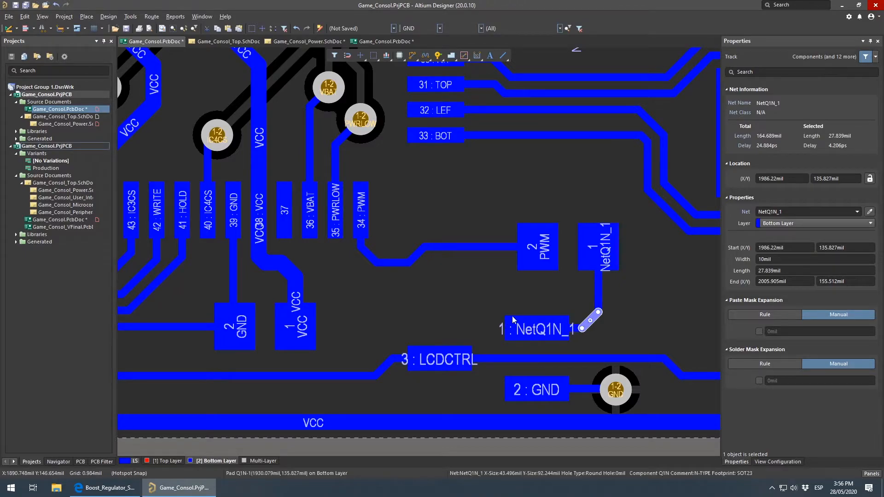
left_click(566, 248)
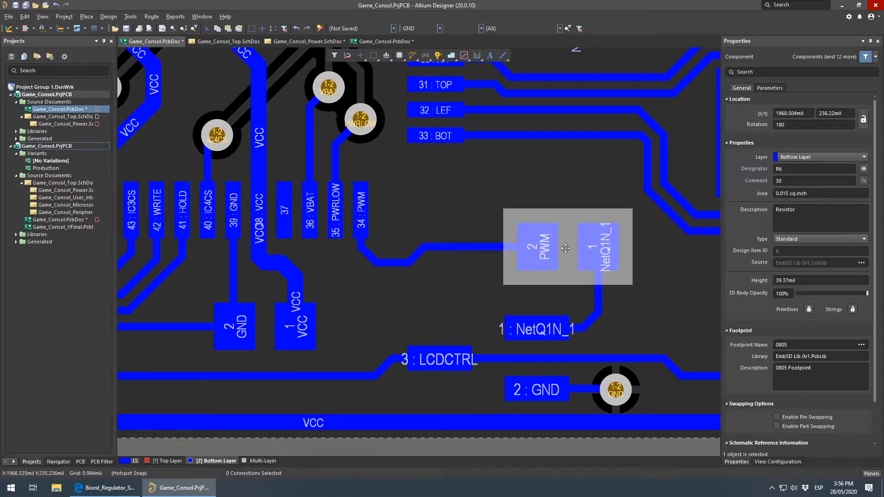
Highlight the whole VCC net from the rail along the lower board edge
right_click_drag(343, 195, 561, 271)
scroll(561, 271, "down", 1, "ctrl")
scroll(508, 368, "down", 3, "ctrl")
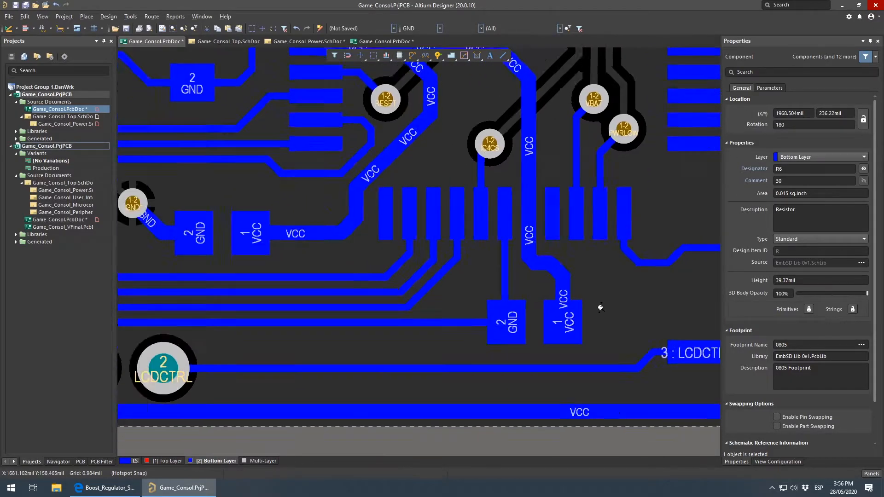
scroll(525, 338, "right", 1, "shift")
left_click(490, 358, "ctrl")
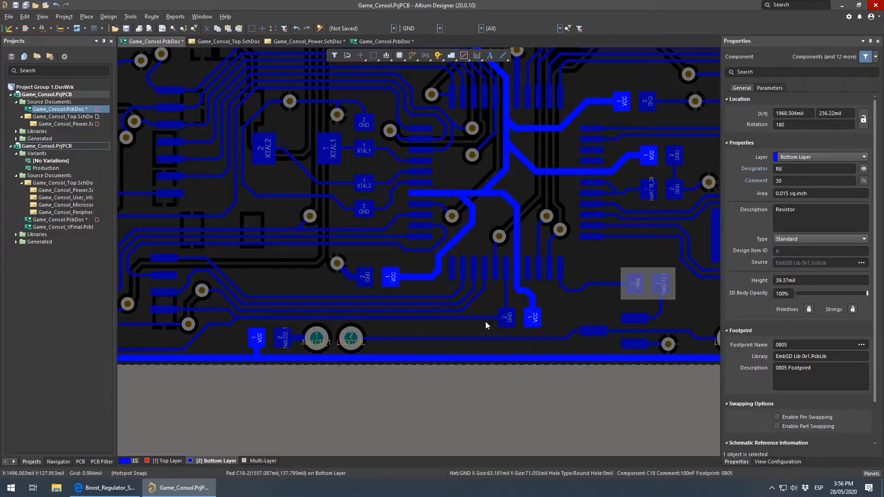
Examine the highlighted VCC connections and decoupling capacitors at the FRAM chip and the NAND chip
right_click_drag(487, 320, 663, 308)
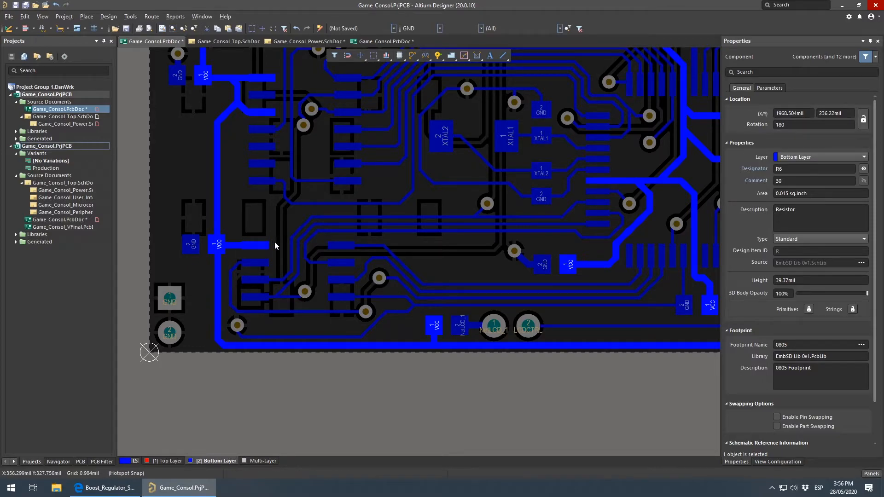
scroll(371, 295, "up", 1, "ctrl")
scroll(357, 309, "up", 3, "ctrl")
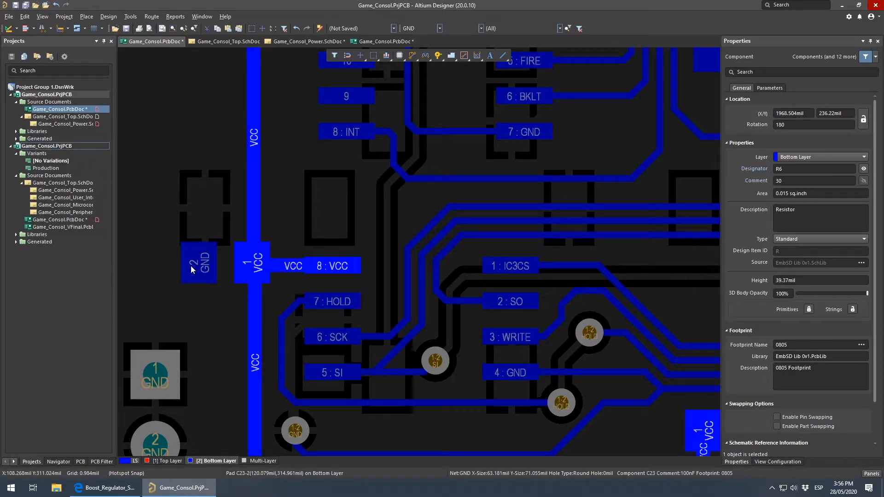
right_click_drag(192, 266, 189, 169)
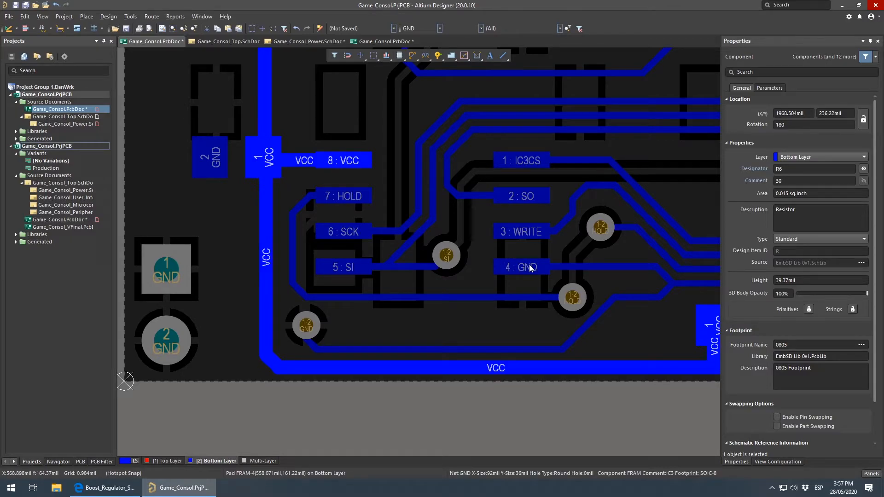
right_click_drag(511, 279, 451, 449)
right_click_drag(204, 233, 194, 391)
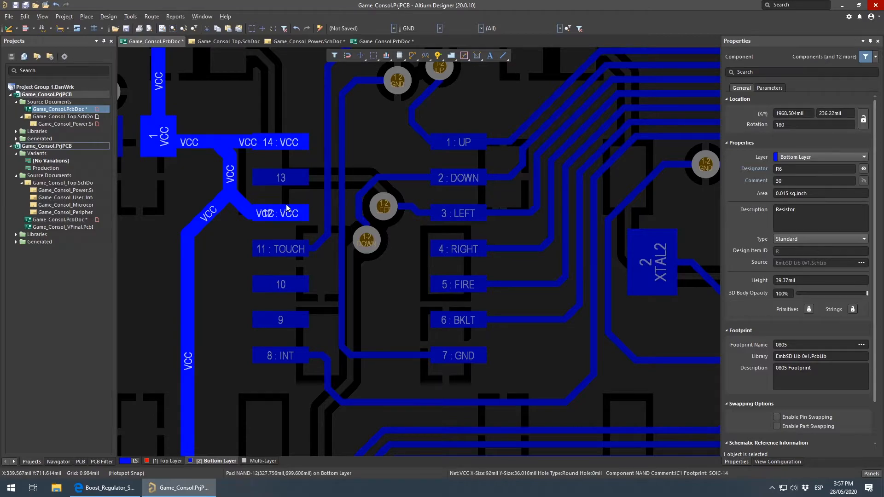
right_click_drag(273, 212, 321, 284)
right_click_drag(241, 222, 302, 197)
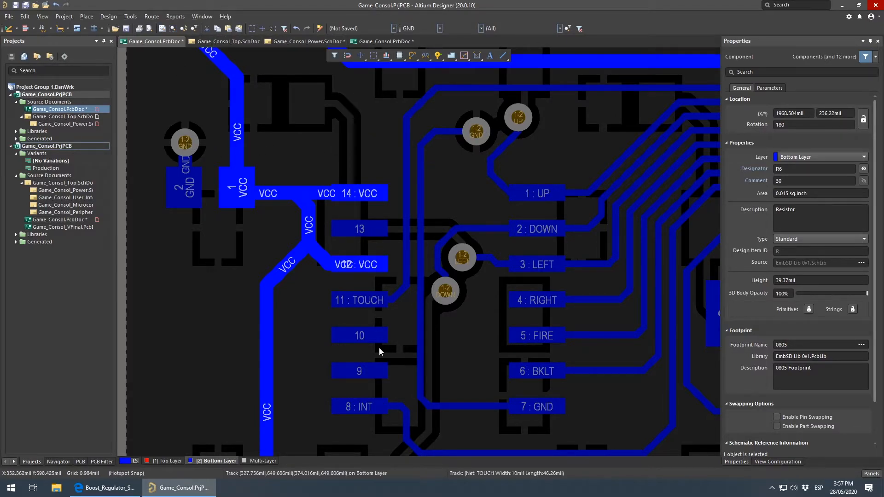
Trace the highlighted VCC net from its source connector pad around the whole board outline
scroll(448, 313, "down", 2, "ctrl")
right_click_drag(433, 257, 379, 296)
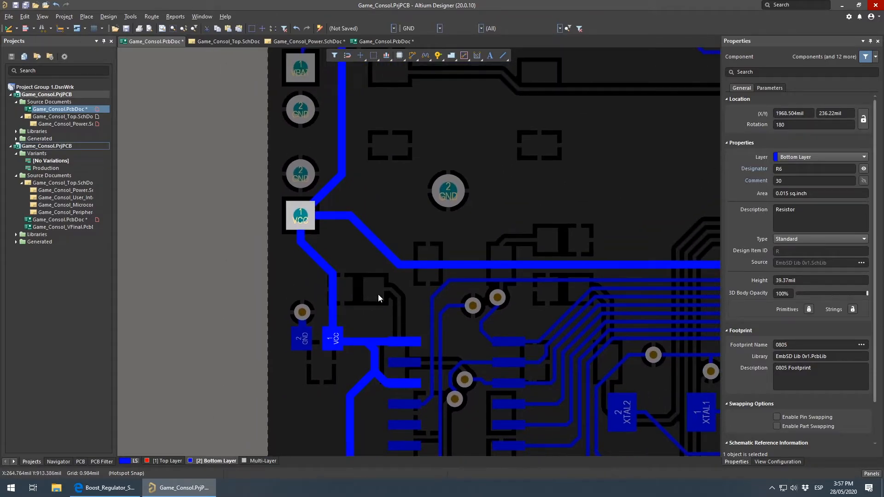
scroll(312, 214, "down", 2, "ctrl")
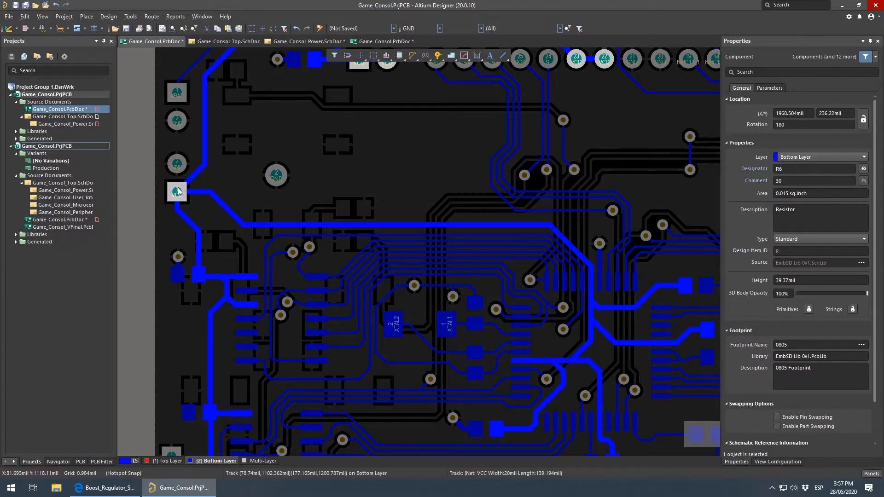
scroll(178, 193, "down", 2, "ctrl")
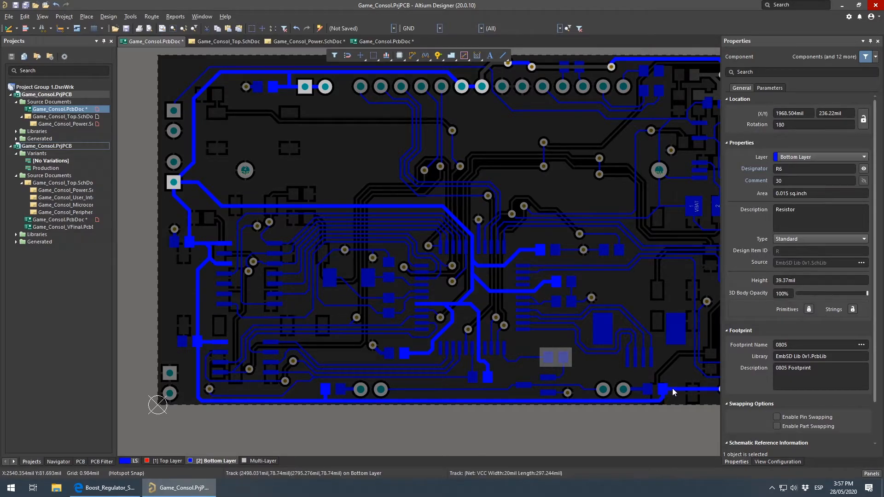
right_click_drag(693, 390, 624, 378)
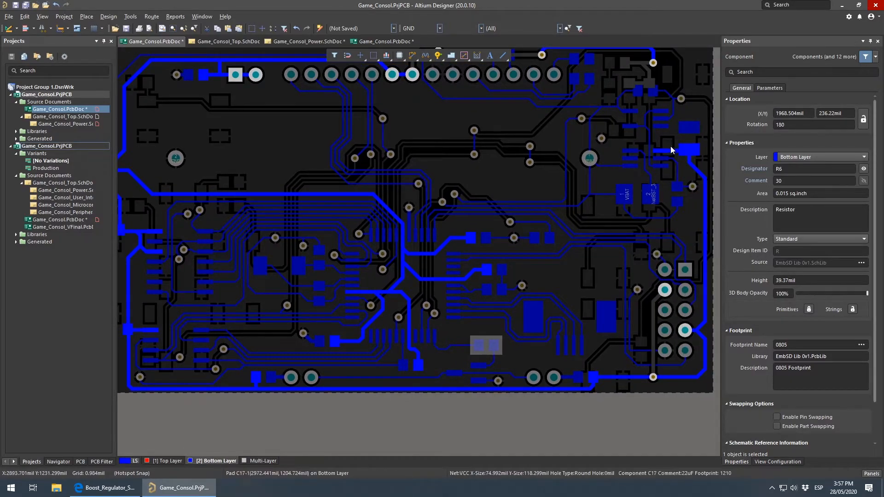
right_click_drag(193, 258, 263, 272)
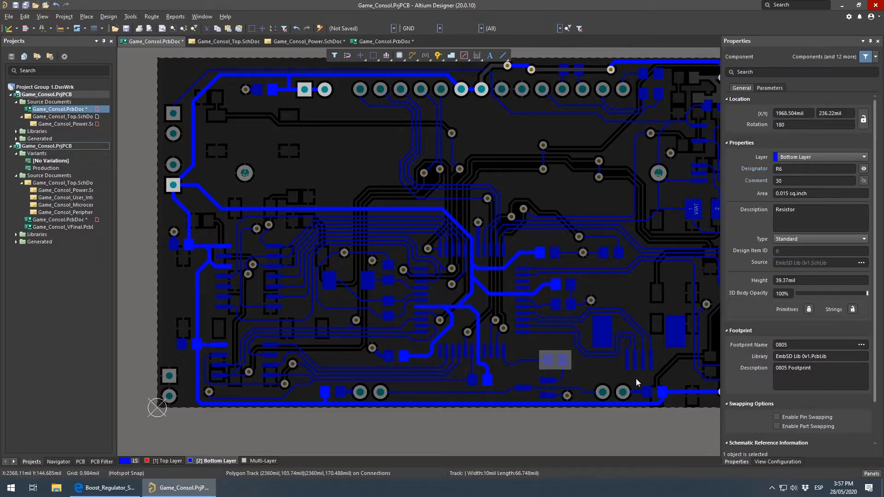
Examine the VCC branch along the upper board edge, including capacitor C24 and its neighbouring VCC pads
right_click_drag(656, 377, 627, 373)
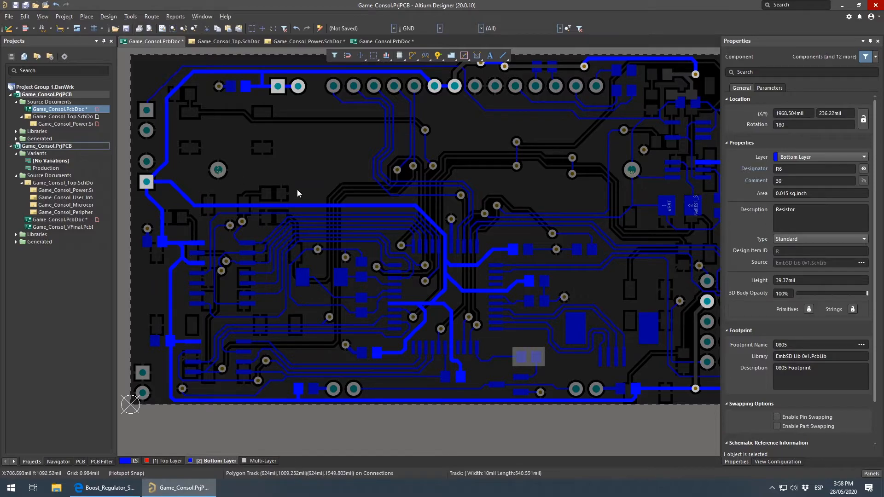
right_click_drag(396, 267, 402, 309)
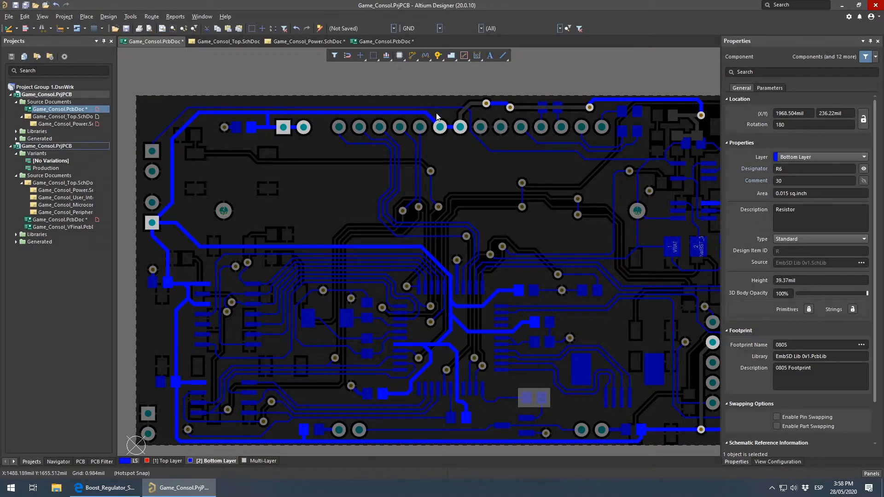
scroll(285, 177, "up", 2, "ctrl")
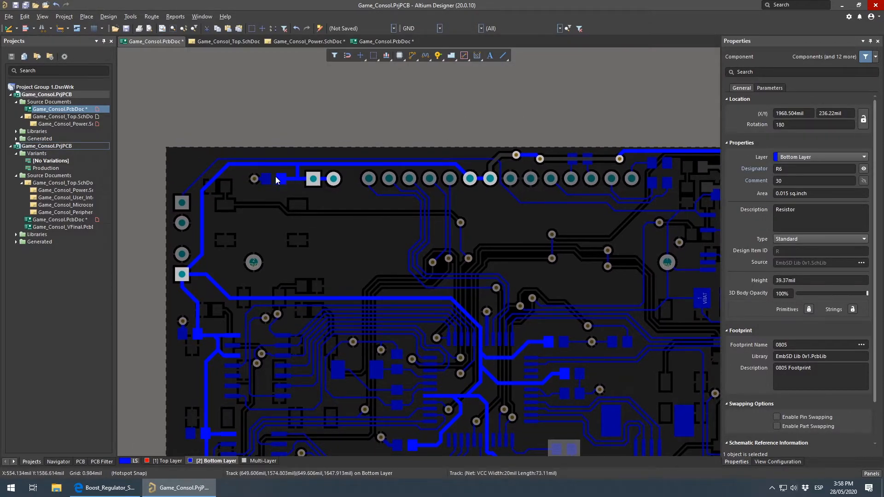
scroll(309, 179, "up", 2, "ctrl")
scroll(308, 178, "up", 1, "ctrl")
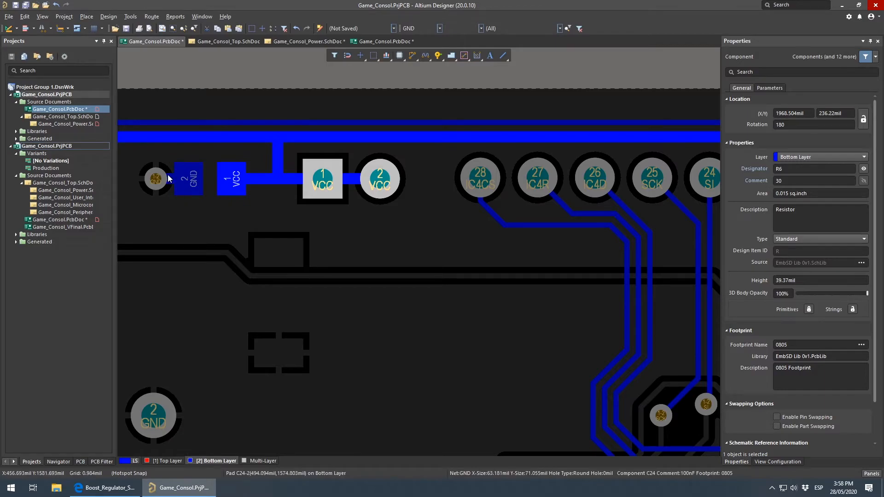
Review the highlighted VCC net across the entire board and clear the component selection
scroll(187, 171, "down", 3, "ctrl")
right_click_drag(556, 223, 390, 242)
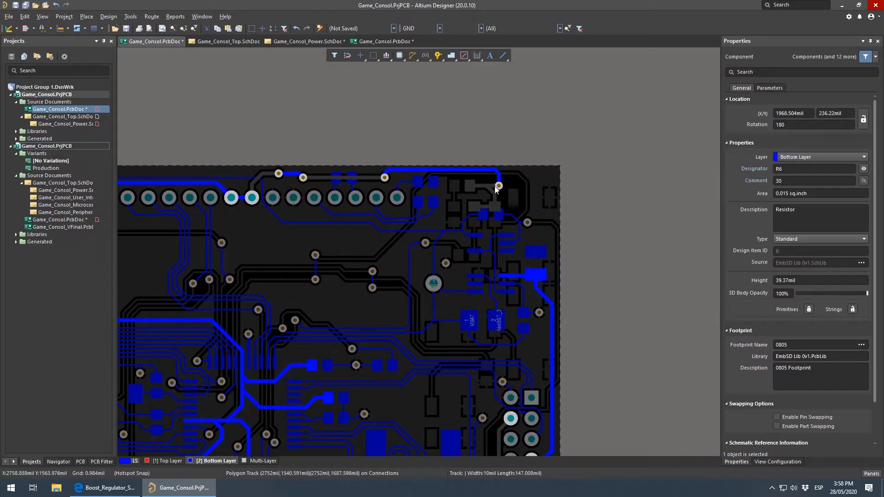
scroll(499, 185, "down", 1, "ctrl")
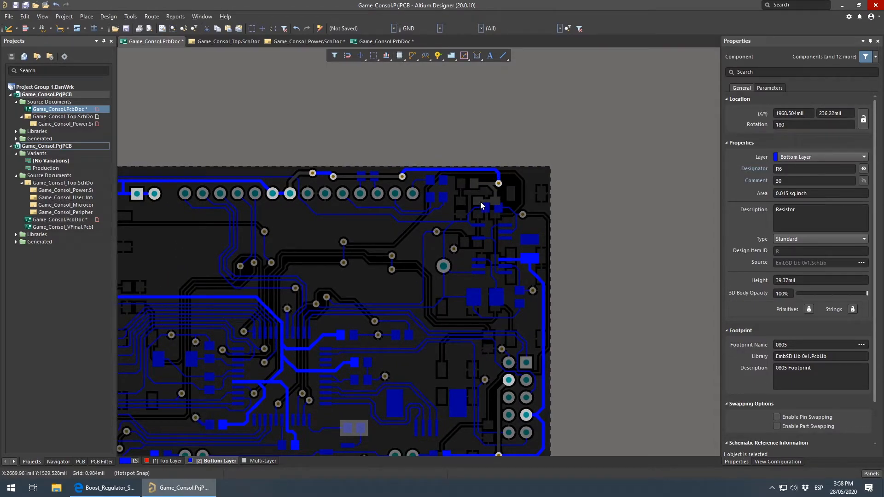
right_click_drag(403, 255, 530, 212)
scroll(530, 211, "down", 2, "ctrl")
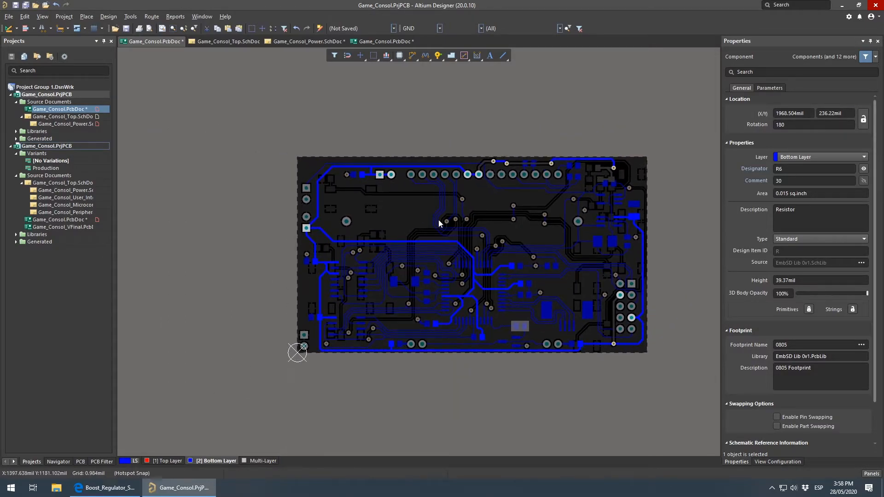
left_click(382, 135)
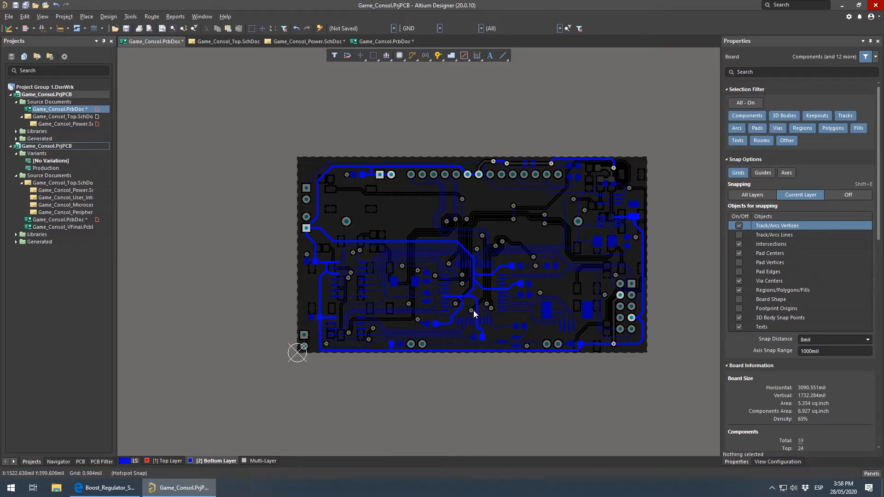
scroll(491, 308, "up", 2, "ctrl")
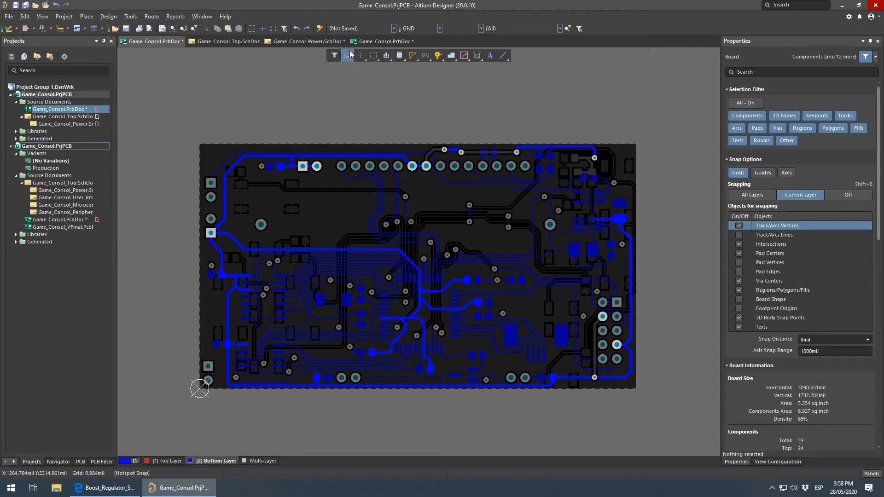
Switch to the second project's Game_Consol.PcbDoc and highlight the 3.3V net on the top layer
left_click(384, 40)
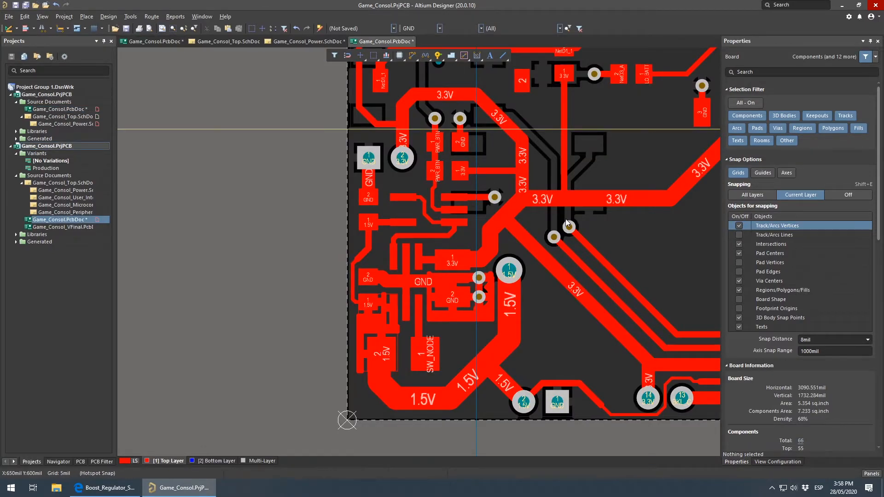
scroll(336, 271, "down", 4, "ctrl")
scroll(405, 276, "up", 2, "ctrl")
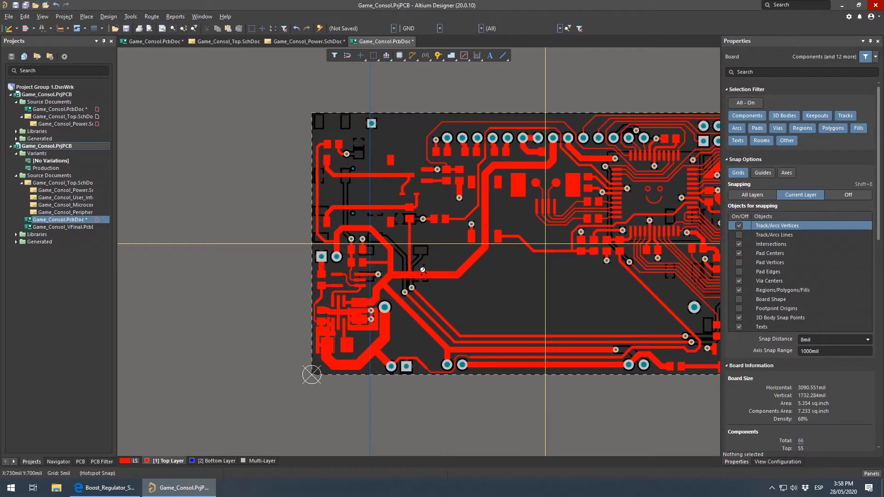
left_click(443, 276)
left_click(468, 282)
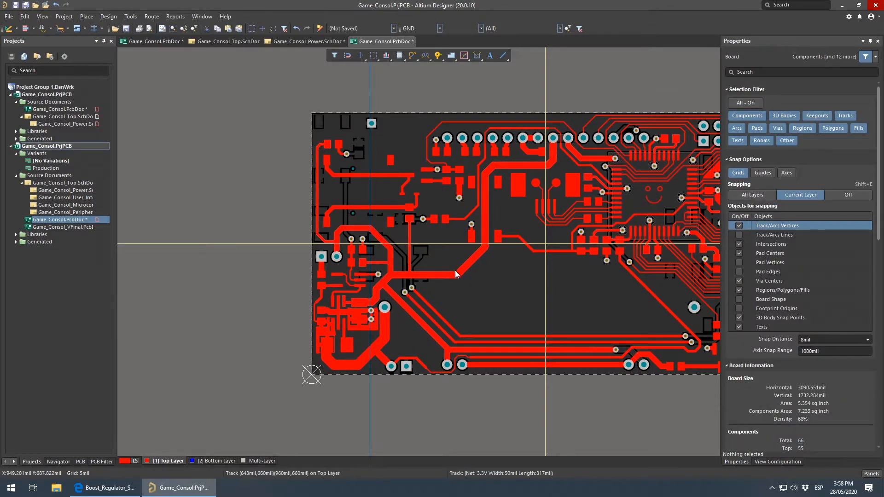
left_click(446, 275, "ctrl")
Trace the highlighted 3.3V net from the regulator area along the lower board edge to display U1's BKL_C and 3.3V pads
right_click_drag(528, 287, 465, 300)
scroll(275, 319, "up", 3, "ctrl")
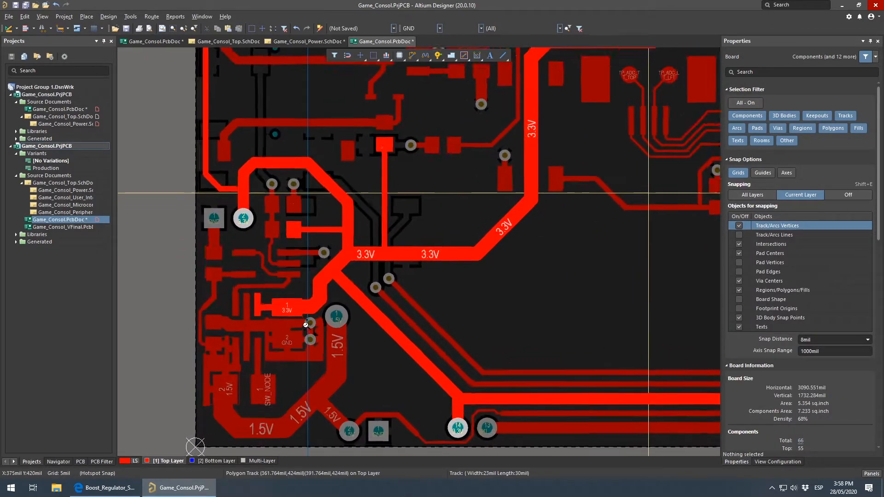
scroll(340, 214, "down", 1, "ctrl")
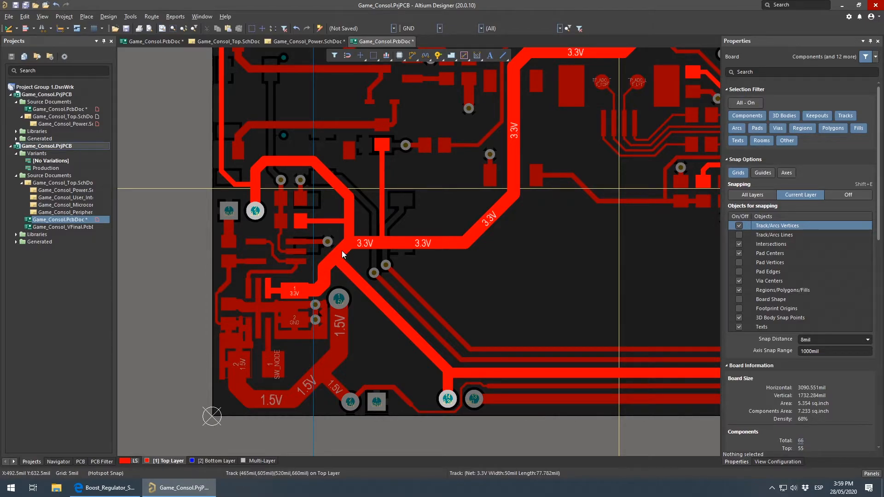
right_click_drag(336, 257, 246, 223)
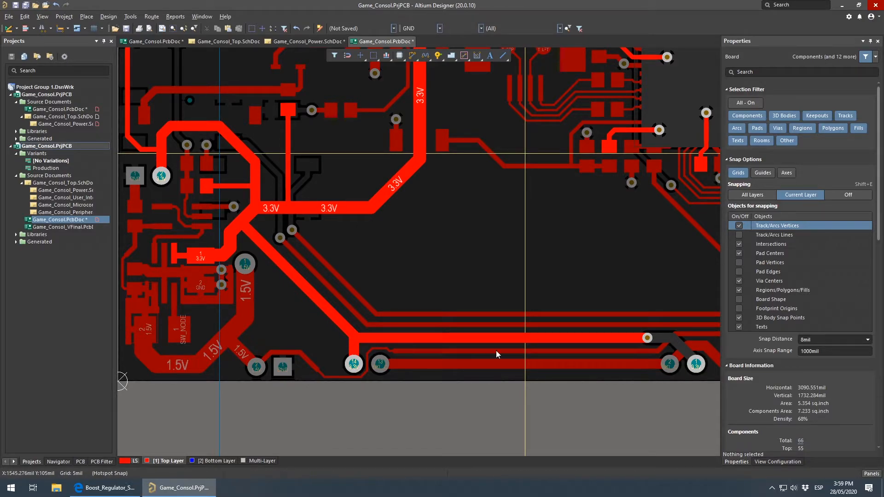
right_click_drag(392, 351, 264, 329)
scroll(560, 343, "up", 3, "ctrl")
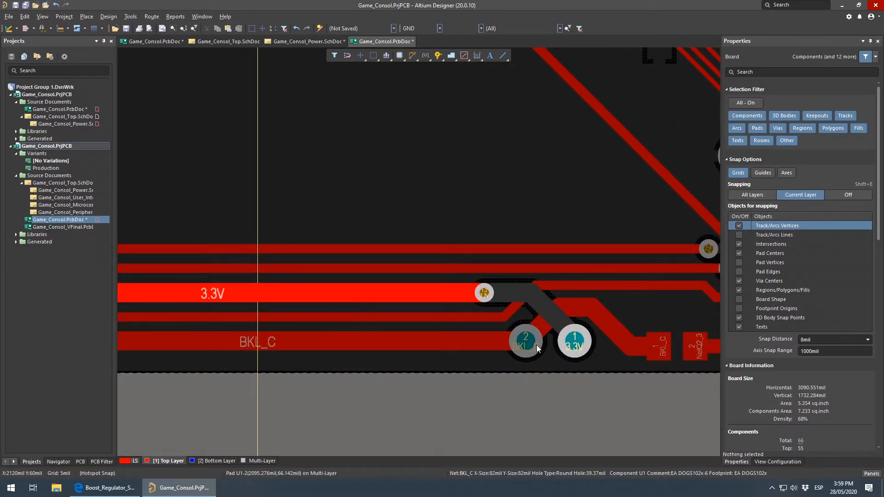
right_click_drag(489, 344, 476, 367)
scroll(621, 346, "down", 1, "ctrl")
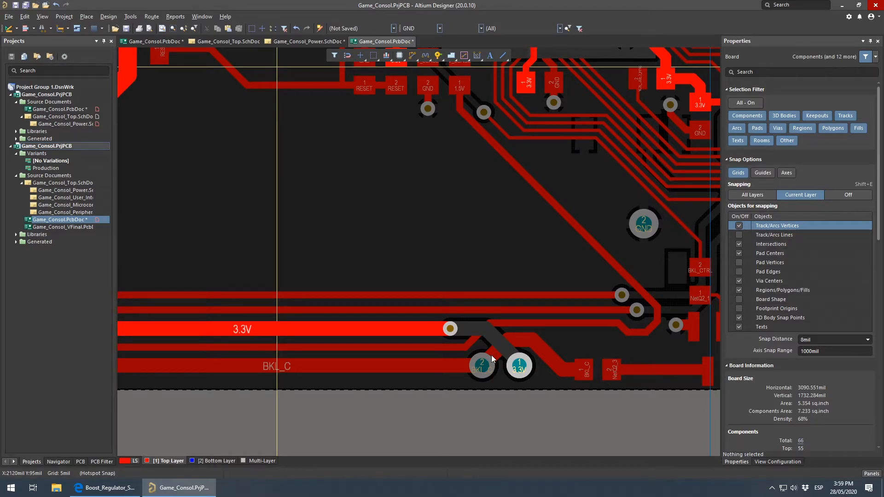
Inspect MOSFET Q2 and its NetQ2_1, NetQ2_3 and GND connections near the lower-right board corner, leaving nothing selected
right_click_drag(573, 372, 306, 336)
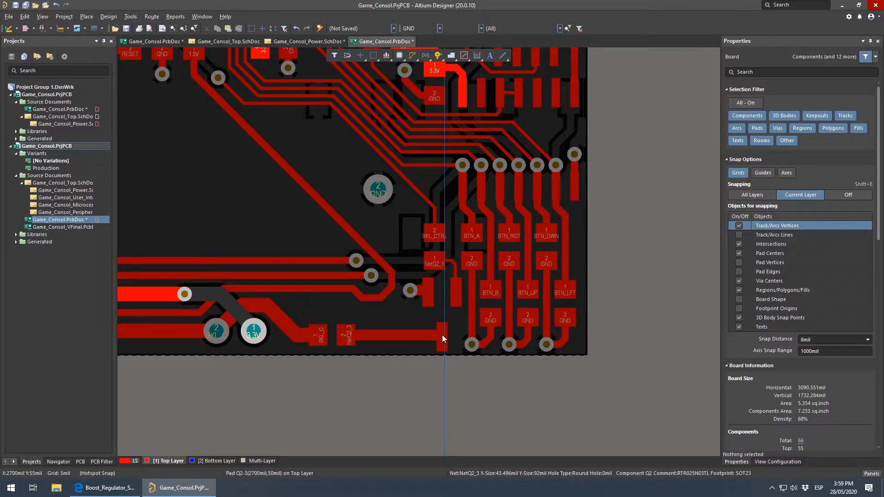
left_click(443, 304)
scroll(410, 272, "up", 3, "ctrl")
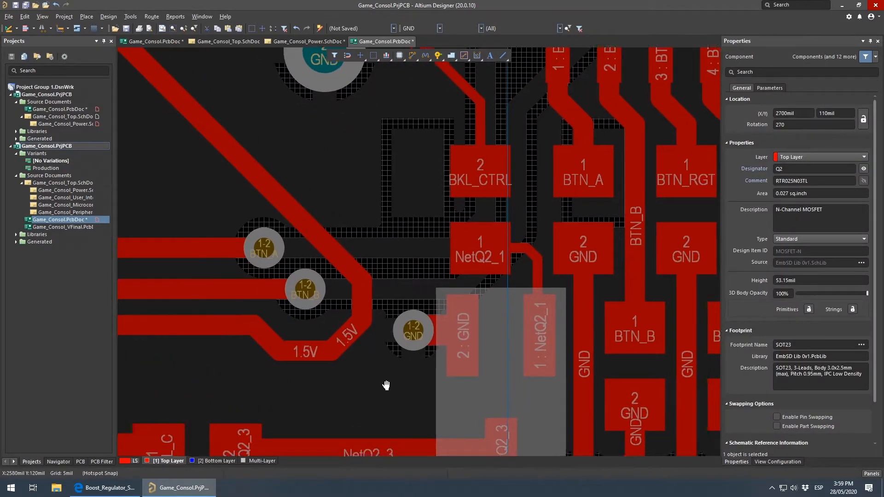
right_click_drag(380, 382, 434, 325)
left_click(434, 325)
scroll(469, 293, "down", 3, "ctrl")
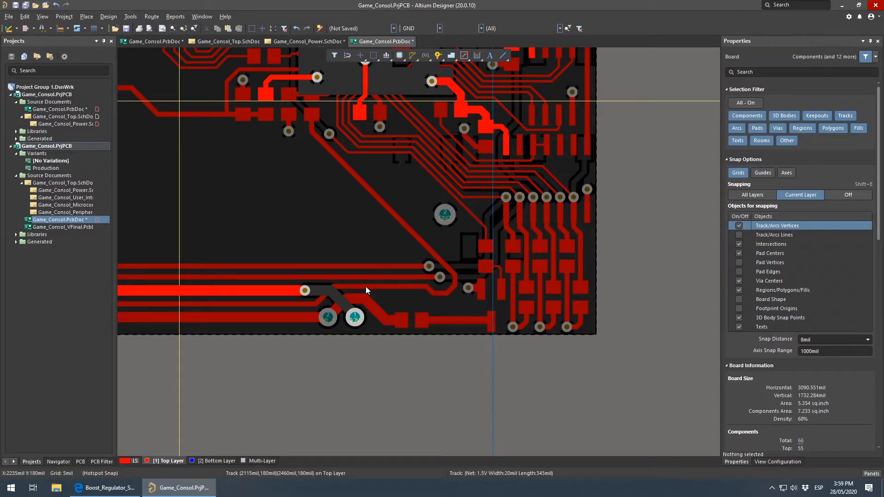
Show the board in 3D and examine the 3.3V track along the lower edge, from R1 and Q2 back to the regulator
key("3")
scroll(489, 246, "down", 6, "ctrl")
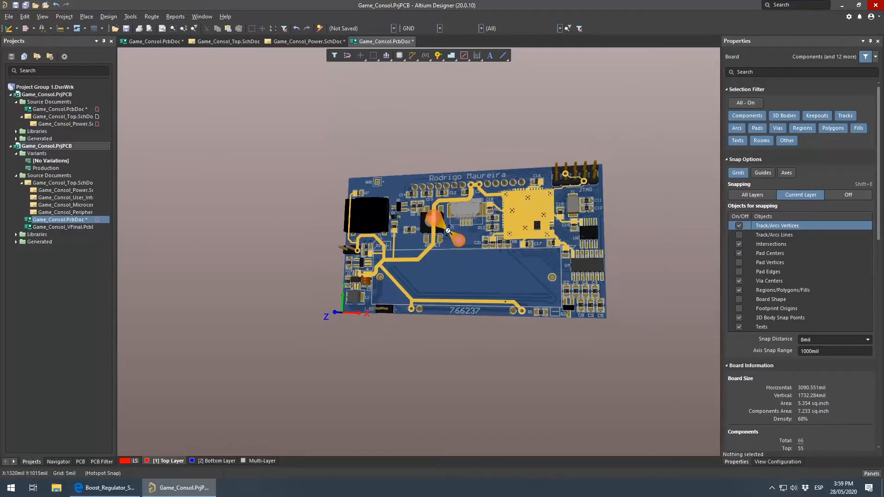
scroll(541, 298, "up", 4, "ctrl")
right_click_drag(575, 301, 555, 281)
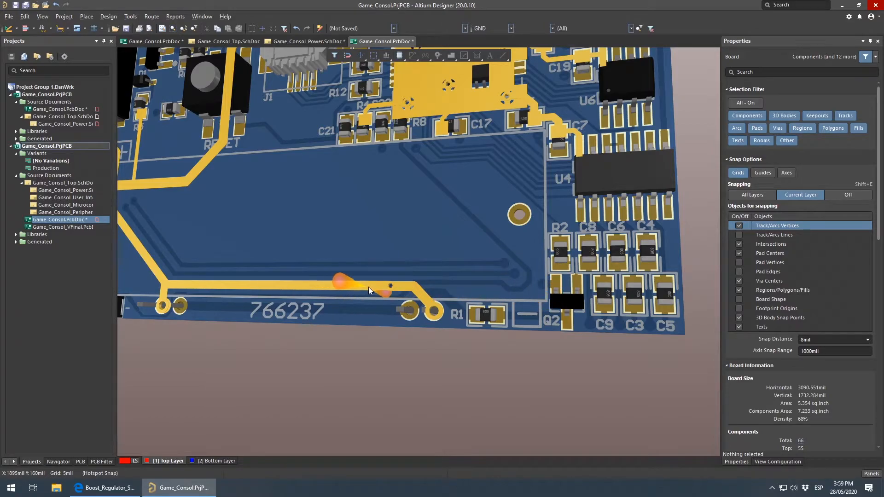
scroll(534, 285, "up", 3, "ctrl")
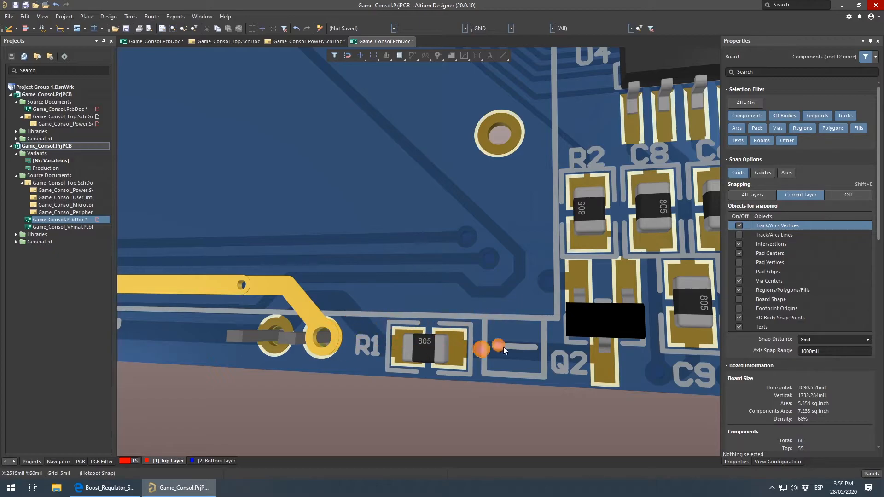
right_click_drag(333, 323, 510, 310)
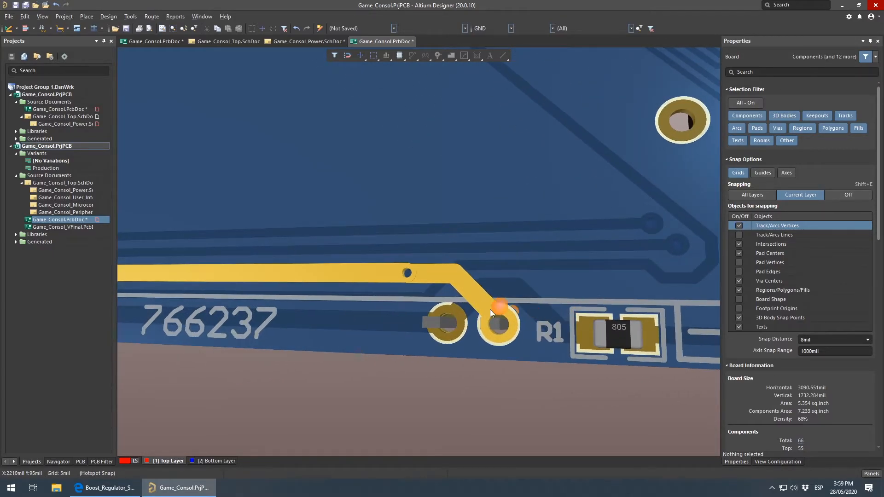
middle_click_drag(413, 307, 413, 308)
right_click_drag(413, 307, 608, 329, "shift")
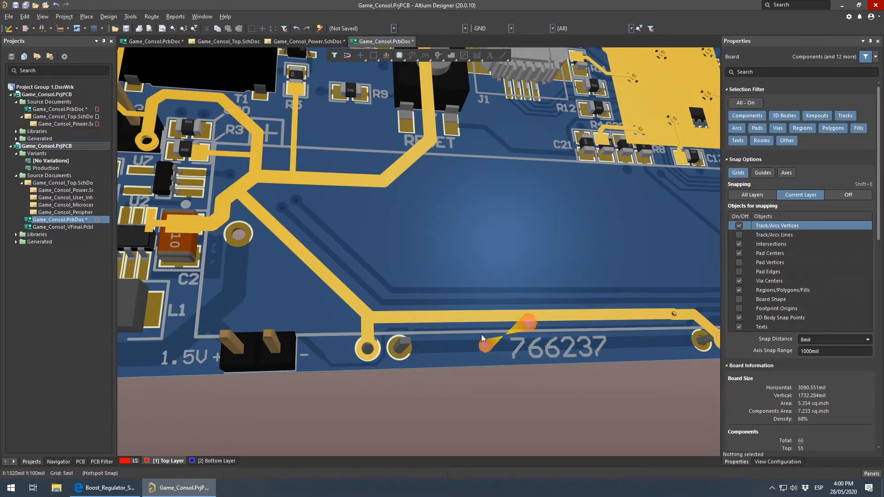
Return to the 2D single-layer view and examine the 3.3V branching at the regulator's output capacitor C2
key("2")
key("shift+s")
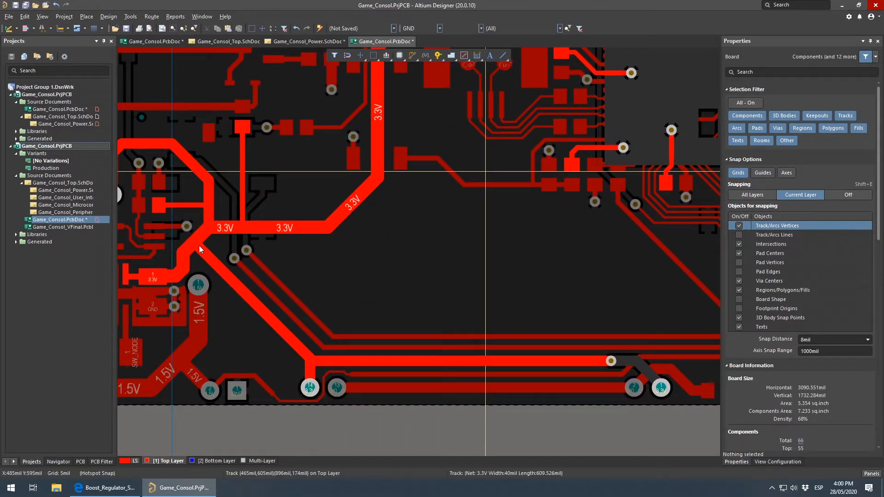
right_click_drag(267, 331, 508, 386)
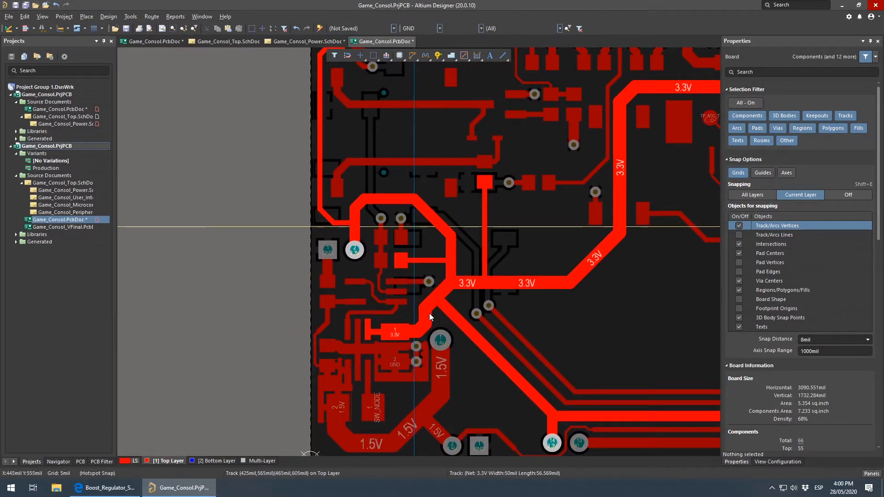
scroll(389, 335, "up", 2, "ctrl")
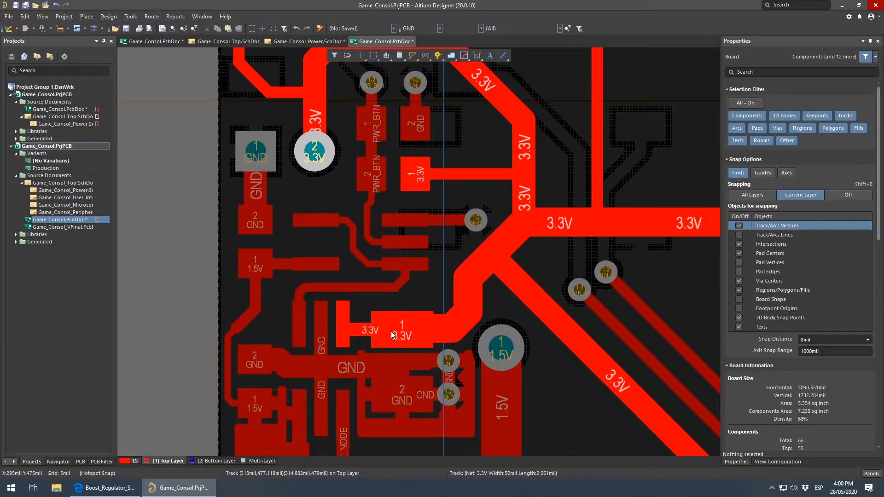
scroll(383, 337, "up", 1)
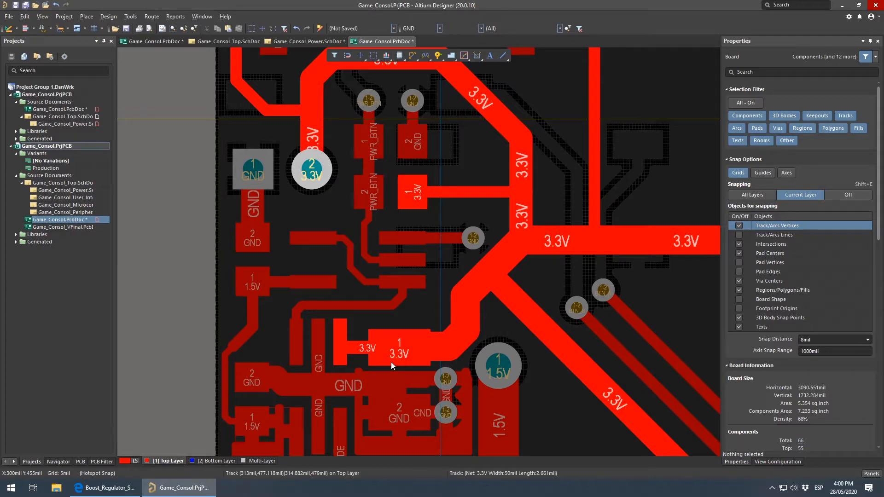
scroll(420, 373, "down", 1, "ctrl")
scroll(361, 240, "down", 2, "ctrl")
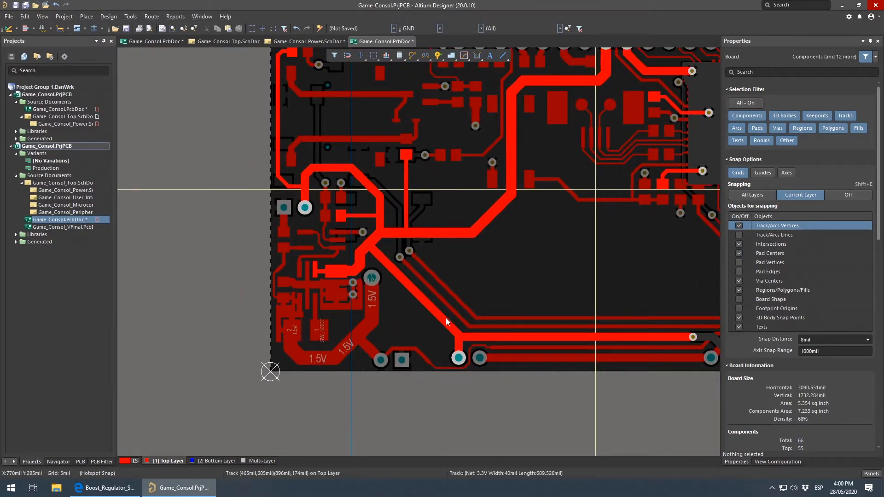
Follow the 3.3V track from the regulator branch point up to pads 22 and 23 of the upper header row
right_click_drag(545, 346, 360, 363)
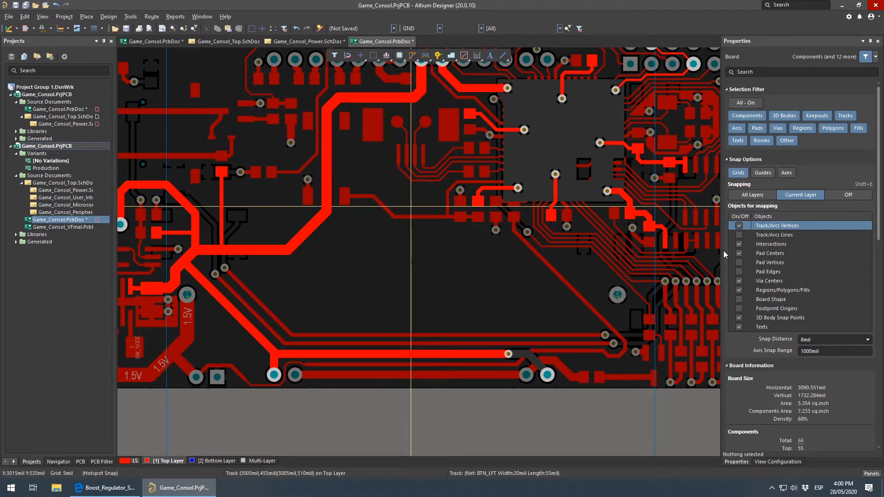
right_click_drag(191, 293, 391, 390)
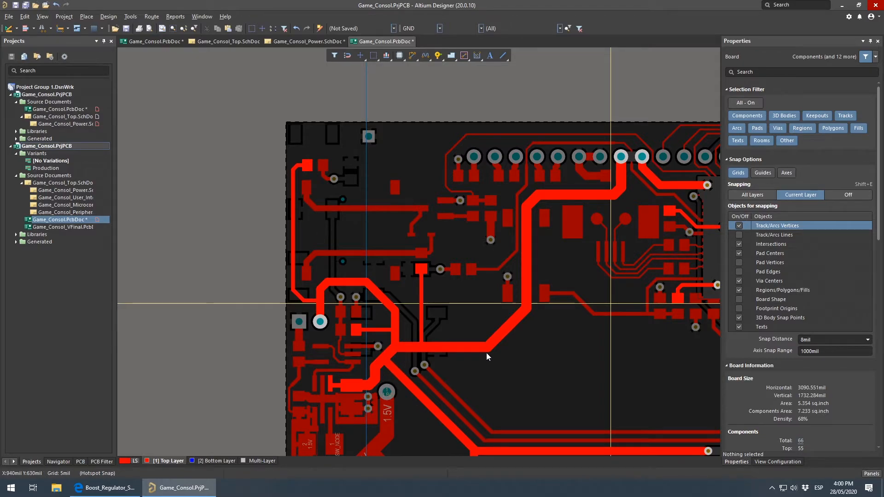
right_click_drag(537, 295, 369, 341)
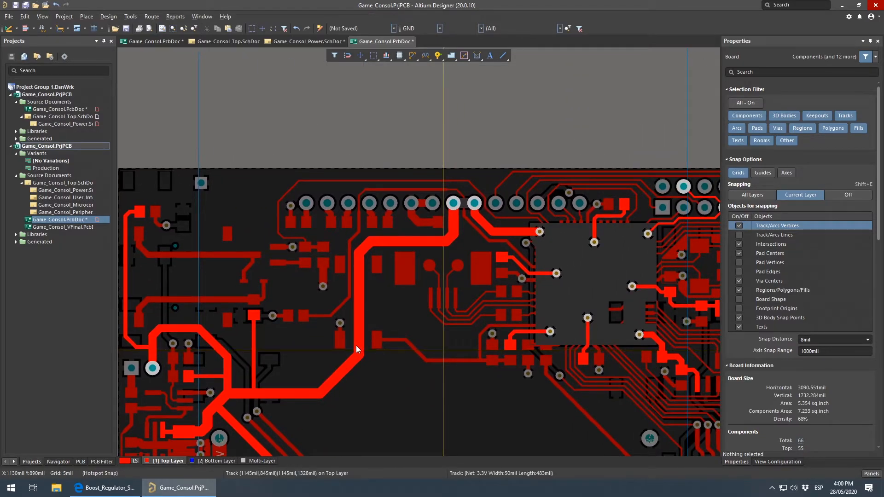
right_click_drag(454, 227, 350, 327)
scroll(344, 314, "up", 5, "ctrl")
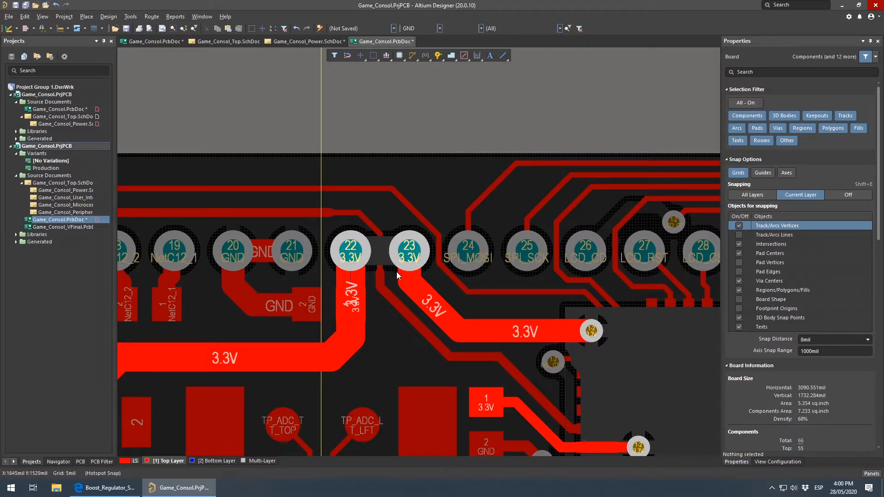
Check the bottom-layer link between 3.3V pads 22 and 23, and review the top-layer 3.3V routing around them
left_click(218, 461)
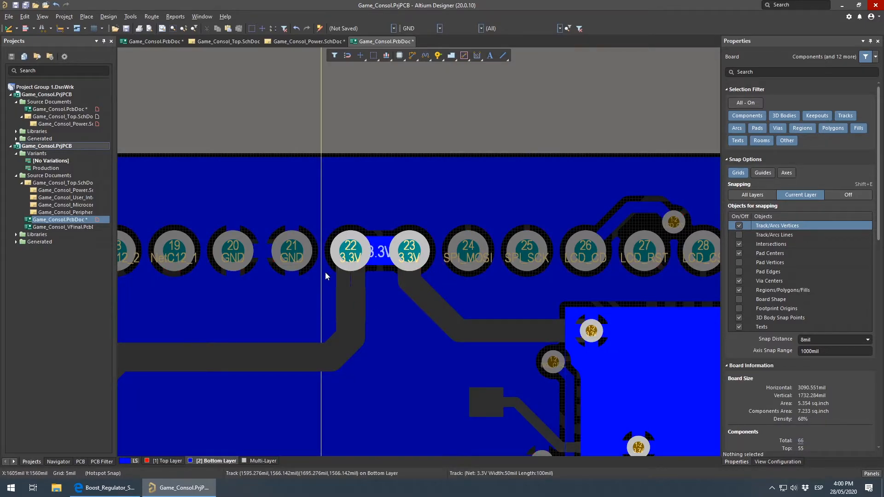
left_click(173, 459)
scroll(271, 368, "down", 4, "ctrl")
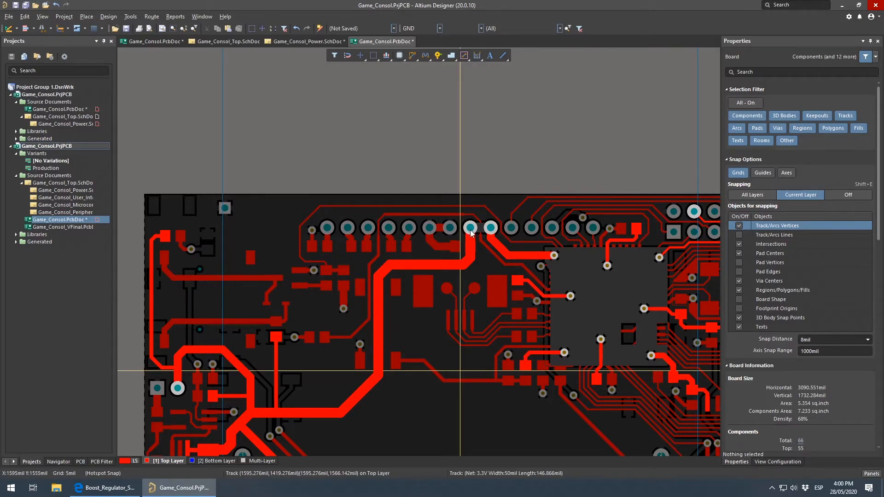
scroll(470, 232, "up", 2, "ctrl")
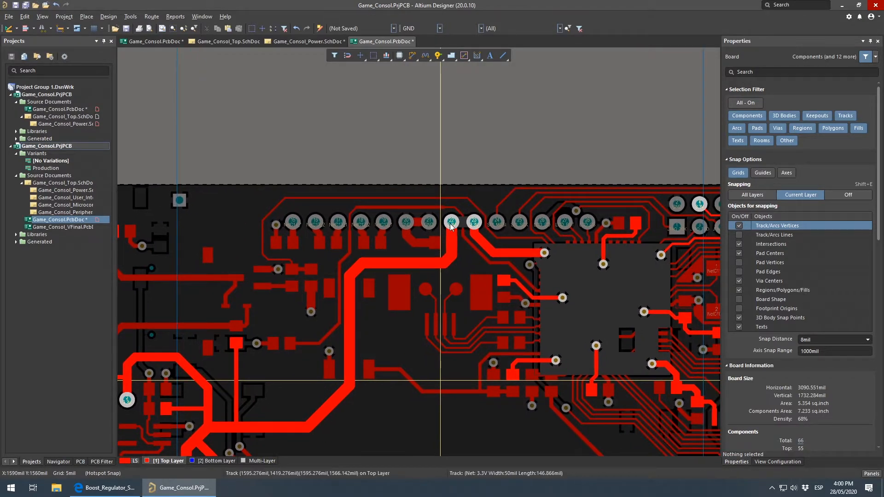
right_click_drag(480, 289, 465, 117)
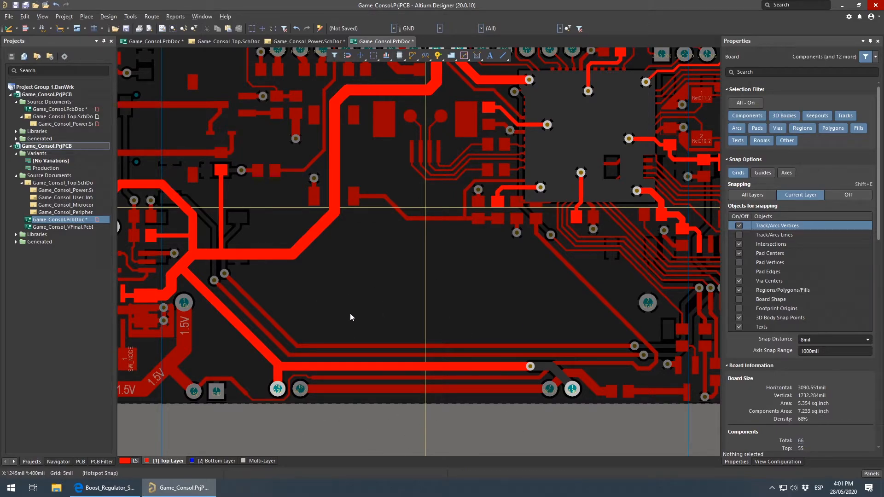
right_click_drag(415, 302, 389, 466)
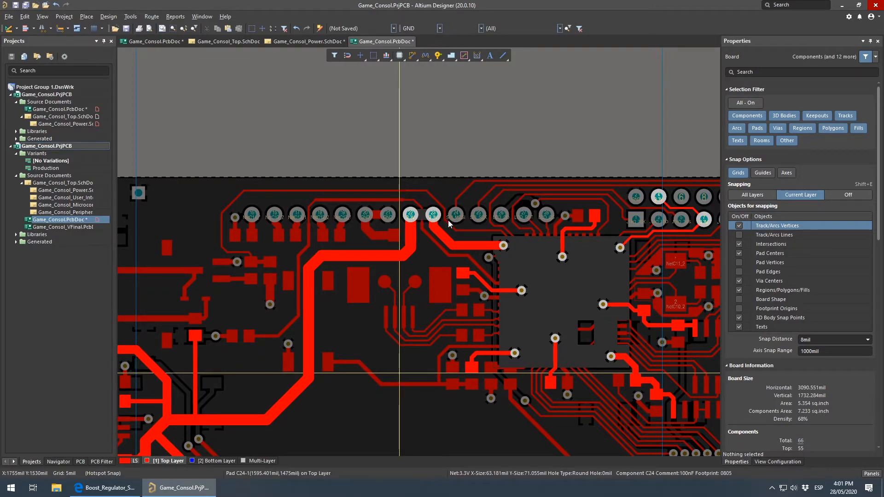
Follow the 3.3V track from pads 22 and 23 to the microcontroller's corner via, and check the bottom-layer 3.3V area beneath it
scroll(461, 199, "up", 2, "ctrl")
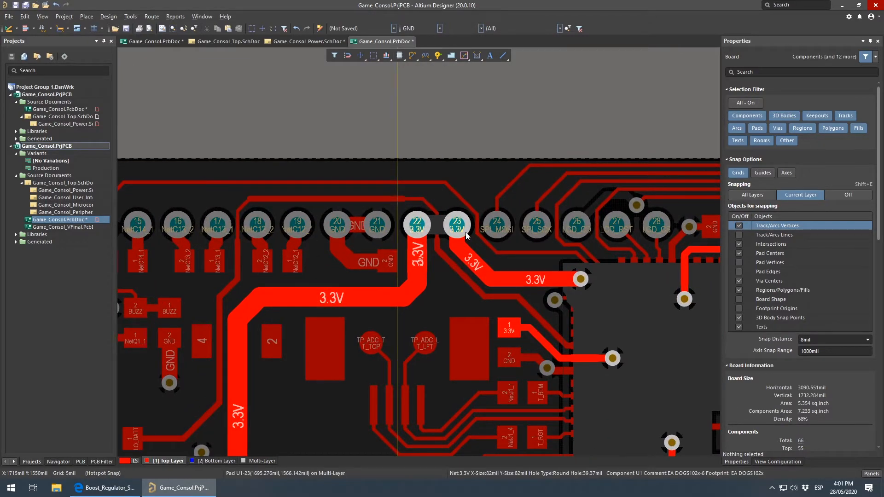
right_click_drag(468, 226, 420, 231)
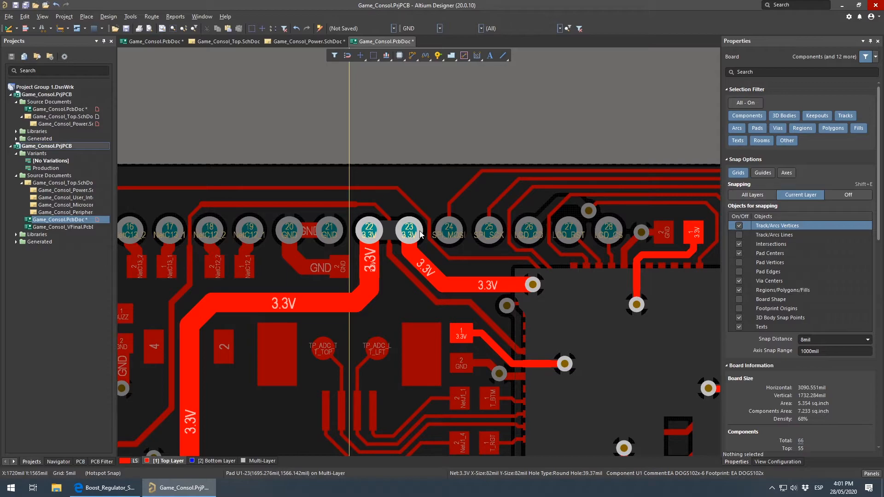
right_click_drag(525, 269, 483, 278)
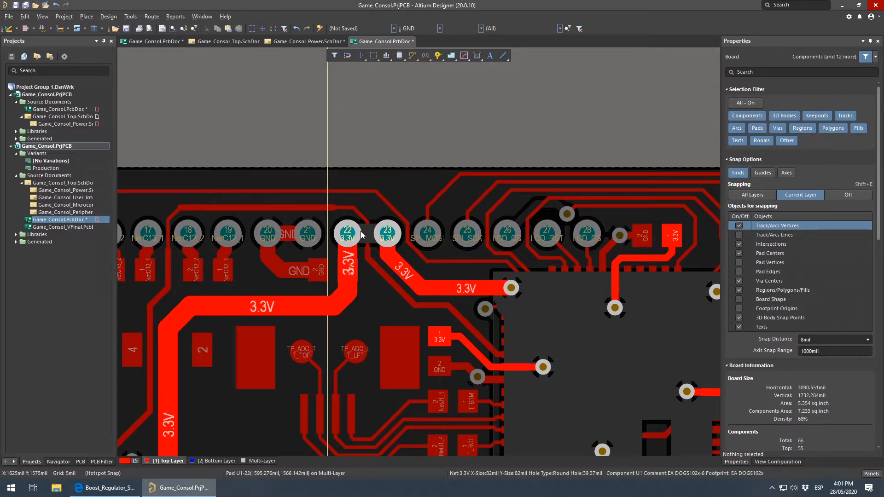
right_click_drag(391, 252, 282, 200)
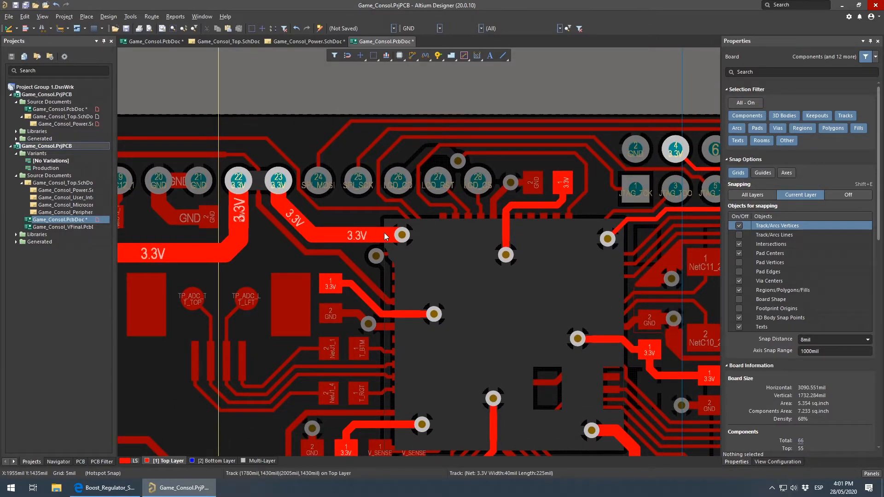
left_click(214, 461)
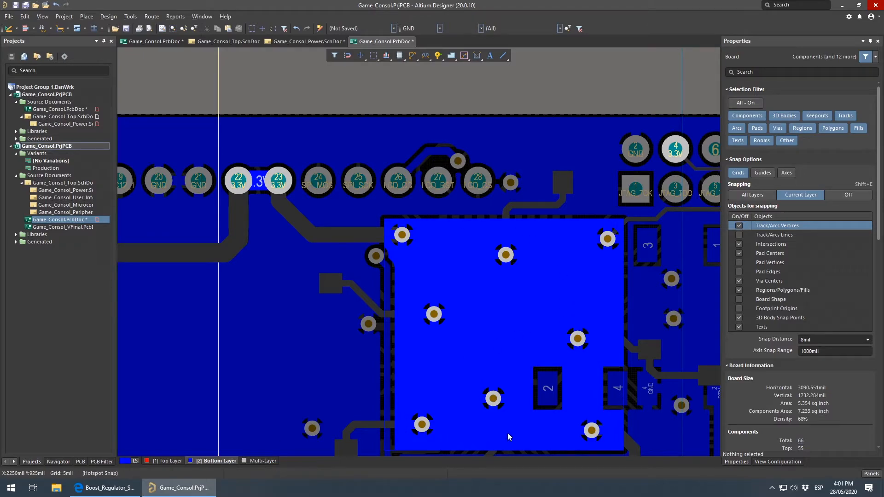
left_click(164, 461)
Clear the 3.3V net highlighting and inspect the via and track feeding the microcontroller's pin 27 on the top layer
right_click_drag(495, 331, 444, 316)
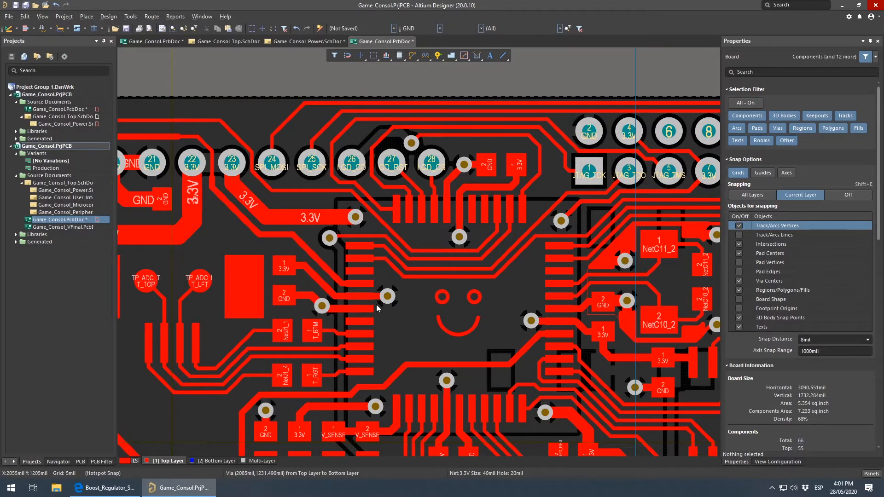
scroll(479, 317, "up", 1, "ctrl")
scroll(478, 318, "up", 1, "ctrl")
scroll(489, 320, "down", 3, "ctrl")
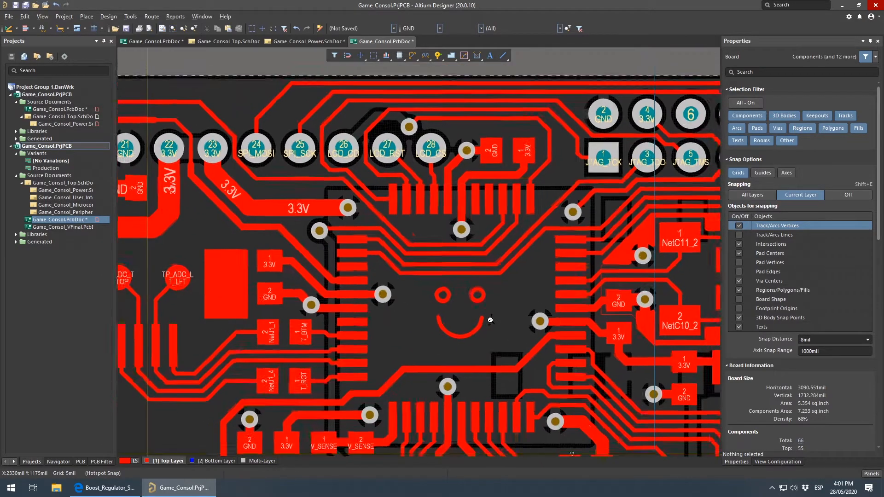
scroll(389, 303, "up", 4, "ctrl")
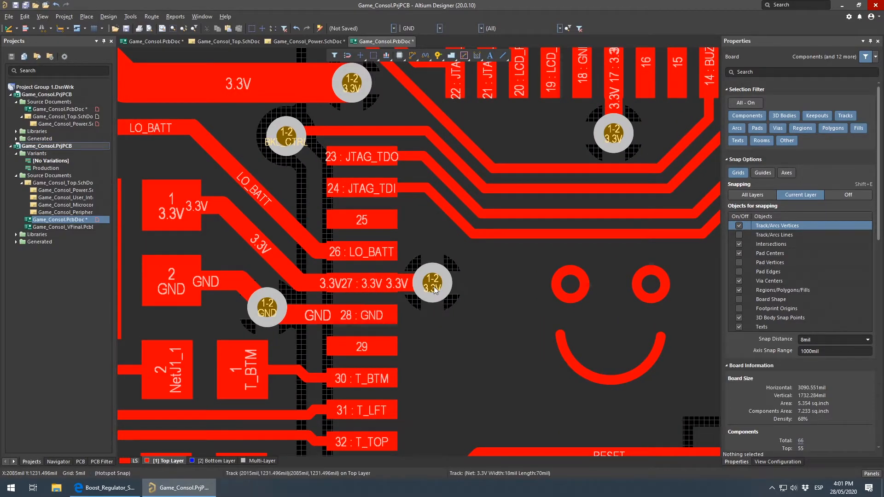
right_click_drag(490, 274, 363, 324)
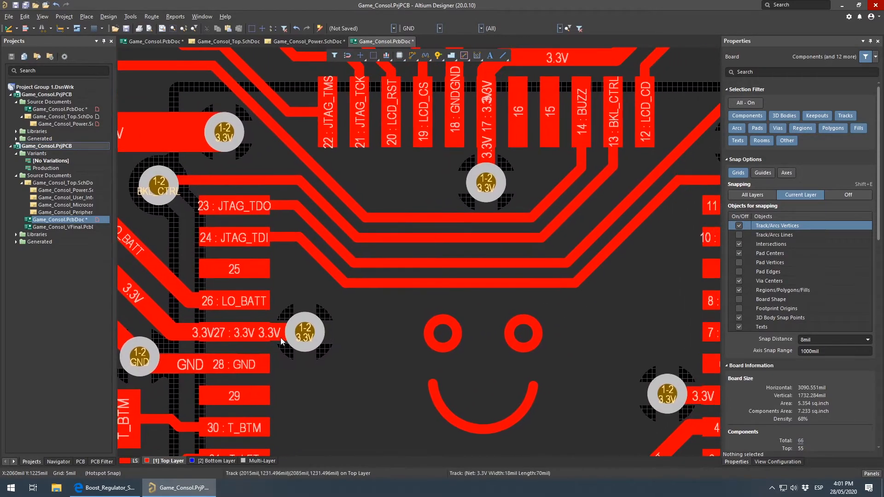
left_click(183, 336)
Examine the 3.3V vias inside the microcontroller footprint that feed its supply pins on each side
right_click_drag(681, 351, 570, 205)
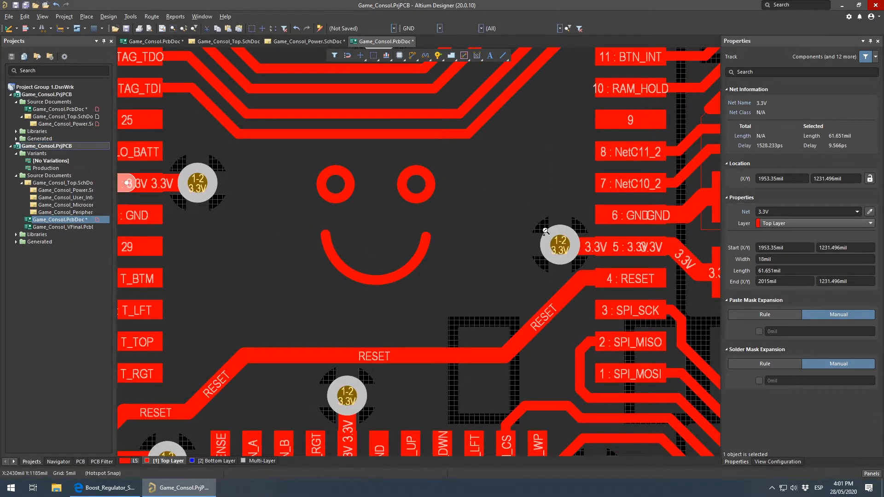
scroll(570, 205, "down", 1, "ctrl")
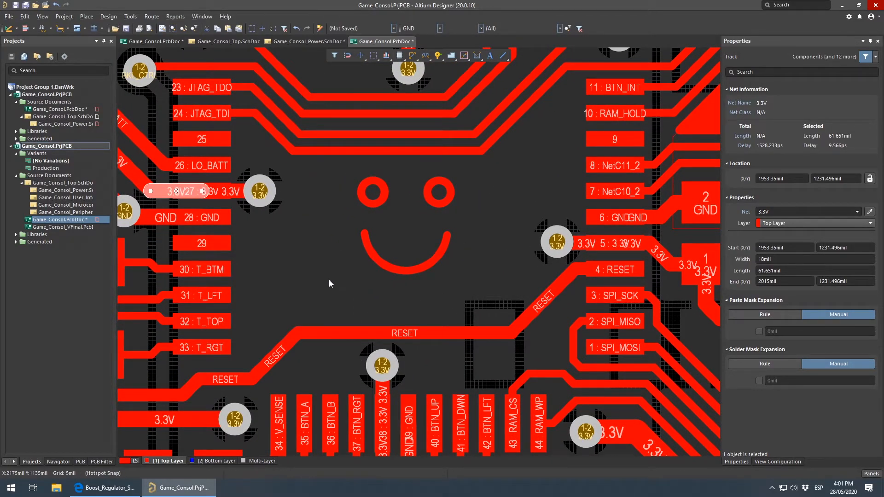
right_click_drag(482, 196, 563, 277)
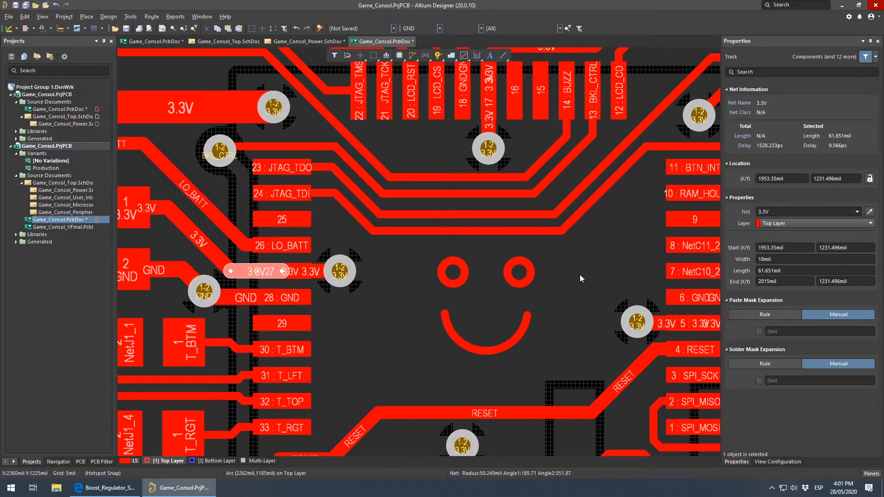
right_click_drag(345, 310, 404, 335)
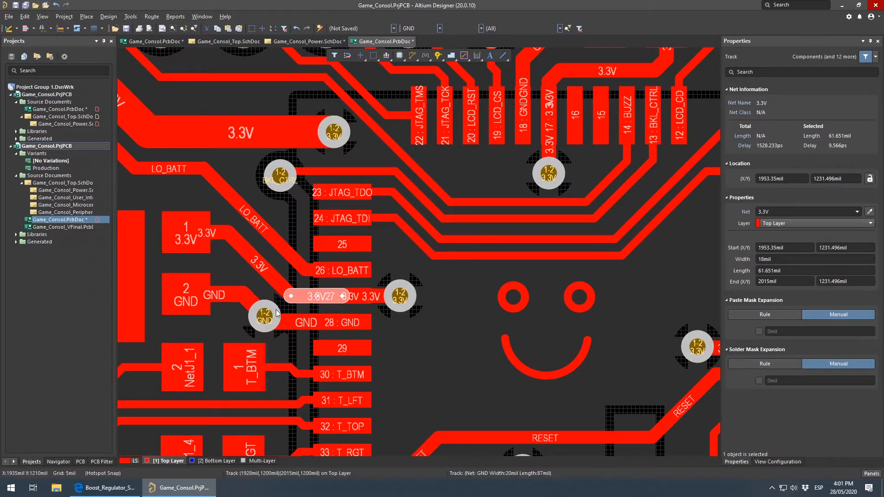
Inspect decoupling capacitor C18 at pins 27 and 28, and the capacitor serving pins 17 and 18
right_click_drag(266, 305, 360, 323)
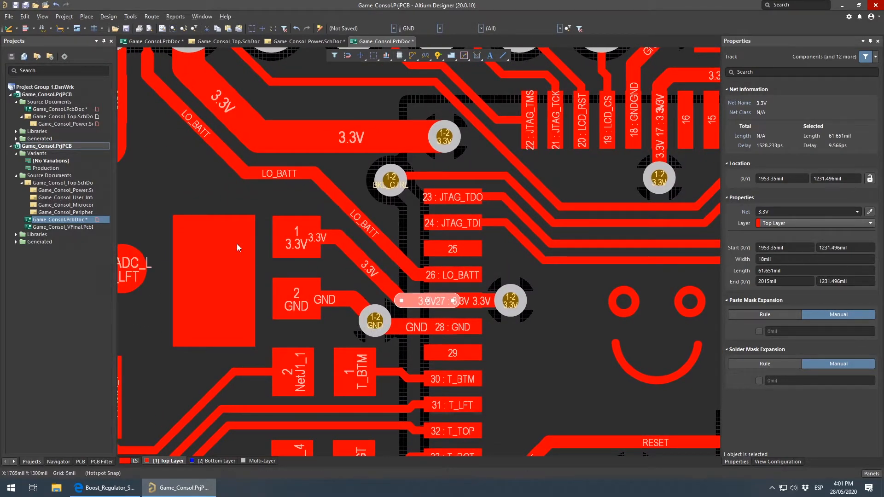
left_click(284, 268)
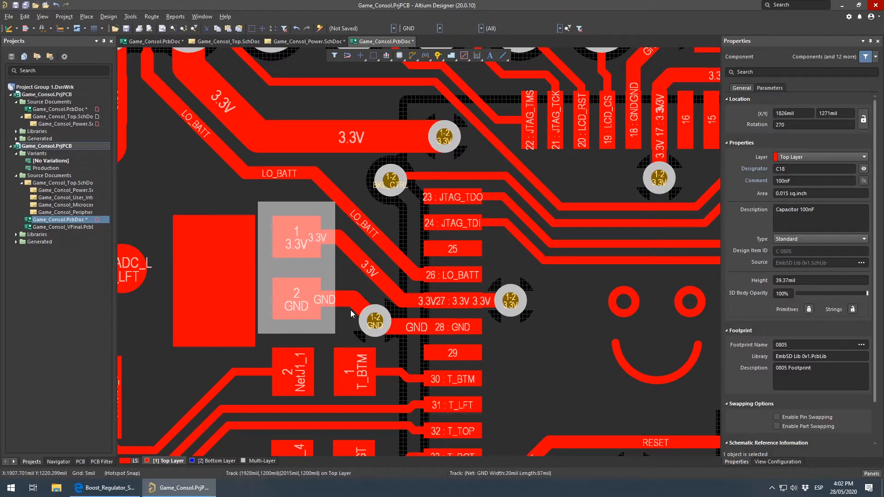
right_click_drag(538, 293, 372, 375)
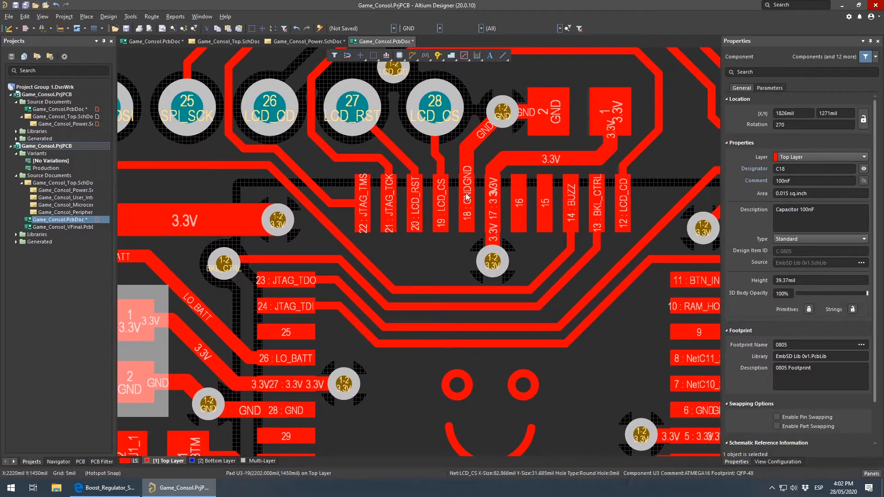
right_click_drag(497, 180, 413, 270)
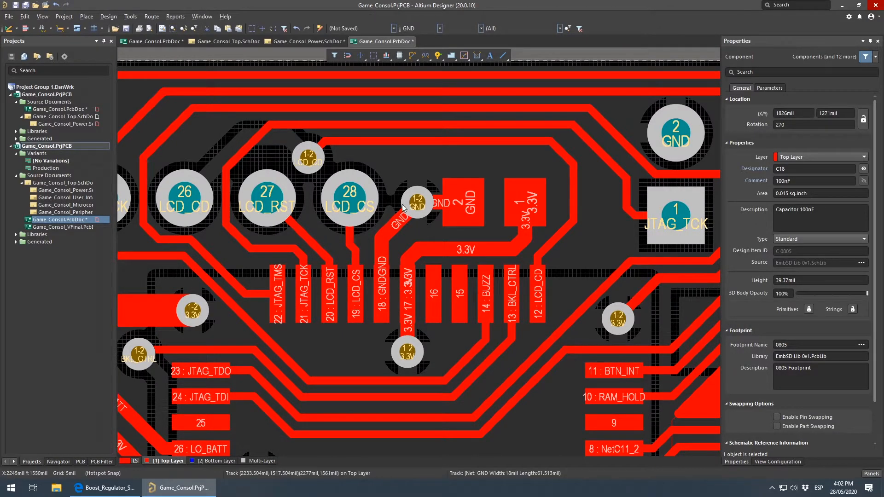
Inspect the 3.3V and GND routing at microcontroller pins 5 and 6, and select their decoupling capacitor C15
right_click_drag(528, 394, 301, 180)
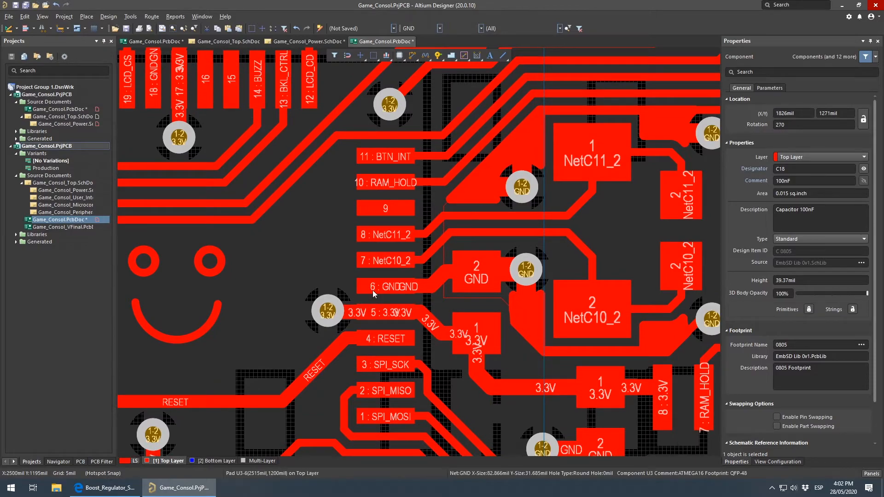
right_click_drag(399, 293, 387, 286)
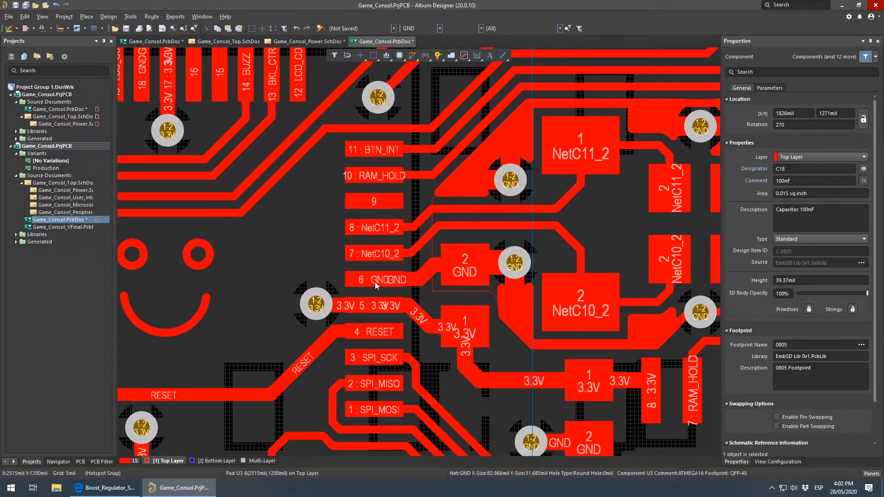
left_click(461, 300)
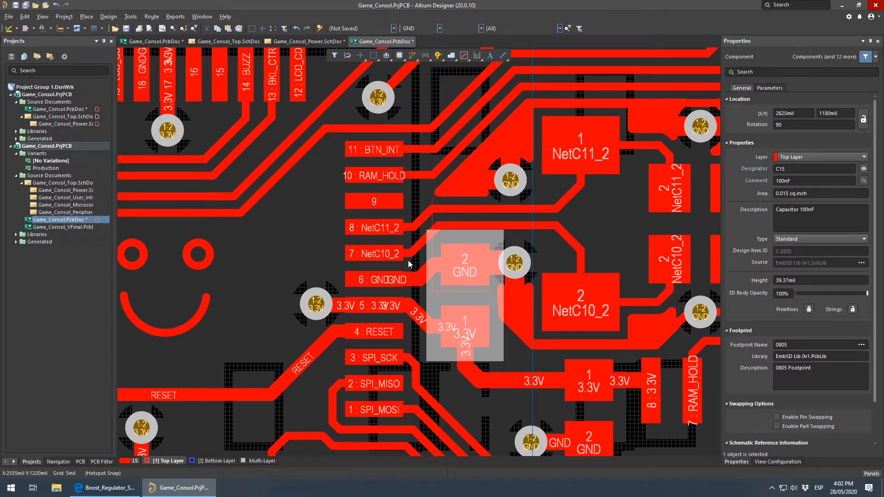
Examine the 3.3V via and decoupling capacitor routing at microcontroller pins 38 and 39, and the supply routing around the chip
right_click_drag(328, 376, 524, 252)
right_click_drag(493, 367, 576, 224)
right_click_drag(431, 325, 543, 354)
scroll(439, 263, "down", 3, "ctrl")
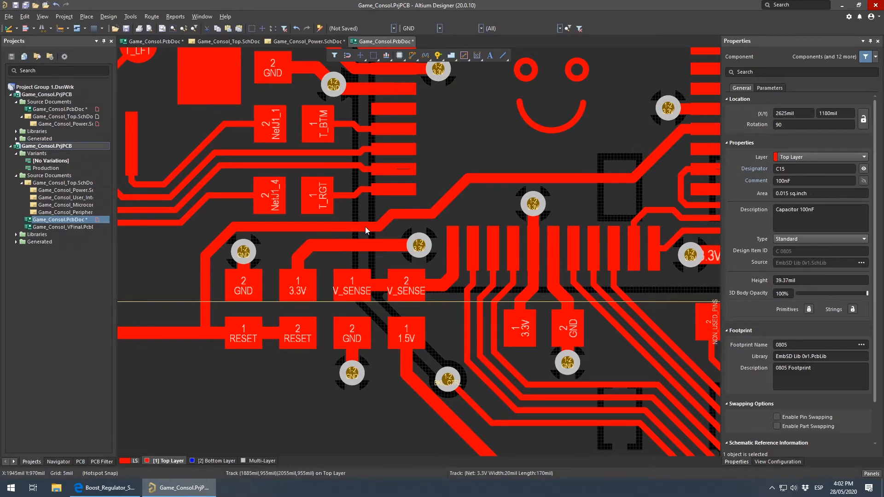
scroll(356, 230, "up", 3, "ctrl")
right_click_drag(527, 392, 581, 360)
right_click_drag(364, 221, 355, 320)
right_click_drag(320, 205, 296, 272)
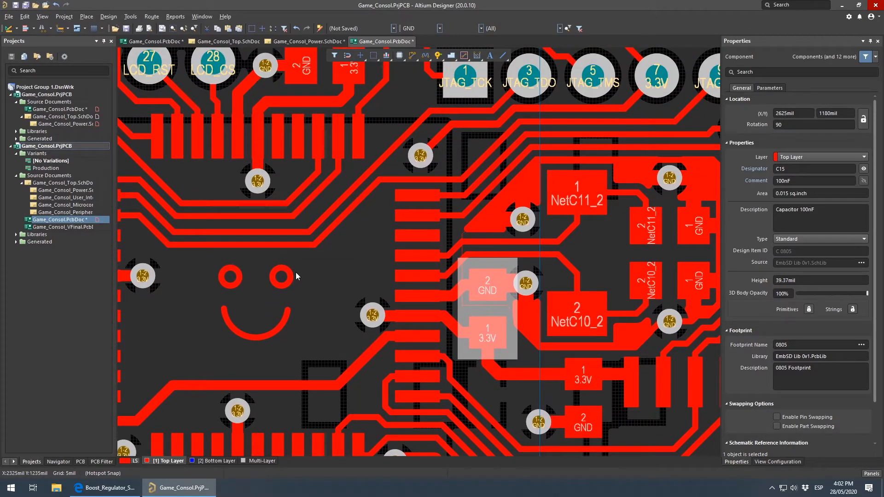
Examine the crystal circuit beside microcontroller pins 7 and 8 on the top layer, and check the bottom layer beneath it
right_click_drag(229, 325, 331, 365)
right_click_drag(515, 308, 314, 335)
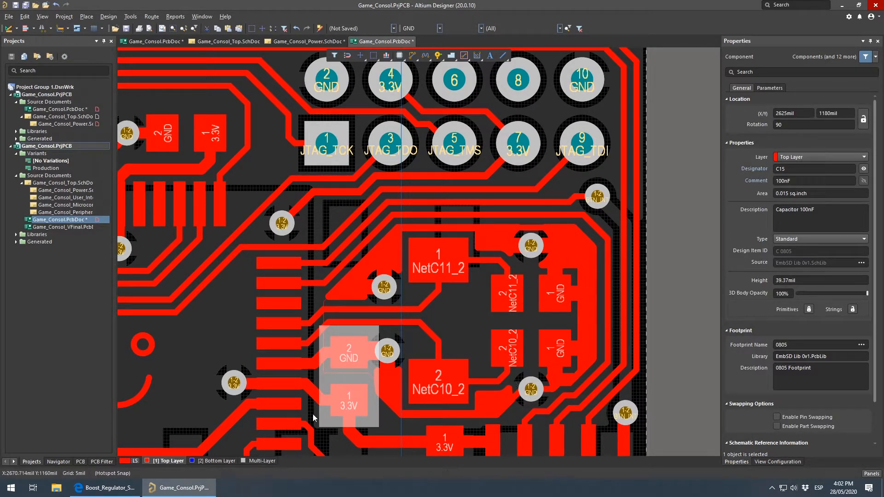
left_click(198, 462)
left_click(183, 462)
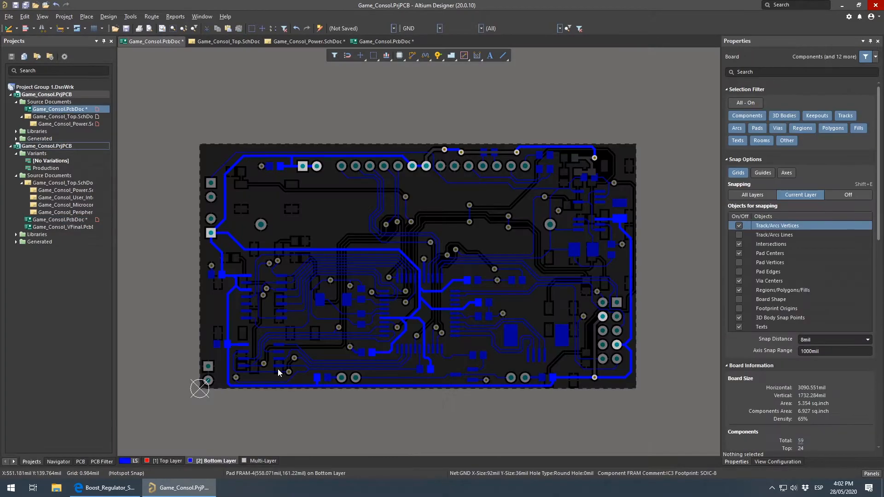
Clear the net highlighting in the first board's bottom-layer layout and examine the crystal's capacitors and their GND routing
right_click_drag(281, 367, 413, 320)
scroll(537, 269, "up", 5, "ctrl")
right_click_drag(325, 302, 270, 307)
left_click(275, 350, "ctrl")
right_click_drag(290, 270, 460, 340)
left_click(559, 328, "ctrl")
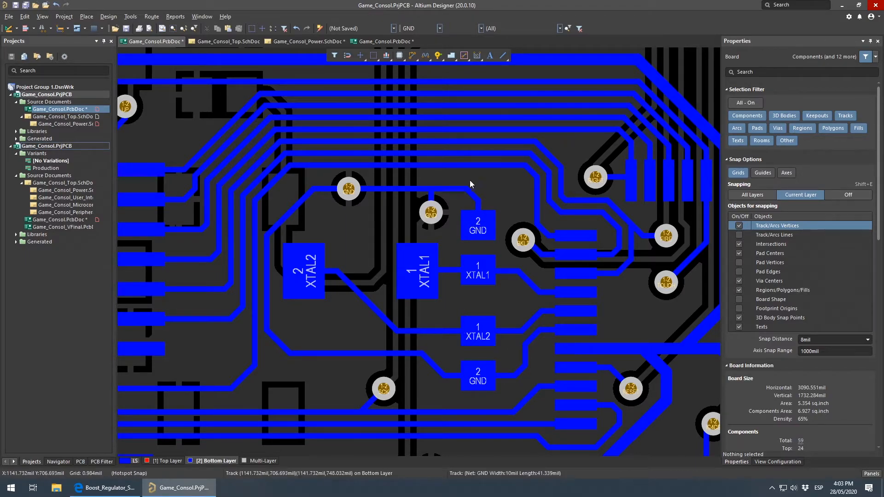
mouse_move(471, 230)
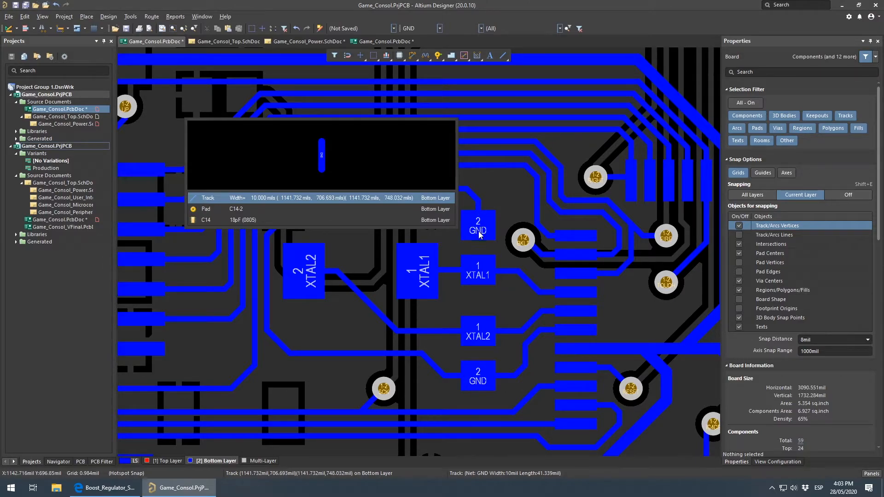
right_click_drag(455, 269, 441, 285)
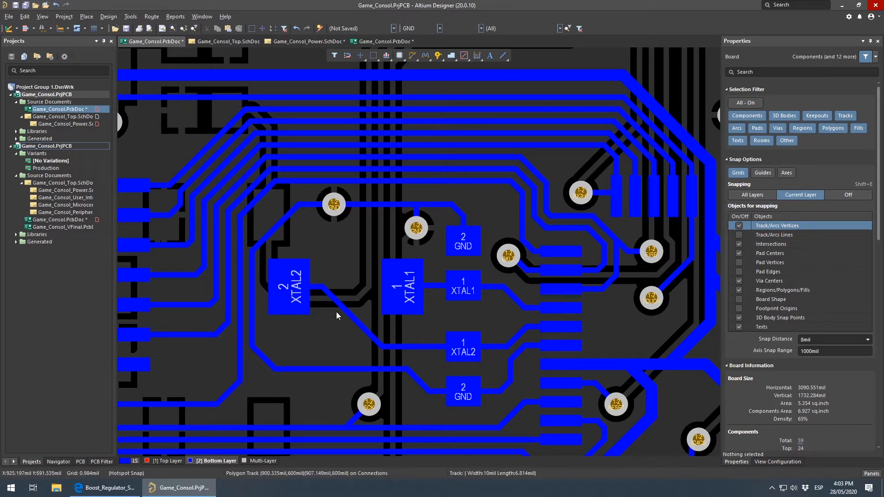
Try crystal X1 rotated to 270° closer to its load capacitors, and undo the change
left_click(355, 294)
left_click_drag(360, 298, 404, 306)
key("space")
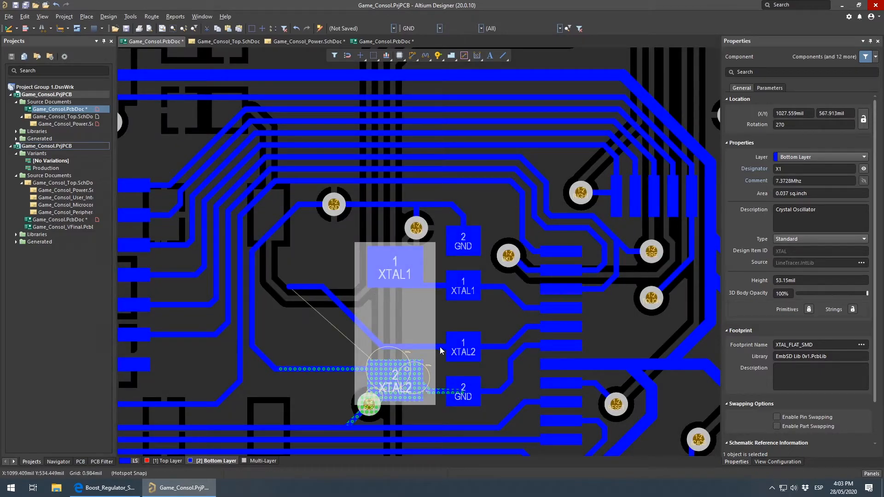
key("ctrl+z")
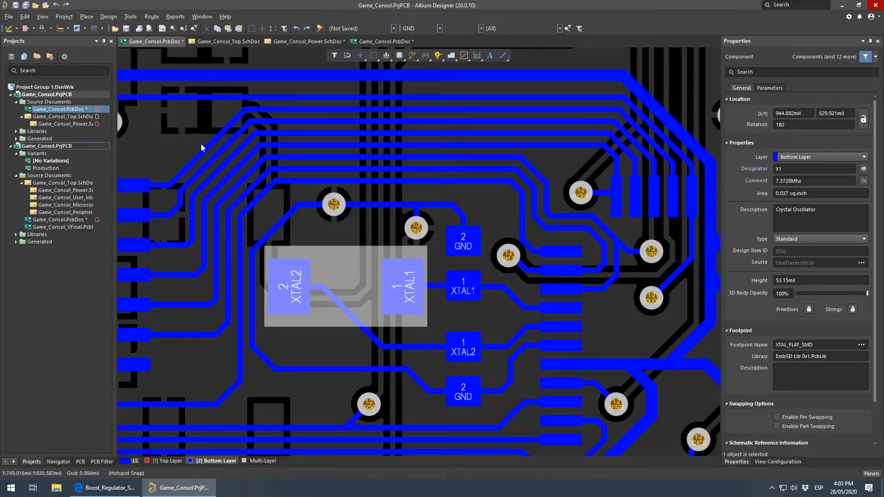
Compare the second board's ground-filled crystal area with the GND track at load capacitor C13 on the first board
left_click(381, 43)
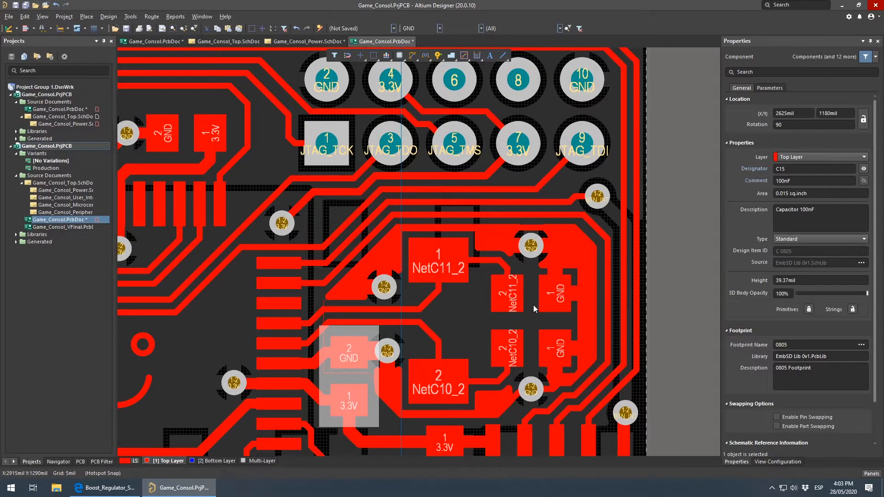
left_click(664, 306)
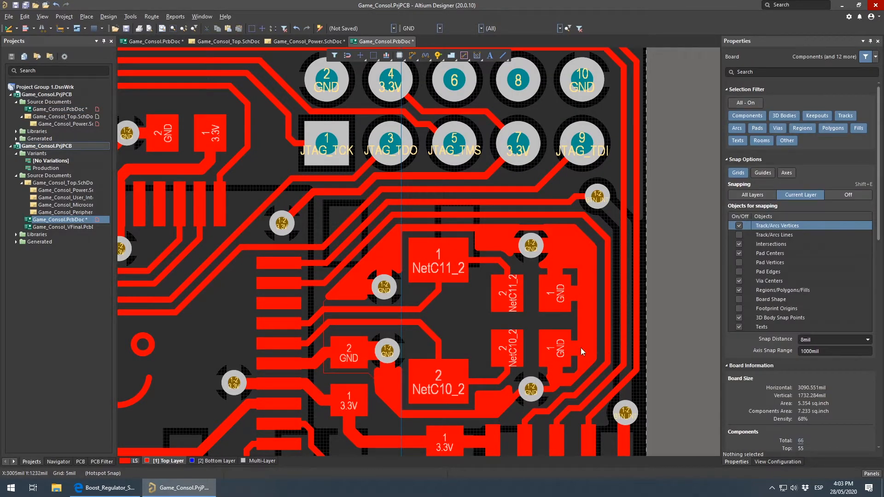
left_click(160, 44)
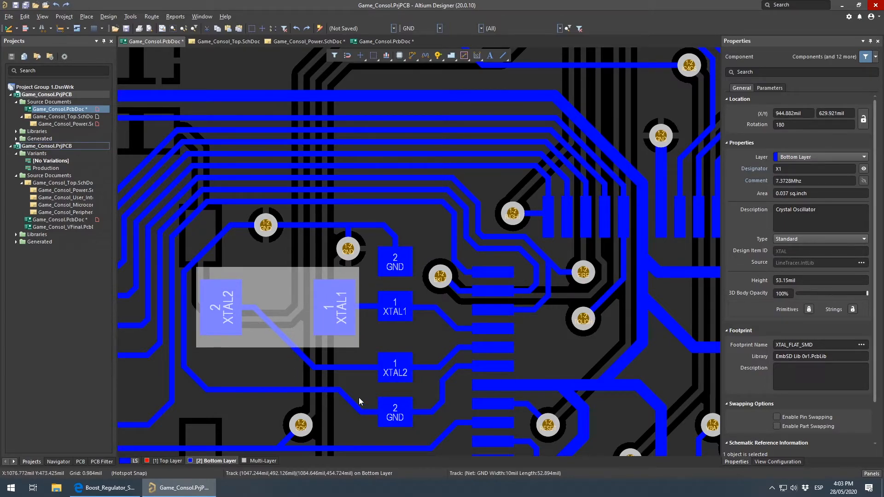
left_click(391, 392)
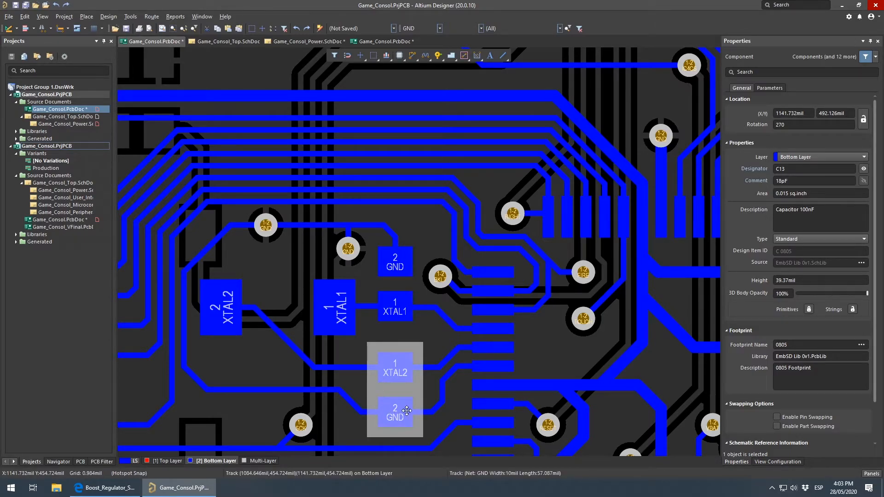
left_click(351, 410)
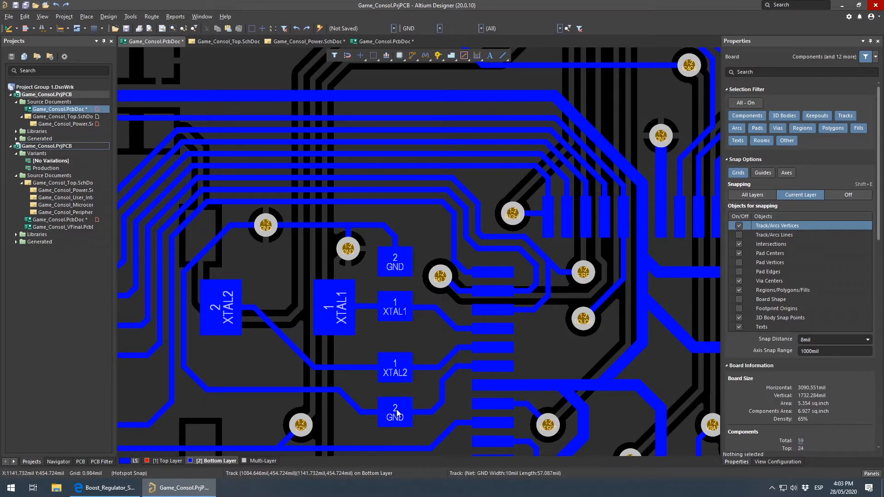
left_click(369, 43)
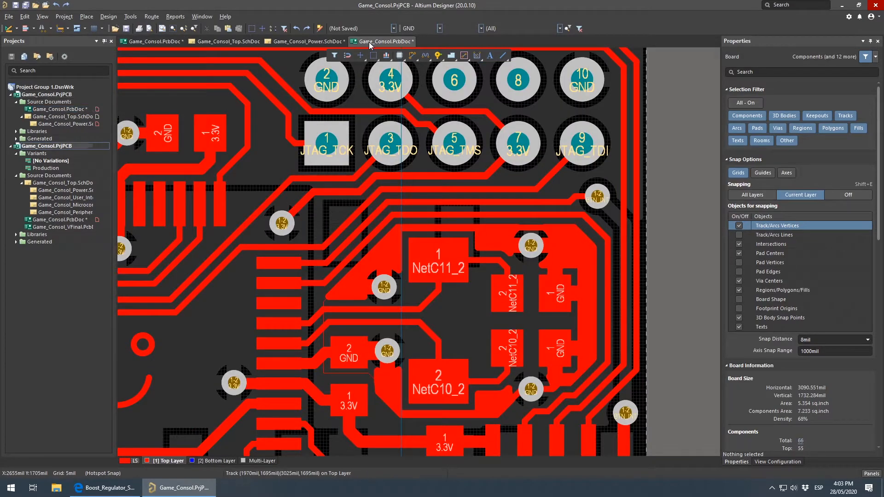
Examine the ground fill around the crystal on the second board's top layer and the bottom layer beneath it
scroll(530, 267, "up", 2, "ctrl")
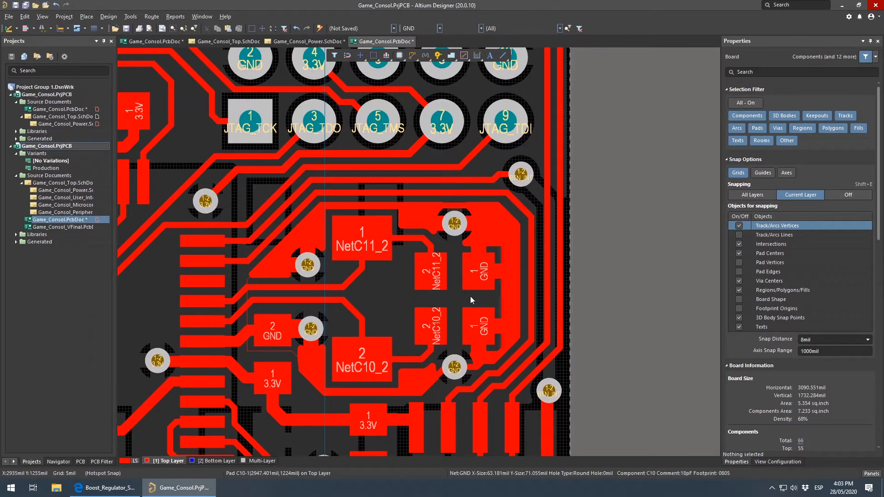
left_click(211, 461)
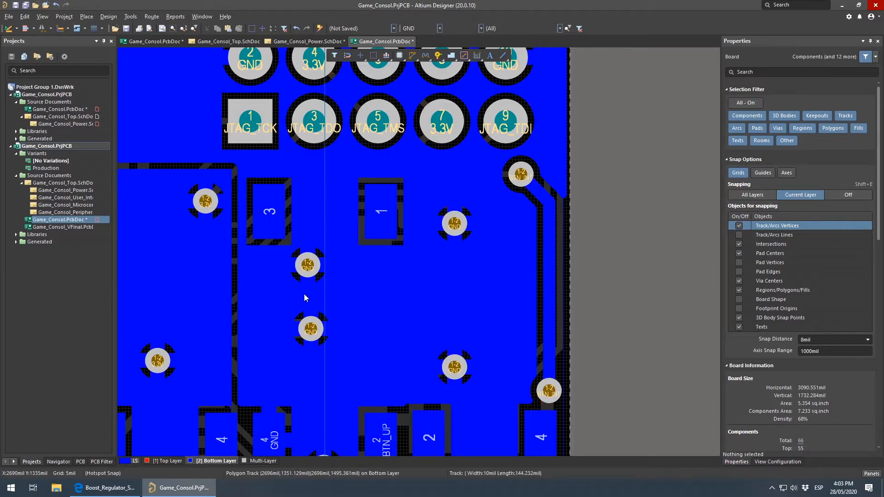
left_click(171, 462)
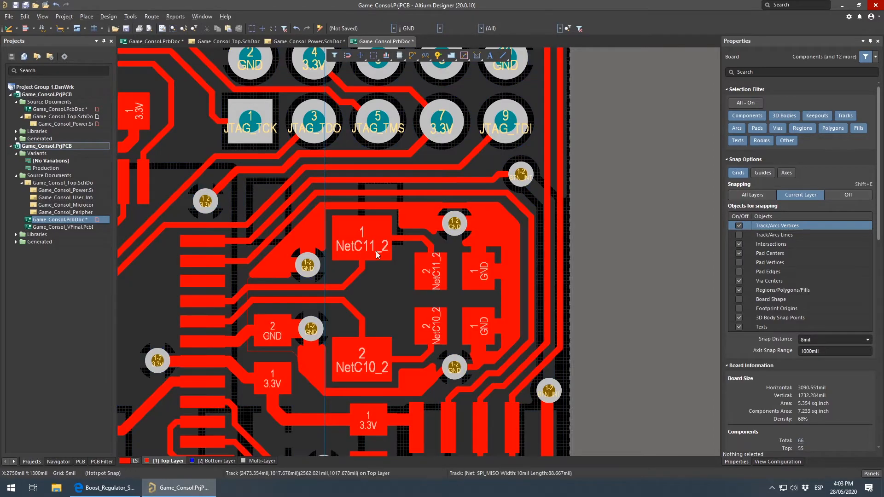
Return to the first board's layout and examine the decoupling capacitor at microcontroller pins 38 and 39 on the bottom layer
left_click(149, 43)
right_click_drag(418, 377, 317, 364)
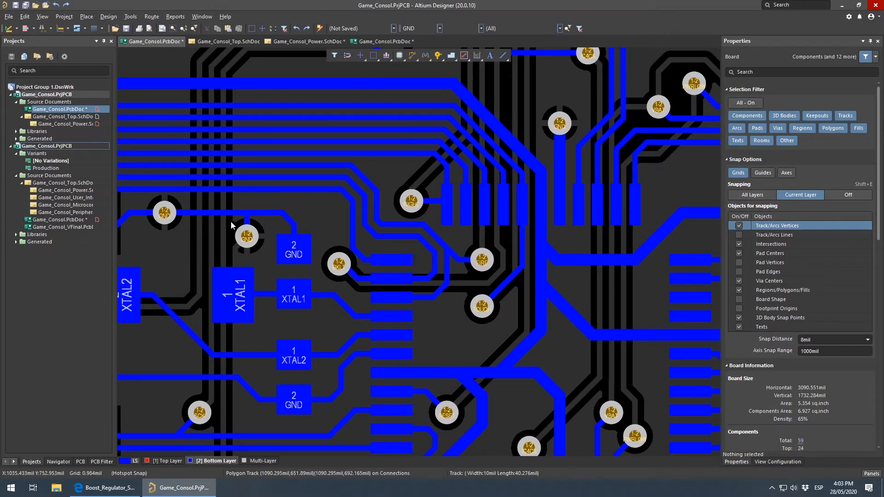
scroll(231, 222, "down", 2, "ctrl")
right_click_drag(241, 370, 159, 367)
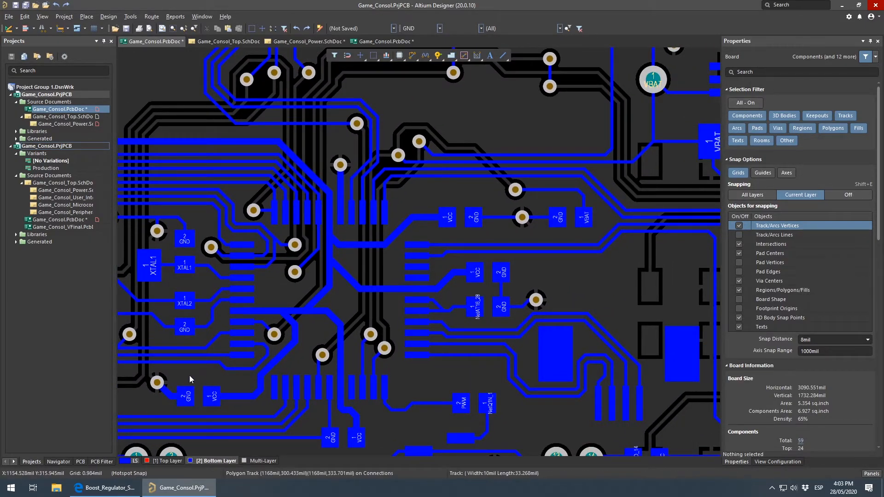
right_click_drag(233, 390, 252, 383)
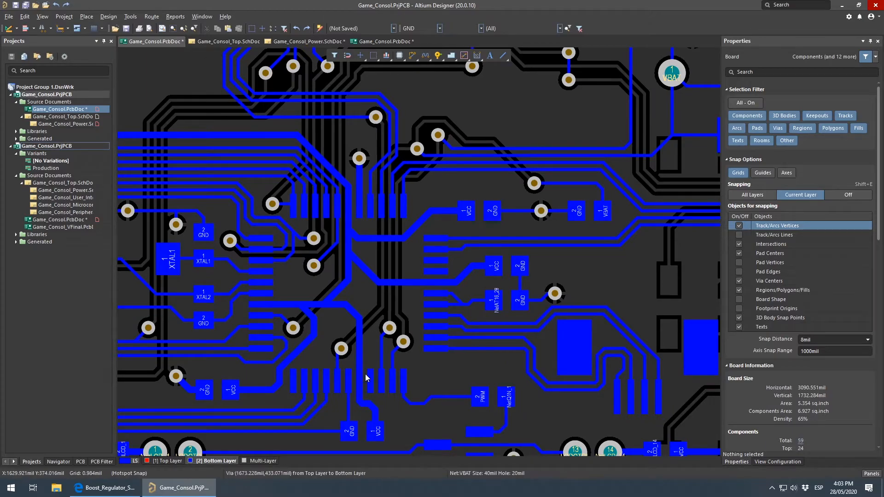
scroll(369, 361, "down", 2, "ctrl")
scroll(385, 327, "up", 5, "ctrl")
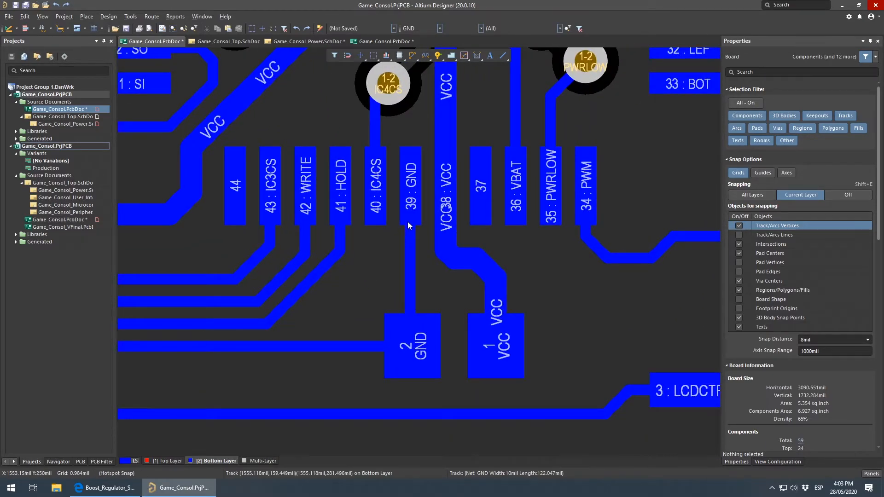
right_click_drag(407, 222, 405, 274)
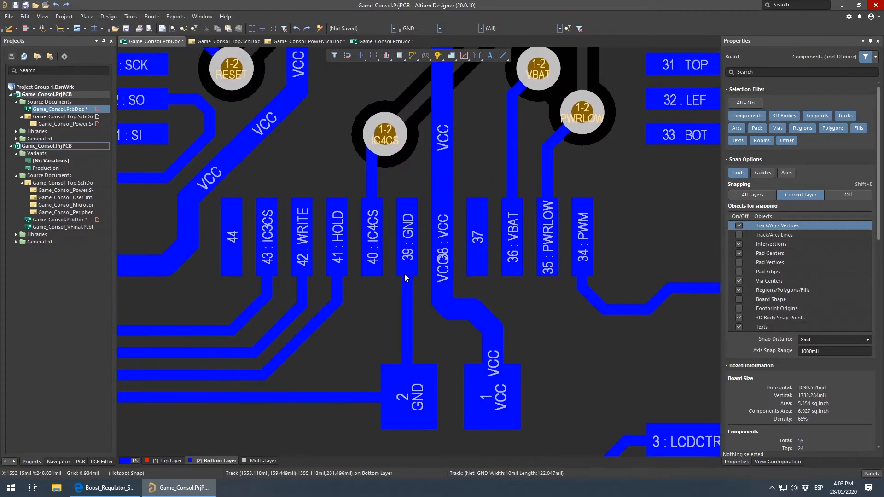
Inspect the GND track between pin 39 and the decoupling capacitor alongside the VCC track to pin 38
left_click(405, 312)
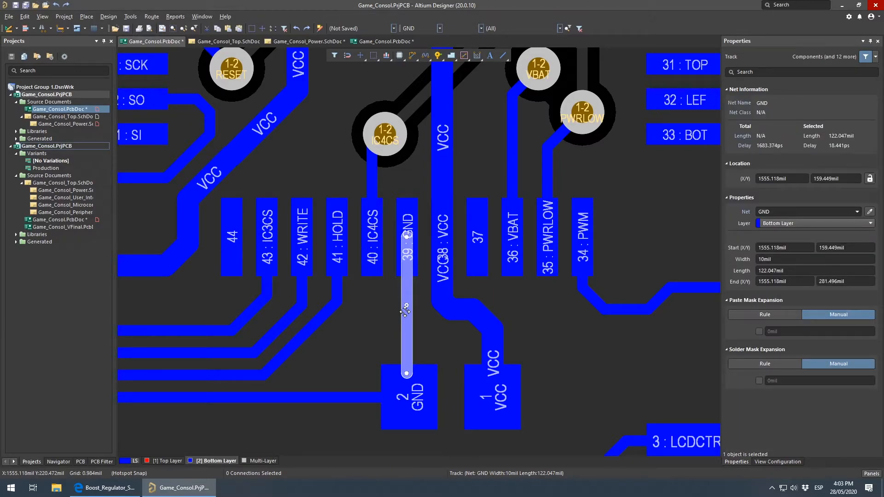
left_click(483, 343)
left_click(462, 344)
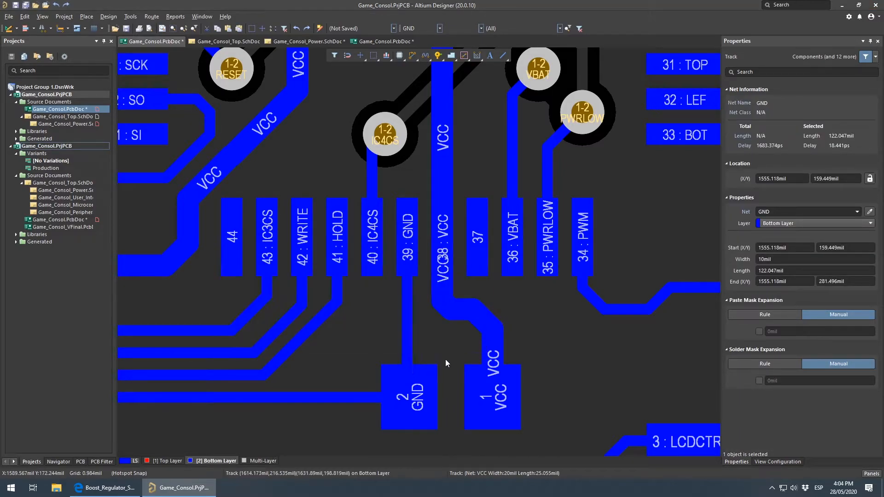
left_click(438, 176)
left_click(406, 280)
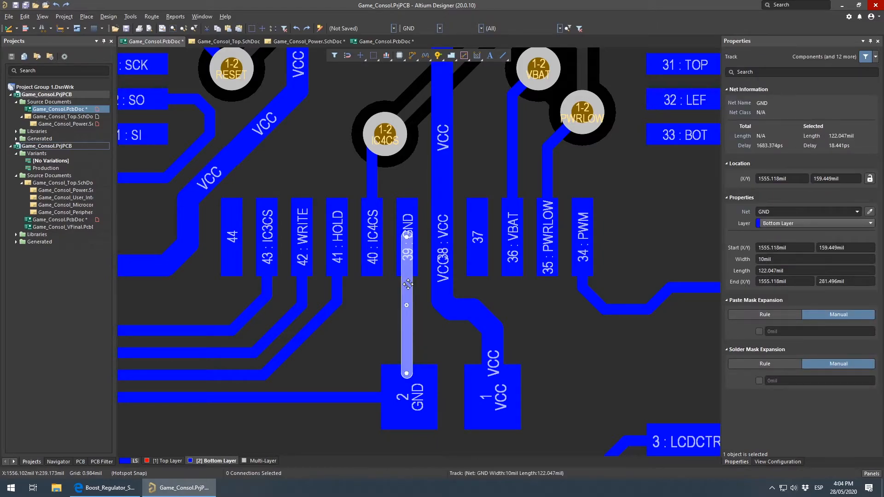
right_click_drag(434, 290, 452, 320)
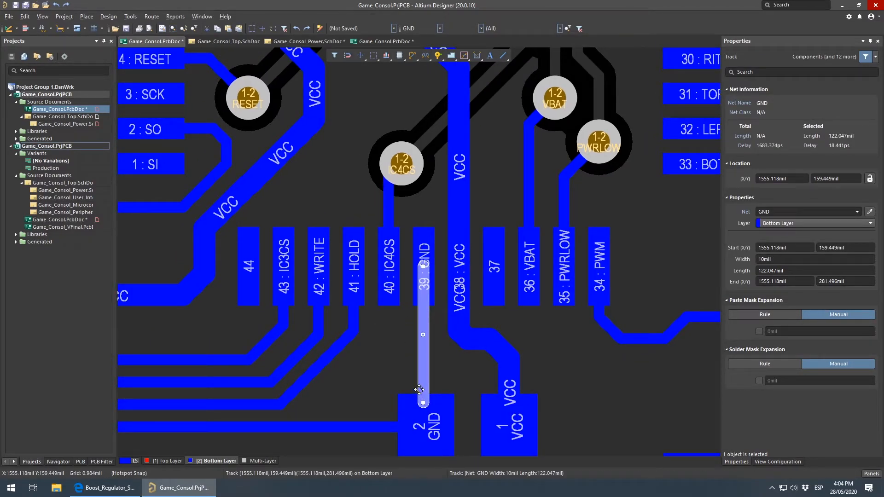
Trace the long GND track from the decoupling capacitor to its via near the board's lower corner
scroll(434, 249, "down", 1, "ctrl")
scroll(434, 249, "down", 3, "ctrl")
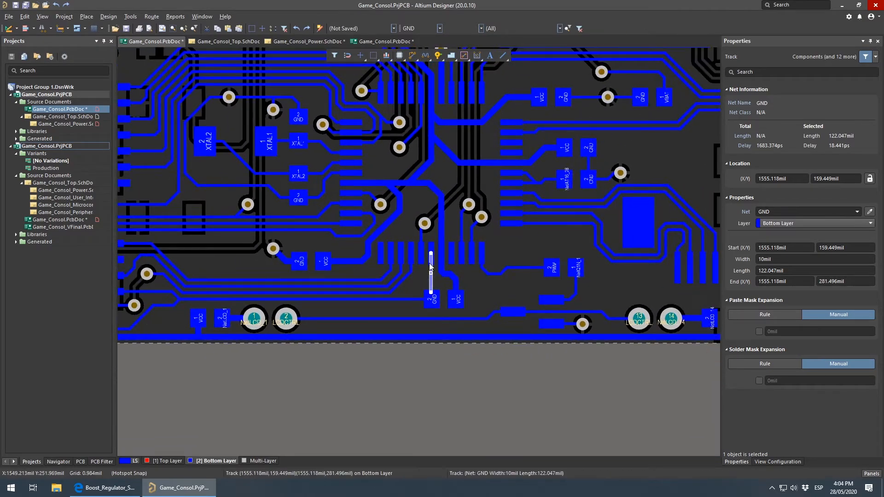
left_click(418, 302)
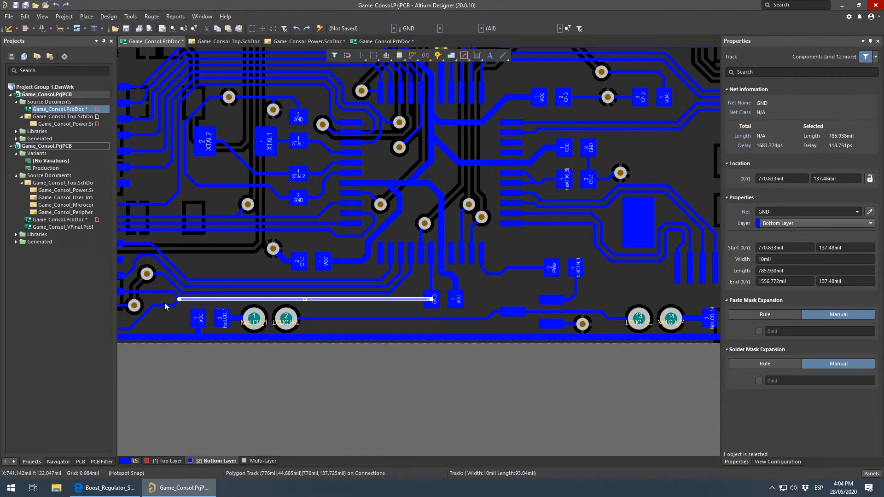
scroll(354, 311, "left", 5, "shift")
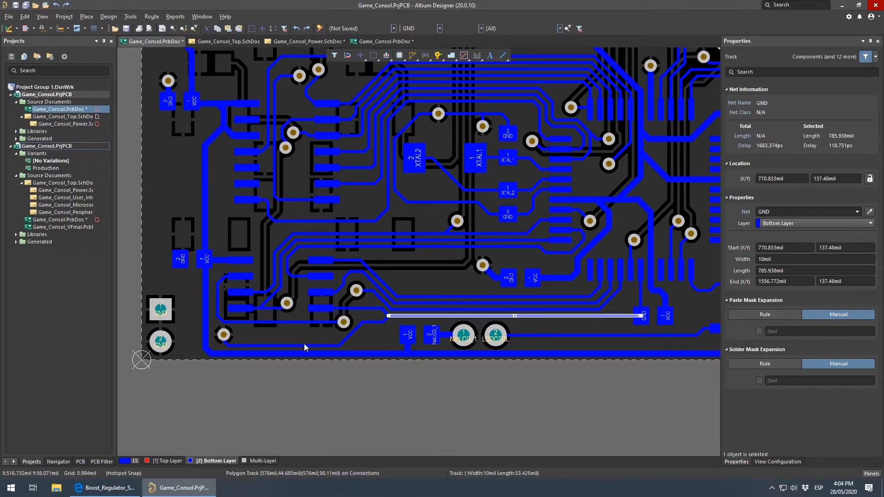
left_click(221, 337)
right_click_drag(228, 339, 289, 366)
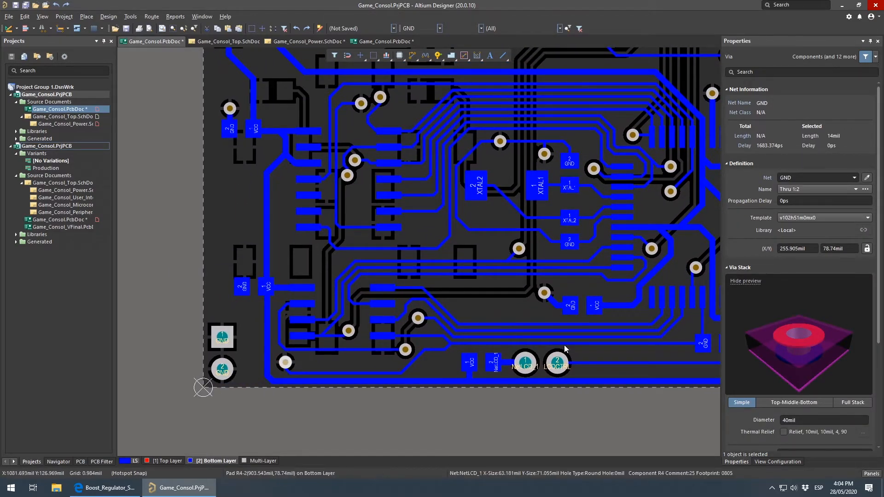
Delete the long GND track at the decoupling capacitor and place a GND via between pin 39 and the capacitor's GND pad
scroll(377, 357, "up", 3, "ctrl")
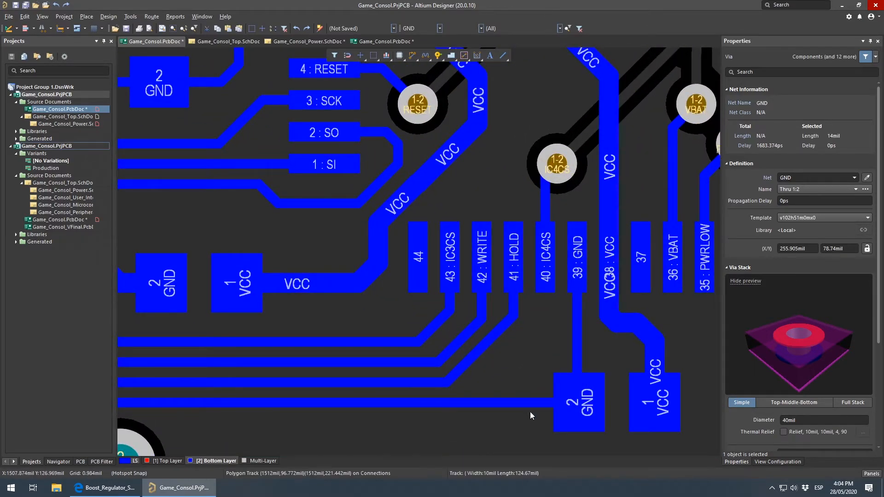
left_click(532, 404)
key("Delete")
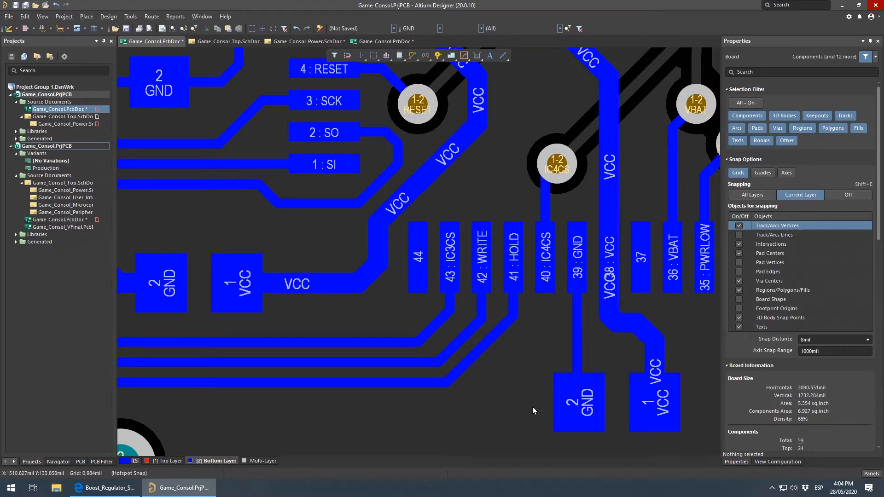
key("p")
key("v")
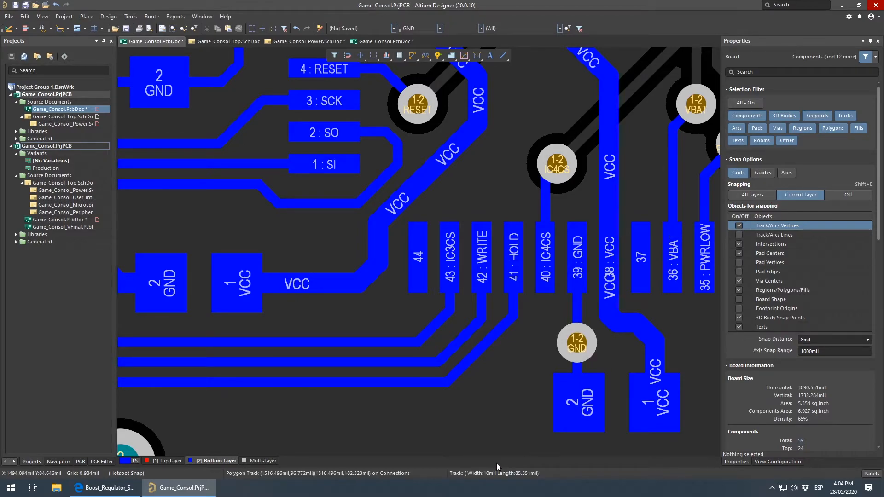
Delete the GND track segments that lead to pin 4 of the lower memory chip
right_click_drag(375, 390, 616, 352)
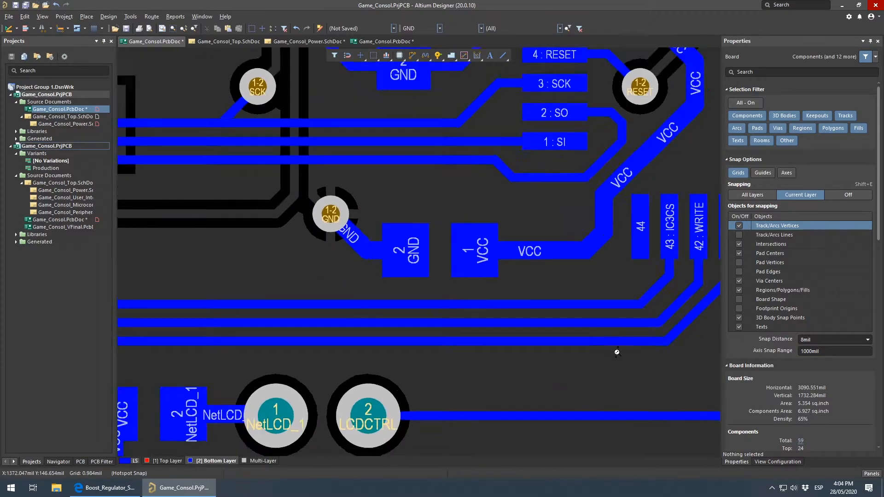
scroll(617, 352, "down", 3, "ctrl")
right_click_drag(255, 362, 462, 326)
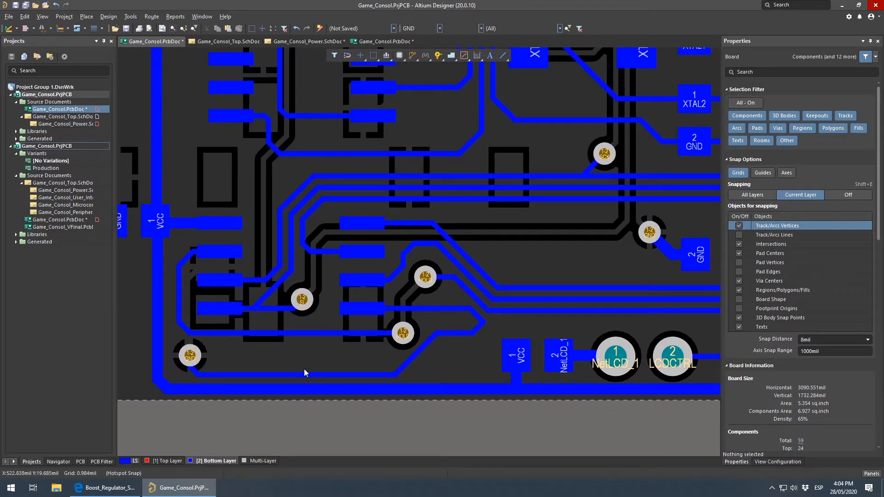
left_click(480, 320)
key("Delete")
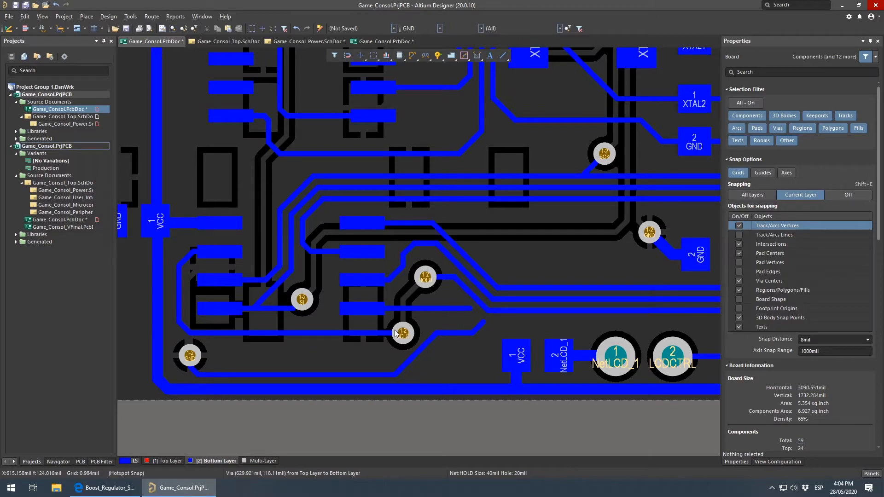
left_click(445, 308)
key("Delete")
Delete the HOLD via beside the memory chip and the HOLD track linking it on the top layer
left_click(409, 338)
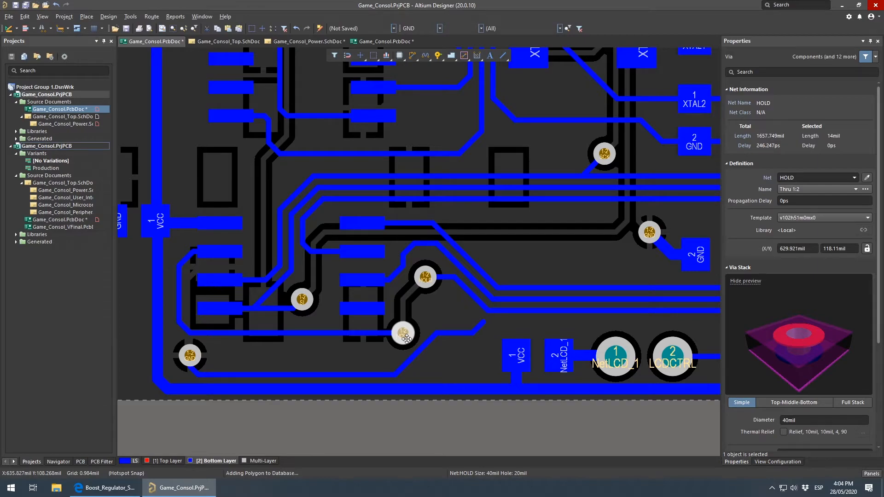
key("Delete")
key("KP_Multiply")
left_click(403, 325)
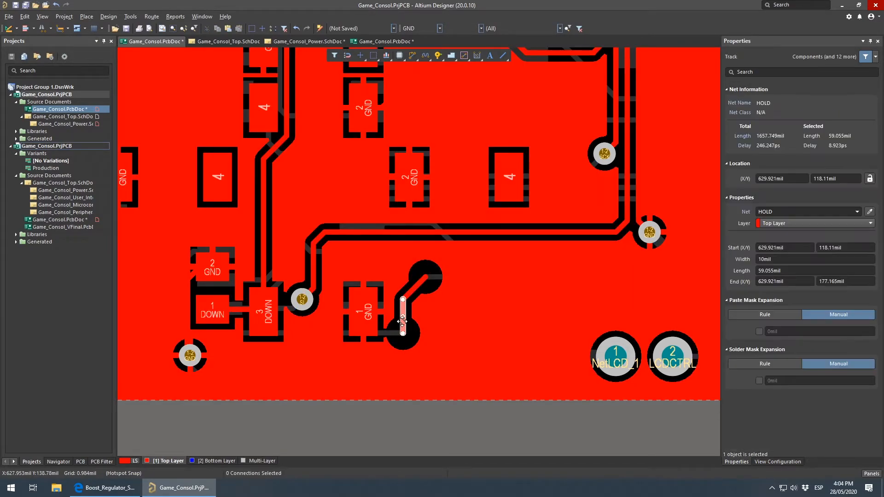
key("Delete")
key("KP_Multiply")
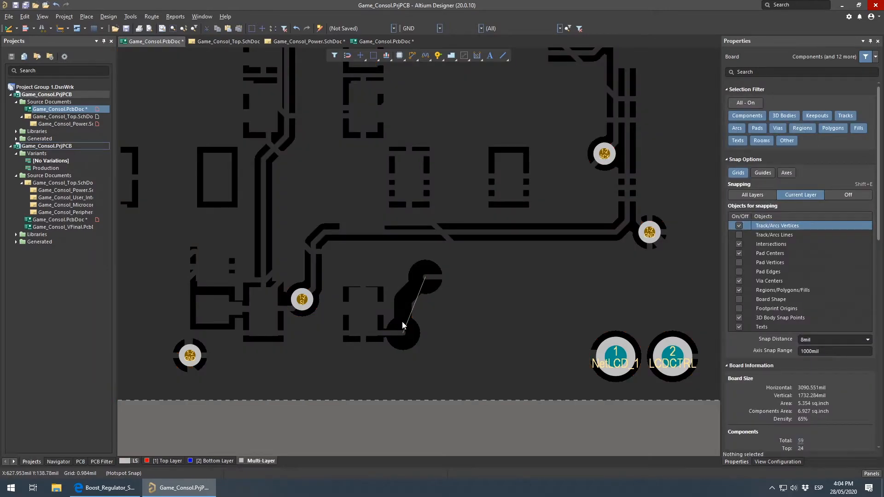
Route a short GND track from pin 4 of the memory chip and place a GND via at its end
scroll(401, 322, "up", 3, "ctrl")
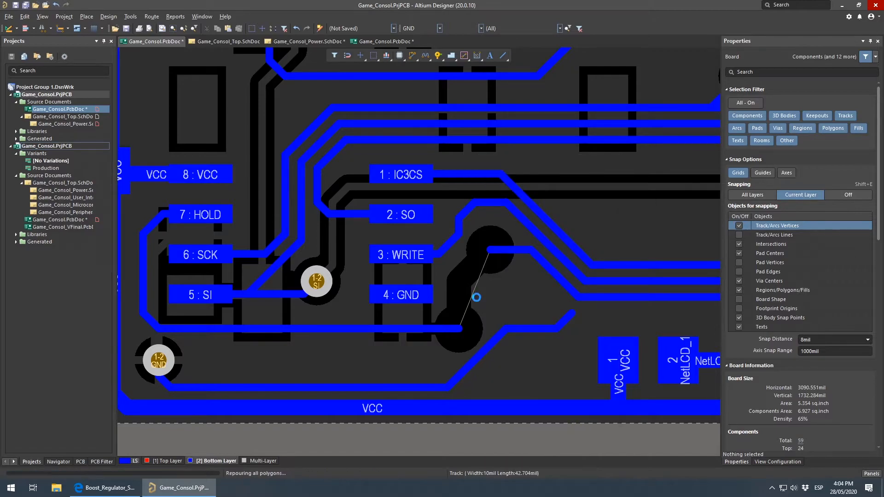
right_click_drag(495, 303, 474, 300)
key("ctrl+w")
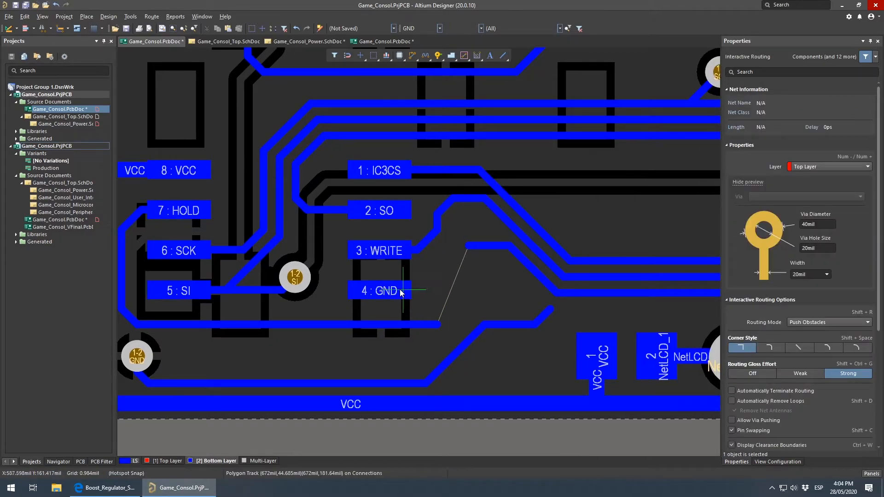
left_click(439, 293)
left_click(438, 292)
right_click(475, 291)
right_click(475, 290)
key("p")
key("v")
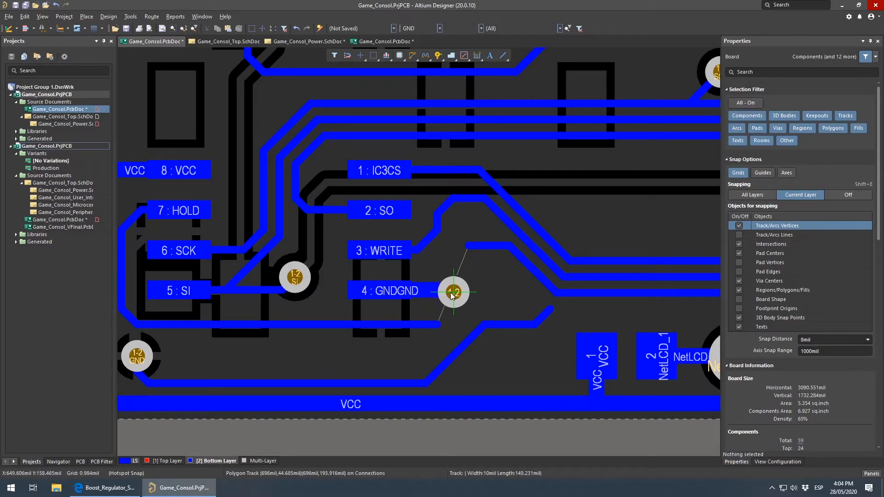
left_click(436, 291)
right_click(492, 322)
Extend the HOLD track's end diagonally past the new GND via and delete the first segments of its old path
left_click(440, 325)
left_click_drag(443, 325, 480, 287)
left_click(481, 246)
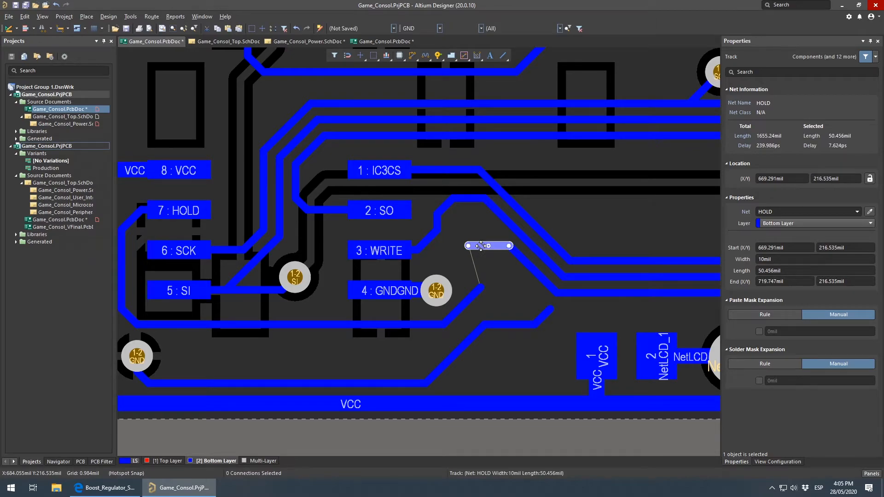
key("Delete")
left_click(517, 254)
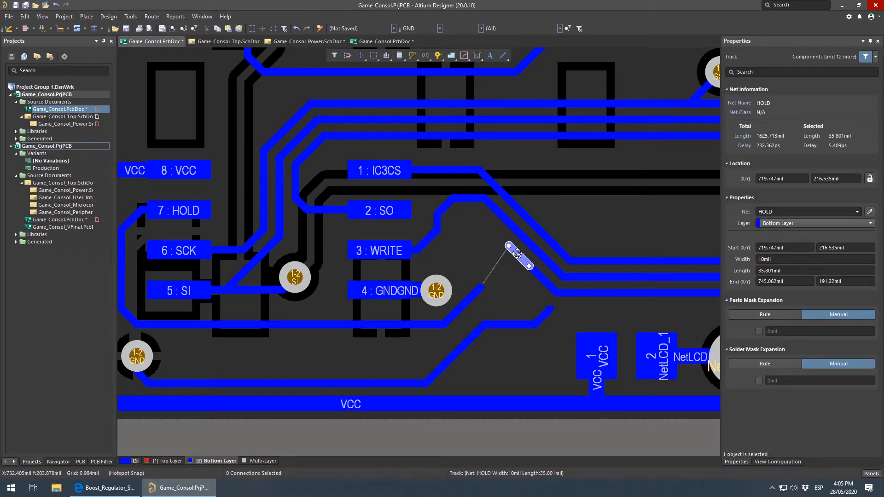
key("Delete")
Delete the remaining old diagonal HOLD segment and extend the horizontal HOLD track to meet the redirected end
left_click(543, 280)
key("Delete")
left_click(566, 293)
left_click(529, 266)
key("Delete")
left_click(471, 298)
left_click_drag(481, 288, 560, 297)
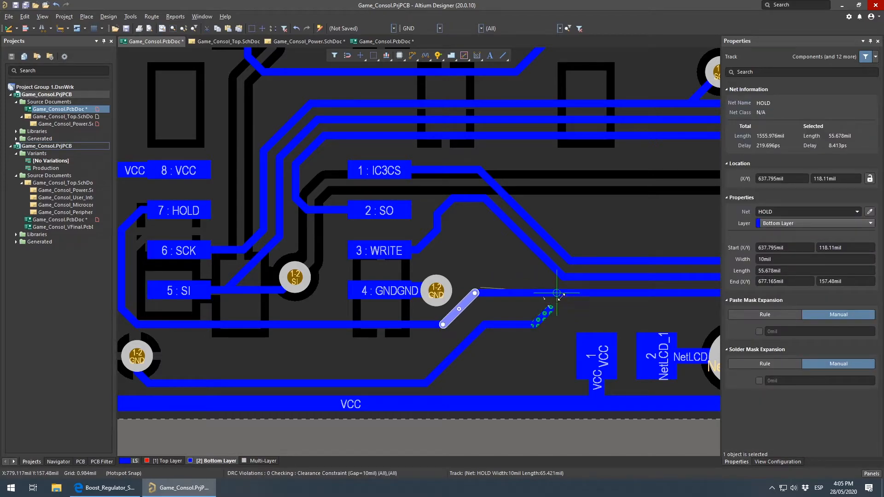
Delete the leftover GND track segments below the memory chip and the GND via near the board corner
left_click(539, 315)
key("Delete")
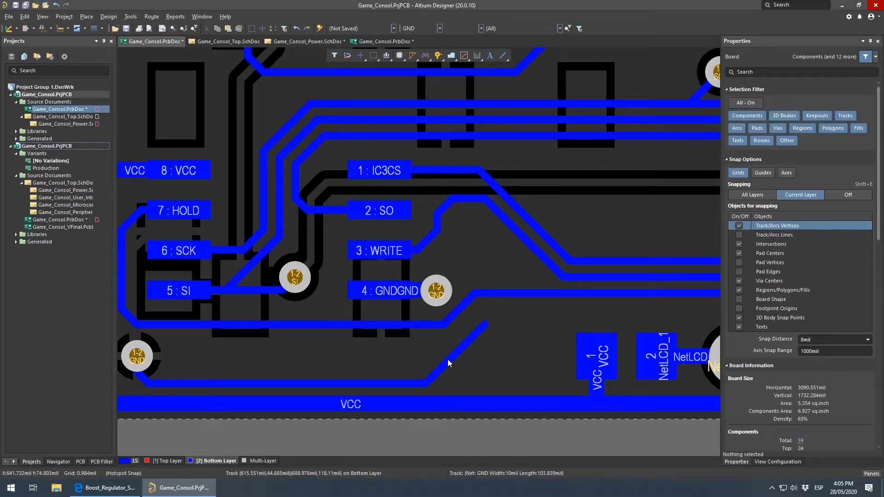
left_click(454, 358)
right_click_drag(322, 382, 445, 347)
key("Tab")
key("Delete")
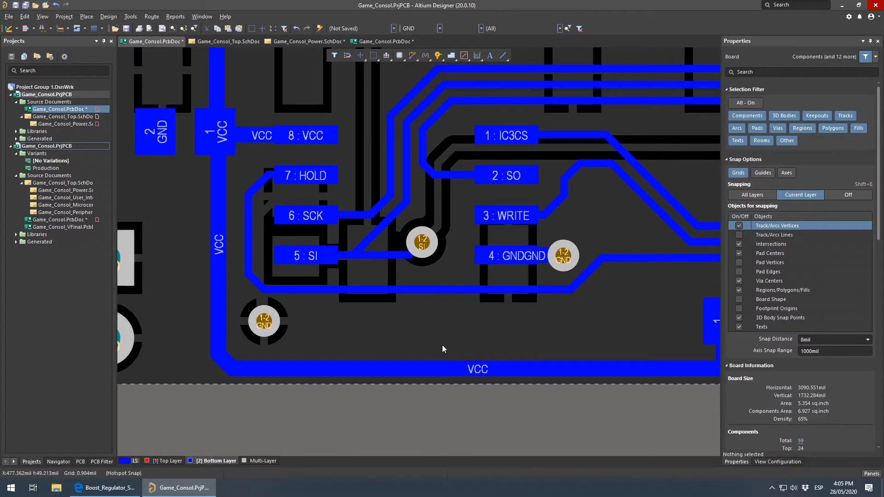
left_click(260, 322)
key("Delete")
Reshape the WRITE track to run straight out of memory chip pin 3 before angling down to the parallel tracks
right_click_drag(464, 352, 357, 373)
scroll(357, 374, "down", 2, "ctrl")
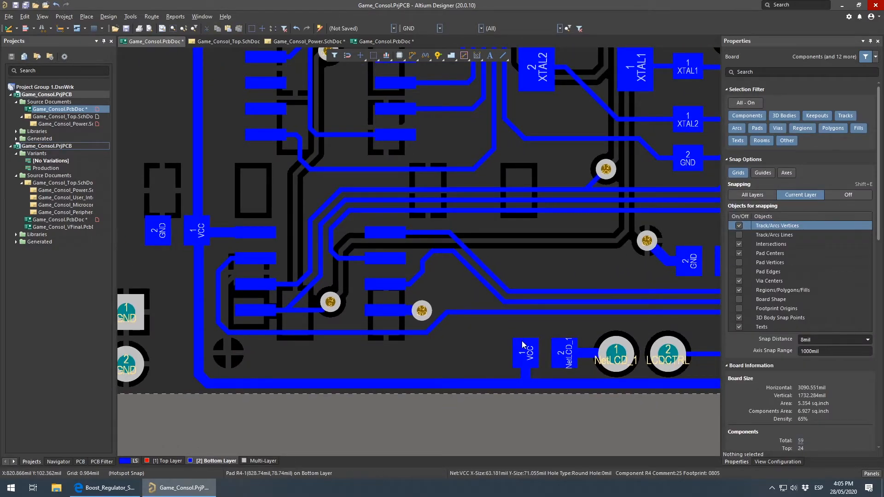
scroll(454, 300, "up", 2, "ctrl")
scroll(447, 267, "up", 4, "ctrl")
right_click_drag(455, 214, 454, 291)
left_click(426, 218)
left_click_drag(426, 219, 445, 242)
left_click(483, 203)
left_click_drag(484, 201, 456, 307)
left_click(596, 285)
right_click_drag(596, 285, 421, 249)
scroll(421, 247, "down", 6, "ctrl")
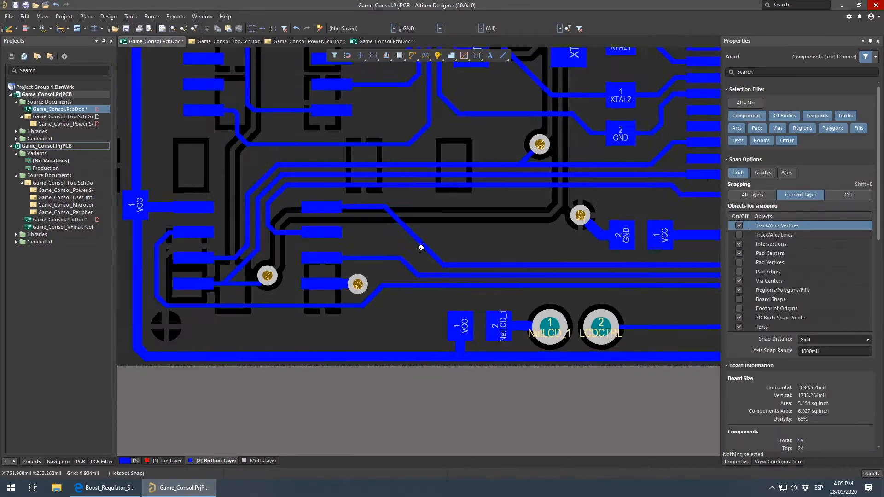
Examine the SI net's routing from memory chip pin 5 through its branch and via toward the microcontroller and the LCD connector
scroll(484, 319, "up", 5, "ctrl")
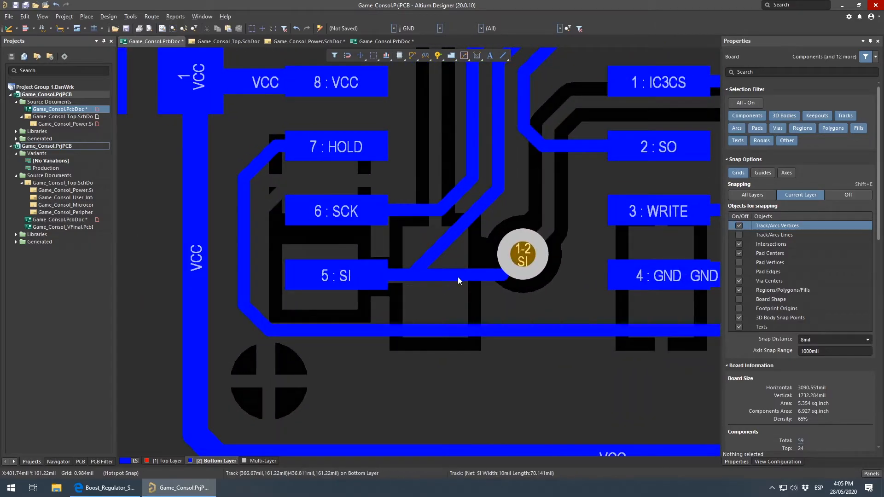
left_click(467, 278)
scroll(426, 281, "down", 6, "ctrl")
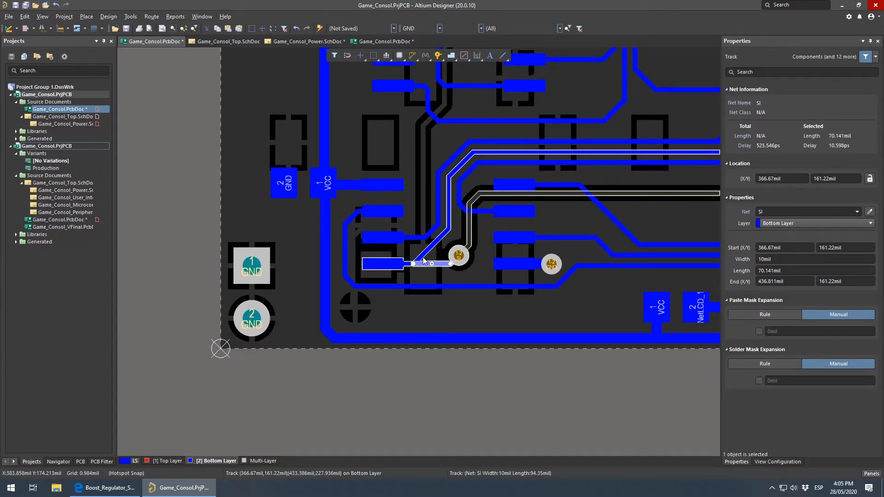
right_click_drag(422, 253, 352, 304)
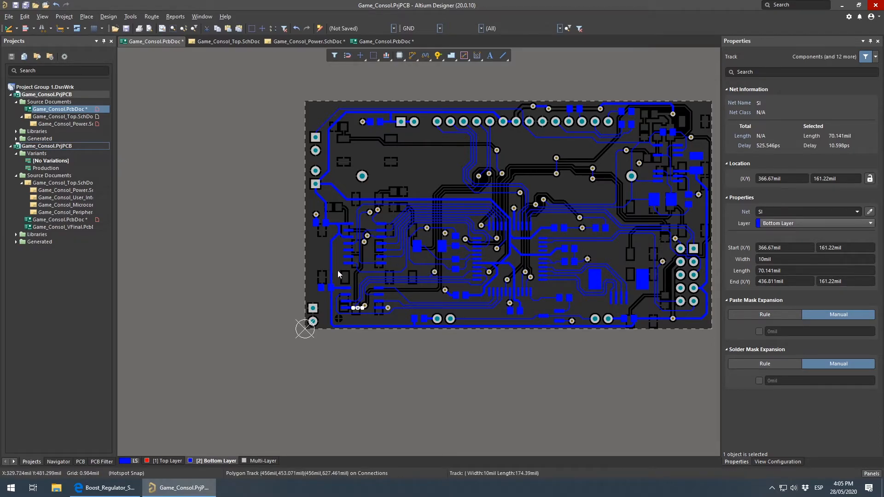
scroll(372, 288, "up", 4, "ctrl")
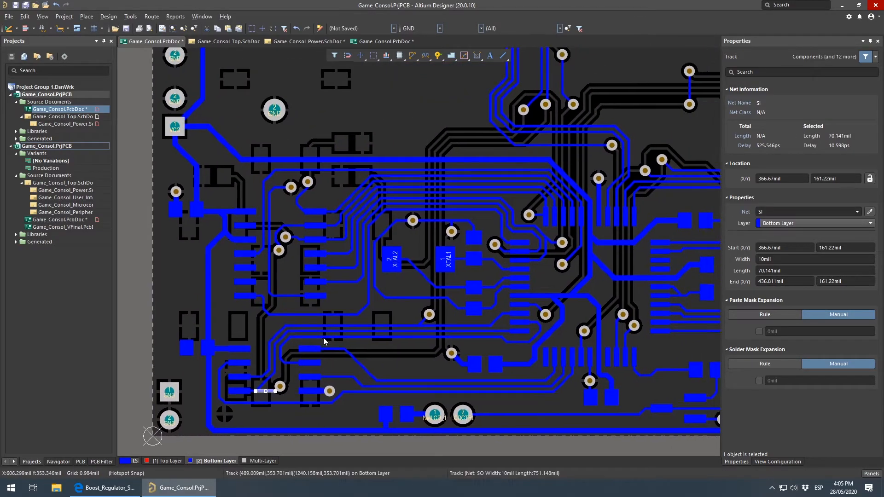
right_click_drag(540, 160, 465, 357)
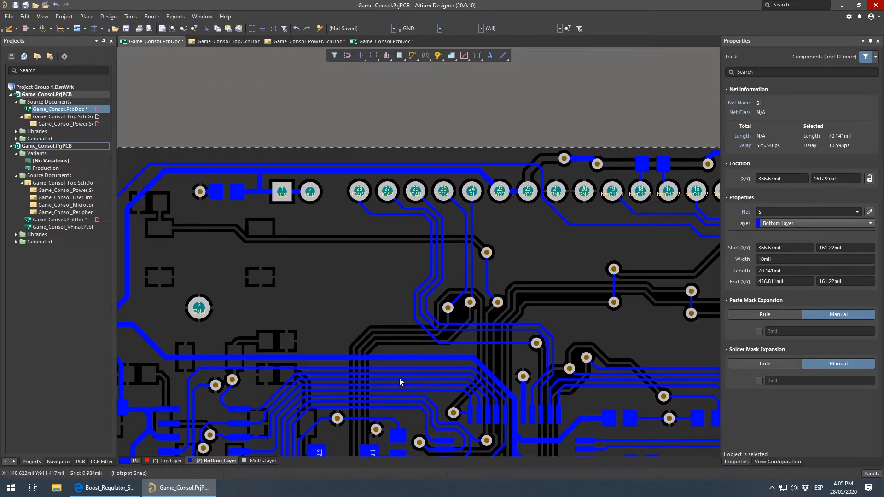
right_click_drag(401, 326, 474, 166)
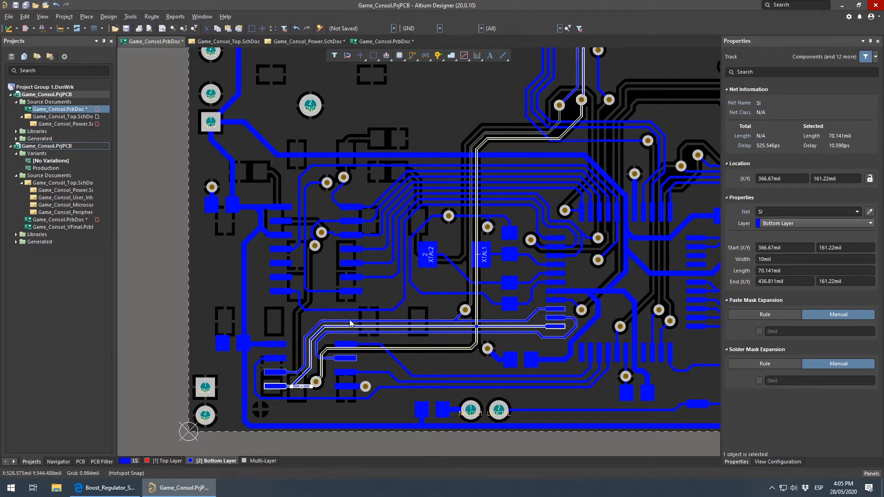
right_click_drag(554, 151, 460, 321)
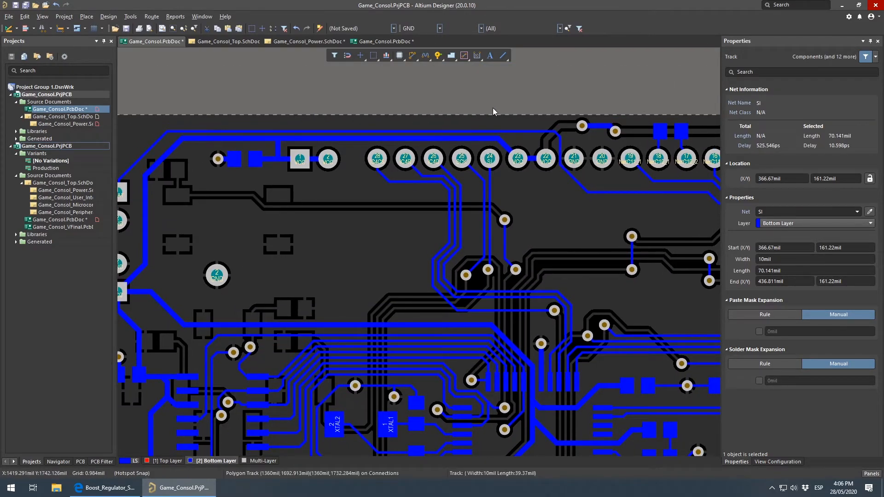
Examine the second board's top-layer routing between the SPI and LCD connector pins, the microcontroller and the neighbouring chips
left_click(384, 43)
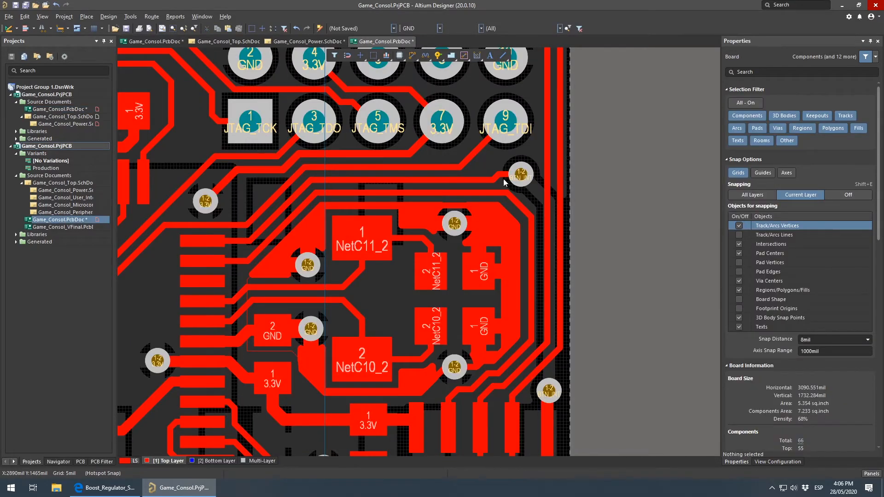
scroll(572, 170, "down", 5, "ctrl")
scroll(573, 170, "down", 1, "ctrl")
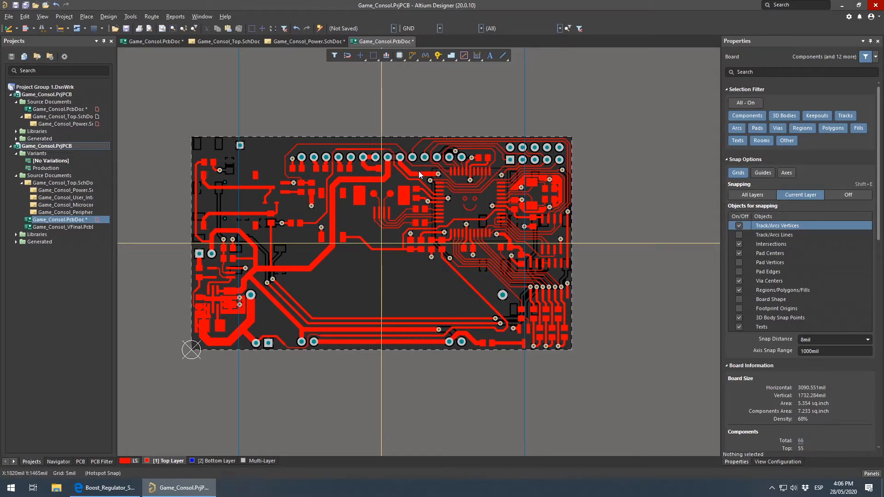
right_click_drag(479, 204, 412, 292)
scroll(372, 237, "up", 3, "ctrl")
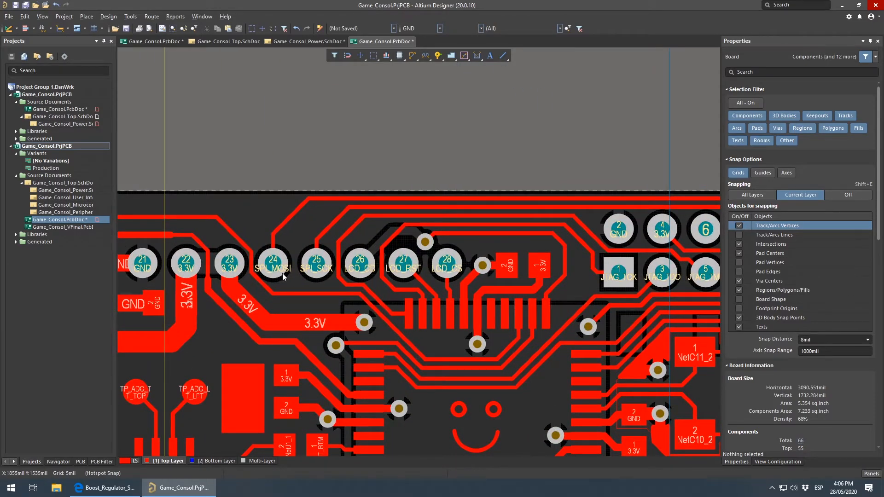
scroll(295, 261, "down", 2, "ctrl")
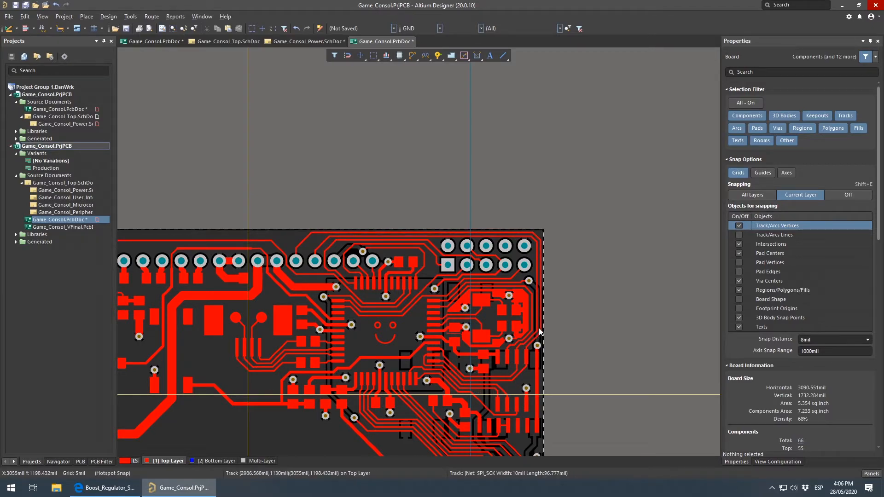
right_click_drag(501, 348, 580, 262)
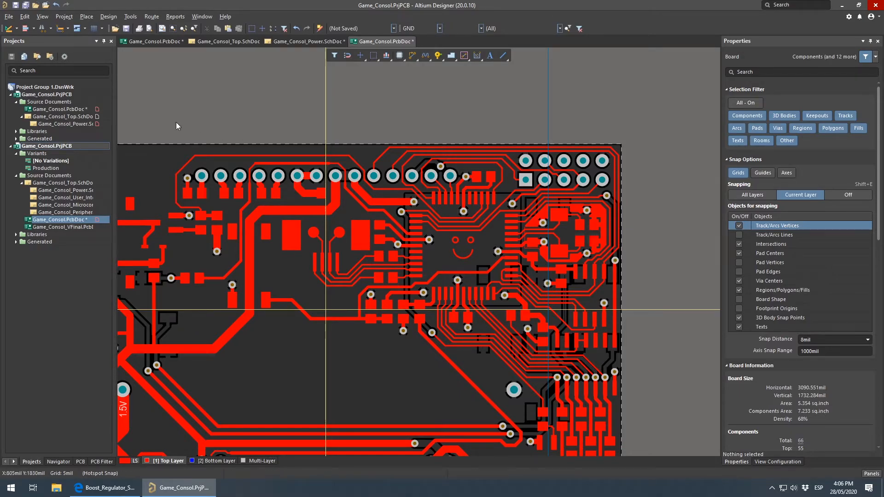
Return to the first board and inspect the GND track between the decoupling capacitor below the crystal and its via
left_click(145, 41)
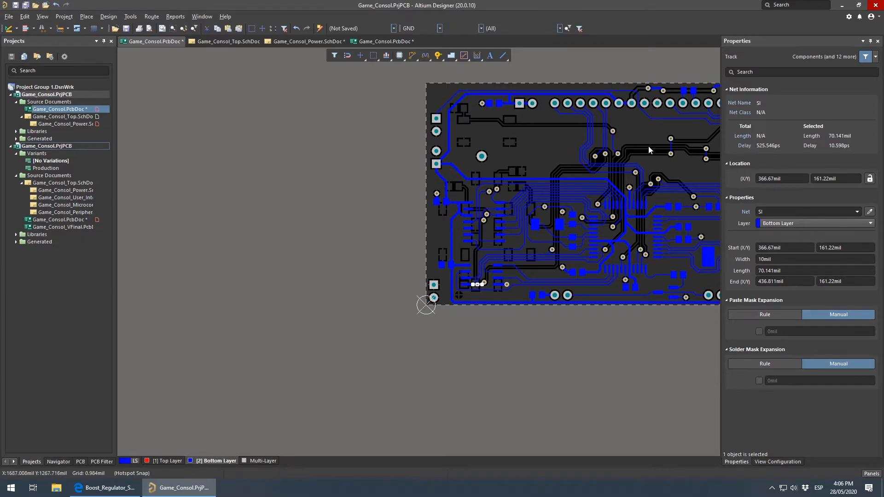
right_click_drag(643, 143, 526, 203)
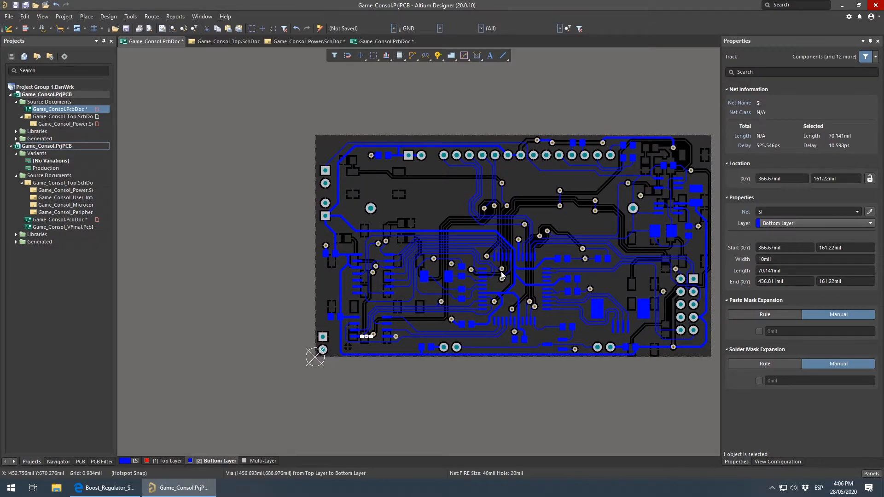
right_click_drag(532, 279, 463, 309)
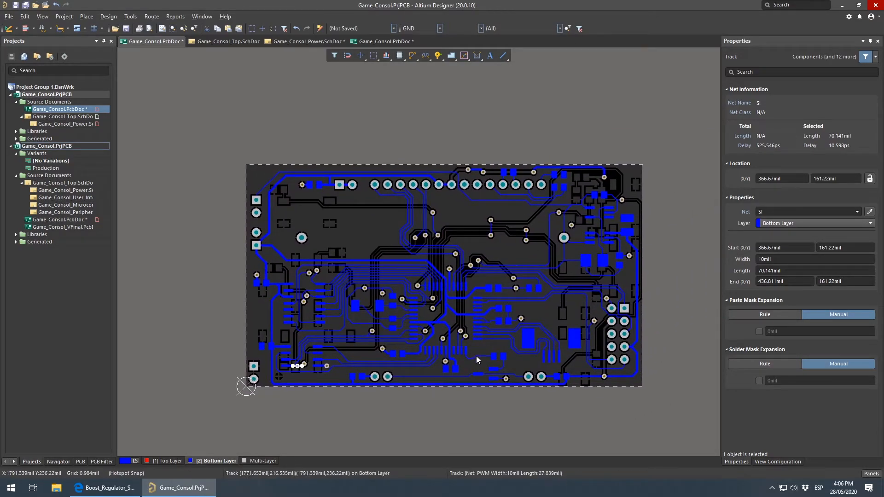
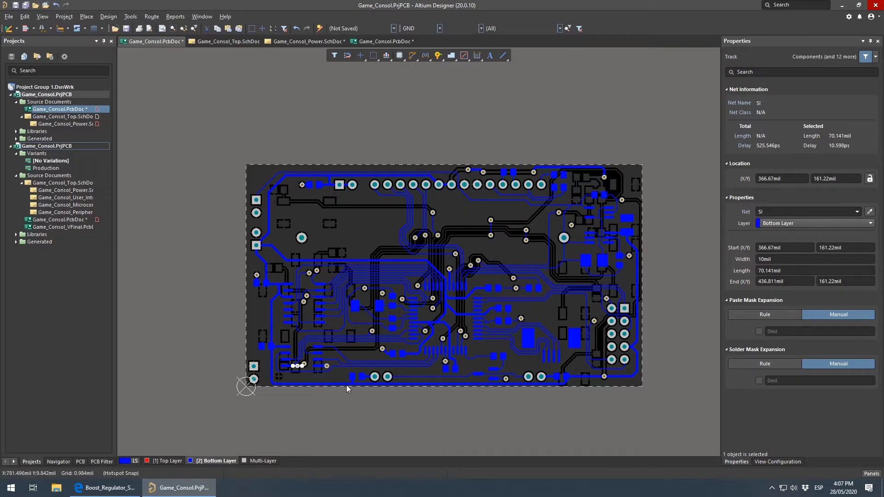
middle_click_drag(357, 373, 356, 370)
right_click_drag(294, 433, 456, 259)
right_click_drag(617, 265, 338, 409)
middle_click_drag(417, 295, 417, 301)
right_click_drag(529, 254, 515, 341)
left_click(465, 312)
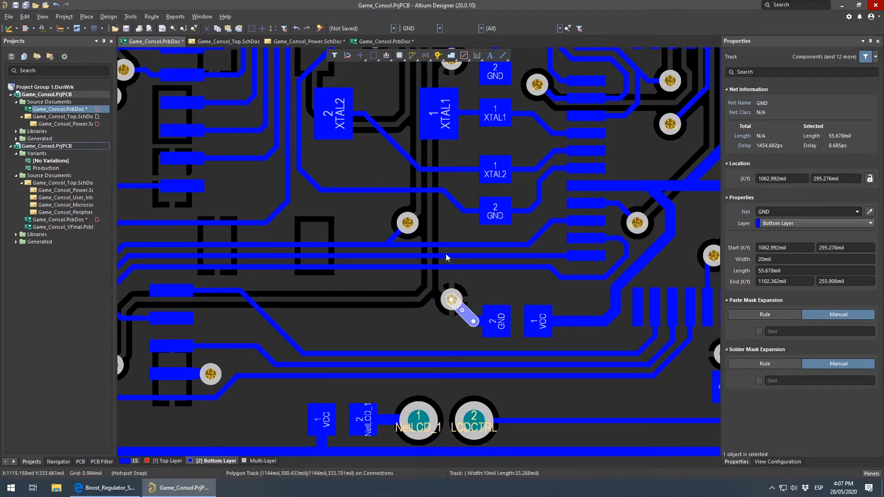
right_click_drag(521, 208, 478, 267)
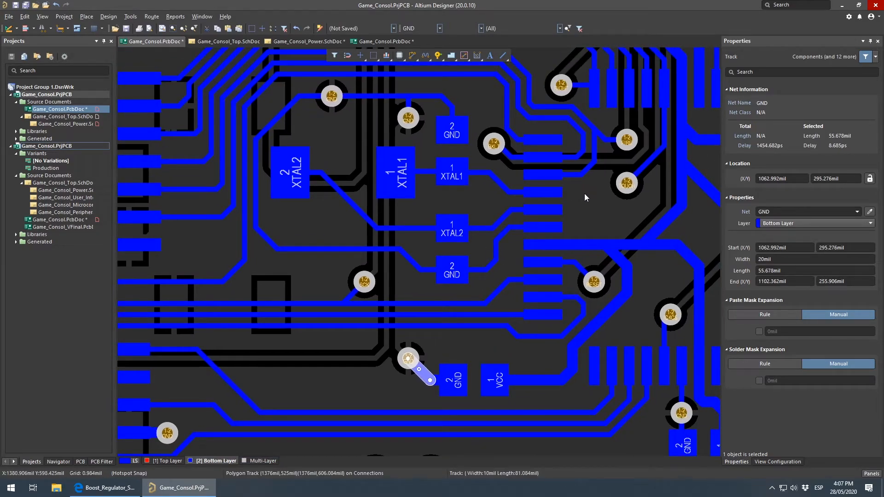
Examine the first board's overall bottom-layer layout and the VBAT and VCC power section near the board edge
scroll(585, 191, "down", 6, "ctrl")
right_click_drag(629, 193, 431, 302)
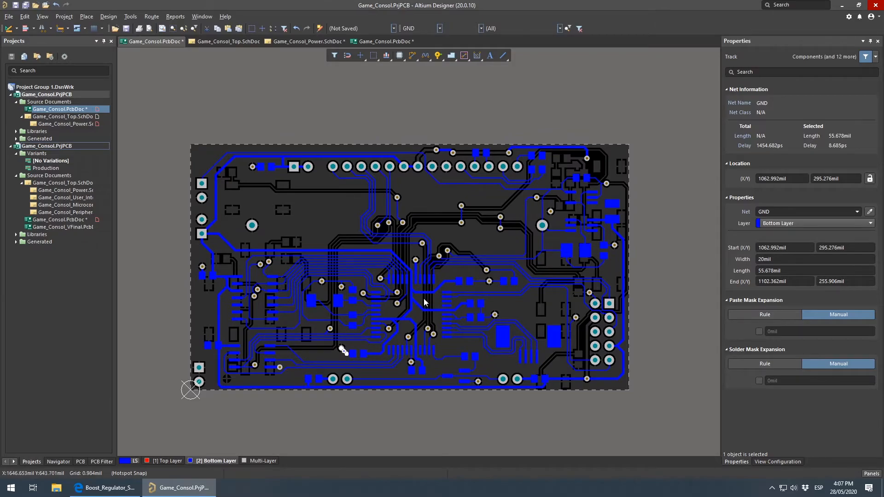
scroll(424, 303, "up", 1, "ctrl")
scroll(454, 305, "up", 5, "ctrl")
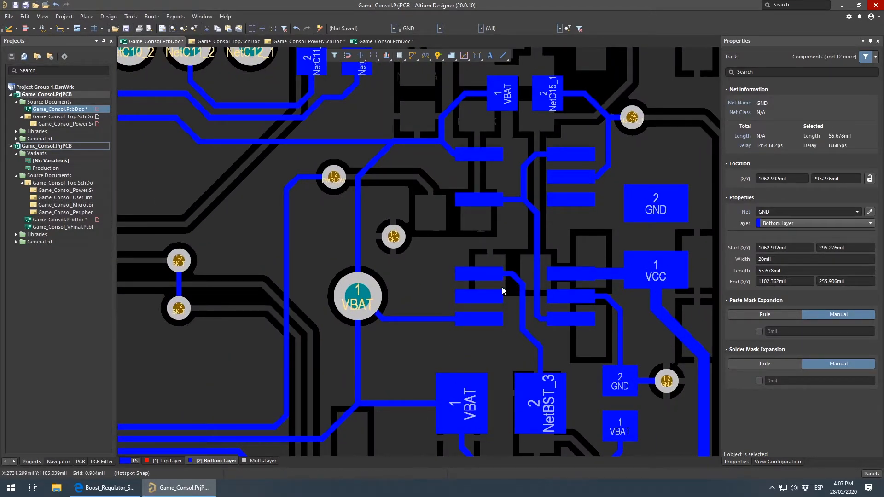
right_click_drag(468, 391, 608, 255)
scroll(593, 273, "down", 5, "ctrl")
right_click_drag(248, 364, 533, 286)
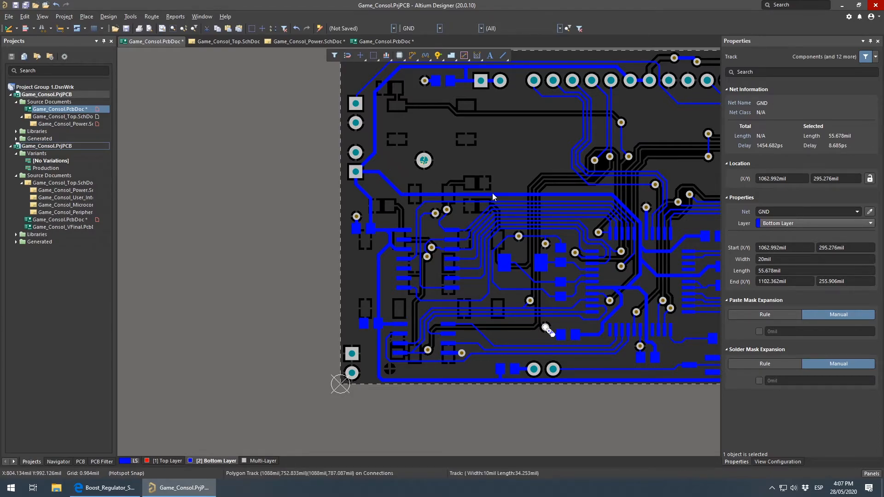
Inspect the bottom-layer placement and routing around the power section, crystal, microcontroller and memory chip on the first board
right_click_drag(520, 316, 446, 368)
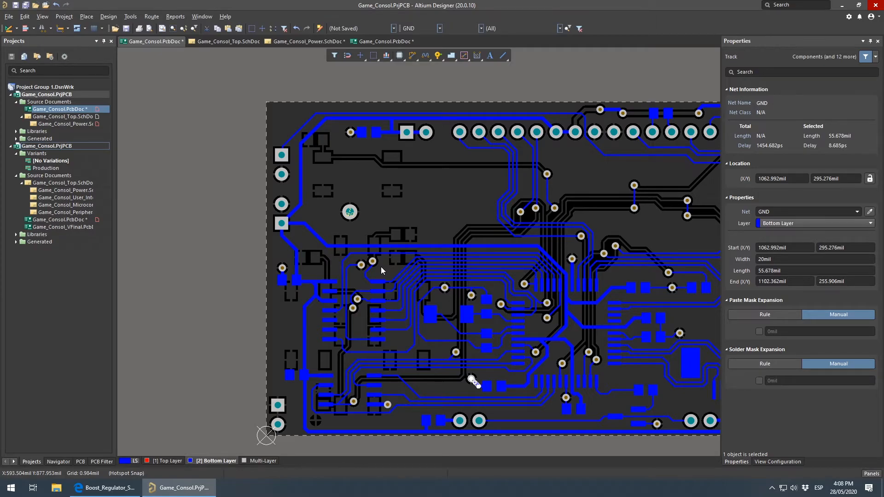
scroll(380, 266, "up", 5, "ctrl")
scroll(539, 219, "up", 1, "ctrl")
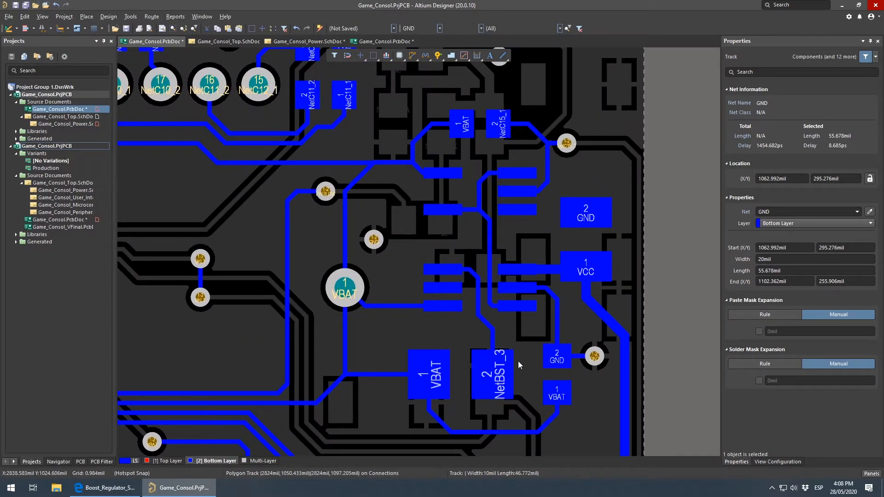
scroll(521, 360, "down", 5, "ctrl")
scroll(449, 268, "up", 3, "ctrl")
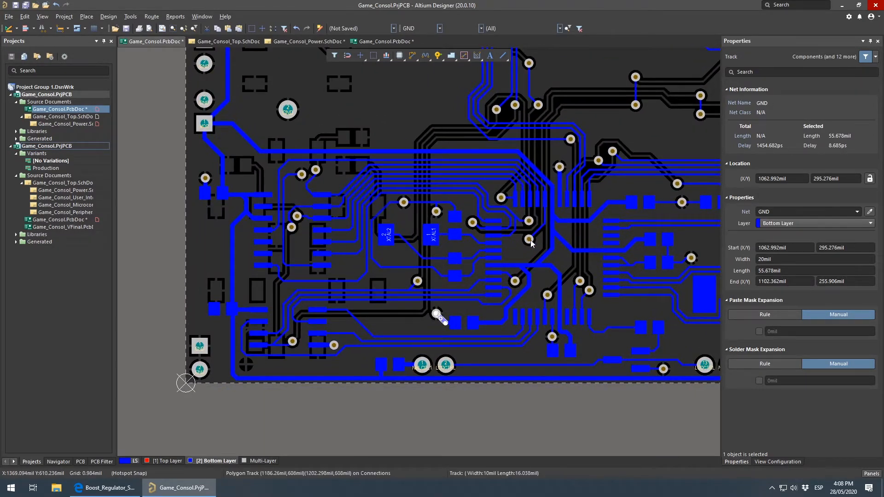
right_click_drag(668, 247, 504, 263)
scroll(491, 238, "up", 3, "ctrl")
right_click_drag(303, 285, 739, 246)
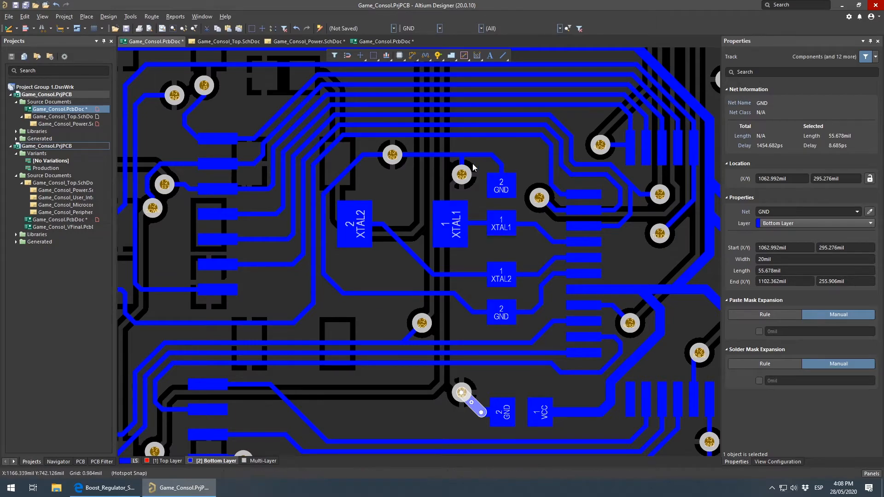
scroll(605, 213, "down", 3, "ctrl")
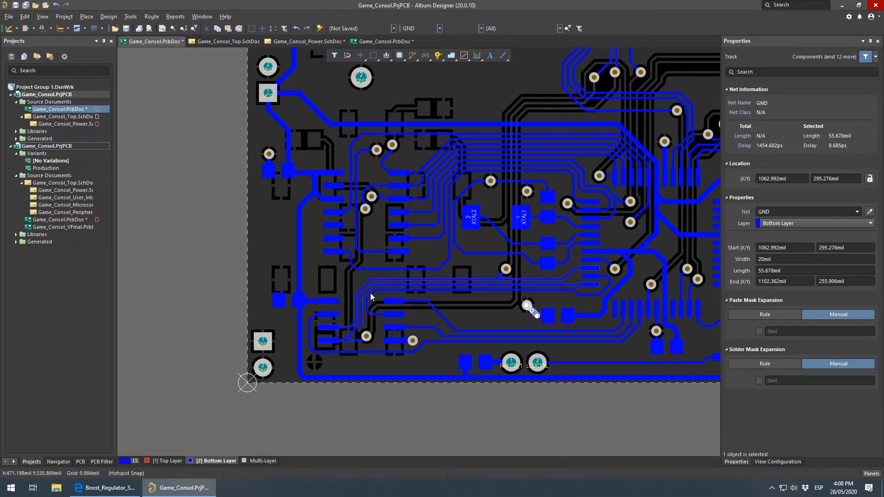
right_click_drag(586, 271, 485, 393)
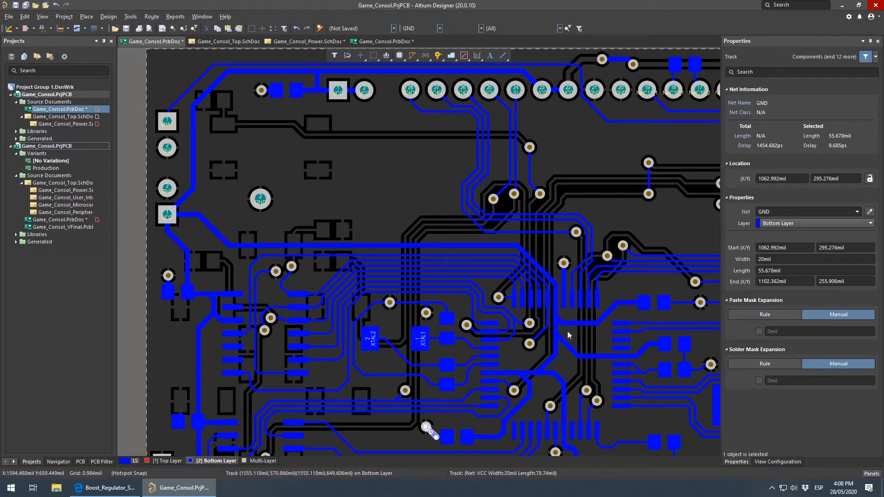
Examine the Game_Consol_Top schematic's ATMEGA16, NAND, JTAG, FRAM and LCD connections
left_click(228, 41)
scroll(424, 200, "down", 4, "ctrl")
right_click_drag(587, 249, 461, 338)
left_click(554, 370)
right_click_drag(672, 222, 468, 258)
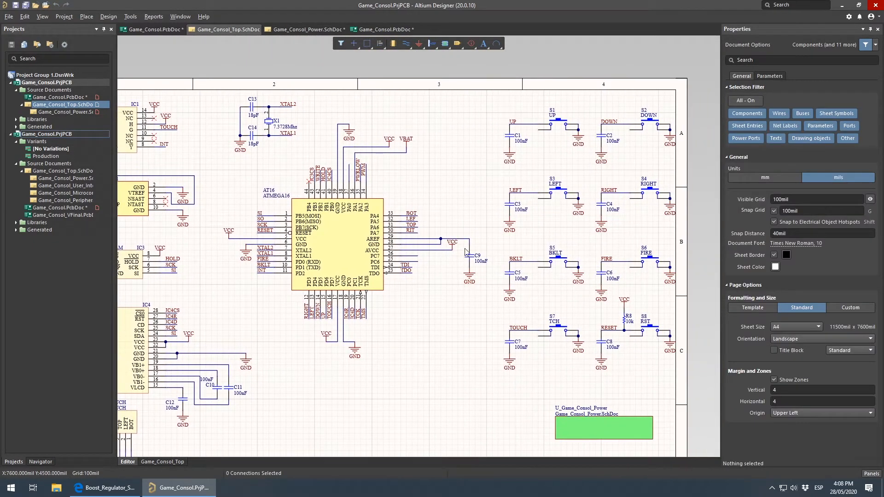
right_click_drag(369, 295, 457, 300)
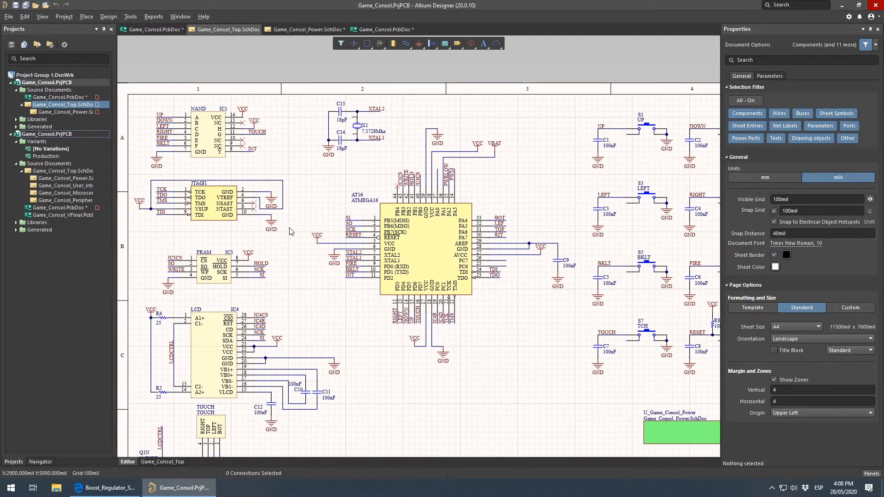
right_click_drag(218, 162, 485, 295)
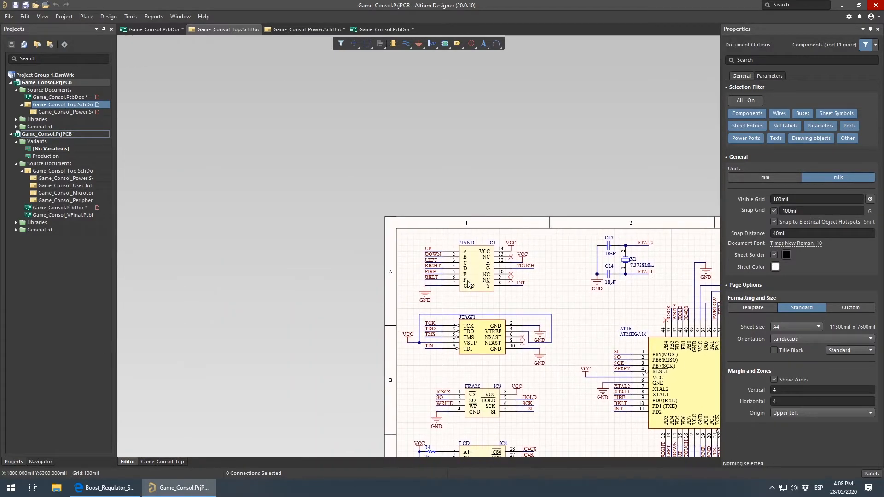
scroll(447, 260, "up", 4, "ctrl")
right_click_drag(621, 353, 449, 335)
scroll(519, 326, "down", 6, "ctrl")
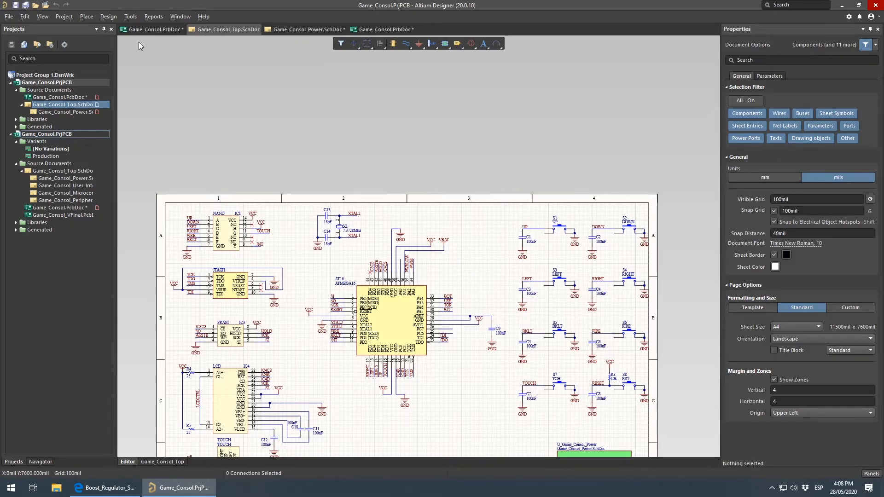
Return to the first board's layout and examine the long parallel tracks between the NAND chip, crystal and microcontroller
left_click(148, 29)
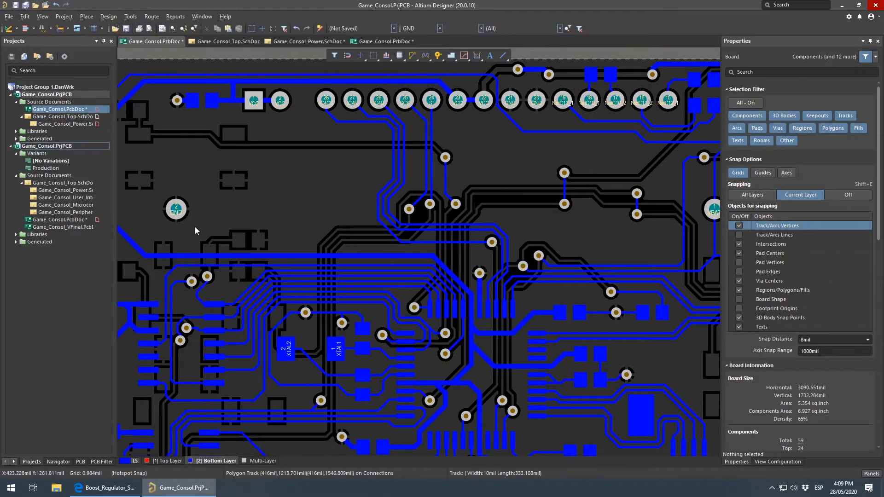
right_click_drag(360, 323, 577, 309)
right_click_drag(665, 335, 489, 274)
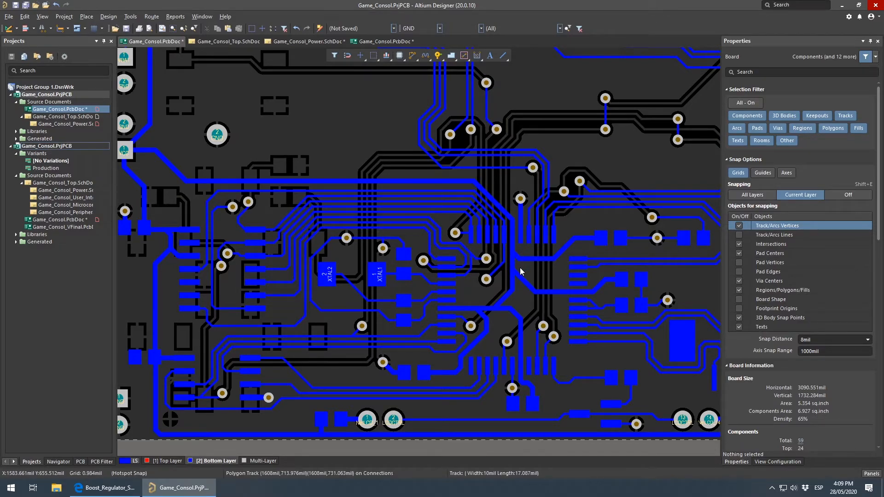
right_click_drag(351, 185, 408, 280)
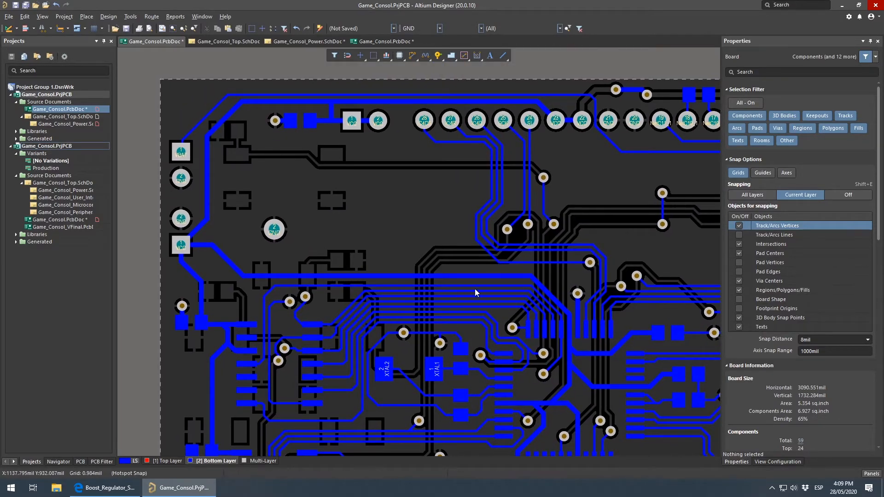
right_click_drag(589, 297, 313, 285)
right_click_drag(258, 283, 528, 287)
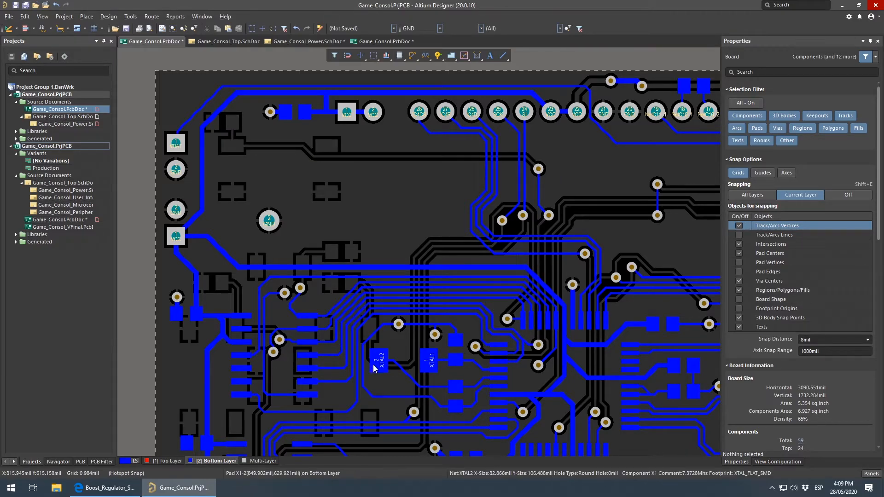
Compare the microcontroller and crystal routing on the first board's bottom layer with that on the second board's top layer
right_click_drag(567, 431, 360, 356)
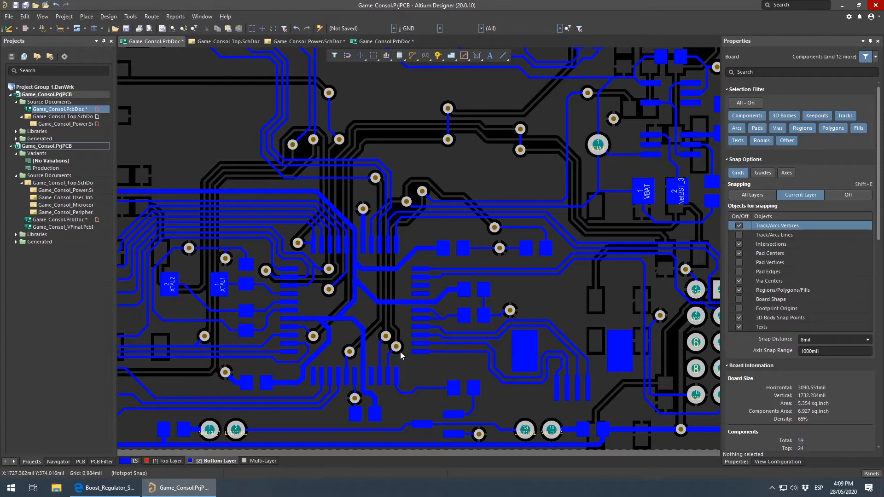
right_click_drag(240, 324, 403, 396)
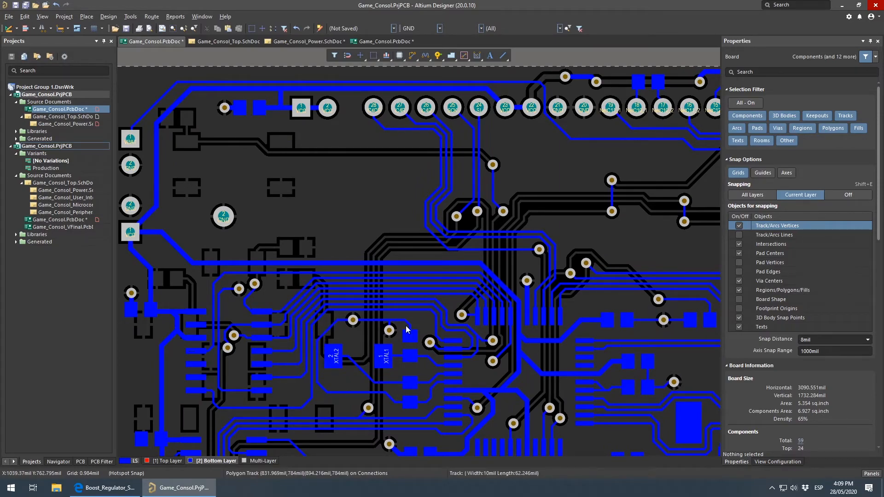
left_click(385, 42)
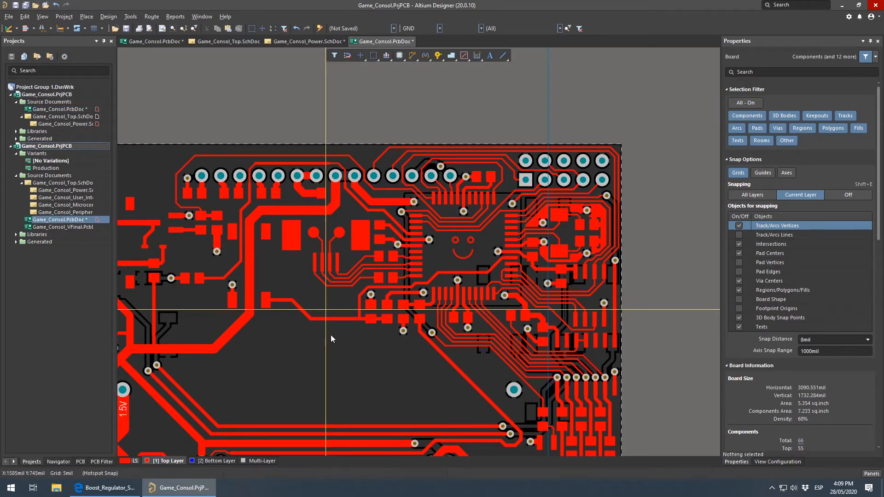
right_click_drag(229, 305, 429, 277)
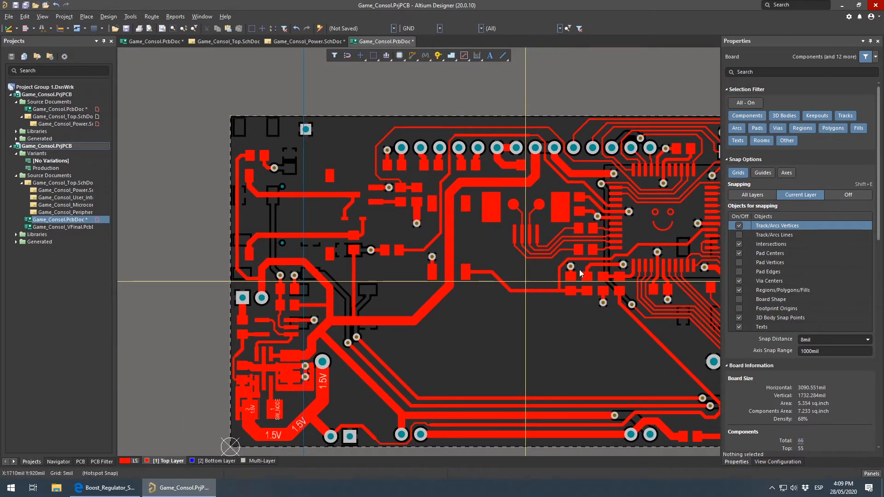
scroll(559, 272, "up", 3, "ctrl")
scroll(447, 228, "up", 3, "ctrl")
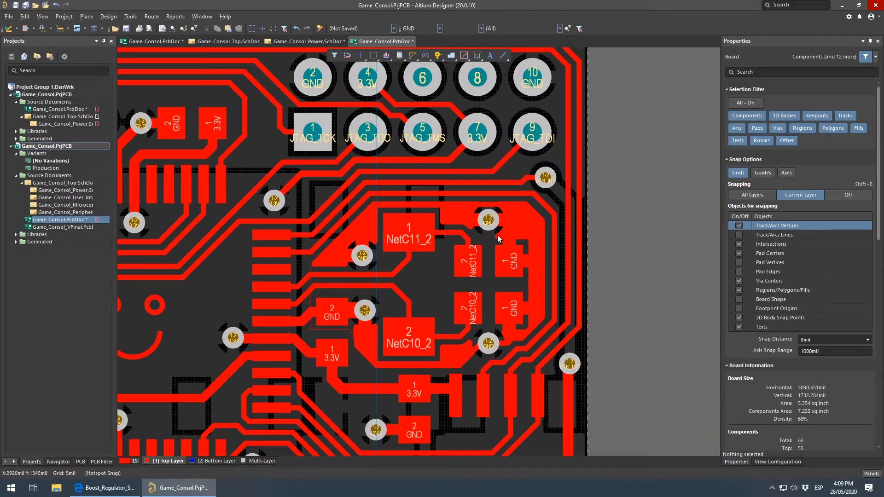
scroll(495, 242, "down", 3, "ctrl")
scroll(325, 324, "up", 3, "ctrl")
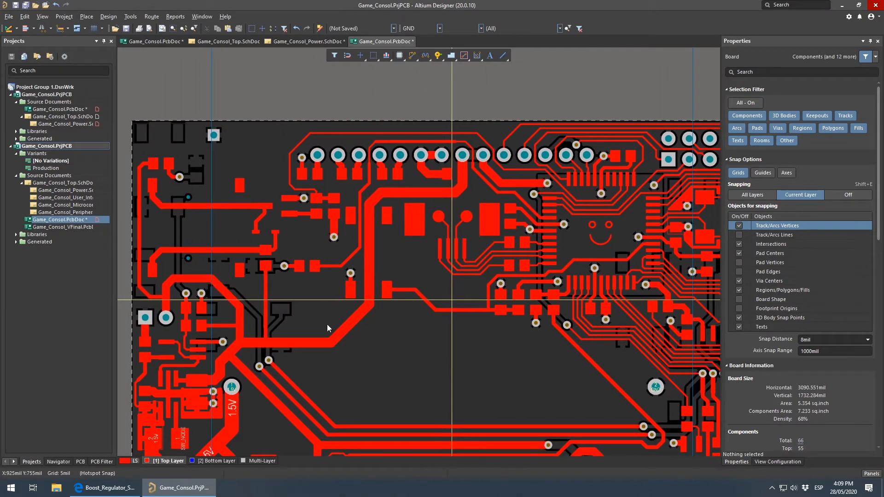
Highlight the 3.3V net on the second board to trace its distribution, clear the highlight and review the overall top-layer layout
left_click(333, 337, "ctrl")
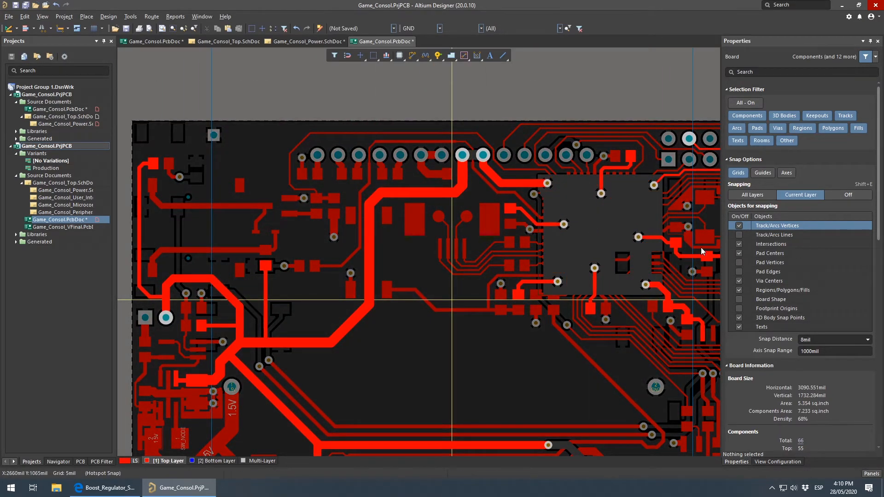
scroll(693, 253, "down", 2, "ctrl")
scroll(626, 287, "down", 2, "ctrl")
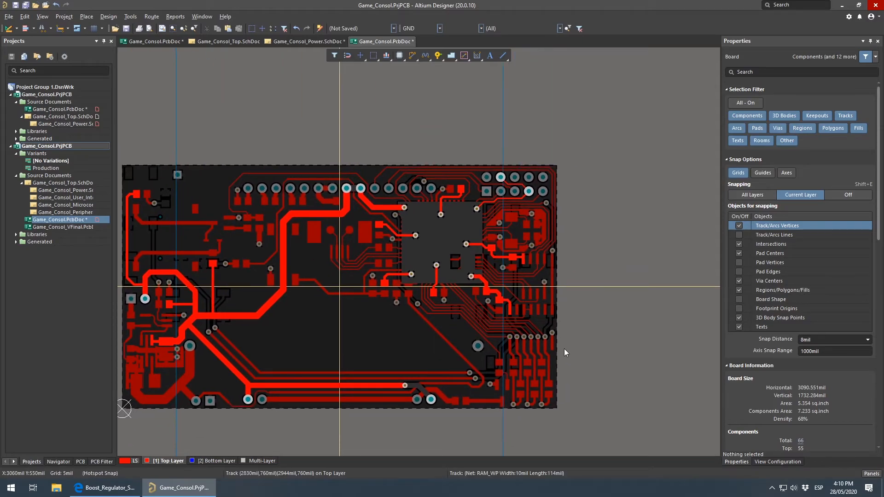
right_click_drag(439, 174, 419, 223)
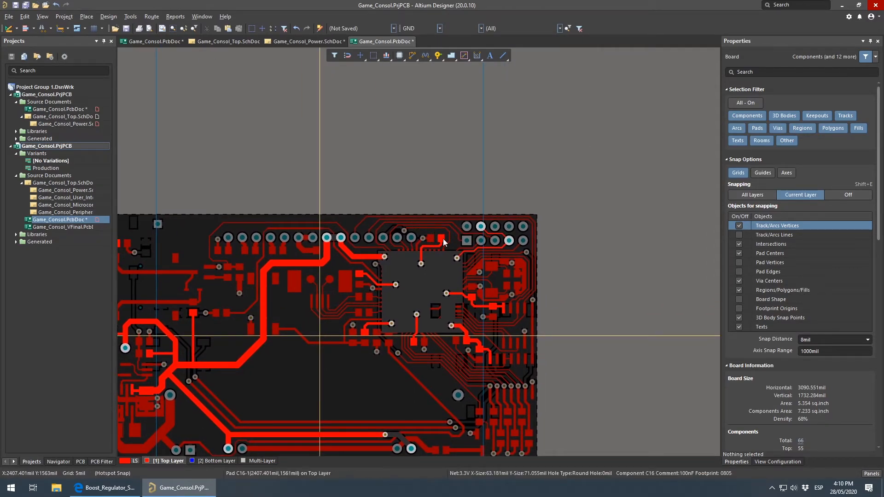
left_click(417, 216)
right_click_drag(498, 362, 524, 291)
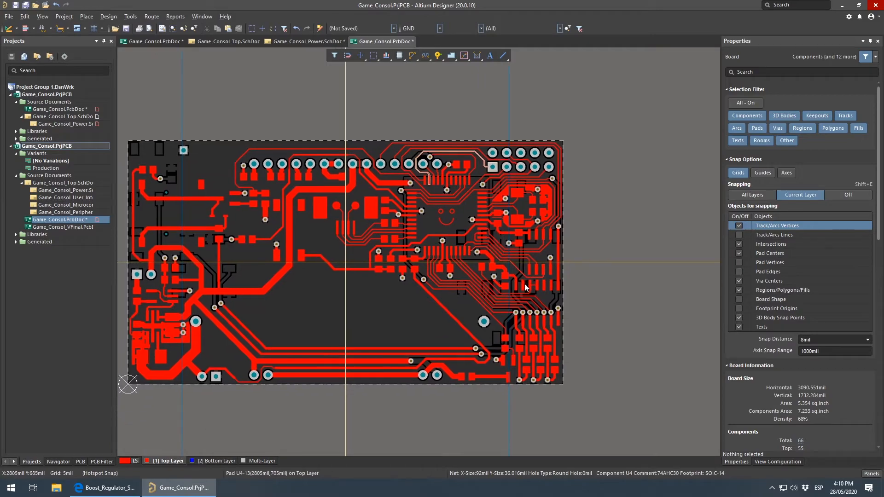
right_click_drag(213, 306, 394, 346)
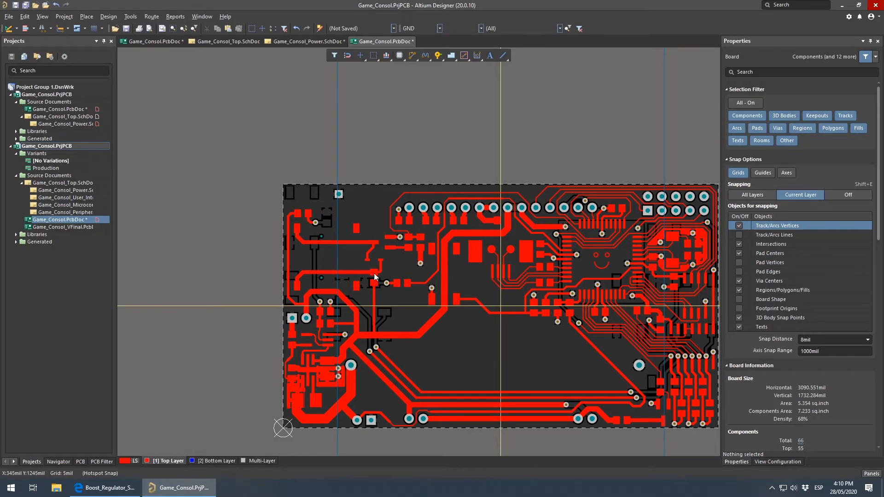
right_click_drag(404, 389, 382, 358)
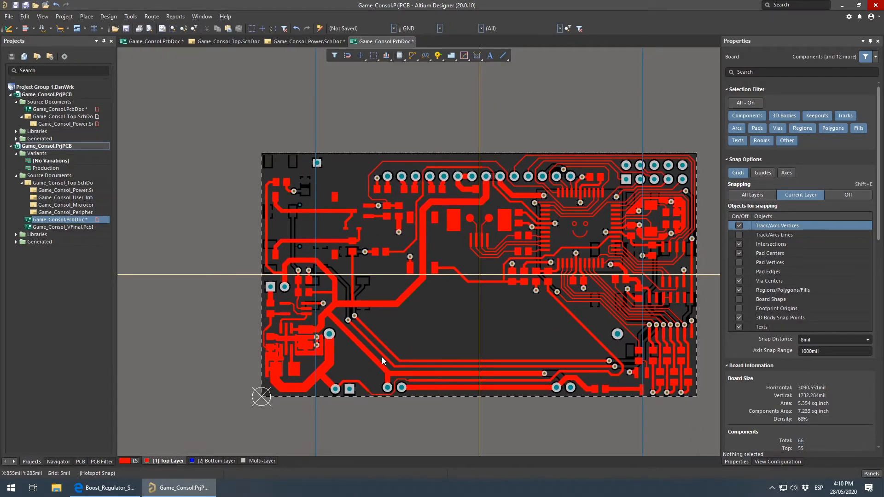
Inspect both sides of the second board in 3D, including the component placement around U3, X1, U6 and U4
key("3")
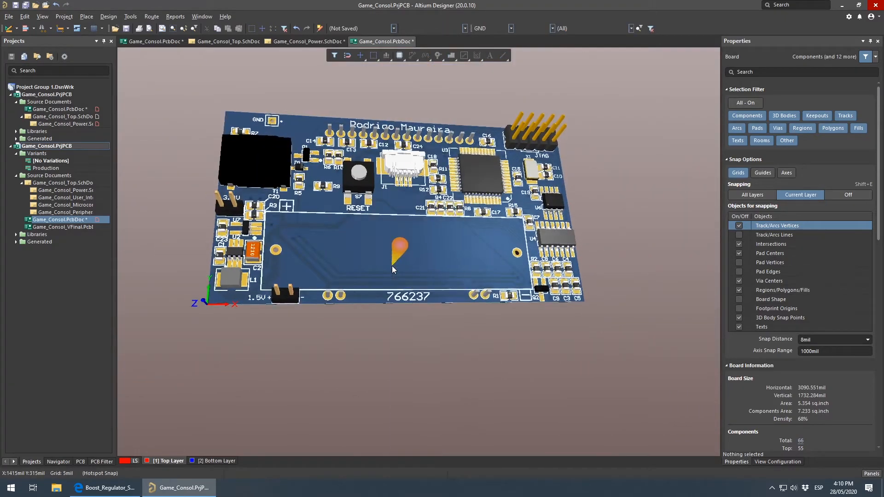
key("ctrl+f")
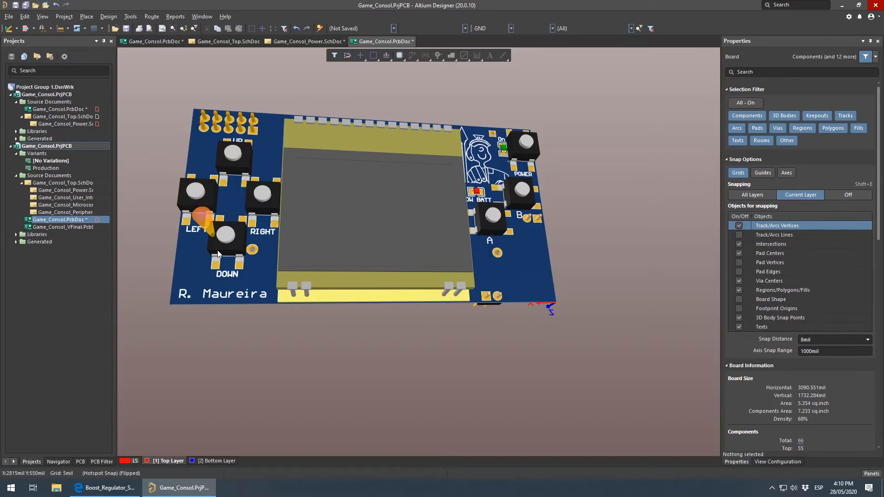
right_click_drag(335, 197, 468, 225, "shift")
right_click_drag(554, 242, 392, 328)
scroll(497, 335, "up", 4, "ctrl")
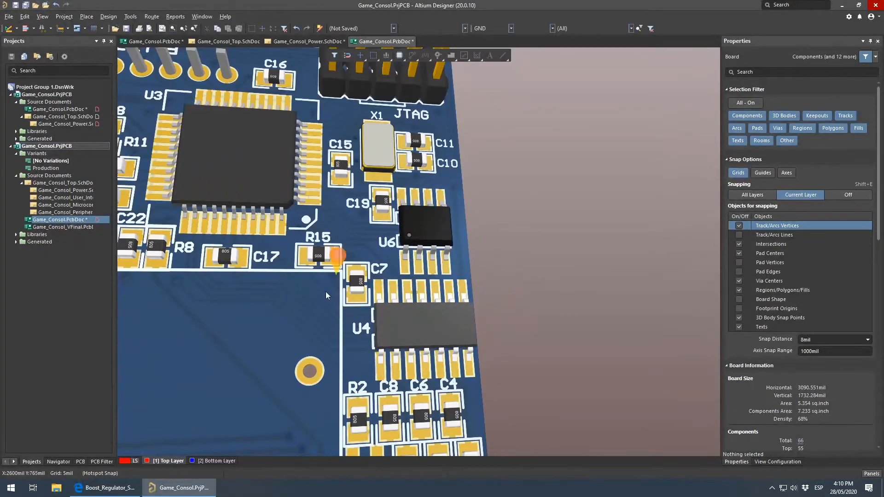
scroll(344, 274, "down", 4, "ctrl")
right_click_drag(242, 291, 379, 278)
Return to the first board's layout and select the NAND chip to examine its placement and surrounding bottom-layer tracks
left_click(152, 41)
scroll(441, 223, "down", 3, "ctrl")
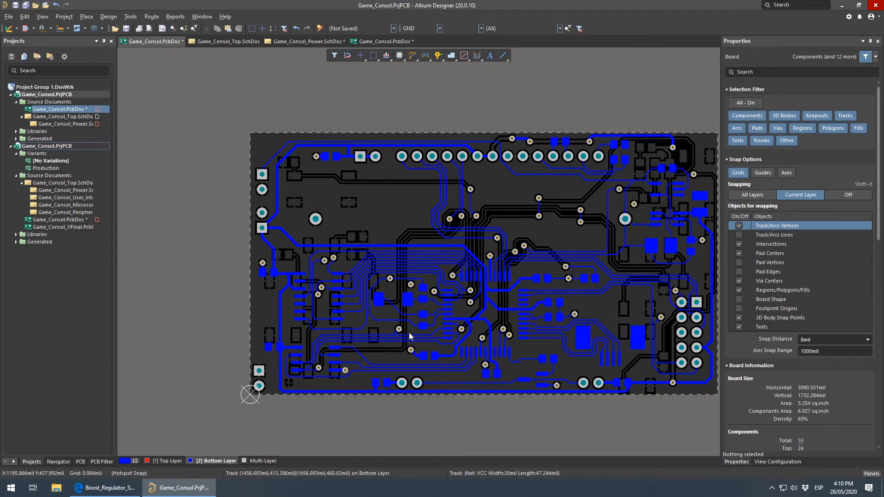
scroll(309, 276, "up", 5, "ctrl")
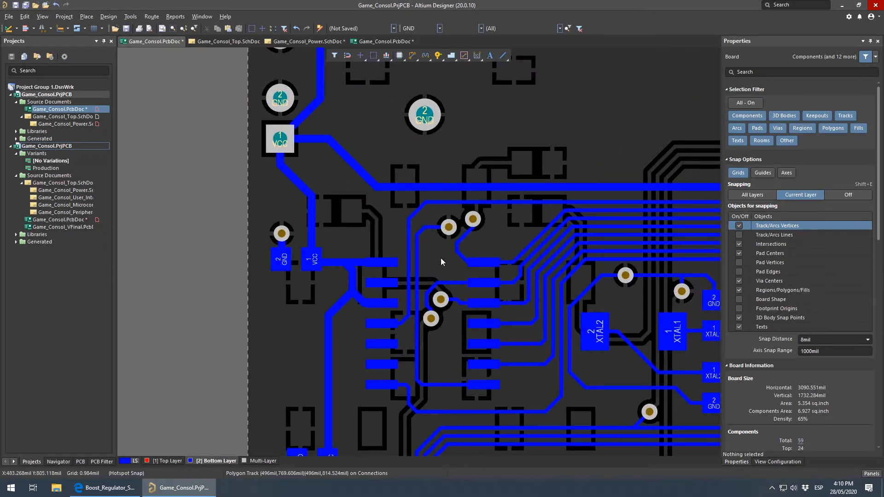
left_click(444, 267)
scroll(409, 231, "down", 2, "ctrl")
scroll(408, 231, "down", 1, "ctrl")
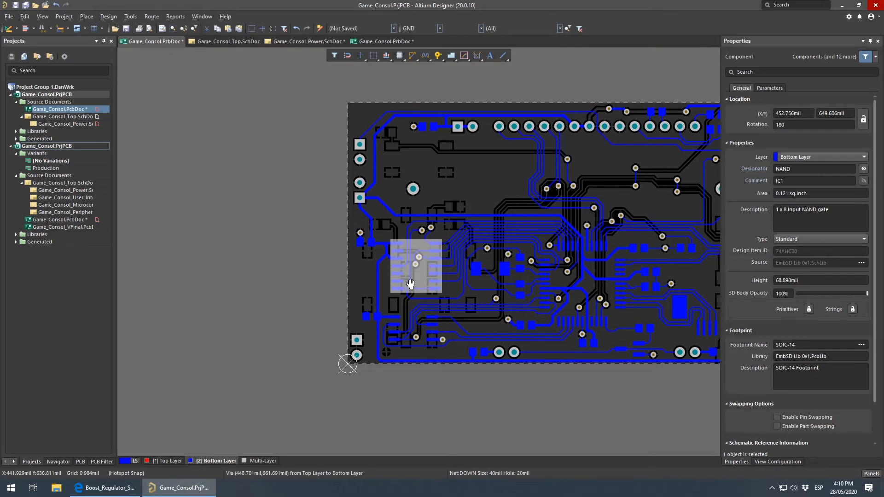
Display the first board's top layer and examine the tracks and ground polygon around the NAND chip and button pads
right_click_drag(412, 314, 399, 353)
left_click(165, 461)
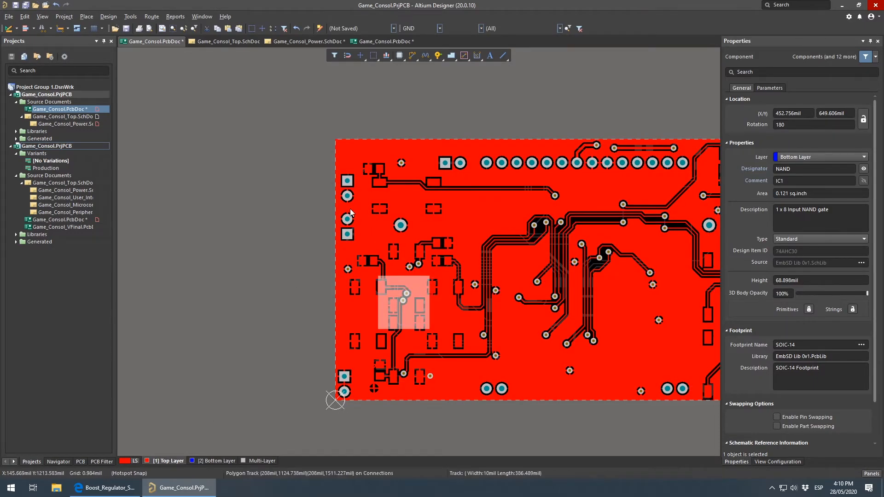
right_click_drag(473, 300, 435, 305)
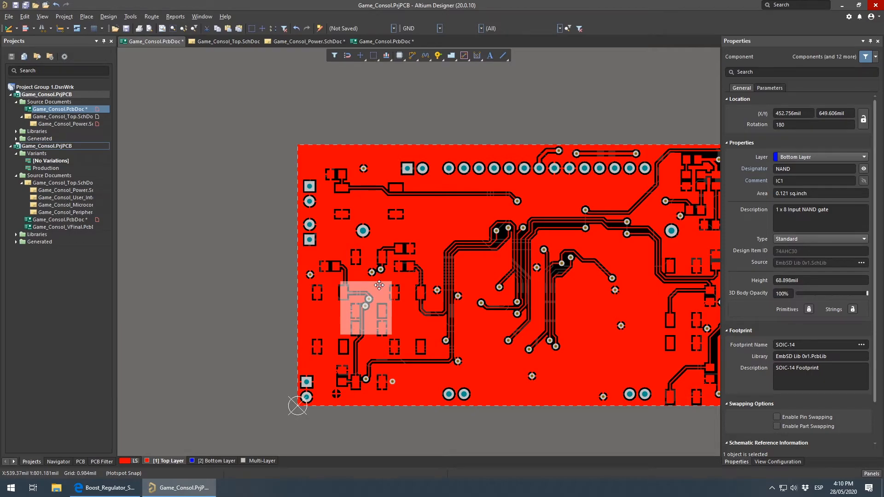
right_click_drag(495, 330, 468, 322)
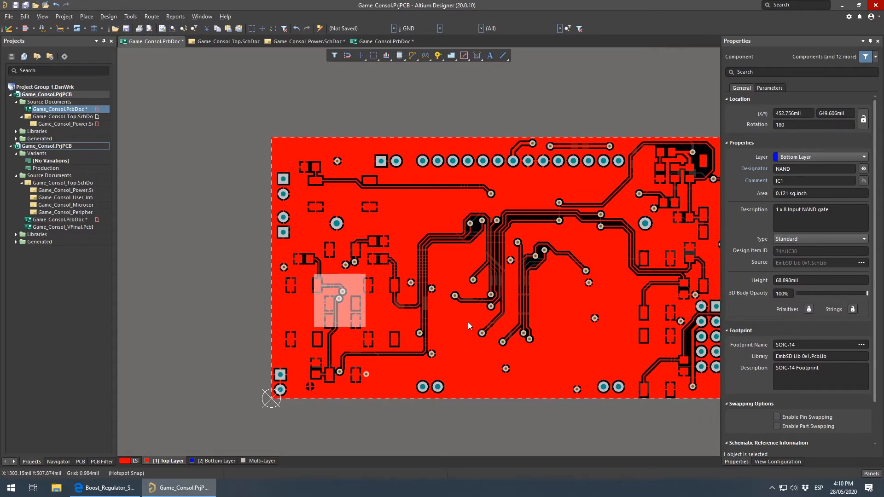
View the first board in 3D, flip it to the LCD side and inspect the buttons and their nearby capacitors
key("3")
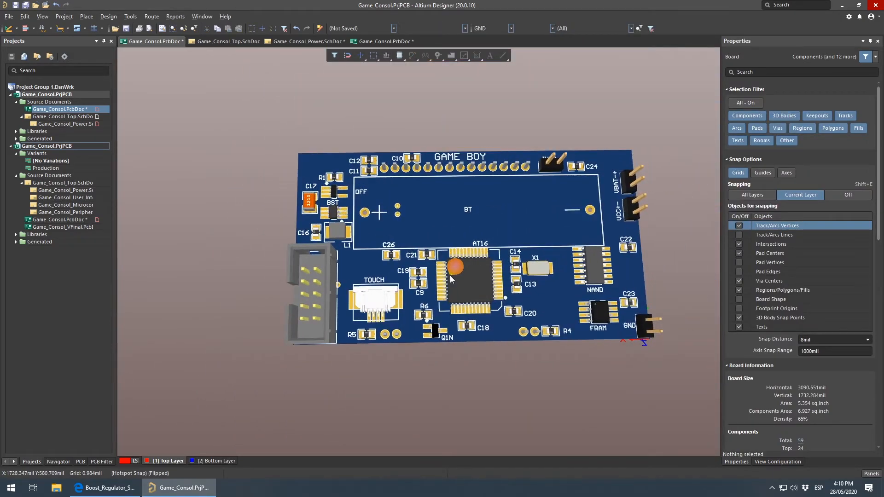
key("ctrl+f")
right_click_drag(304, 258, 400, 288)
scroll(405, 251, "up", 4, "ctrl")
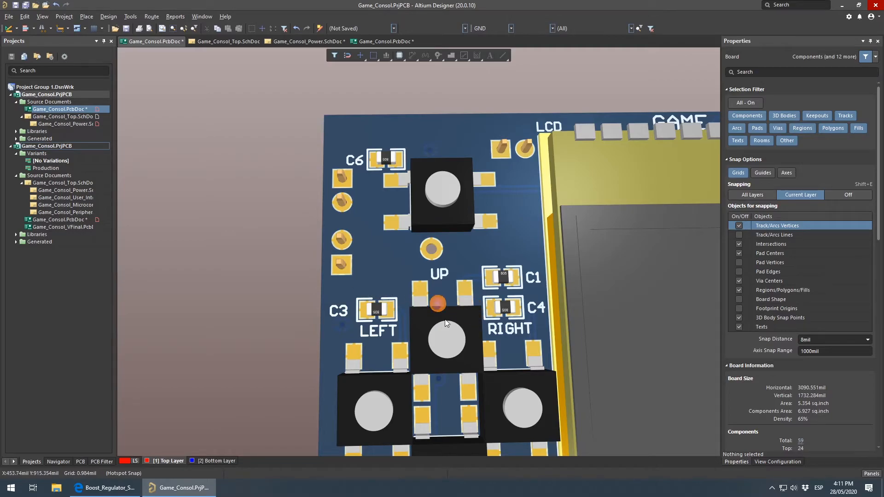
scroll(439, 312, "down", 6, "ctrl")
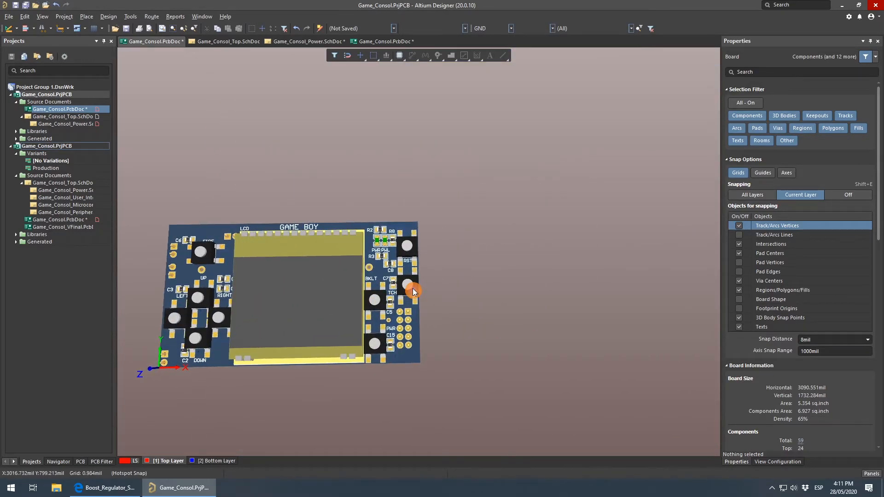
scroll(413, 295, "up", 4, "ctrl")
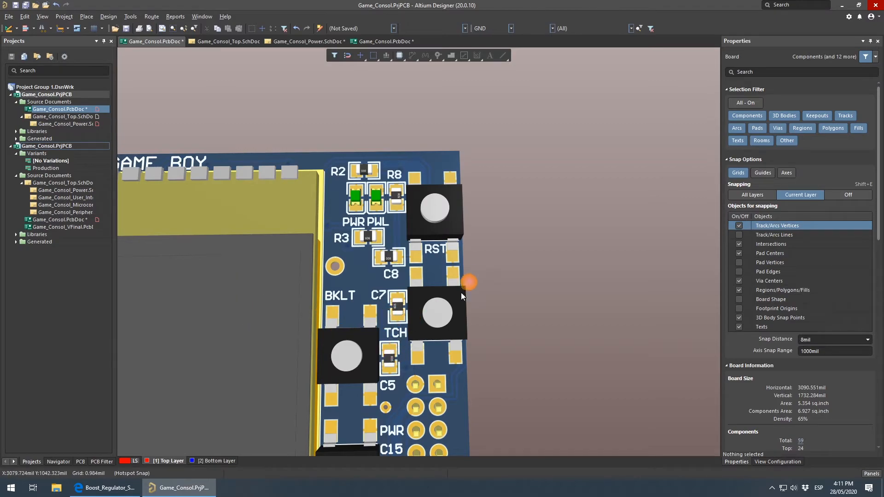
Return the first board to 2D and review its top-layer routing followed by its bottom-layer routing
key("2")
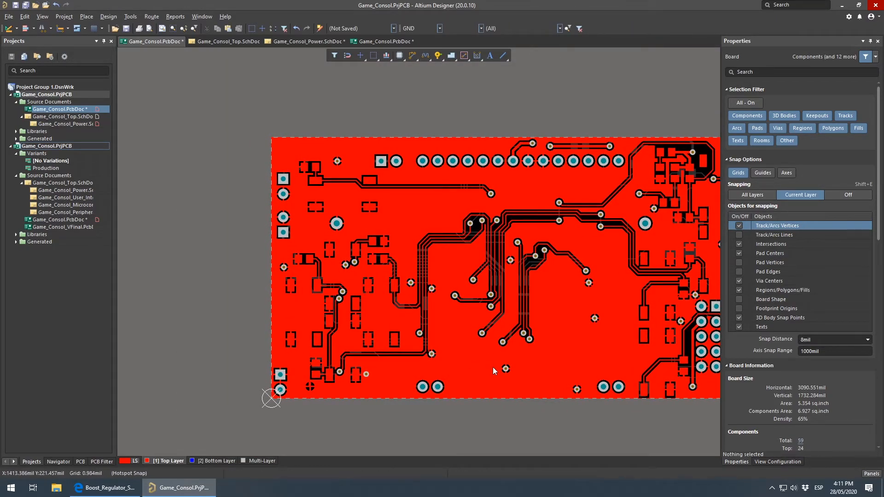
right_click_drag(612, 344, 520, 340)
right_click_drag(259, 324, 379, 305)
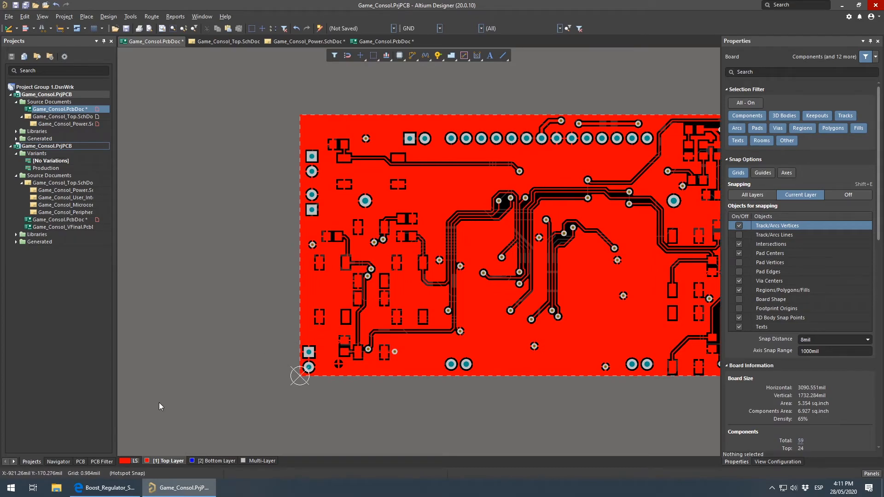
left_click(212, 462)
right_click_drag(603, 299, 514, 299)
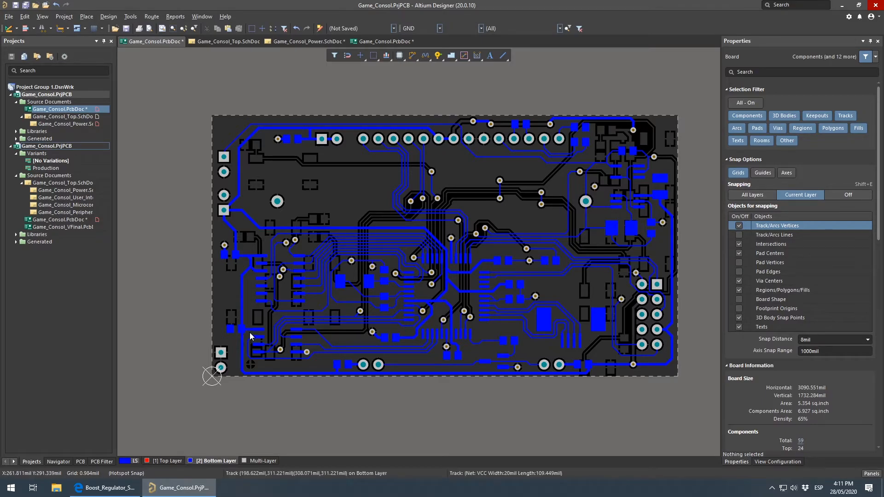
Switch to the second board's 3D view and inspect the button capacitors C3 to C9 grouped near U4
left_click(404, 42)
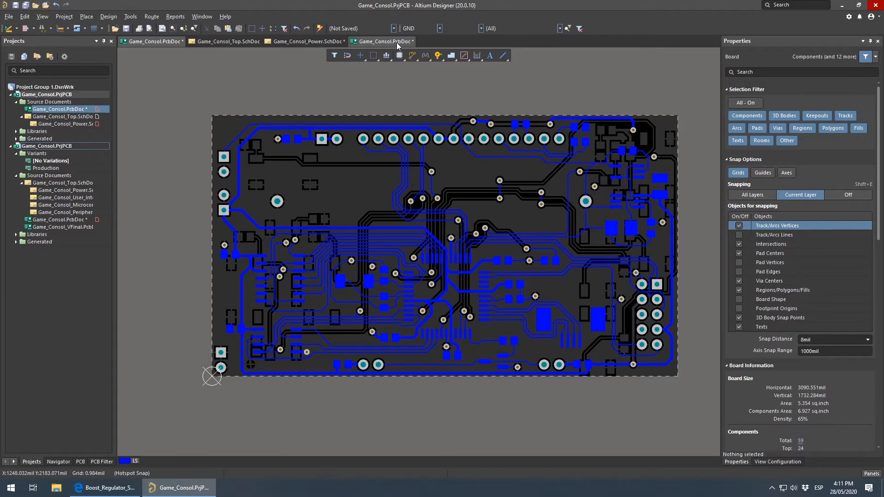
scroll(463, 319, "up", 5, "ctrl")
scroll(462, 318, "up", 4, "ctrl")
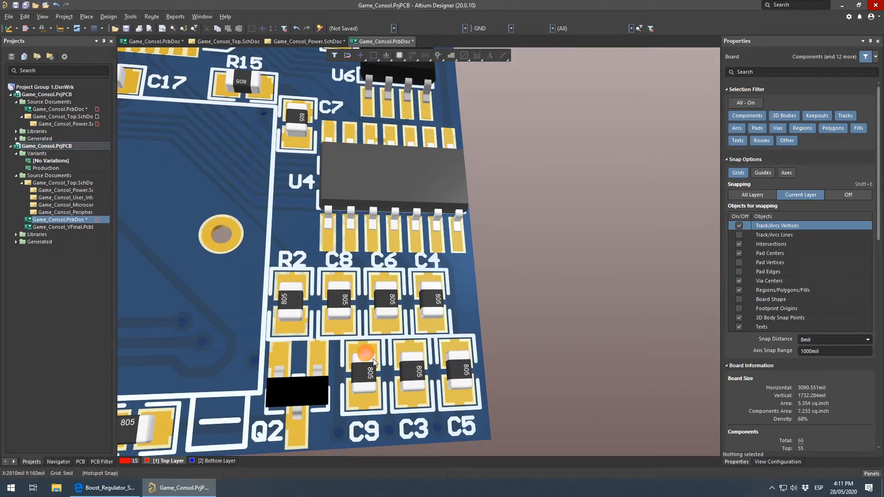
right_click_drag(339, 328, 429, 226)
right_click_drag(488, 289, 427, 337, "shift")
Show the second board in 2D and examine the button tracks running from the microcontroller through U4 to the capacitors
key("2")
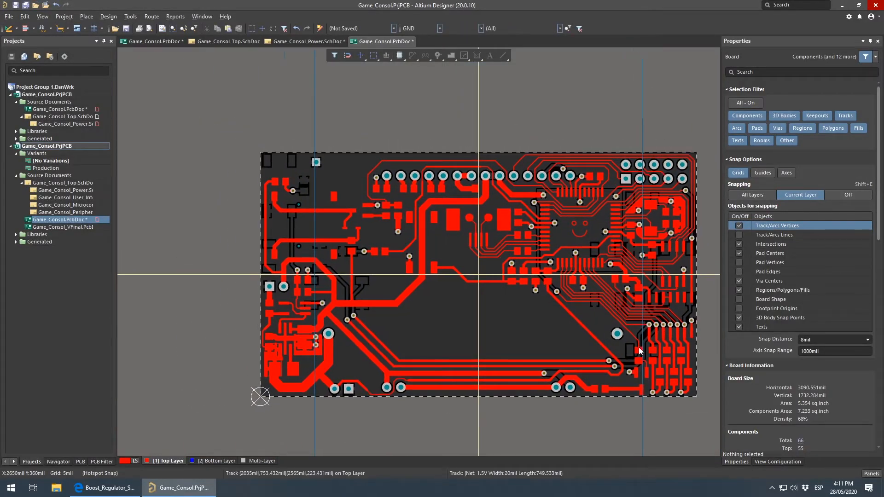
right_click_drag(638, 352, 445, 341)
scroll(445, 341, "up", 5, "ctrl")
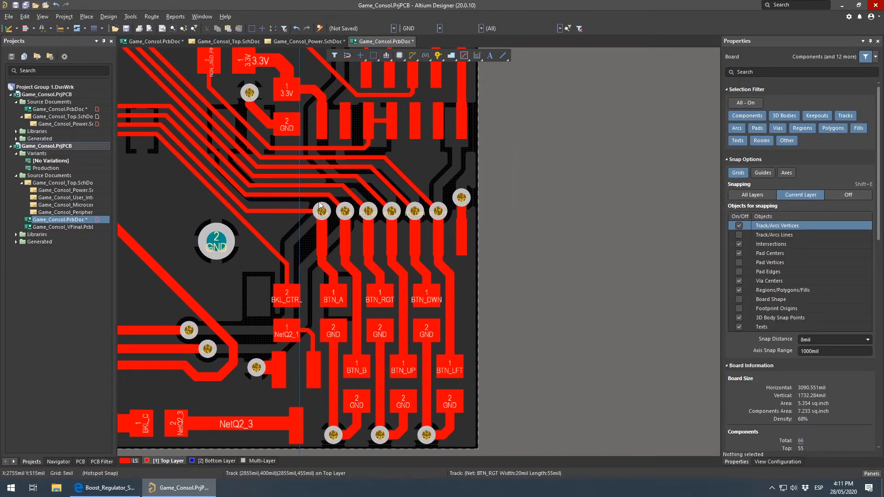
right_click_drag(329, 202, 465, 315)
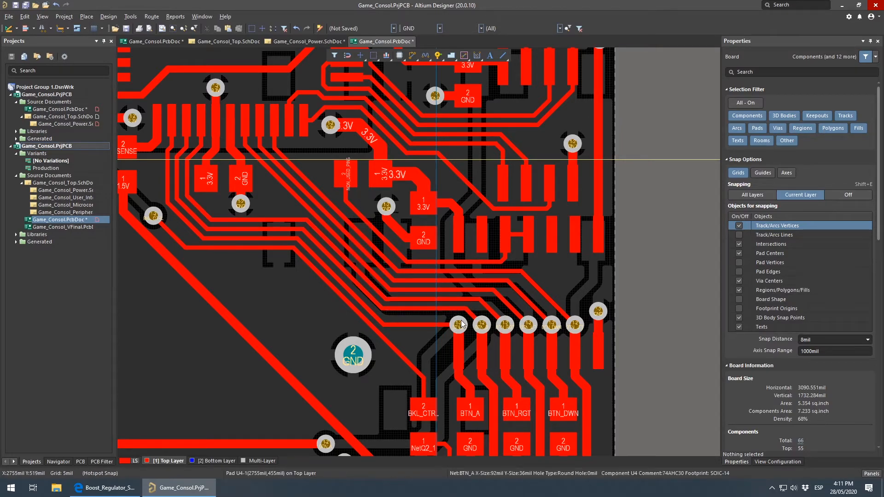
right_click_drag(488, 365, 455, 305)
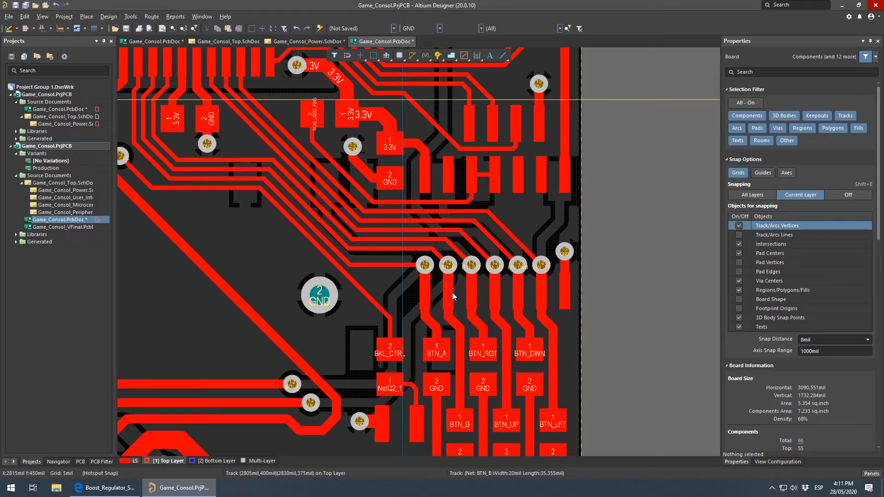
scroll(451, 297, "down", 2, "ctrl")
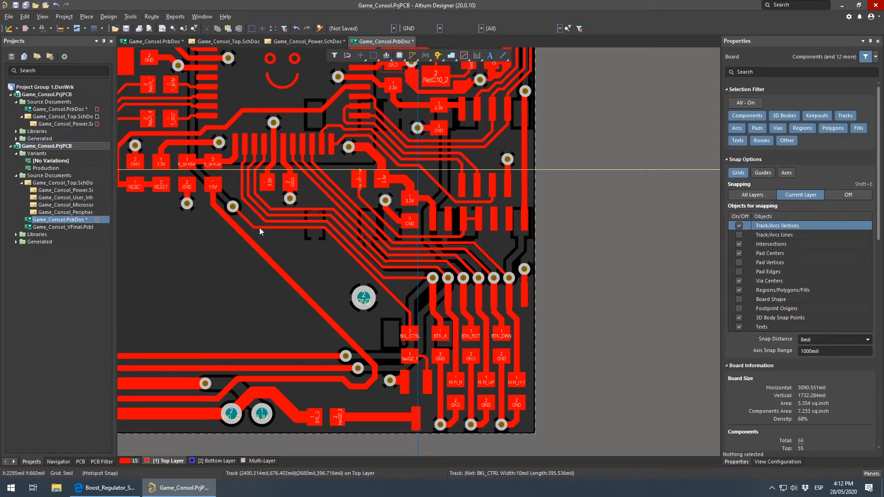
Open the first board's top schematic and inspect the UP button S1 together with its capacitor C1
right_click_drag(317, 251, 445, 296)
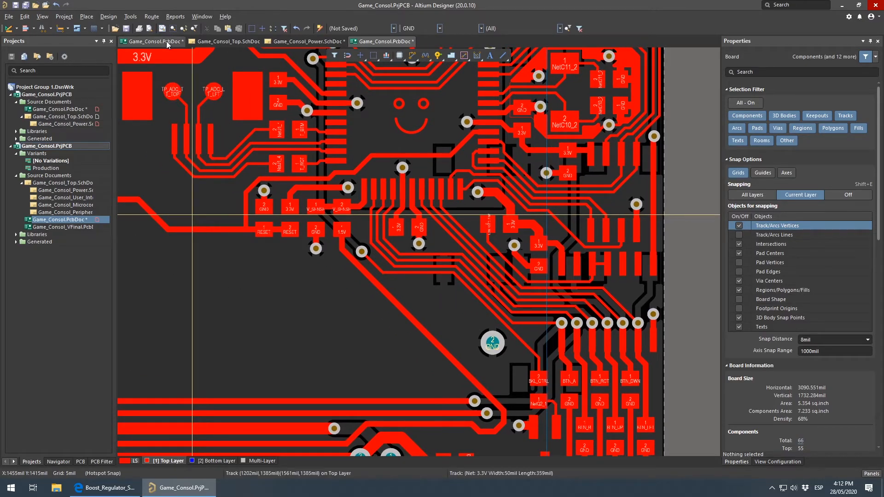
left_click(256, 42)
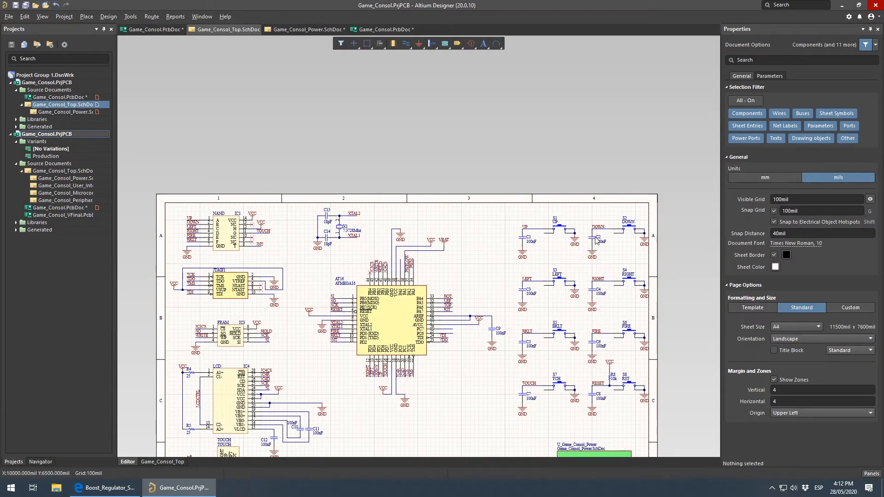
scroll(523, 242, "up", 3, "ctrl")
left_click(530, 235)
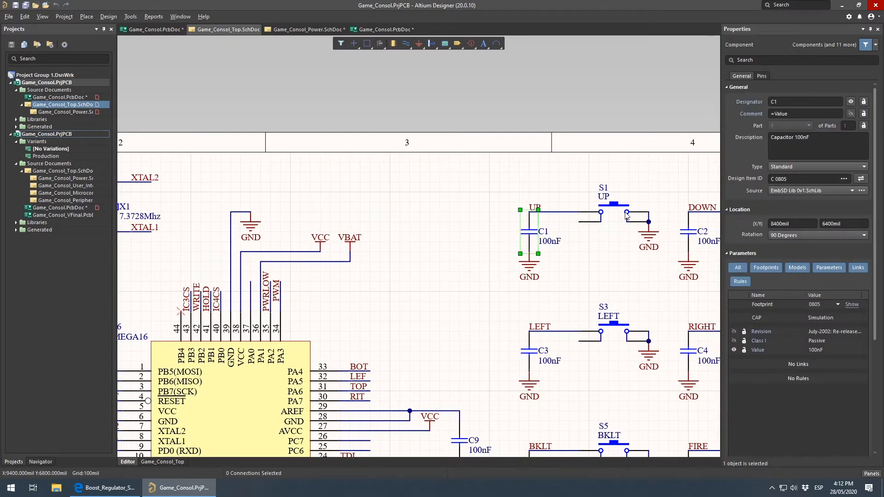
right_click_drag(527, 231, 581, 207)
left_click(639, 224)
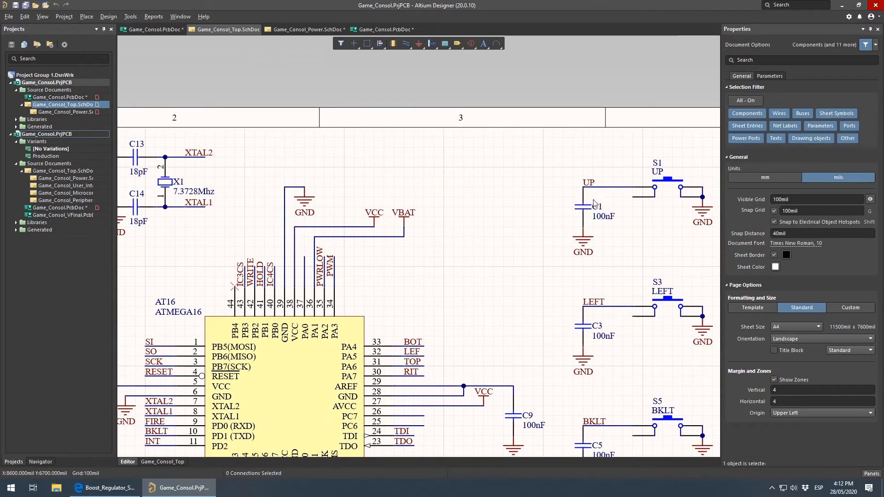
middle_click_drag(589, 205, 589, 209)
scroll(589, 208, "down", 4, "ctrl")
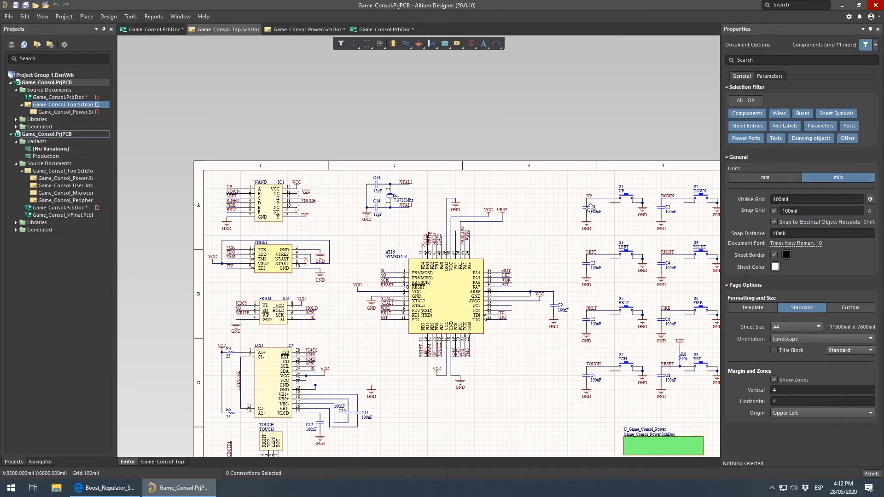
left_click(592, 213)
Examine the button inputs of NAND gate IC1 and follow the schematic across to the button capacitors
scroll(237, 204, "up", 3, "ctrl")
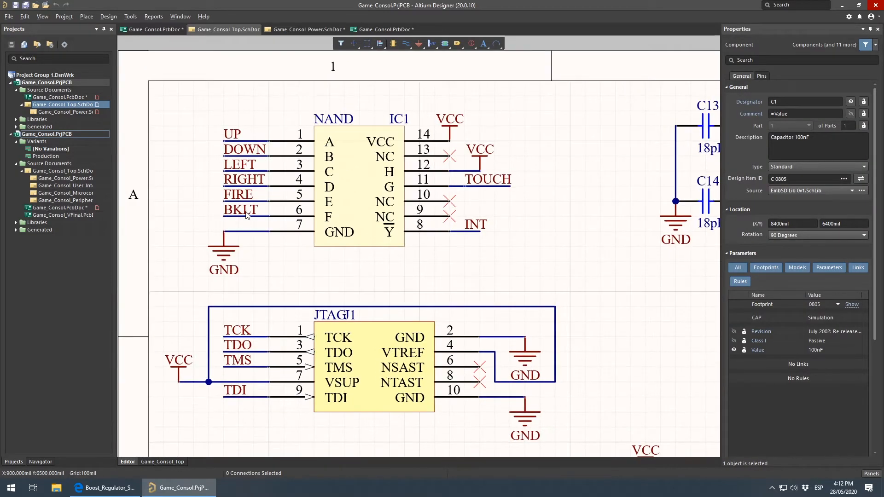
right_click_drag(343, 251, 219, 253)
middle_click_drag(220, 253, 219, 242)
right_click_drag(454, 237, 330, 245)
middle_click_drag(330, 245, 331, 246)
right_click_drag(330, 247, 513, 259)
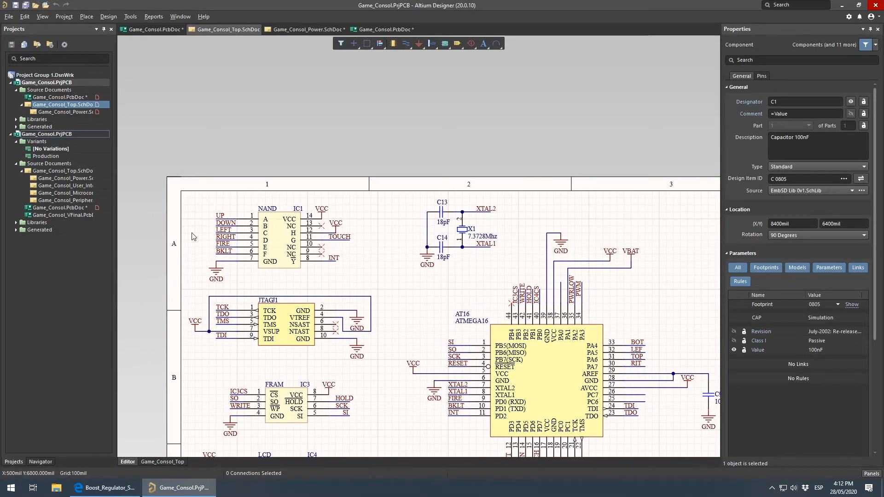
right_click_drag(391, 266, 292, 281)
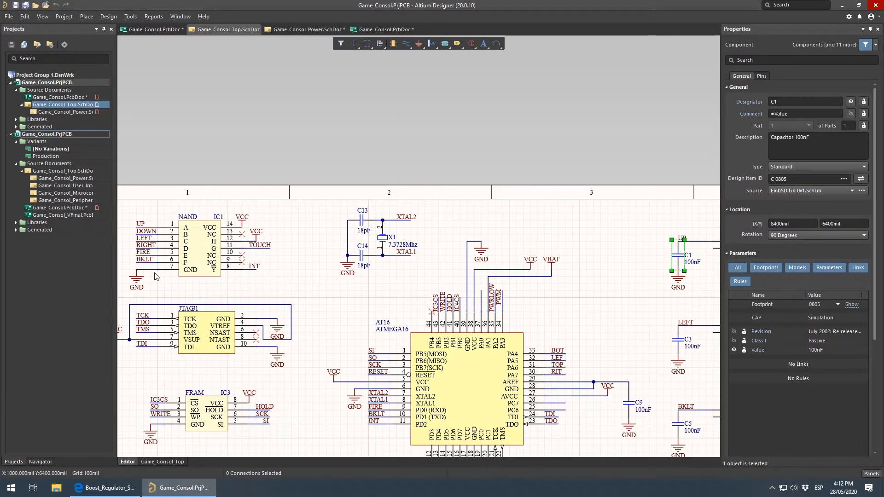
right_click_drag(517, 249, 237, 282)
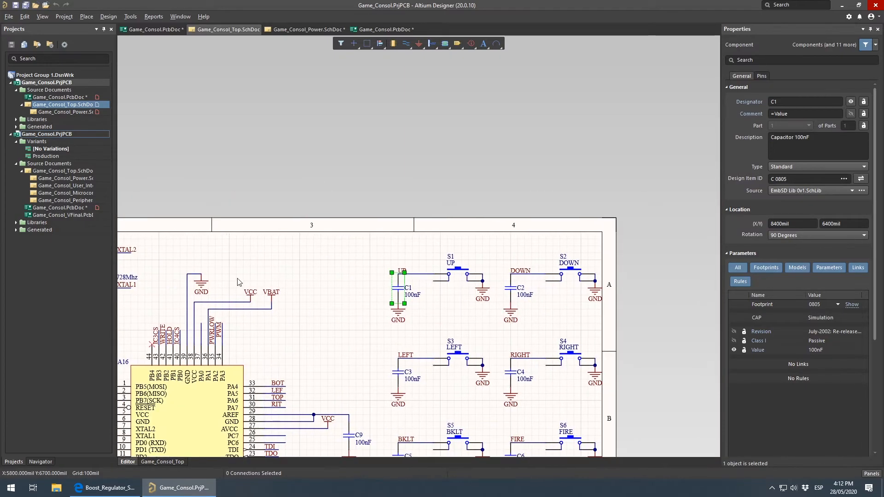
Inspect the UP net's wire between switch S1 and capacitor C1, including the capacitor's upper pin
left_click(454, 270)
left_click(399, 283)
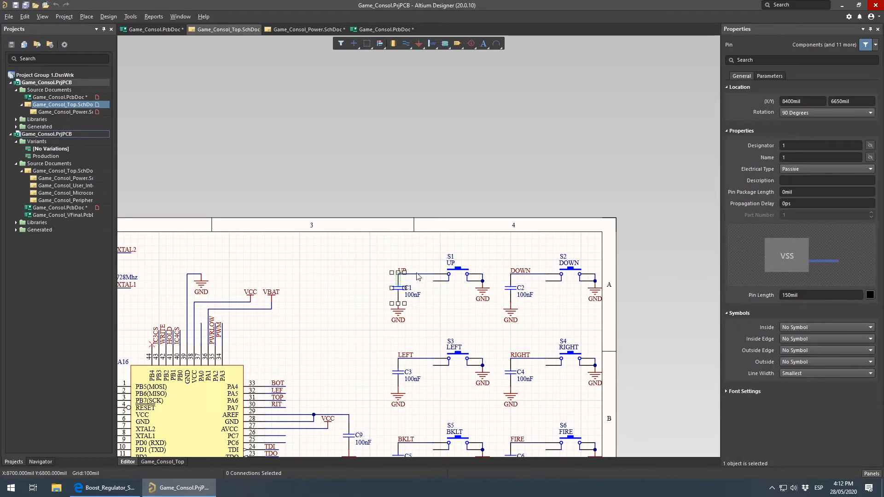
left_click(417, 275)
scroll(417, 275, "up", 5, "ctrl")
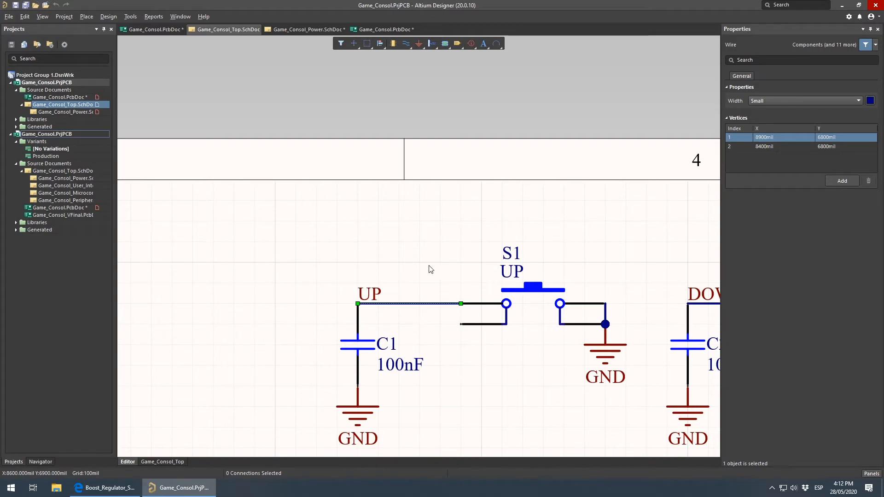
scroll(451, 239, "down", 2, "ctrl")
right_click_drag(333, 295, 459, 292)
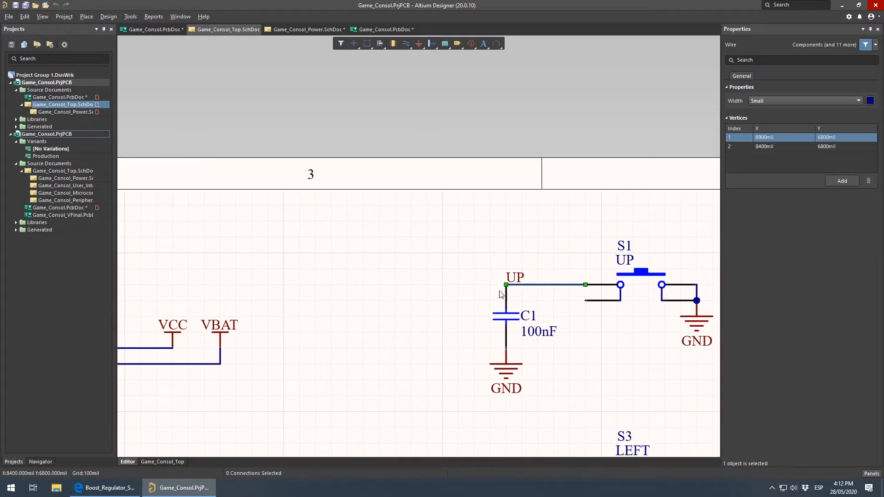
left_click(505, 317)
Trace the UP signal back and forth between capacitor C1 and the inputs of NAND gate IC1
right_click_drag(367, 308, 736, 324)
right_click_drag(275, 296, 608, 296)
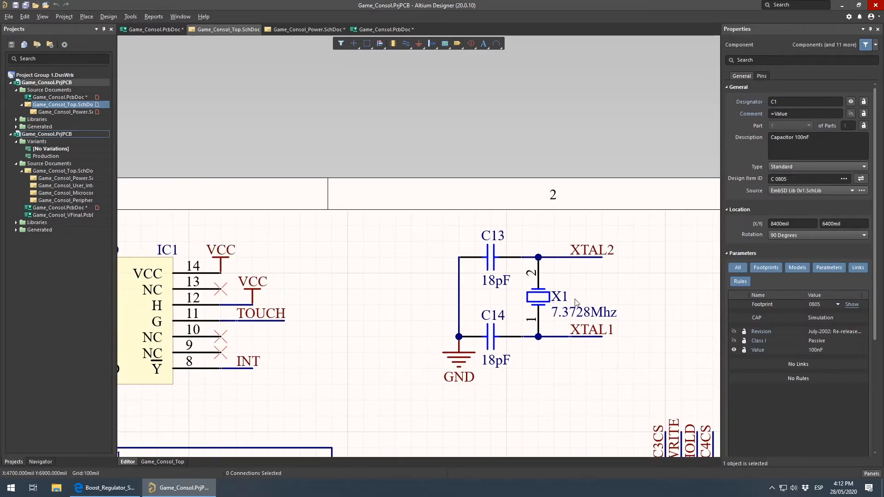
right_click_drag(244, 306, 578, 313)
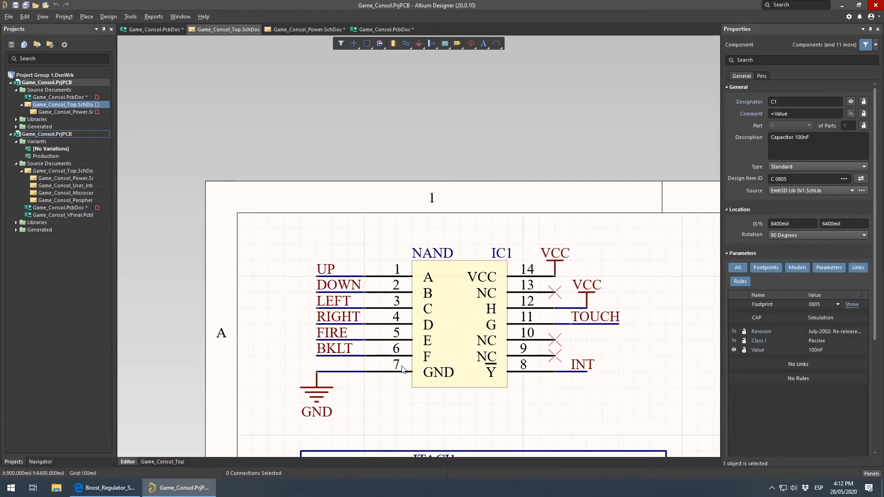
right_click_drag(606, 351, 274, 330)
right_click_drag(569, 299, 285, 342)
right_click_drag(538, 338, 468, 322)
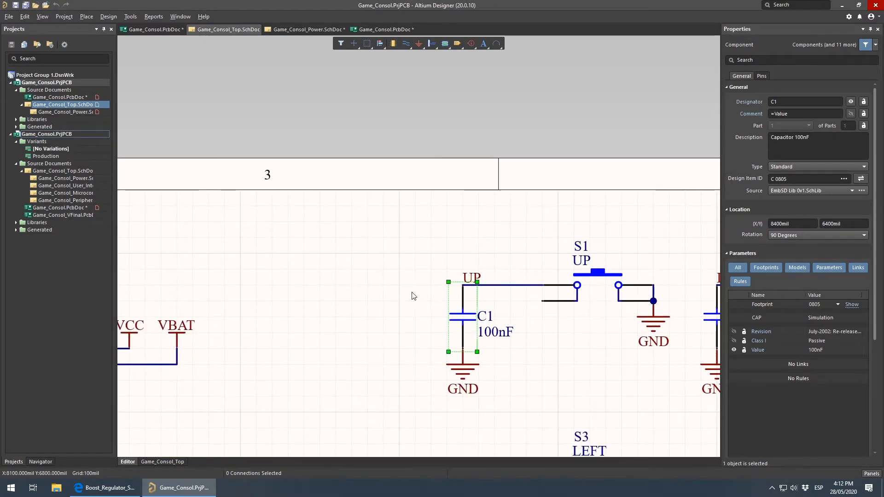
right_click_drag(233, 312, 647, 301)
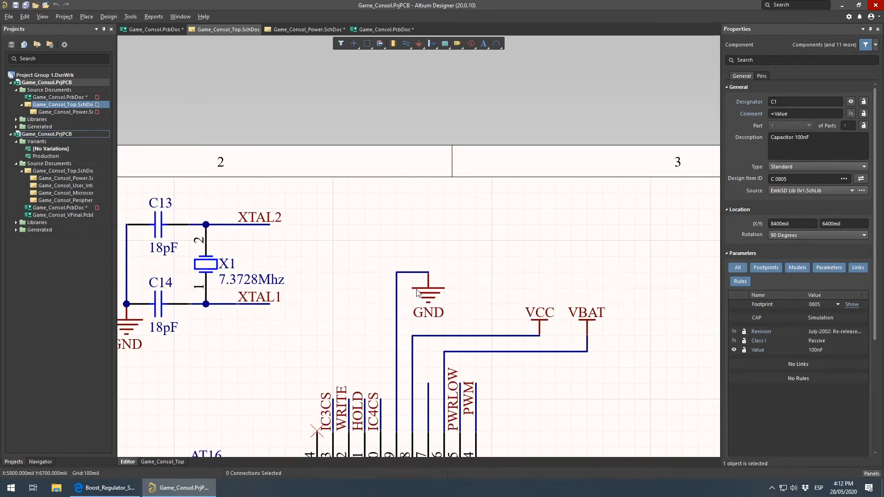
right_click_drag(174, 235, 499, 325)
right_click_drag(190, 299, 620, 357)
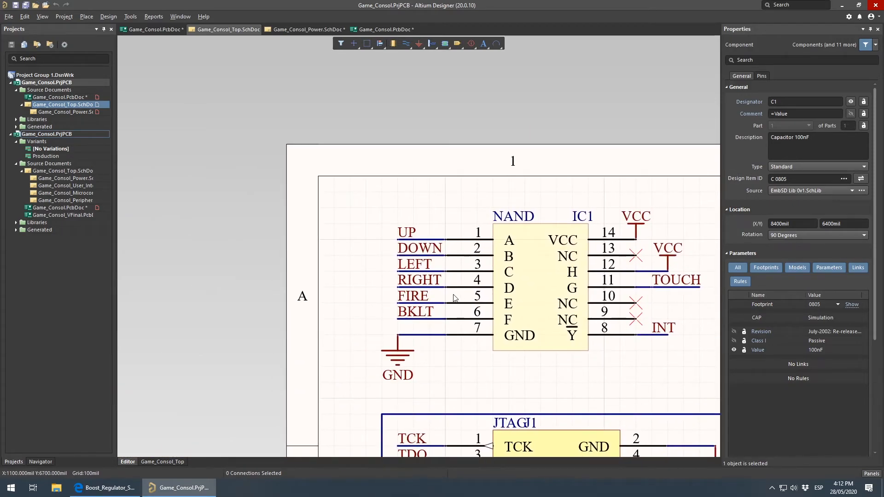
right_click_drag(491, 281, 343, 276)
right_click_drag(532, 277, 342, 293)
right_click_drag(559, 314, 365, 321)
scroll(363, 322, "down", 3, "ctrl")
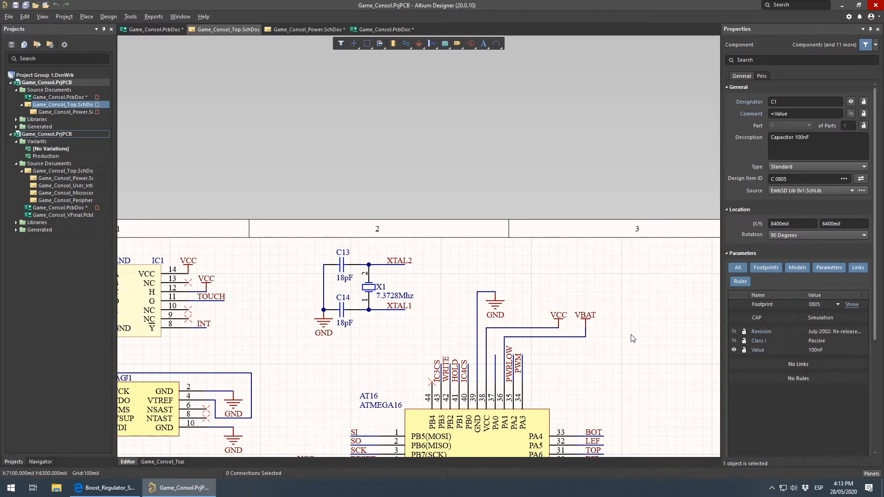
Compare the button circuit at S1 and C1 with NAND gate IC1 once more, then clear the selection
right_click_drag(633, 336, 582, 358)
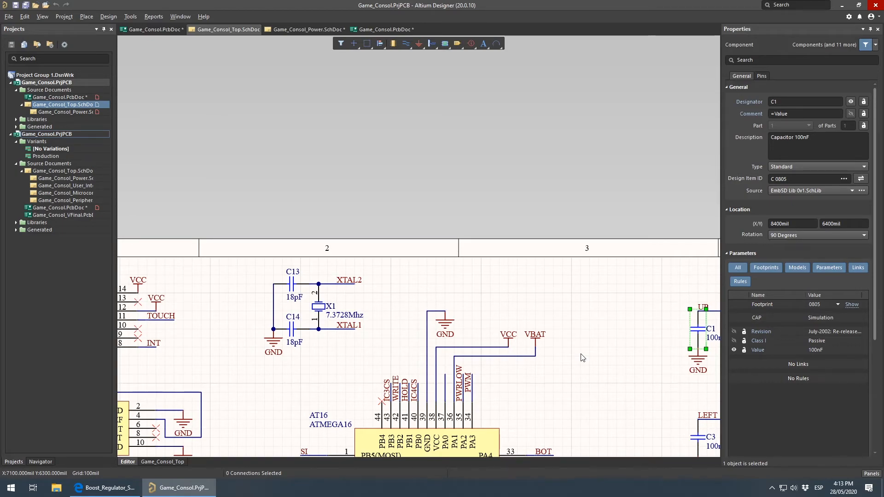
right_click_drag(665, 301, 628, 303)
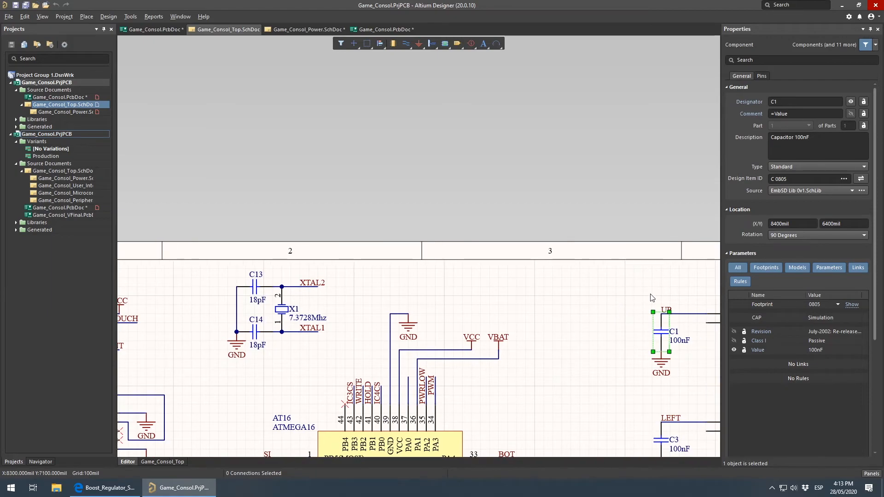
right_click_drag(408, 307, 667, 300)
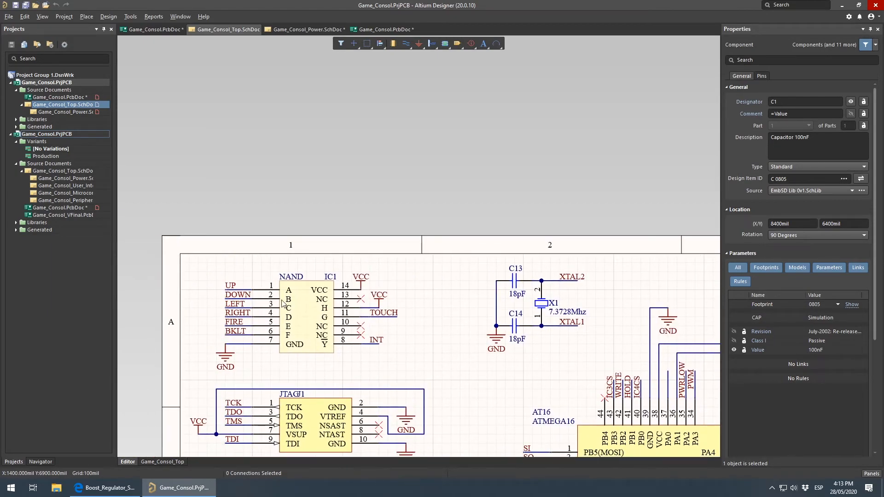
right_click_drag(535, 328, 338, 325)
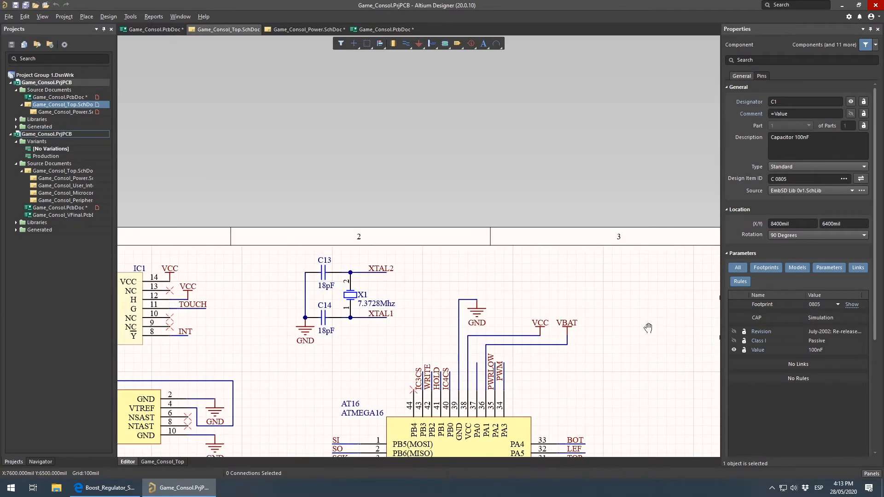
right_click_drag(657, 329, 491, 331)
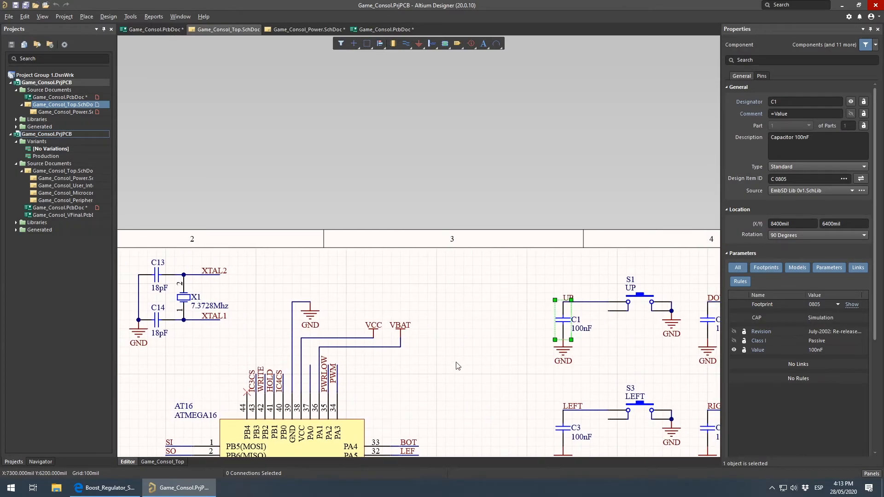
right_click_drag(551, 338, 484, 317)
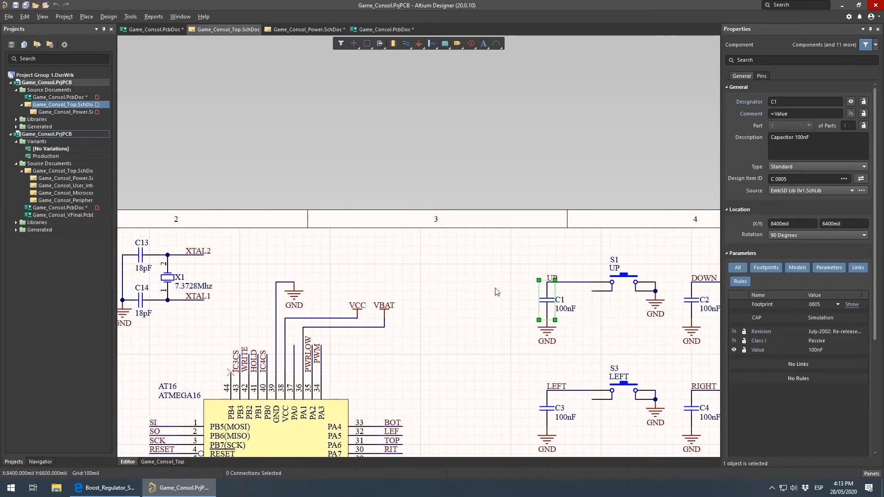
right_click_drag(155, 277, 453, 295)
right_click_drag(382, 334, 105, 362)
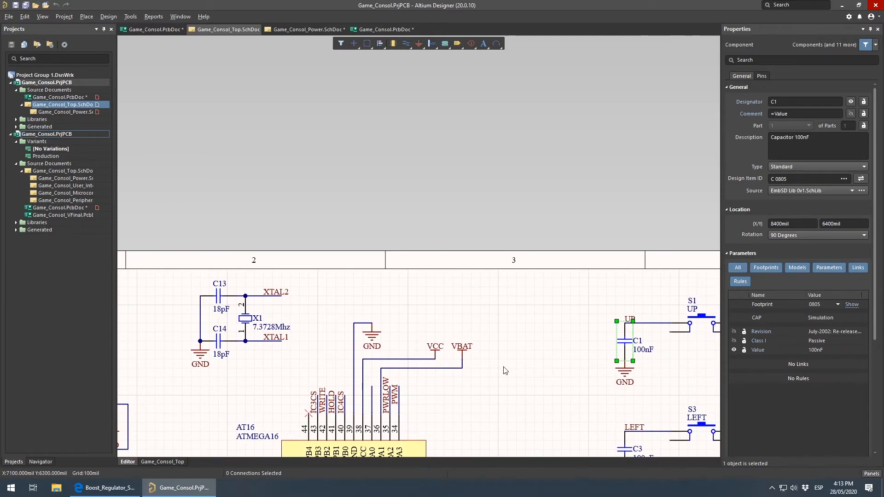
left_click(539, 388)
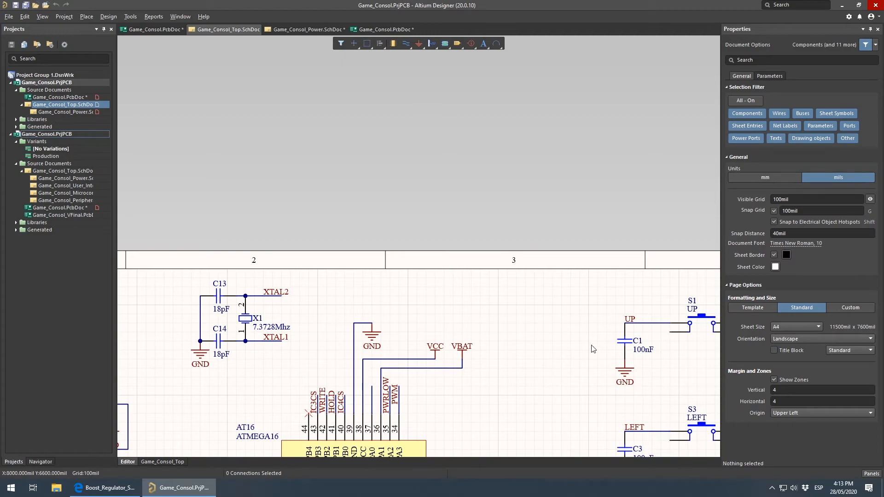
Return to the second board's layout and examine the six button capacitors, highlighting them at the board corner
left_click(357, 30)
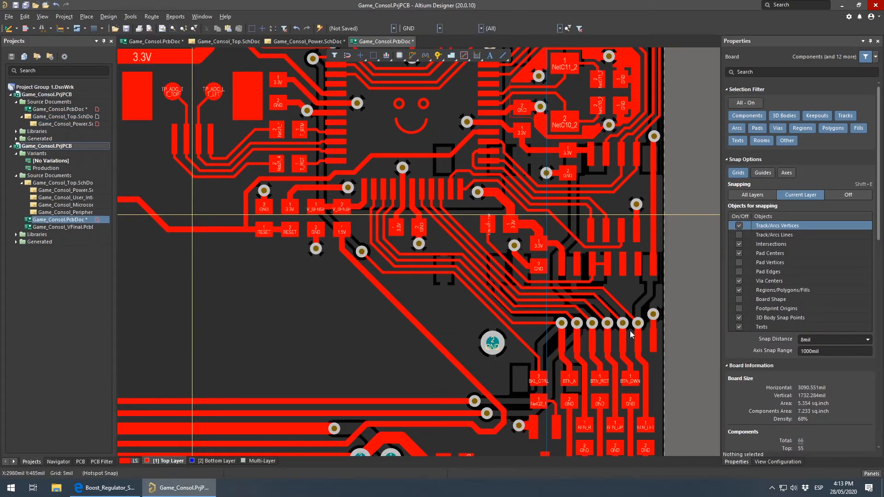
right_click_drag(629, 337, 470, 203)
scroll(399, 336, "up", 4, "ctrl")
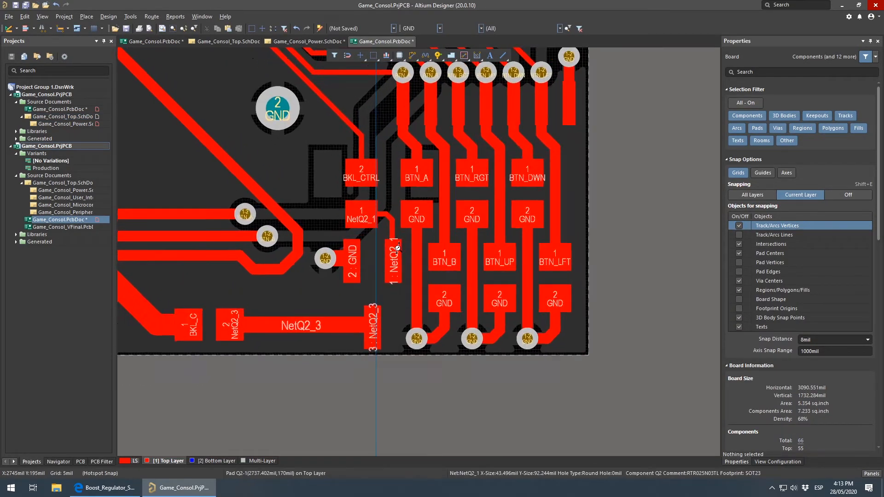
right_click_drag(413, 207, 370, 261)
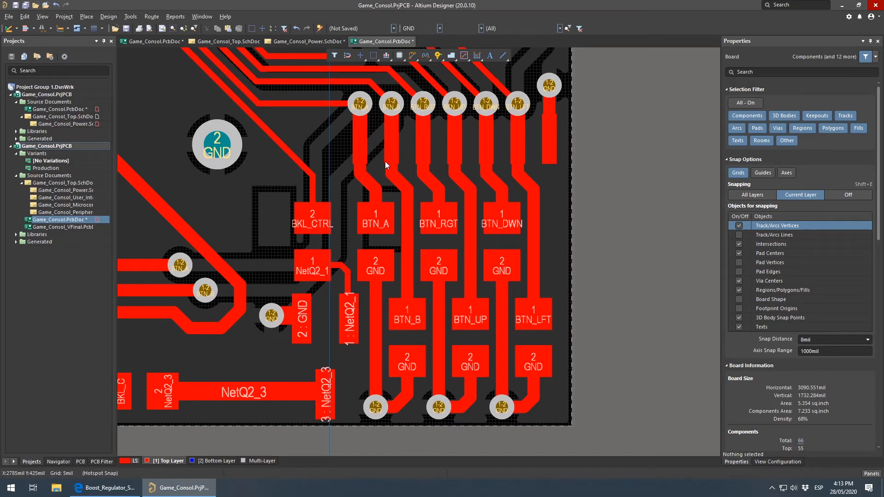
left_click(379, 239)
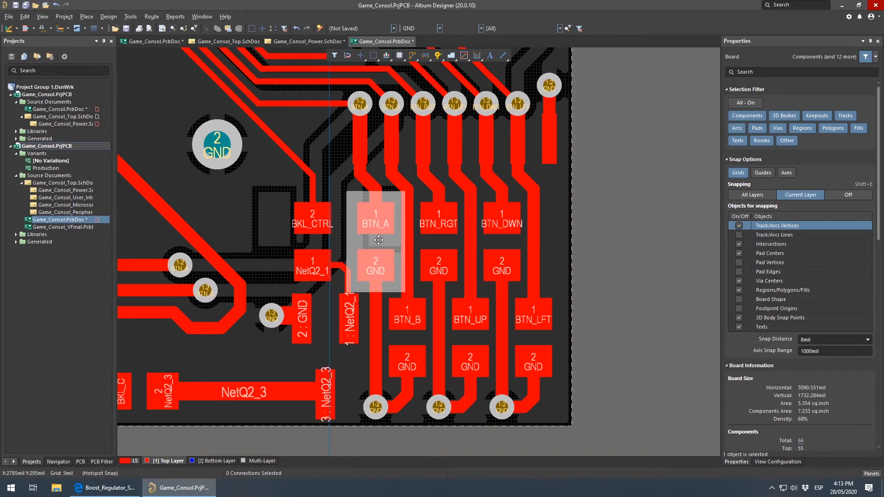
left_click(406, 338)
left_click(441, 242, "shift")
left_click(474, 332, "shift")
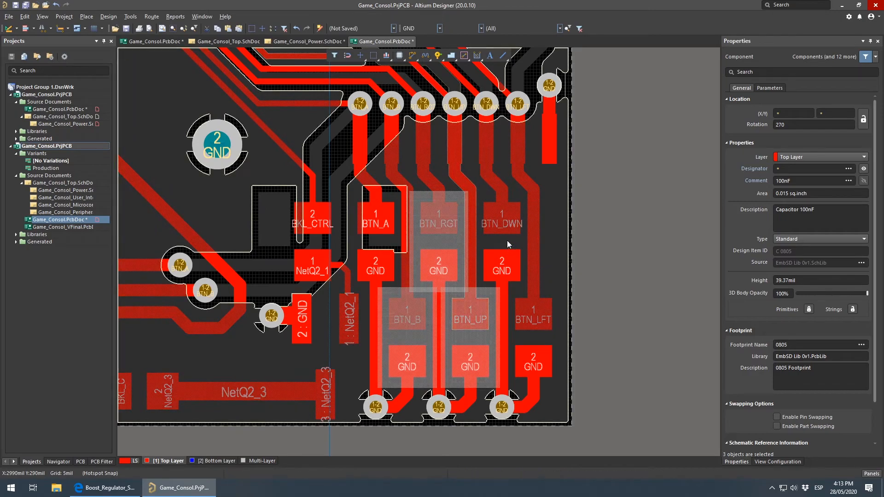
left_click(507, 241, "shift")
left_click(527, 353, "shift")
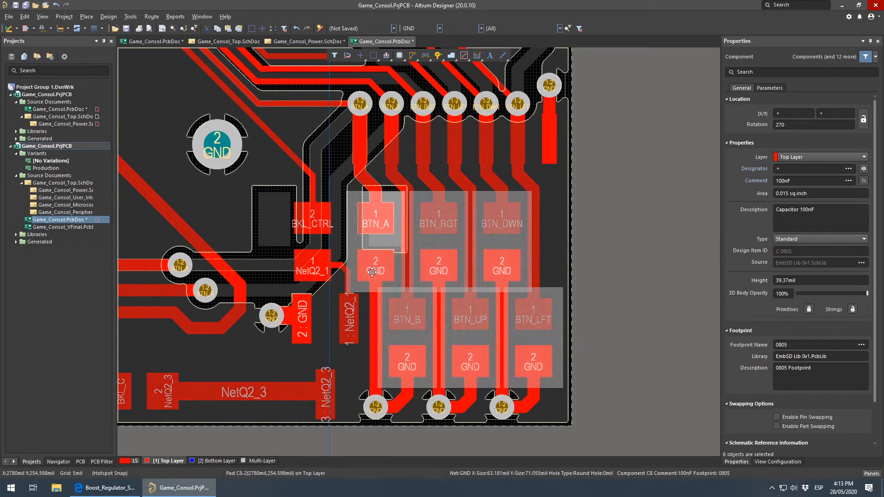
left_click(563, 200)
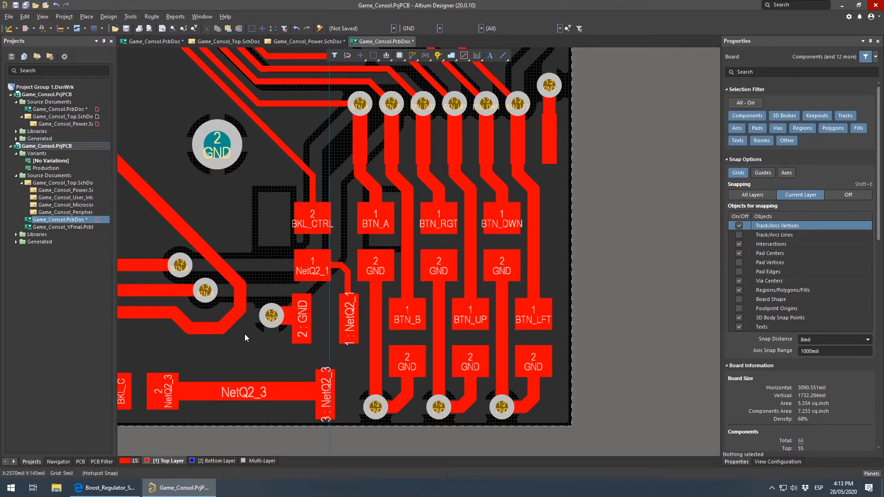
Inspect the GND via beside transistor Q2 and the ground connections of the neighbouring button capacitors
left_click(272, 317)
left_click(286, 297)
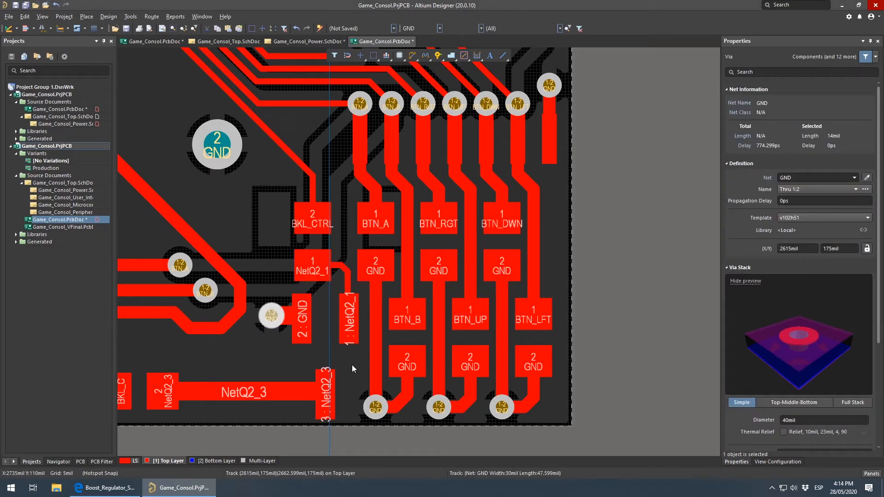
left_click(614, 324)
middle_click_drag(603, 354, 650, 288)
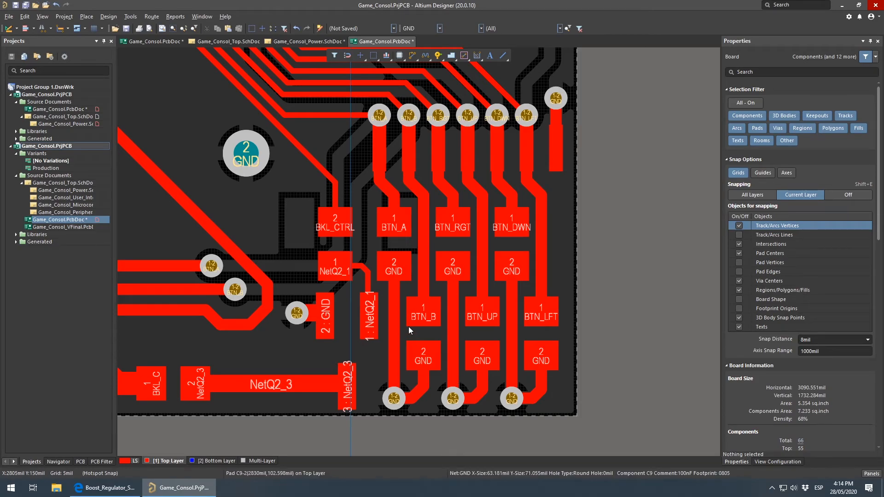
Examine the button tracks on the top layer and how they continue through the vias to the button pads on the bottom layer
right_click_drag(394, 177, 404, 335)
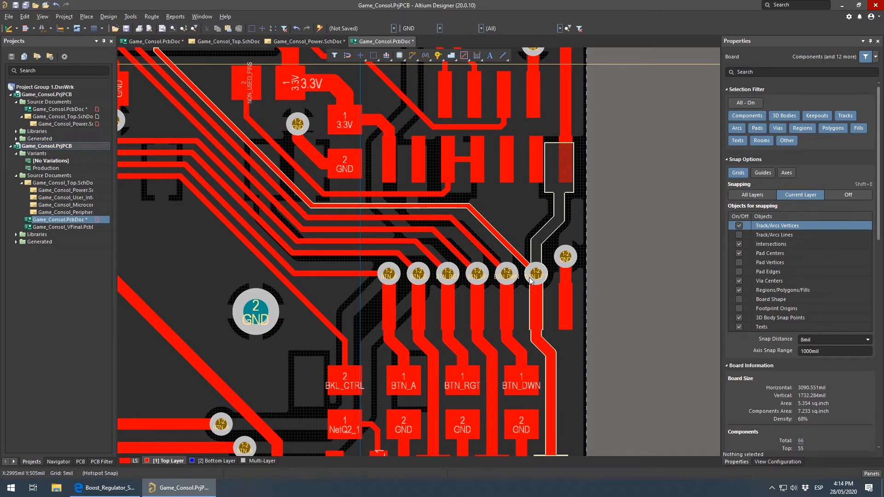
right_click_drag(360, 264, 353, 305)
left_click(204, 461)
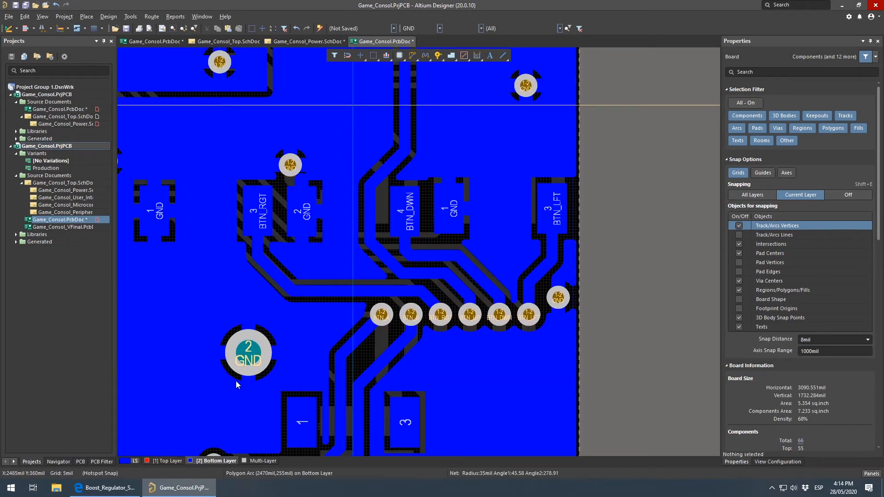
right_click_drag(278, 377, 379, 460)
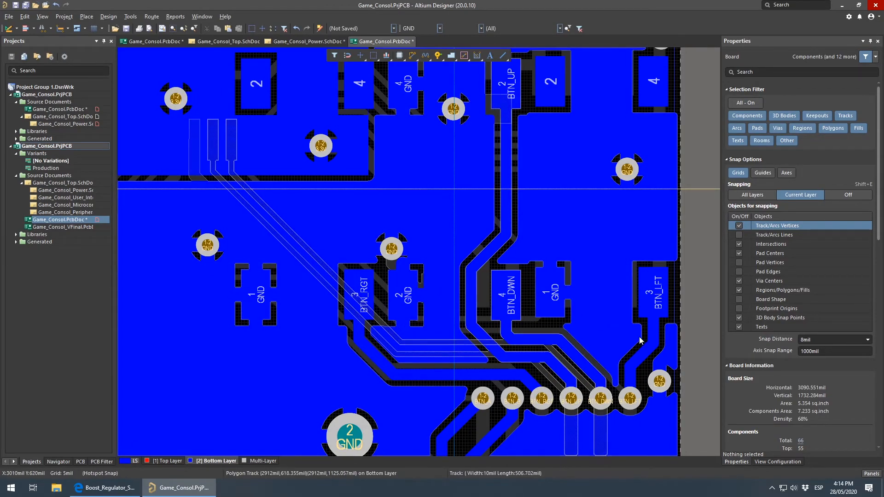
scroll(629, 262, "down", 3, "ctrl")
right_click_drag(629, 262, 534, 309)
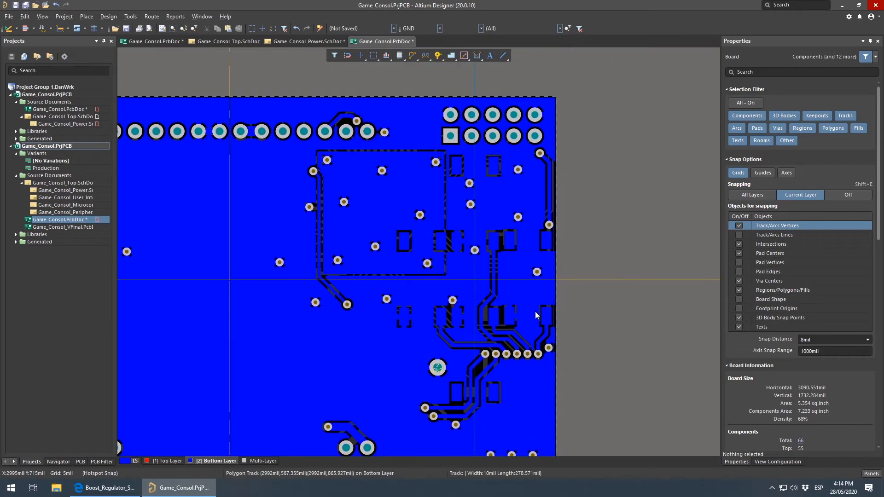
left_click(418, 289)
right_click_drag(517, 277, 493, 279)
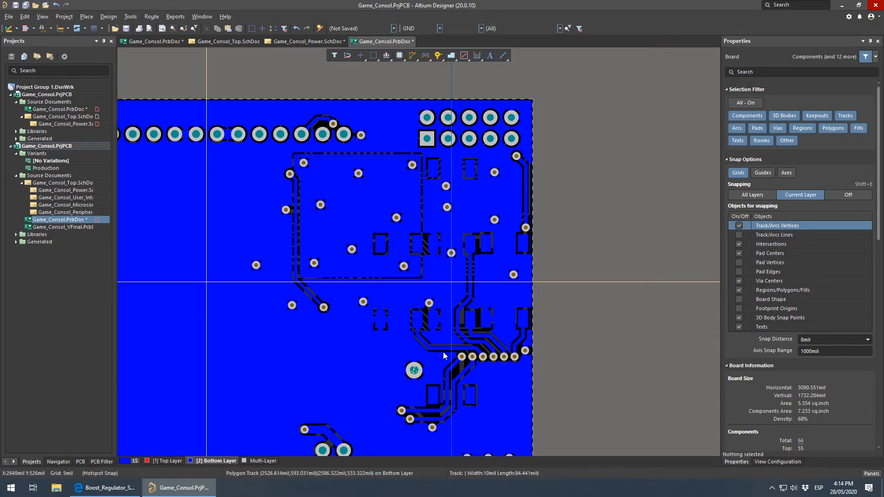
Display all layers and check the direction button outlines on the bottom overlay, then return to the bottom layer
left_click(136, 460)
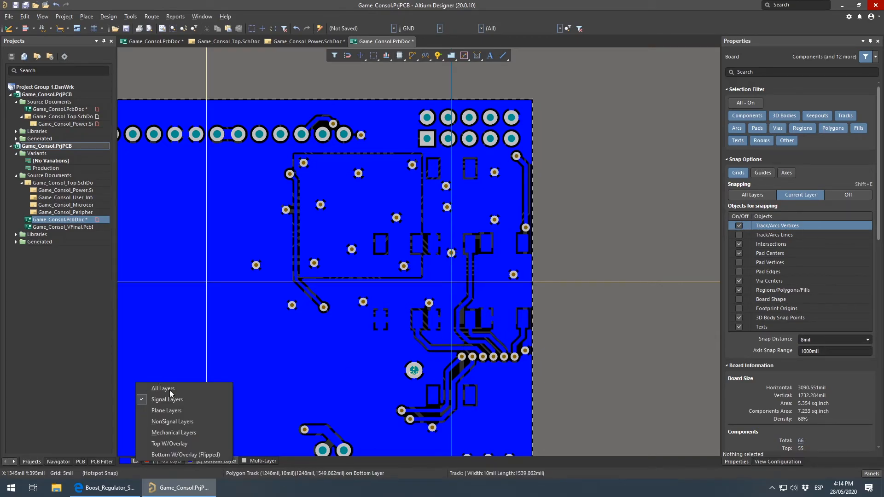
left_click(175, 389)
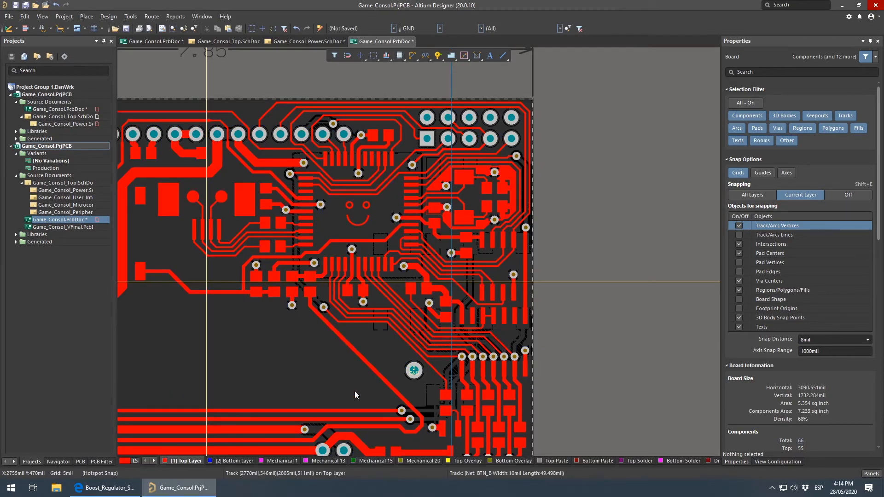
left_click(237, 461)
left_click(519, 461)
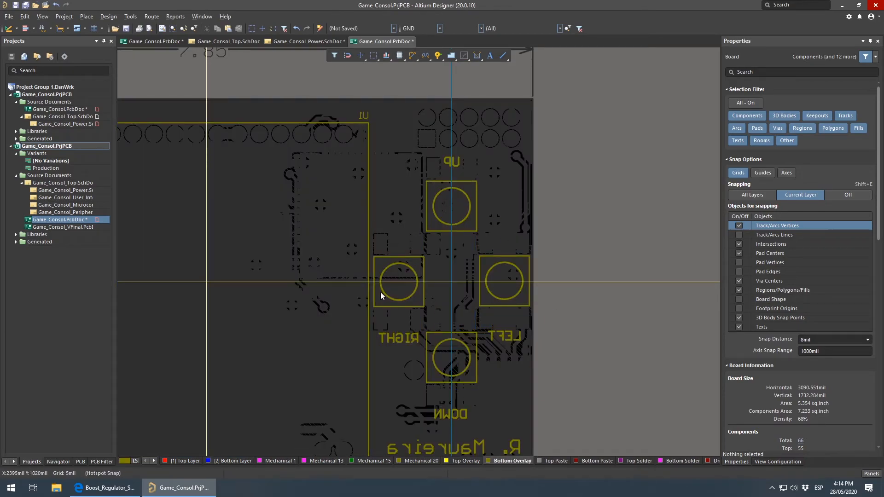
left_click(233, 461)
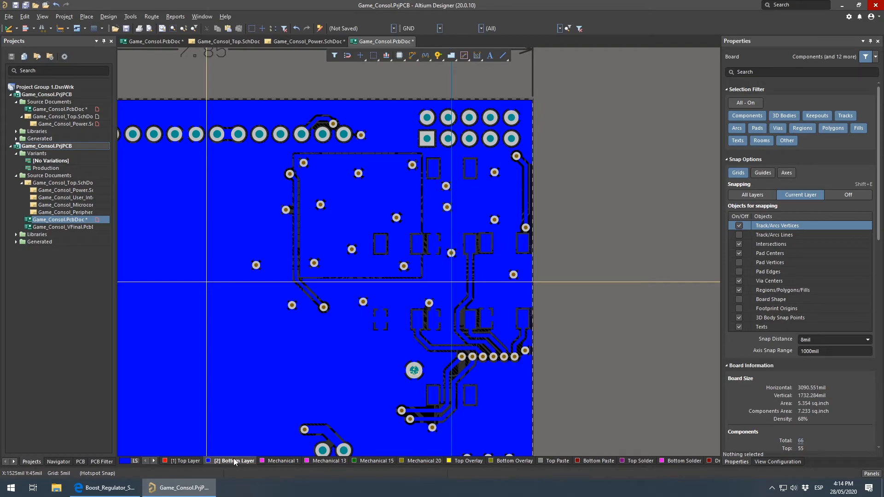
Flip the board to inspect the direction buttons on the bottom overlay with the other layers shown, then flip back to the bottom layer
key("ctrl+f")
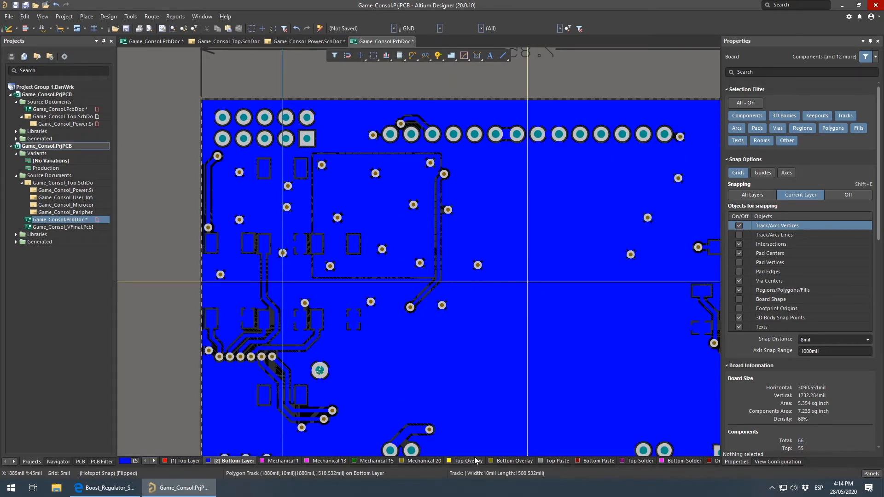
left_click(489, 458)
right_click_drag(409, 377, 371, 339)
scroll(371, 339, "down", 1, "ctrl")
key("shift+s")
key("shift+s")
right_click_drag(293, 292, 326, 321)
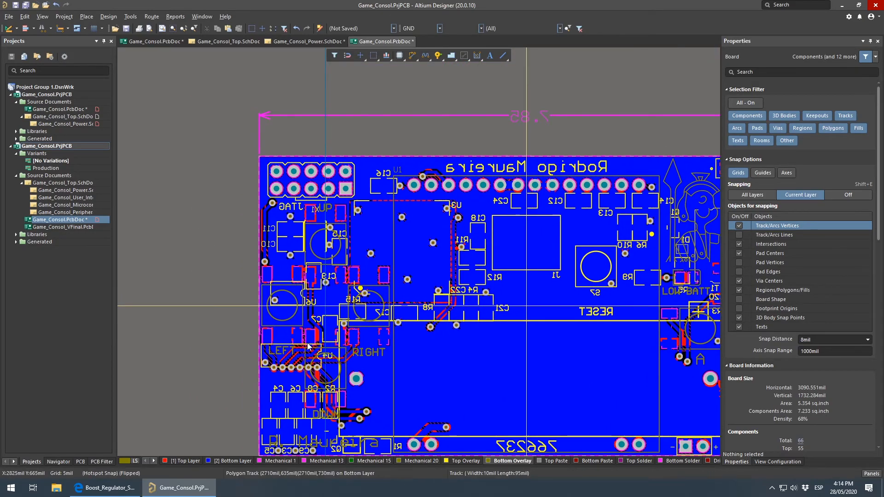
scroll(253, 260, "up", 1, "ctrl")
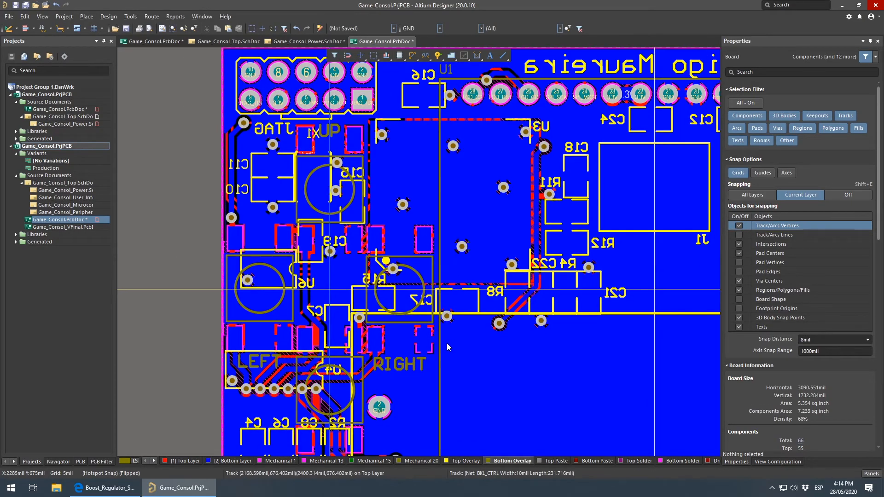
key("shift+s")
left_click(231, 461)
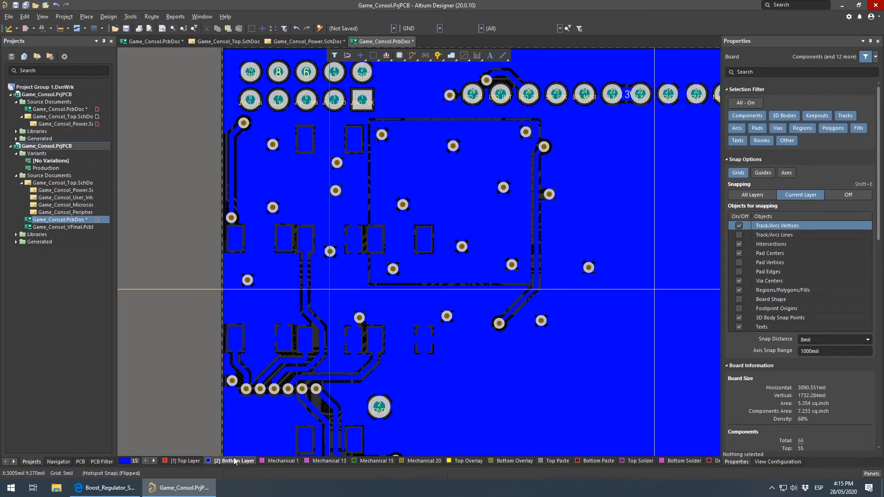
key("ctrl+f")
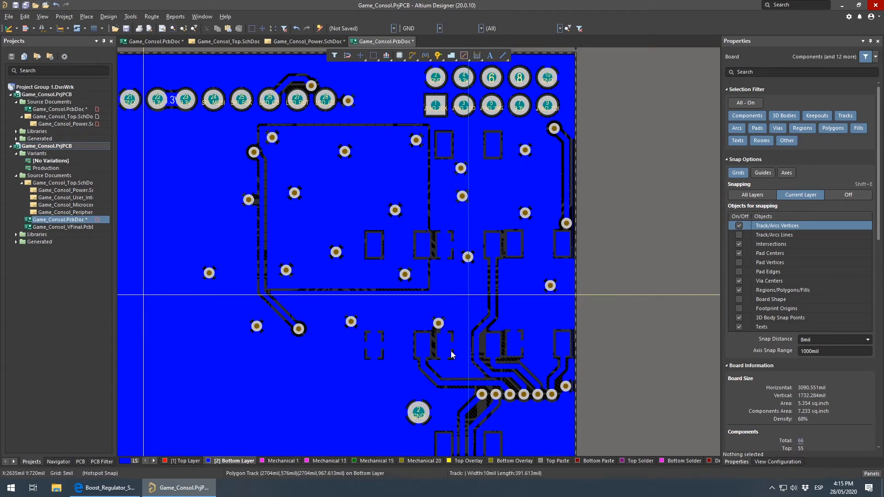
Compare the bottom-layer routing around the direction button vias with the routing at buttons A, B and POWER
right_click_drag(524, 411, 559, 289)
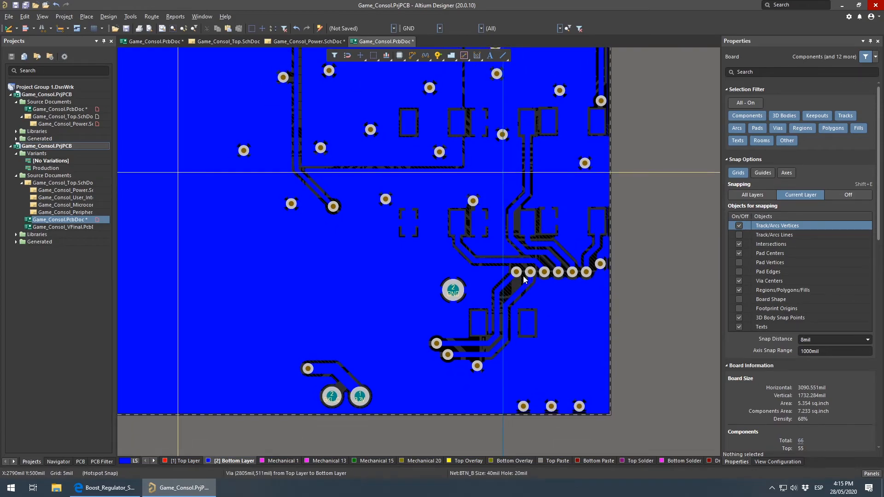
scroll(525, 271, "down", 4, "ctrl")
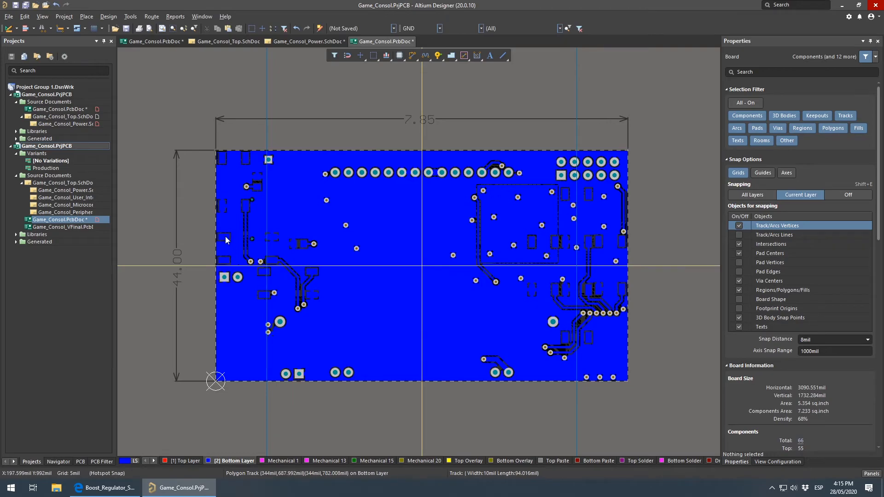
scroll(231, 240, "up", 3, "ctrl")
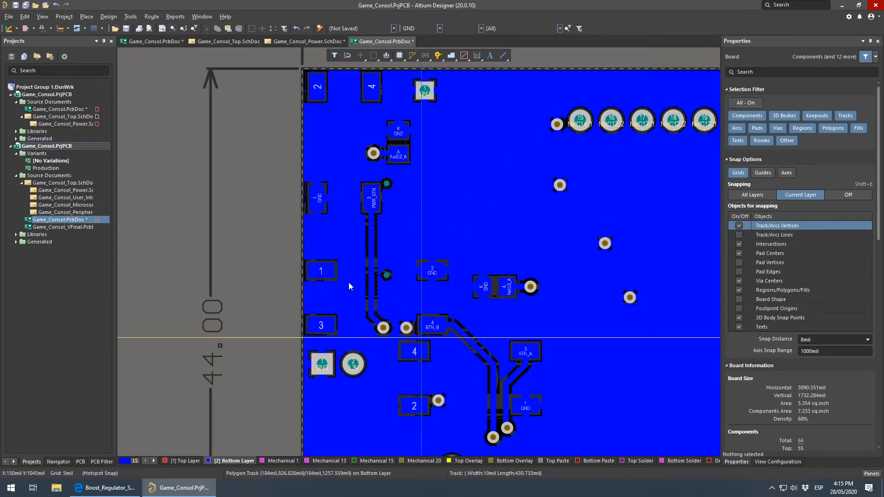
Inspect both sides of the board in 3D, focusing on the A, B and POWER buttons and the power circuit behind them
key("3")
scroll(465, 311, "down", 3, "ctrl")
right_click_drag(411, 264, 357, 180)
key("ctrl+f")
right_click_drag(521, 241, 187, 294)
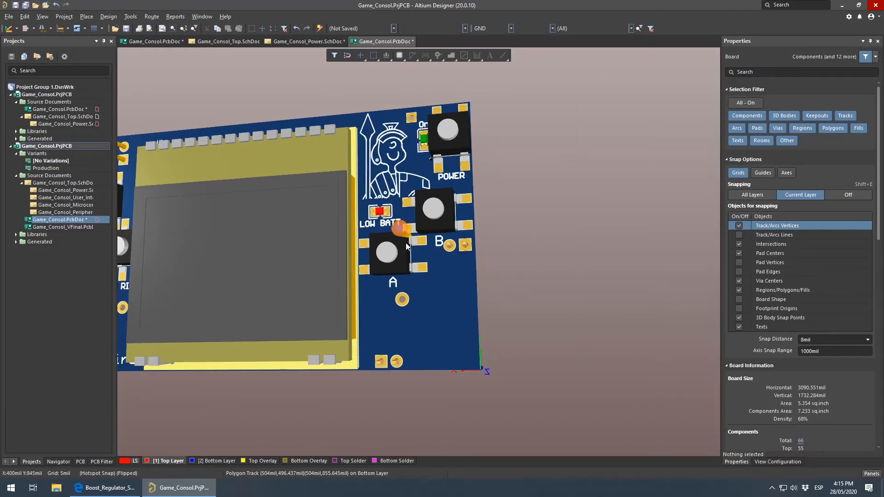
right_click_drag(480, 106, 435, 219)
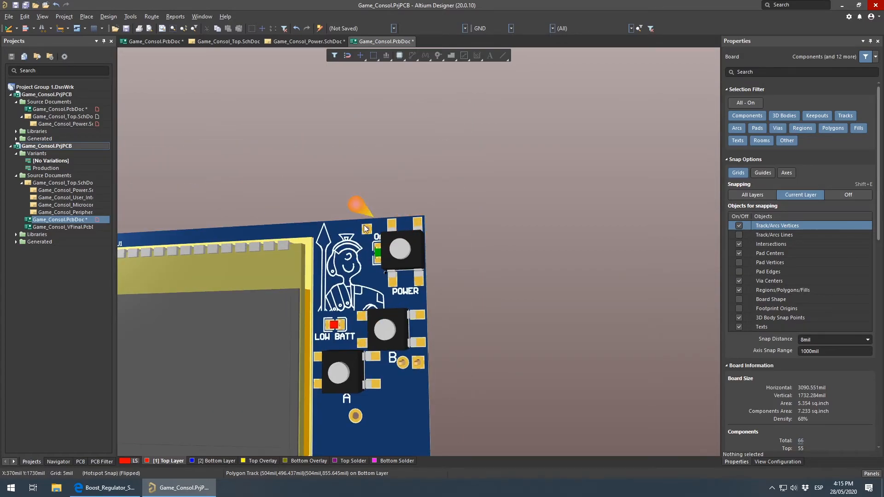
key("ctrl+f")
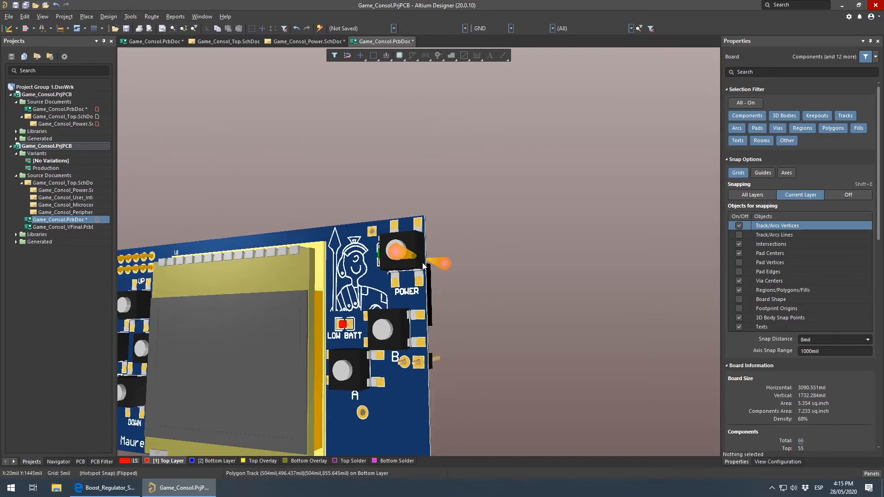
right_click_drag(436, 267, 400, 267)
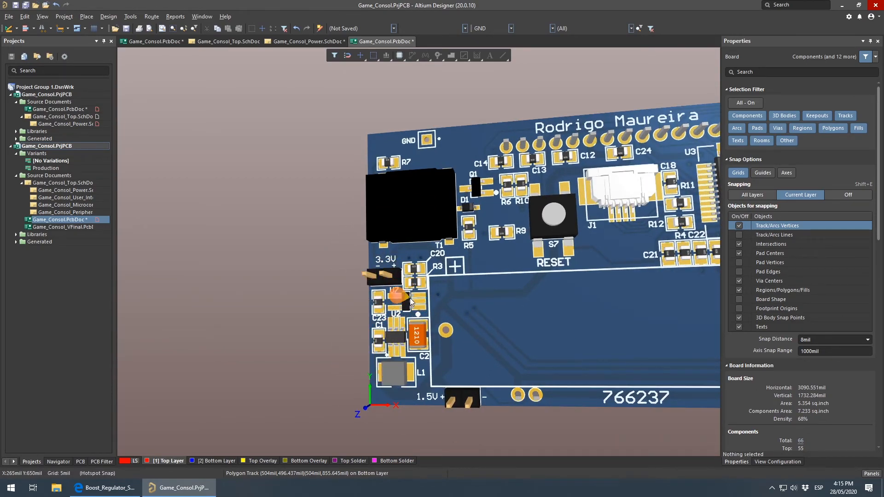
right_click_drag(406, 299, 429, 285)
key("ctrl+f")
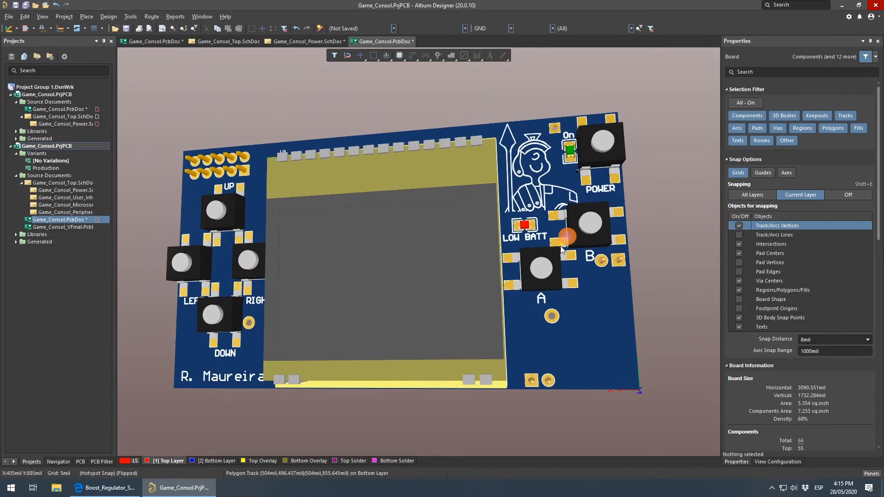
Return to the 2D layout and examine the BTN_A and BTN_B connections near the button capacitors on the top and bottom layers
key("2")
right_click_drag(595, 220, 529, 277)
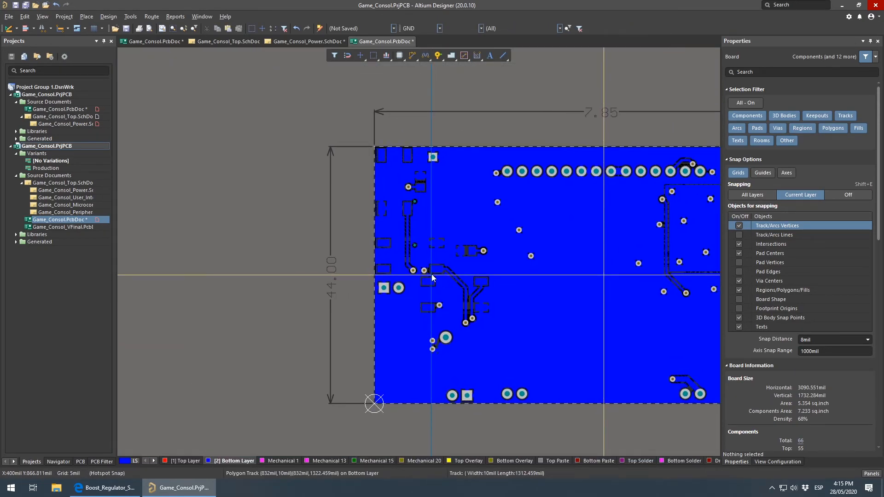
right_click_drag(484, 295, 392, 257)
right_click_drag(492, 254, 300, 264)
left_click(186, 460)
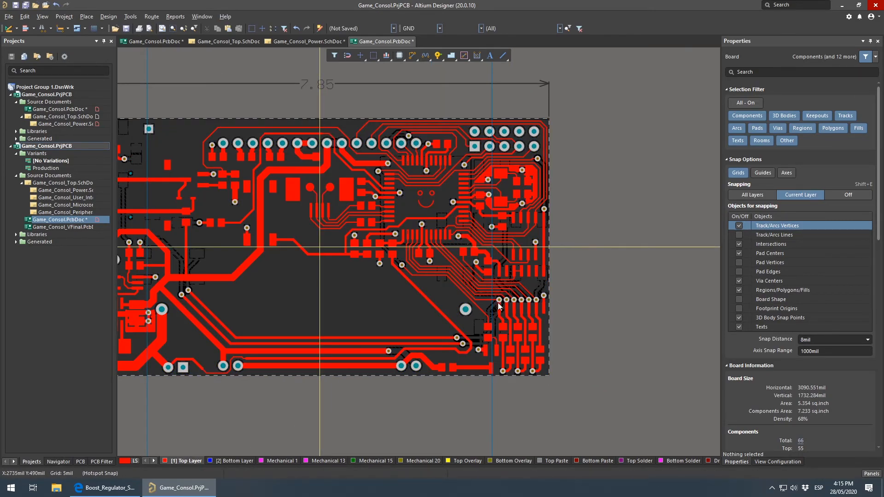
scroll(491, 306, "up", 3, "ctrl")
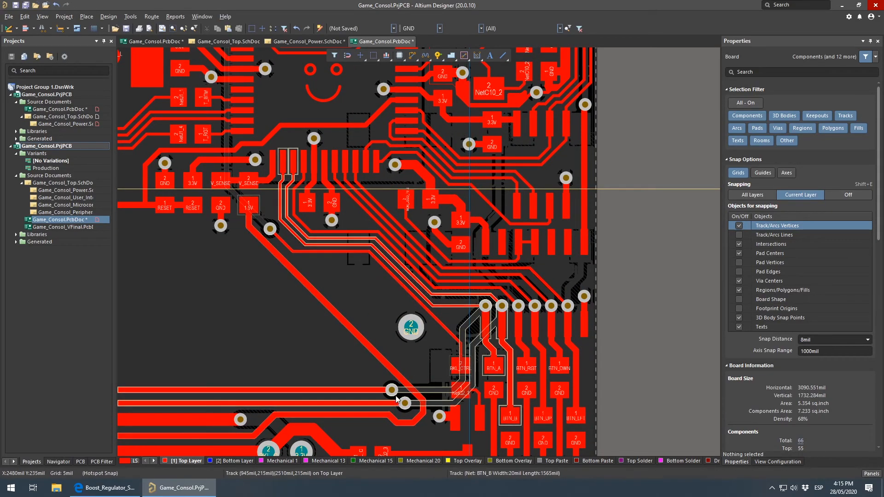
left_click(226, 461)
right_click_drag(419, 388, 472, 328)
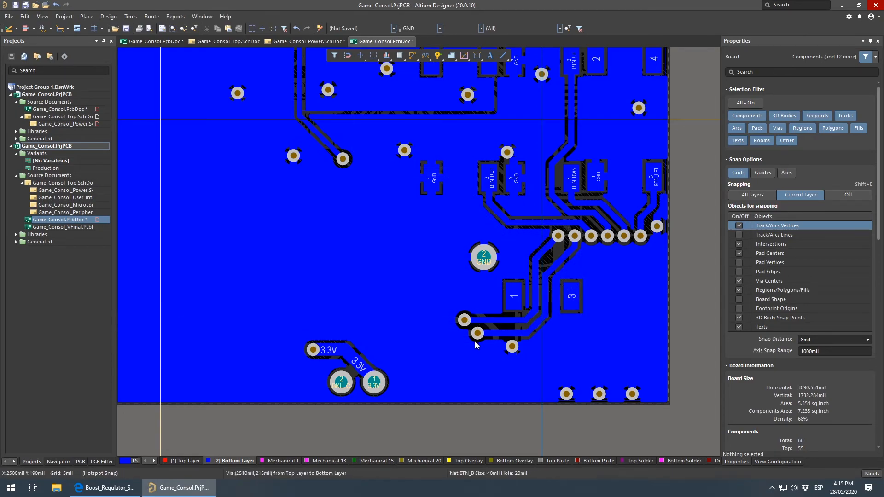
Follow the BTN_A and BTN_B tracks across the top layer to their vias and on to the button pads on the bottom layer
left_click(197, 460)
right_click_drag(357, 343, 700, 326)
right_click_drag(337, 320, 662, 397)
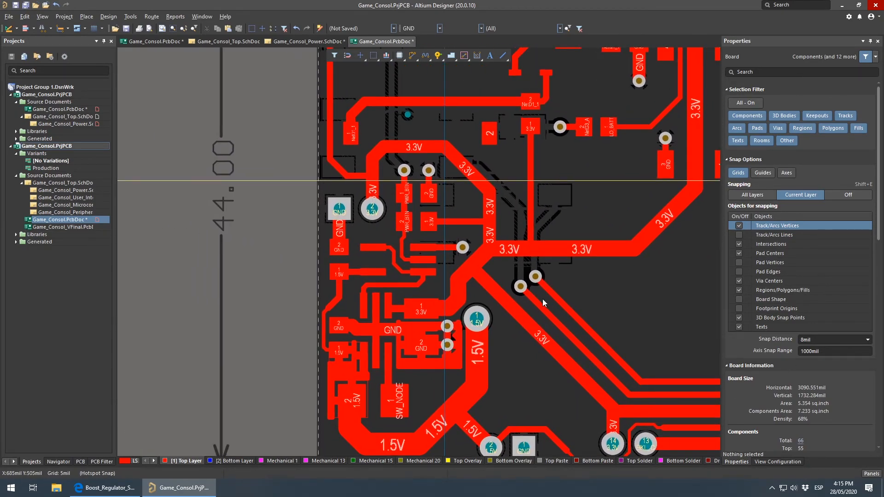
right_click_drag(606, 335, 335, 243)
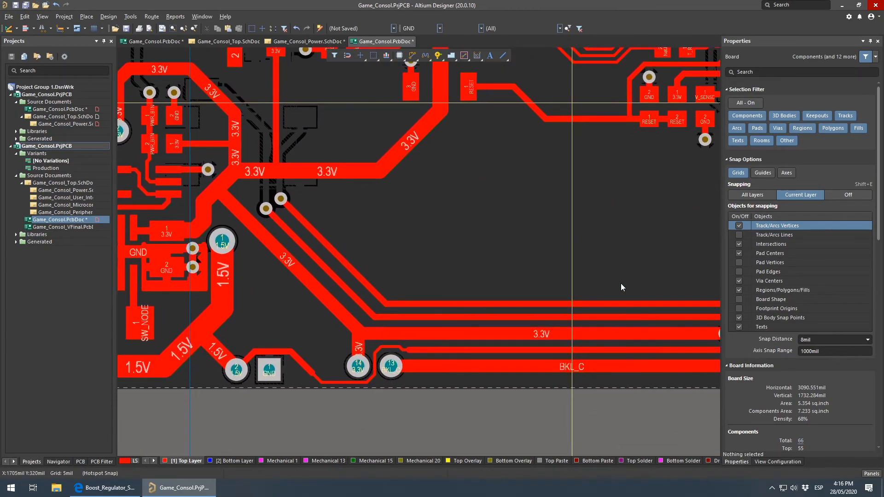
right_click_drag(261, 200, 389, 356)
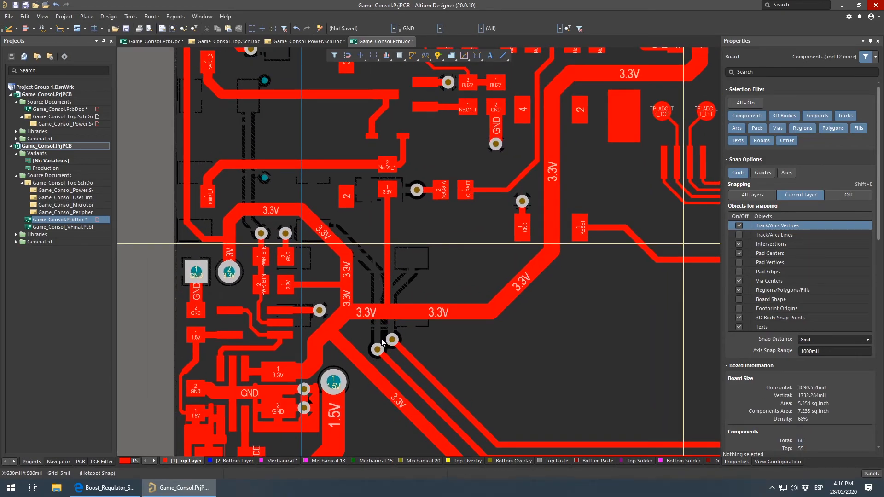
left_click(232, 461)
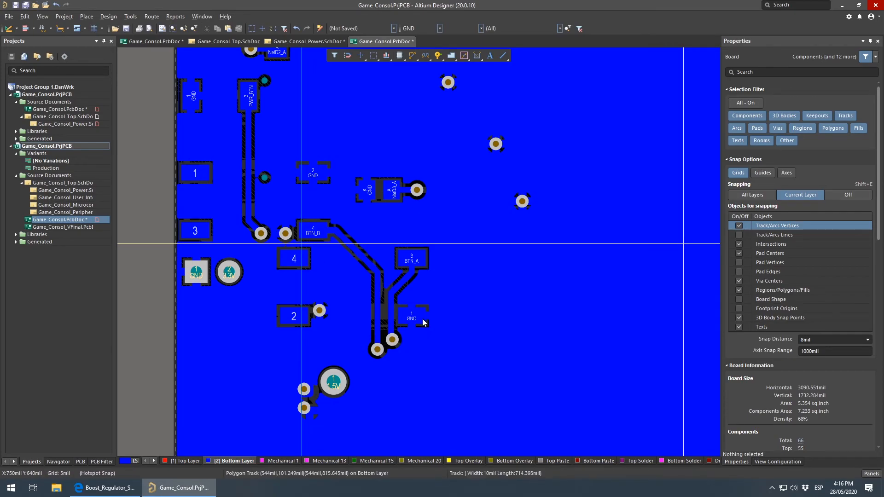
Highlight the BTN_A net and examine its full path across the board between button A and the capacitor area
scroll(275, 233, "down", 5, "ctrl")
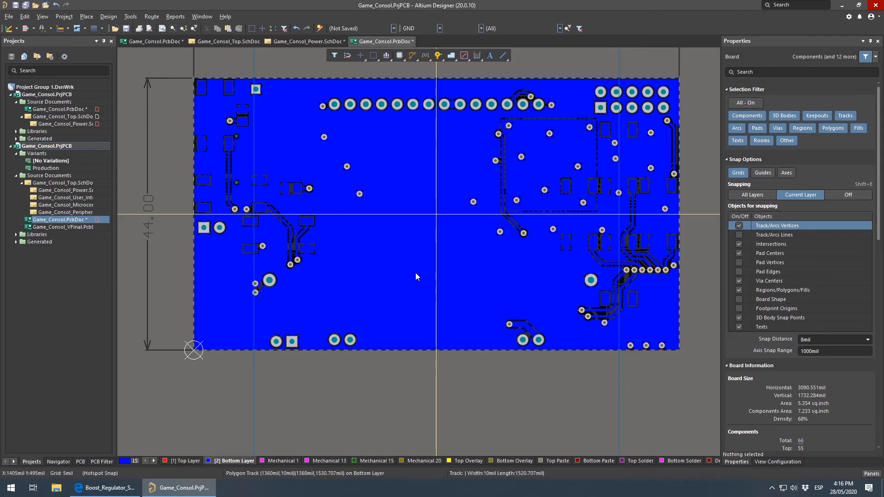
left_click(296, 253, "ctrl")
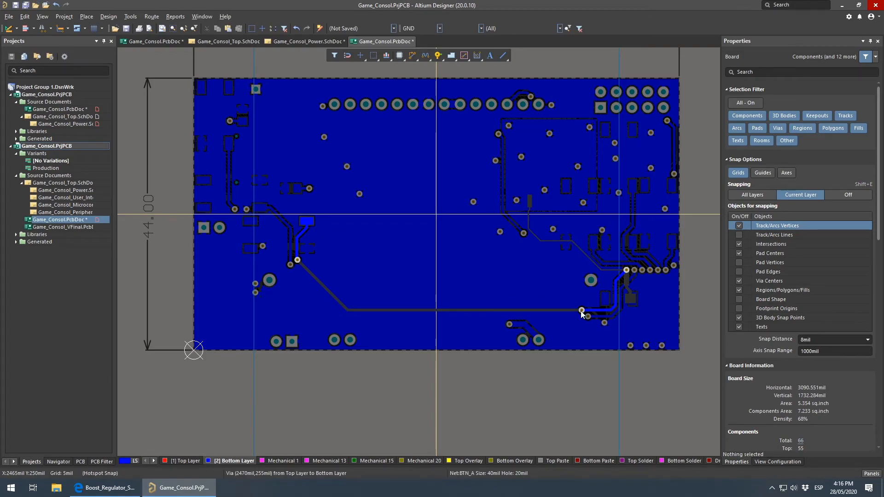
scroll(326, 301, "up", 2, "ctrl")
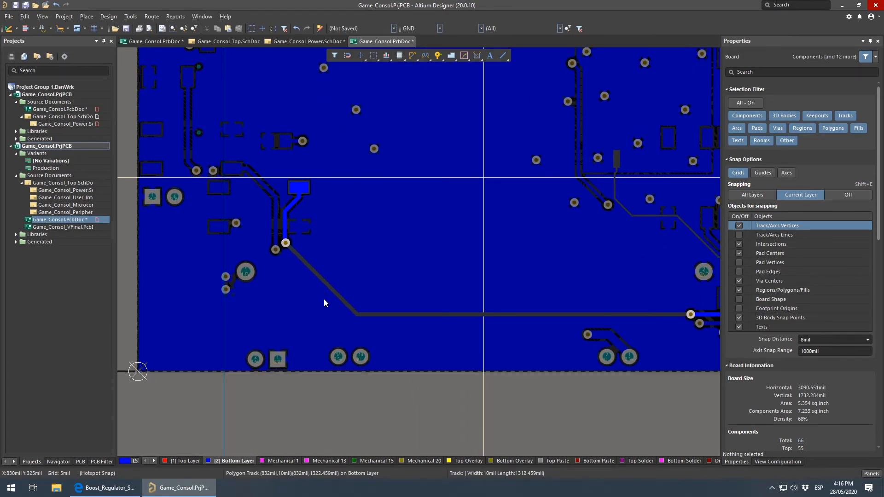
right_click_drag(580, 285, 530, 316)
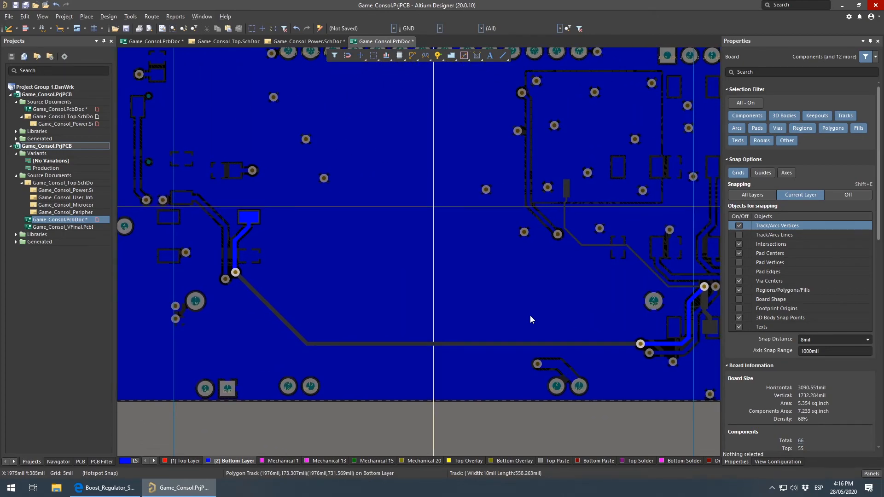
right_click_drag(440, 368, 459, 340)
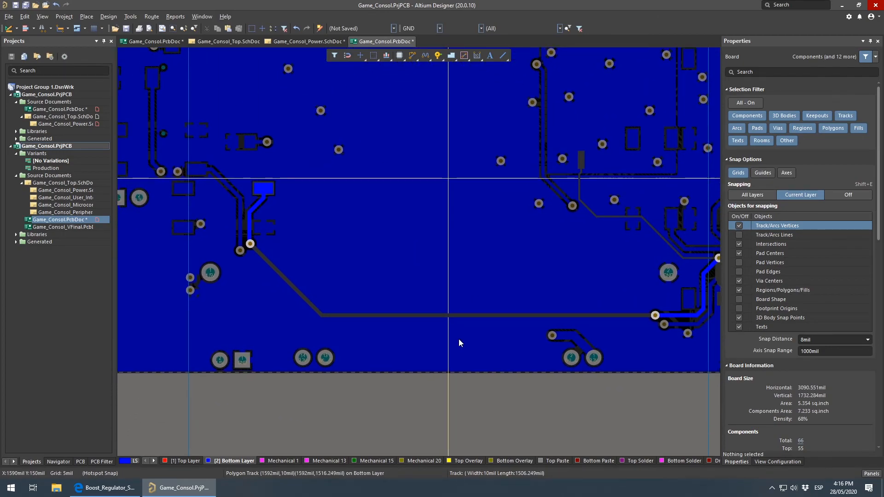
Clear the BTN_A highlight and examine the top-layer routing across the whole second board, from the power circuit to the microcontroller and button capacitors
key("Delete")
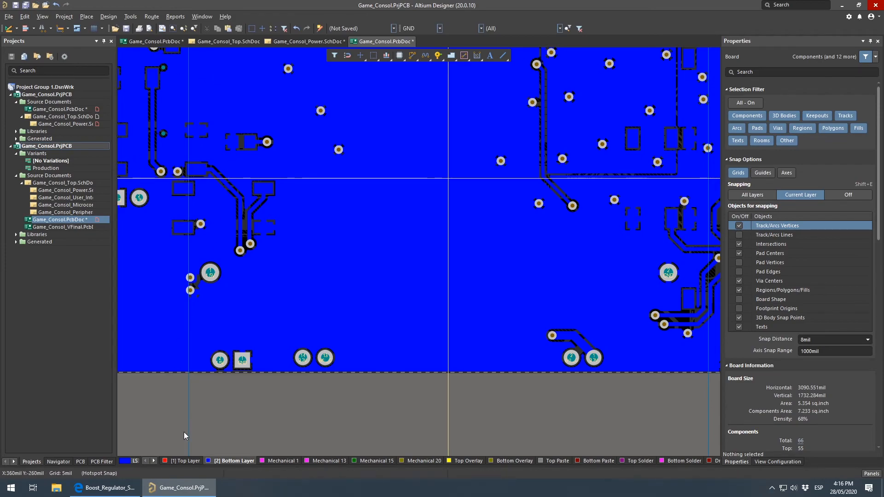
left_click(184, 460)
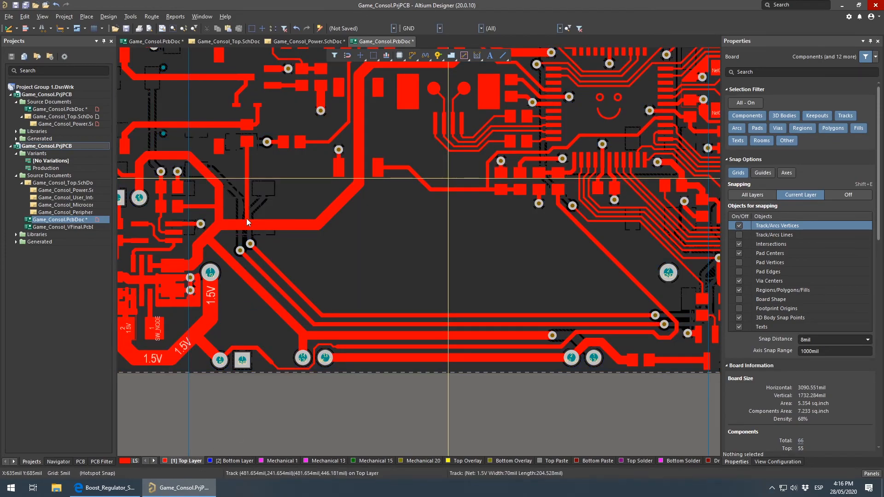
right_click_drag(514, 302, 347, 325)
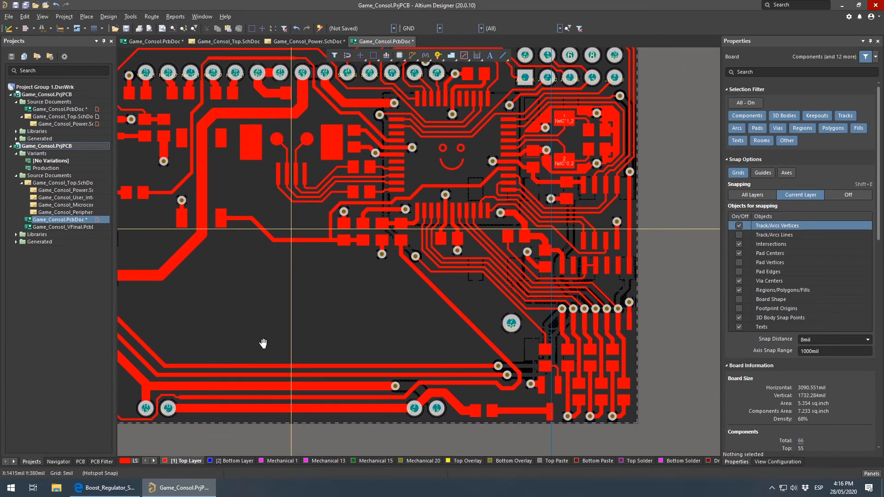
right_click_drag(261, 339, 405, 372)
right_click_drag(257, 330, 399, 339)
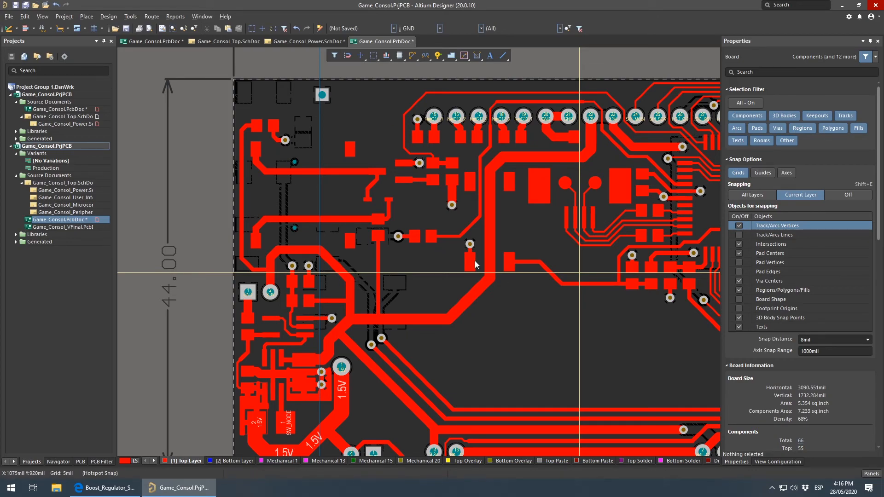
right_click_drag(577, 330, 259, 359)
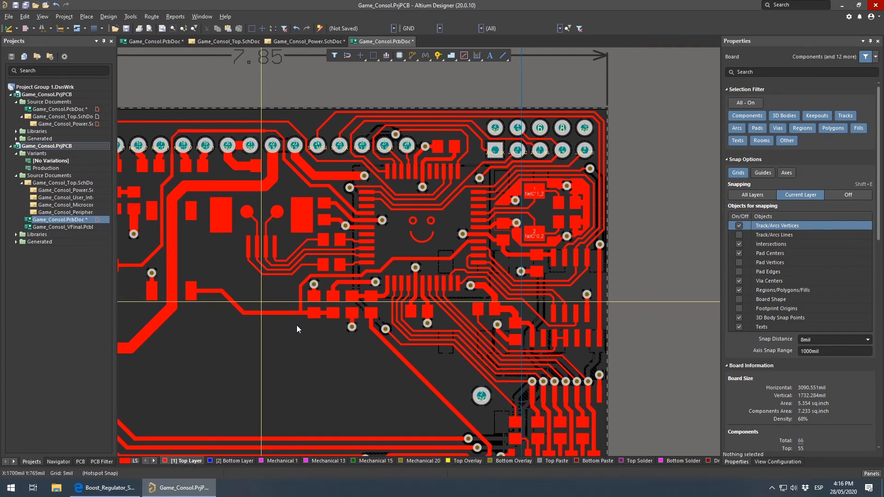
right_click_drag(297, 321, 529, 234)
right_click_drag(581, 299, 497, 281)
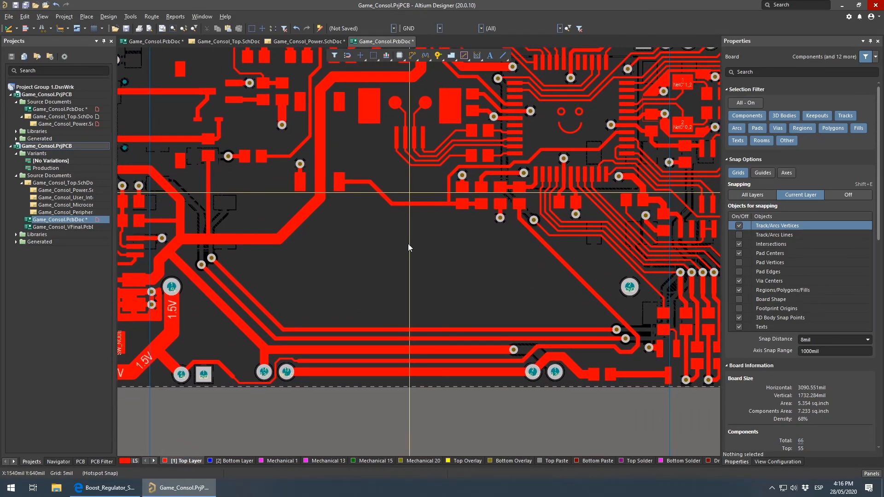
scroll(408, 244, "down", 1, "ctrl")
right_click_drag(304, 302, 426, 390)
right_click_drag(580, 288, 444, 277)
scroll(444, 278, "down", 1, "ctrl")
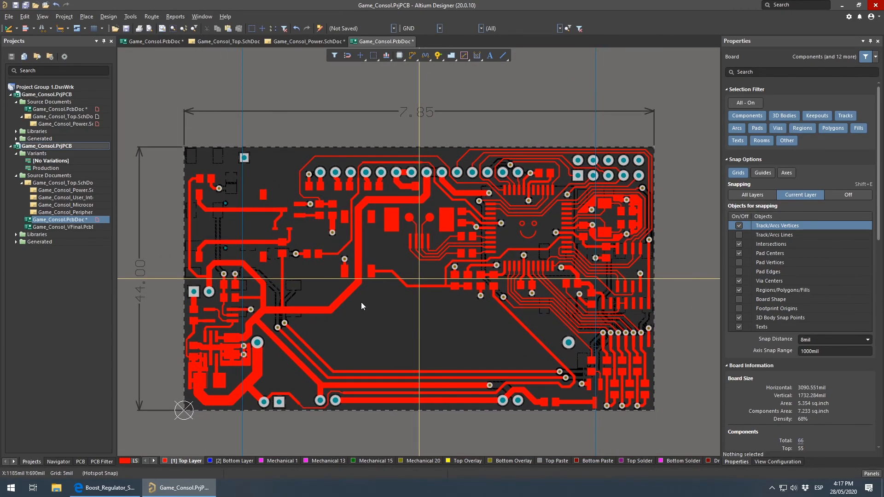
Switch to the first board's PCB layout and select the NAND chip on the bottom layer to review its placement
left_click(163, 38)
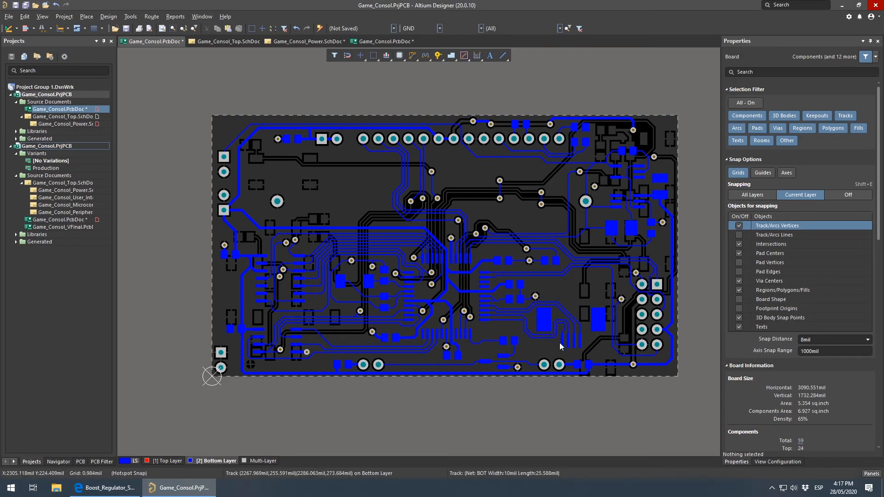
left_click(283, 294)
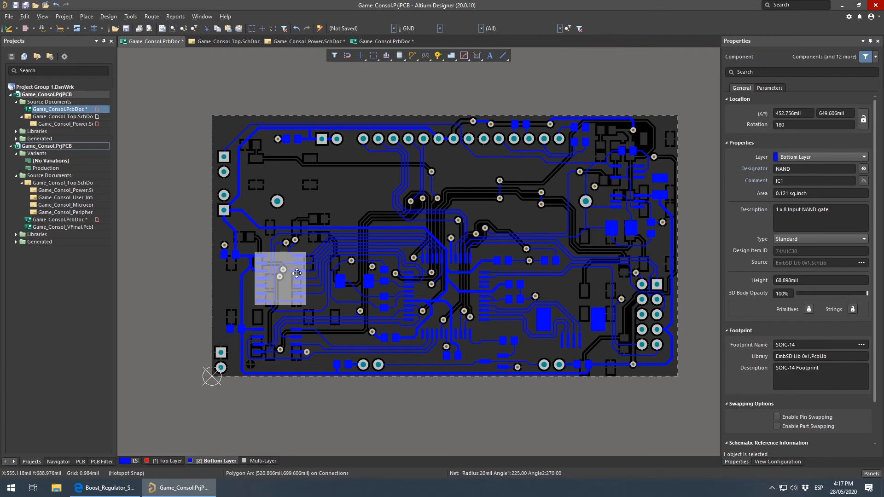
right_click_drag(550, 235, 524, 274)
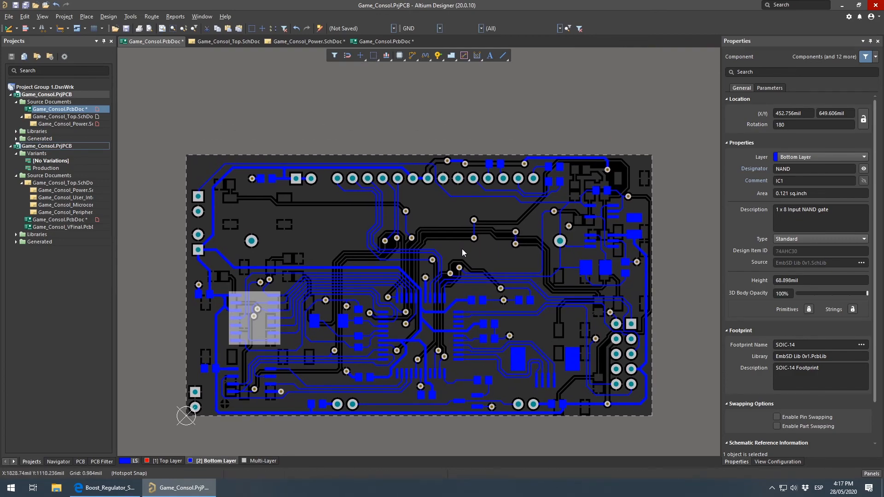
right_click_drag(348, 292, 294, 272)
Slide the bent 20 mil VCC track segment beside the microcontroller's decoupling capacitor so the track reaches the capacitor in one straight diagonal
scroll(355, 300, "up", 5, "ctrl")
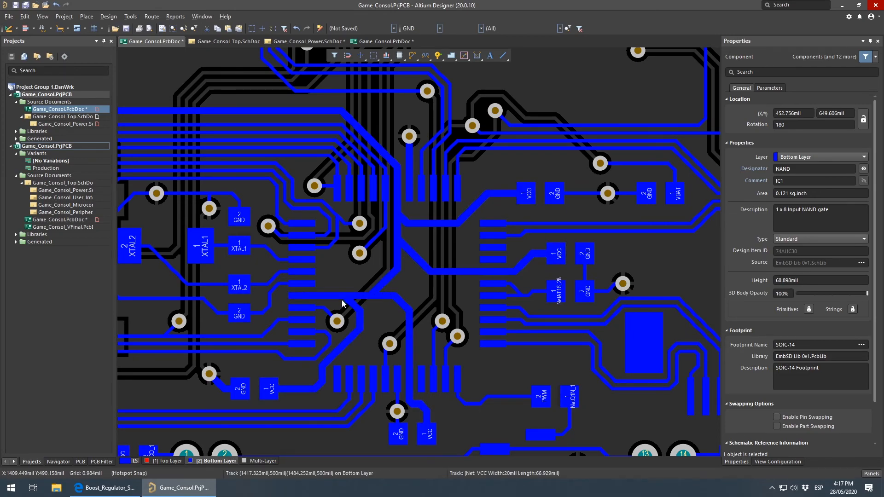
right_click_drag(346, 350, 433, 275)
scroll(369, 320, "up", 3, "ctrl")
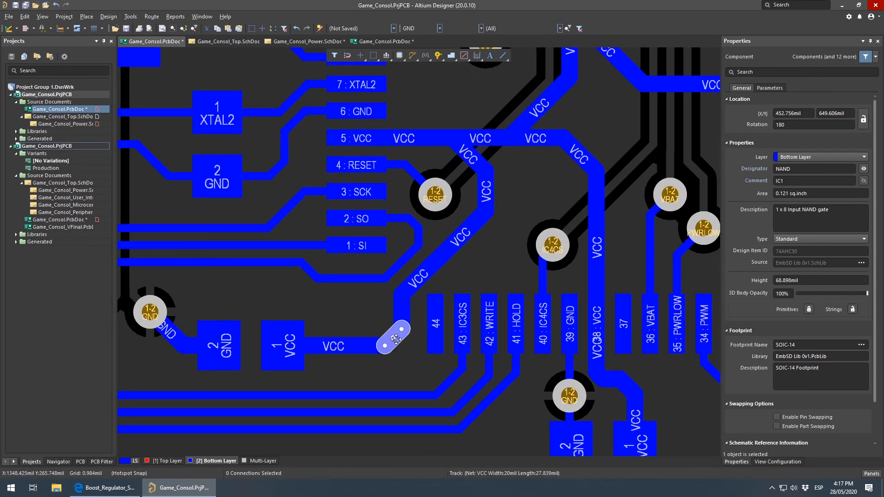
left_click(374, 318)
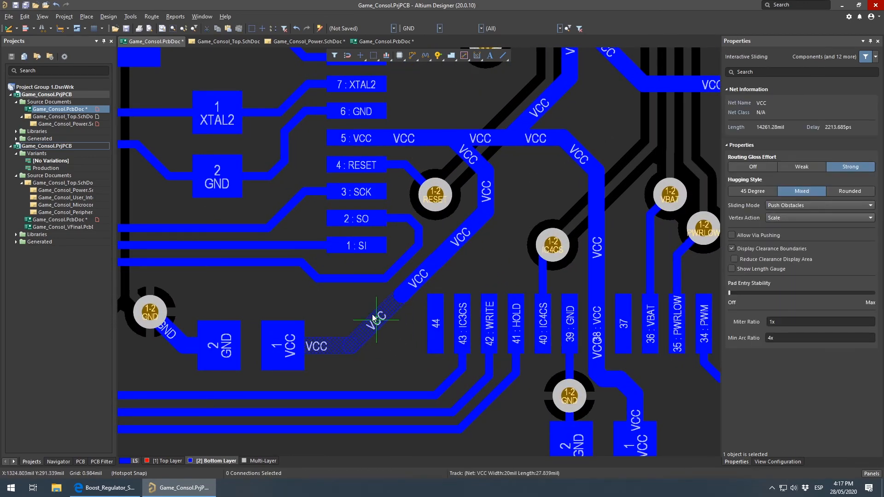
left_click(379, 347)
scroll(410, 239, "down", 4, "ctrl")
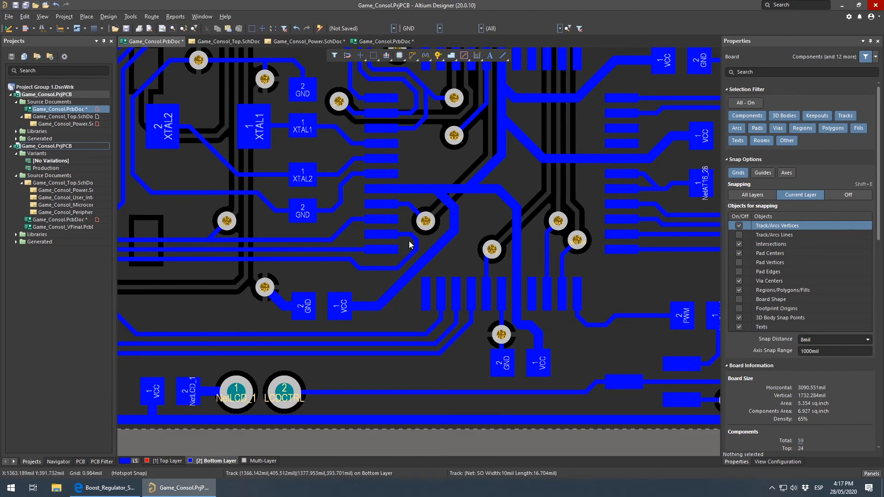
Examine the bottom-layer routing around the microcontroller, following the VBAT net at capacitor C26 and the tracks up to the boost circuit
scroll(583, 358, "up", 2, "ctrl")
scroll(475, 338, "right", 3, "shift")
scroll(414, 361, "right", 3, "shift")
right_click_drag(257, 206, 354, 193)
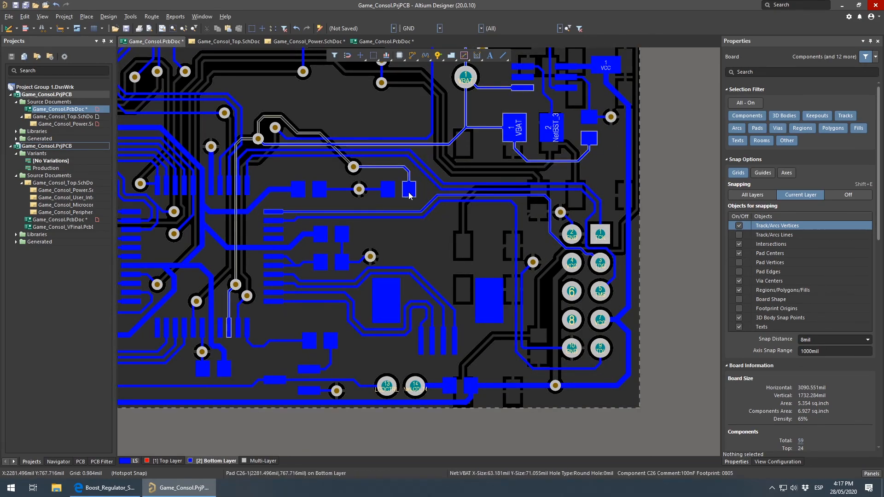
right_click_drag(479, 222, 469, 389)
scroll(472, 310, "down", 1, "ctrl")
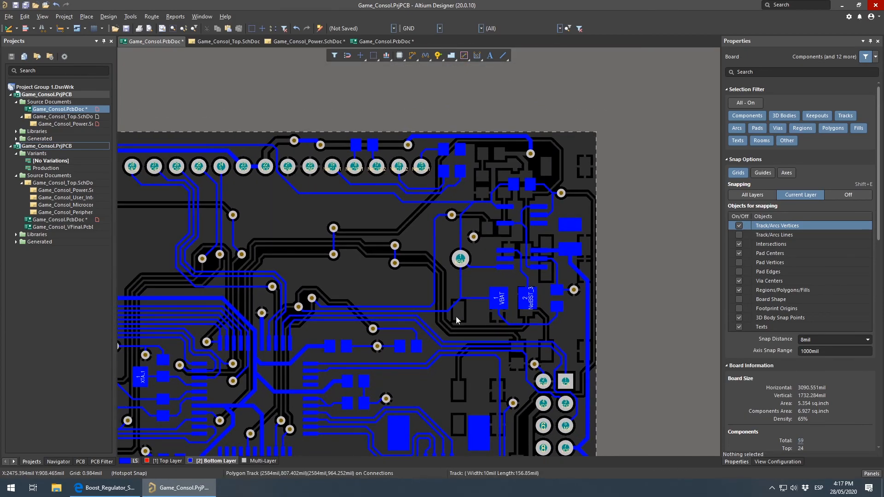
right_click_drag(278, 297, 447, 237)
scroll(534, 235, "down", 2, "ctrl")
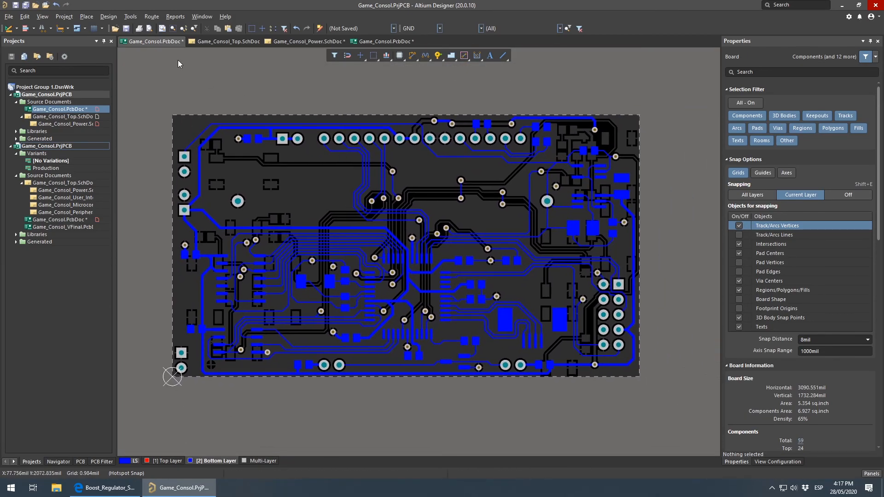
Switch to the second board, show it in 3D and take a close look at the JTAG header
left_click(362, 42)
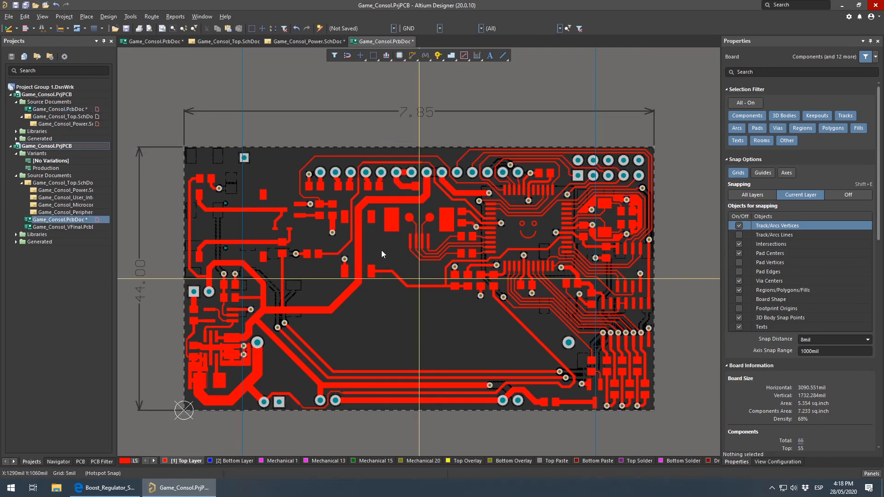
right_click_drag(479, 254, 456, 259)
key("3")
scroll(457, 254, "down", 1, "ctrl")
right_click_drag(594, 198, 511, 254)
right_click_drag(285, 194, 427, 156)
right_click_drag(425, 206, 290, 221, "shift")
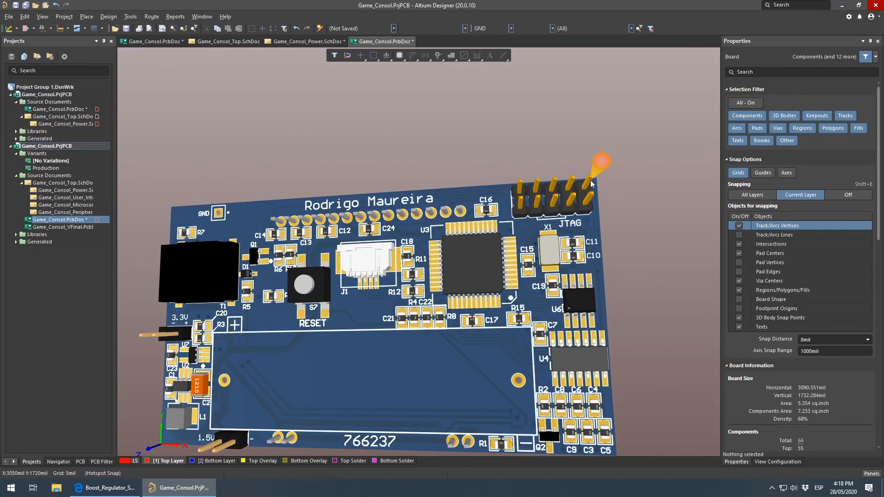
scroll(590, 180, "up", 3, "ctrl")
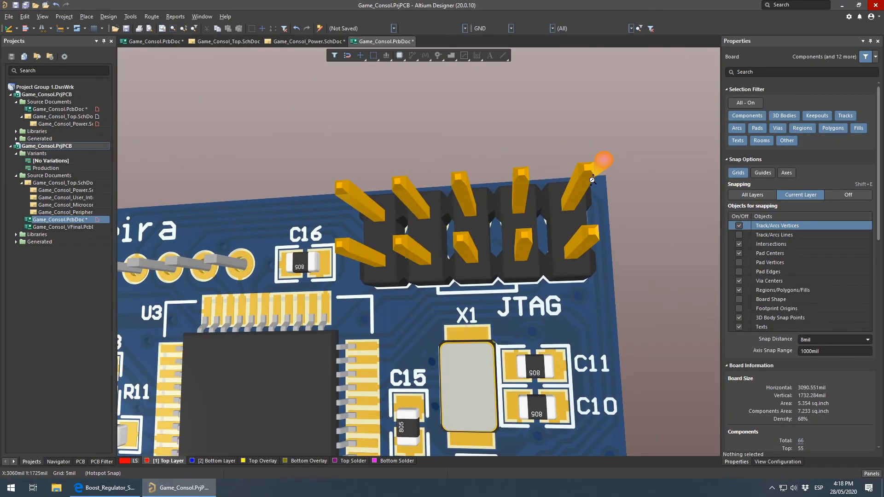
Show the first board in 3D, flip it over and look closely at its shrouded JTAG connector
left_click(154, 41)
key("3")
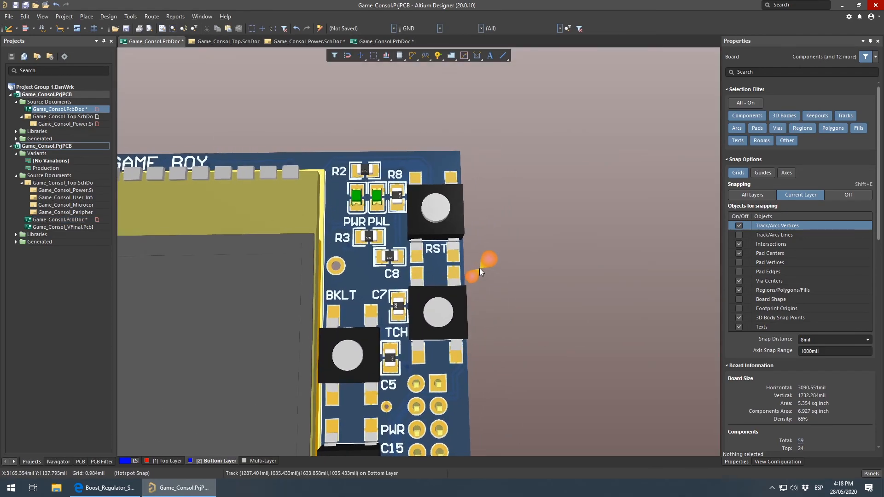
key("v")
key("b")
scroll(372, 220, "up", 5, "ctrl")
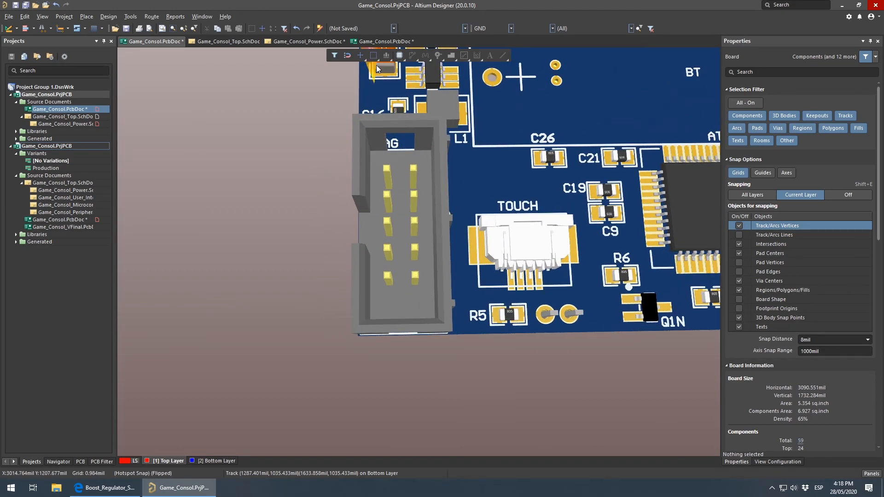
Return to the second board's 3D view and inspect the JTAG header pins from a low angle
left_click(382, 41)
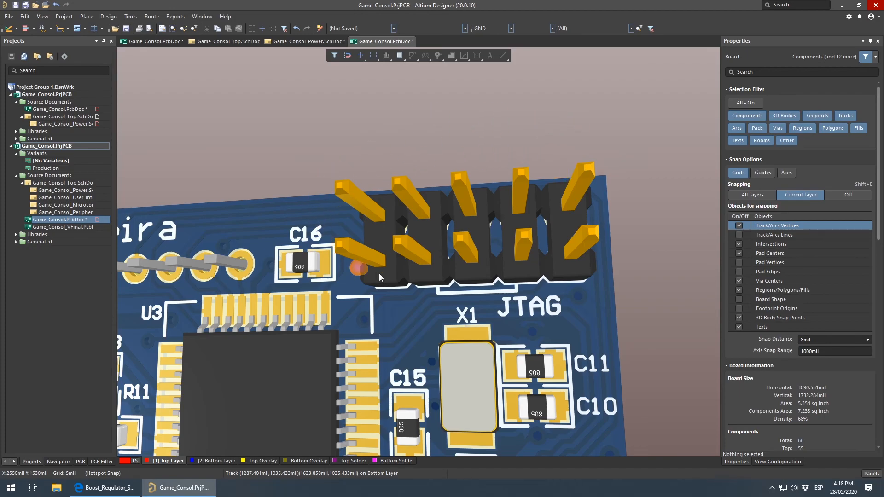
right_click_drag(405, 192, 449, 358)
right_click_drag(514, 375, 533, 300)
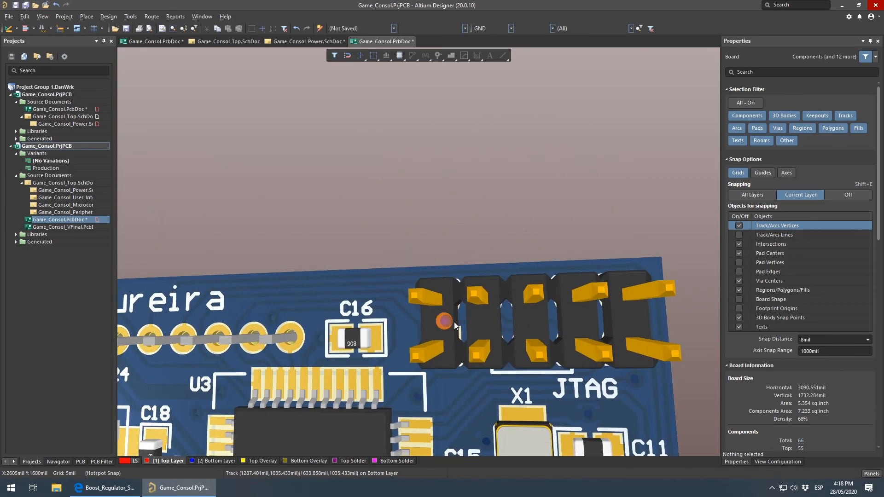
scroll(534, 373, "up", 3, "ctrl")
right_click_drag(534, 375, 570, 305, "shift")
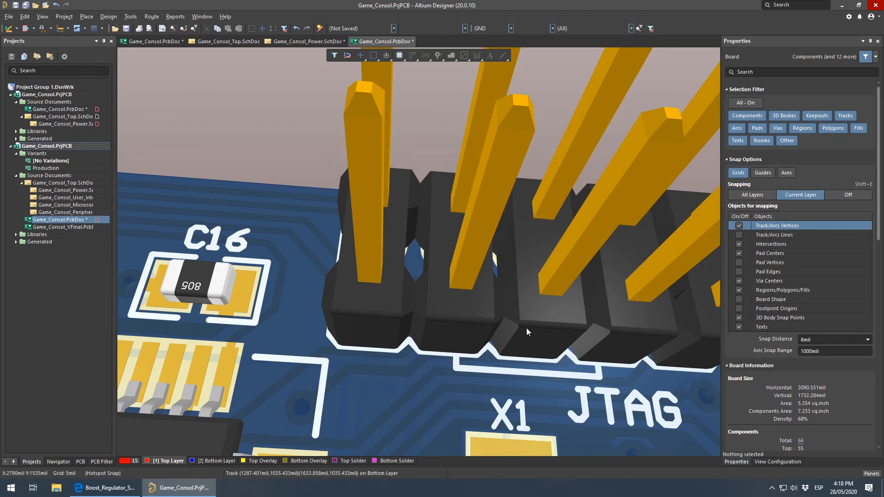
Inspect the second board's 3D model around component T1, the GND test point and the RESET button
scroll(530, 334, "down", 5, "ctrl")
right_click_drag(534, 341, 525, 363, "shift")
right_click_drag(438, 360, 535, 308)
scroll(562, 249, "down", 1, "ctrl")
right_click_drag(411, 333, 501, 341)
right_click_drag(378, 343, 515, 360)
right_click_drag(514, 394, 405, 373, "shift")
scroll(533, 356, "up", 3, "ctrl")
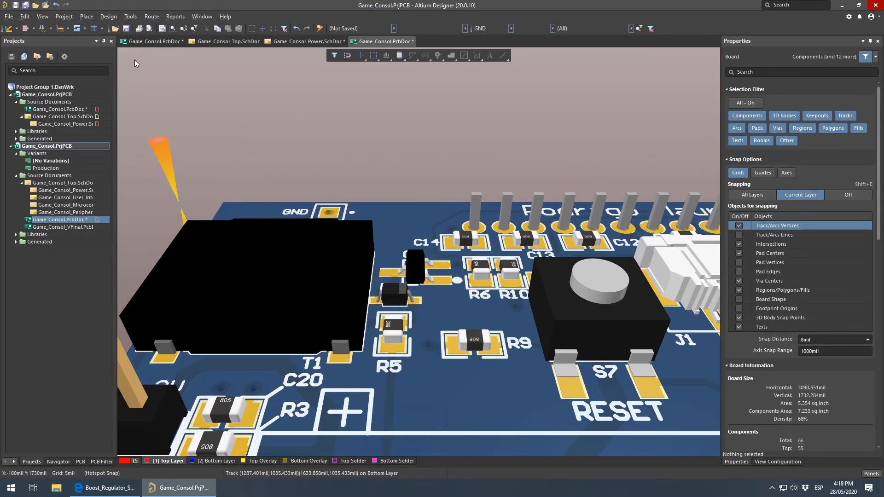
Compare the overall component layout of the first board's battery side with that of the second board in 3D
left_click(142, 42)
right_click_drag(559, 220, 405, 379)
scroll(408, 375, "down", 5, "ctrl")
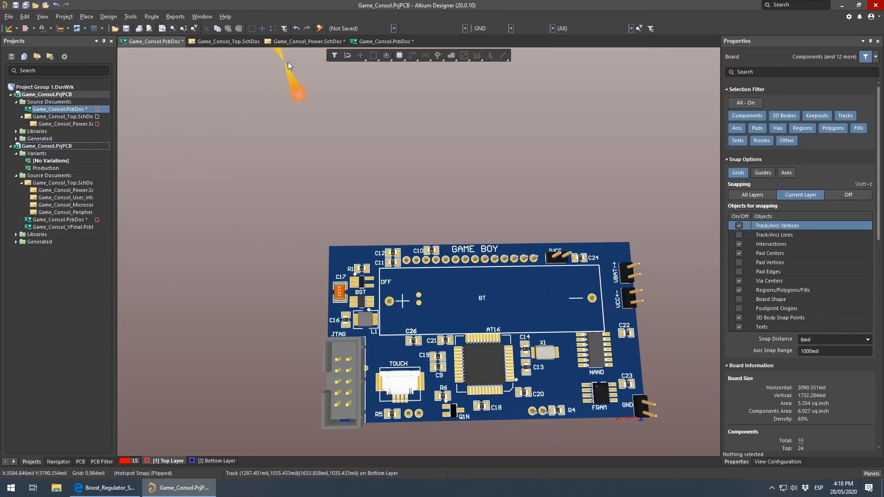
left_click(373, 41)
right_click_drag(341, 350, 308, 262)
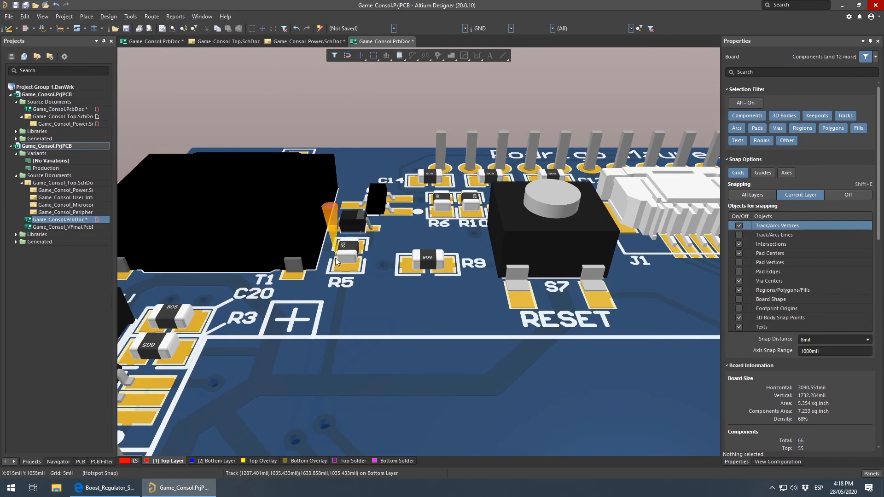
scroll(334, 258, "down", 5, "ctrl")
right_click_drag(440, 243, 430, 329, "shift")
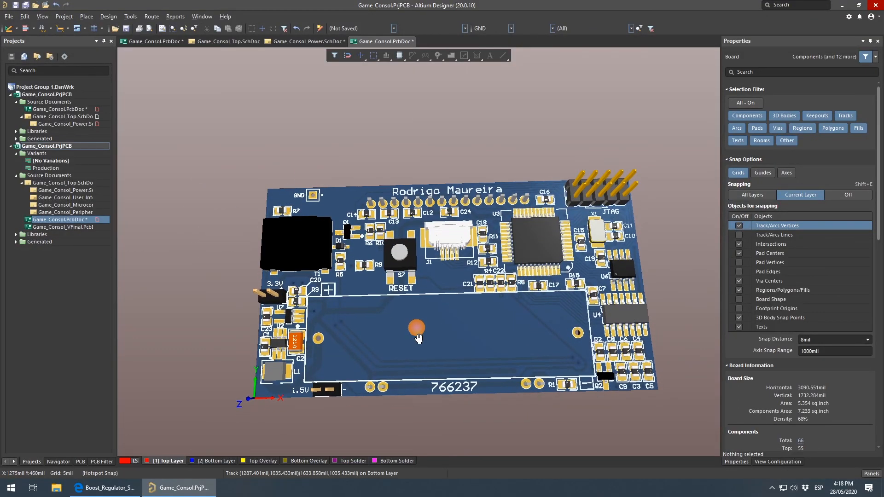
Return both board layouts to the 2D view, ending on the first board's bottom layer
key("2")
right_click_drag(434, 319, 463, 333)
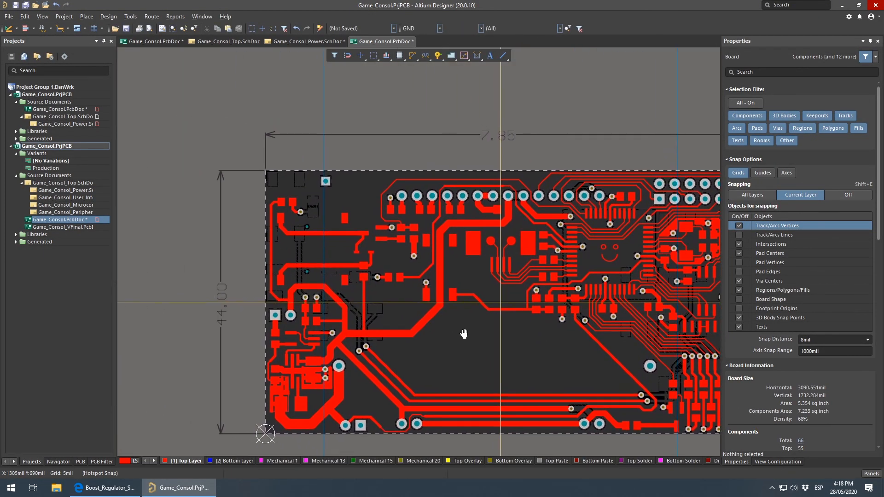
right_click_drag(440, 367, 346, 361)
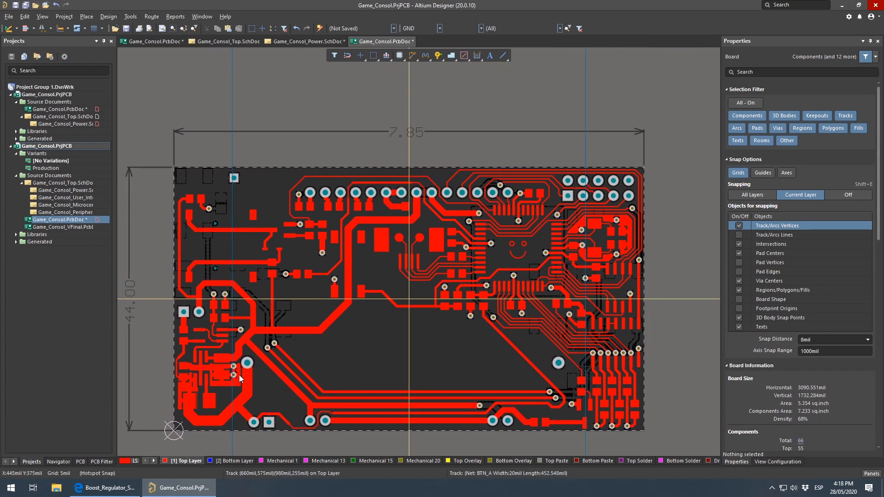
left_click(155, 42)
right_click_drag(494, 366, 483, 340)
key("2")
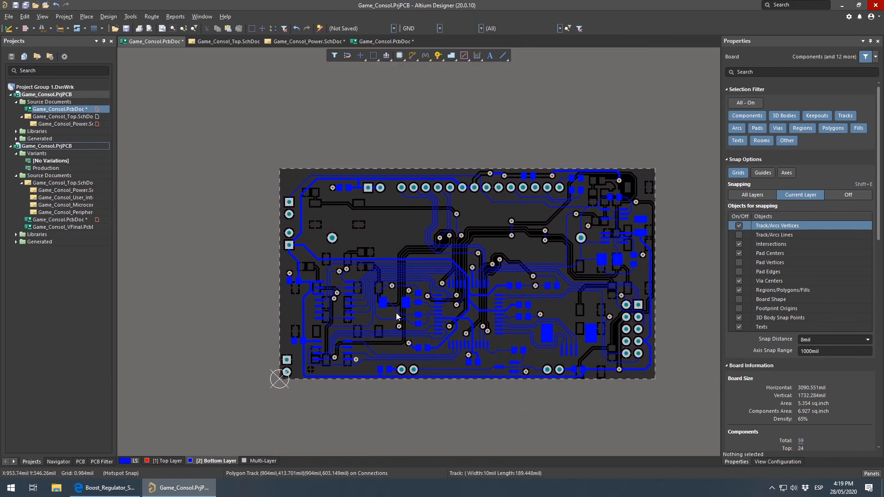